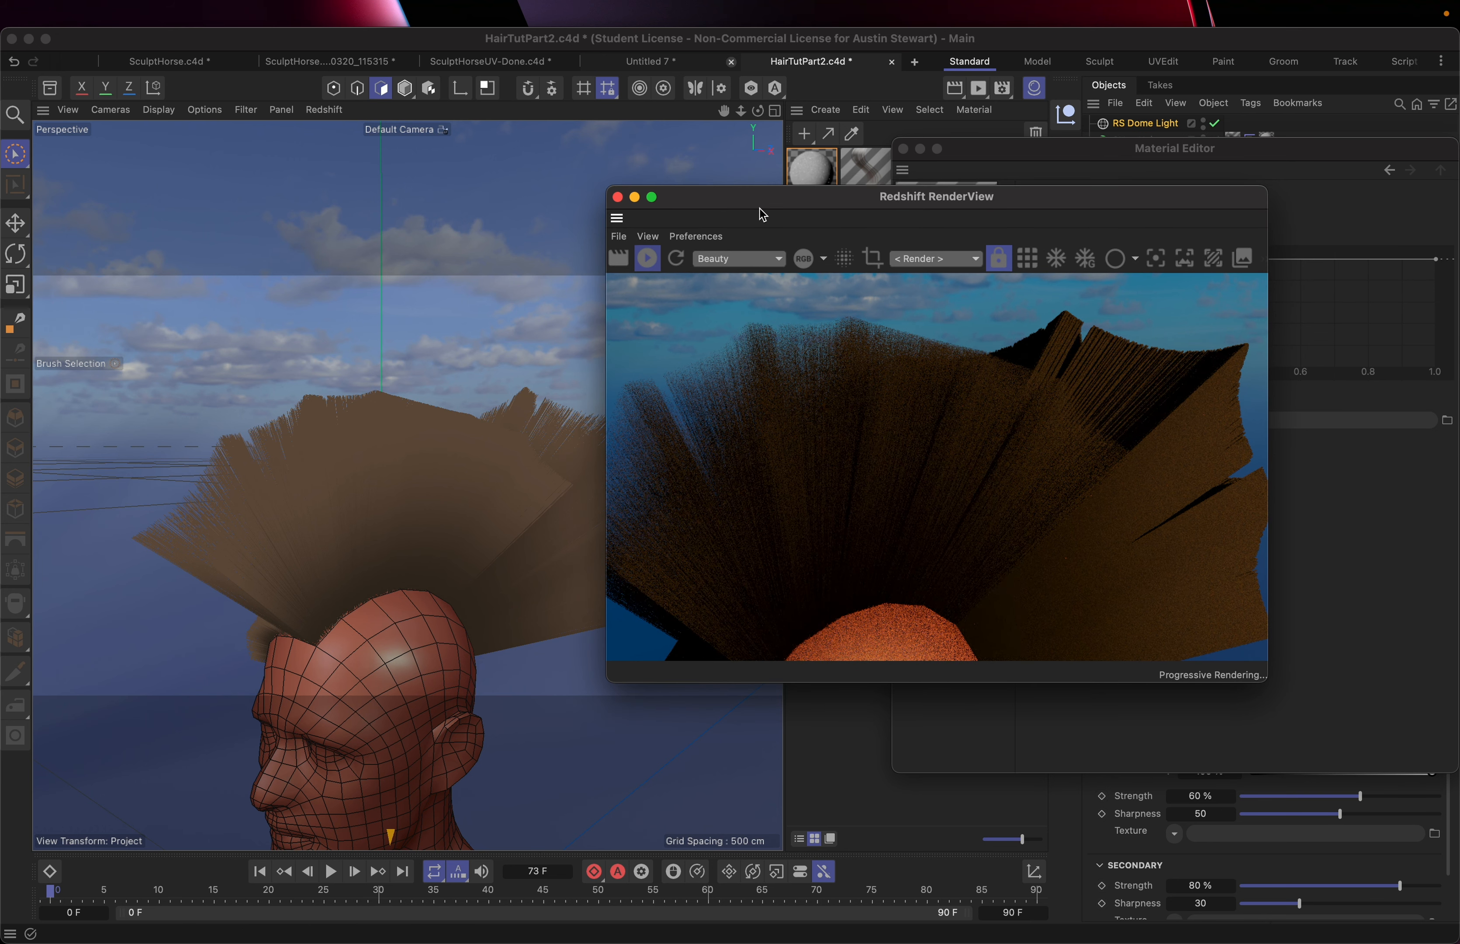
Enable the Length property of the HalfHawk hair material and set its length to 70%, keeping the render preview clear of the editor.
drag(763, 214, 282, 222)
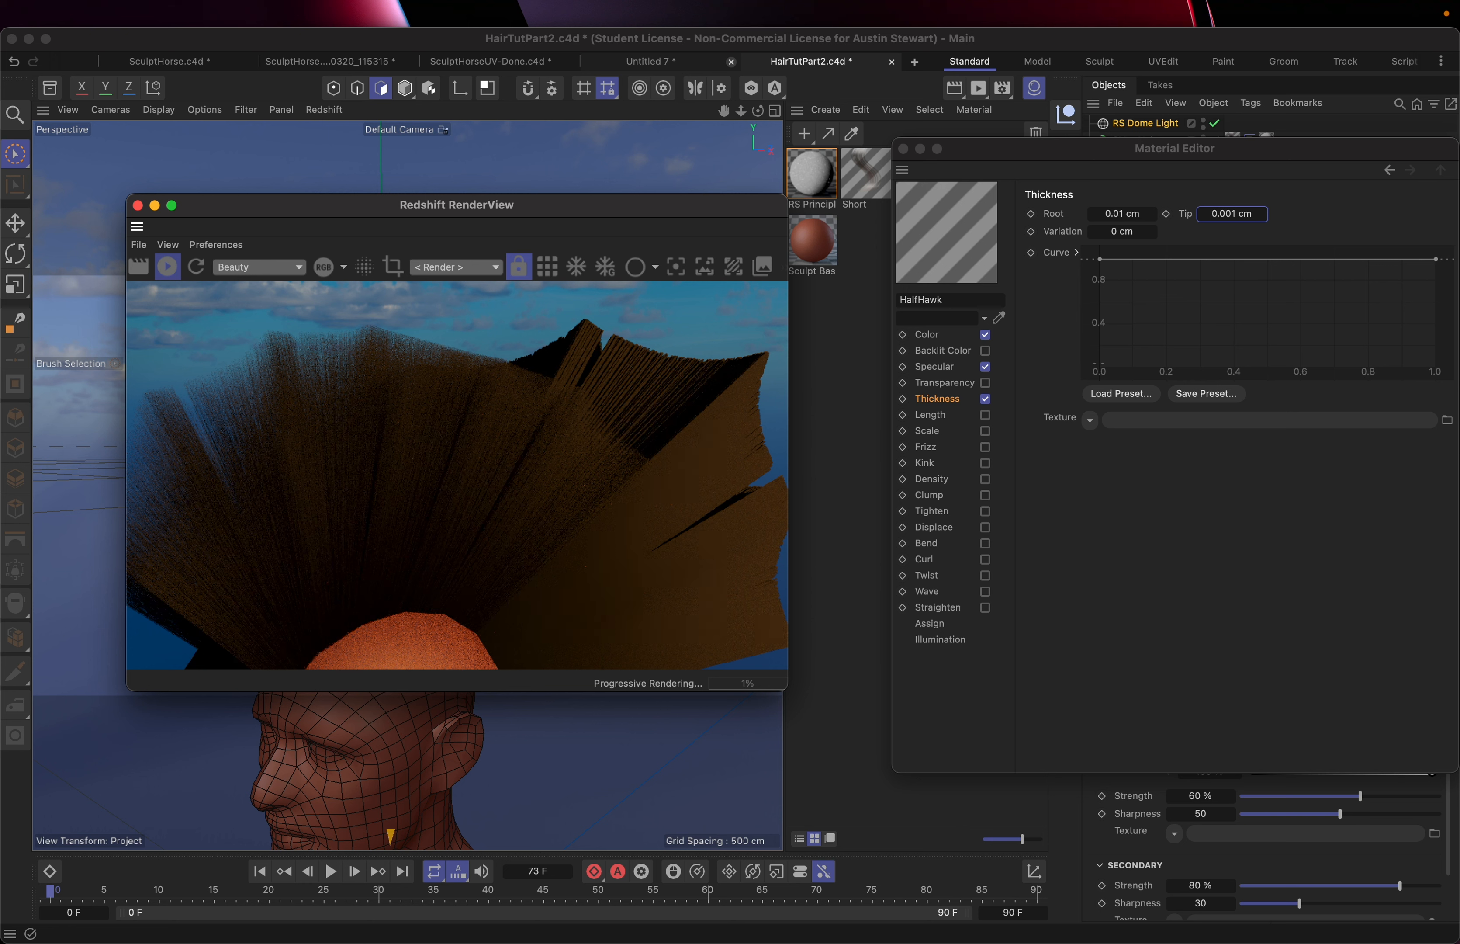
click(985, 415)
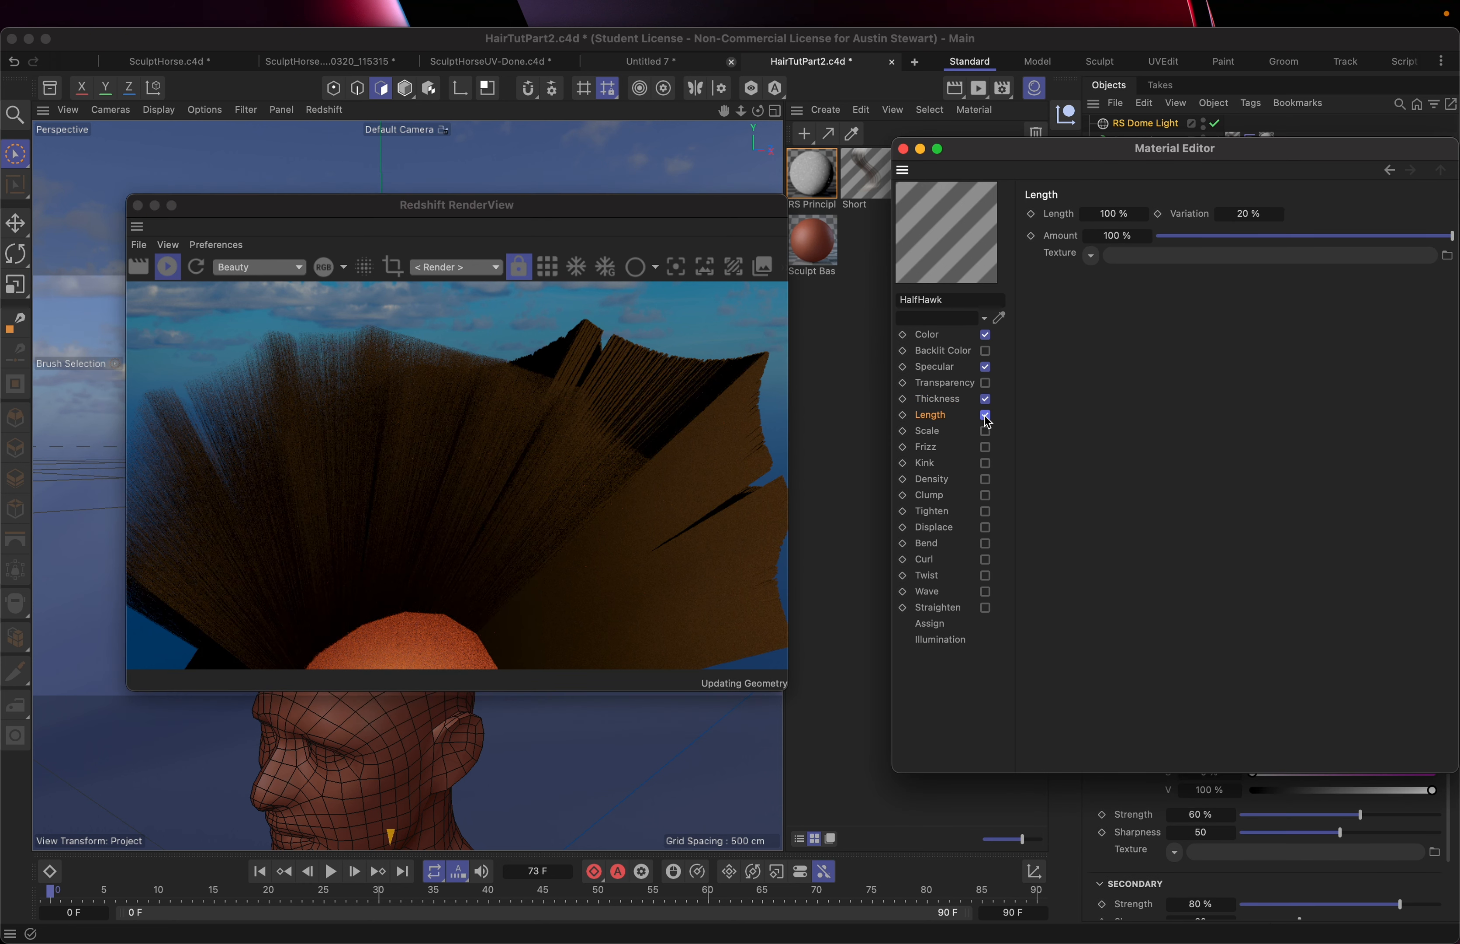
click(1116, 215)
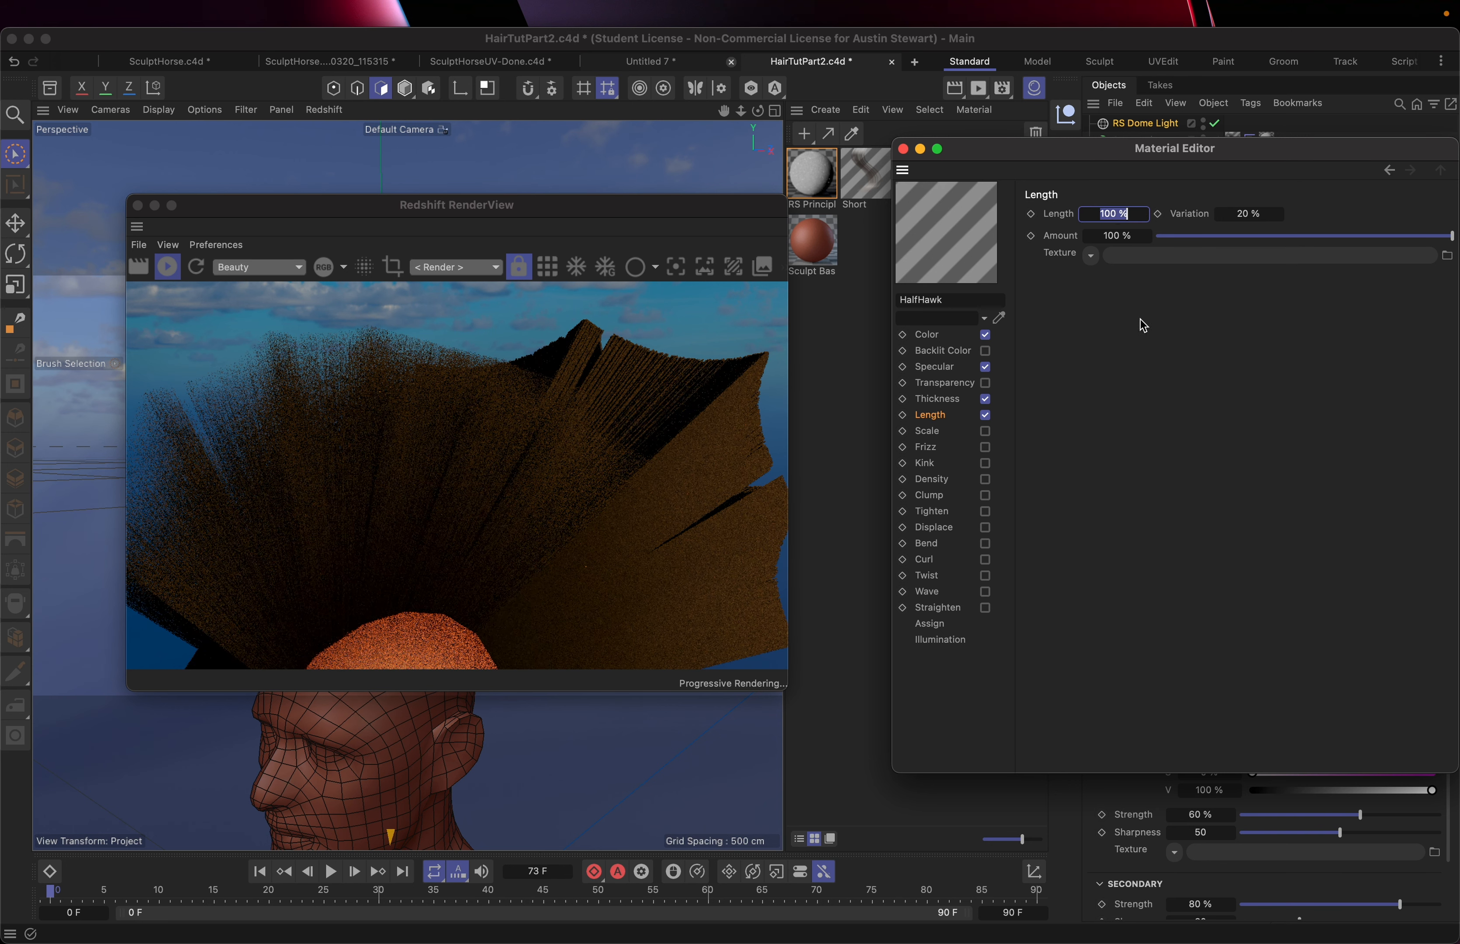
text(70)
key(Return)
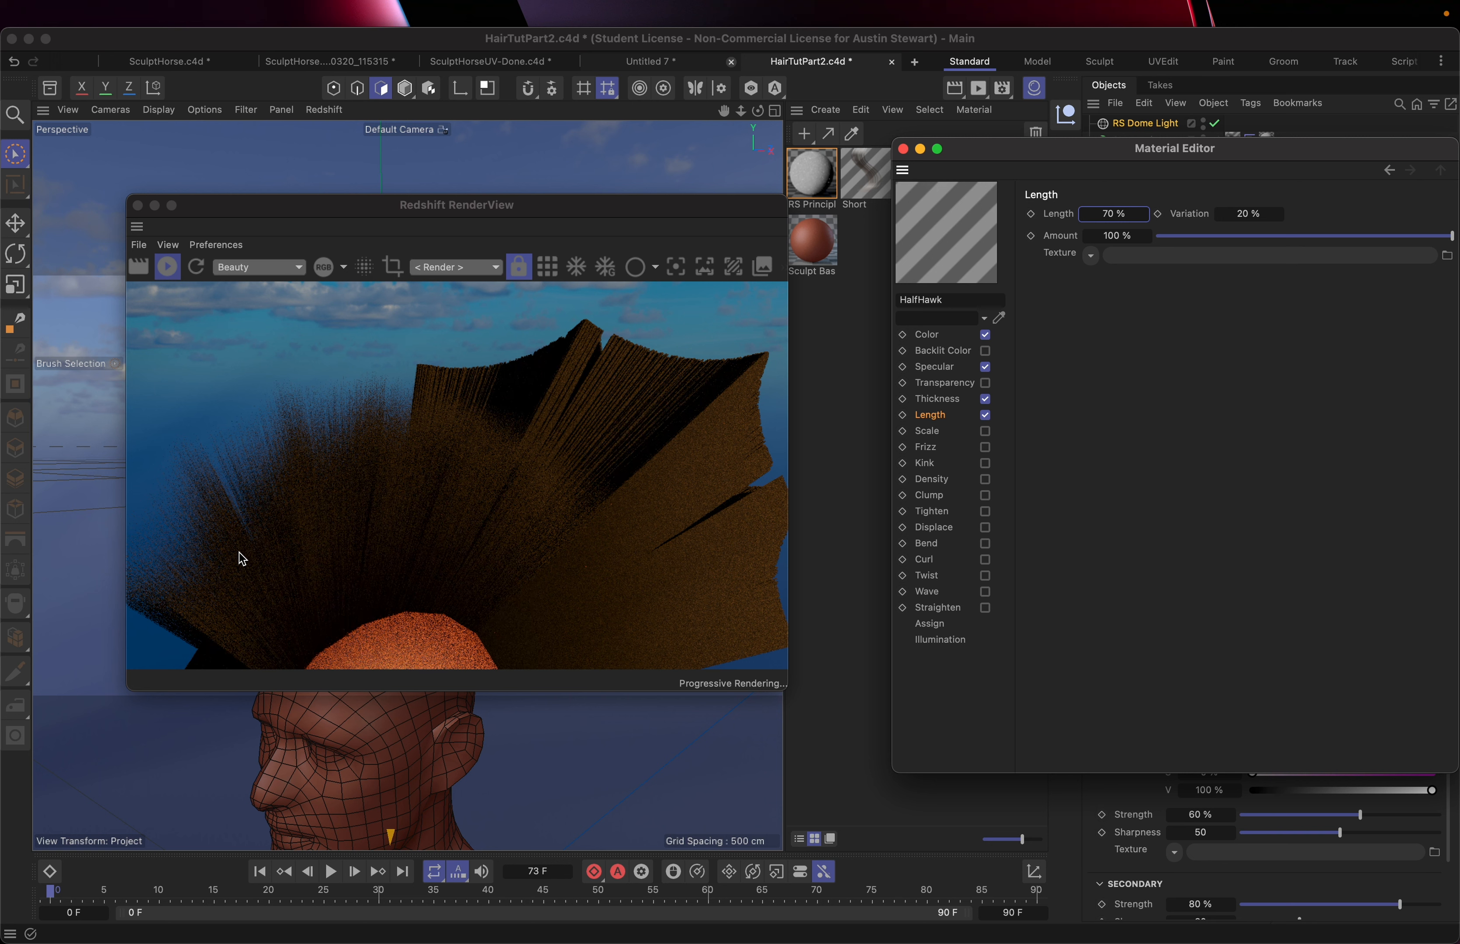
drag(468, 210, 481, 114)
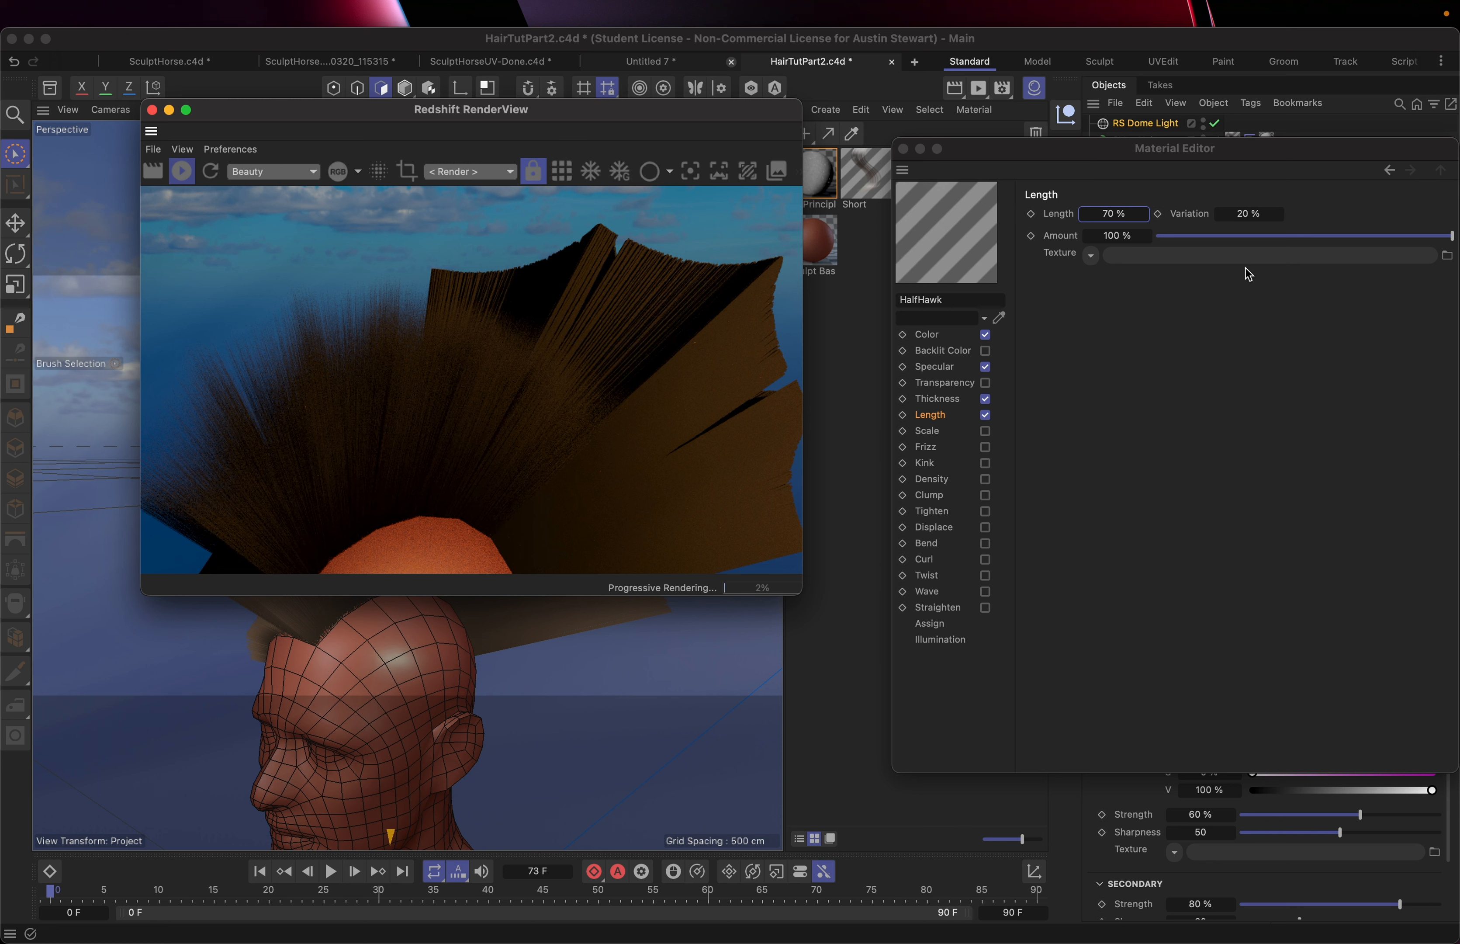
Set the HalfHawk material's length variation to 10% and its length to 90%, and close the material editor.
click(1253, 213)
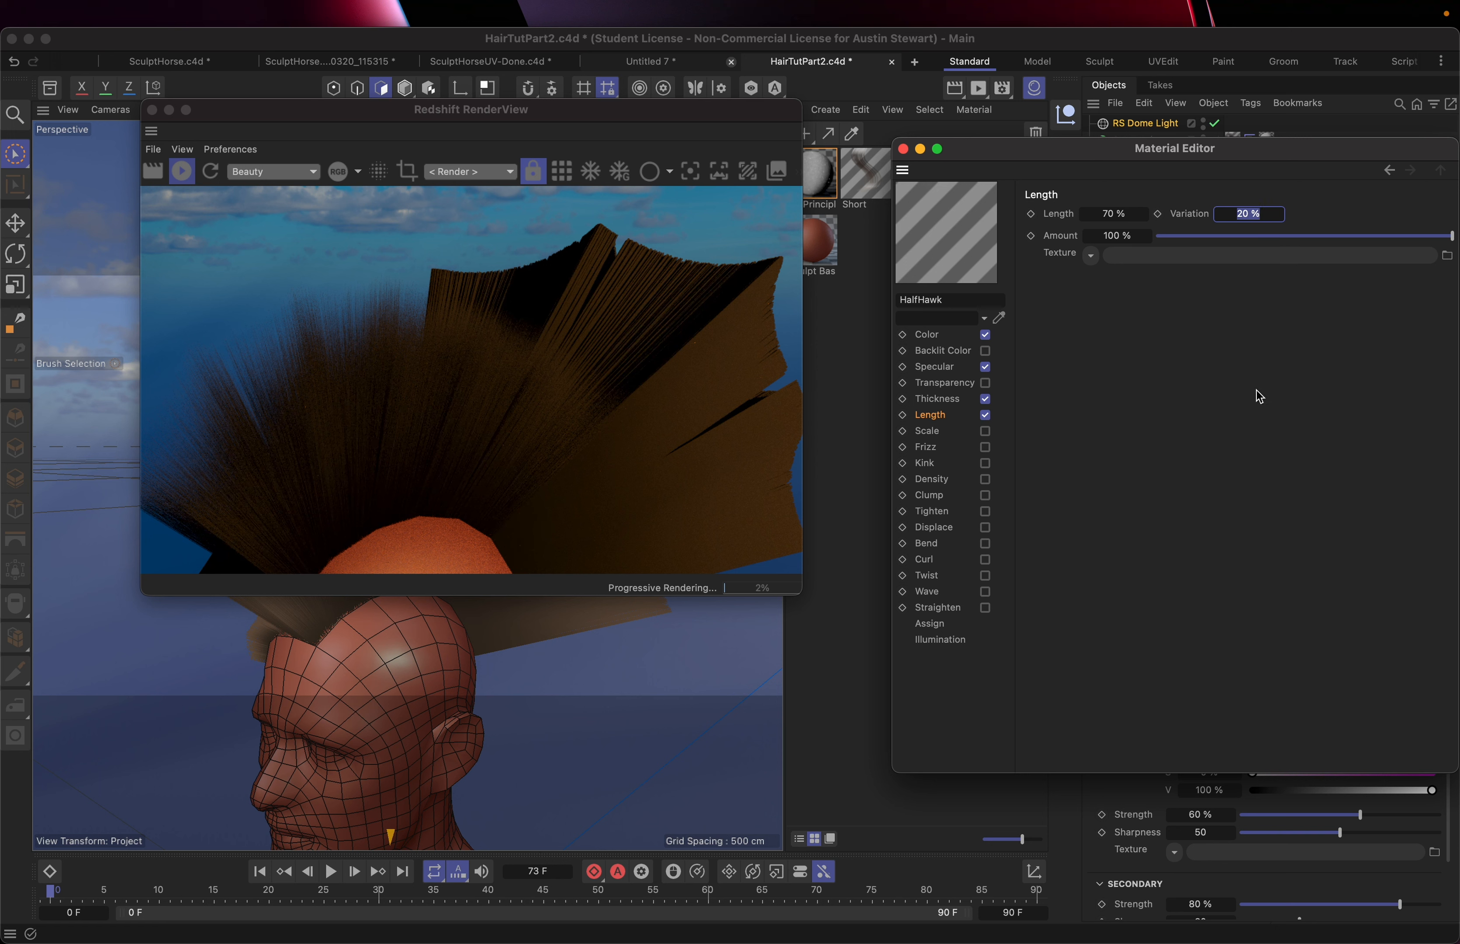
text(10)
key(Return)
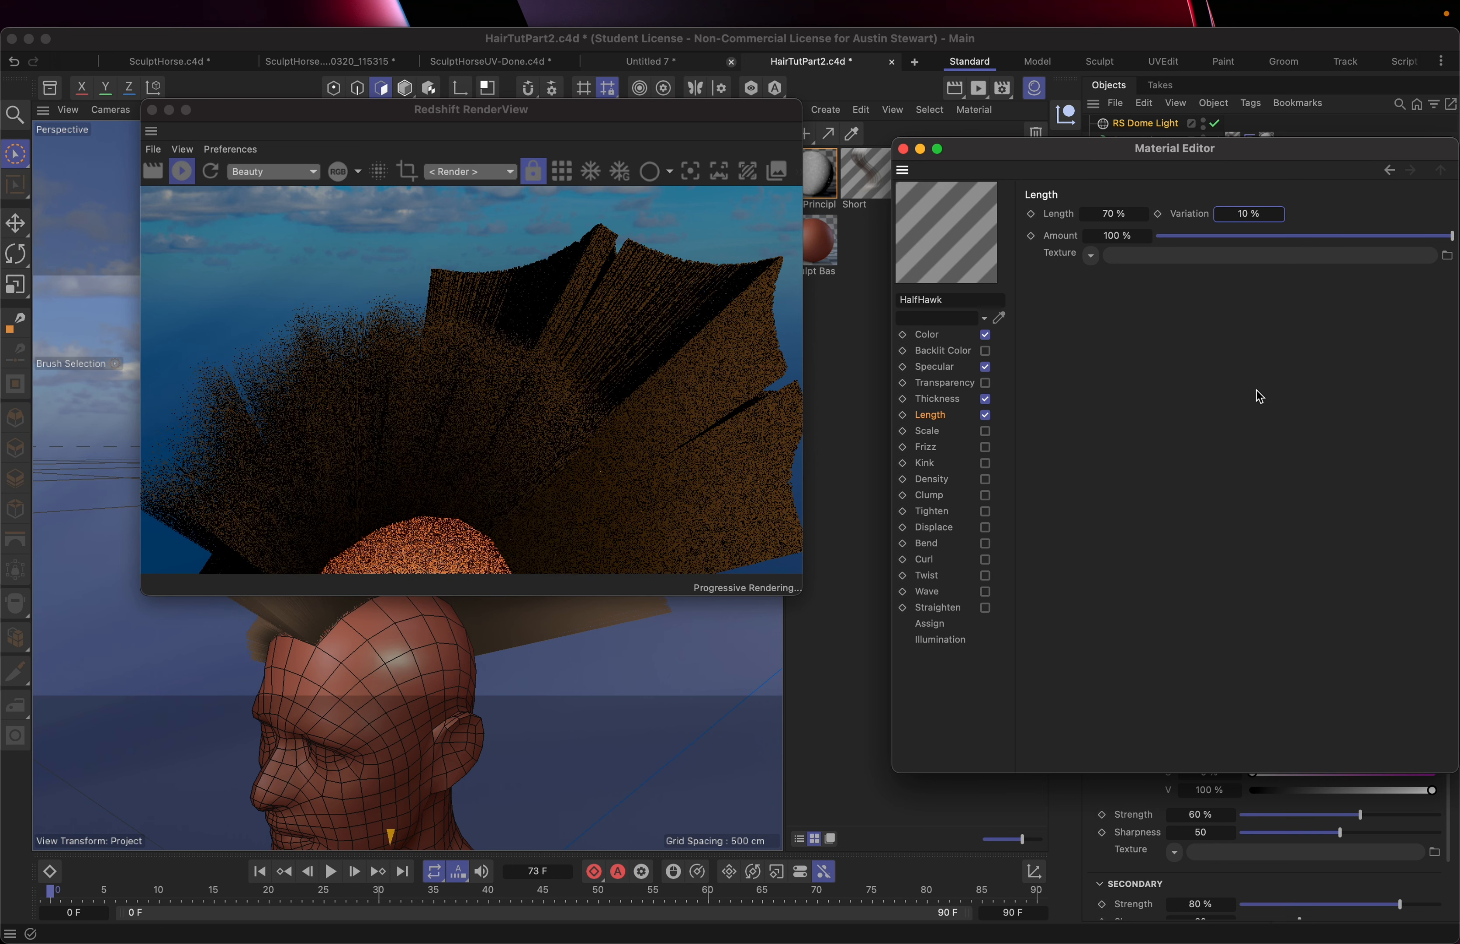
click(1118, 213)
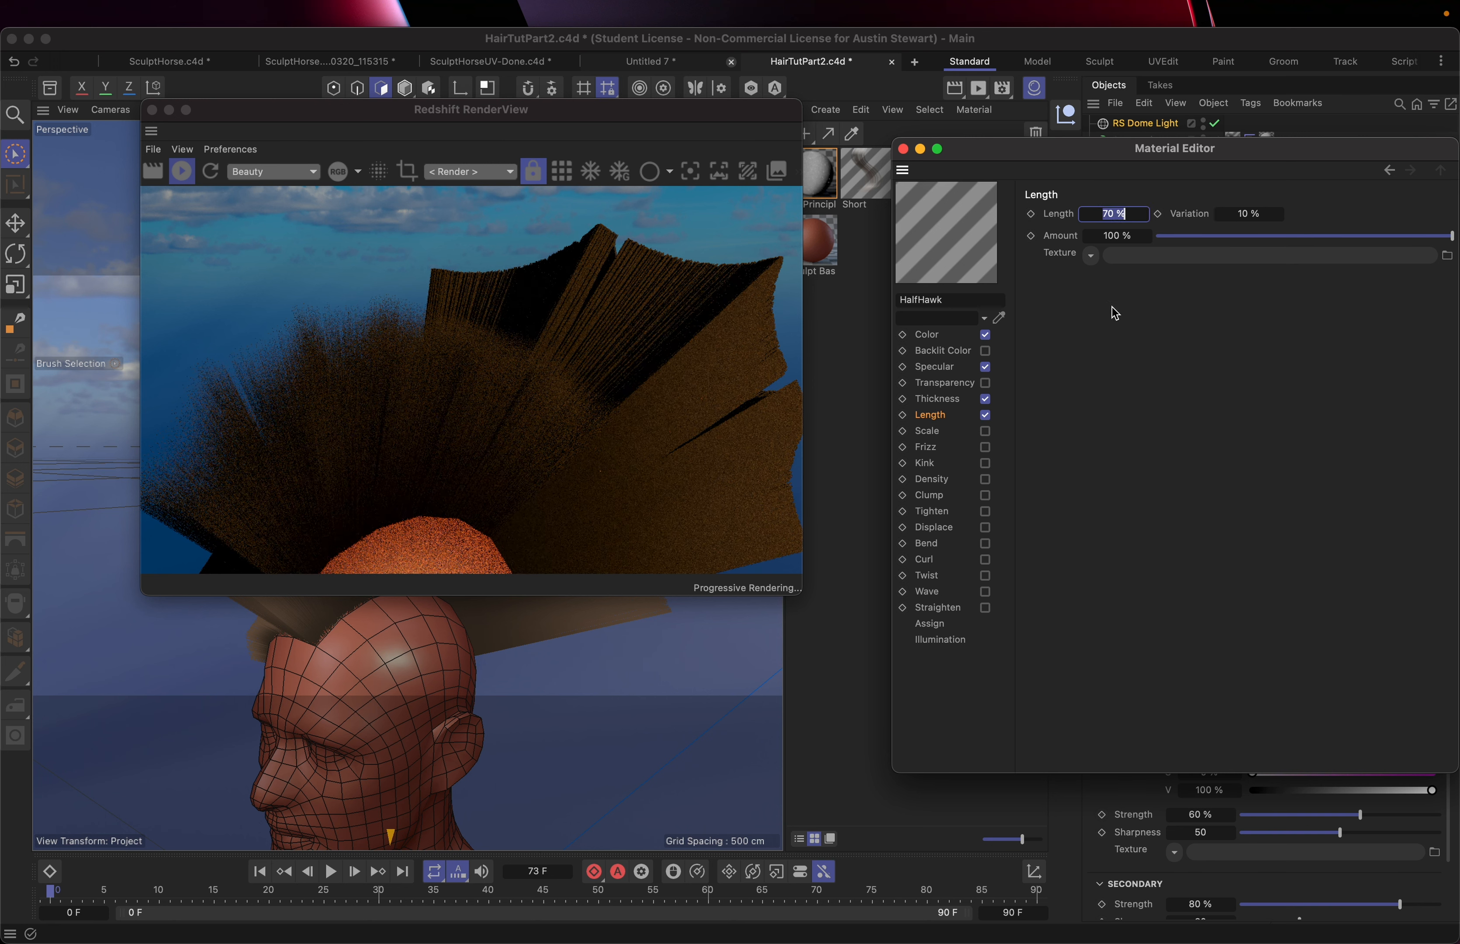
text(90)
key(Return)
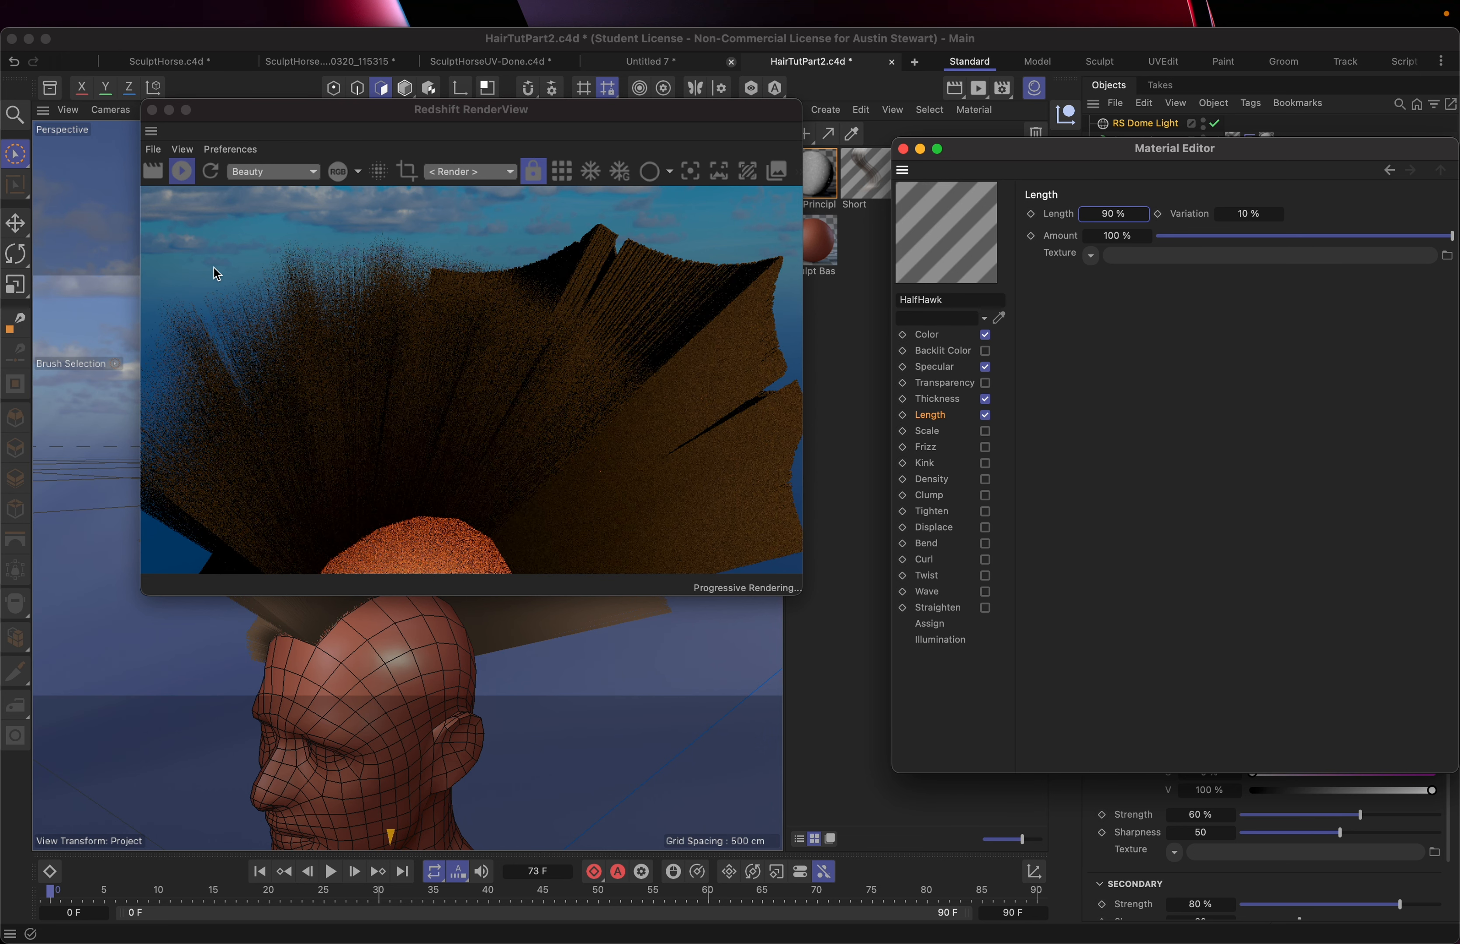
drag(529, 112, 529, 438)
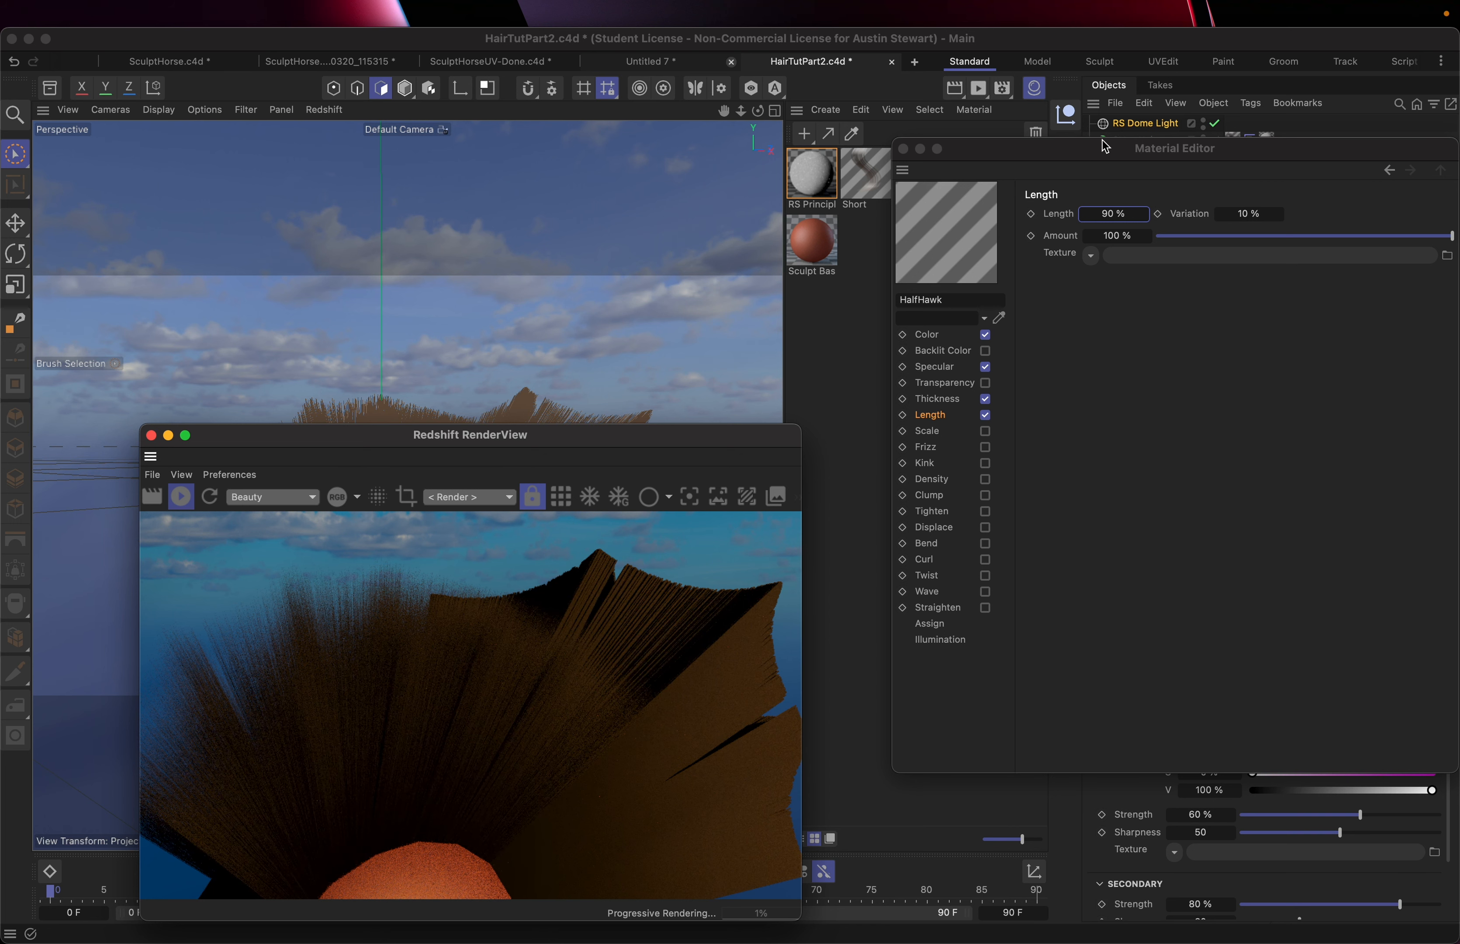
drag(1106, 146, 603, 276)
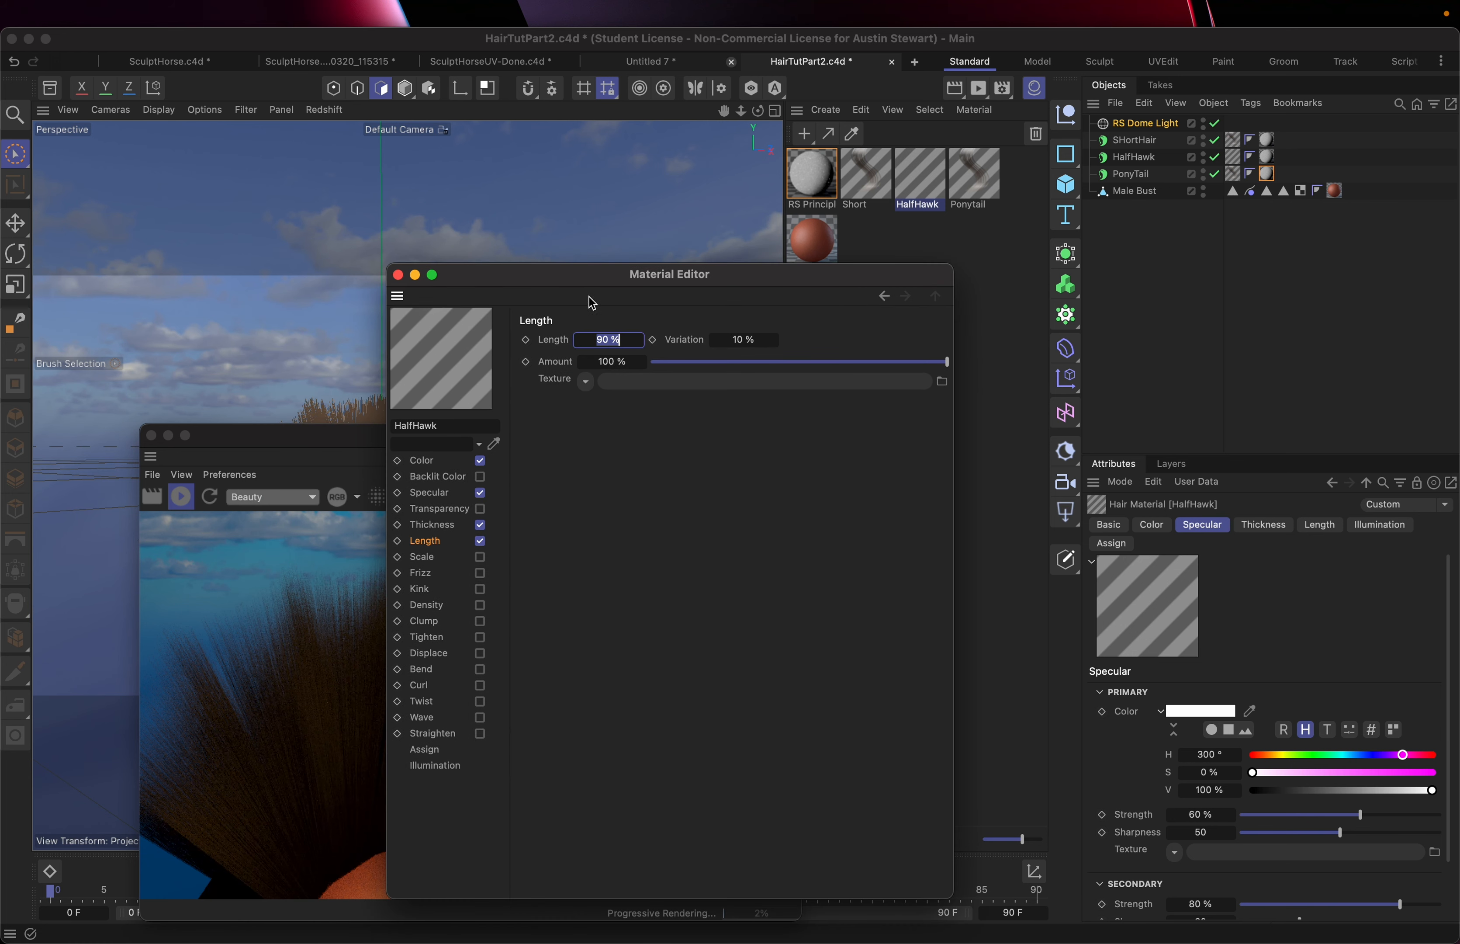
click(398, 275)
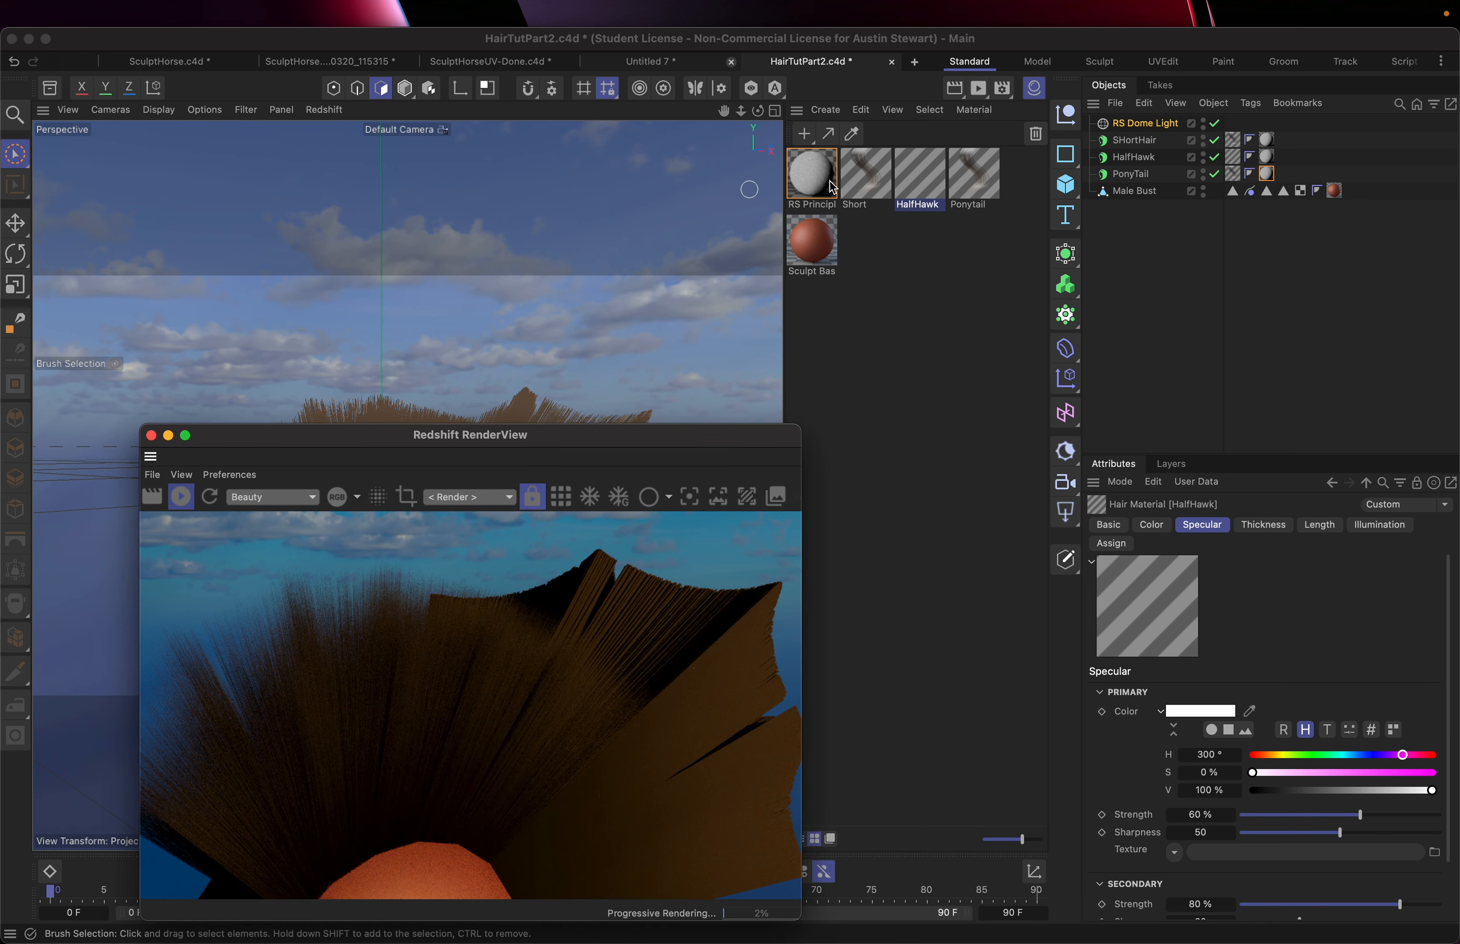
Enable Length on the Short hair material with 90% length and 10% variation, and close its editor.
click(869, 183)
double_click(868, 183)
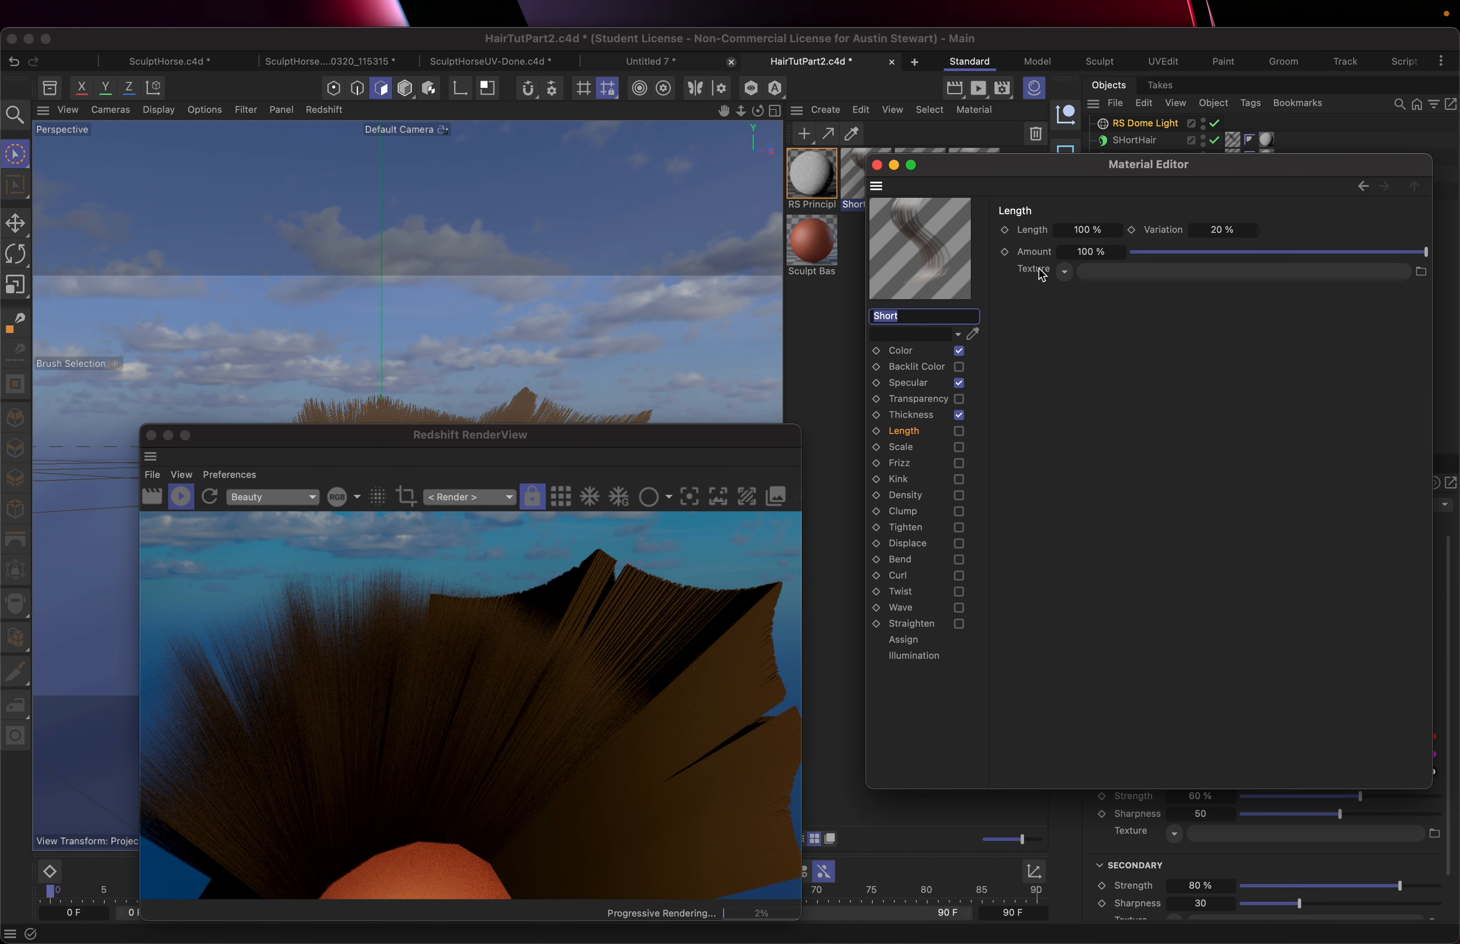
click(959, 431)
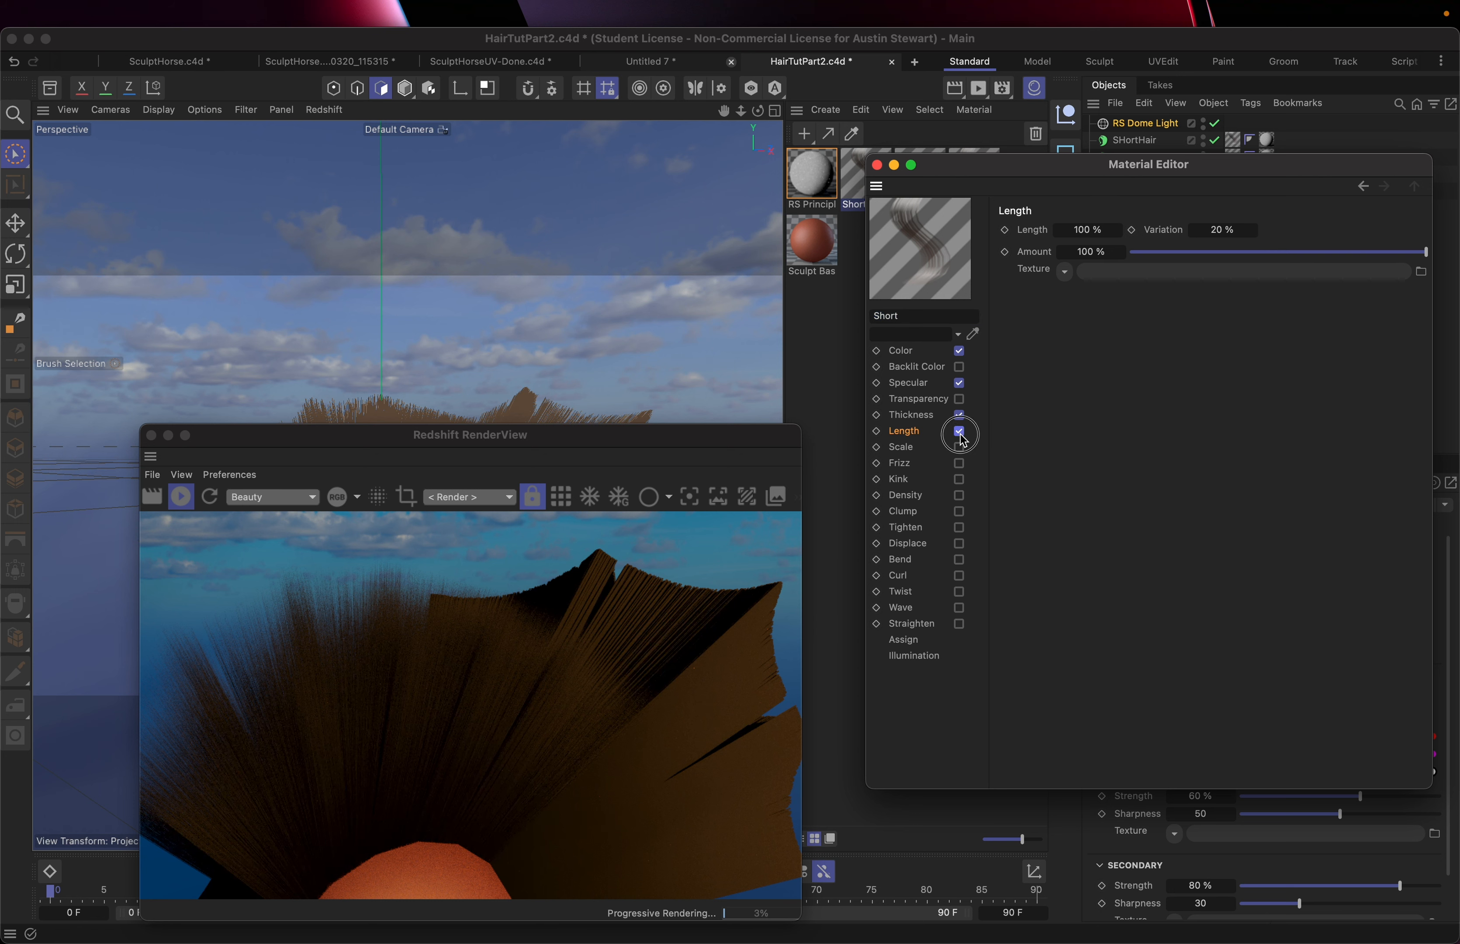
click(1089, 230)
text(90)
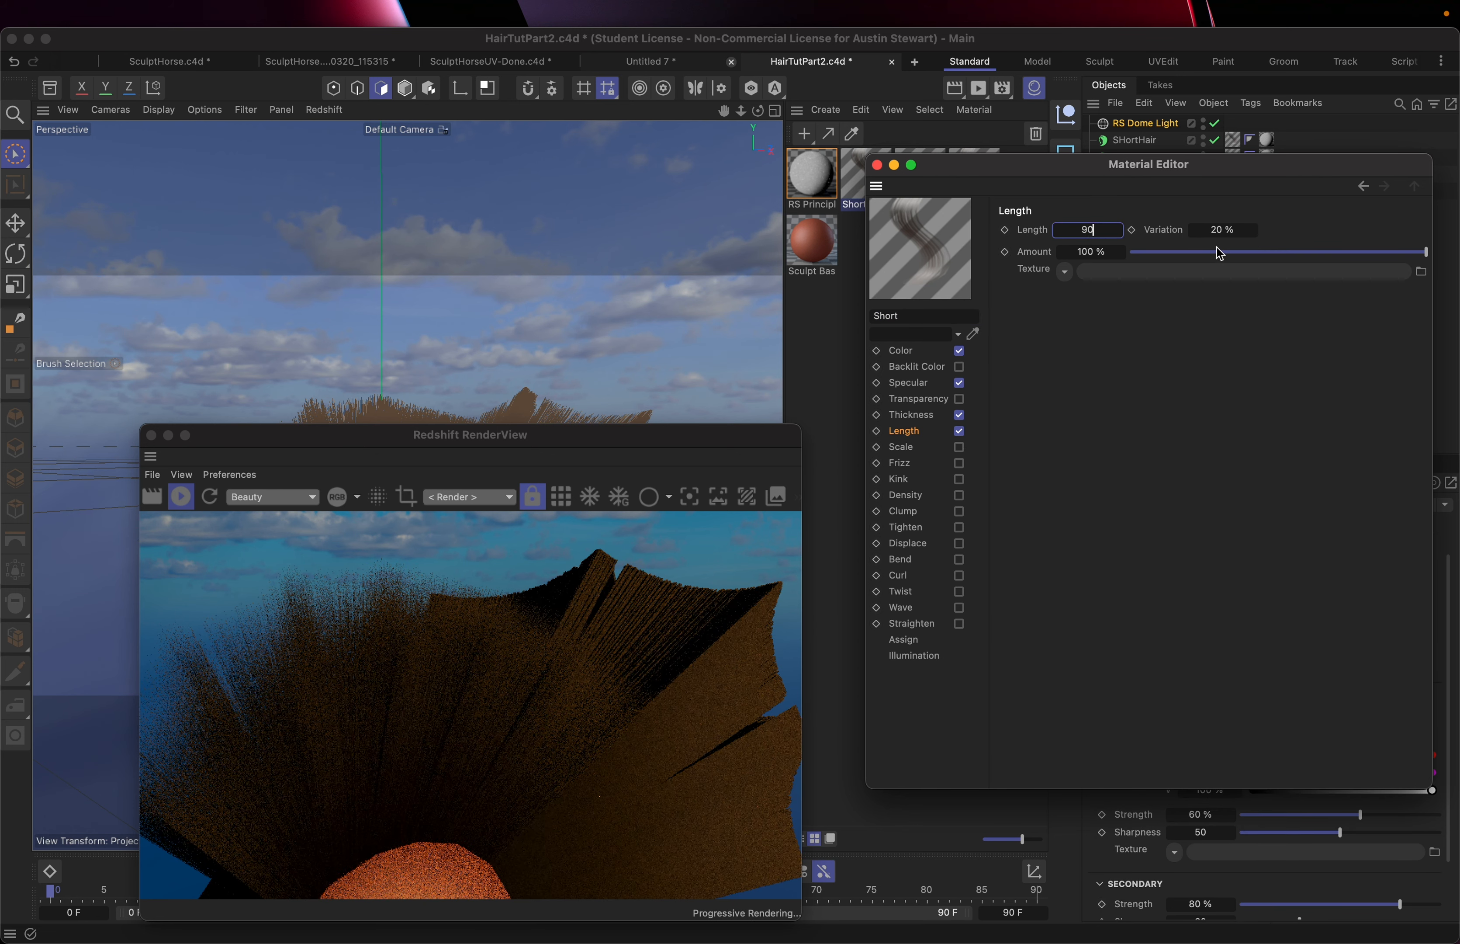
click(1220, 230)
text(10)
key(Return)
click(877, 165)
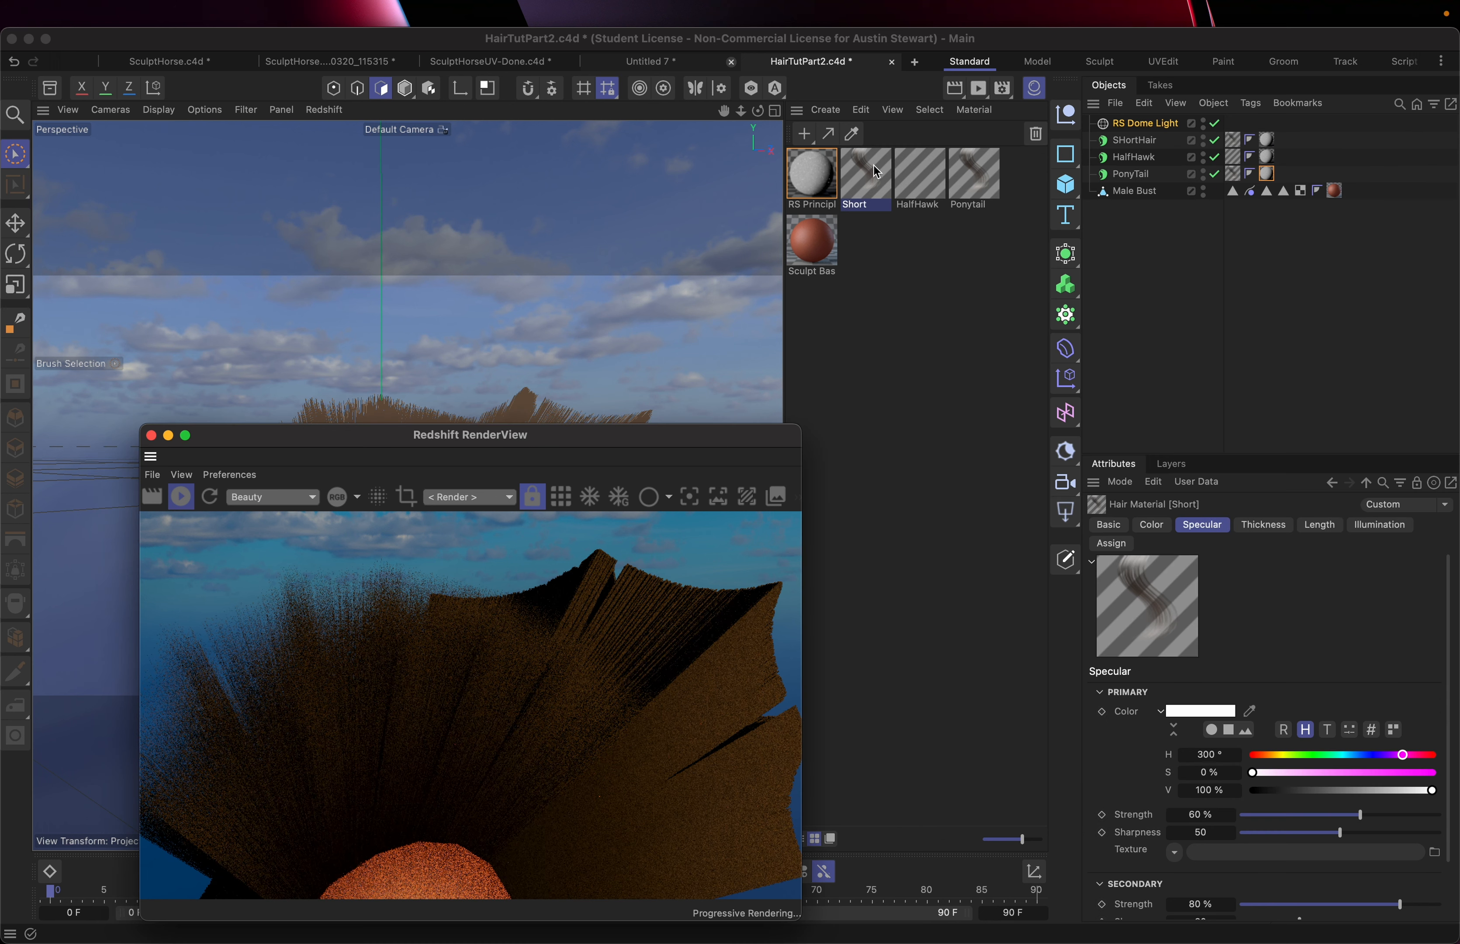
Open the Ponytail hair material, set its length to 90% with 10% variation, and enable the Length property.
double_click(985, 190)
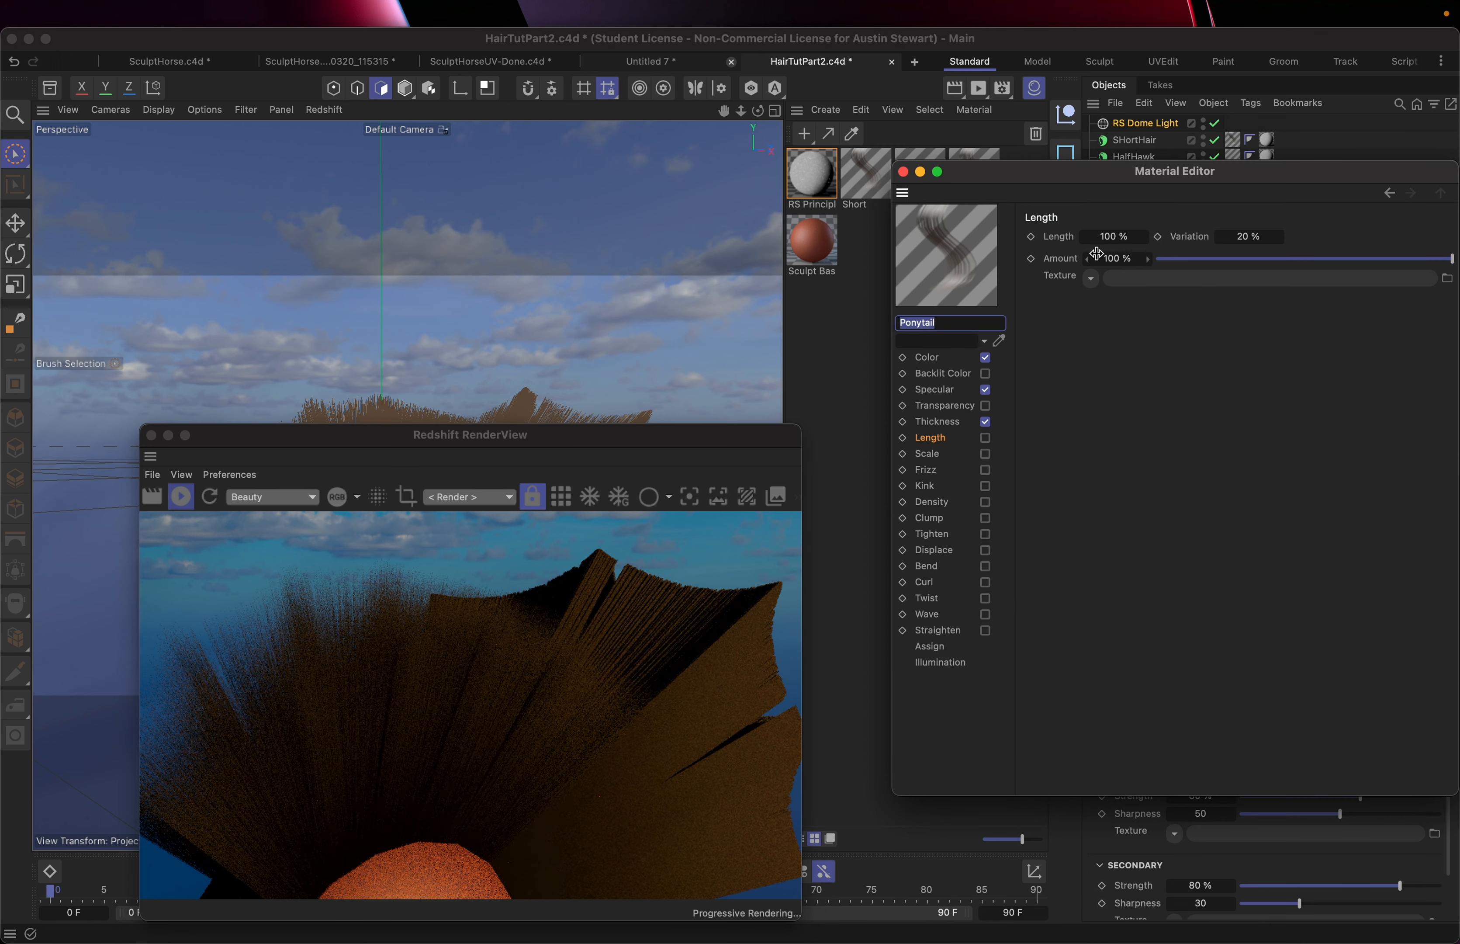
click(1112, 236)
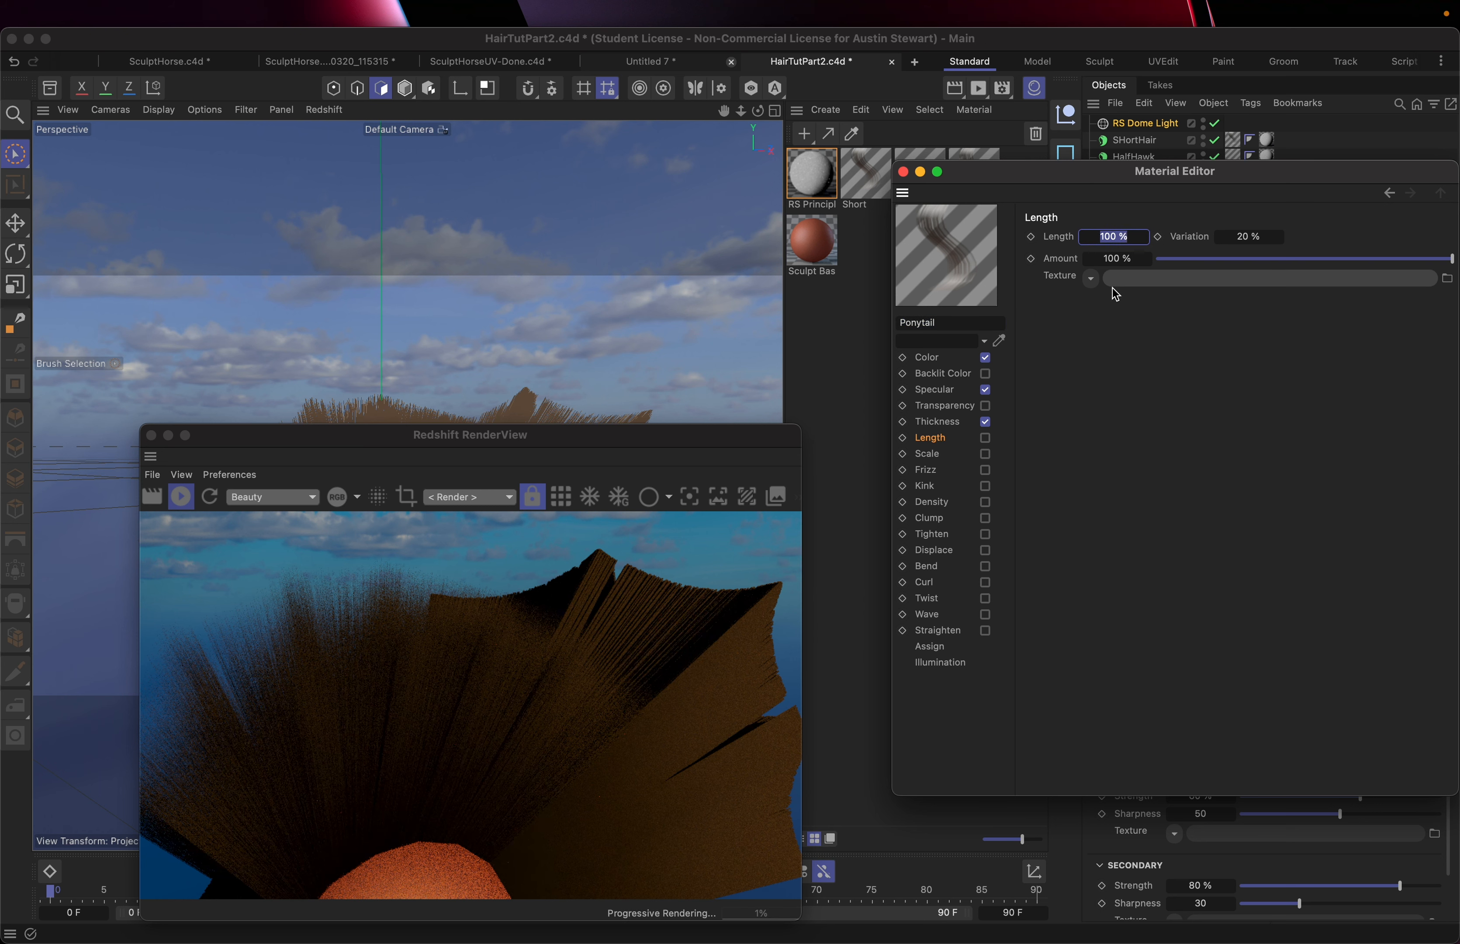
text(90)
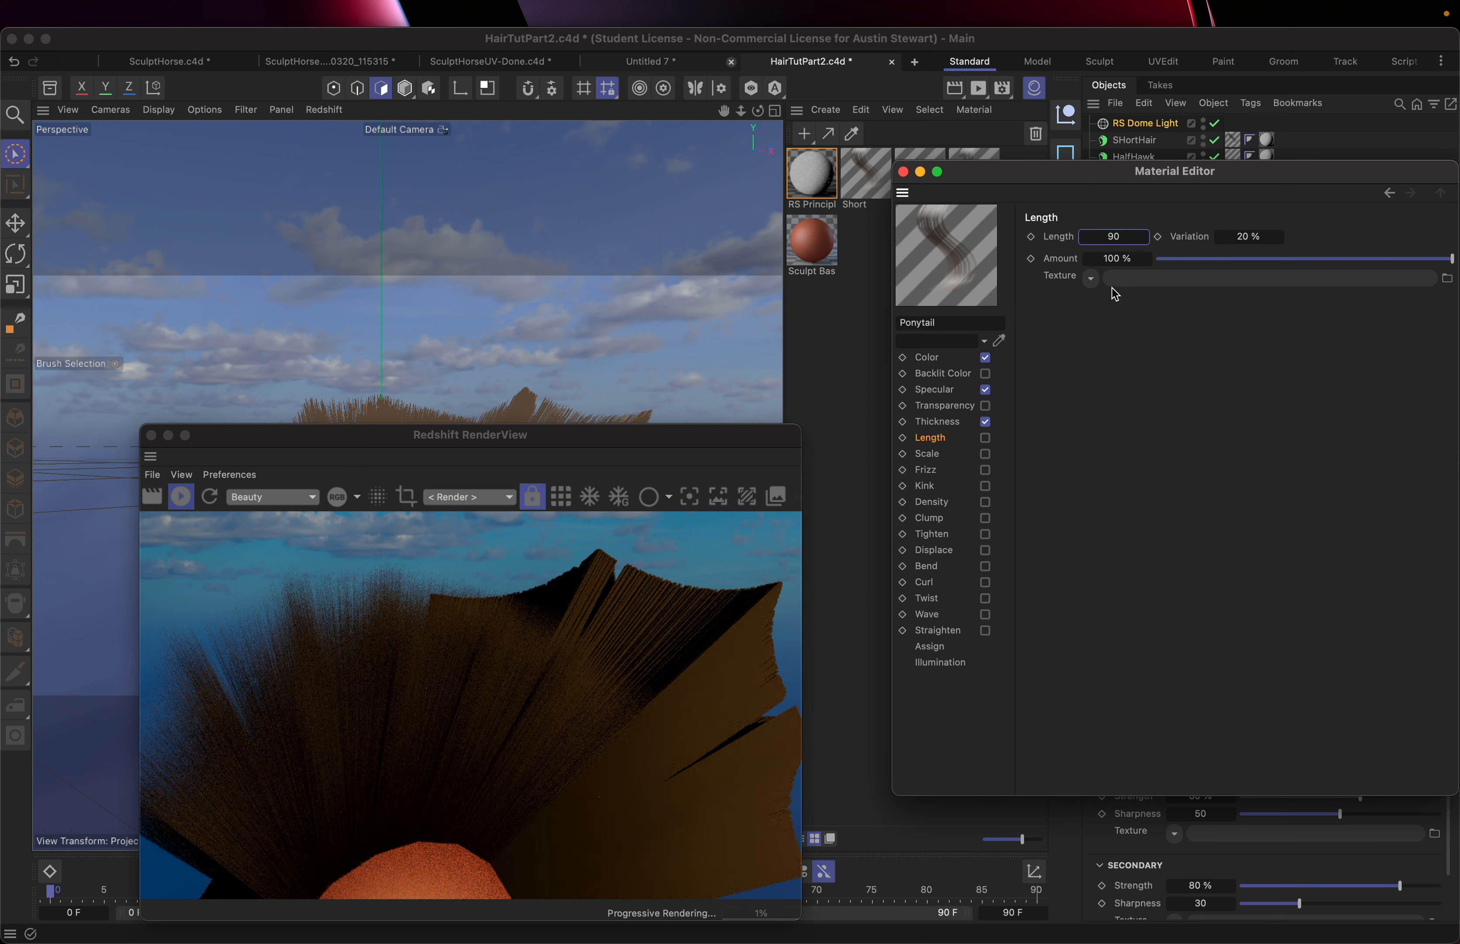
key(Return)
click(1251, 238)
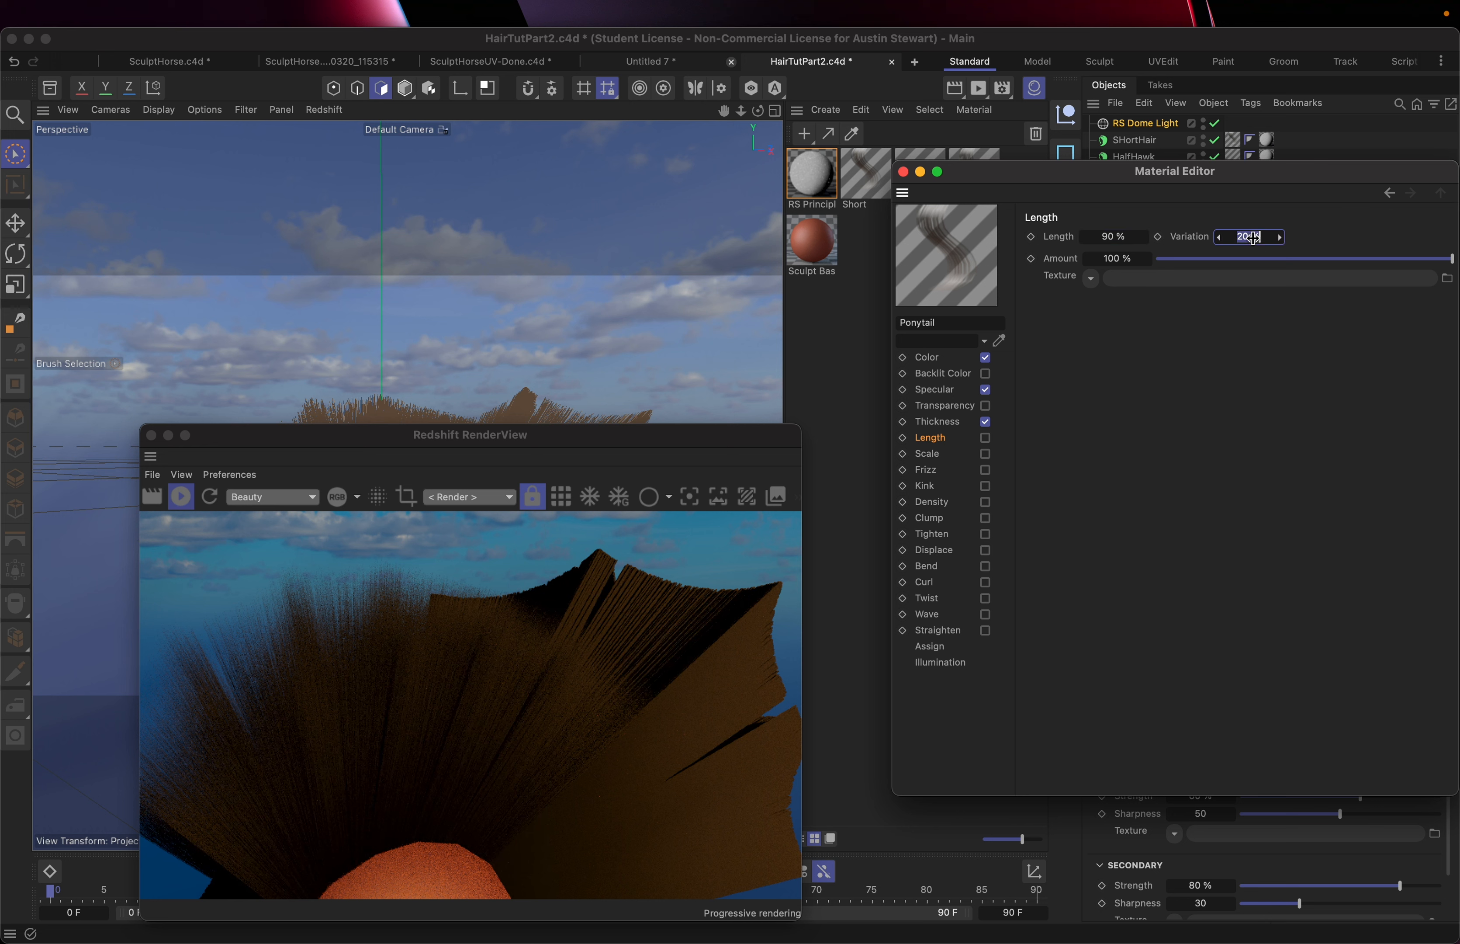
text(10)
key(Return)
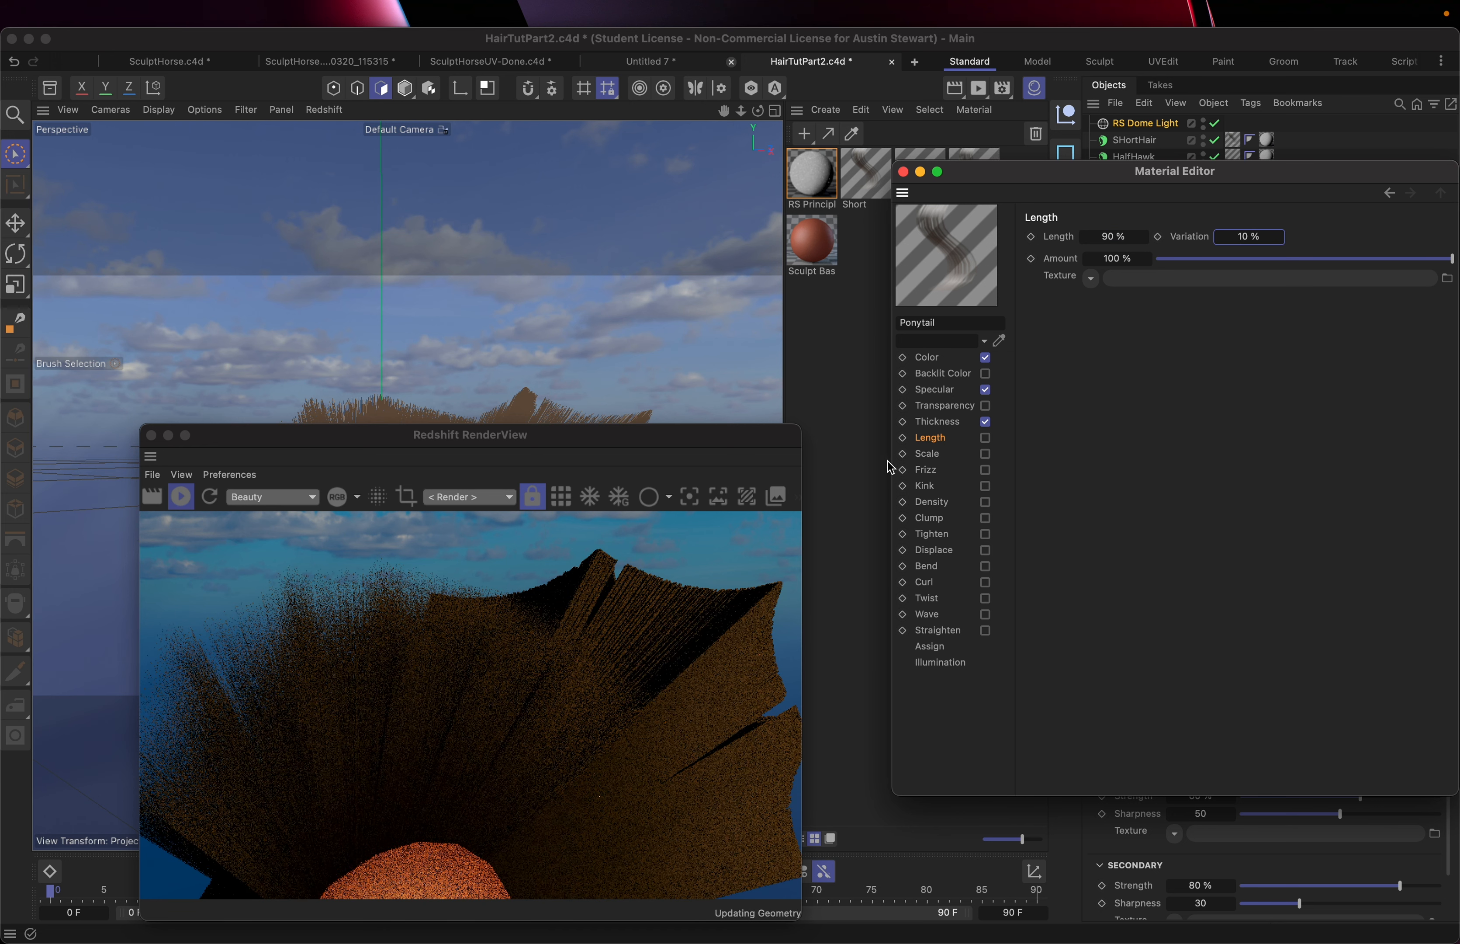
click(985, 439)
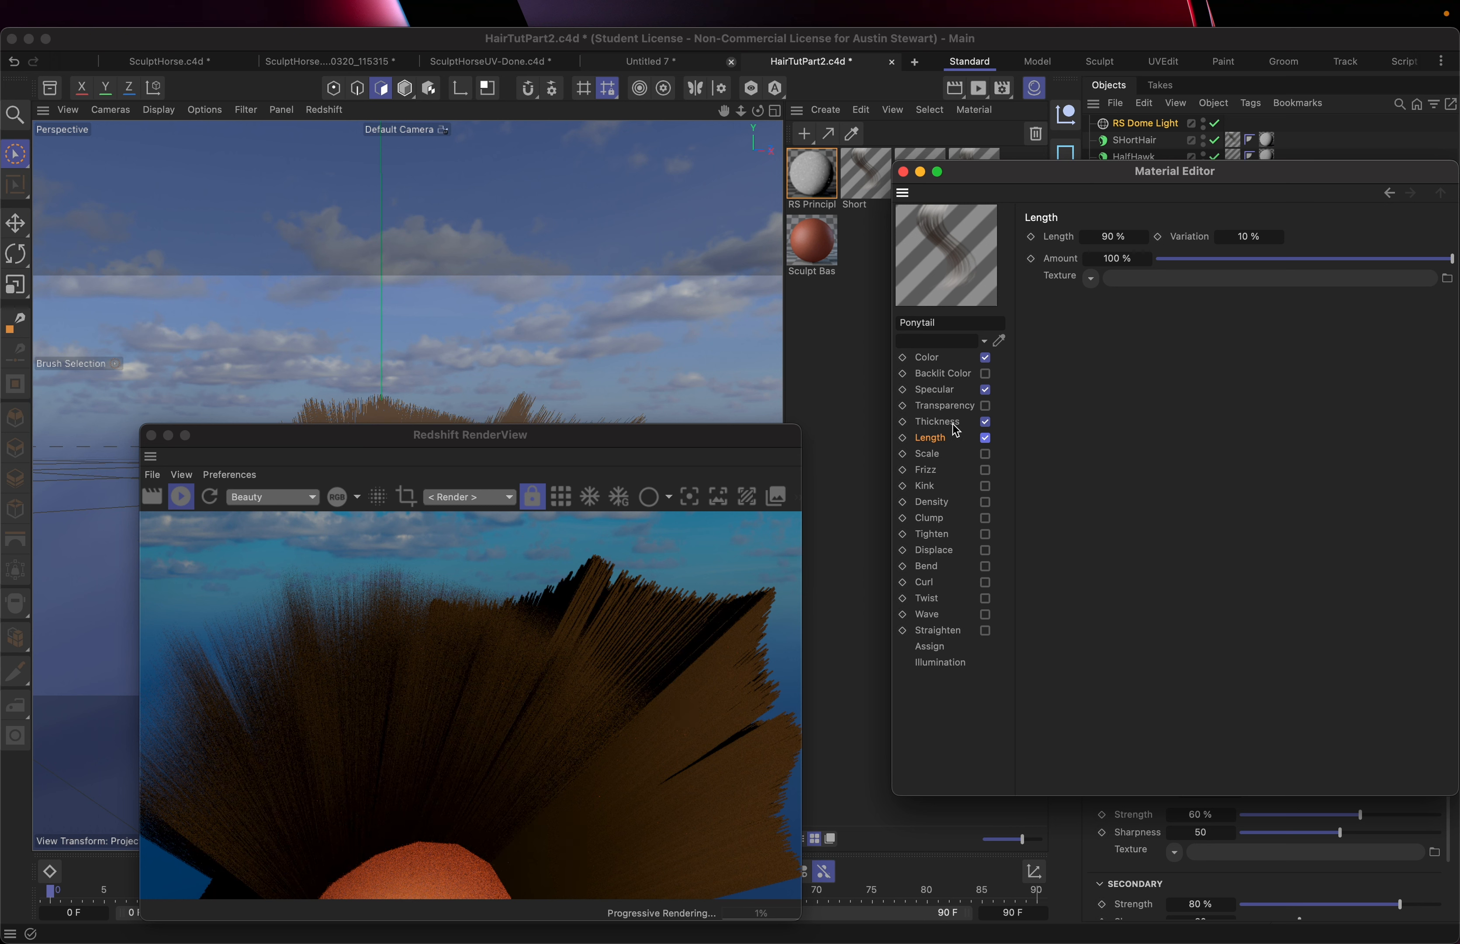
Set the Ponytail material's hair thickness to 0.01 cm at both the root and the tip.
click(938, 423)
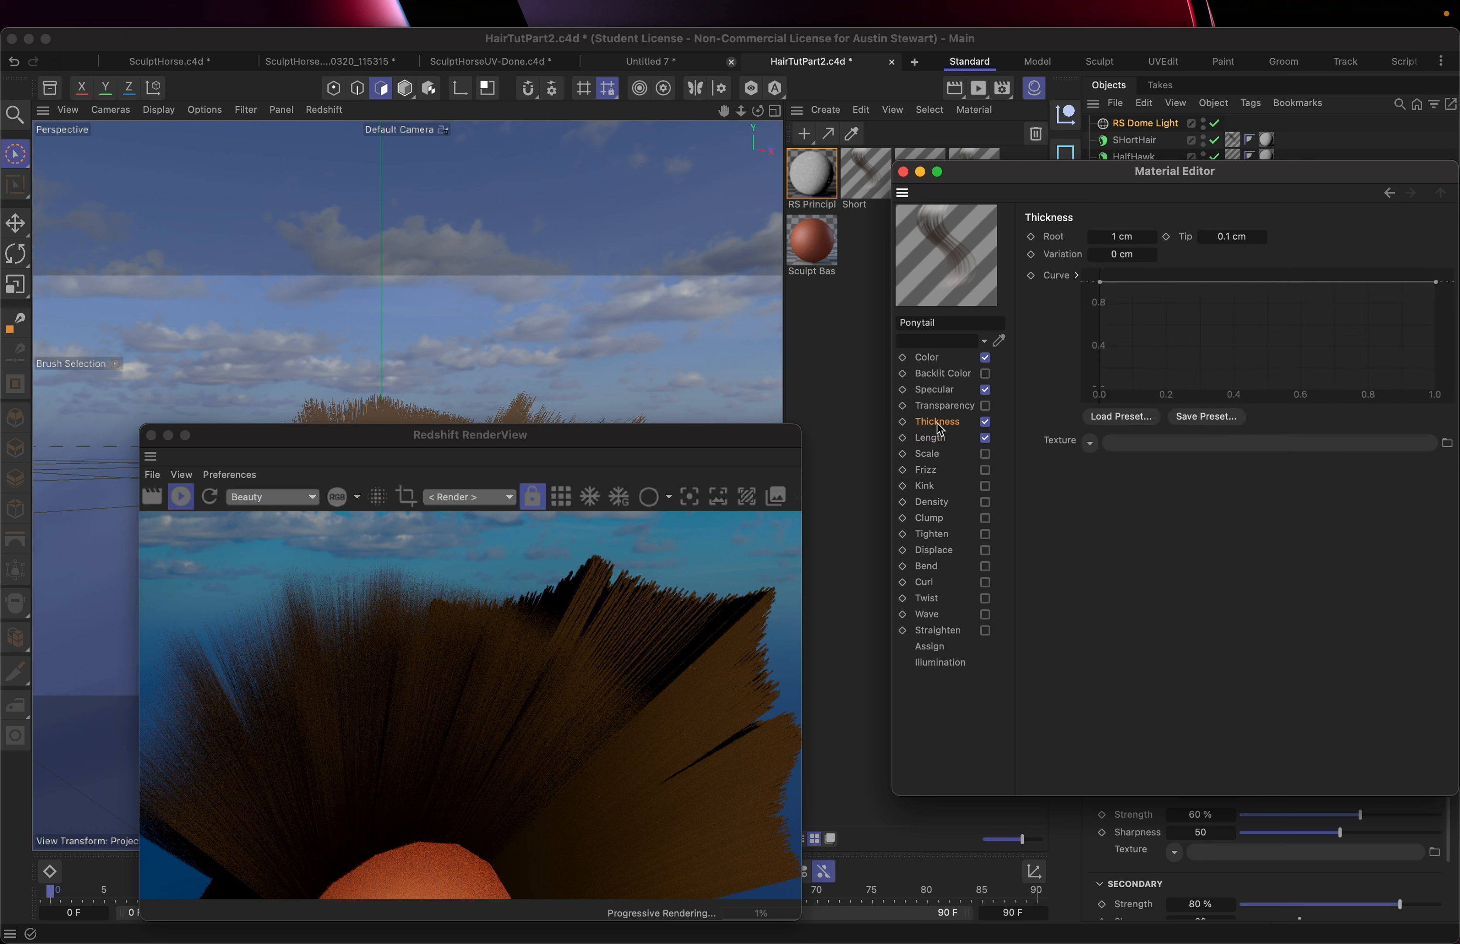
click(1126, 238)
text(0.01)
click(1229, 237)
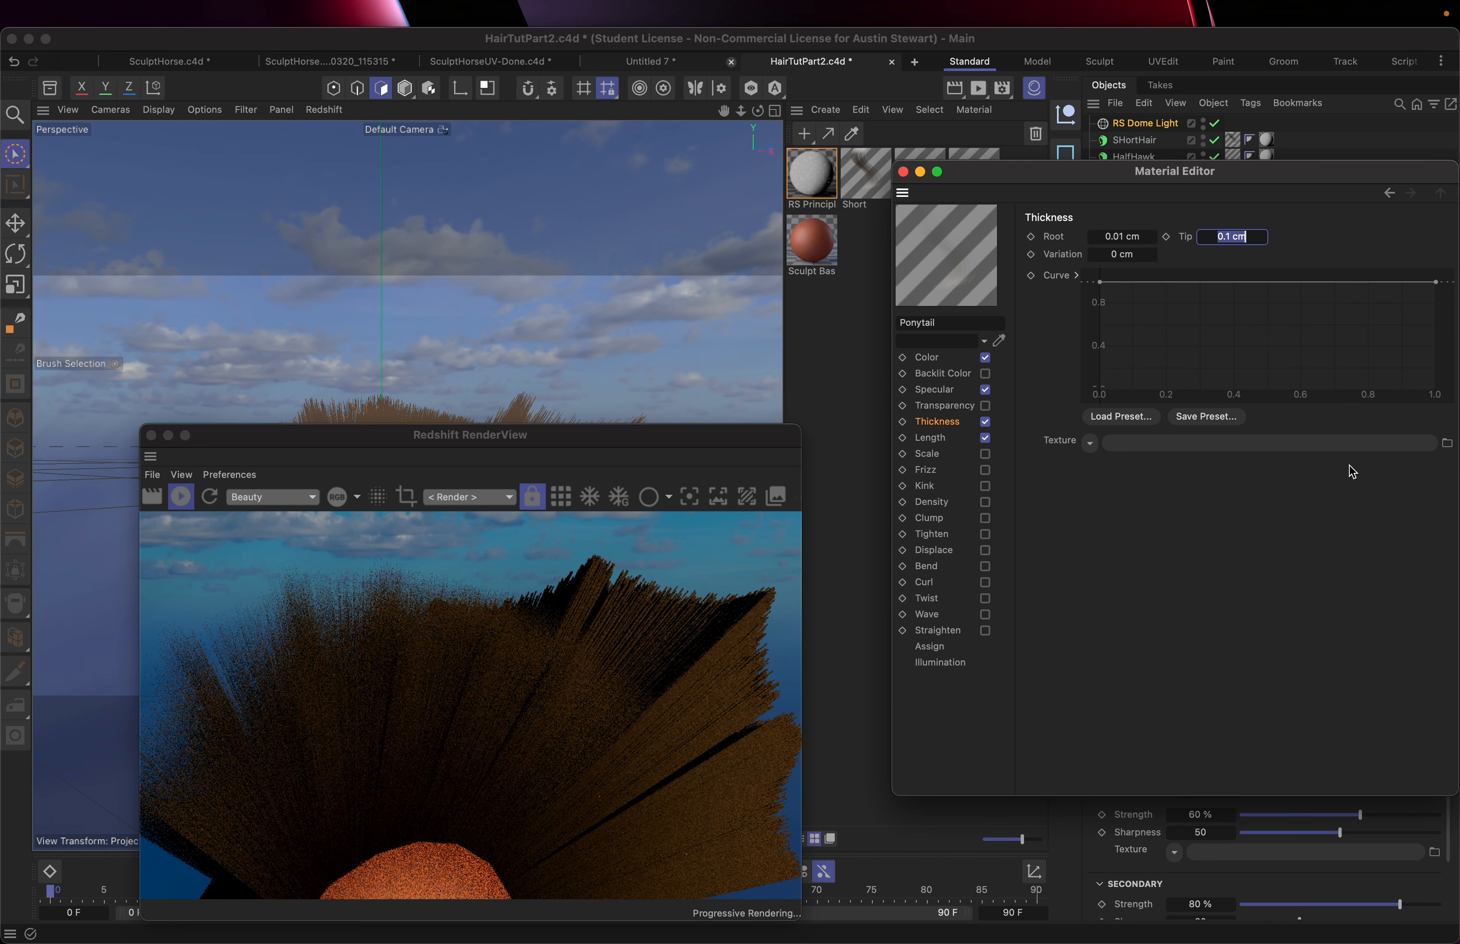
text(0)
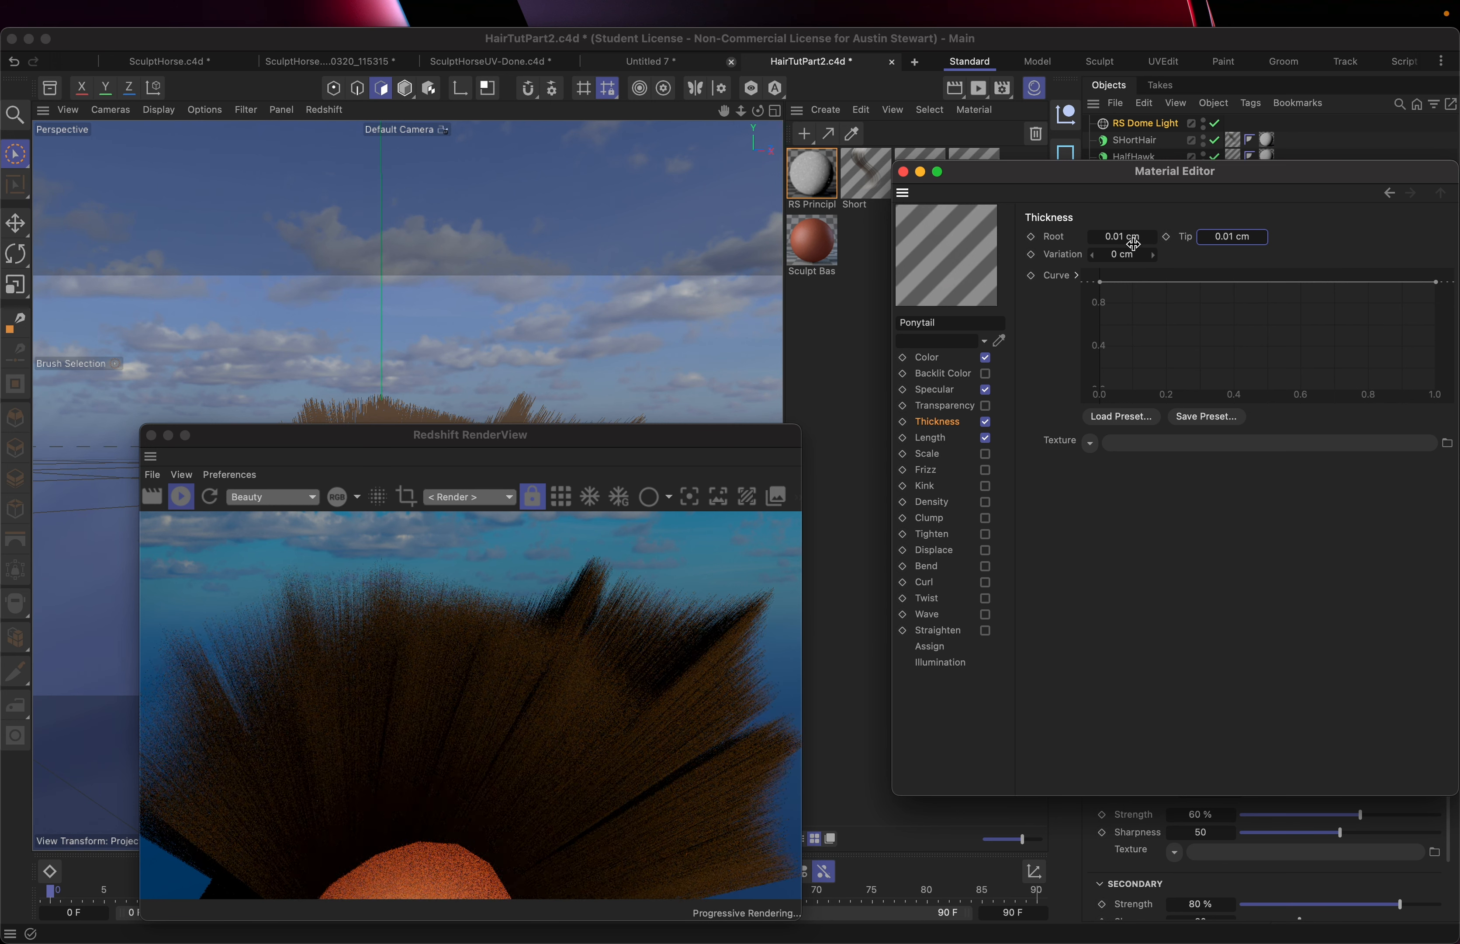
Set the Short material's hair thickness to 0.01 cm at both the root and the tip.
drag(1122, 175, 1063, 256)
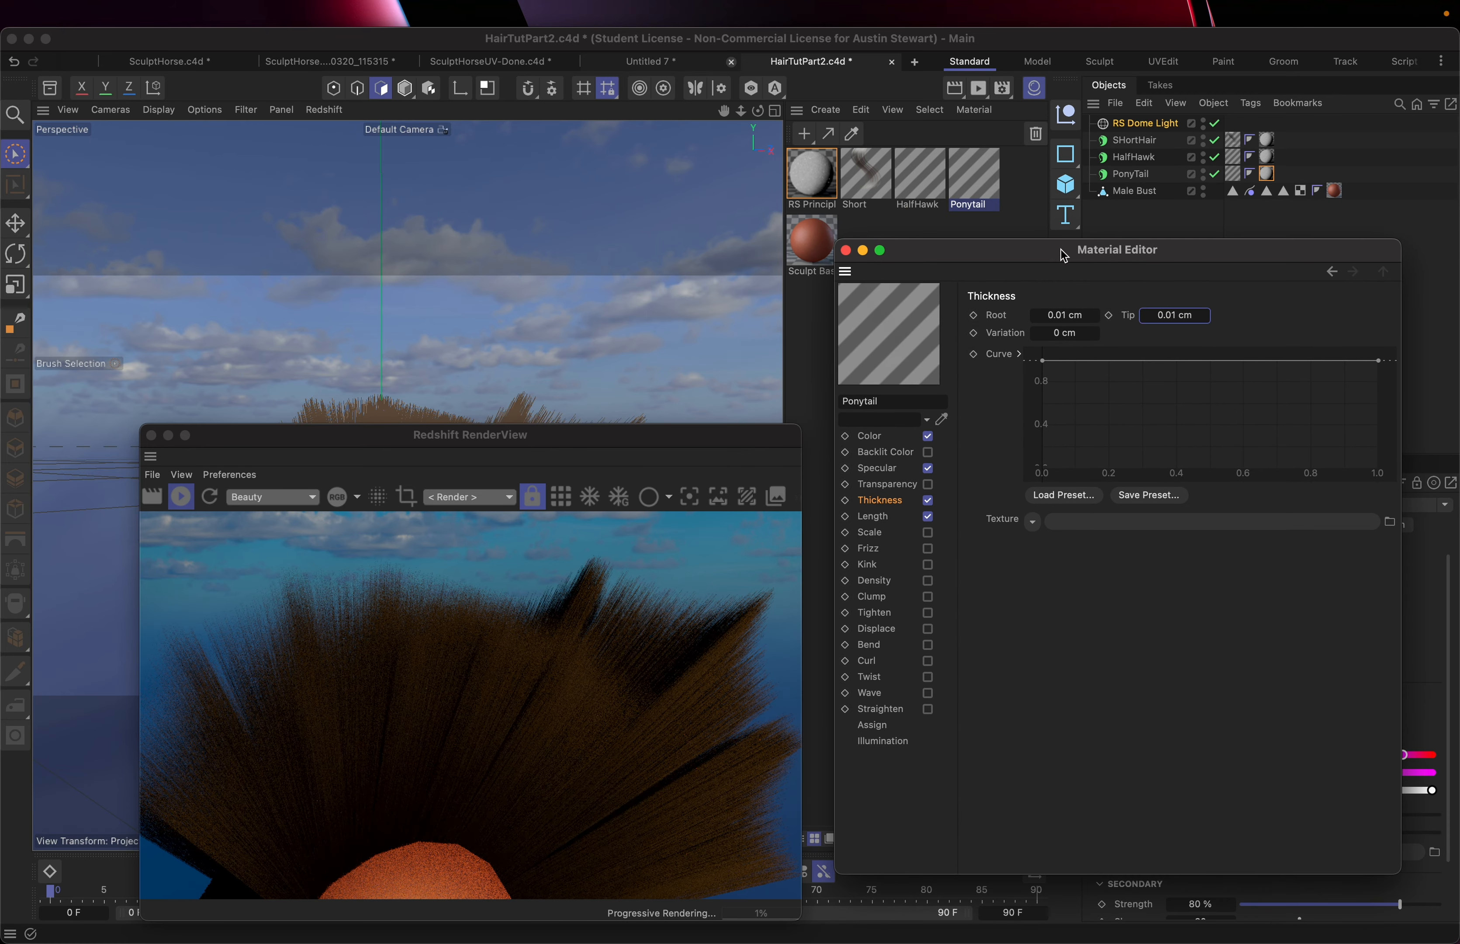
drag(923, 252, 970, 257)
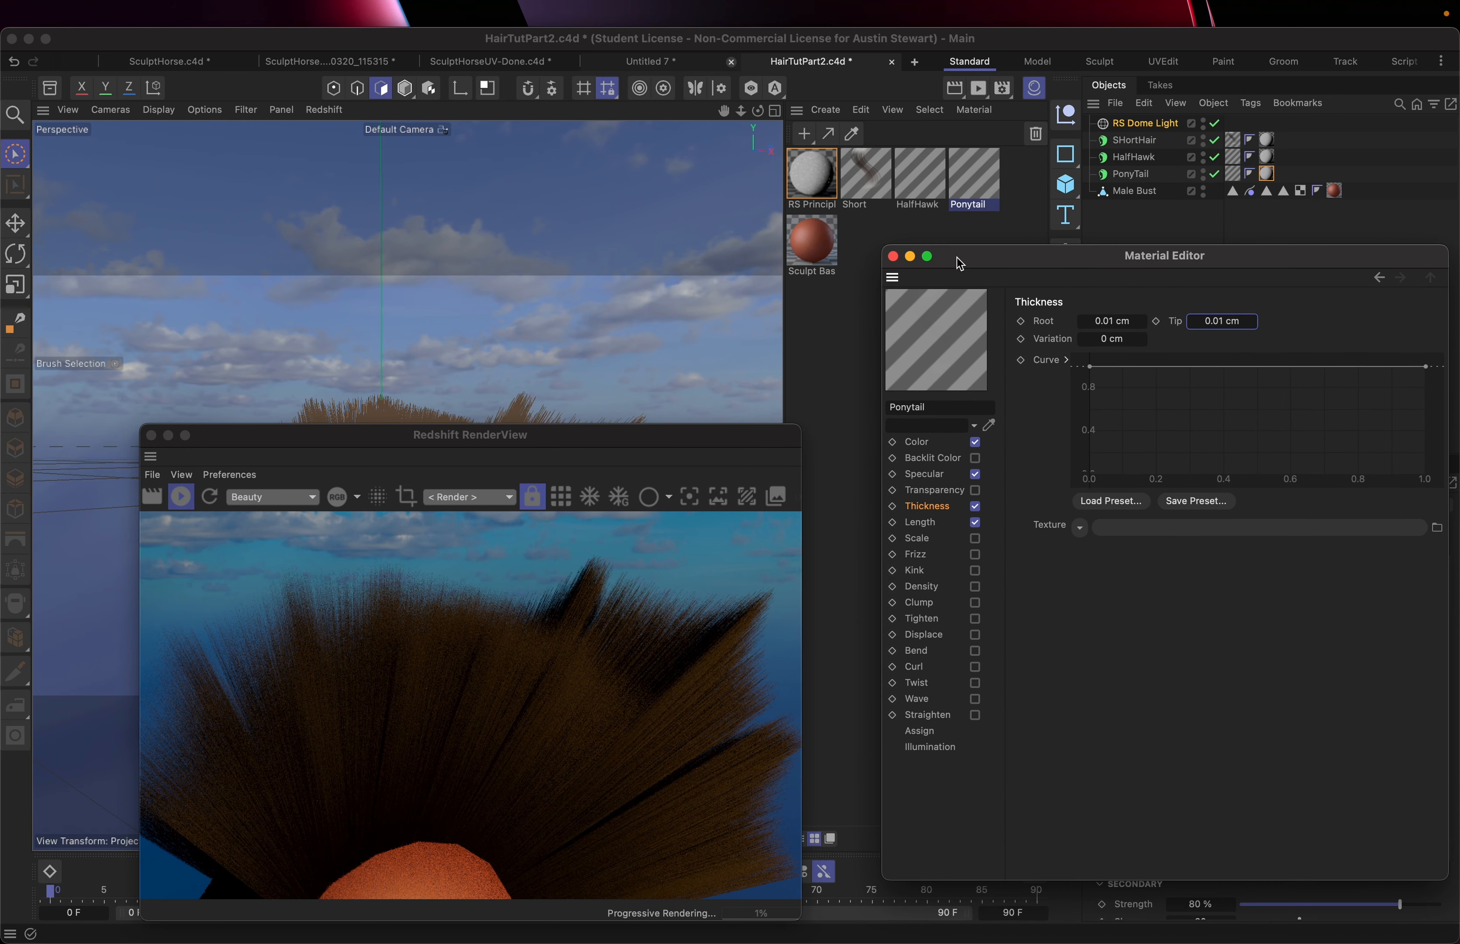
click(870, 179)
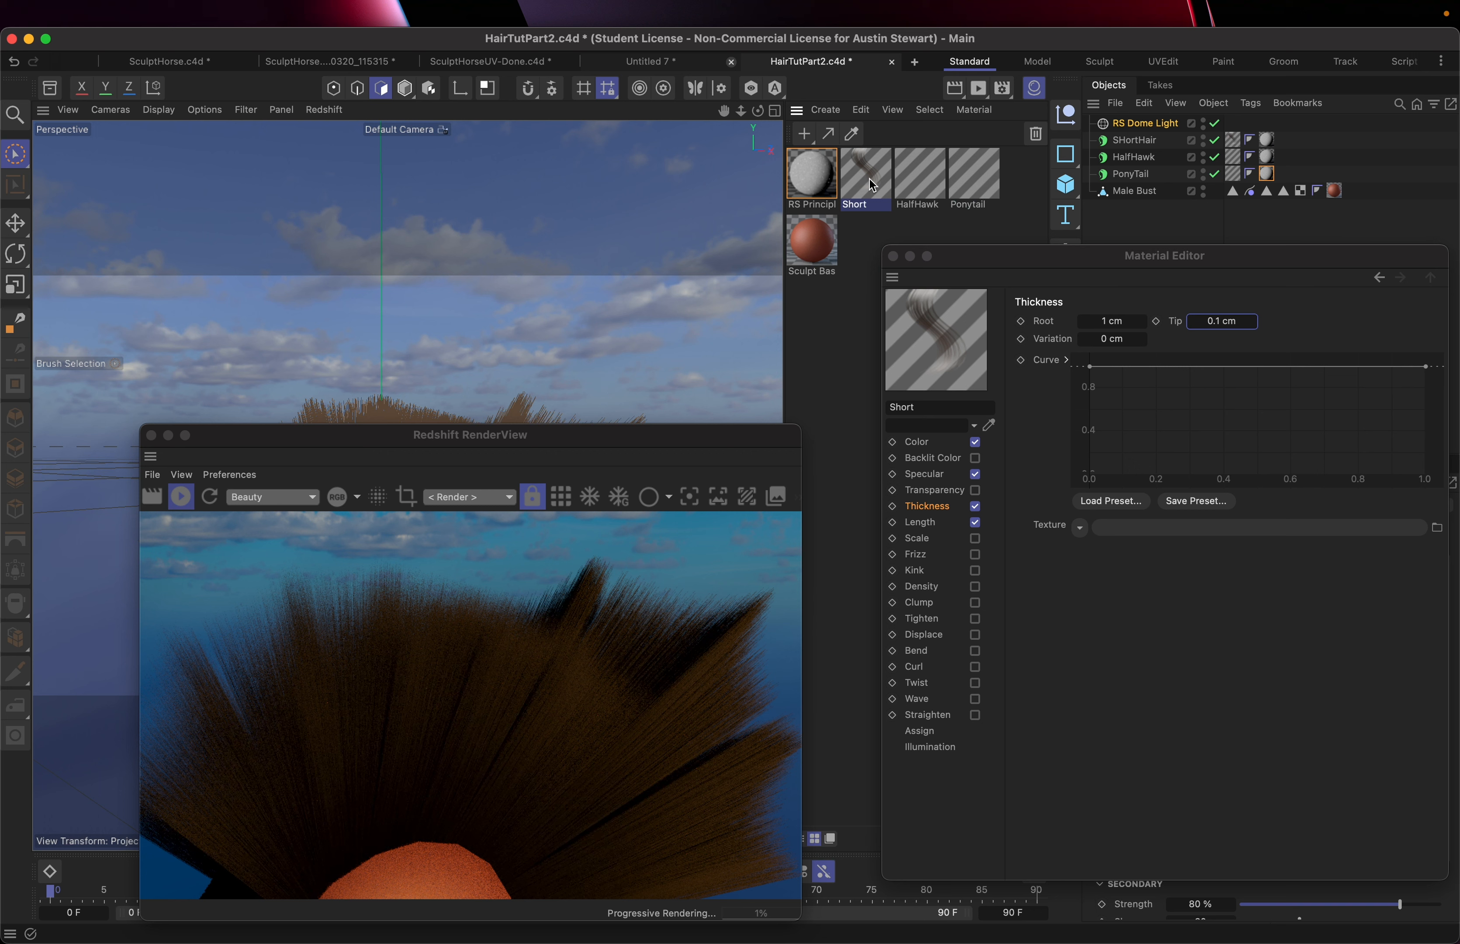
click(1113, 321)
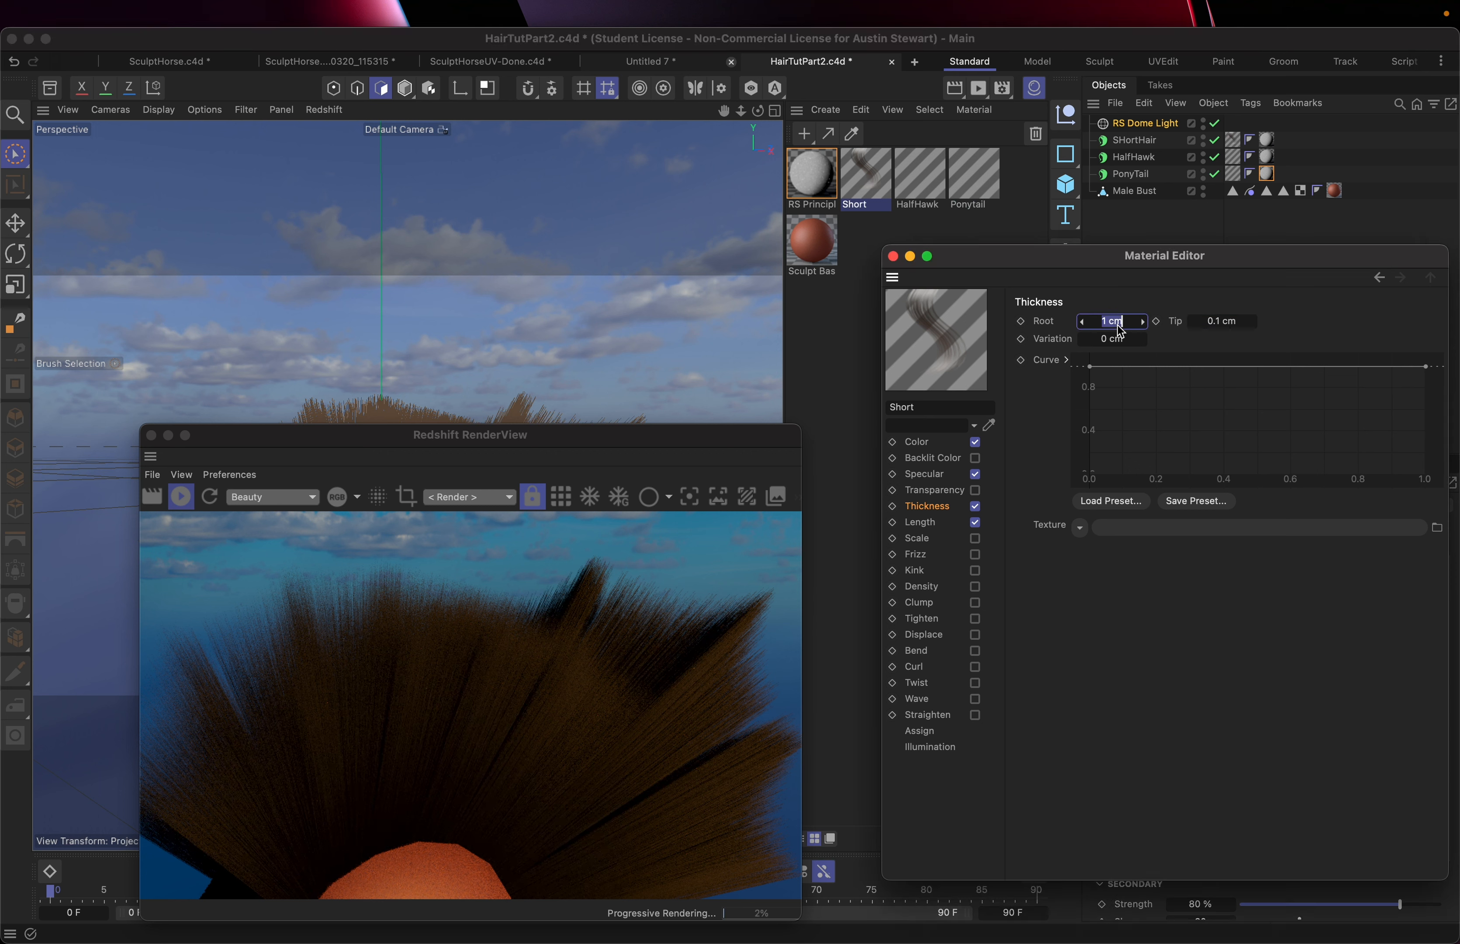
text(0.01)
click(1227, 321)
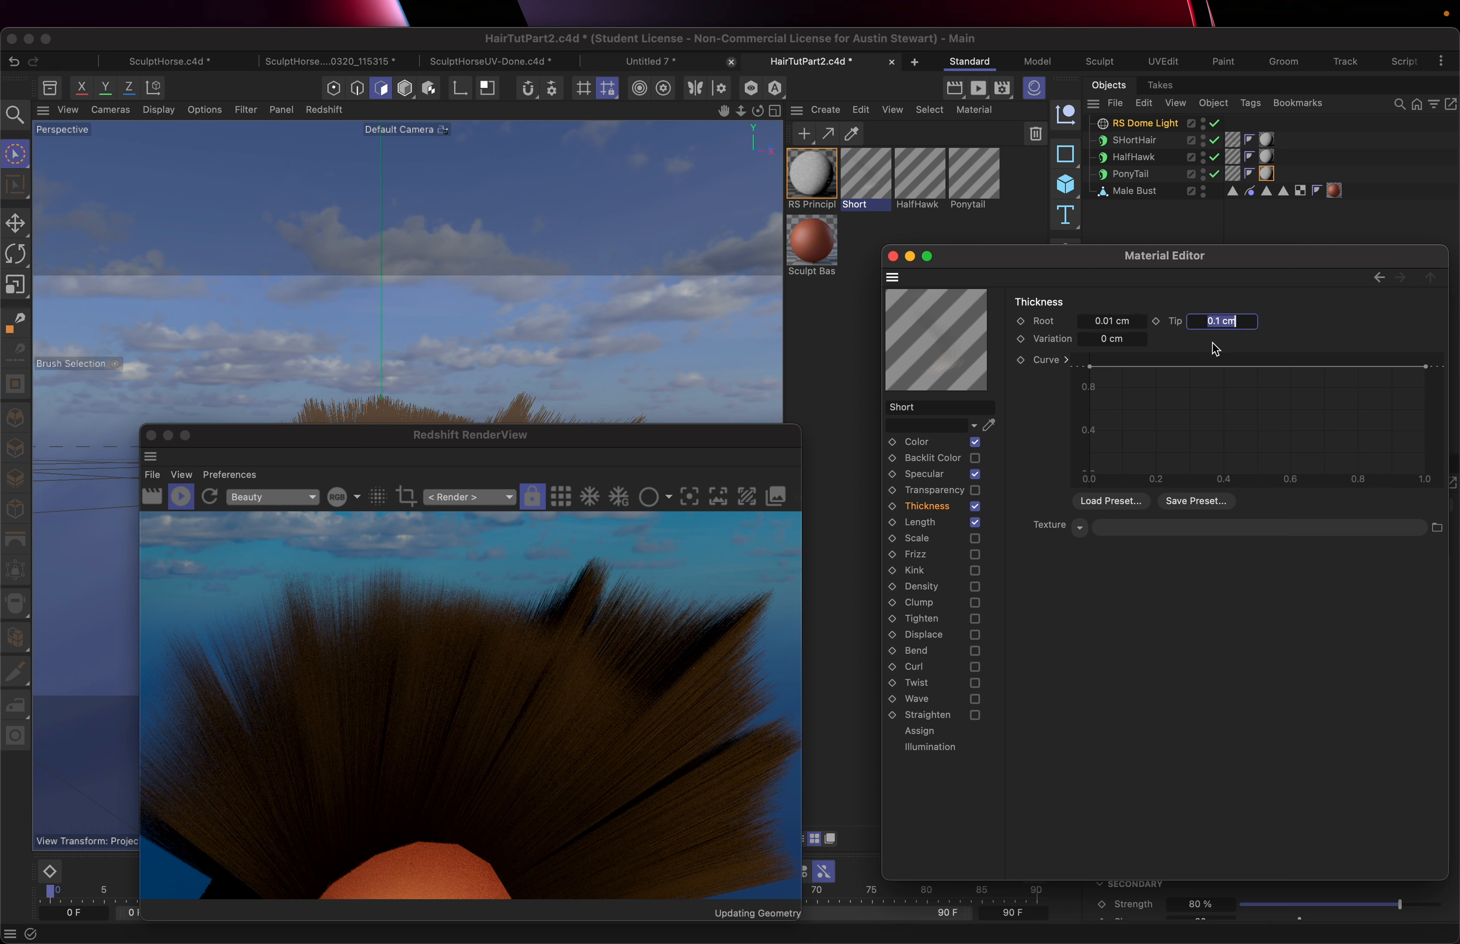
text(0.01)
key(Return)
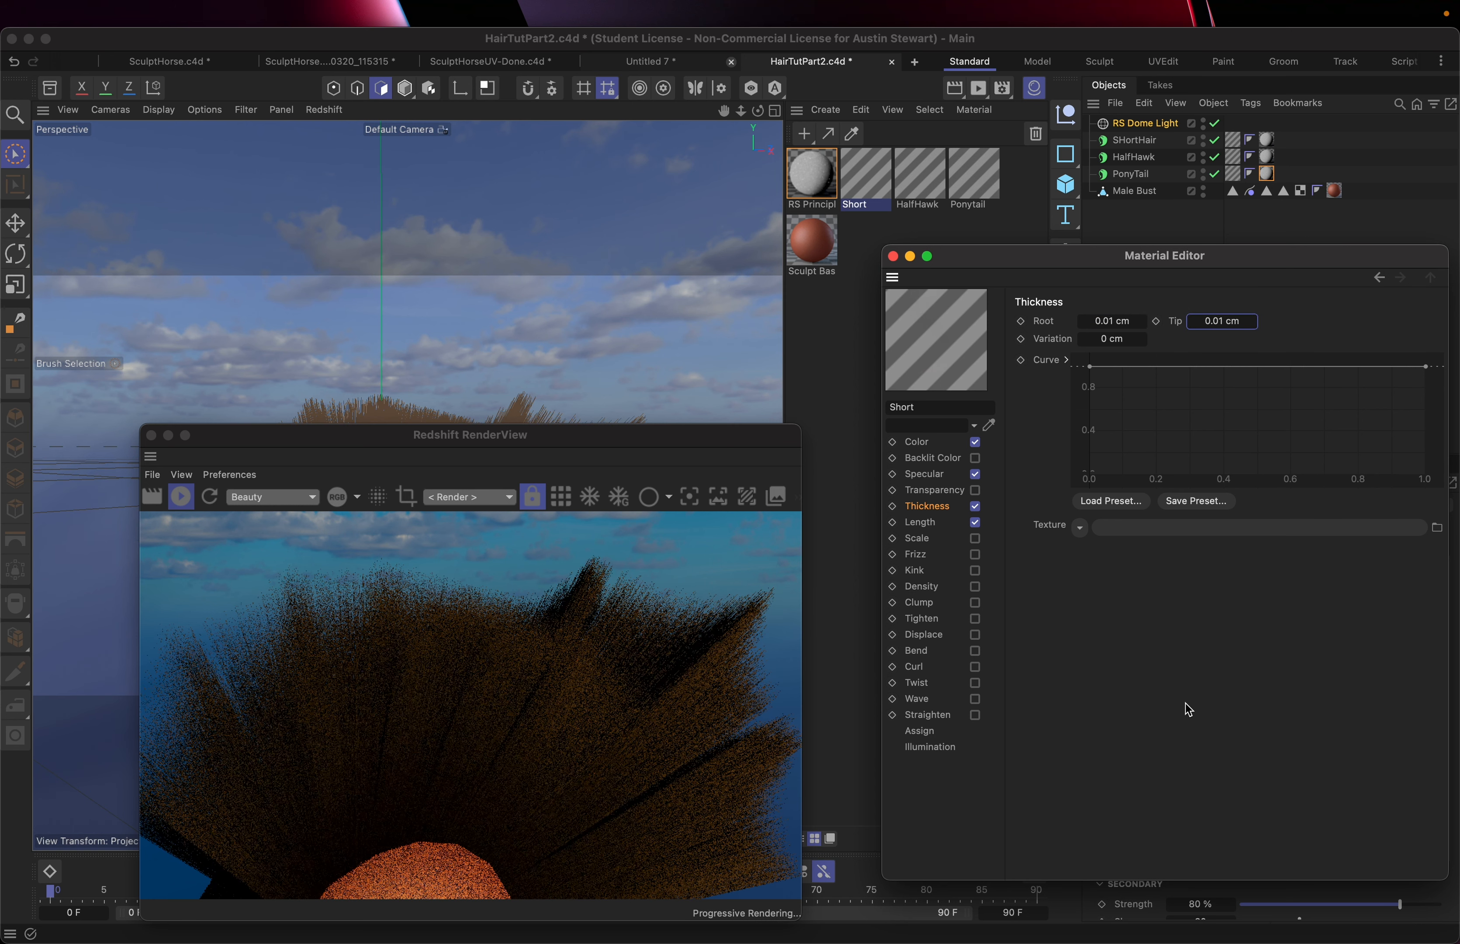
Set the HalfHawk material's tip thickness to 0.01 cm and move the render preview to uncover the head in the viewport.
click(976, 167)
click(912, 174)
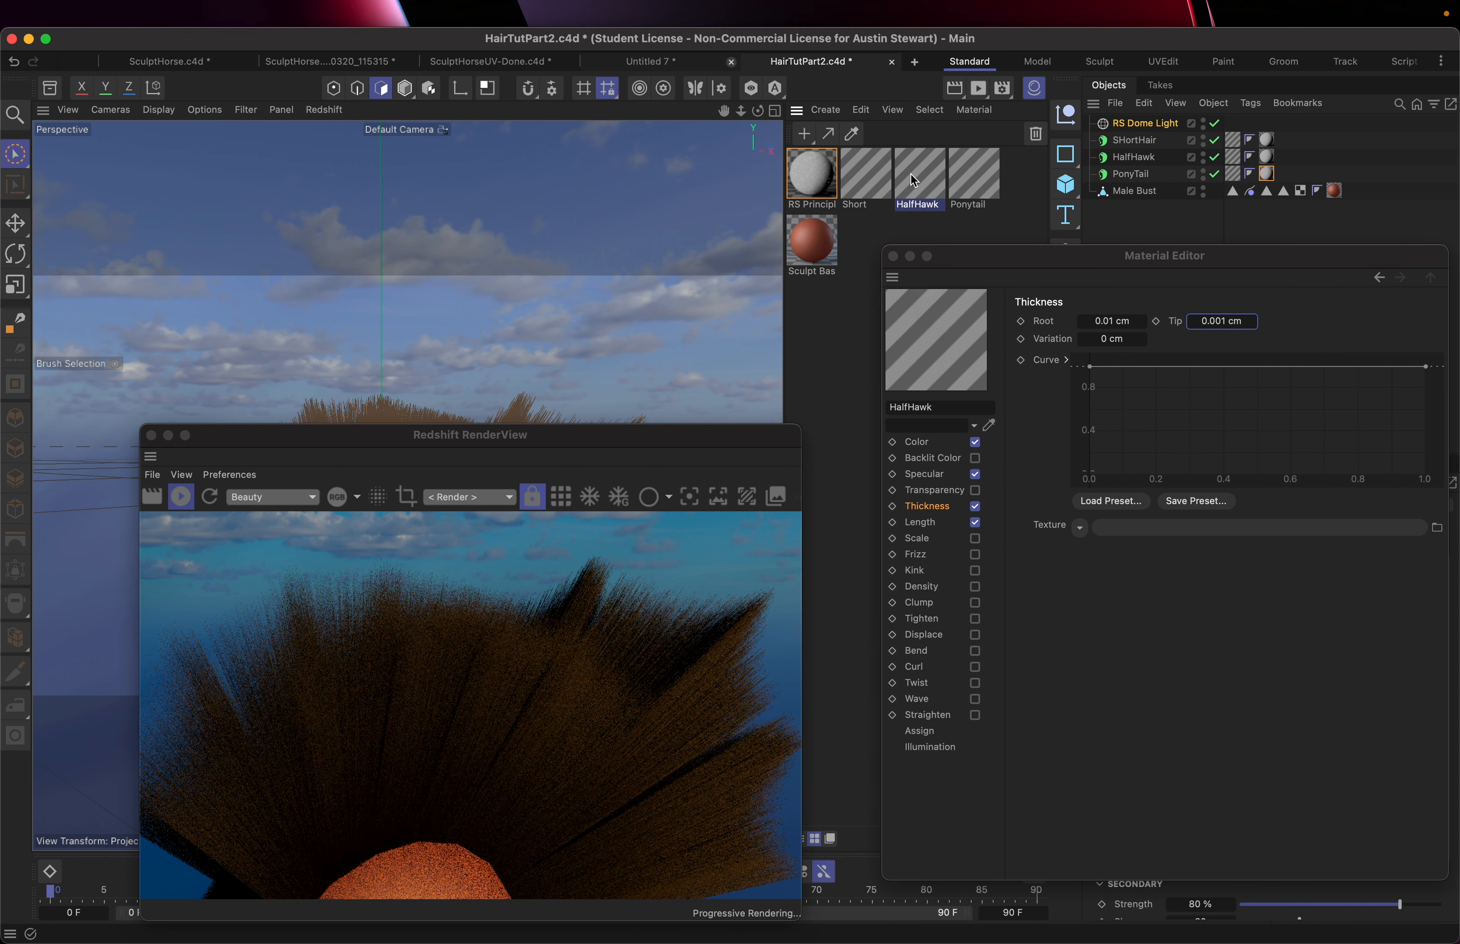
click(1220, 325)
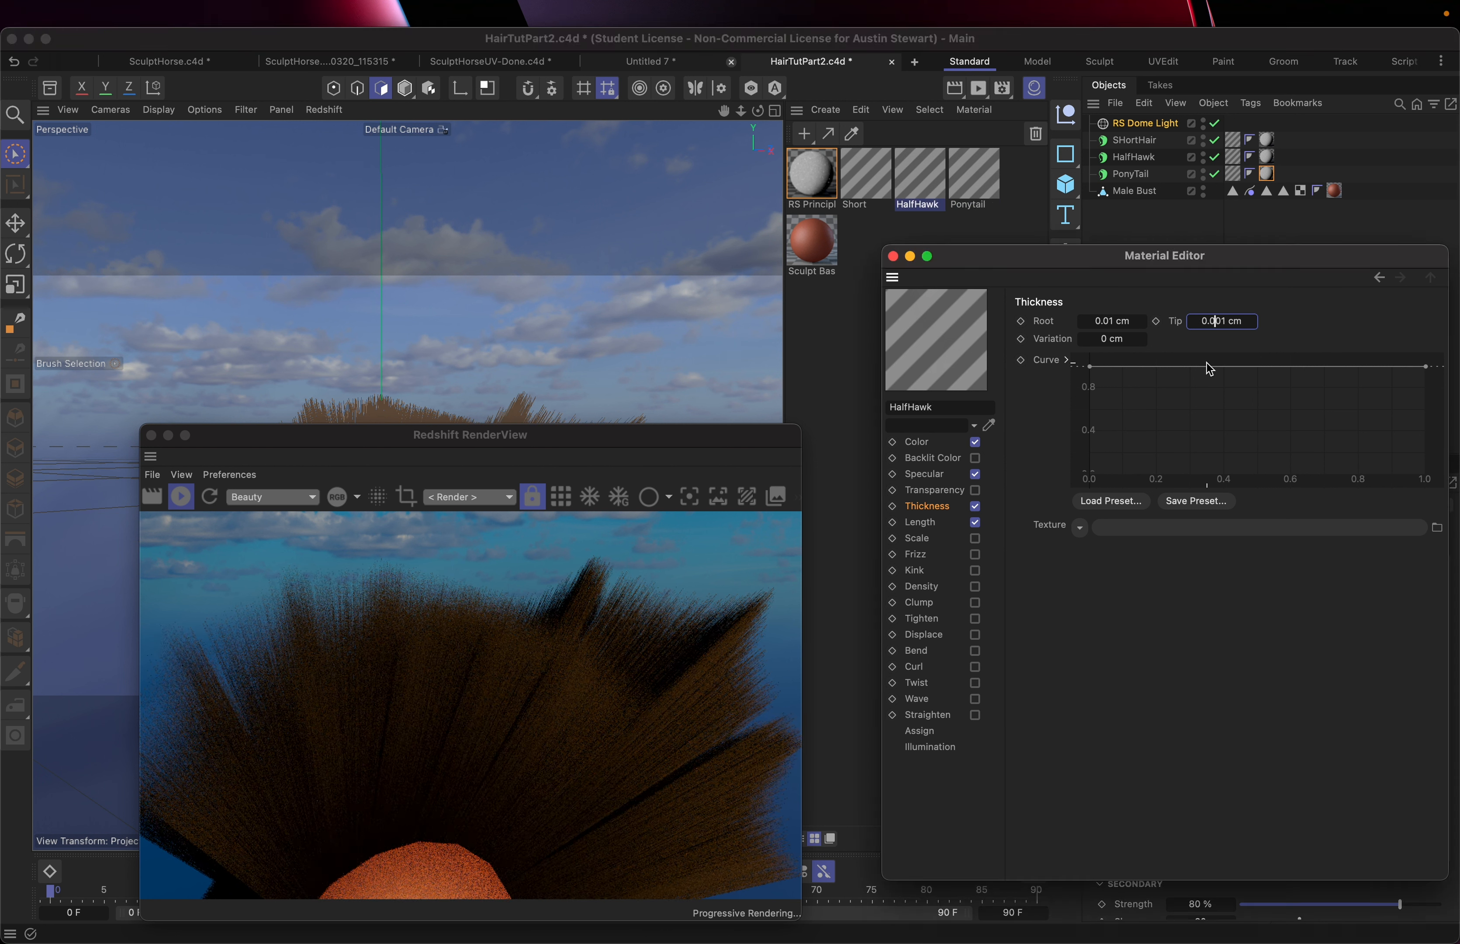
key(BackSpace)
key(Return)
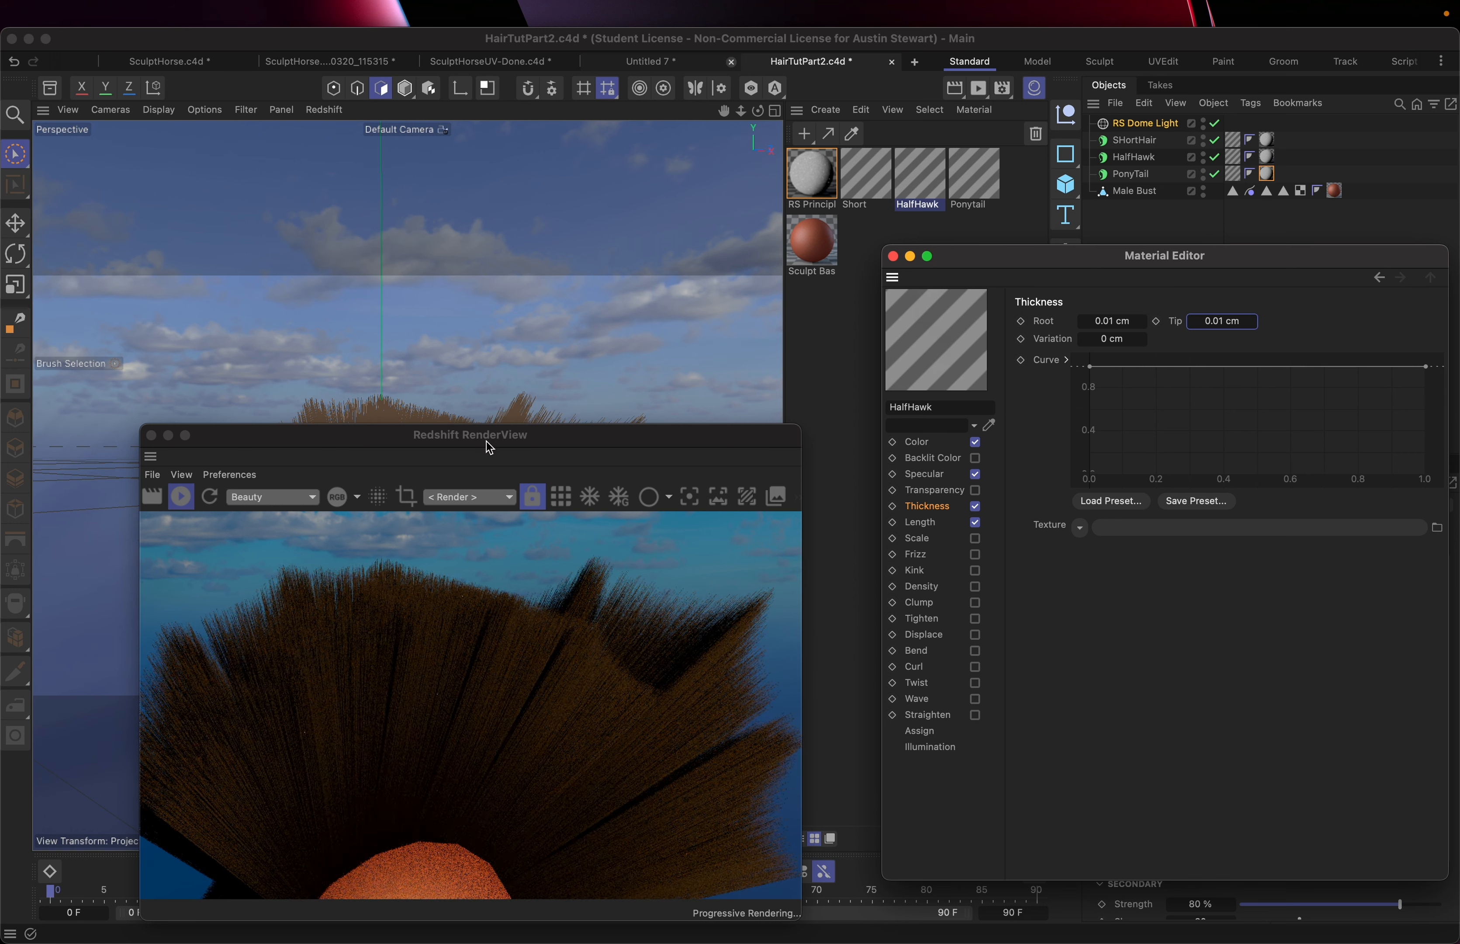
drag(490, 440, 845, 181)
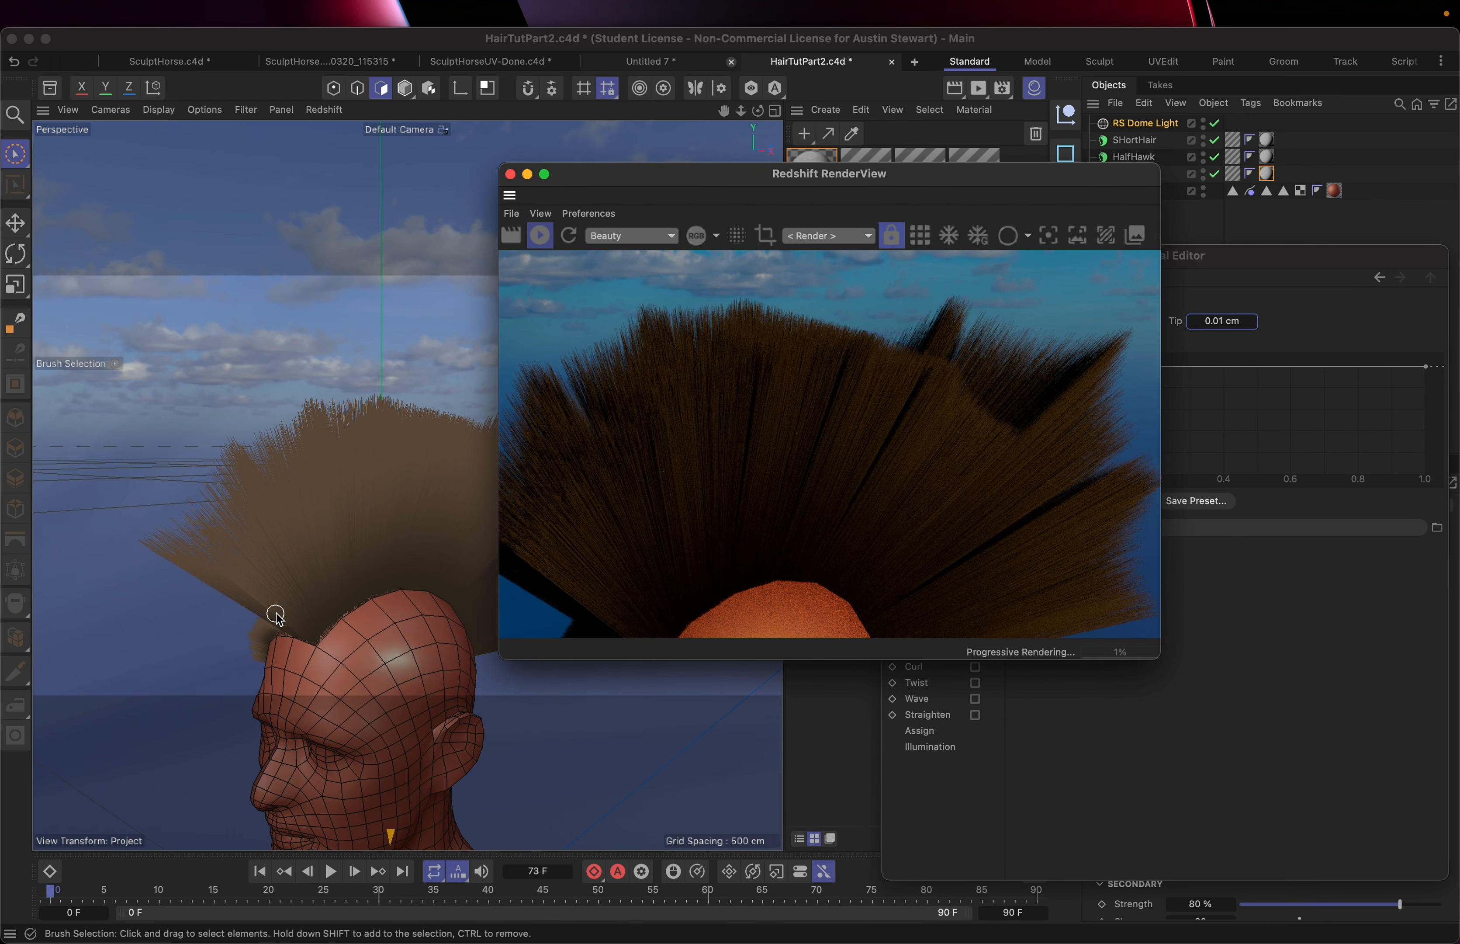
Examine the bust's hair from the side and from above in the live Redshift render.
click(313, 597)
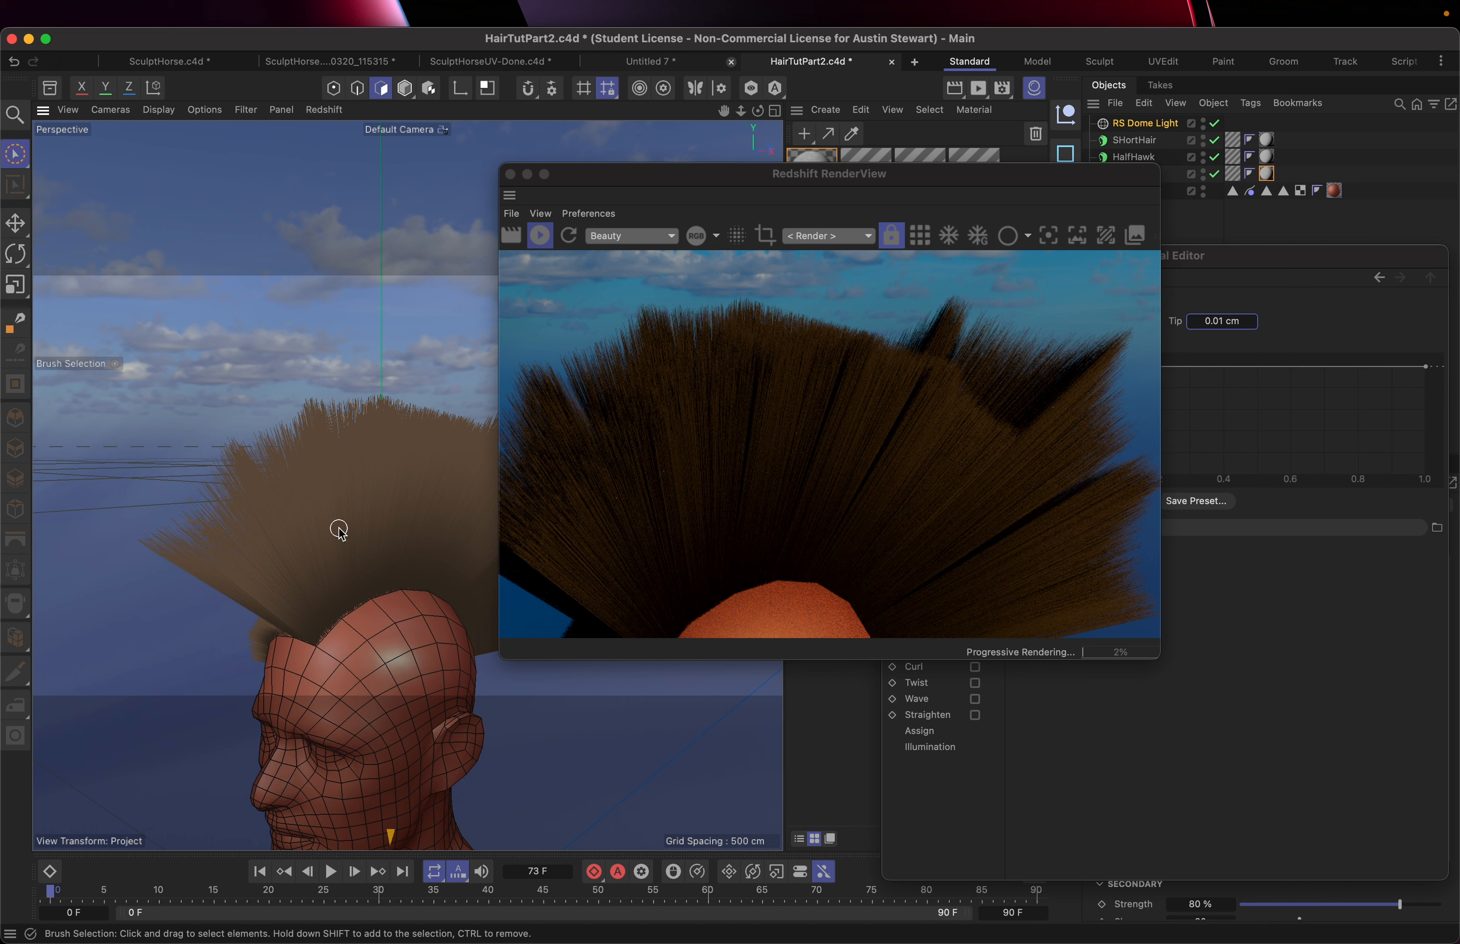
alt+drag(338, 528, 625, 508)
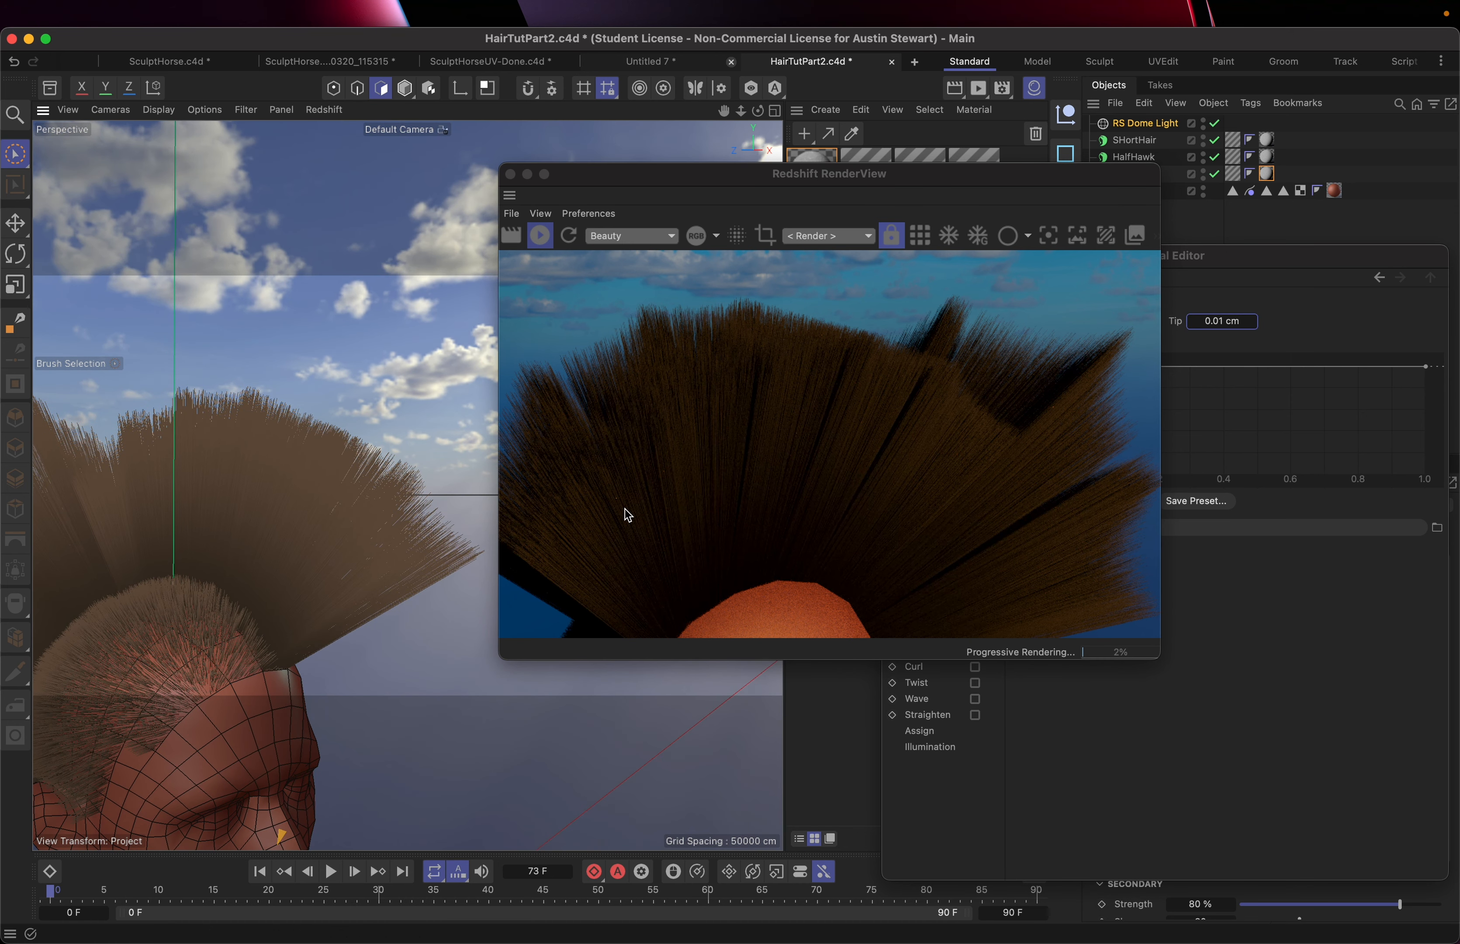
scroll(299, 590, down, 5)
scroll(299, 590, left, 5)
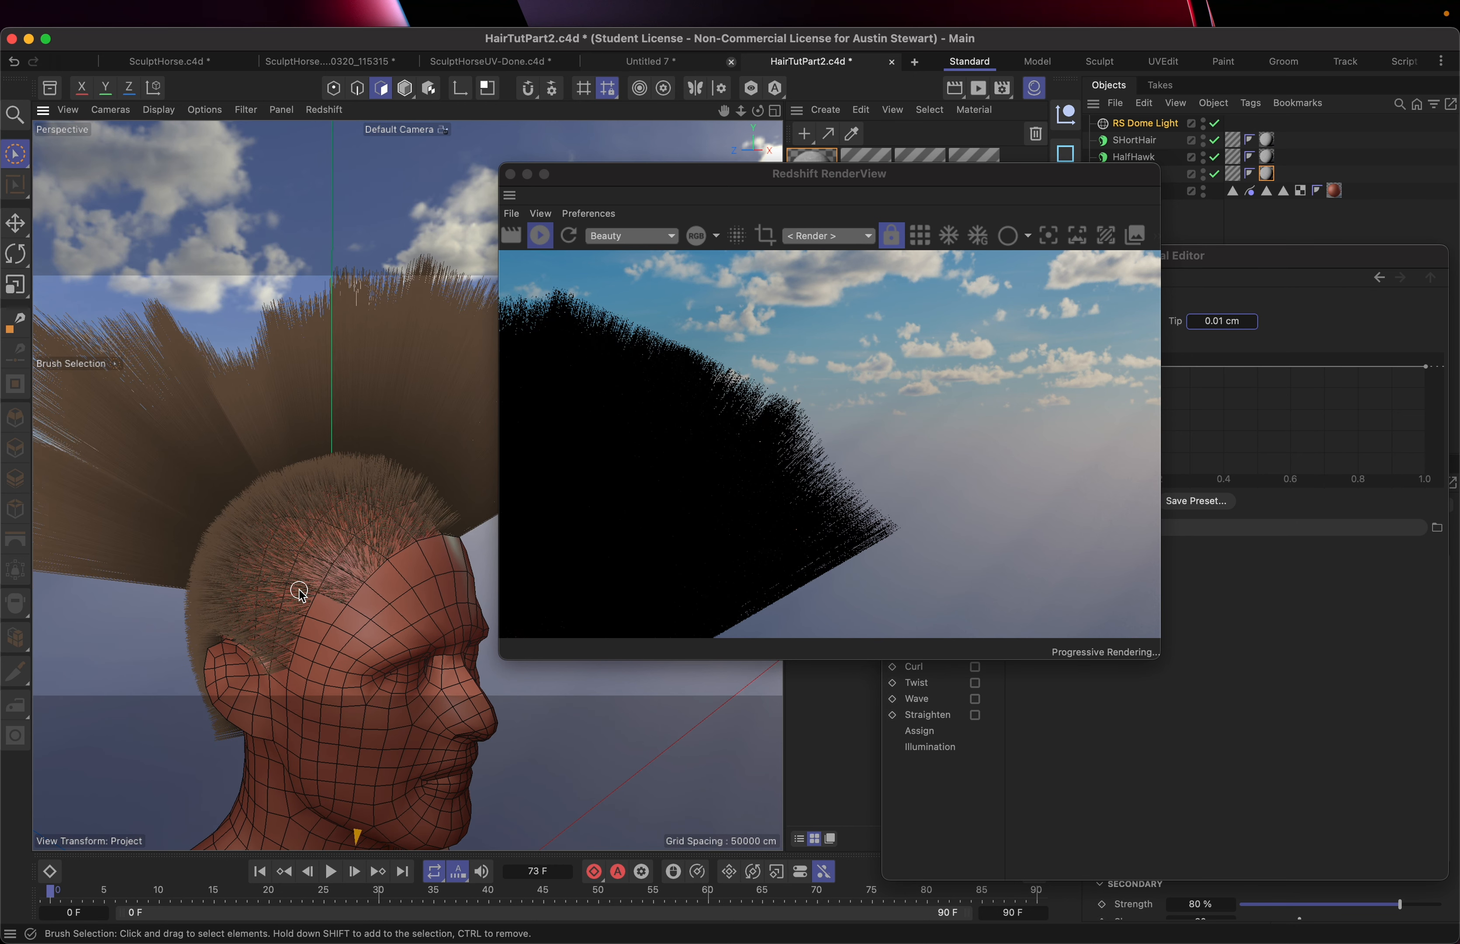
scroll(299, 591, left, 3)
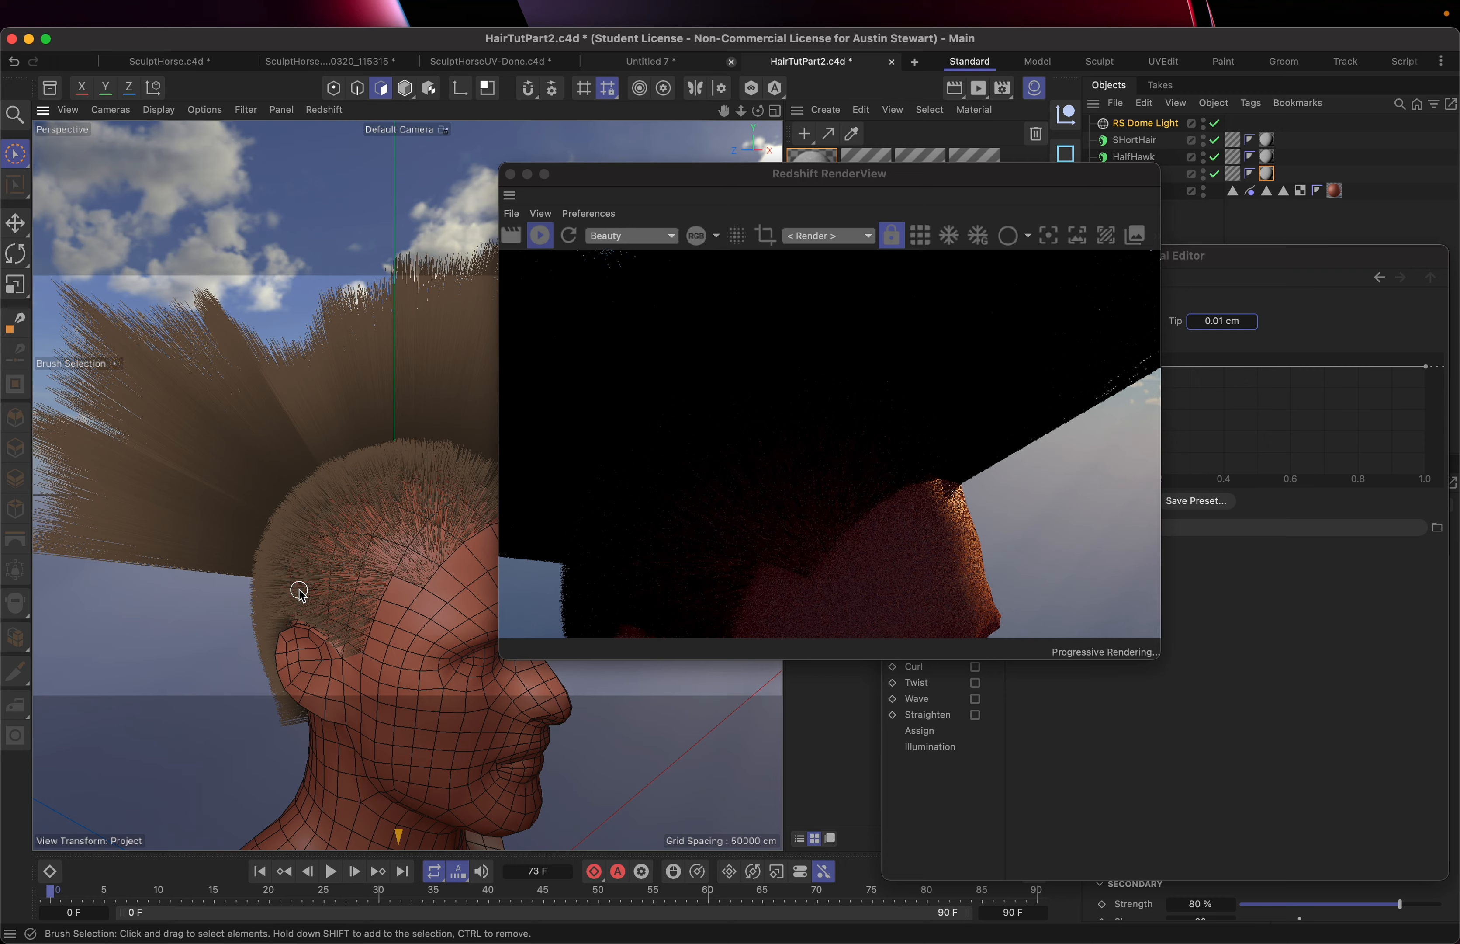
scroll(299, 592, down, 5)
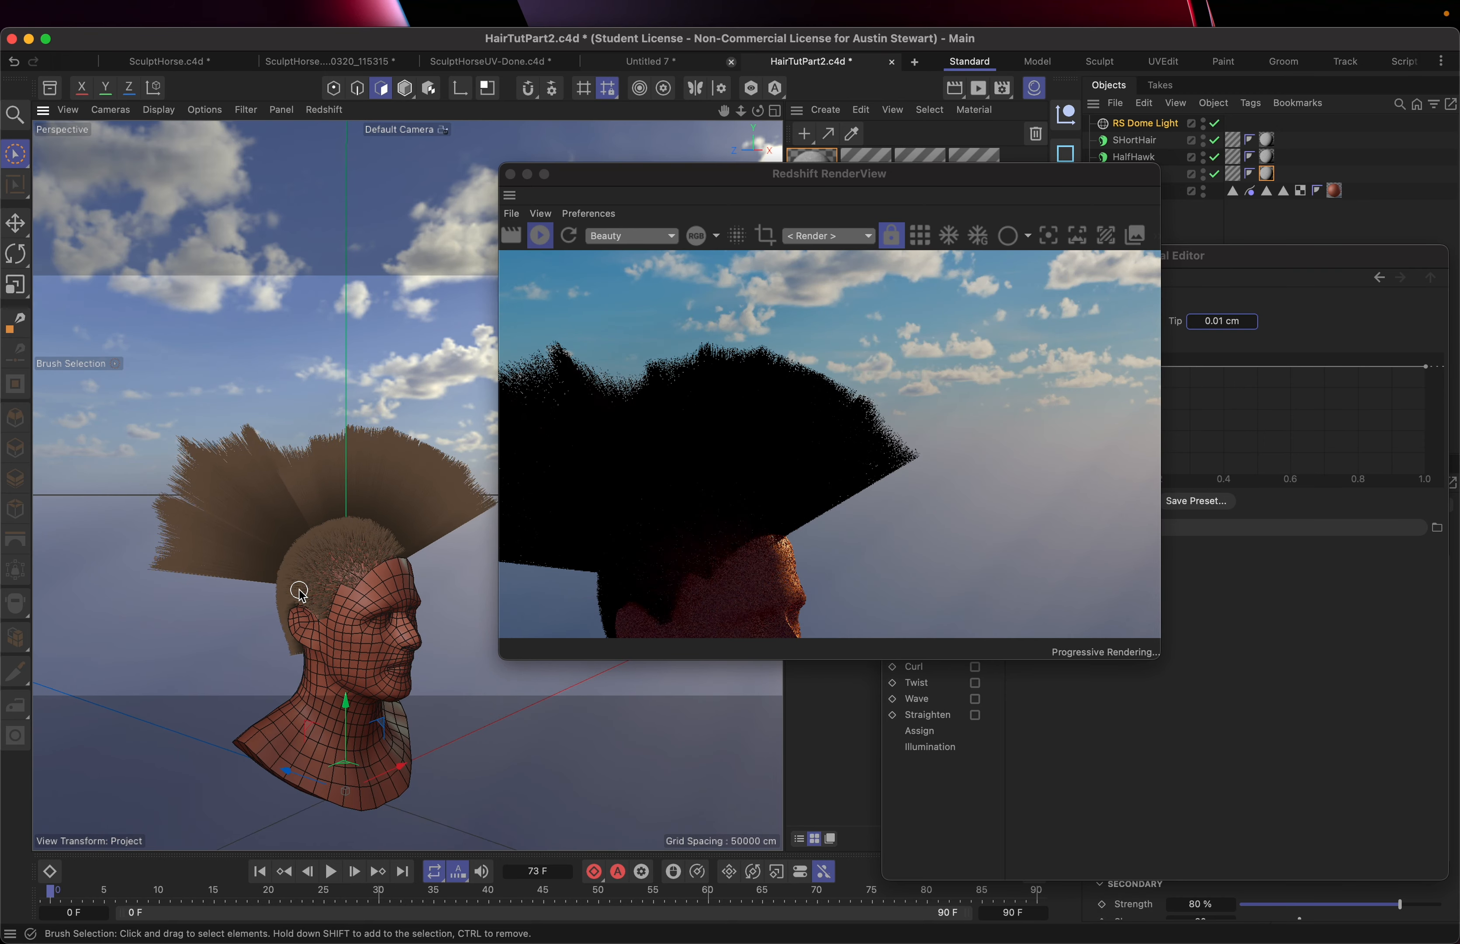
alt+drag(299, 592, 137, 629)
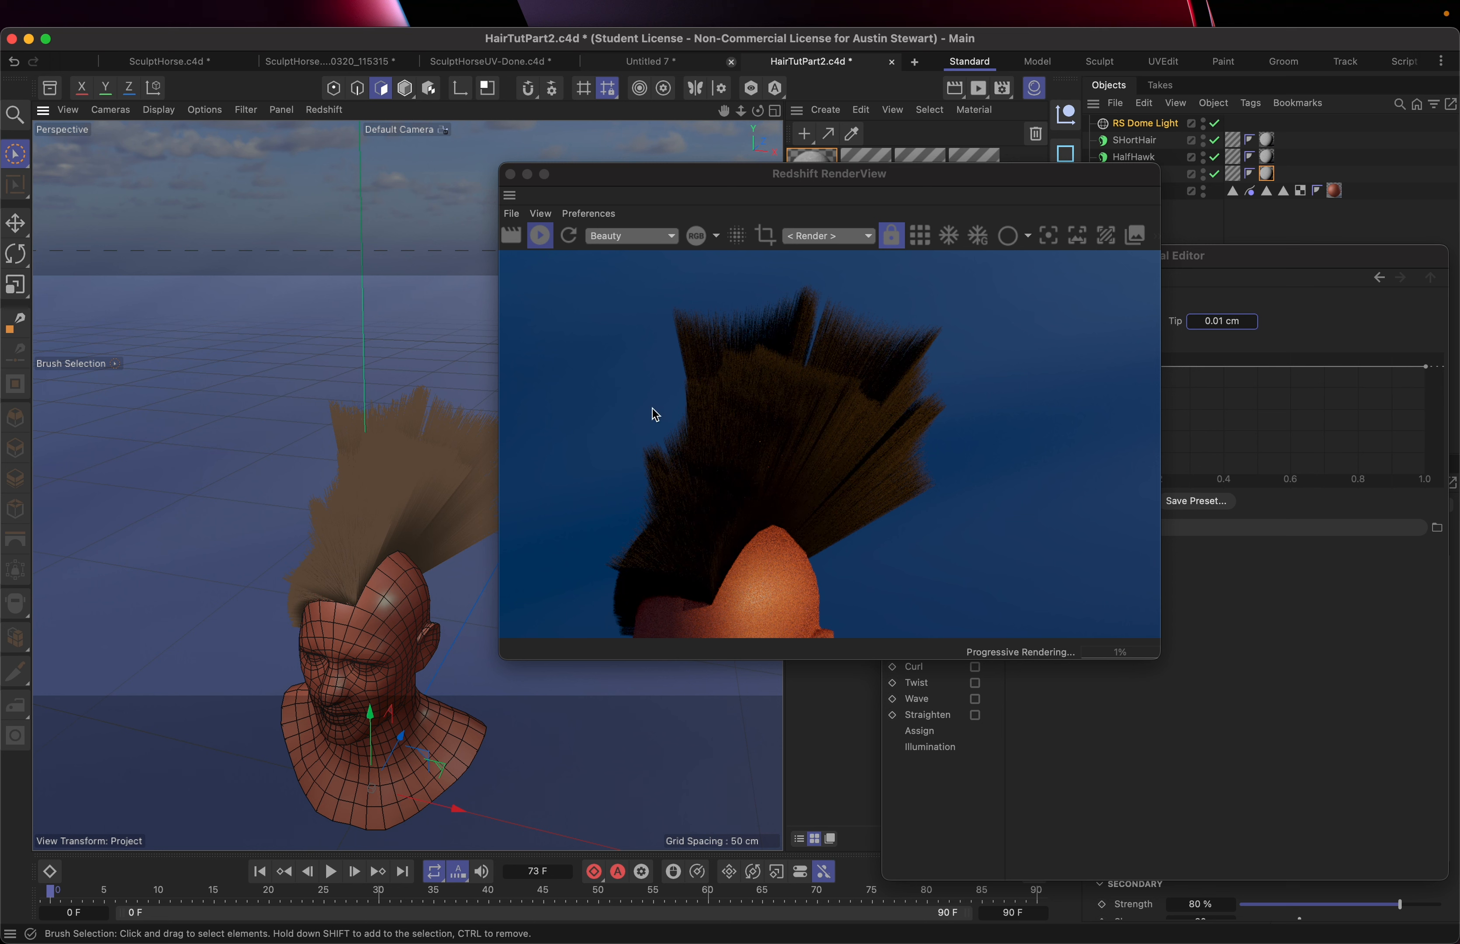
Stop the Redshift preview and close both the RenderView and Material Editor windows.
click(544, 239)
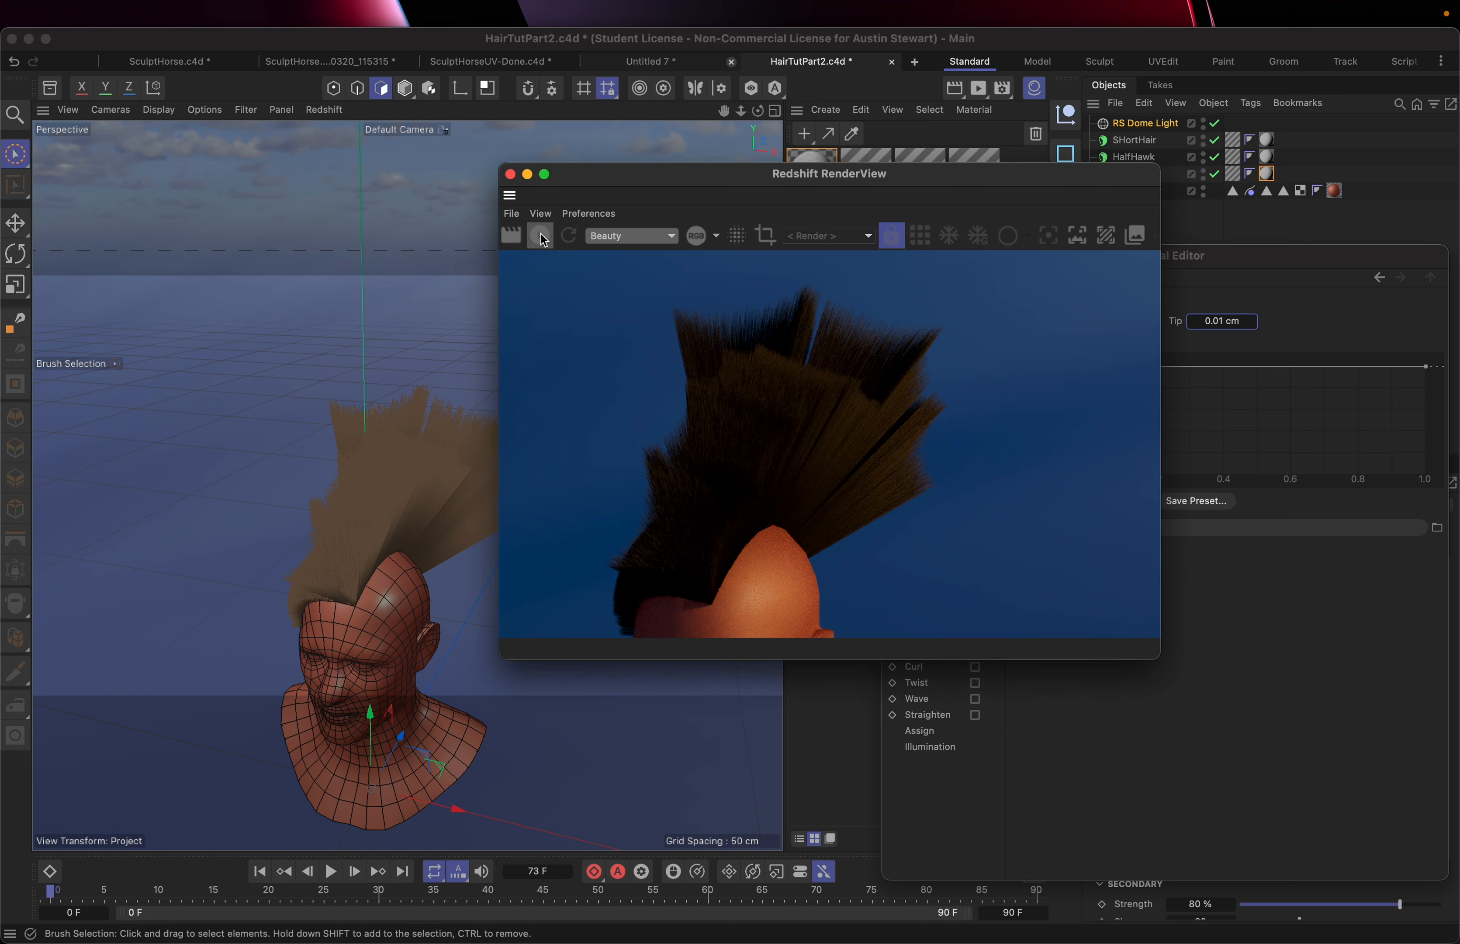
click(512, 175)
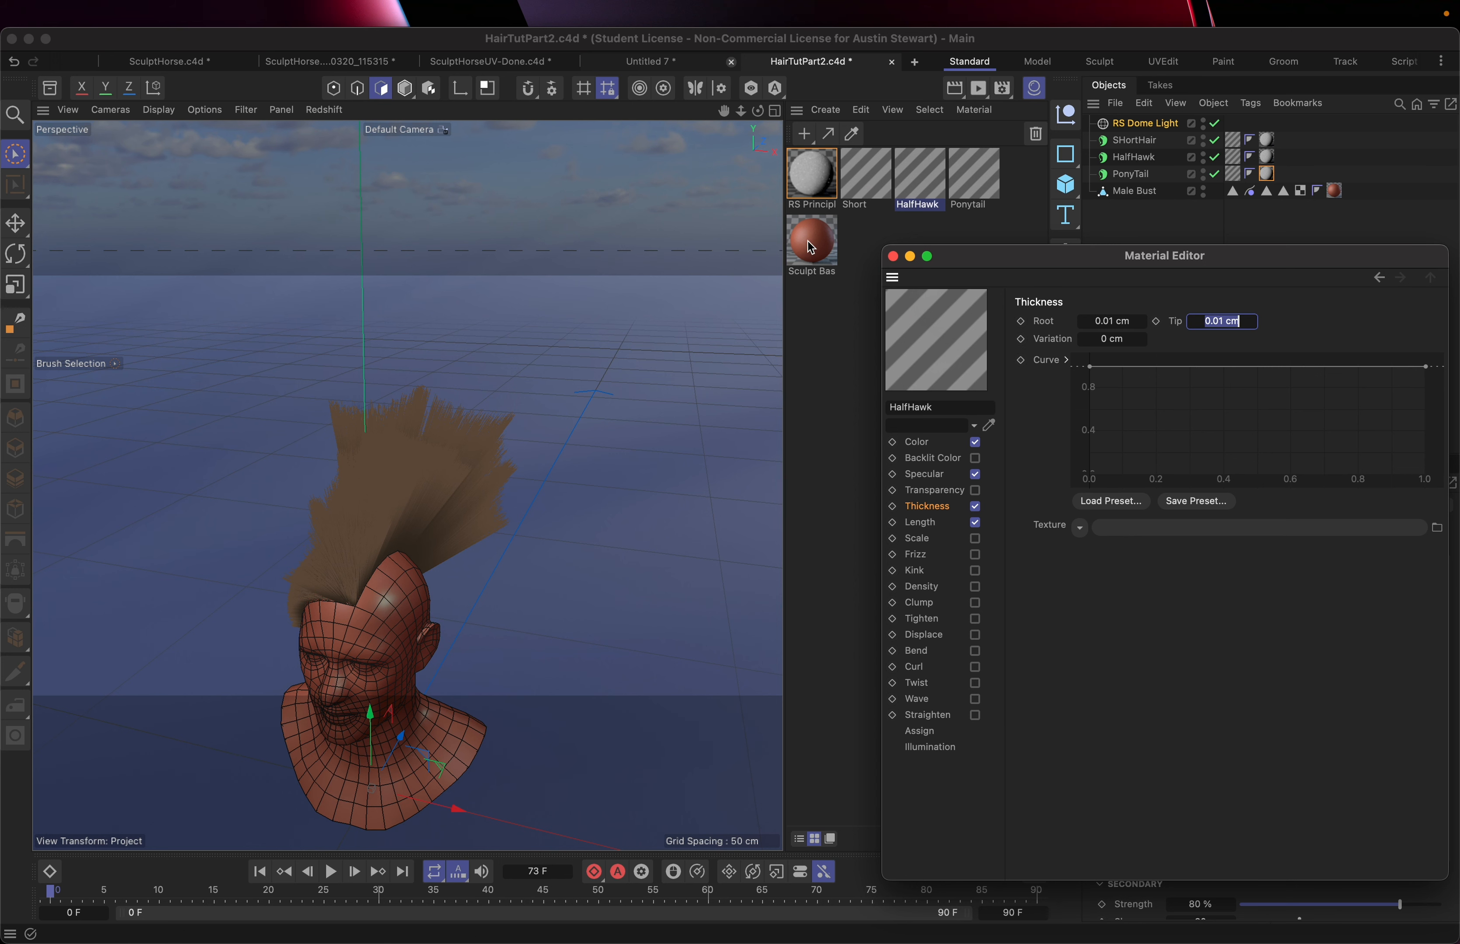
click(893, 256)
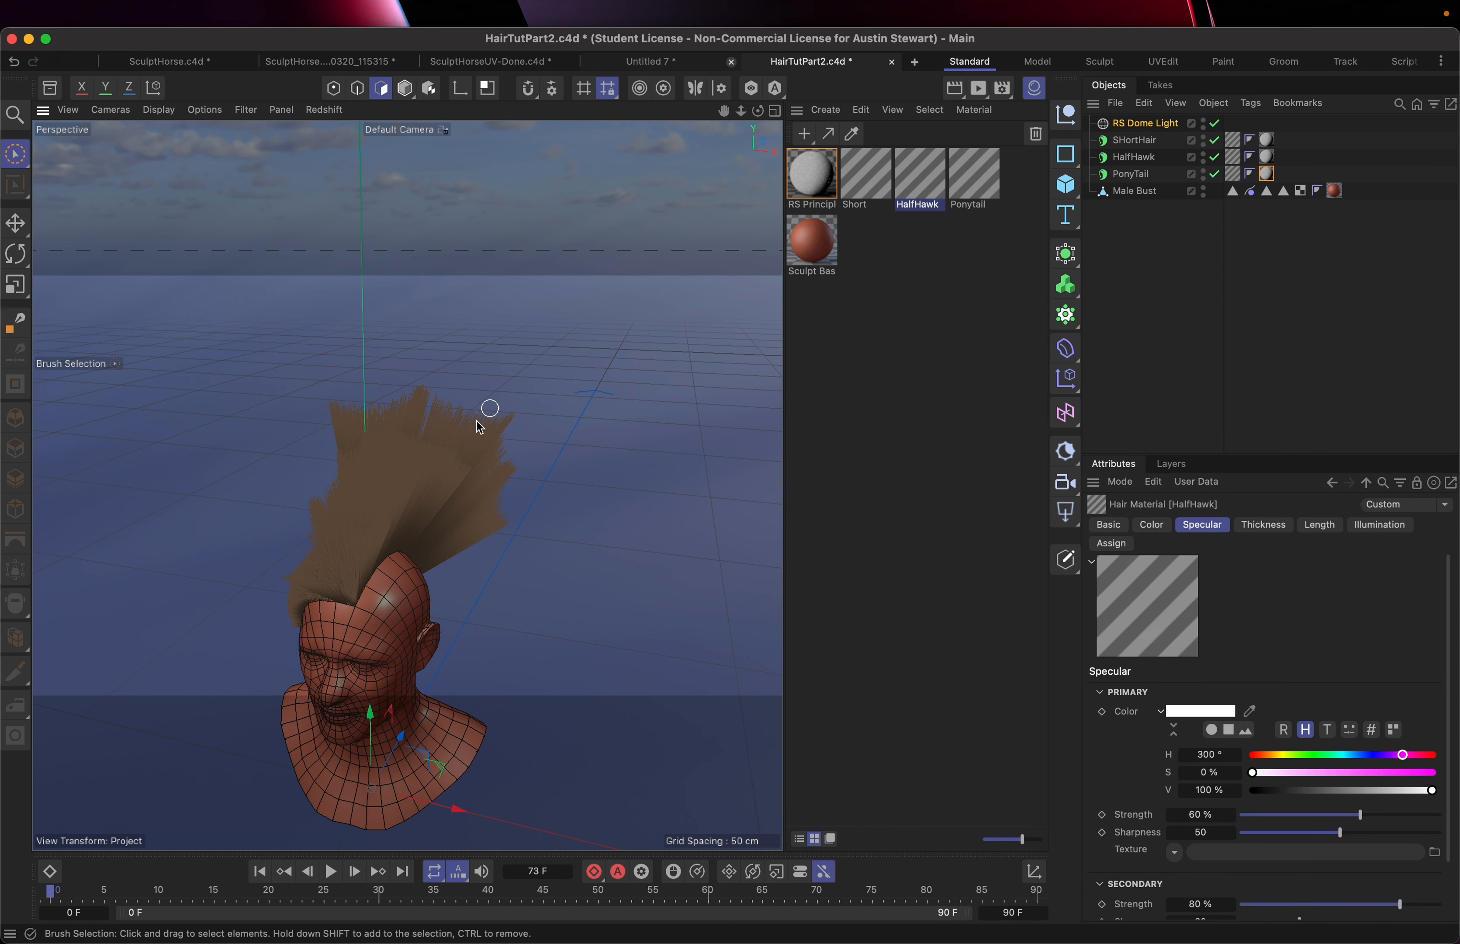
Switch the workspace to the Groom layout.
alt+middle_drag(437, 495, 481, 373)
alt+drag(481, 374, 515, 338)
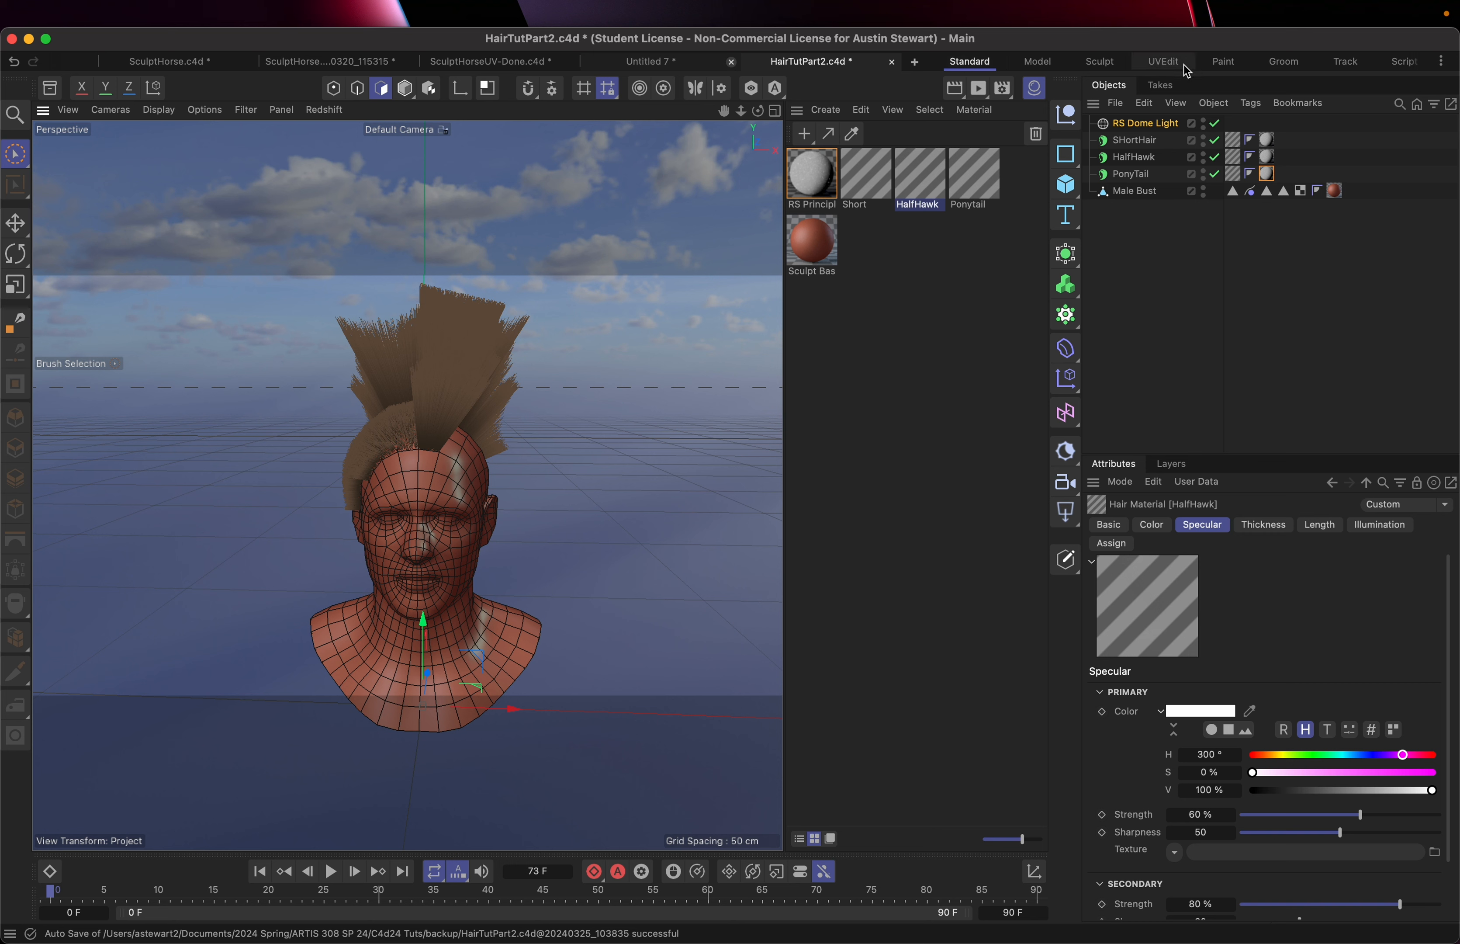
click(1276, 64)
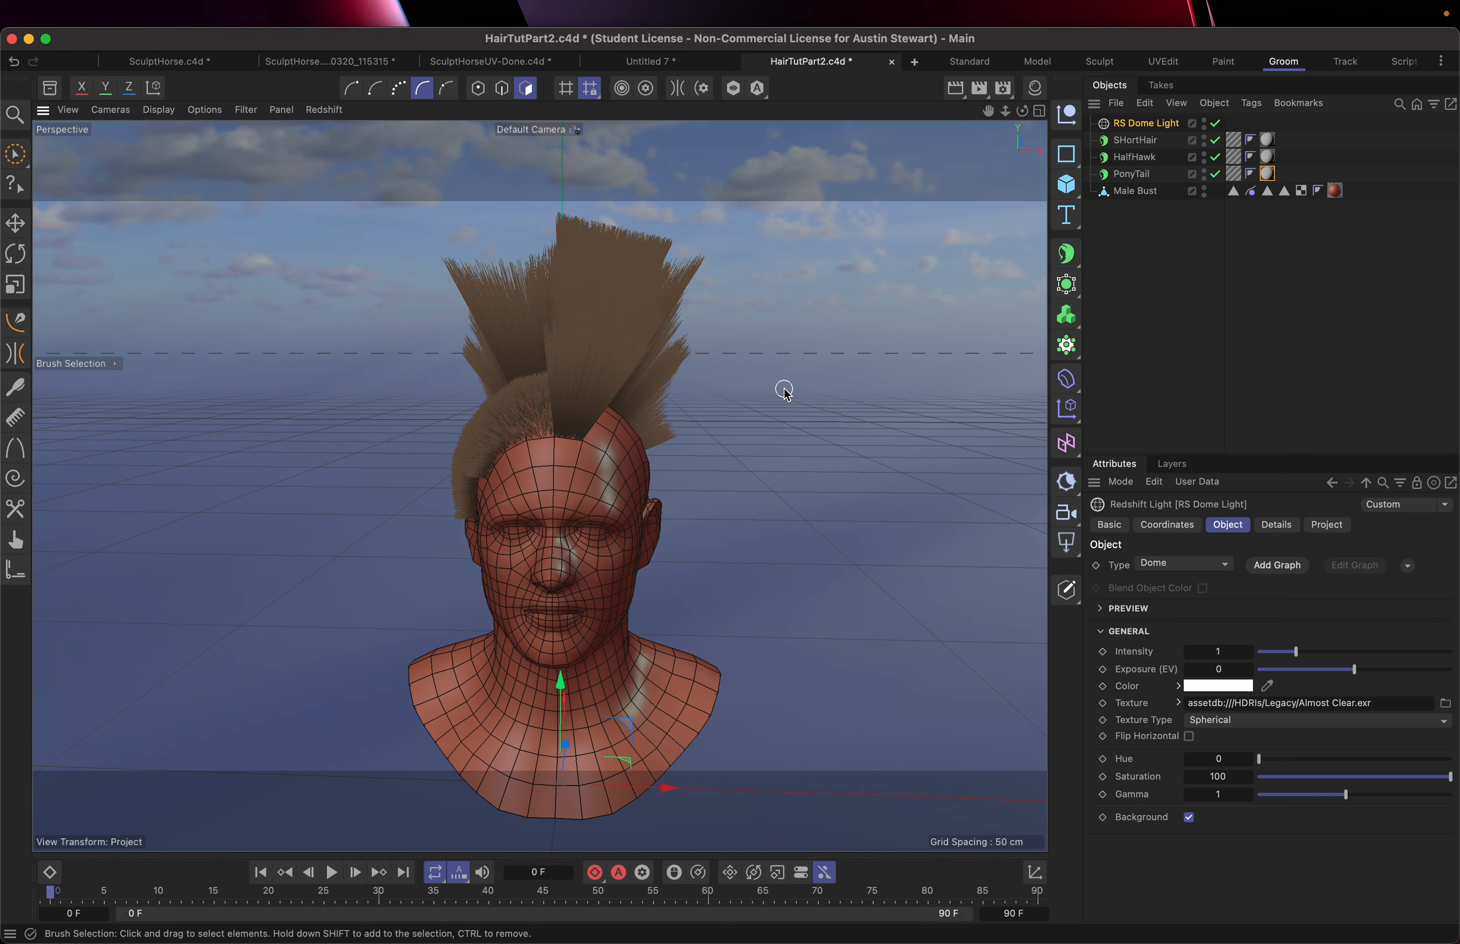
Disable the SHortHair and HalfHawk hair objects and select the PonyTail hair object.
alt+drag(692, 429, 339, 494)
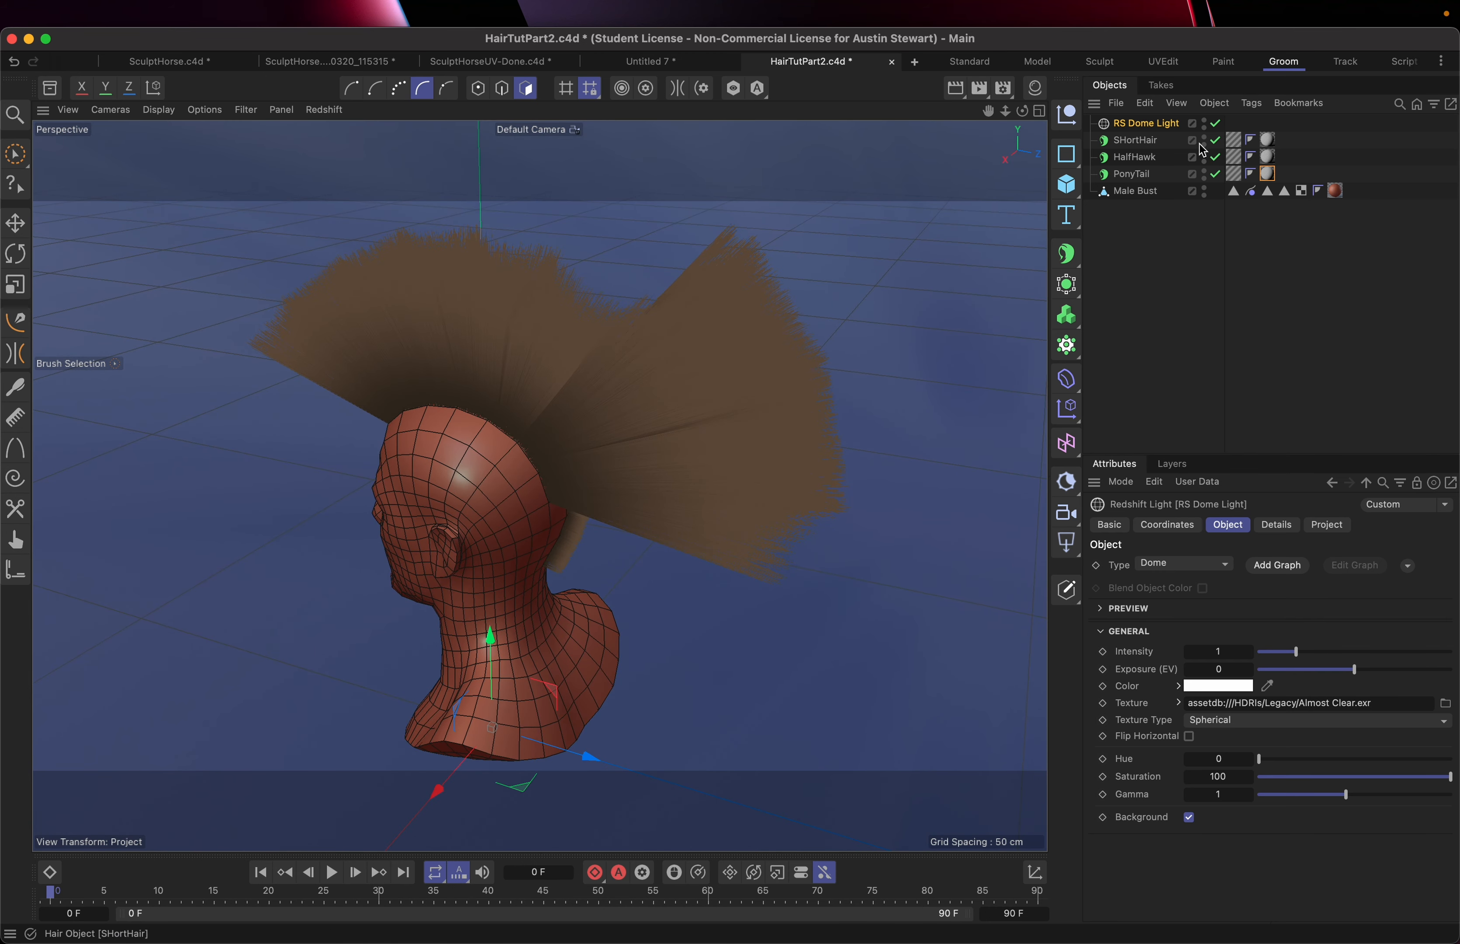
click(1215, 141)
click(1216, 158)
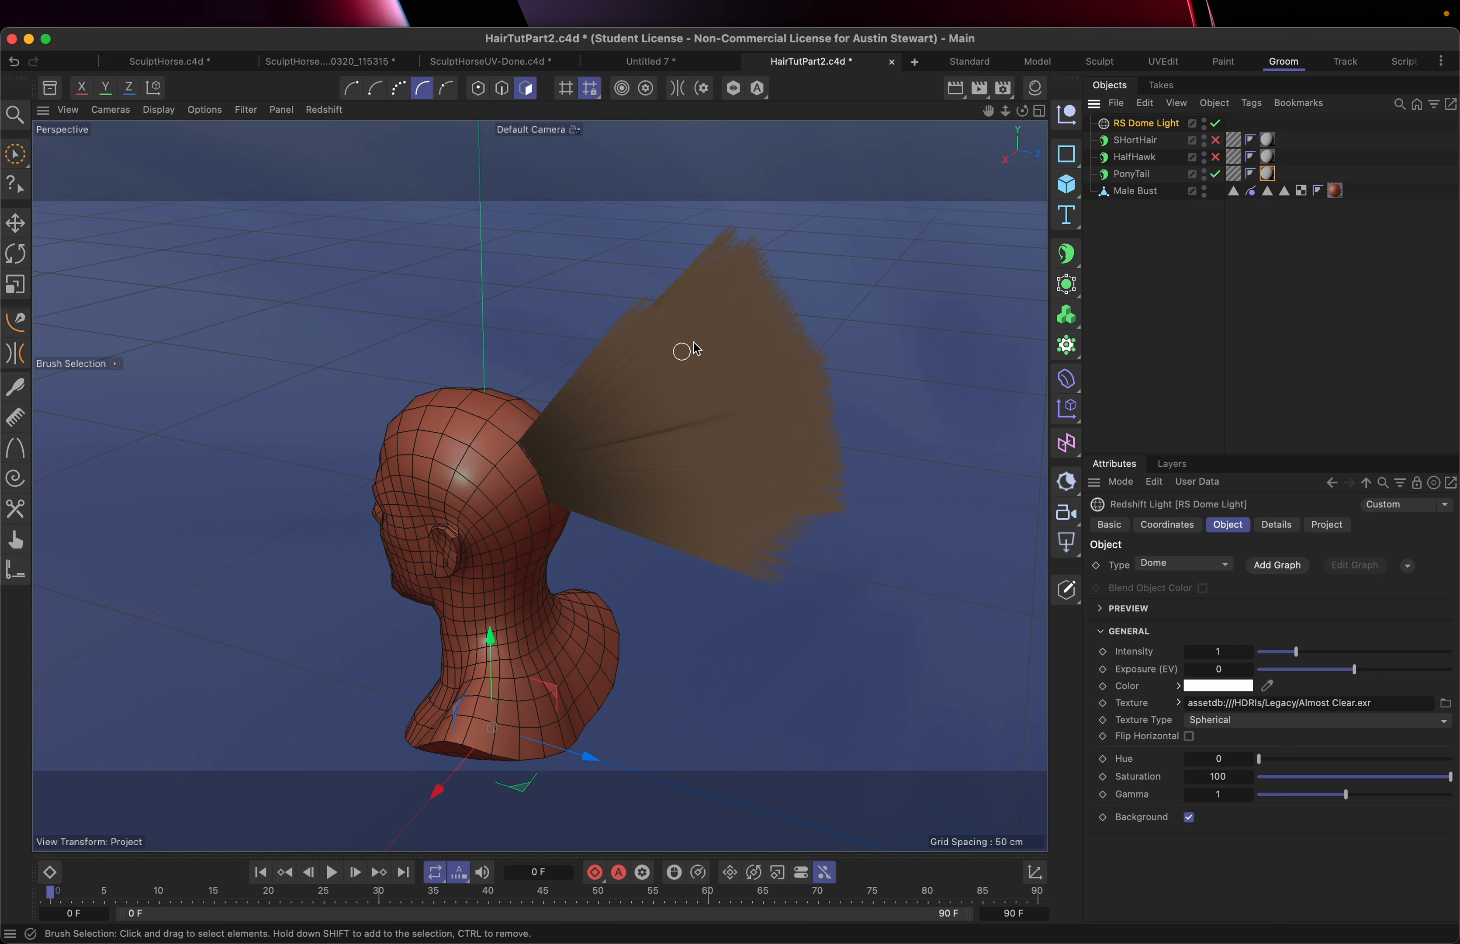
click(1141, 177)
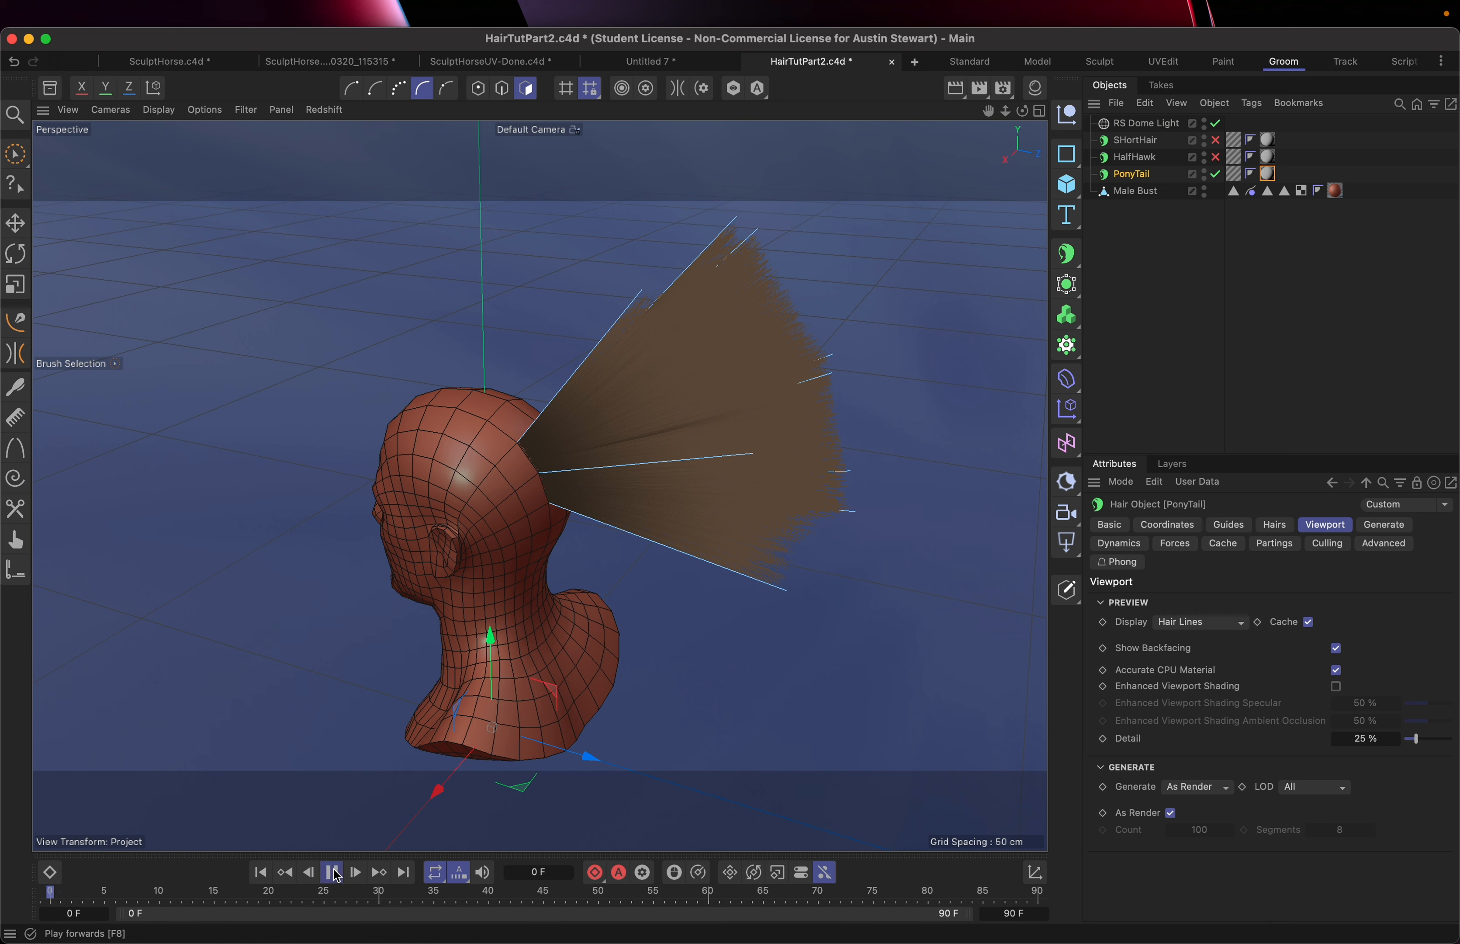
Play the ponytail's hair dynamics, rewind to the start and step frame by frame to frame 6 to examine how it falls.
click(335, 875)
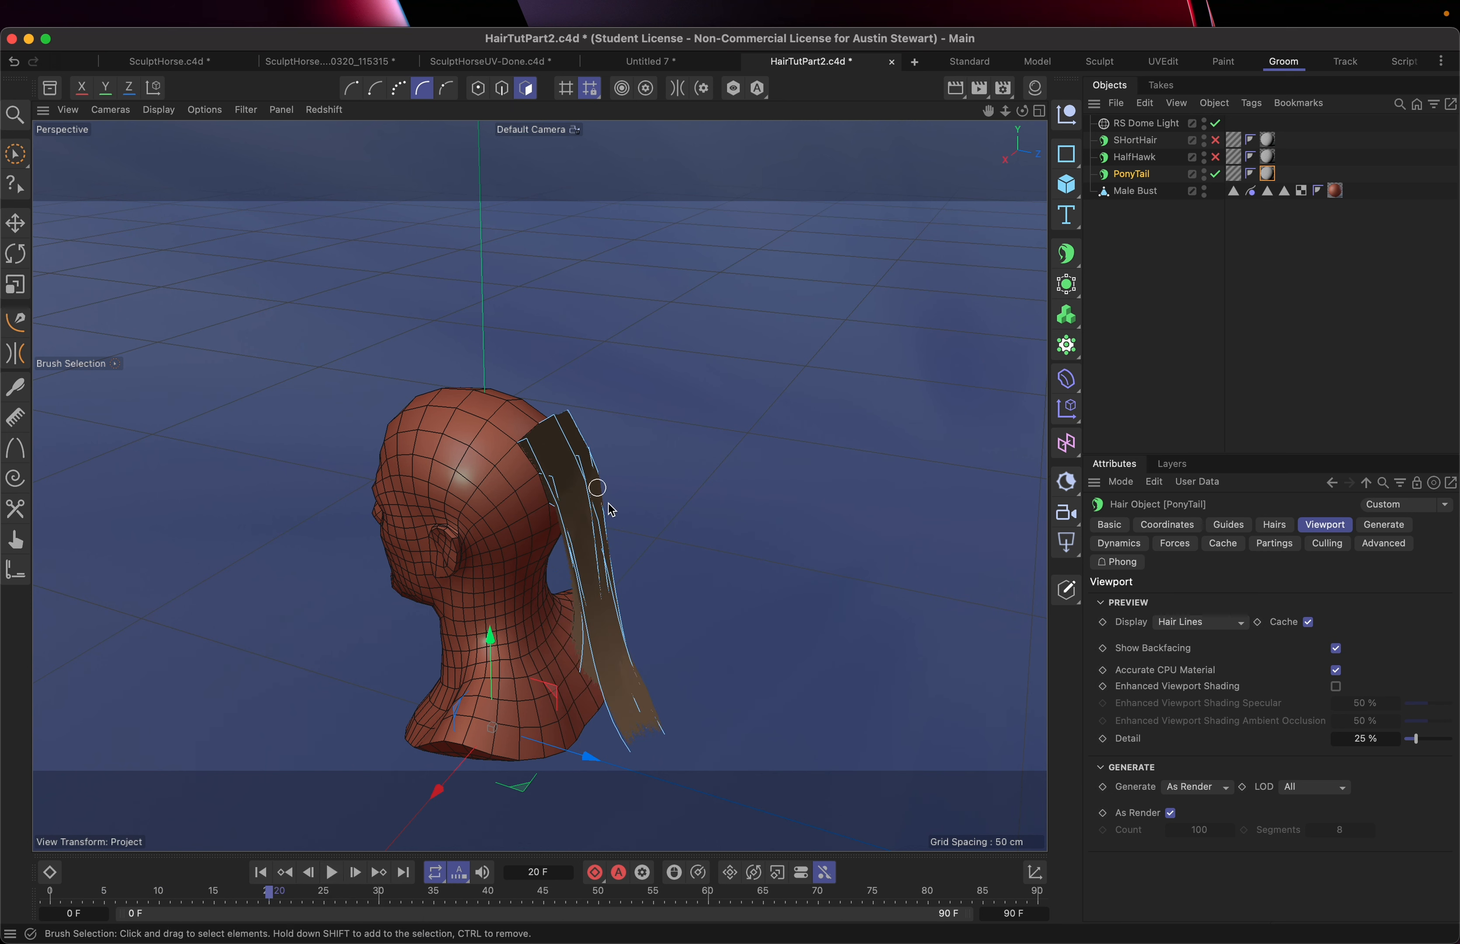
click(261, 877)
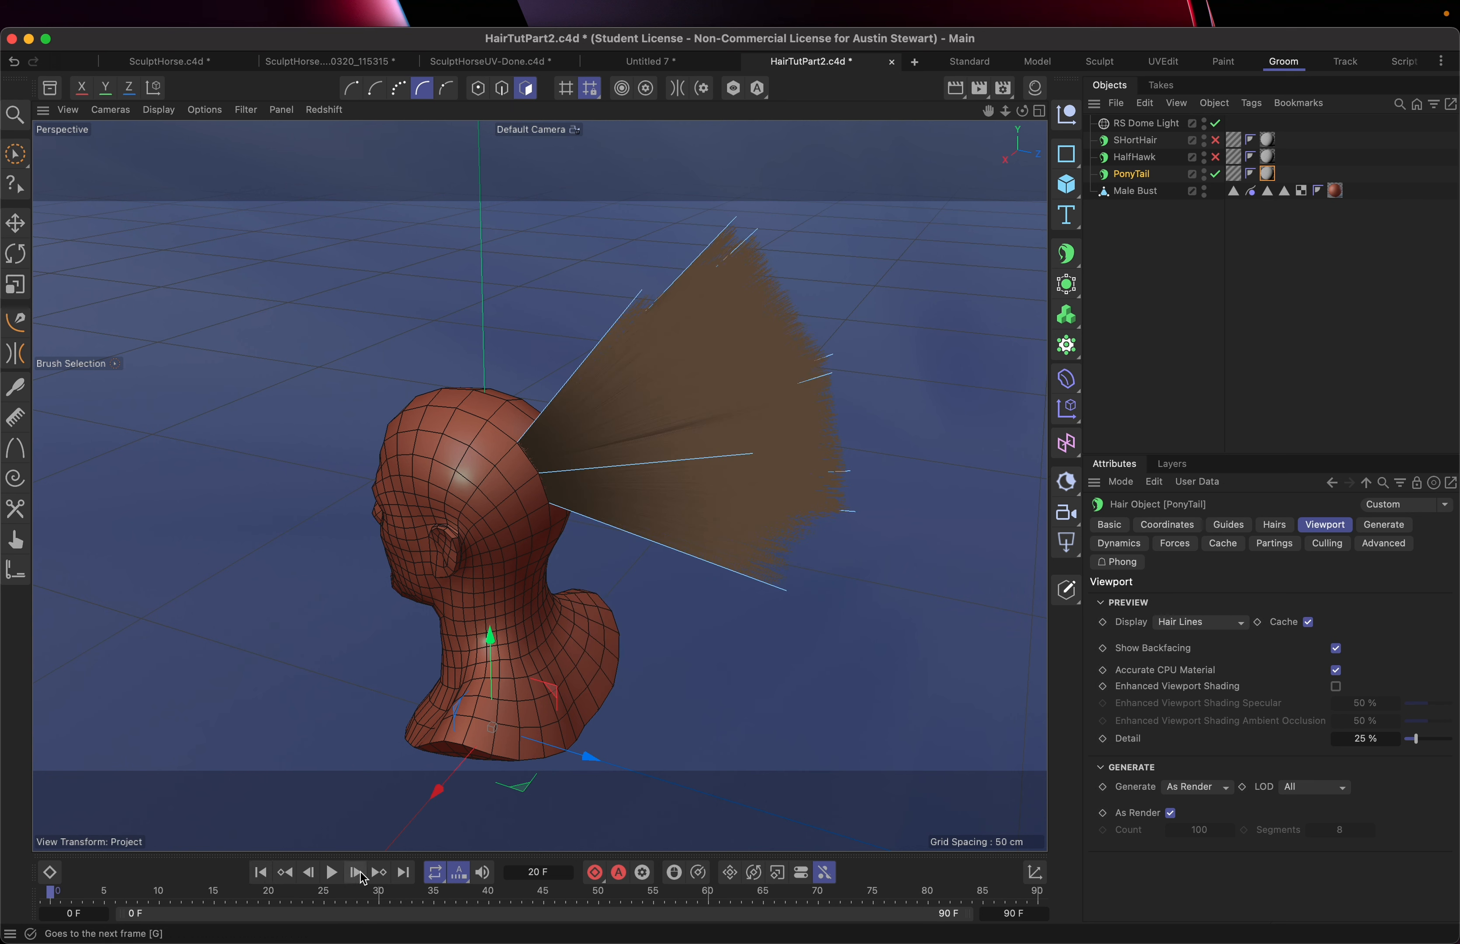
click(356, 873)
click(356, 872)
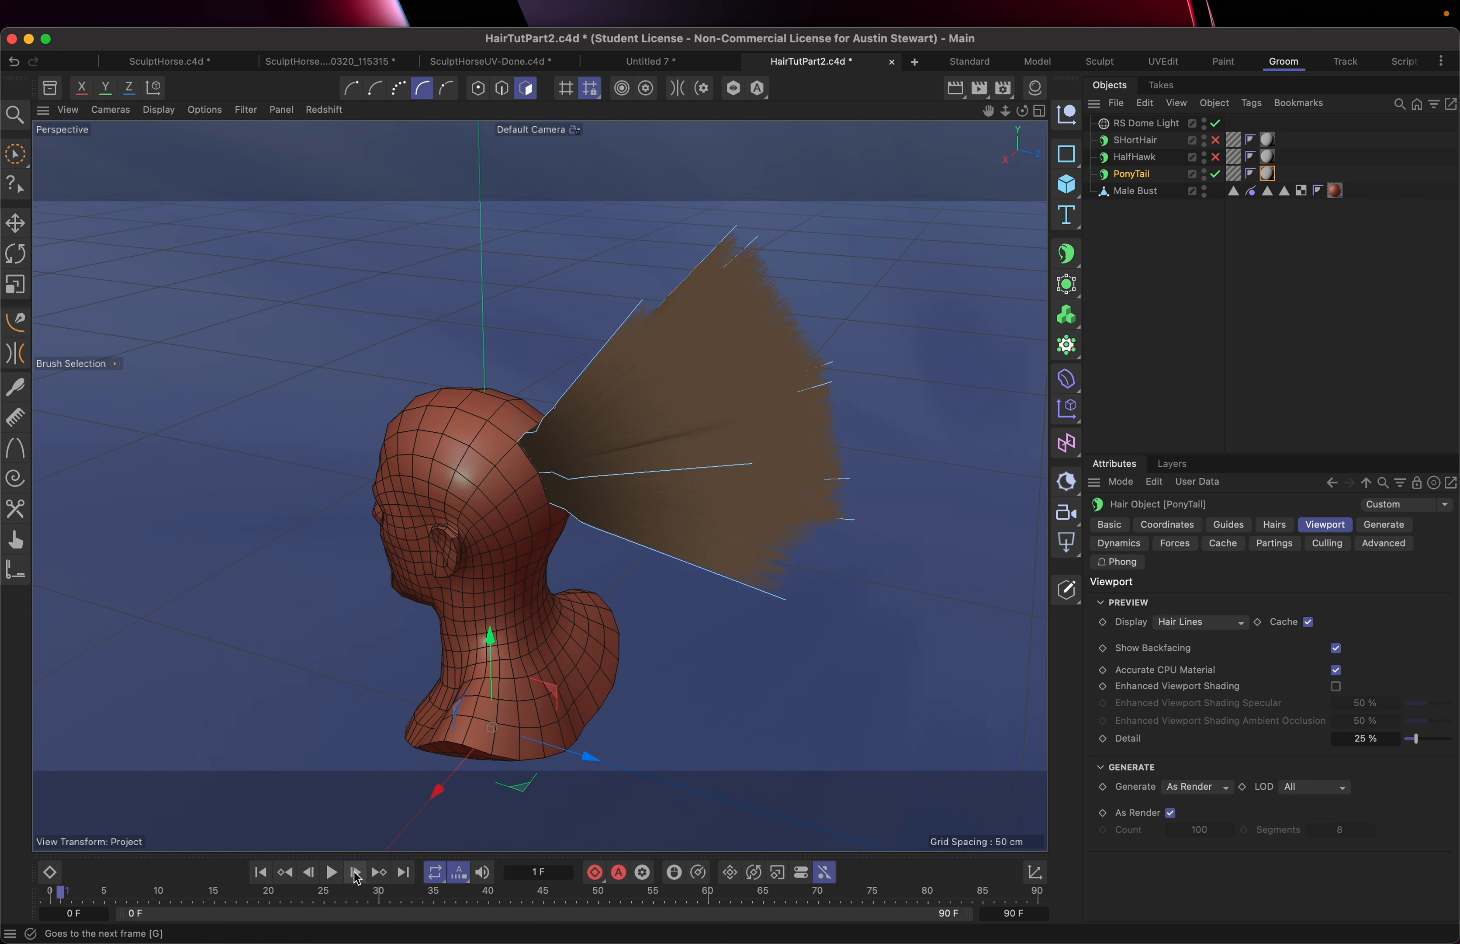
click(357, 873)
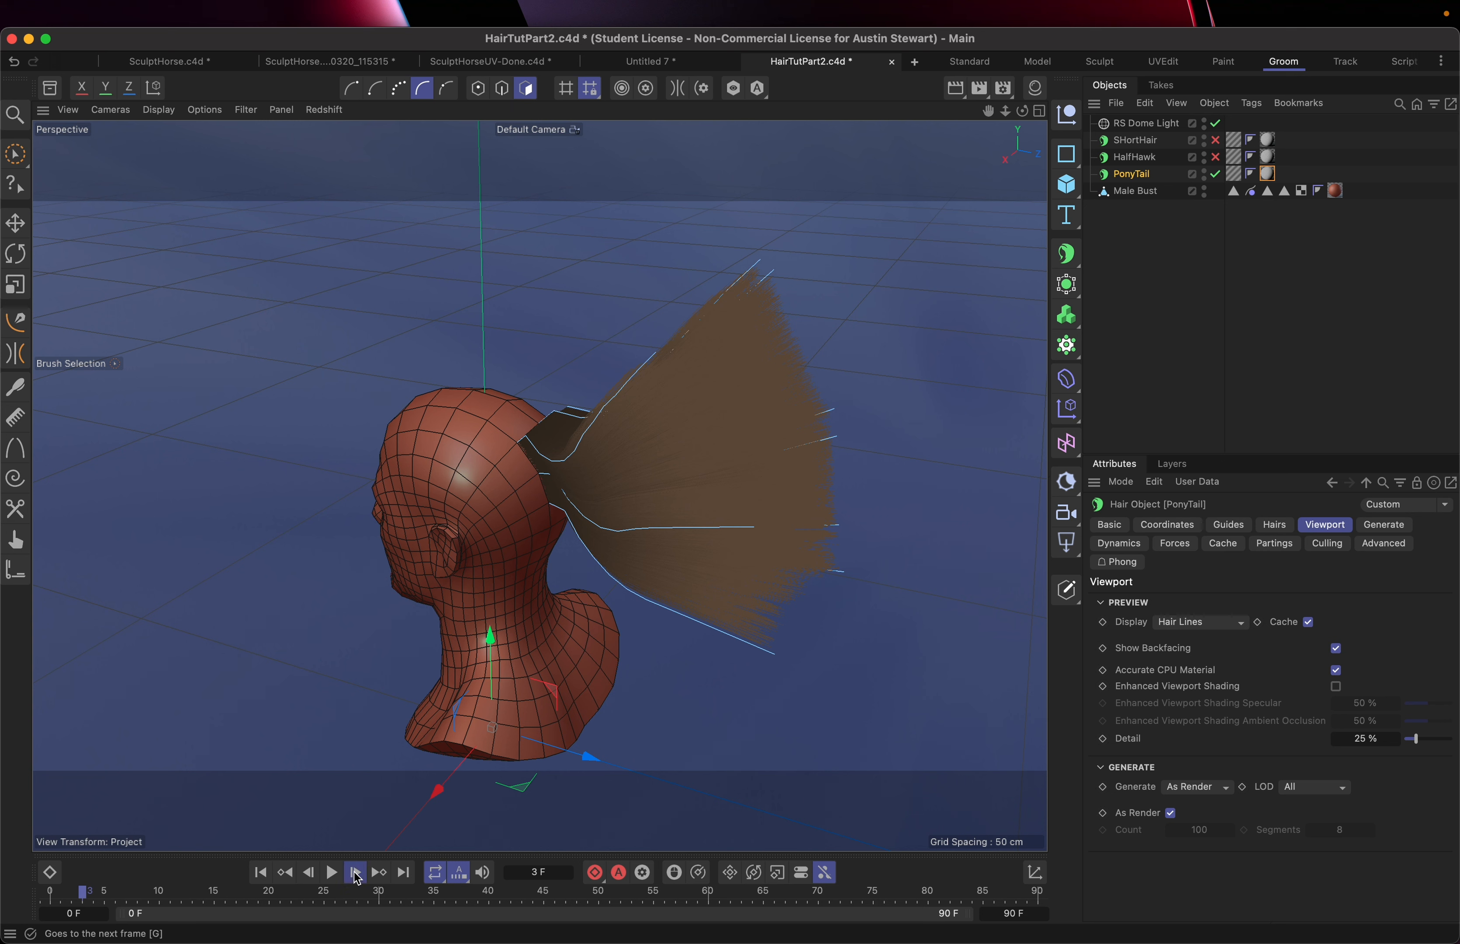
click(356, 873)
click(356, 872)
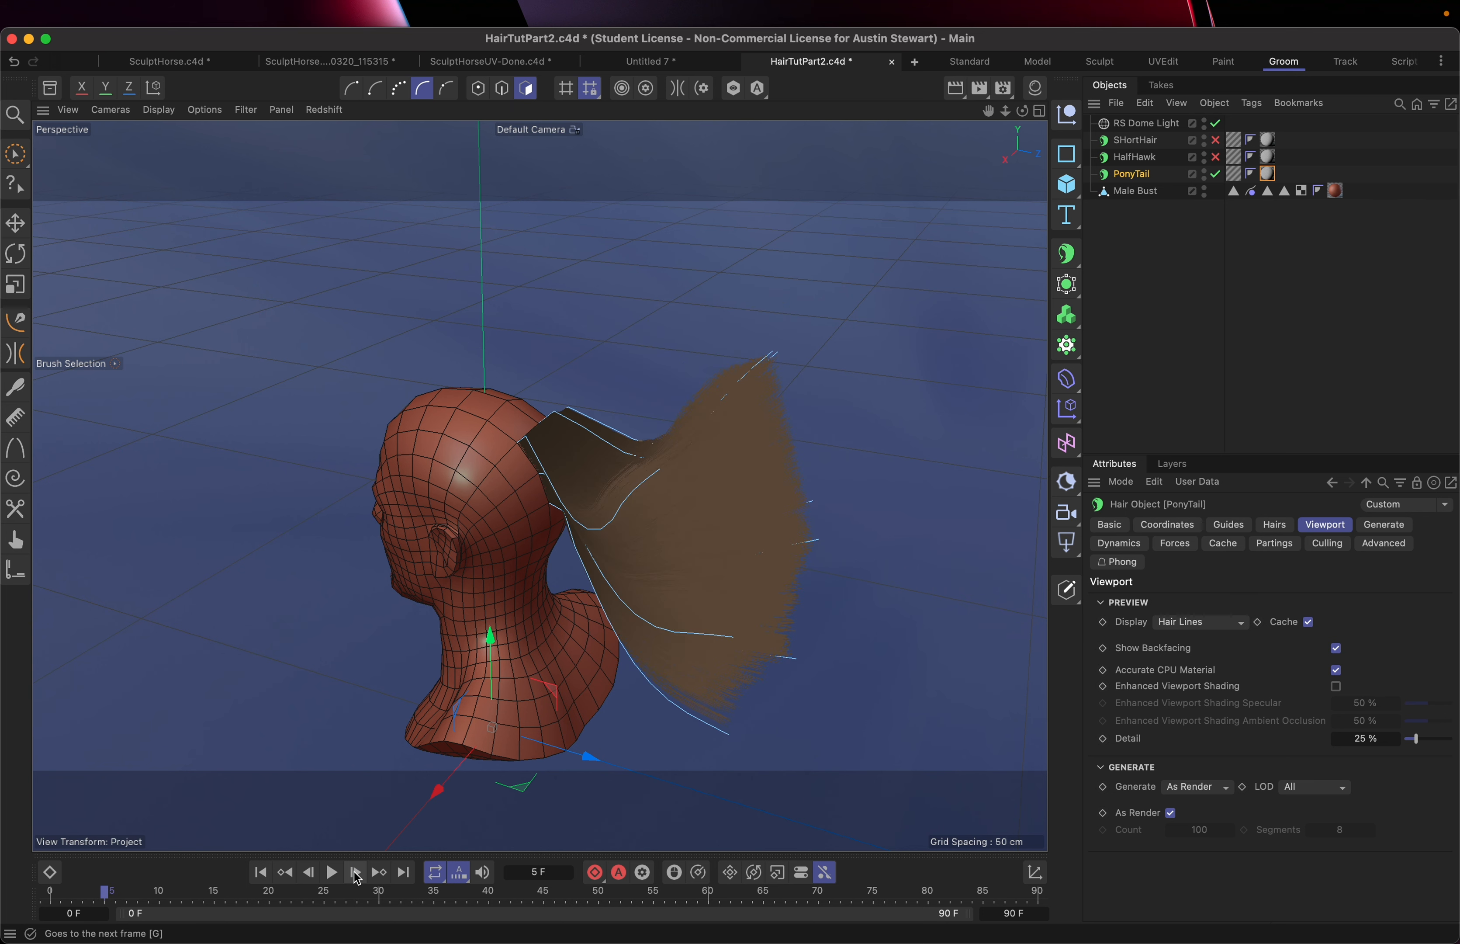
click(356, 873)
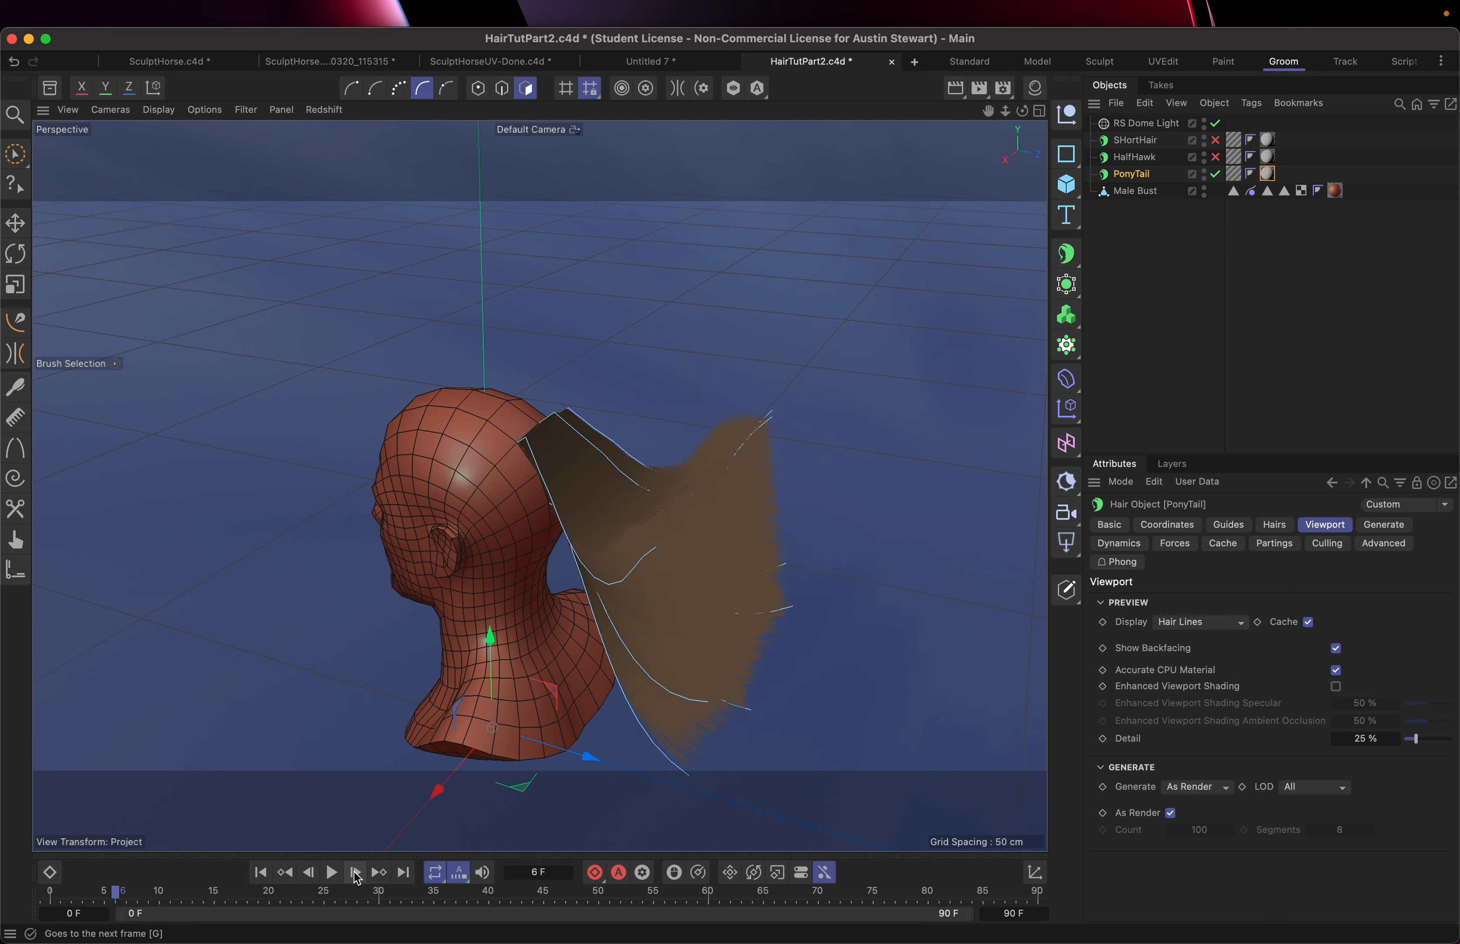
alt+drag(551, 488, 645, 417)
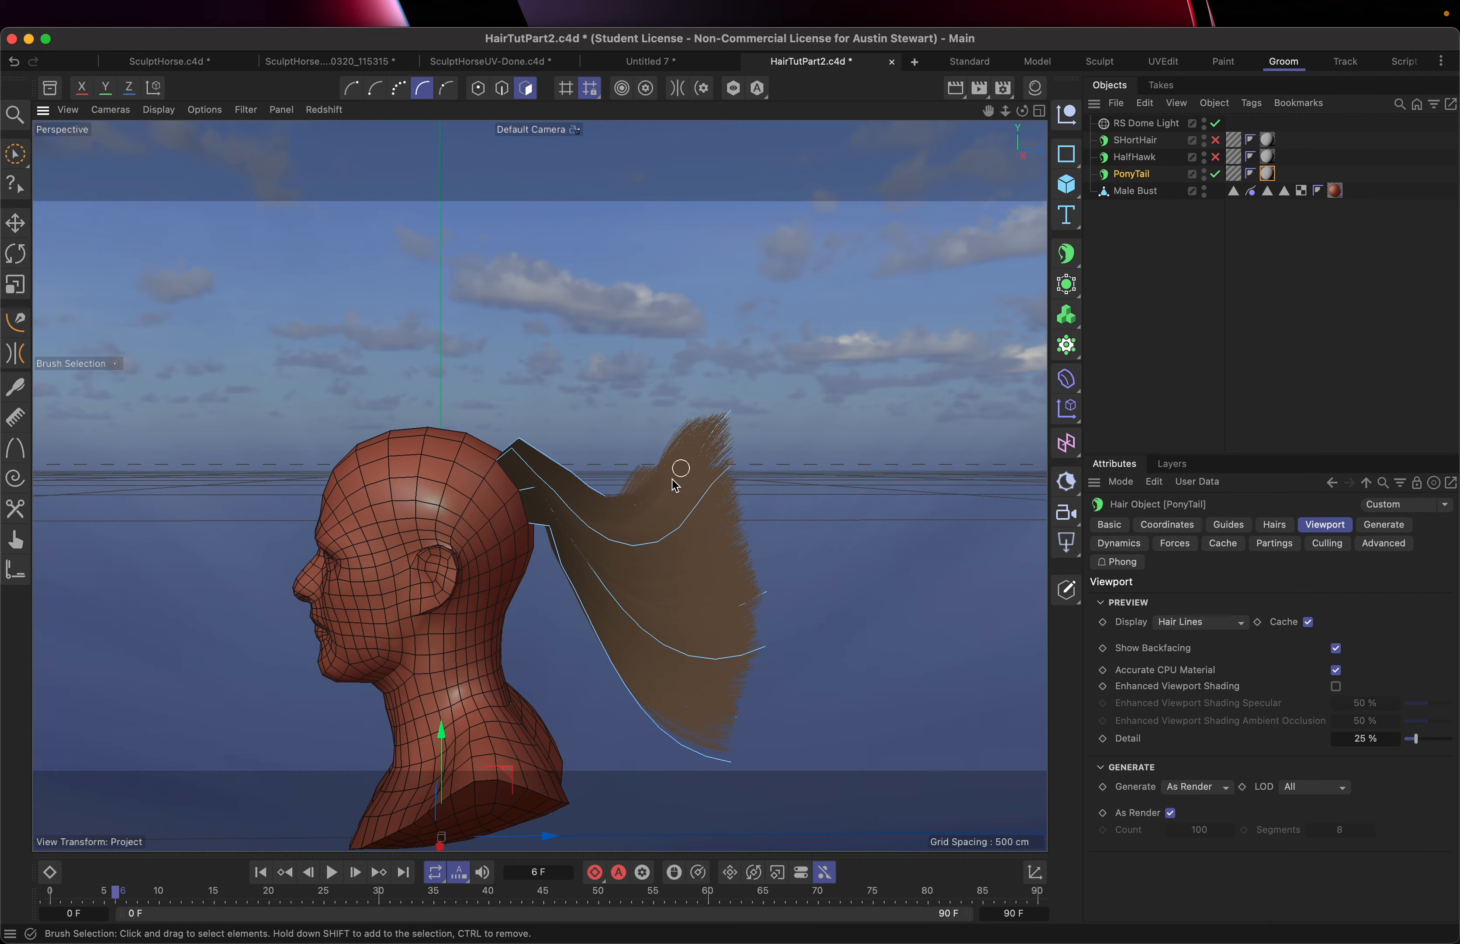
alt+drag(632, 525, 587, 569)
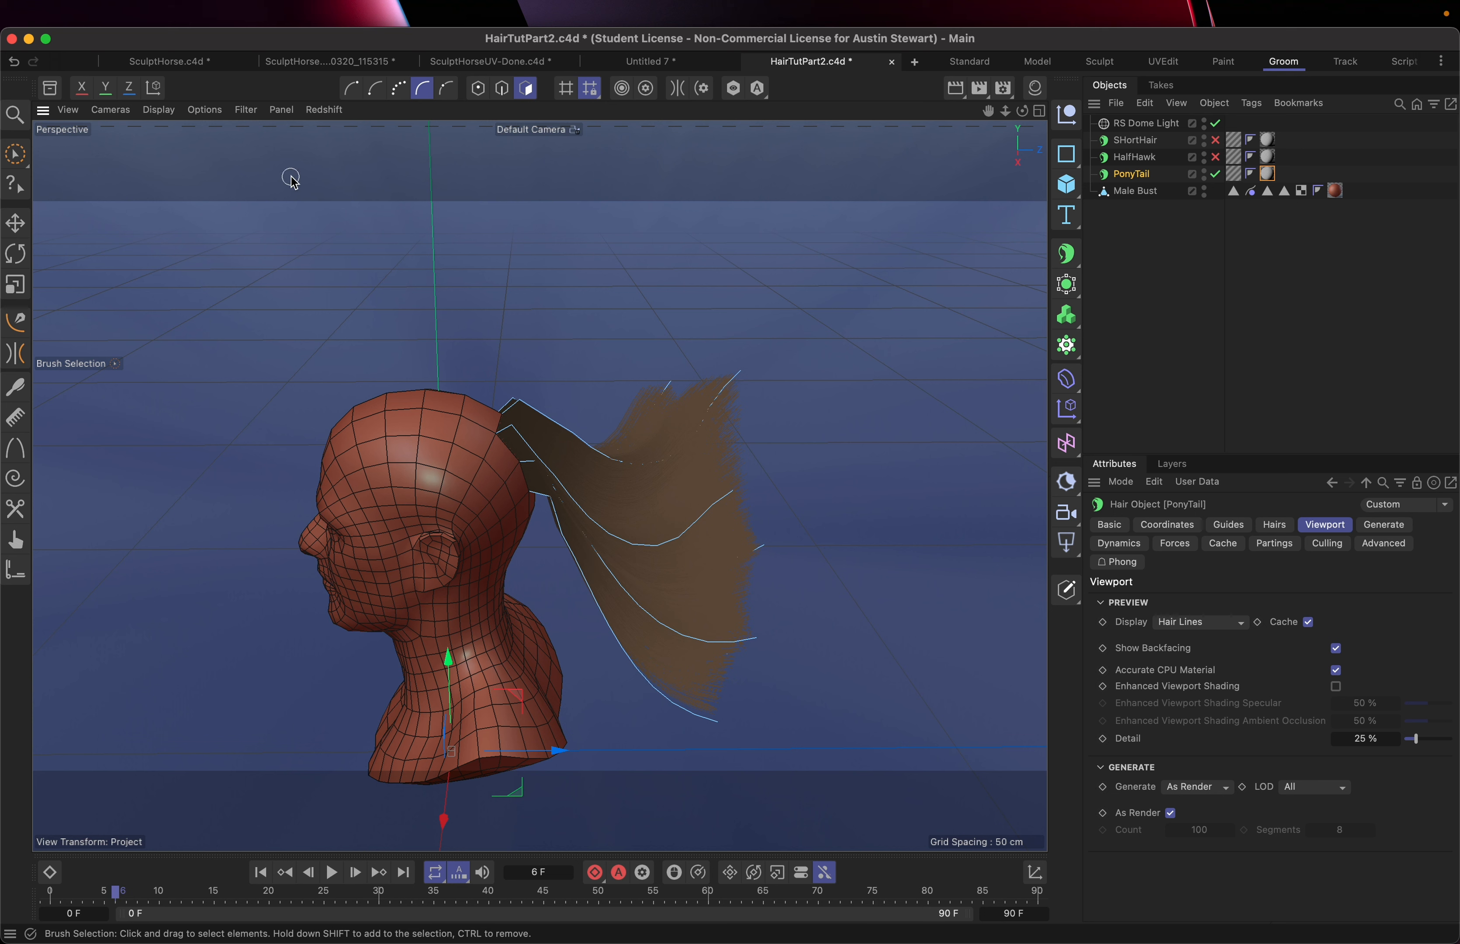
Return the animation to frame 0 and bend the ponytail's upper and lower guides inward near the head with the hair Brush tool.
click(423, 91)
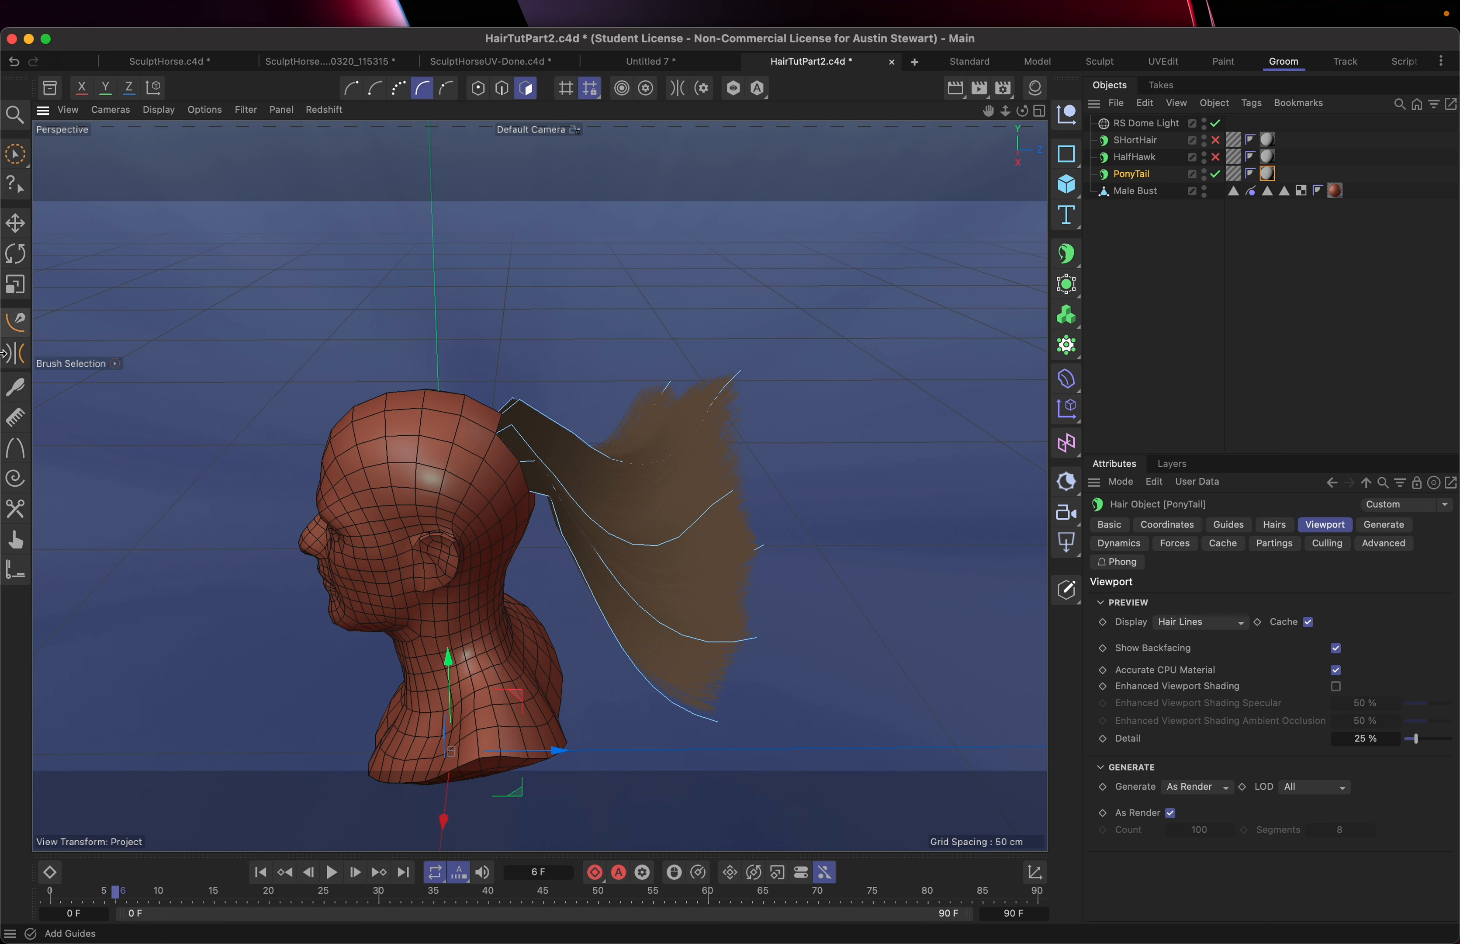
click(16, 389)
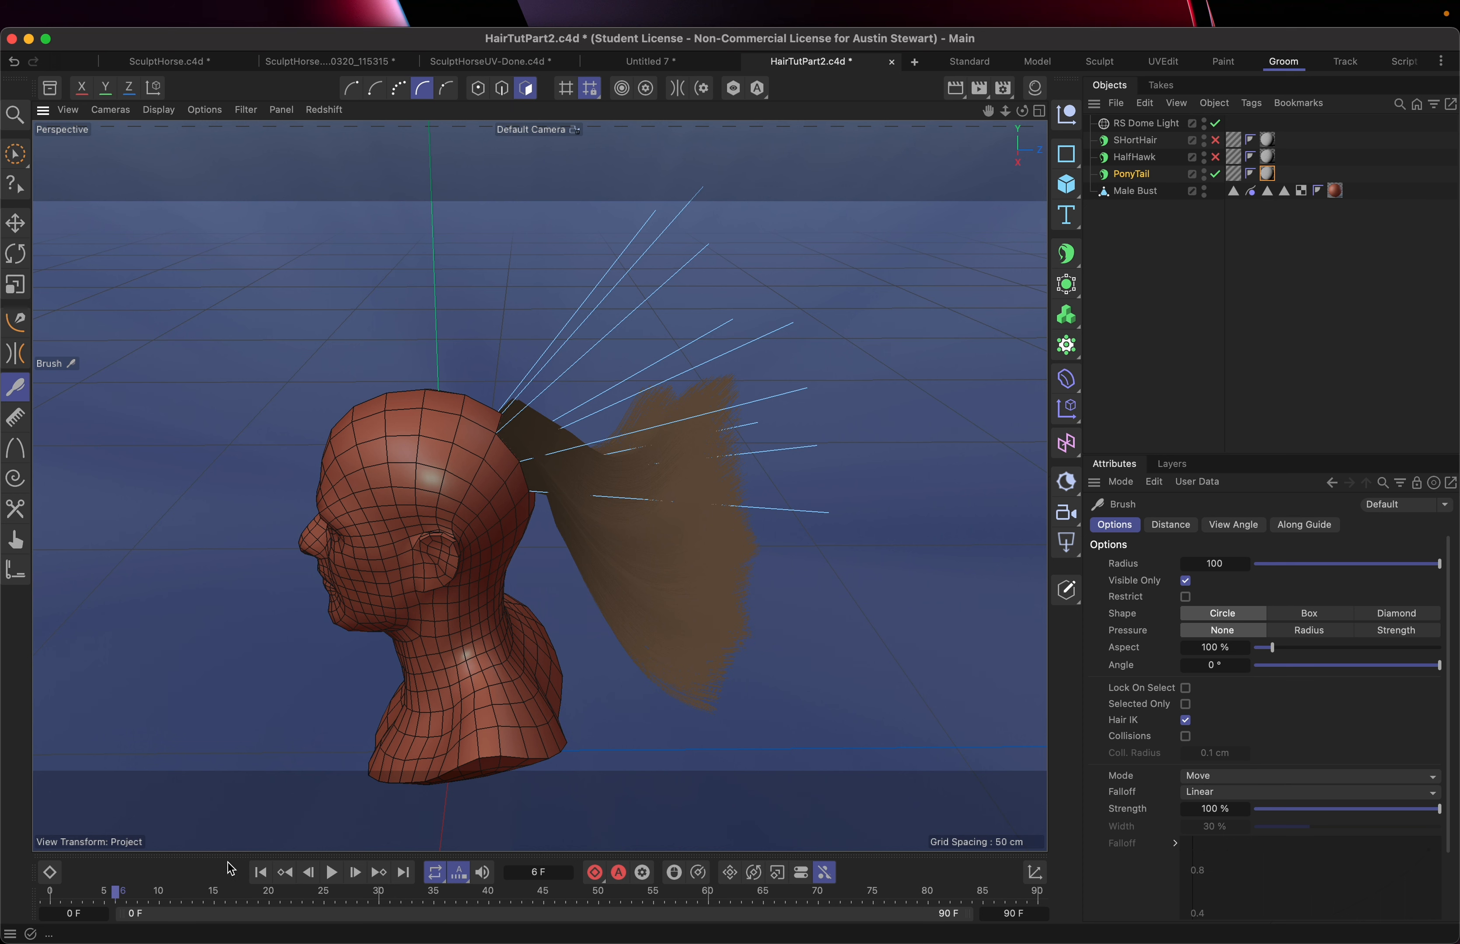
click(287, 874)
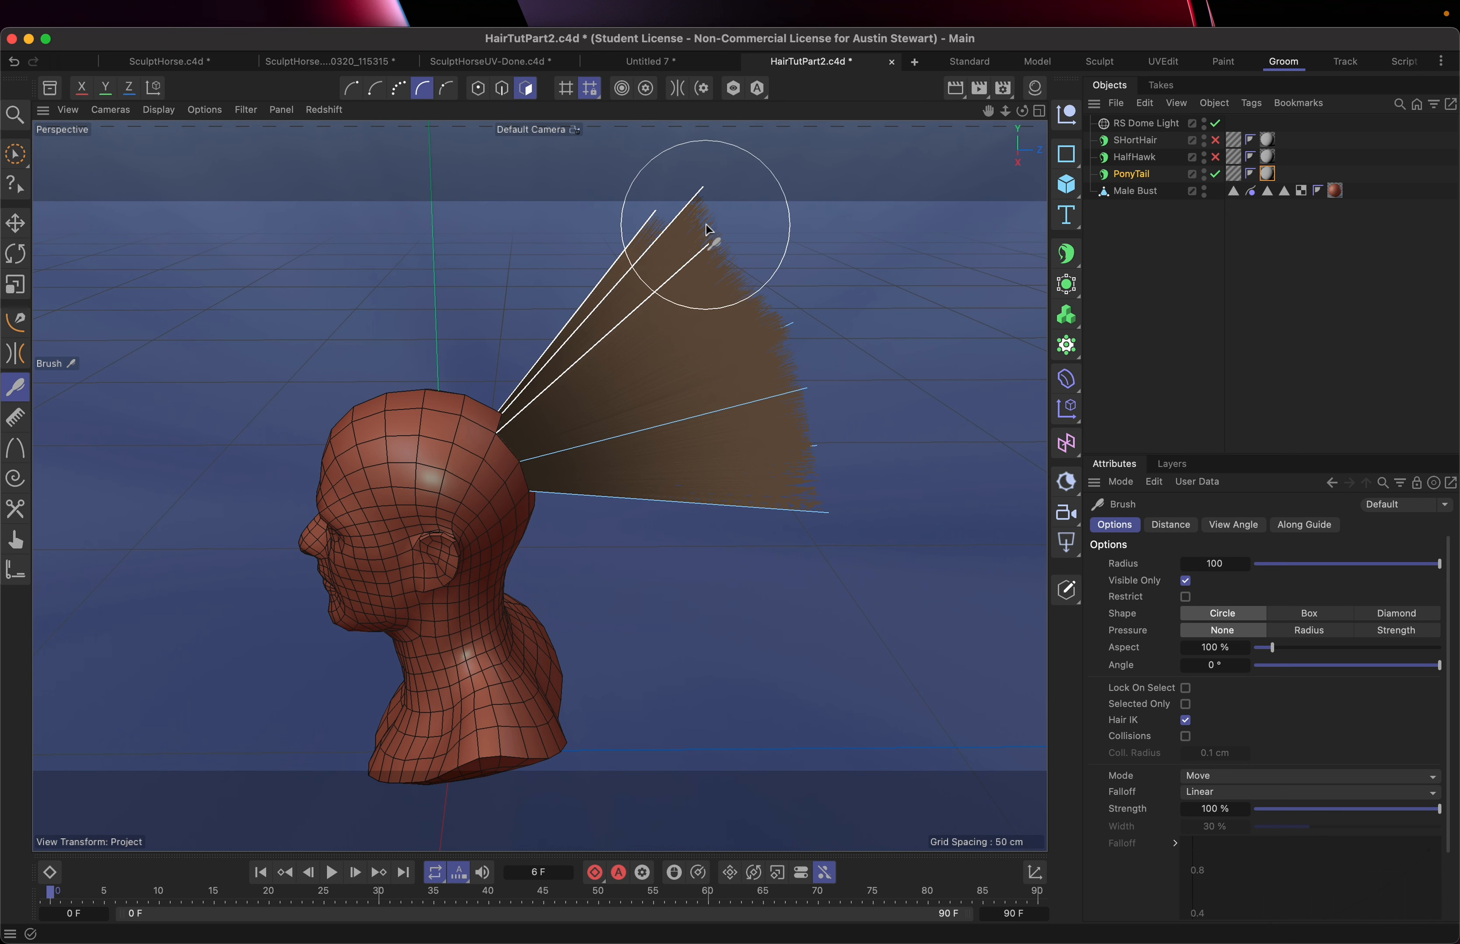
mouse_move(744, 238)
mouse_down()
mouse_move(782, 274)
mouse_move(674, 282)
mouse_move(574, 338)
mouse_move(591, 382)
mouse_up()
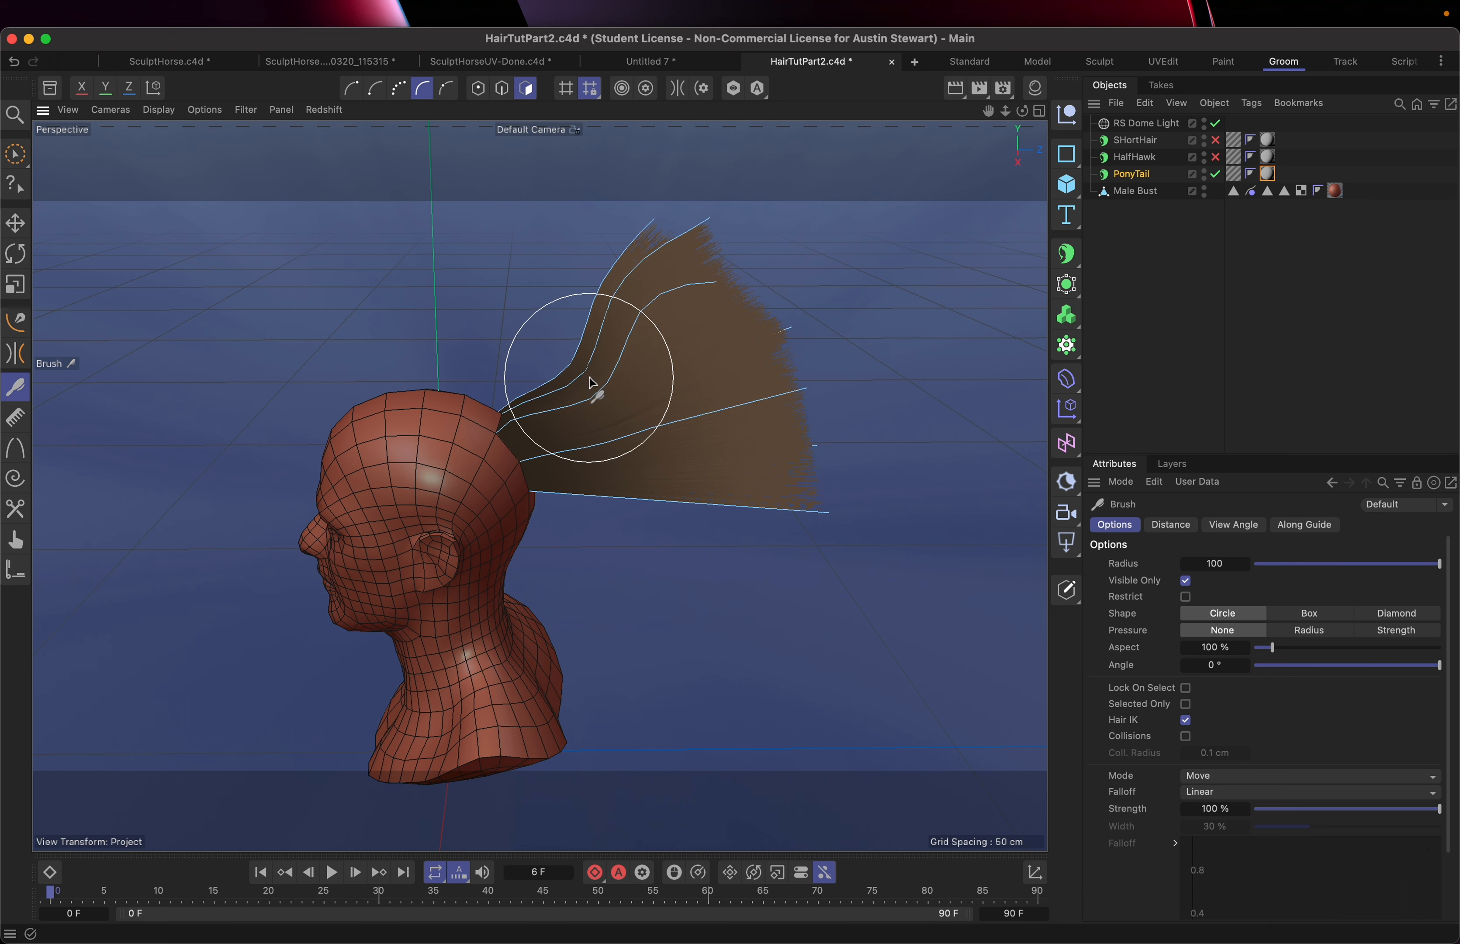
mouse_move(632, 466)
mouse_down()
mouse_move(642, 524)
mouse_move(627, 478)
mouse_up()
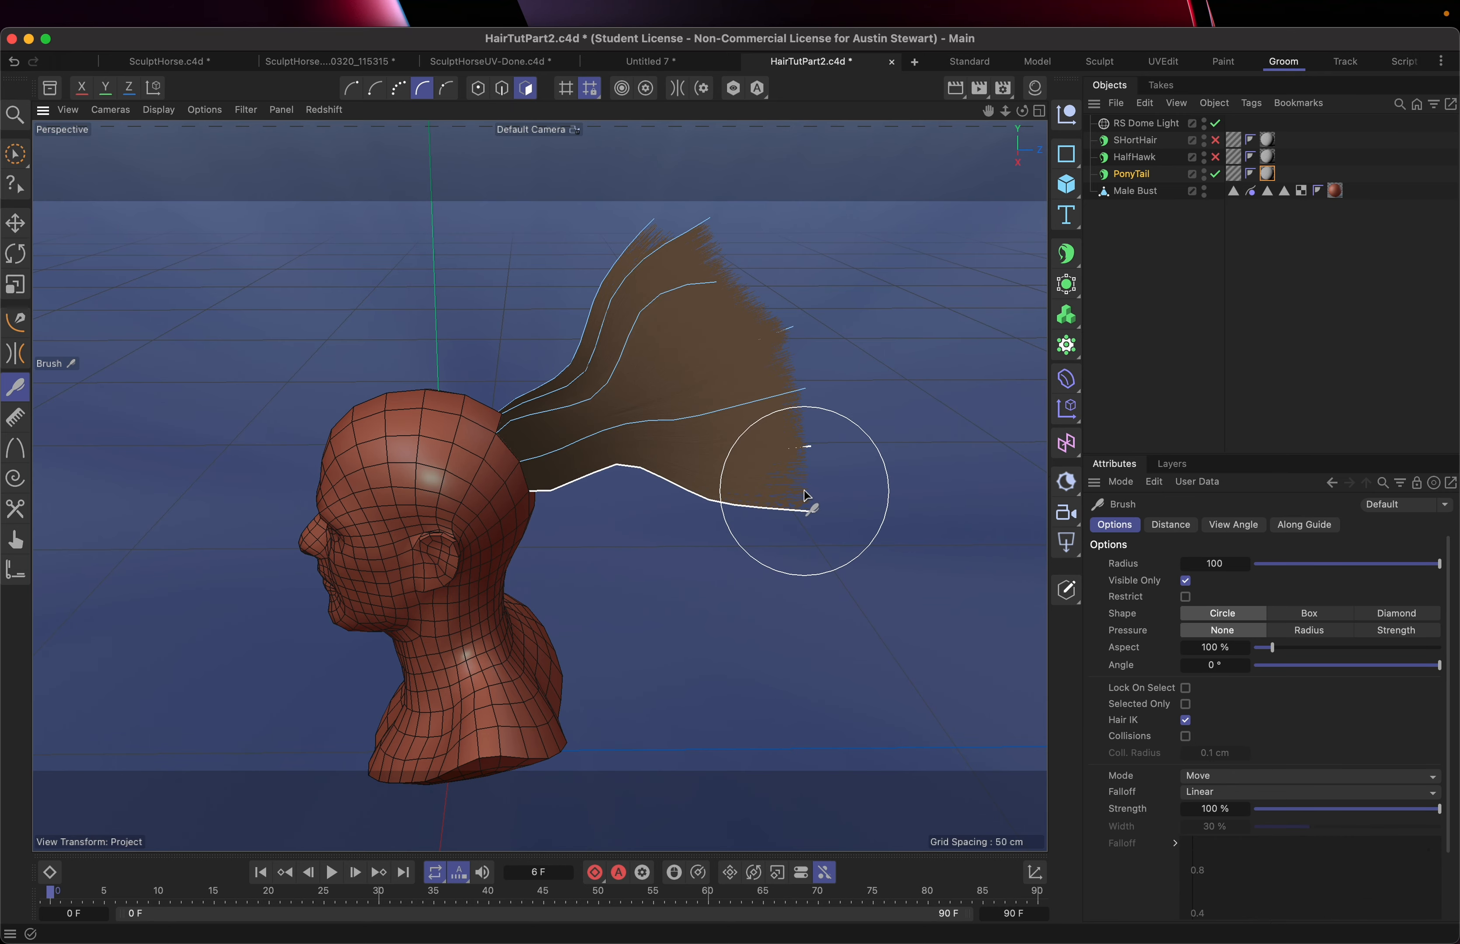
Brush the ponytail's guides inward from other viewing angles, including the outermost guides on both sides.
alt+drag(807, 496, 695, 651)
alt+middle_drag(817, 460, 669, 551)
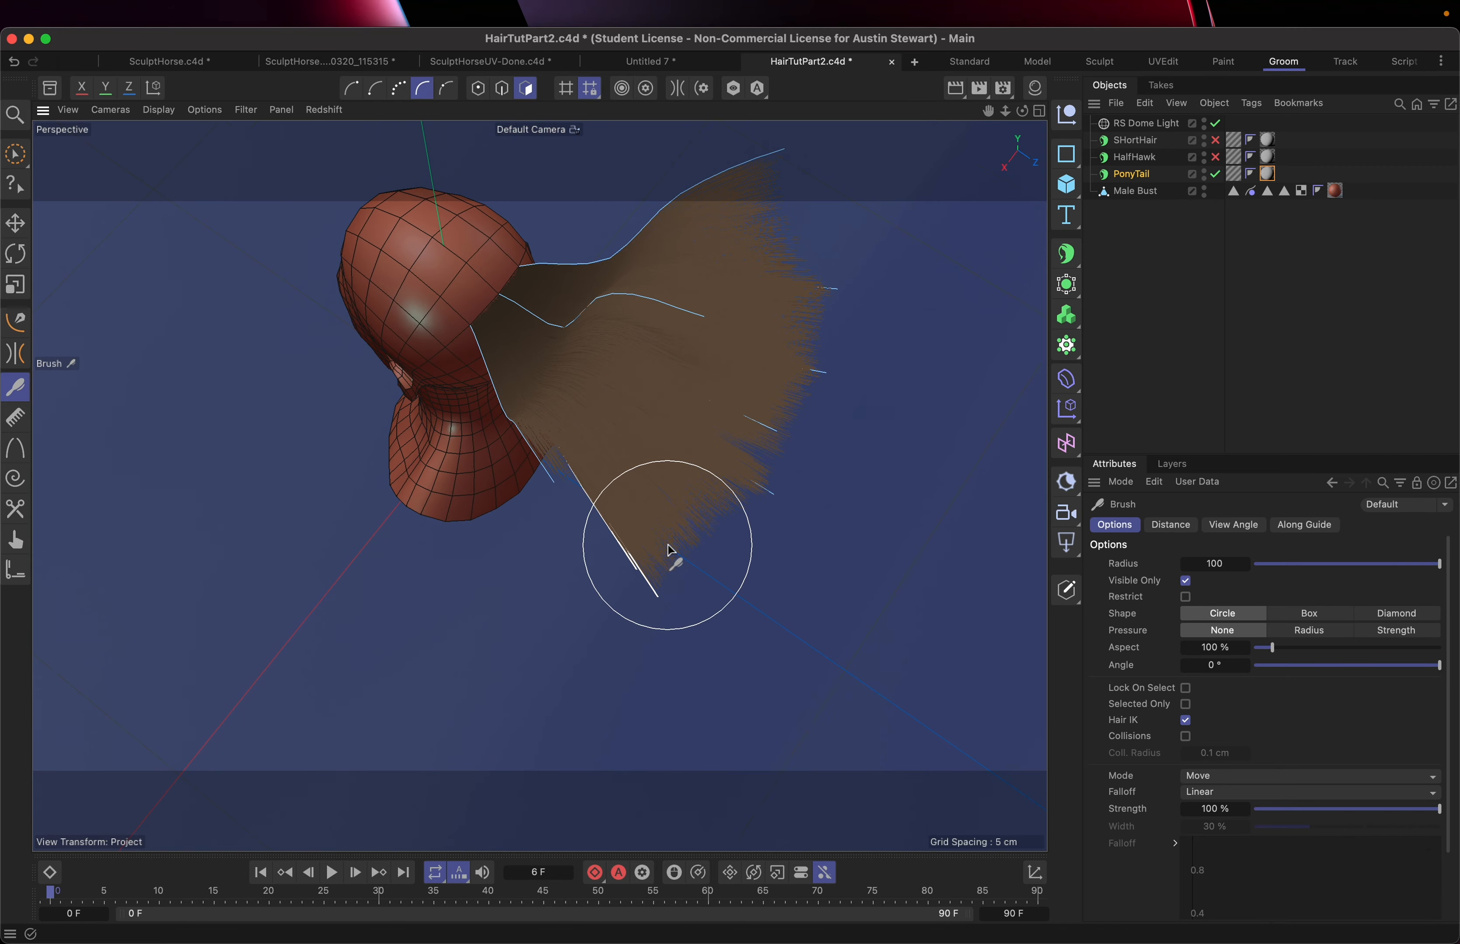
mouse_move(669, 550)
alt+mouse_down()
mouse_move(672, 522)
mouse_move(873, 384)
mouse_move(933, 381)
alt+mouse_up()
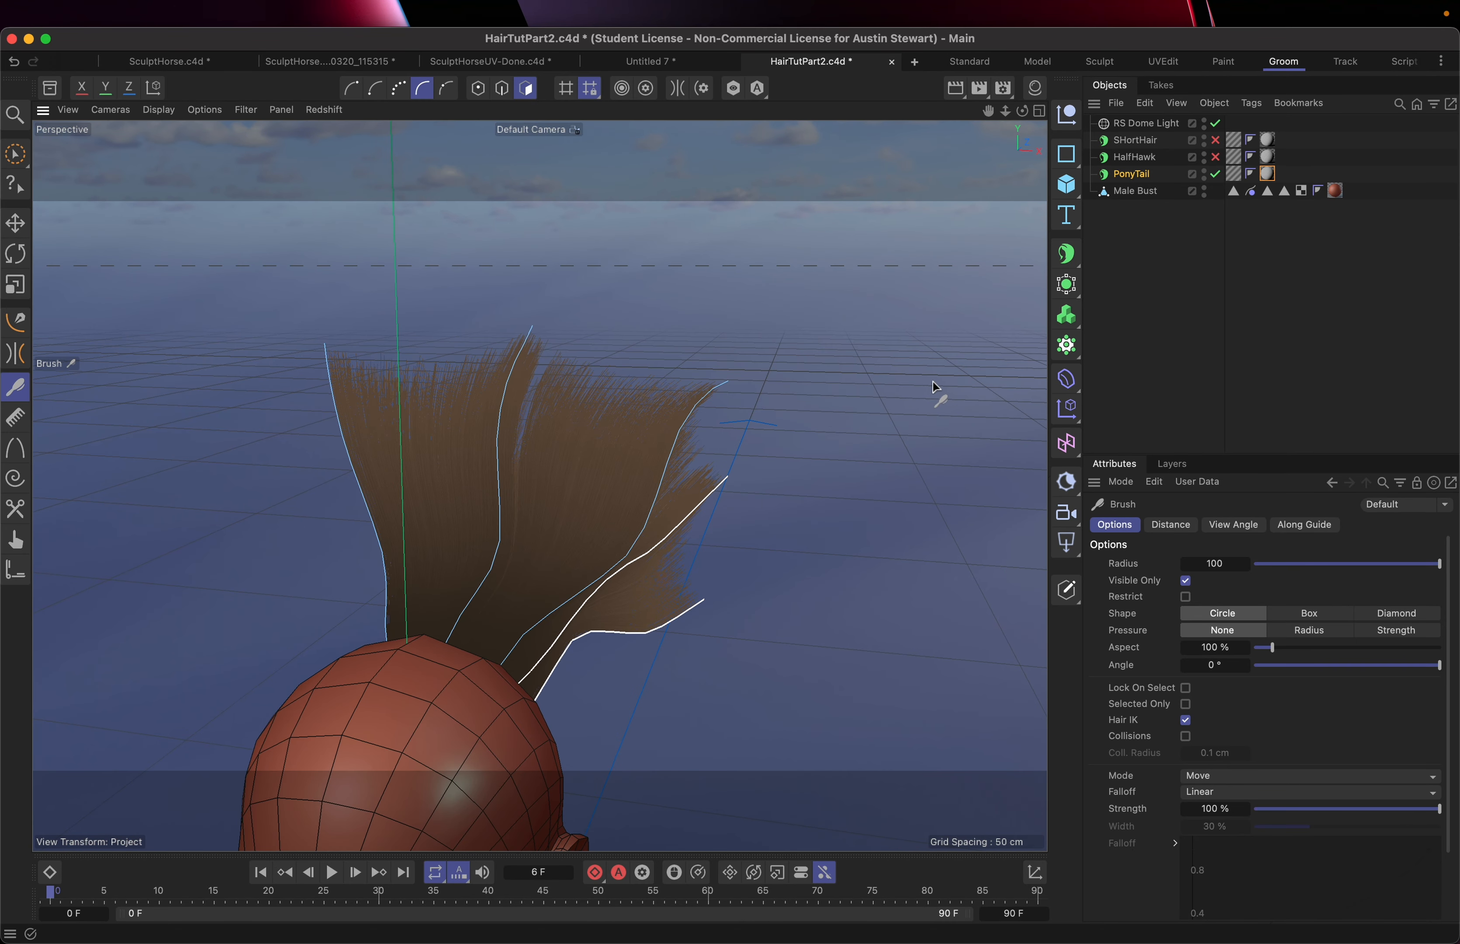
mouse_move(789, 515)
mouse_down()
mouse_move(701, 626)
mouse_move(652, 424)
mouse_move(675, 394)
mouse_move(604, 396)
mouse_move(534, 307)
mouse_move(576, 326)
mouse_up()
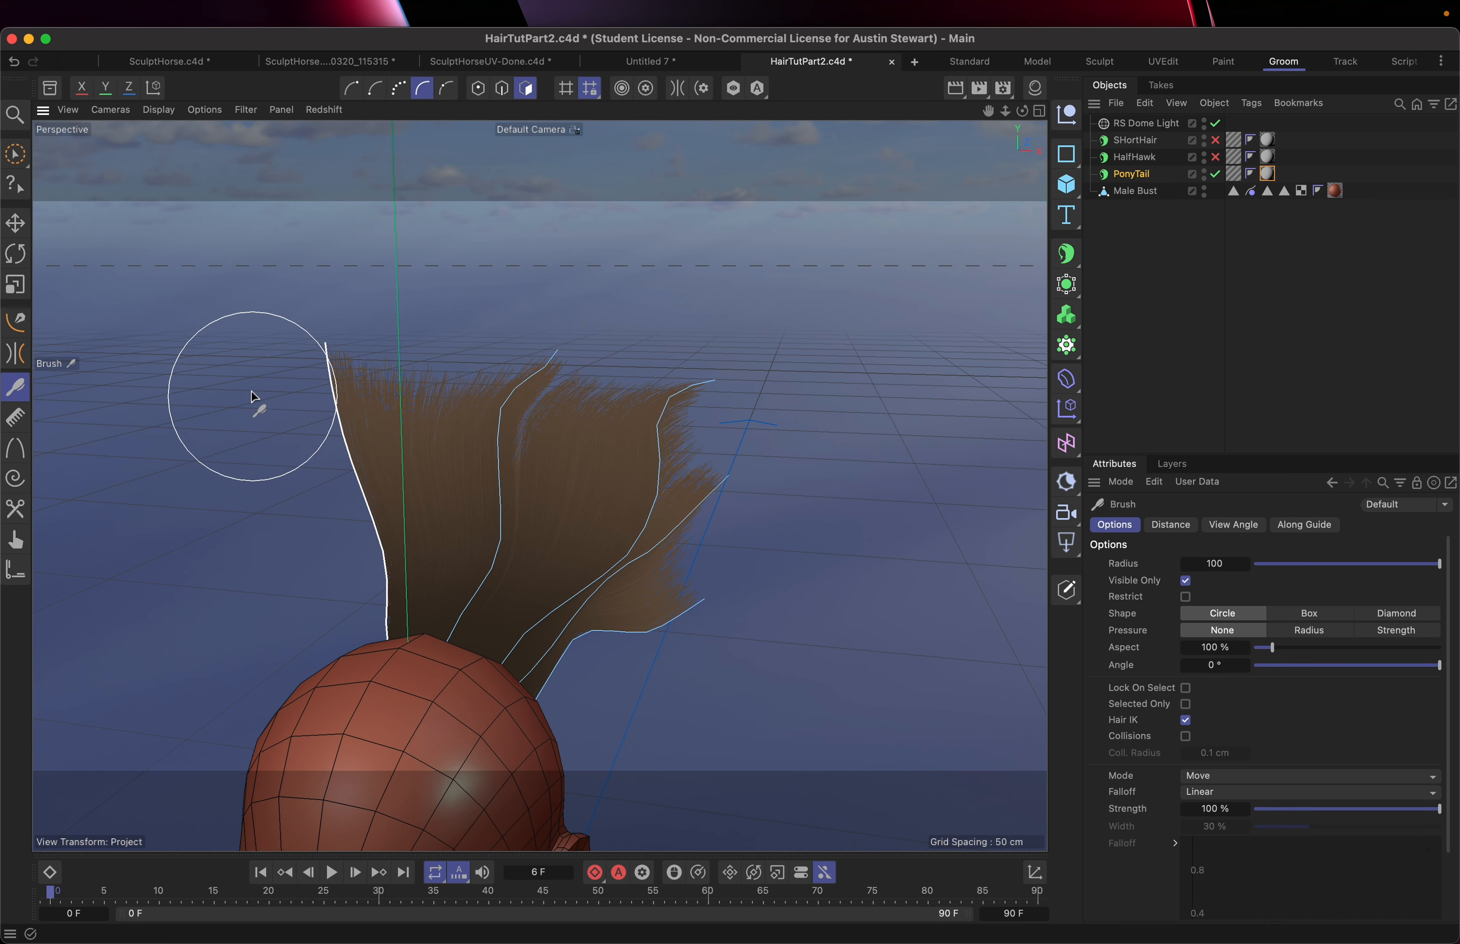
drag(317, 359, 405, 357)
Examine the brushed ponytail guides up close and the Comb tool's options, and return to the Brush tool.
mouse_move(622, 451)
alt+mouse_down()
mouse_move(310, 470)
mouse_move(326, 567)
mouse_move(594, 428)
mouse_move(380, 391)
mouse_move(417, 423)
alt+mouse_up()
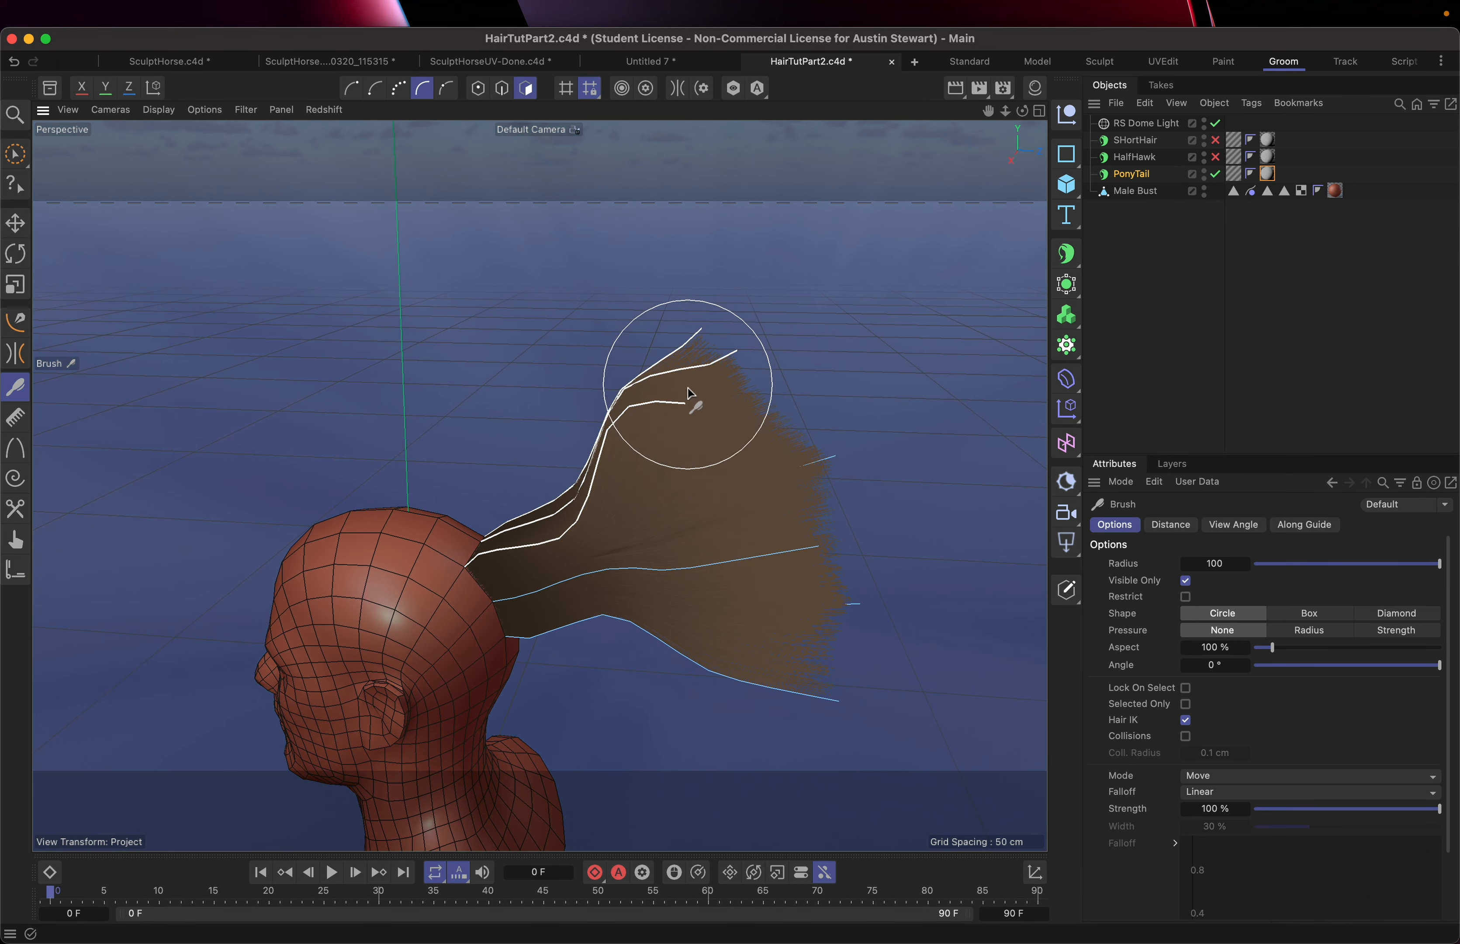
scroll(701, 426, up, 4)
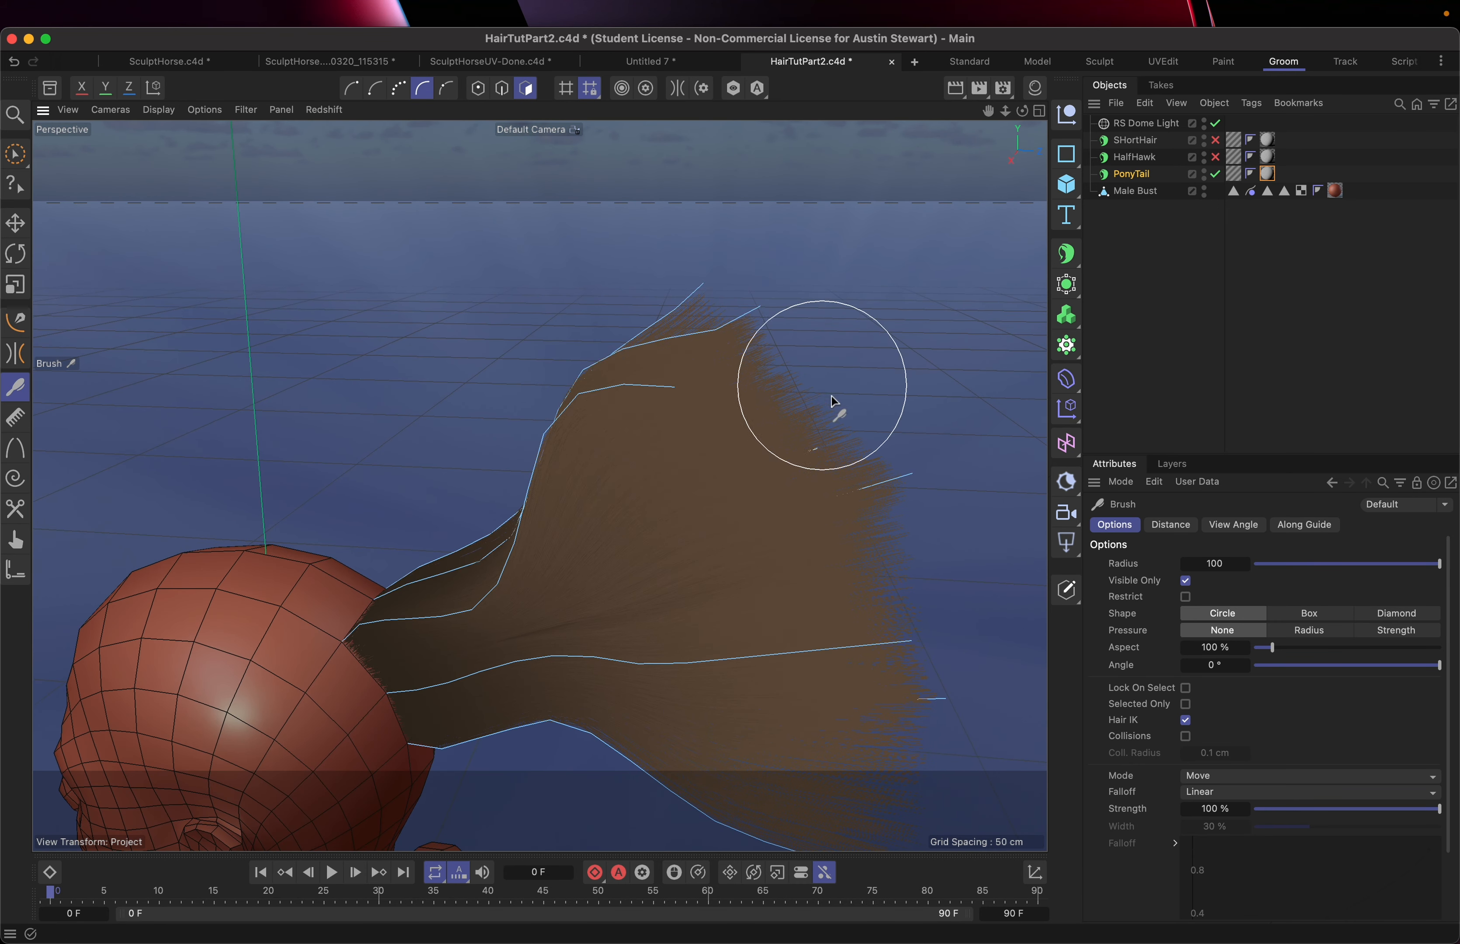
mouse_move(755, 569)
alt+mouse_down()
mouse_move(606, 564)
mouse_move(698, 514)
mouse_move(821, 555)
mouse_move(847, 538)
mouse_move(792, 502)
mouse_move(808, 557)
mouse_move(951, 539)
mouse_move(907, 581)
alt+mouse_up()
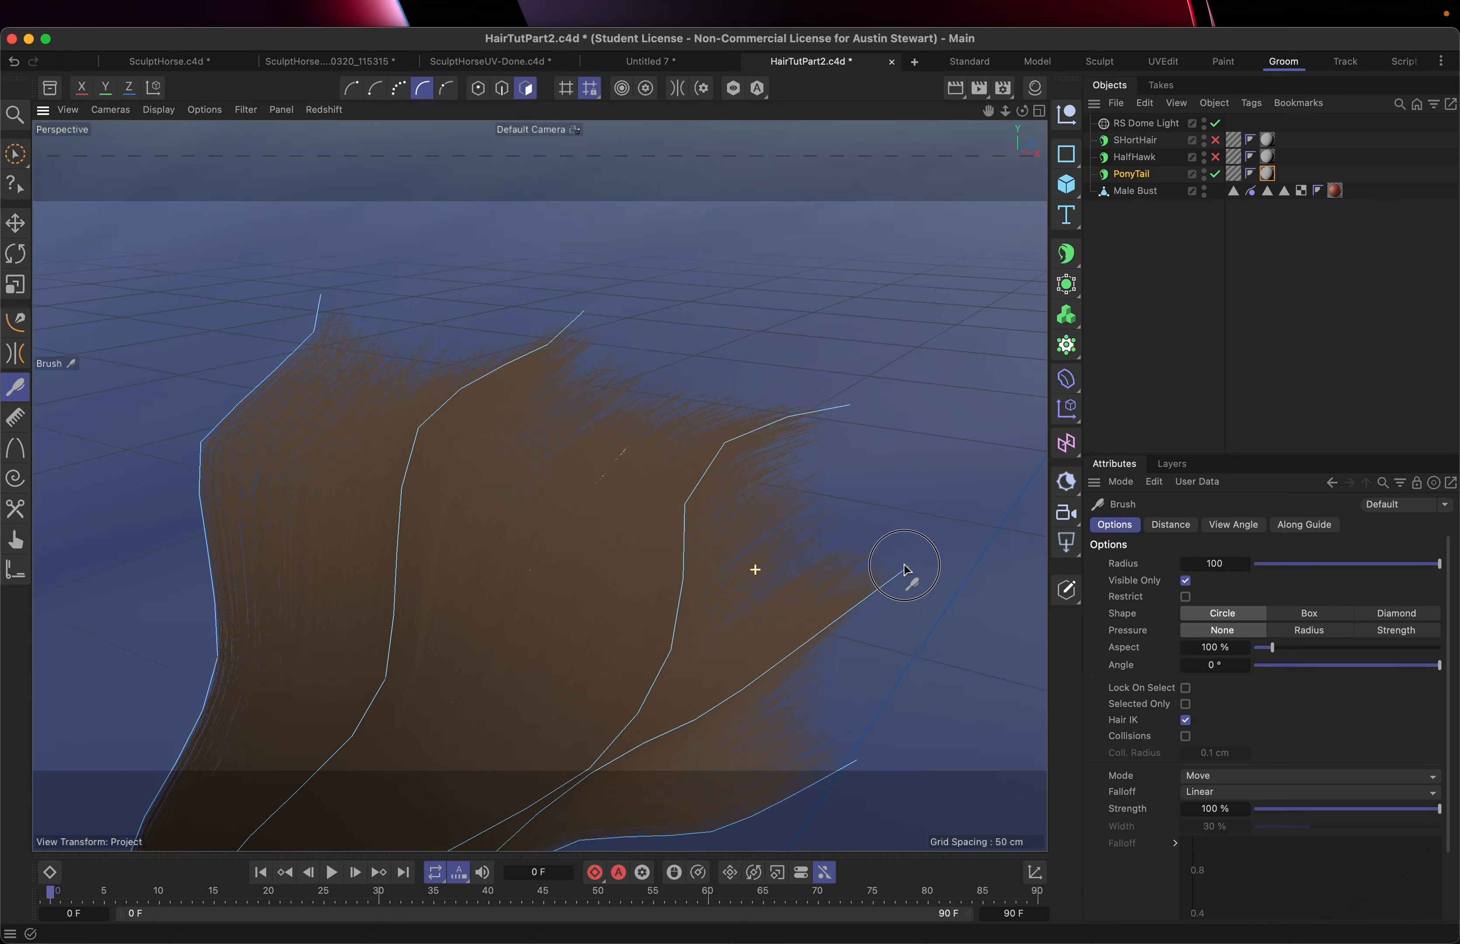
click(15, 418)
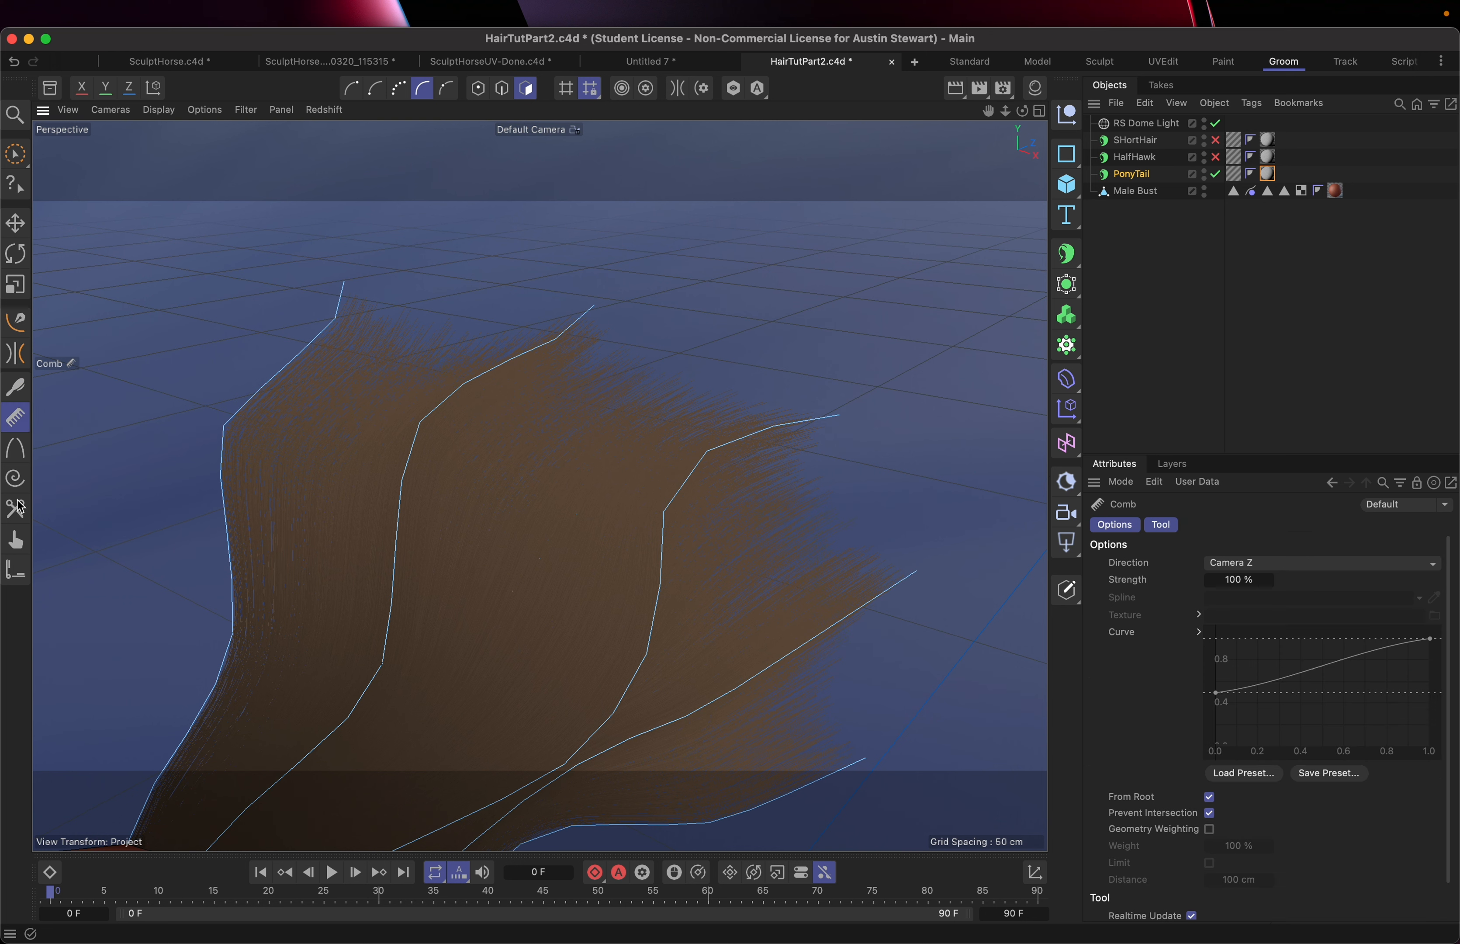
click(15, 387)
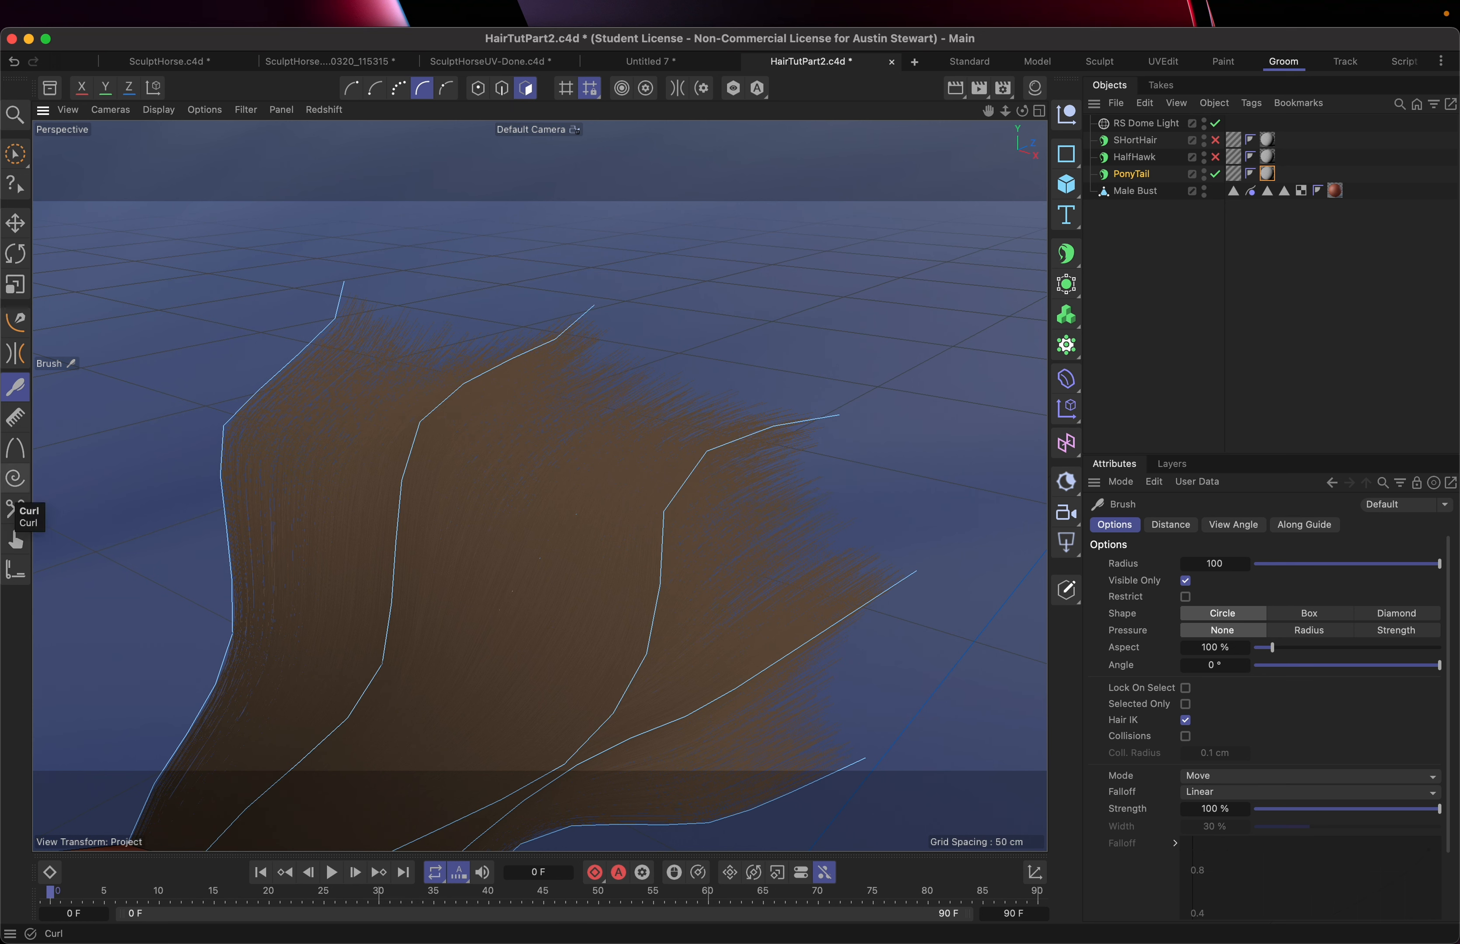
Look at the Push tool's options, and partly straighten the ponytail guides with the Straighten tool at about 41% strength along Normal.
click(16, 540)
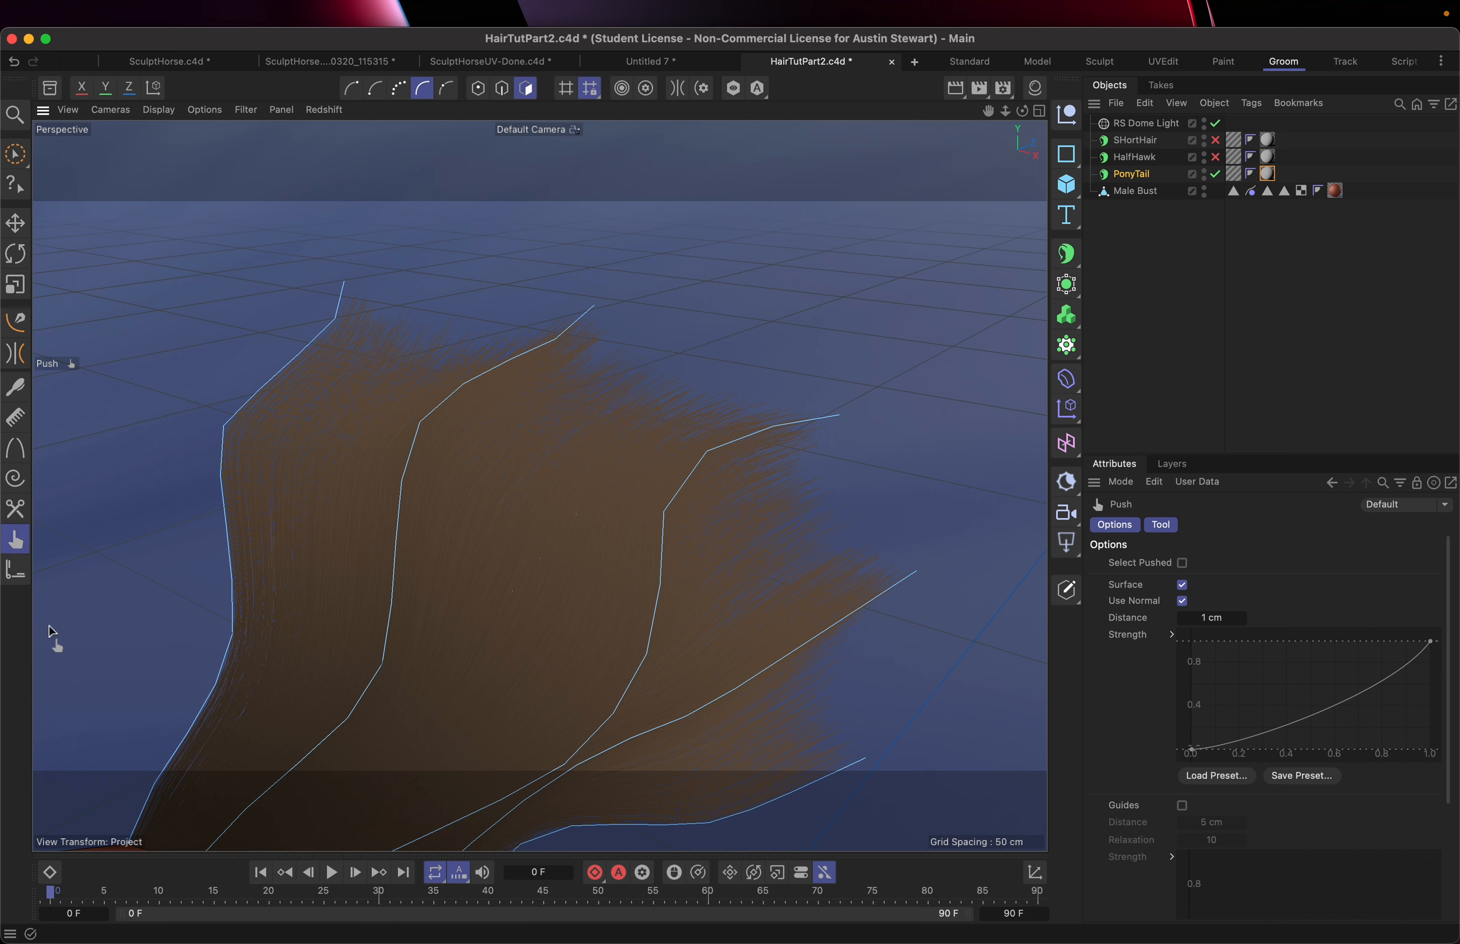
click(15, 571)
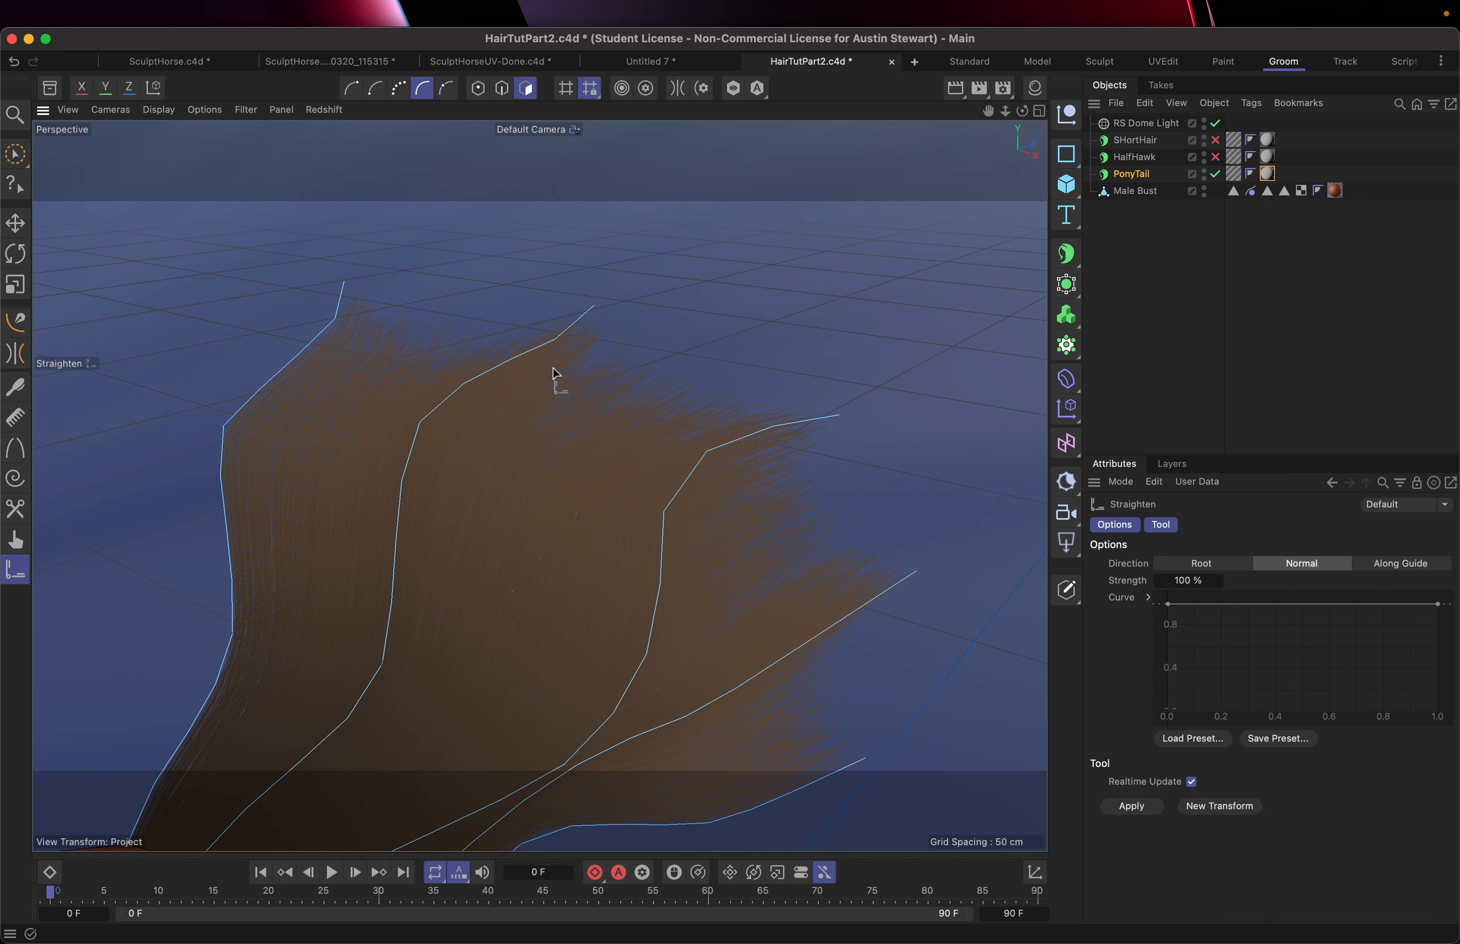
drag(541, 485, 443, 414)
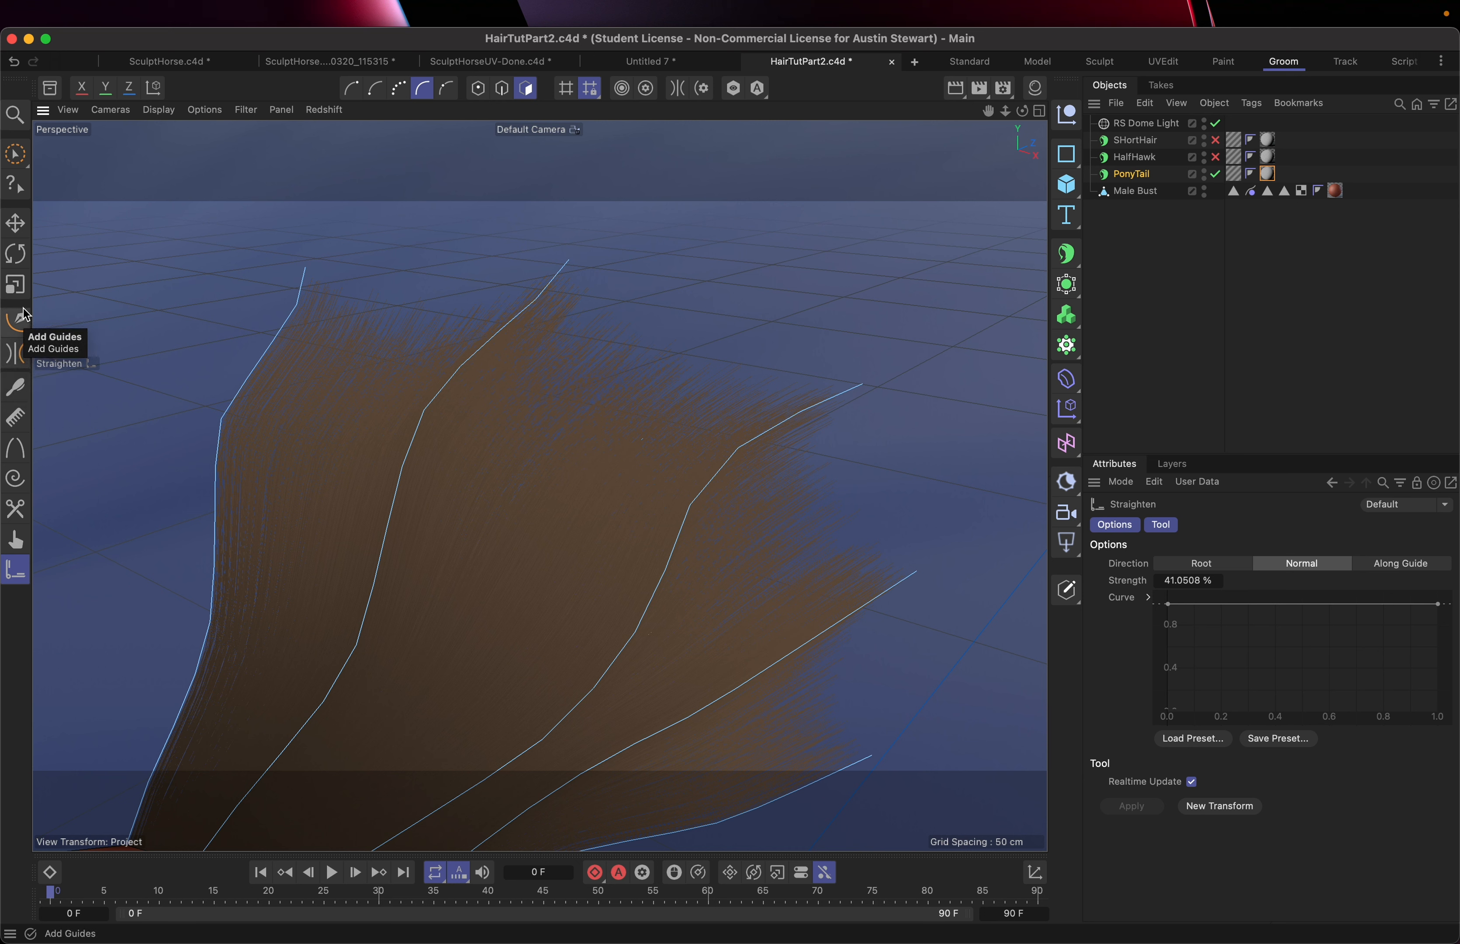
Brush the ponytail's outer guides by their tips with the hair Brush tool in Tips mode, bending the ends over.
click(16, 392)
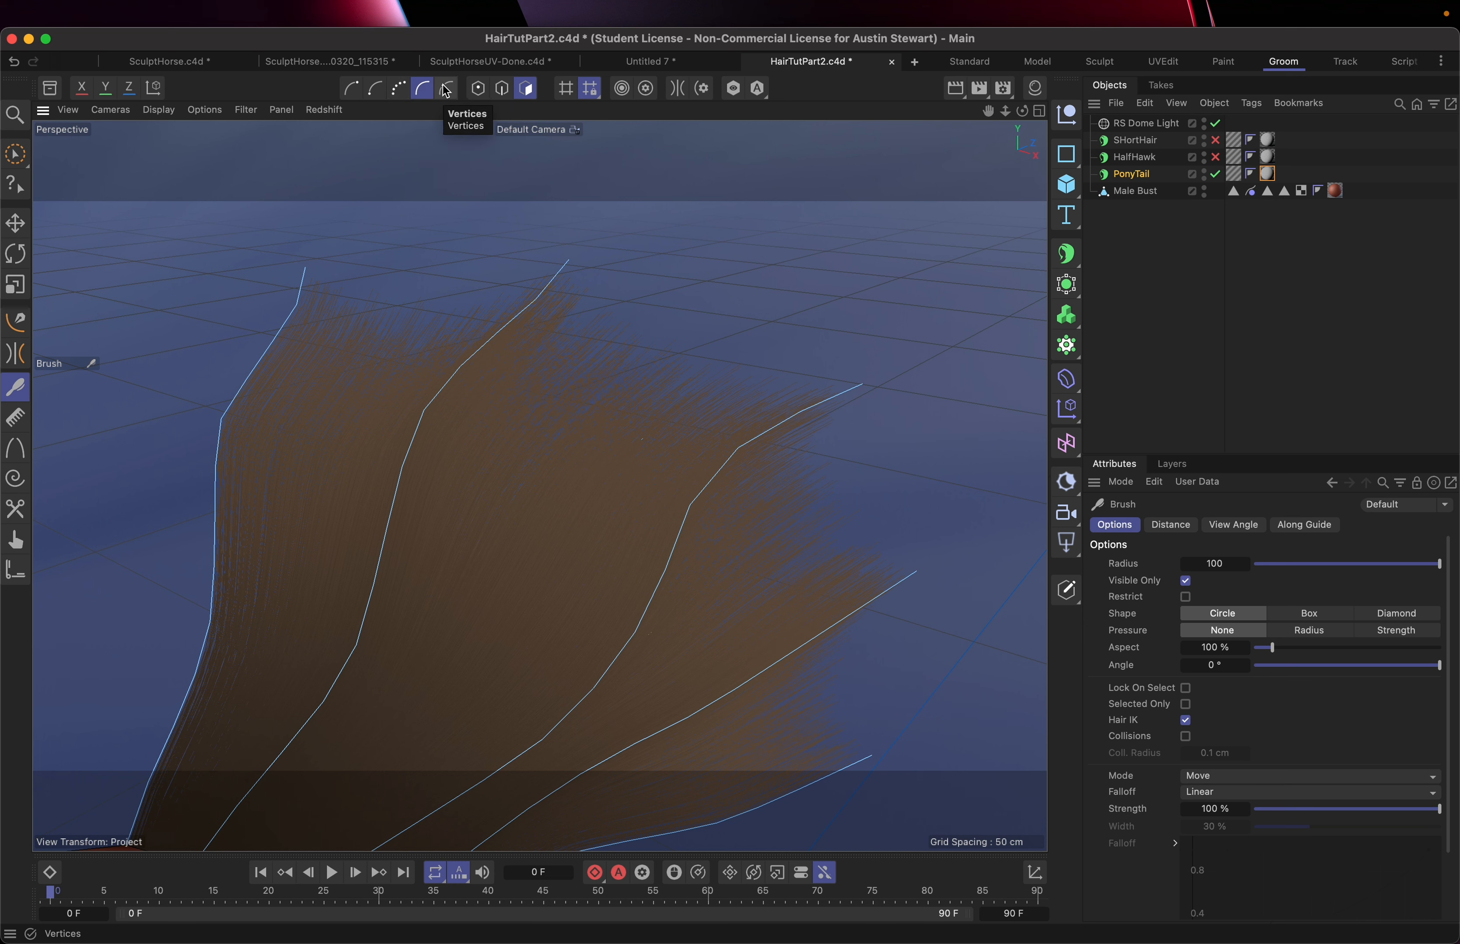
click(352, 90)
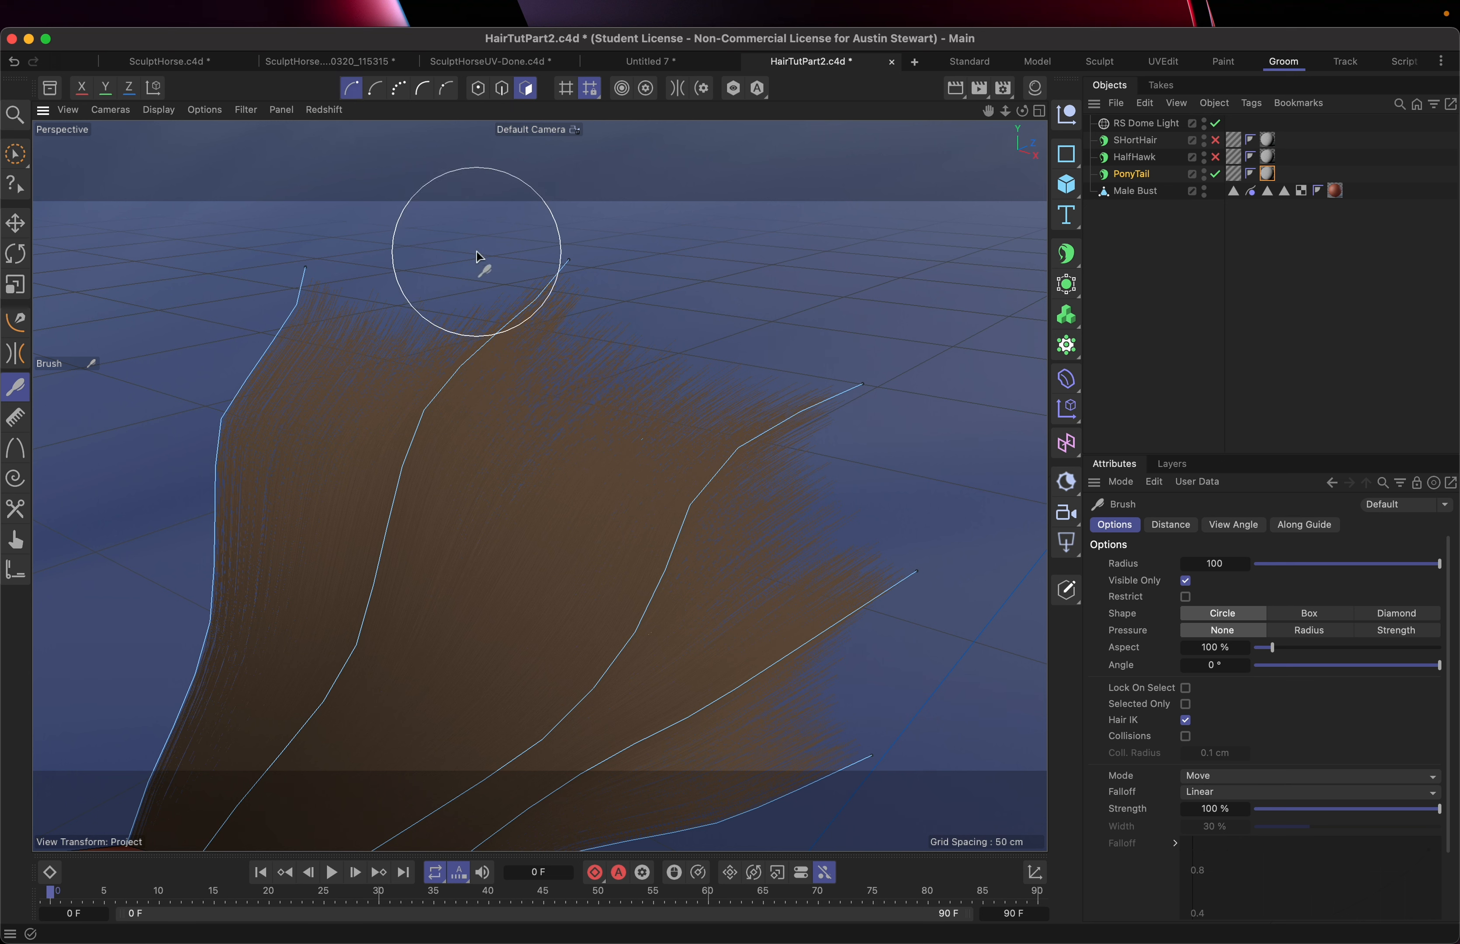
mouse_move(566, 268)
mouse_down()
mouse_move(637, 299)
mouse_move(645, 326)
mouse_up()
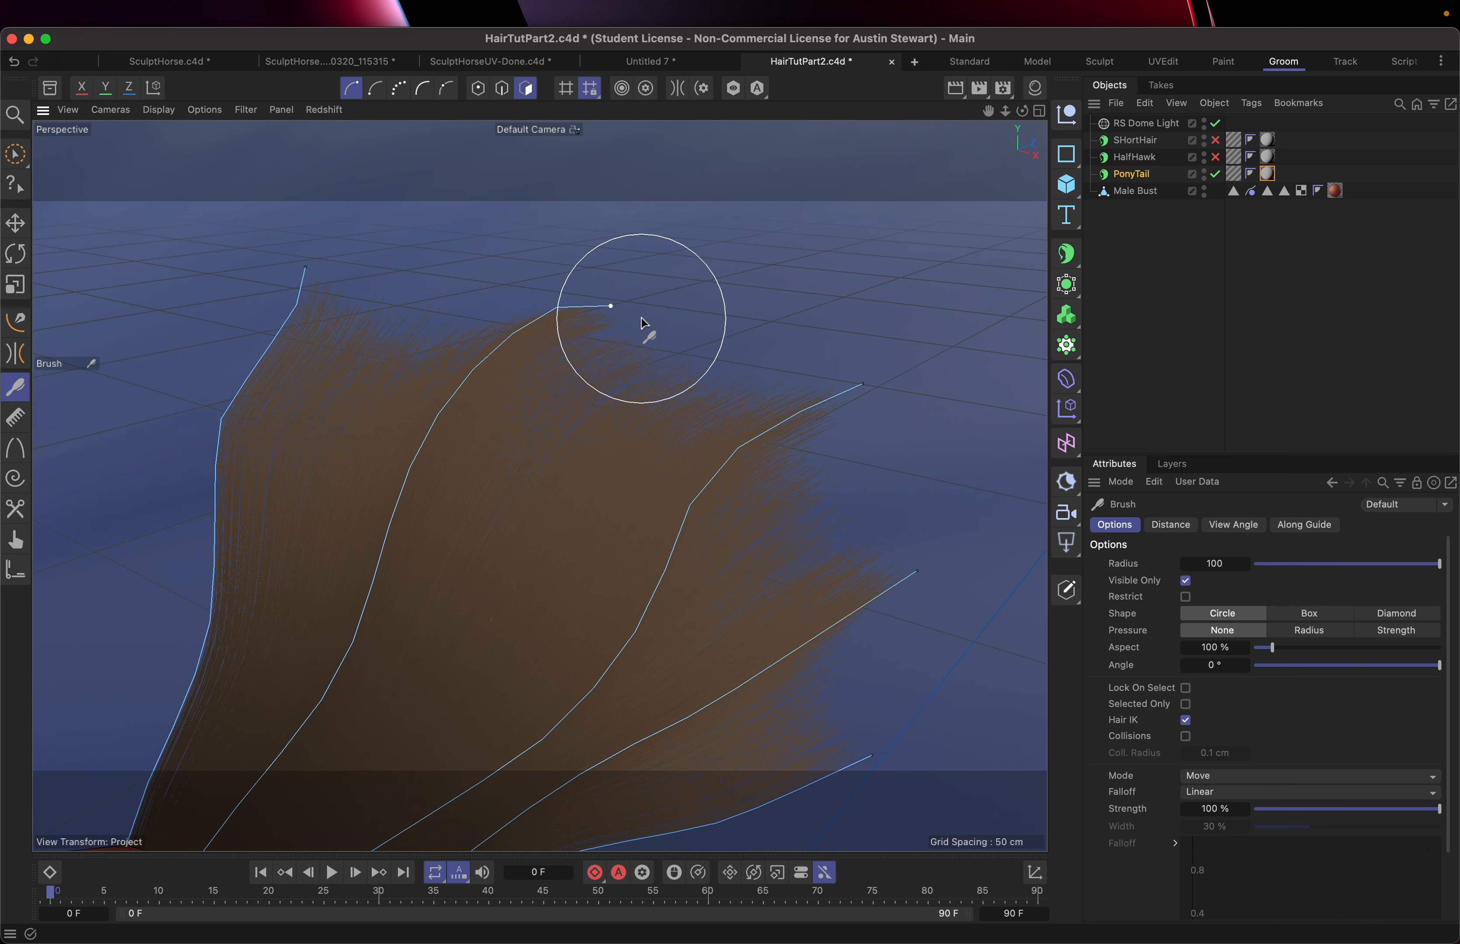
mouse_move(316, 274)
mouse_down()
mouse_move(371, 280)
mouse_move(416, 318)
mouse_up()
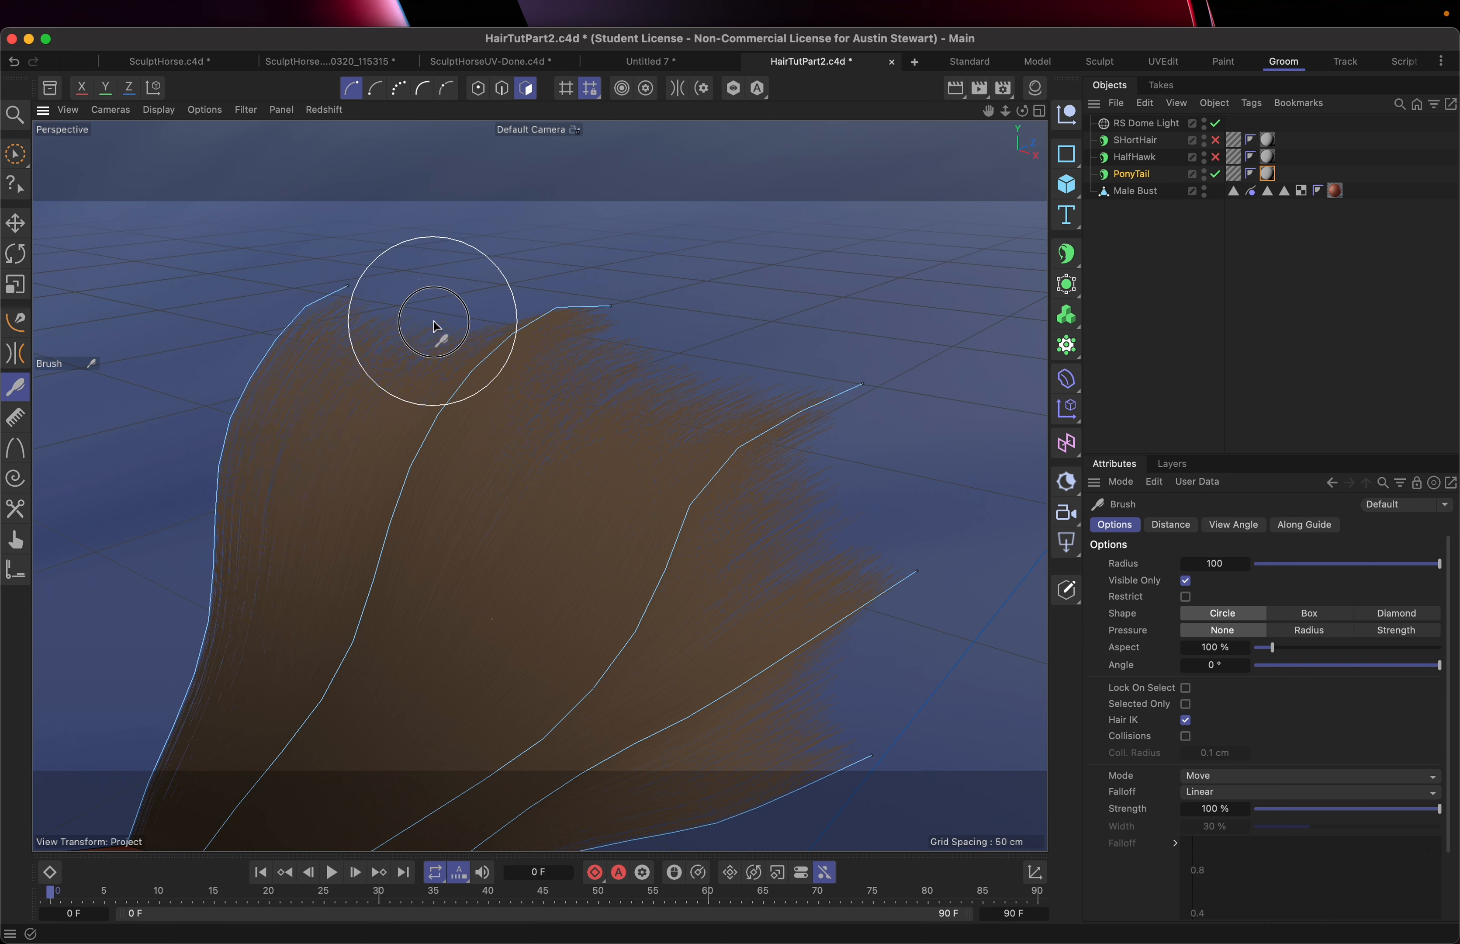
mouse_move(864, 388)
mouse_down()
mouse_move(790, 403)
mouse_move(859, 351)
mouse_up()
mouse_move(788, 471)
mouse_down()
mouse_move(623, 607)
mouse_move(831, 381)
mouse_move(870, 366)
mouse_move(814, 363)
mouse_move(860, 337)
mouse_move(703, 388)
mouse_move(635, 349)
mouse_move(685, 351)
mouse_up()
Brush the tip of the lowest ponytail guide outward and up, away from the bust's shoulder.
scroll(704, 385, down, 5)
scroll(702, 486, up, 8)
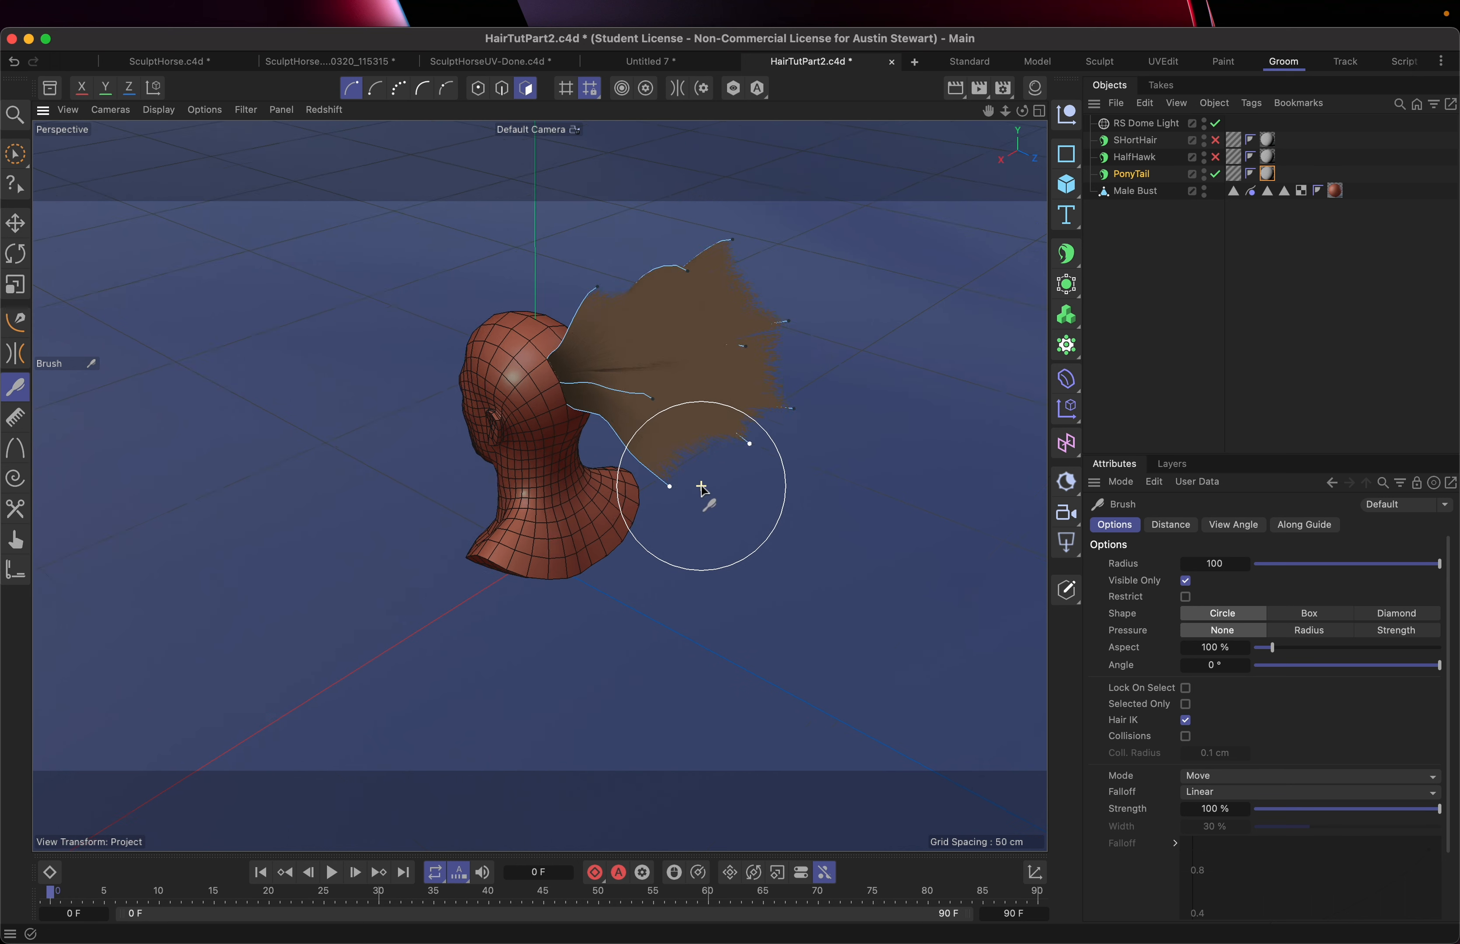
scroll(701, 486, down, 5)
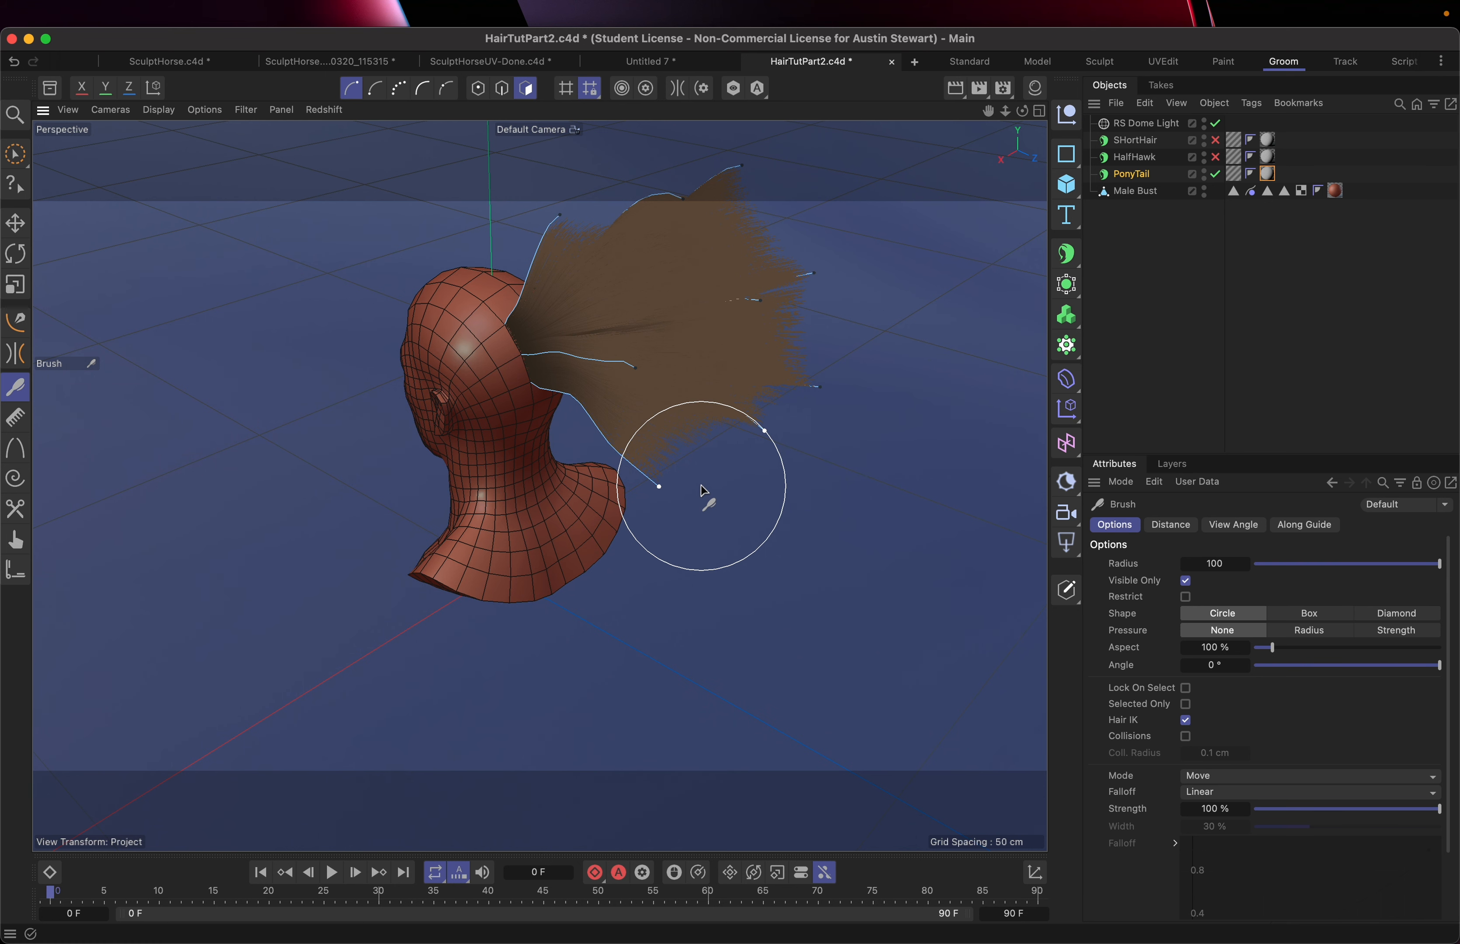
scroll(703, 492, up, 5)
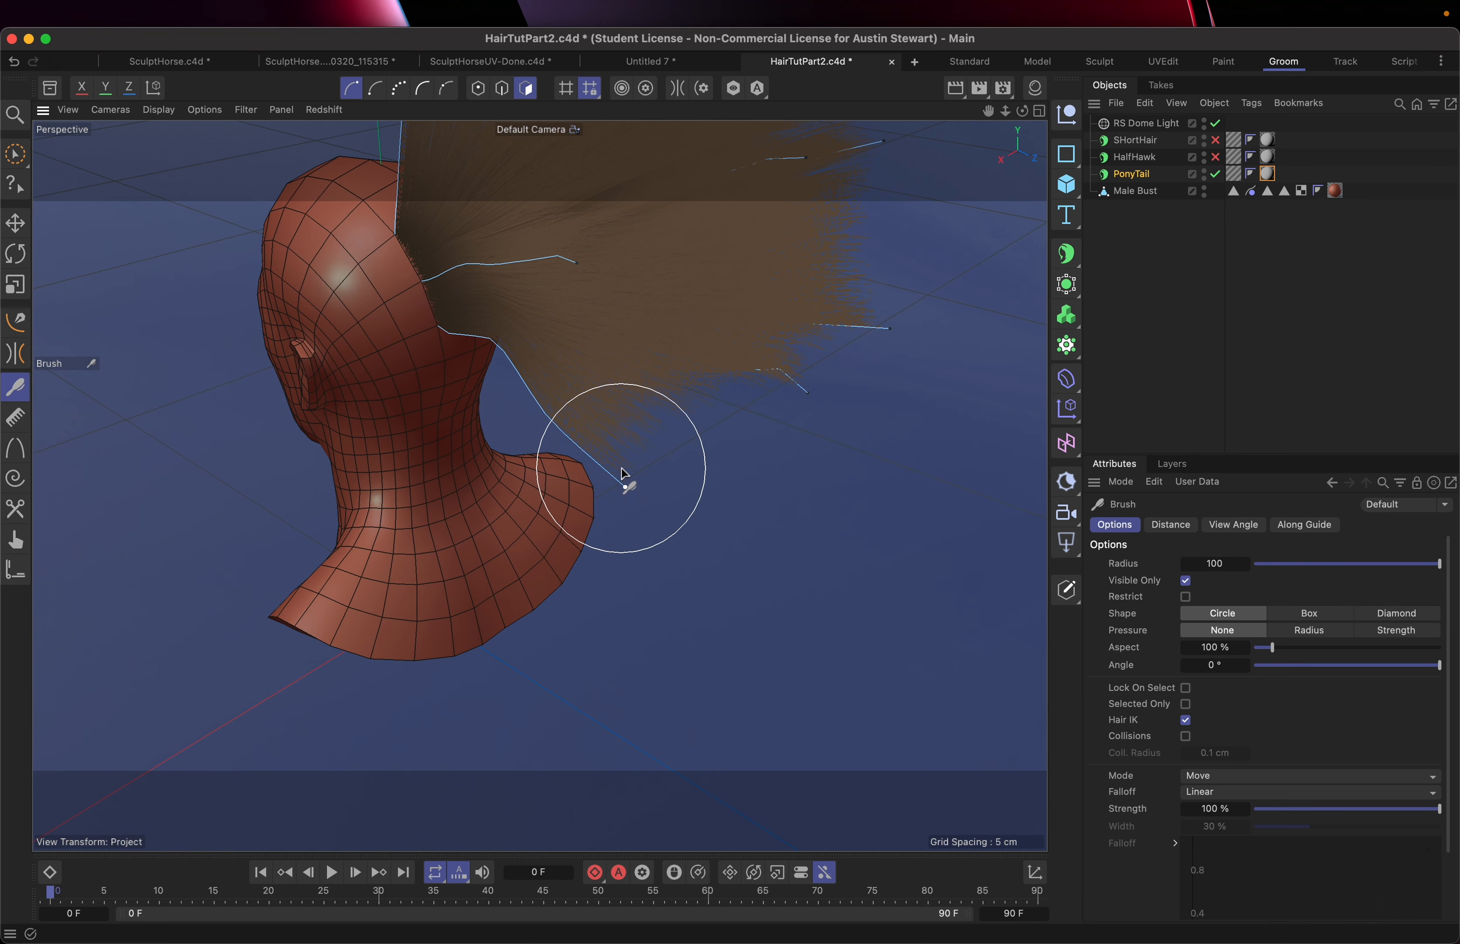
drag(624, 473, 652, 423)
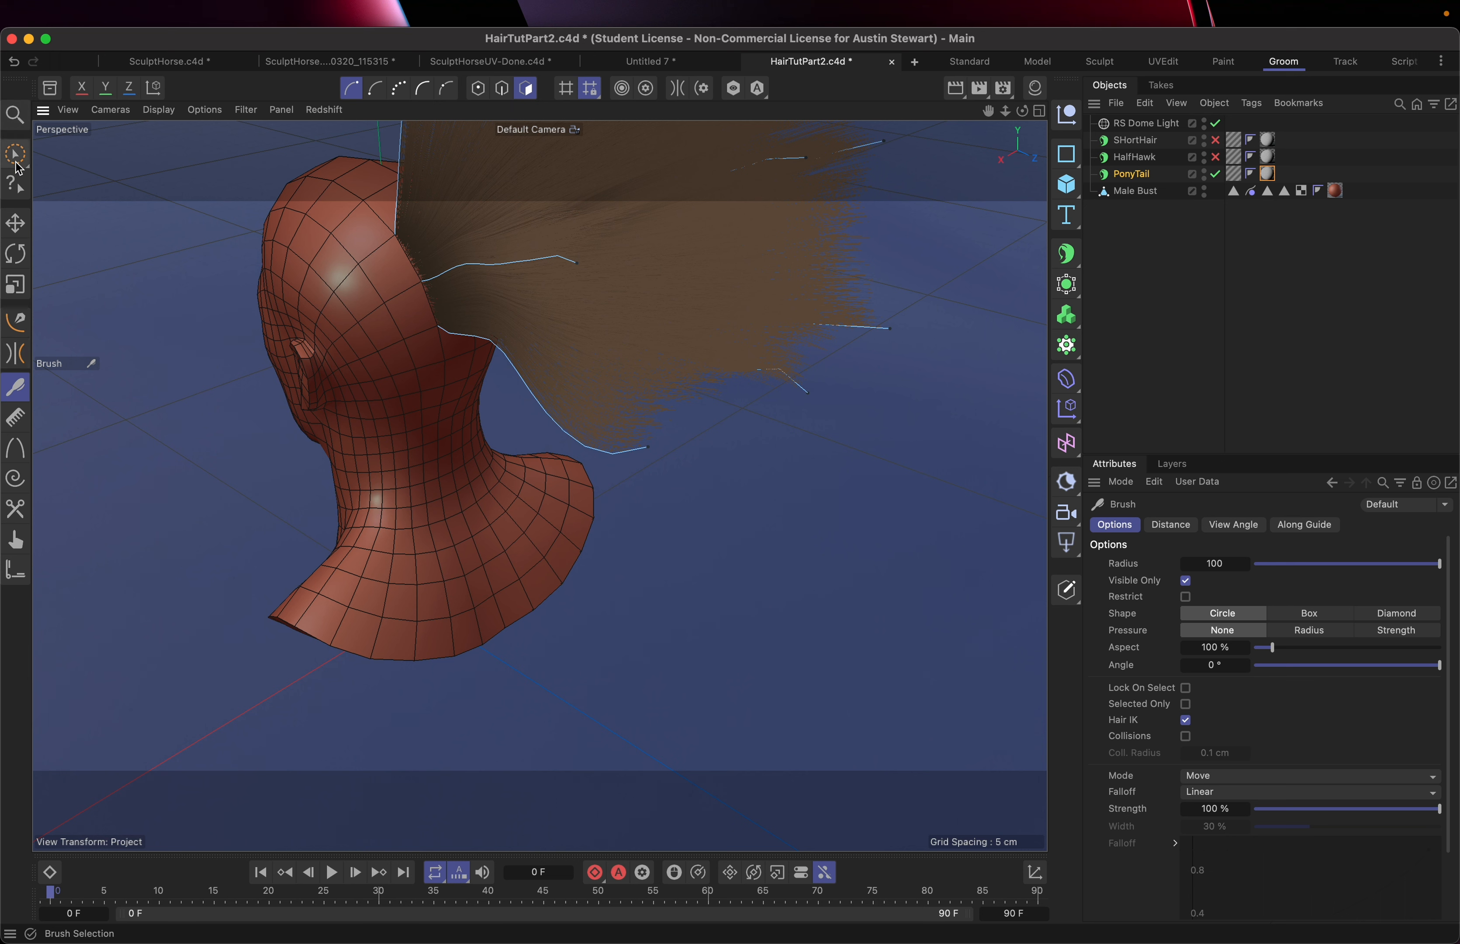
Raise the lowest guide's tip with the Move tool, and rotate that guide's selected points down toward the shoulder.
click(19, 167)
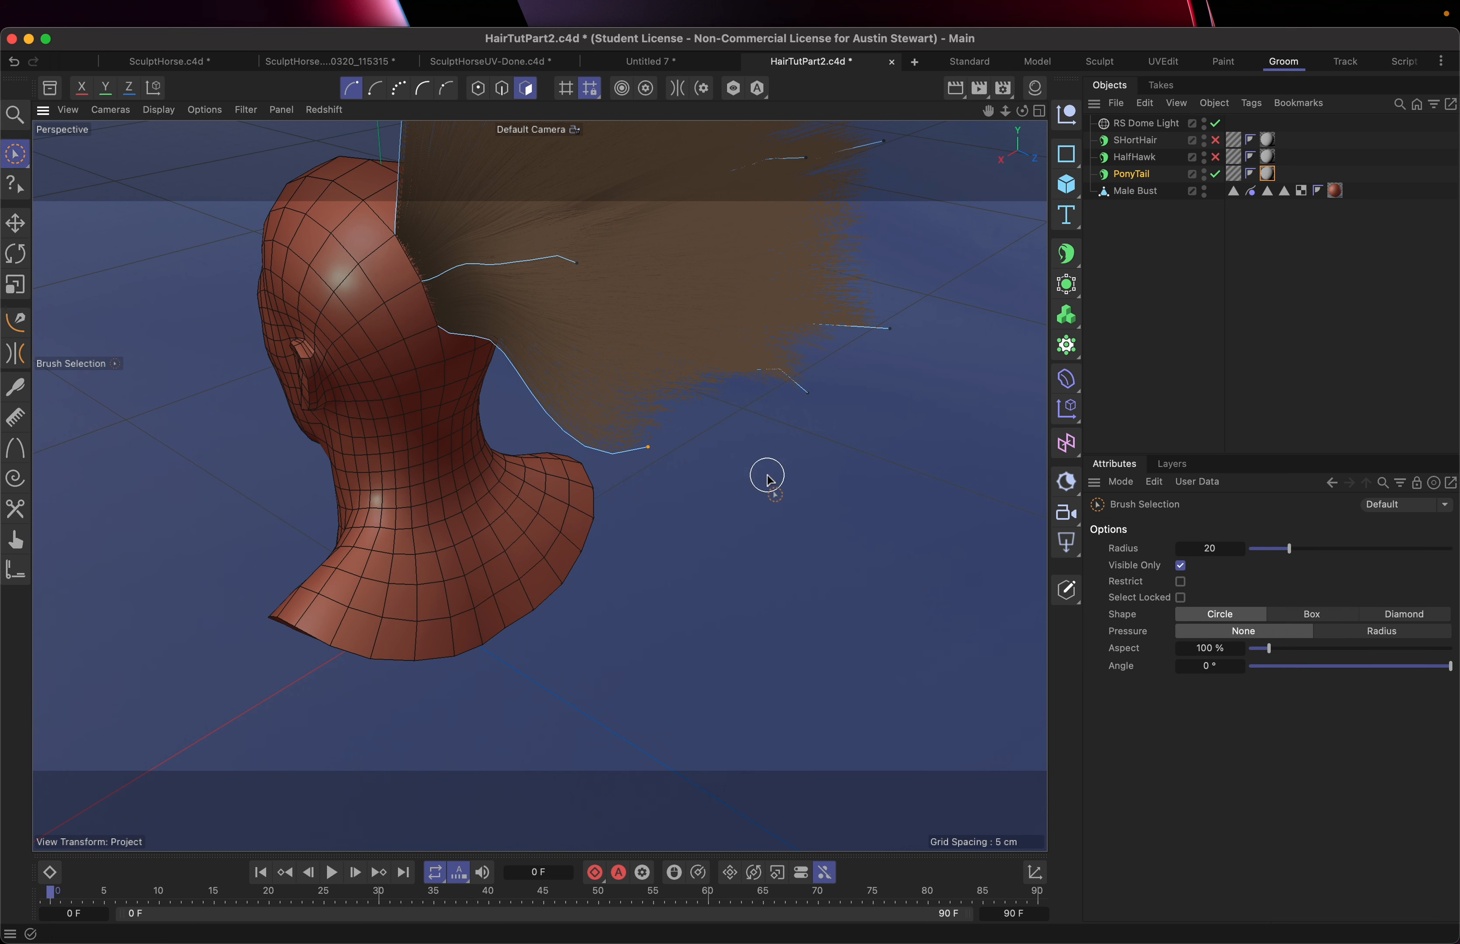
click(17, 226)
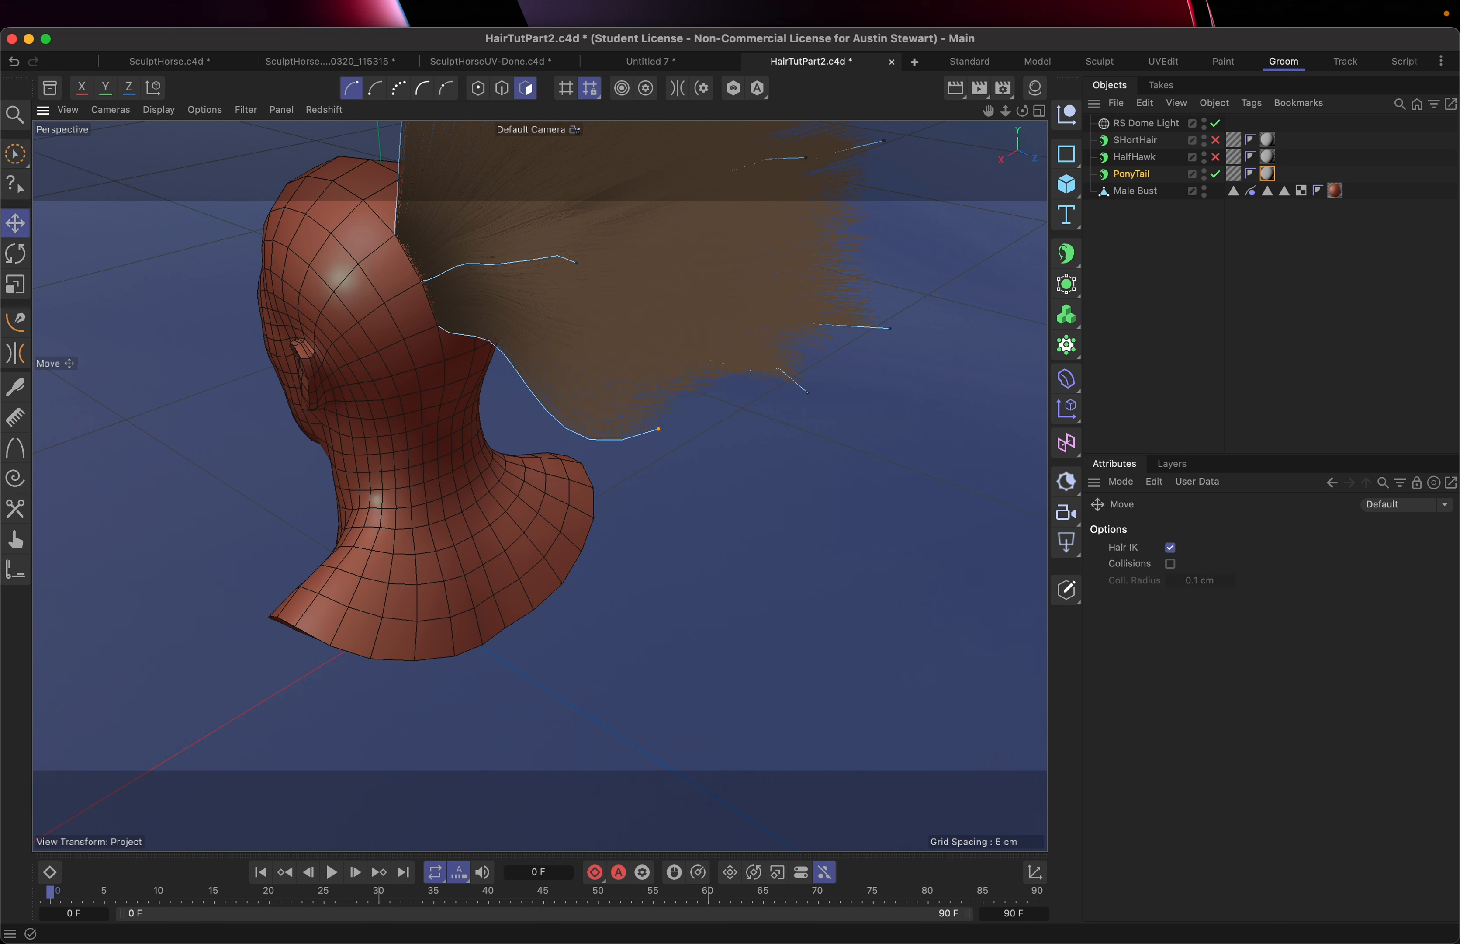
drag(681, 390, 684, 342)
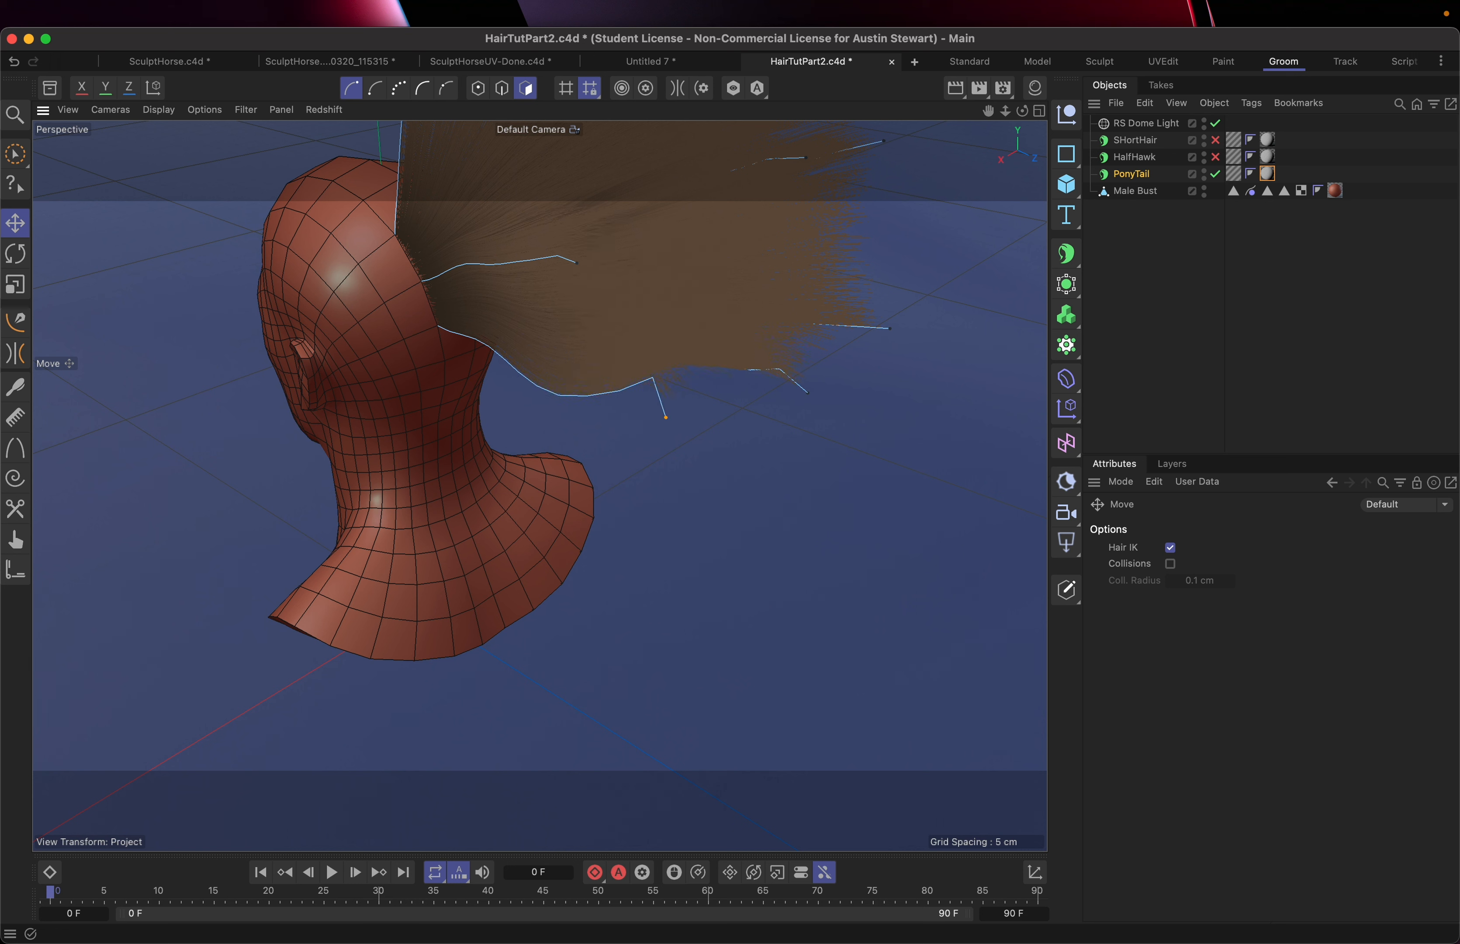
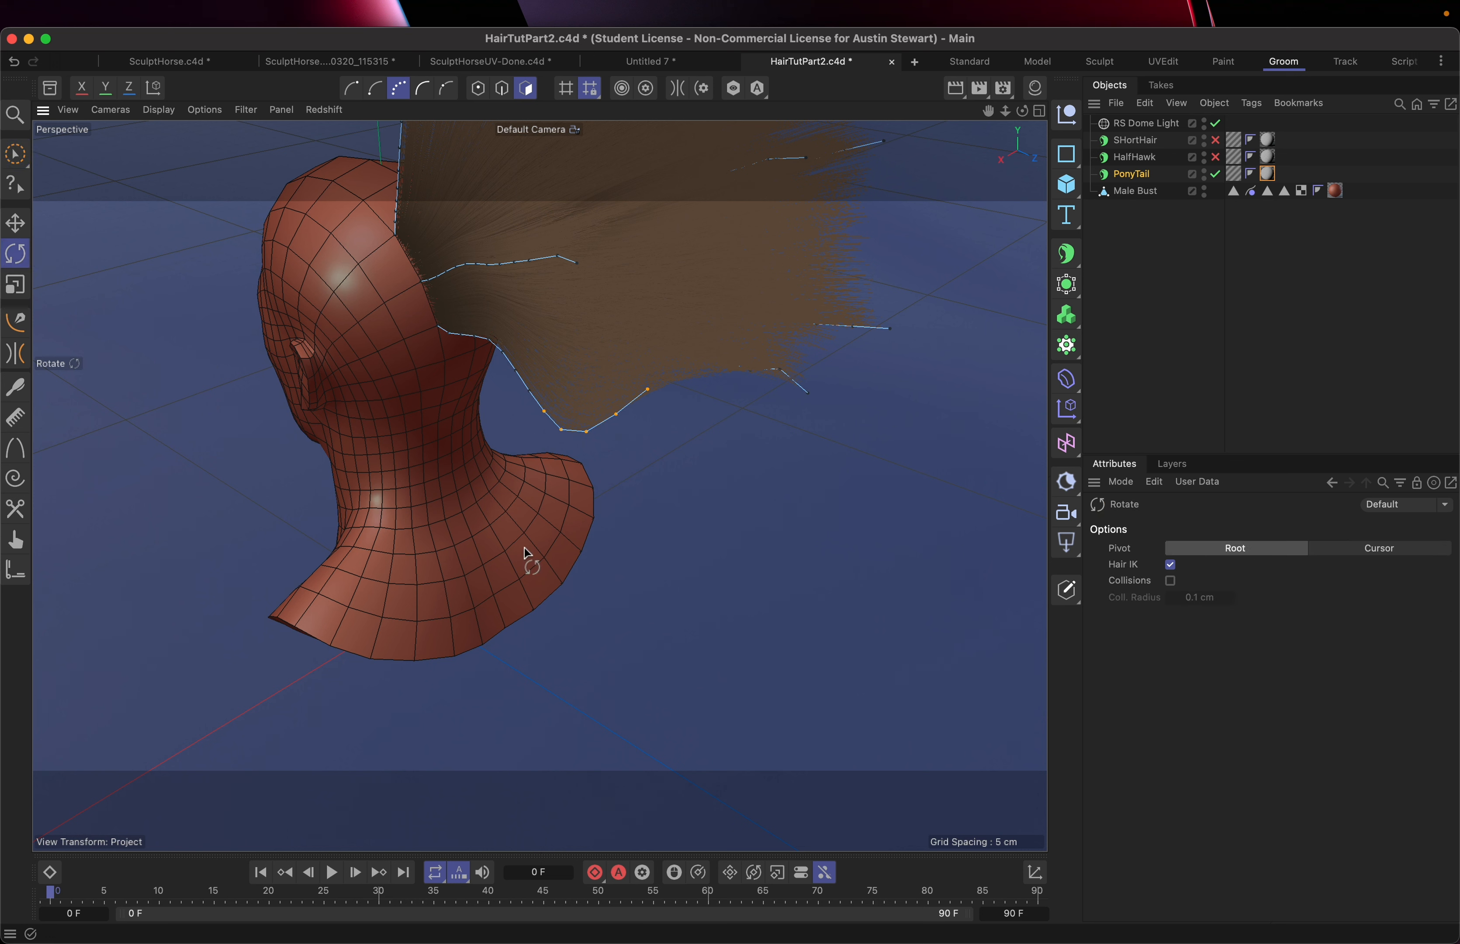
drag(647, 390, 556, 450)
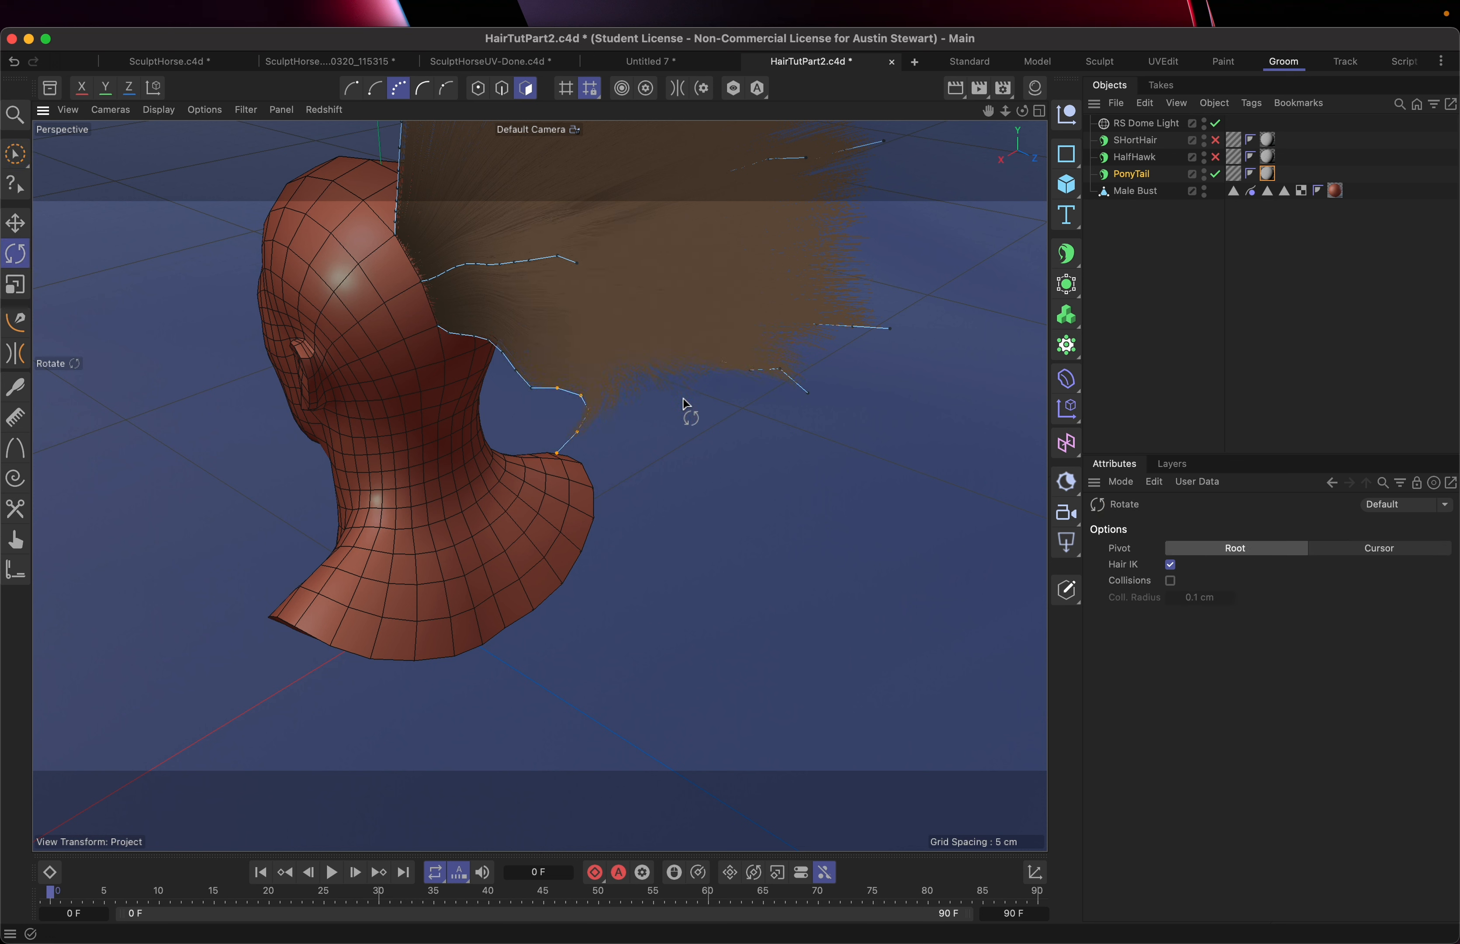
mouse_move(711, 423)
alt+mouse_down()
mouse_move(691, 358)
mouse_move(545, 311)
mouse_move(458, 340)
mouse_move(661, 302)
mouse_move(762, 380)
mouse_move(772, 413)
mouse_move(994, 414)
mouse_move(847, 378)
mouse_move(704, 391)
mouse_move(702, 416)
alt+mouse_up()
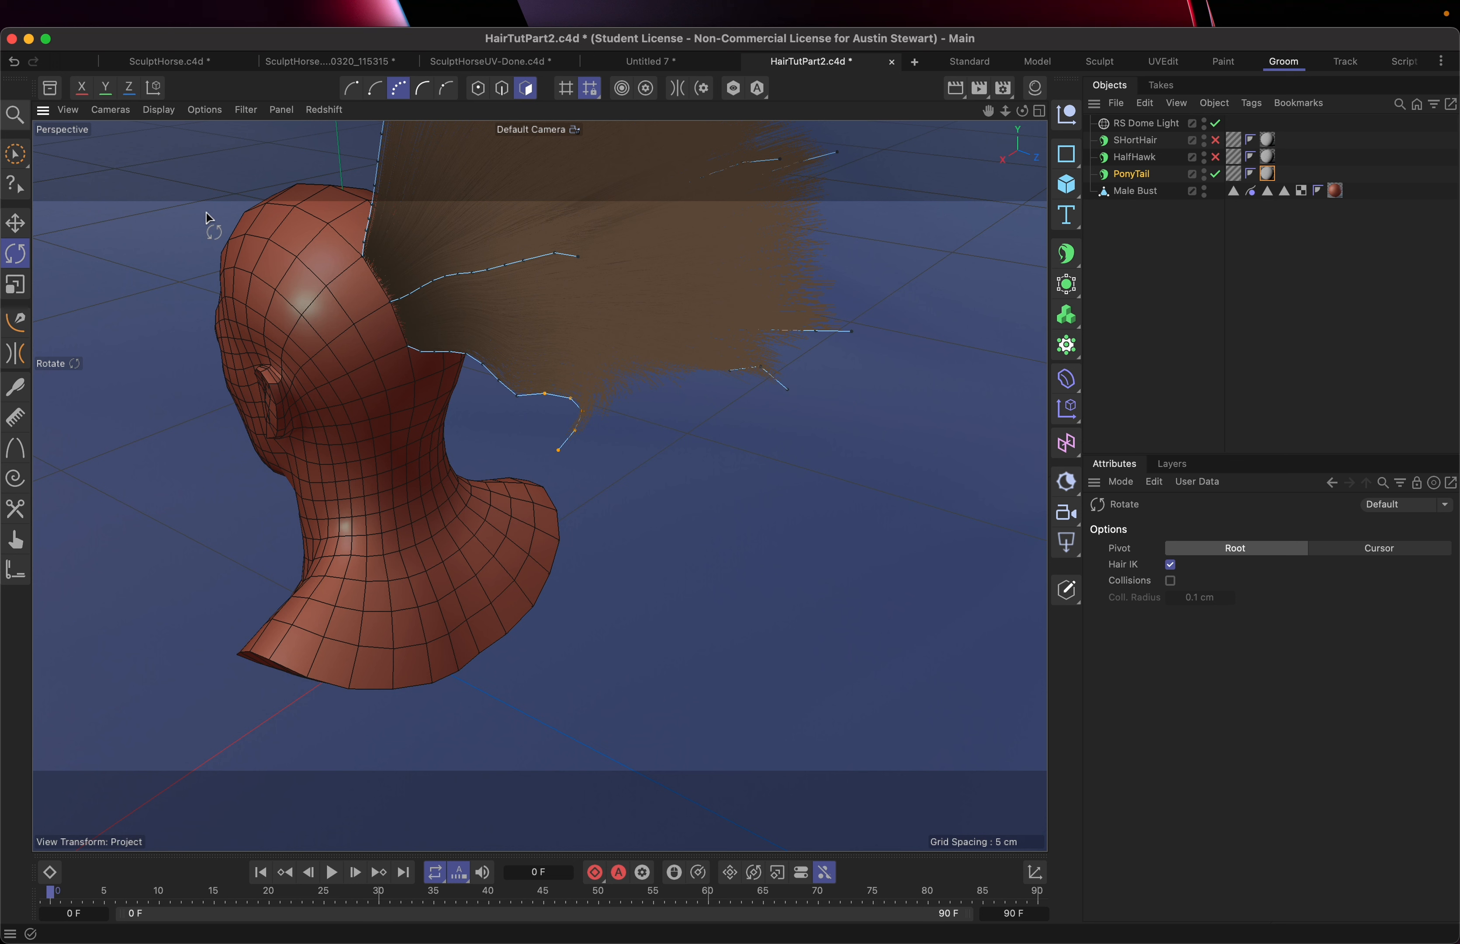
Detach the Hair Selection commands as a floating palette and place it over the viewport beside the ponytail.
mouse_move(694, 6)
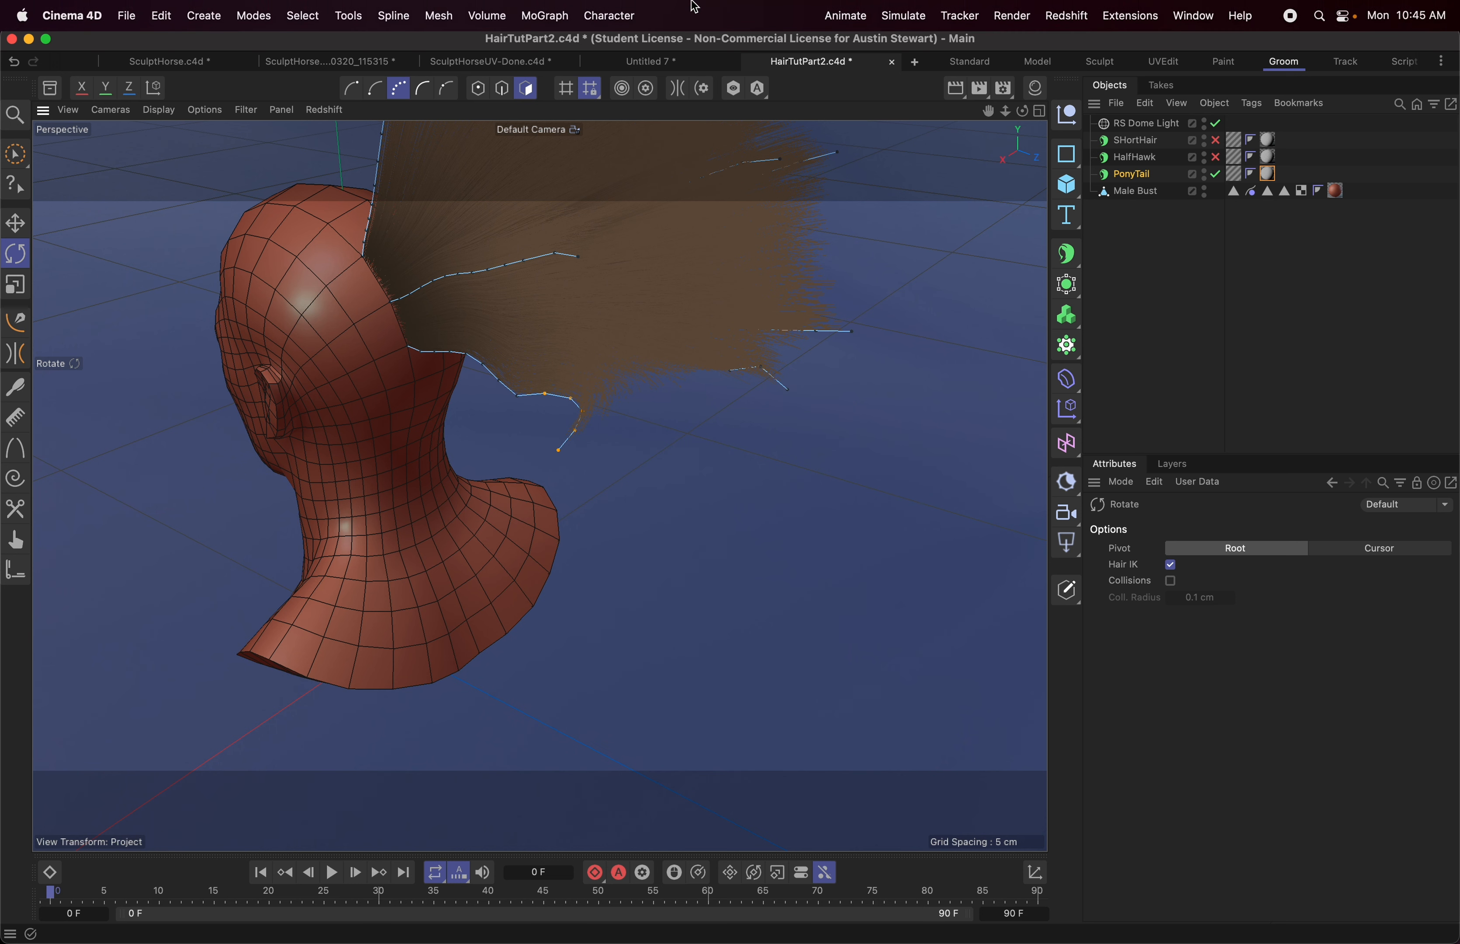
click(929, 17)
mouse_move(937, 316)
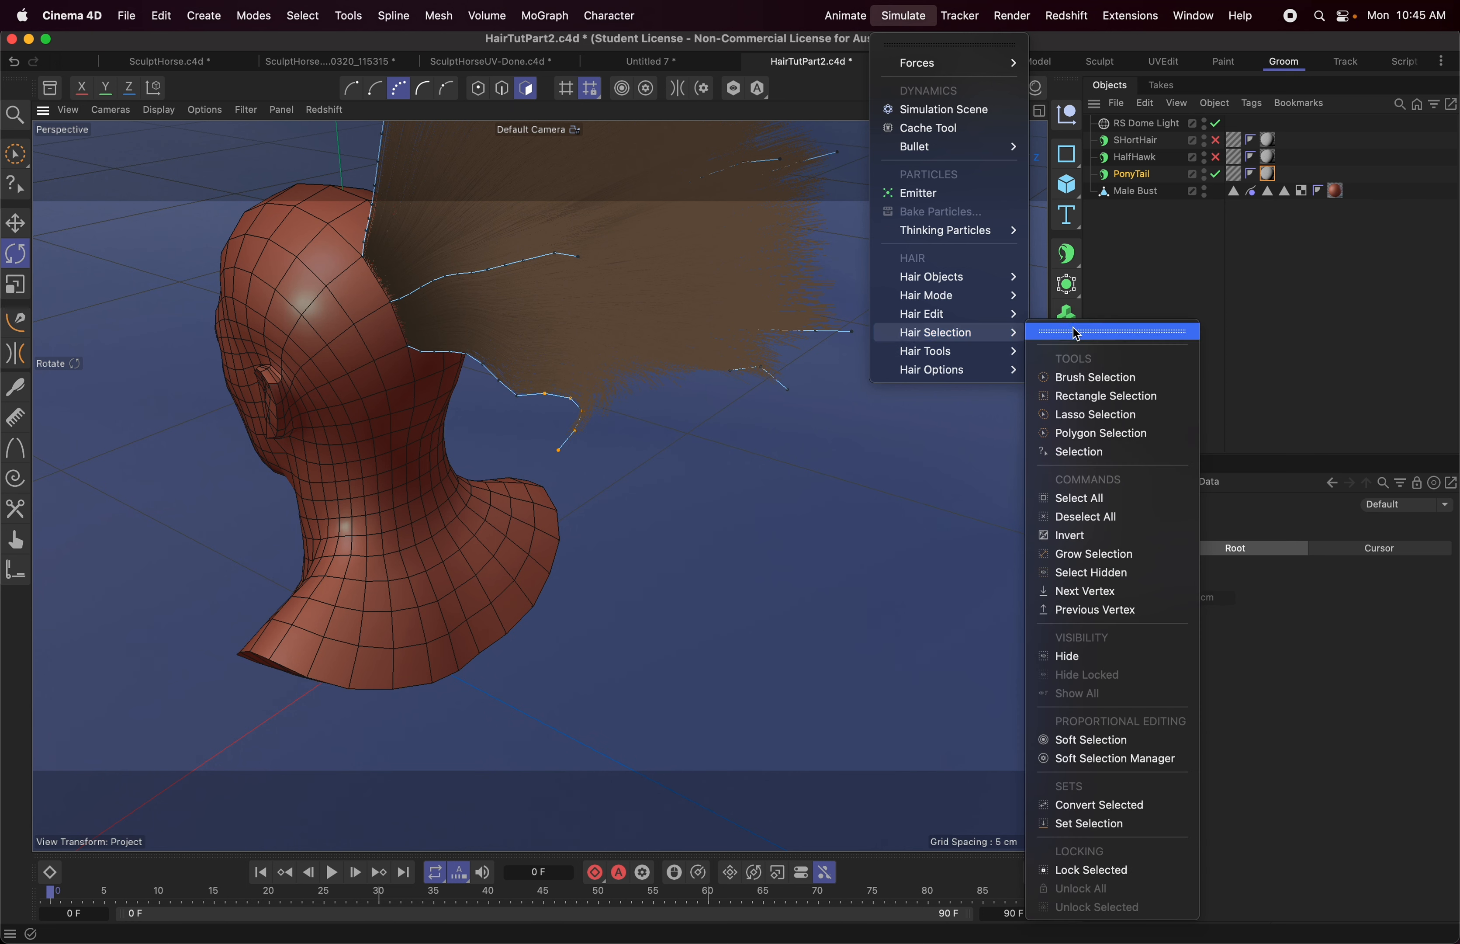
click(1109, 333)
drag(1099, 323, 992, 193)
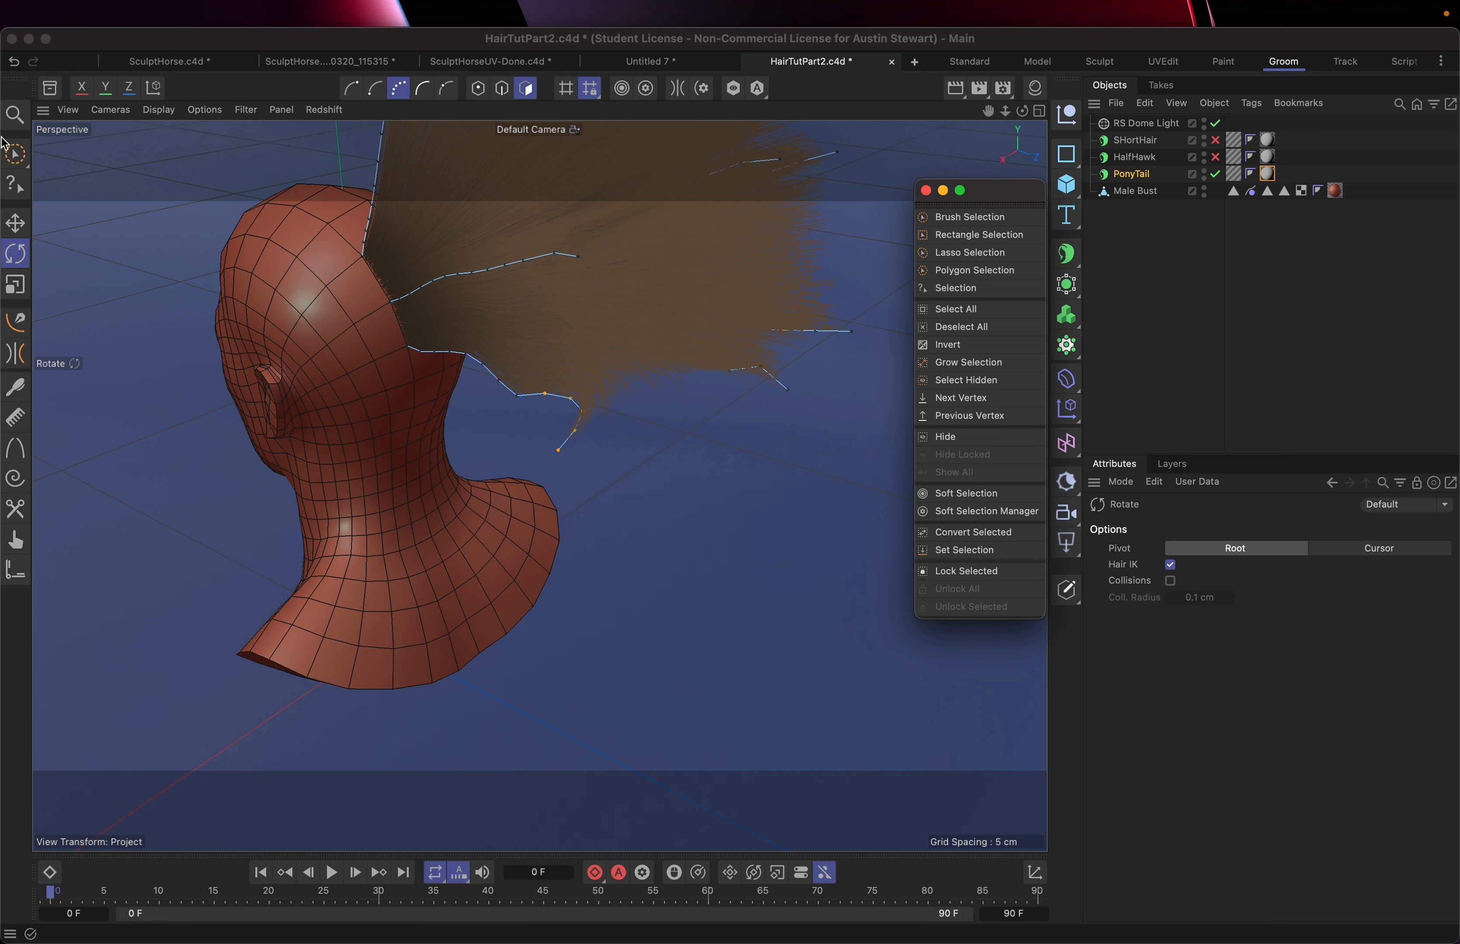
Brush-select a point on the lowest guide, switch to Vertices mode, and shift the selection with Next Vertex and Previous Vertex.
click(15, 157)
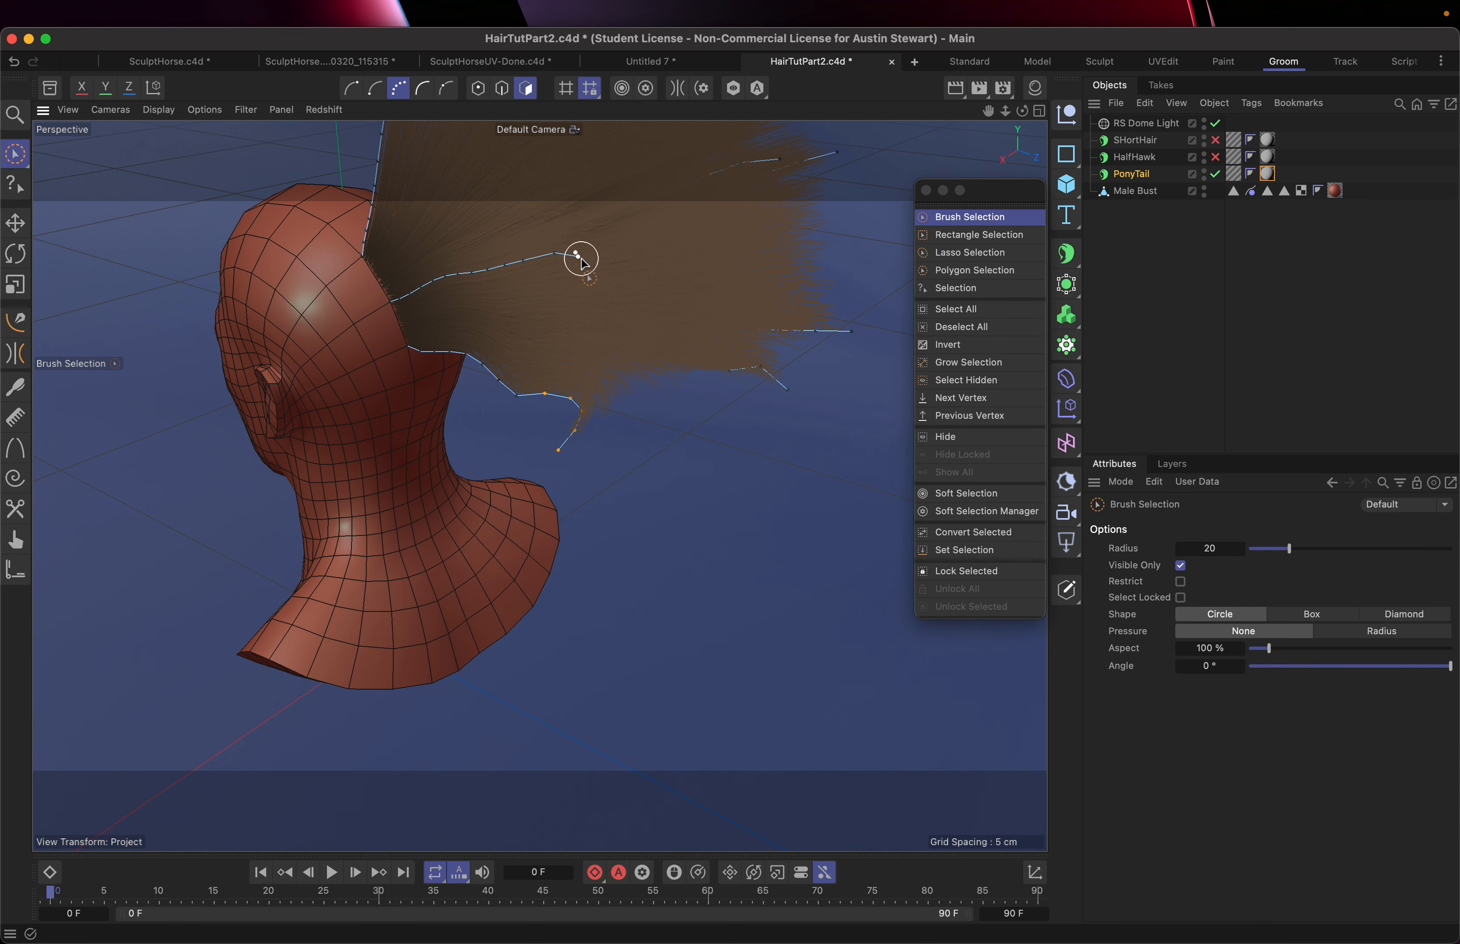
click(519, 403)
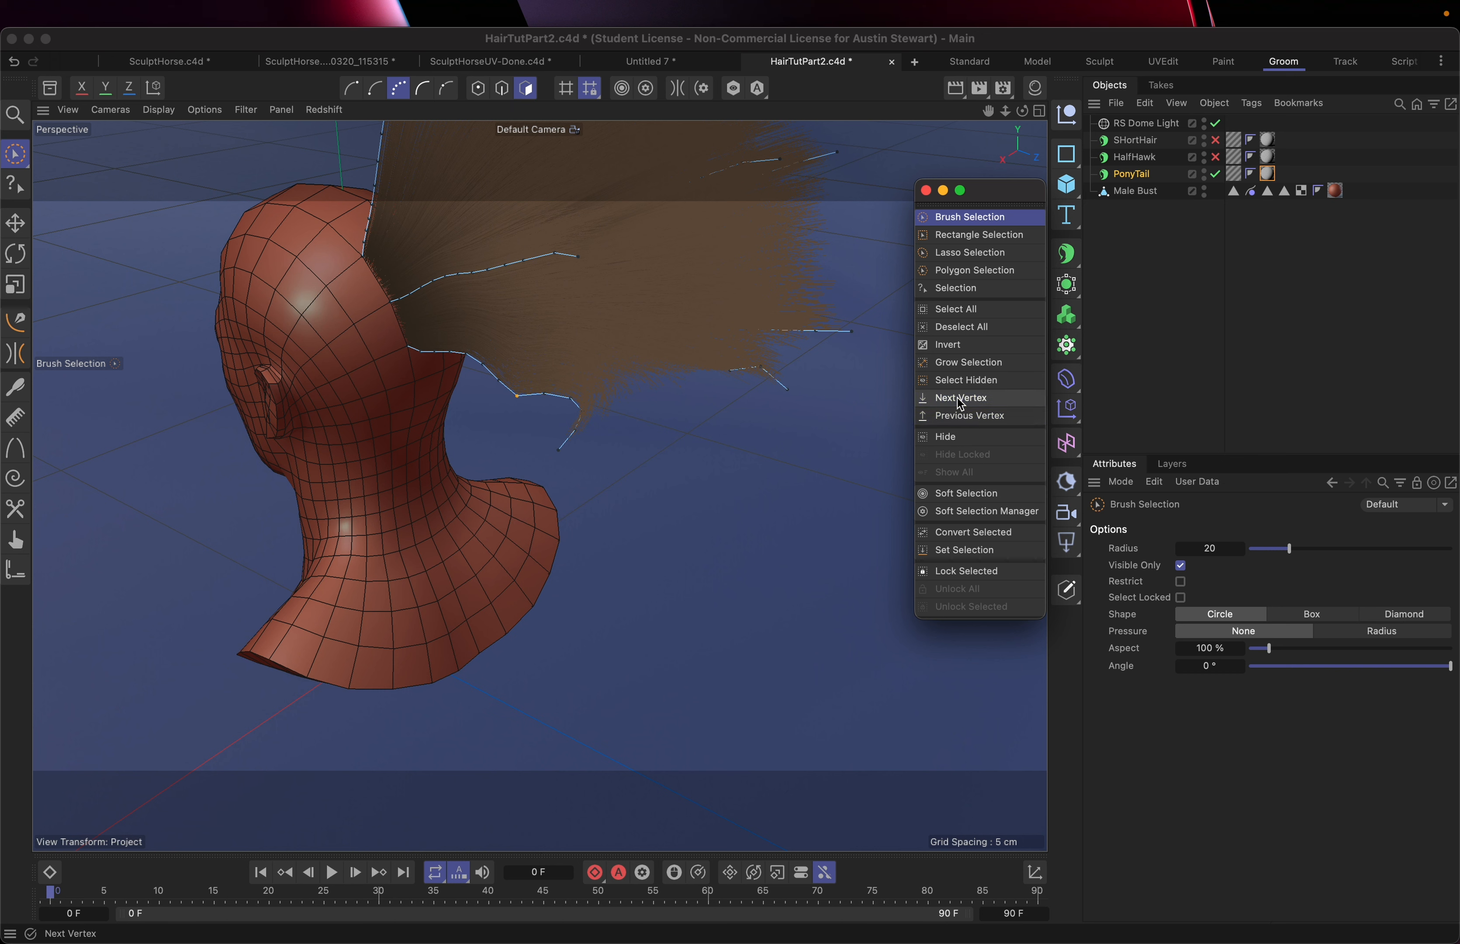
click(446, 88)
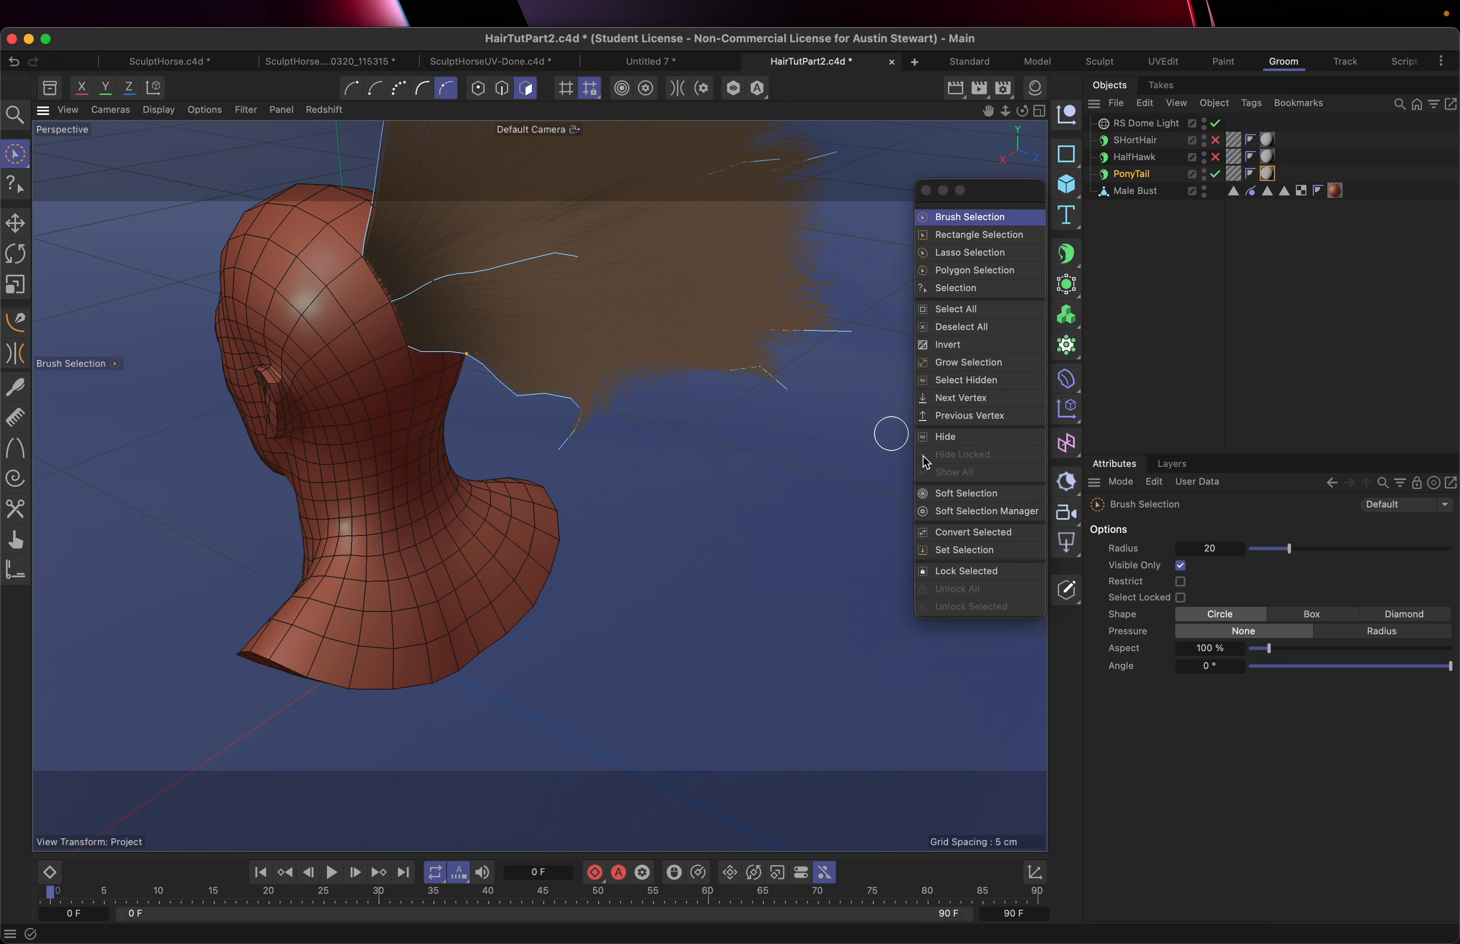
click(985, 401)
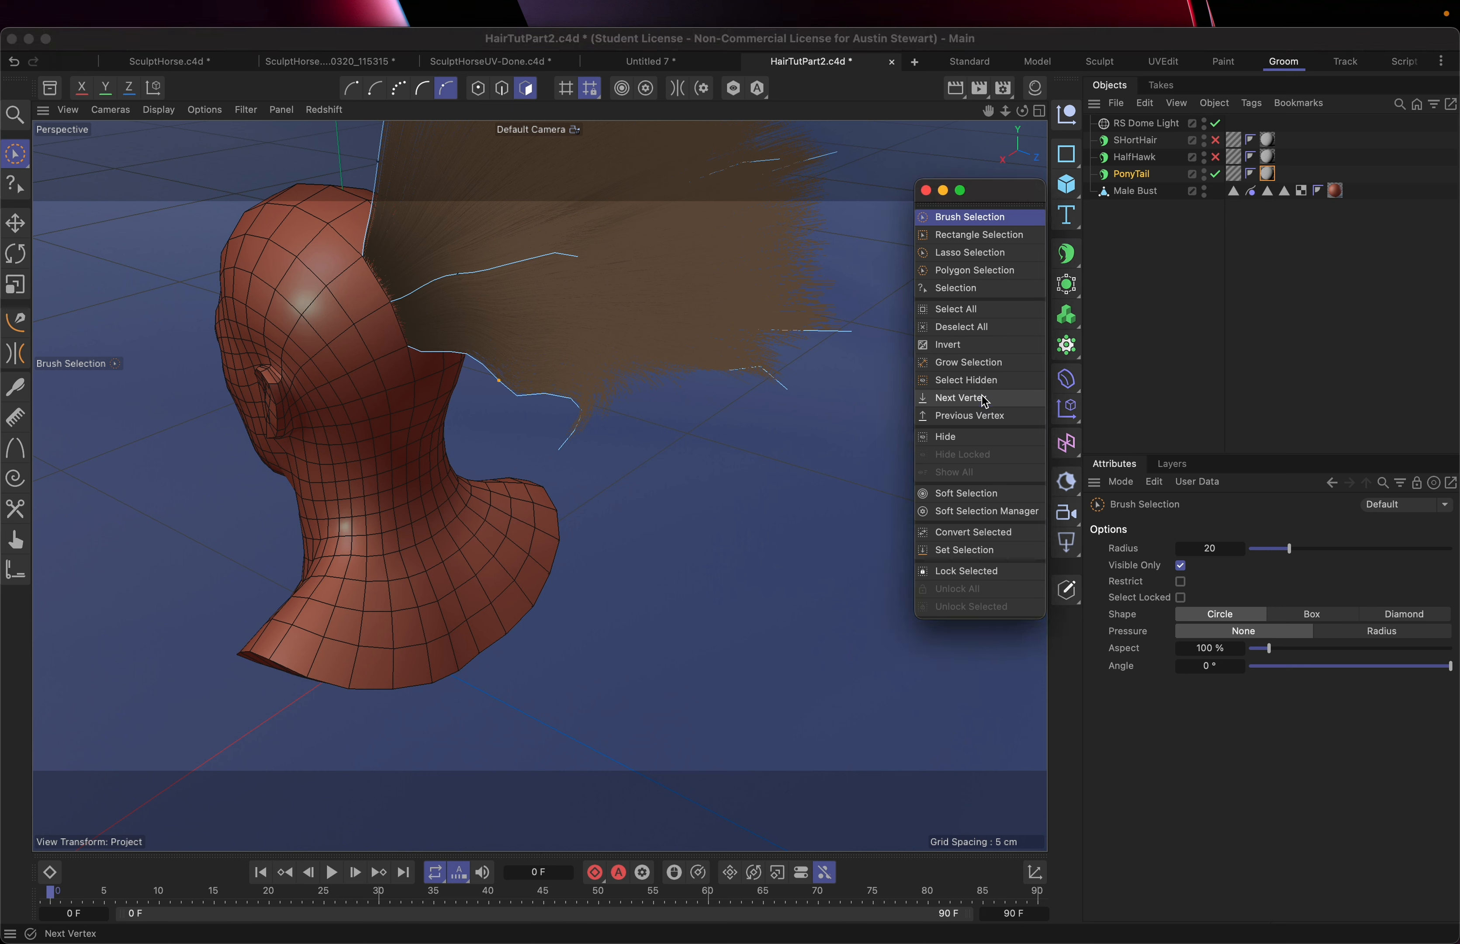
click(985, 401)
click(981, 419)
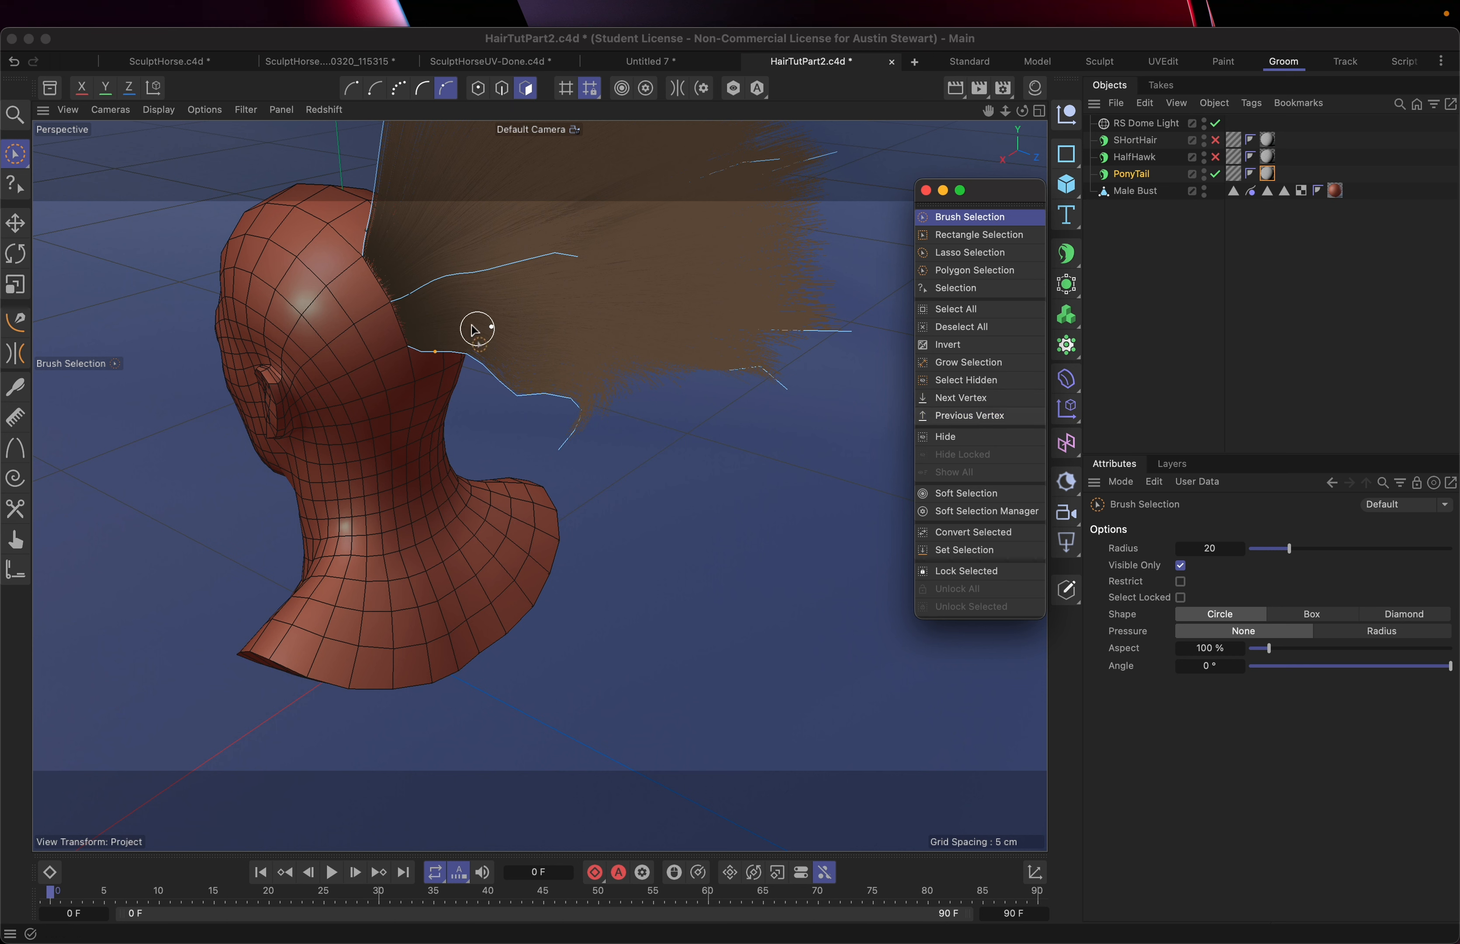
Brush-select the vertices near the roots of the ponytail guides and advance the selection three vertices toward the tips.
mouse_move(362, 232)
mouse_down()
mouse_move(426, 332)
mouse_move(524, 375)
mouse_up()
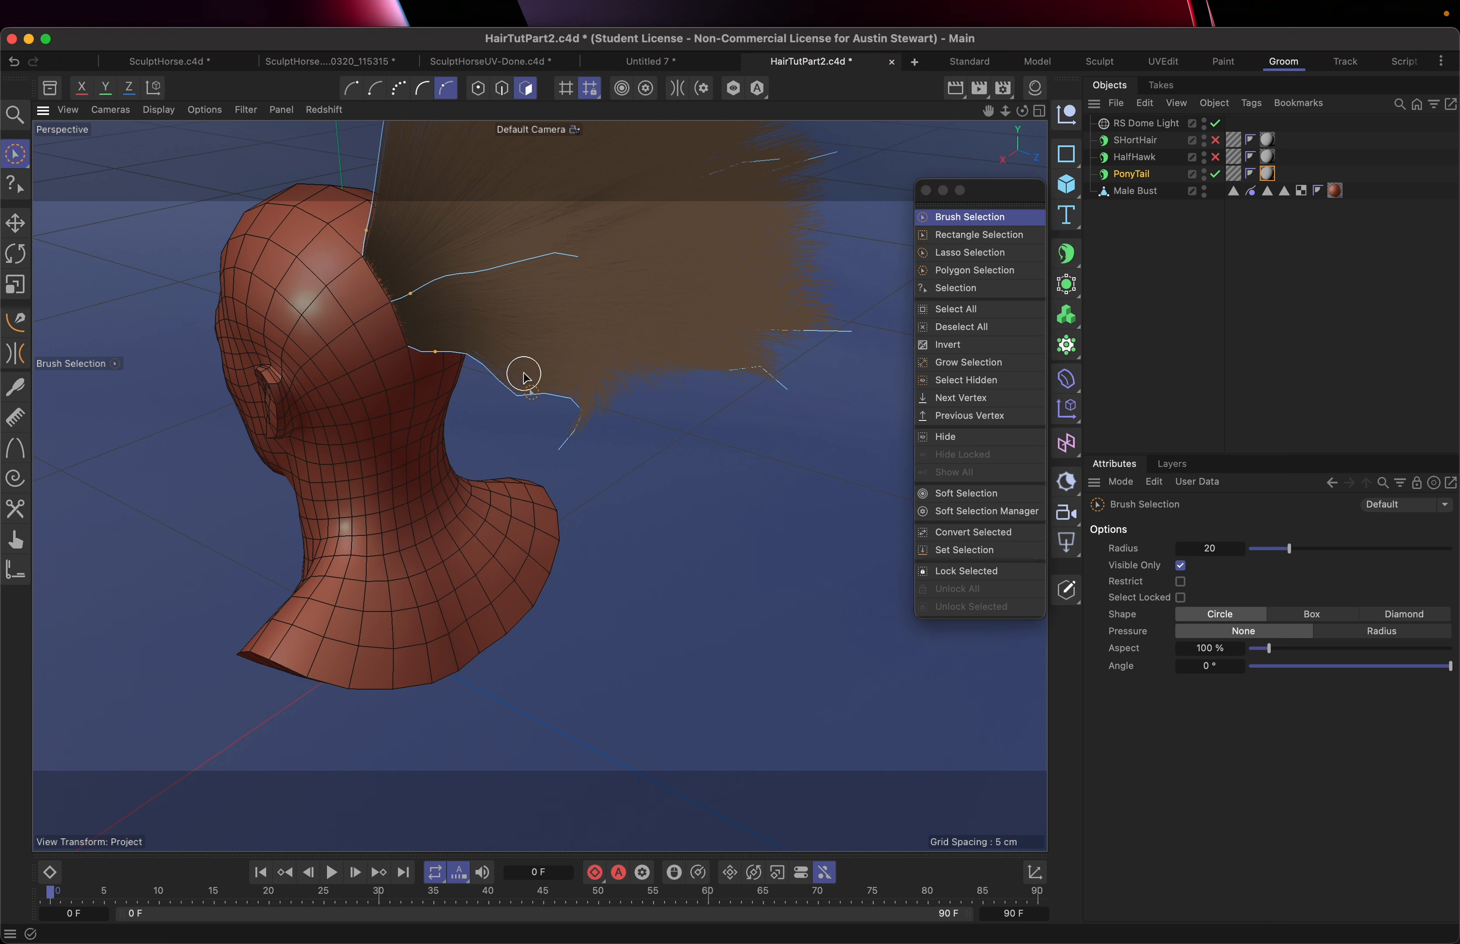
mouse_move(518, 309)
alt+mouse_down()
mouse_move(401, 243)
mouse_move(371, 199)
mouse_move(268, 252)
mouse_move(222, 336)
alt+mouse_up()
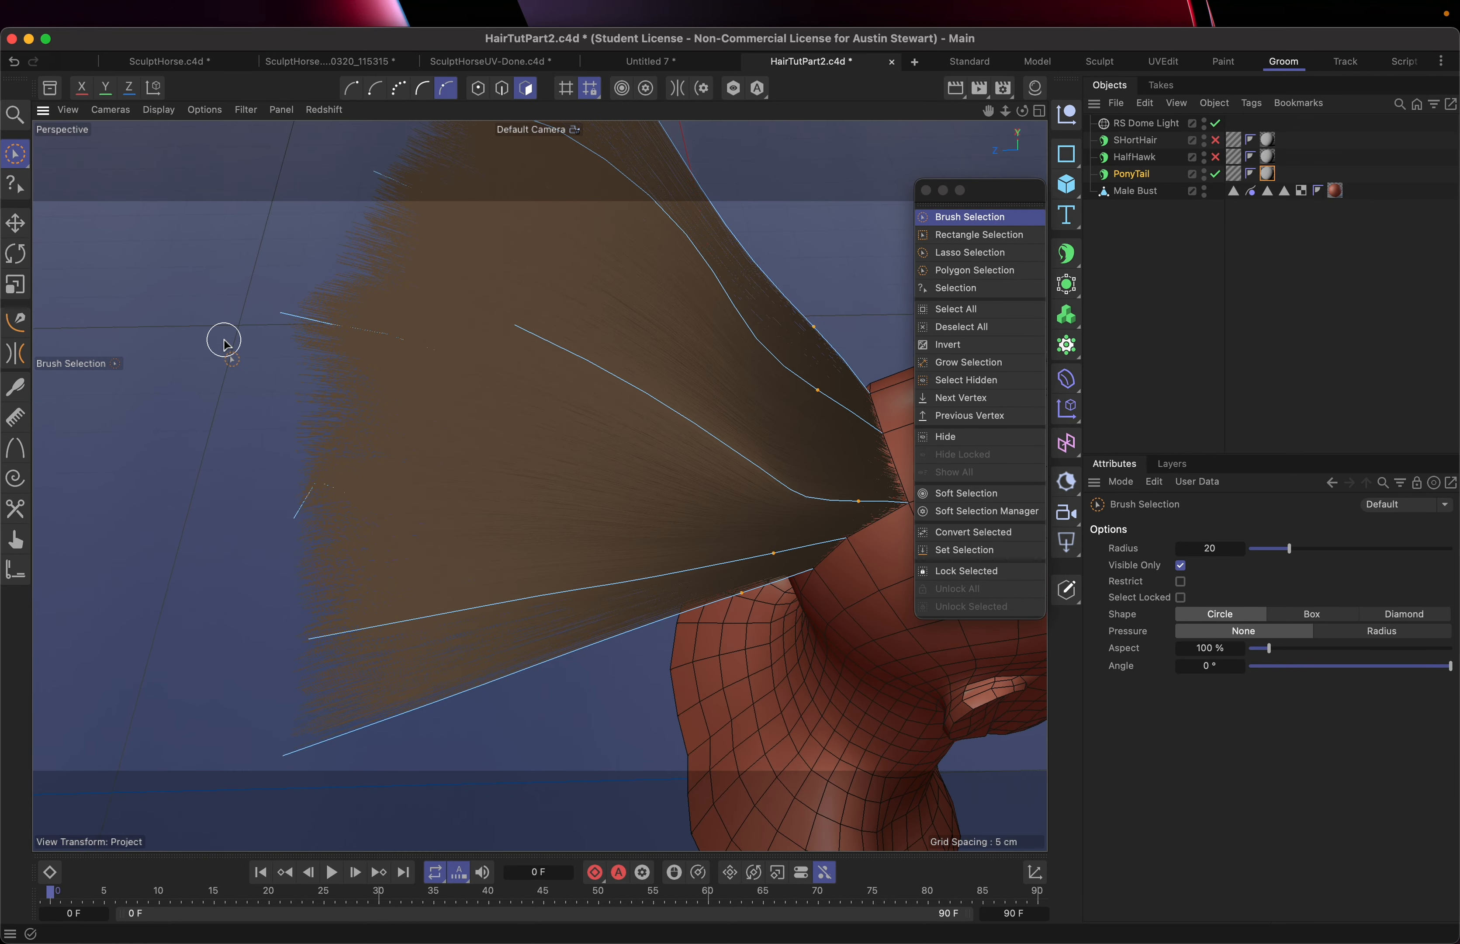
click(968, 403)
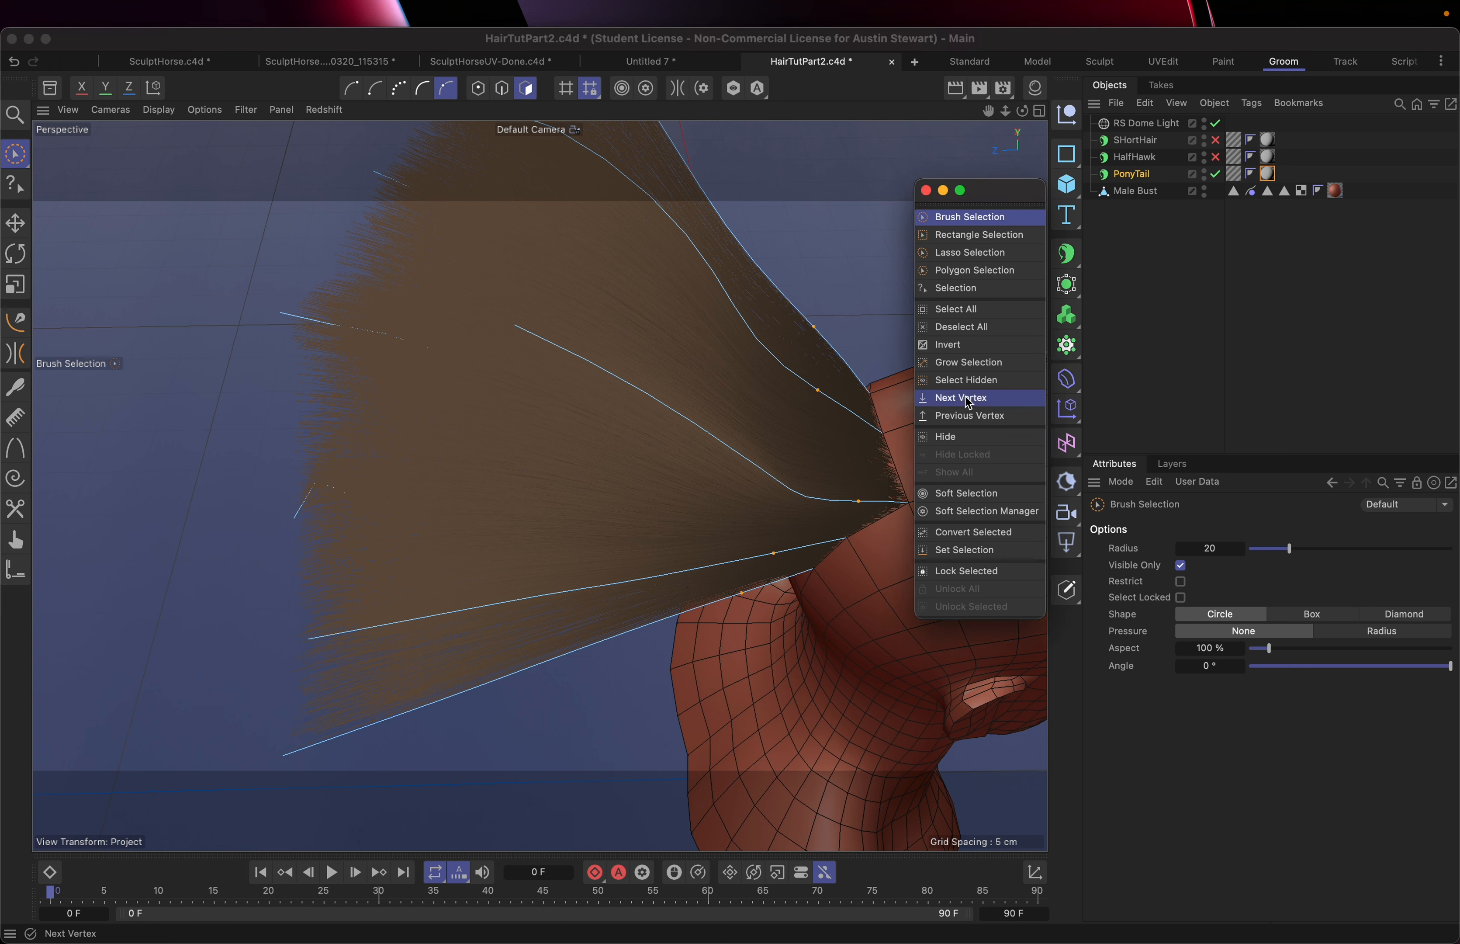
click(969, 403)
click(969, 403)
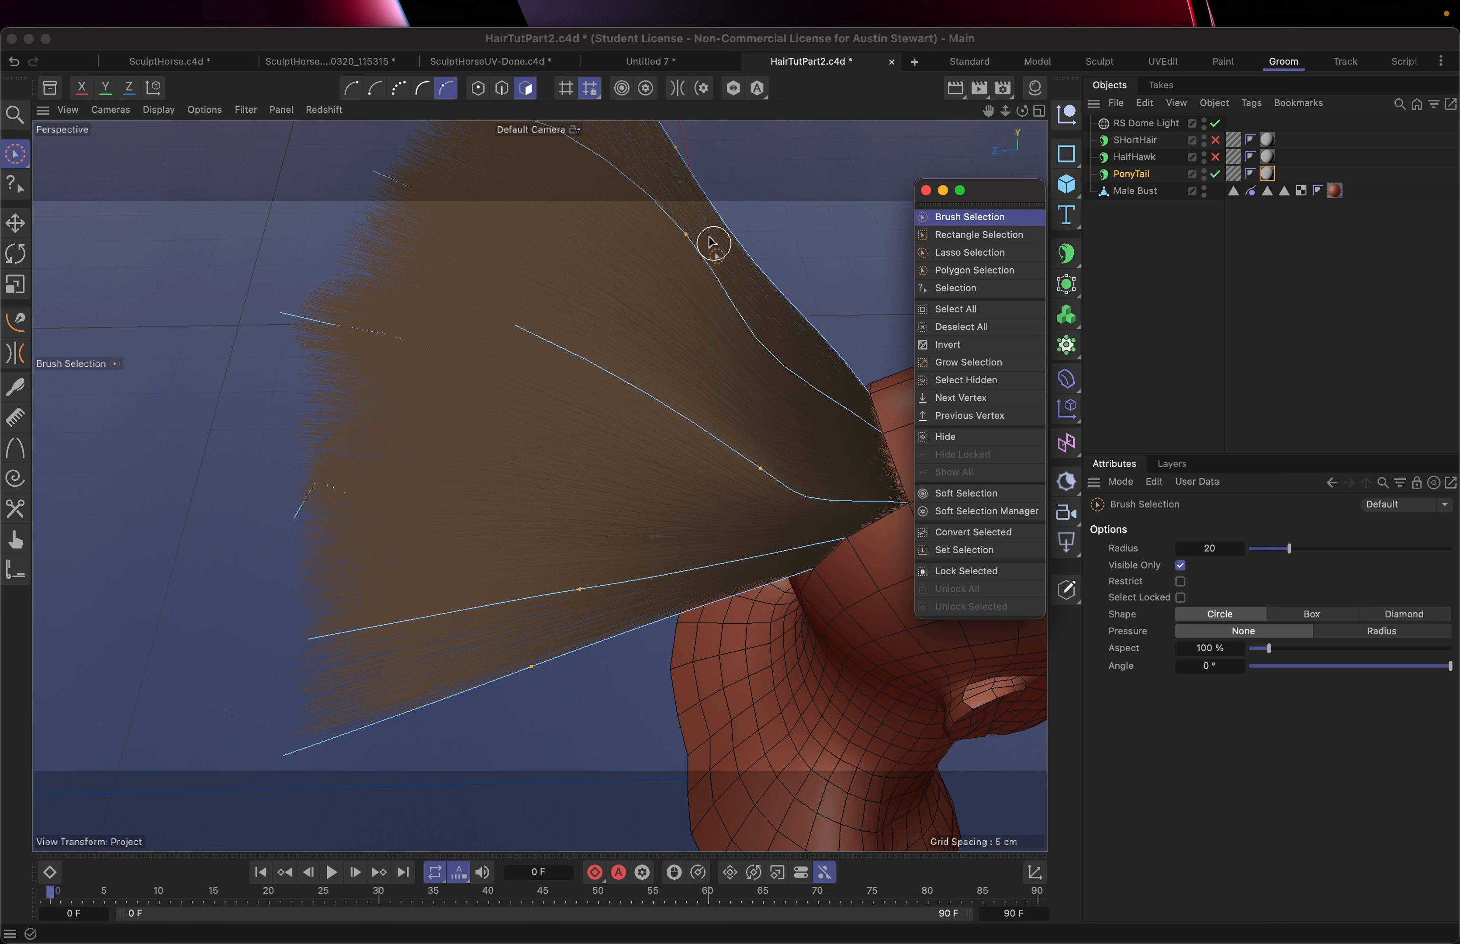
Try scaling the selected guide vertices along World to about 82.5%, and undo the scaling.
click(16, 286)
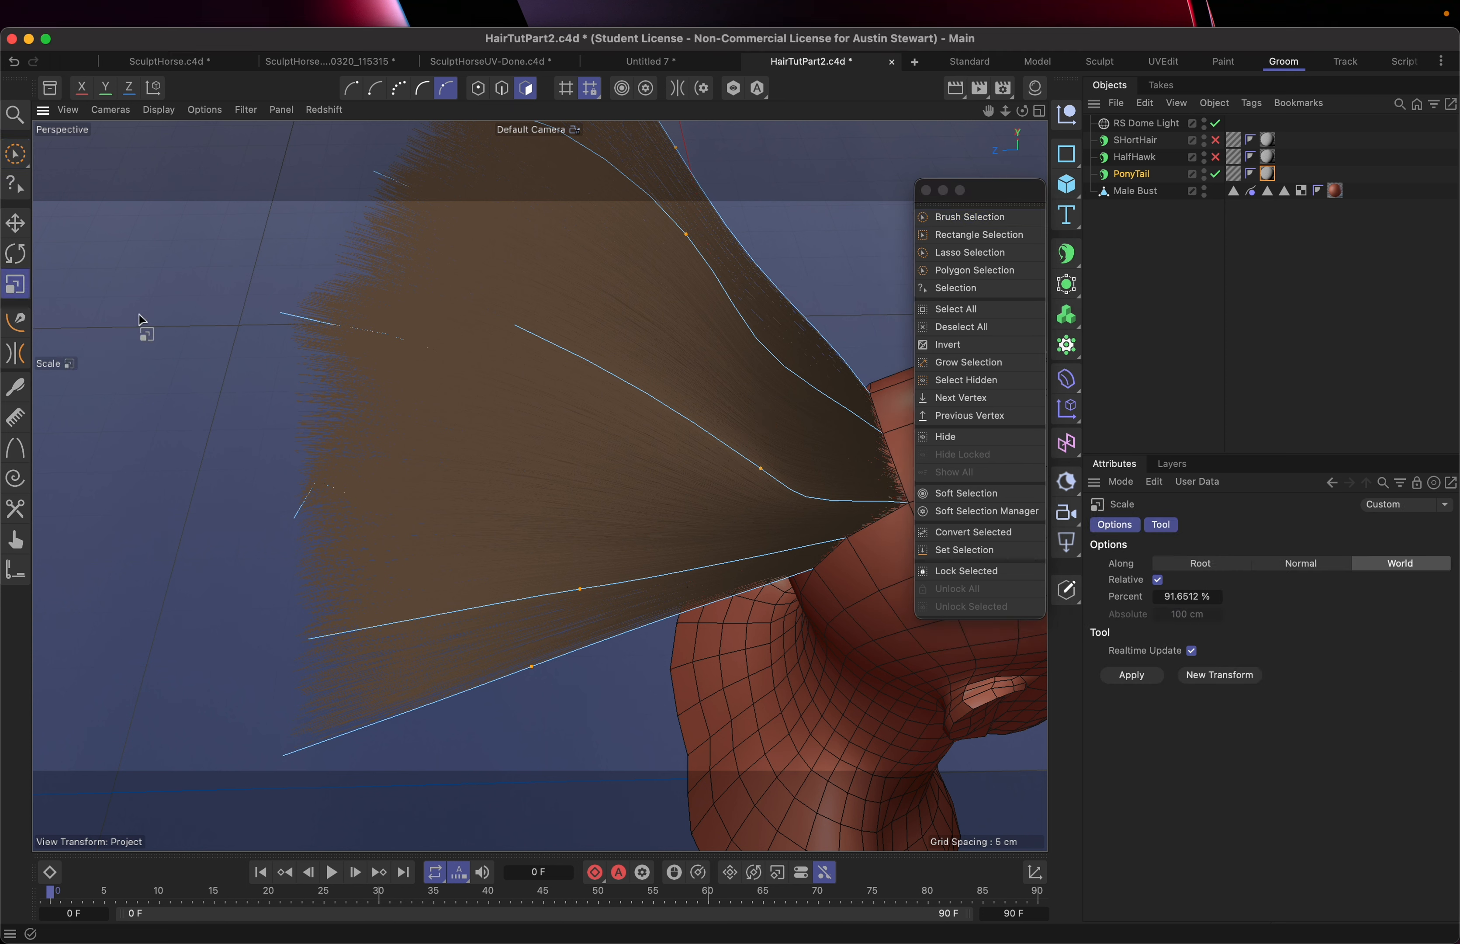
drag(145, 325, 64, 325)
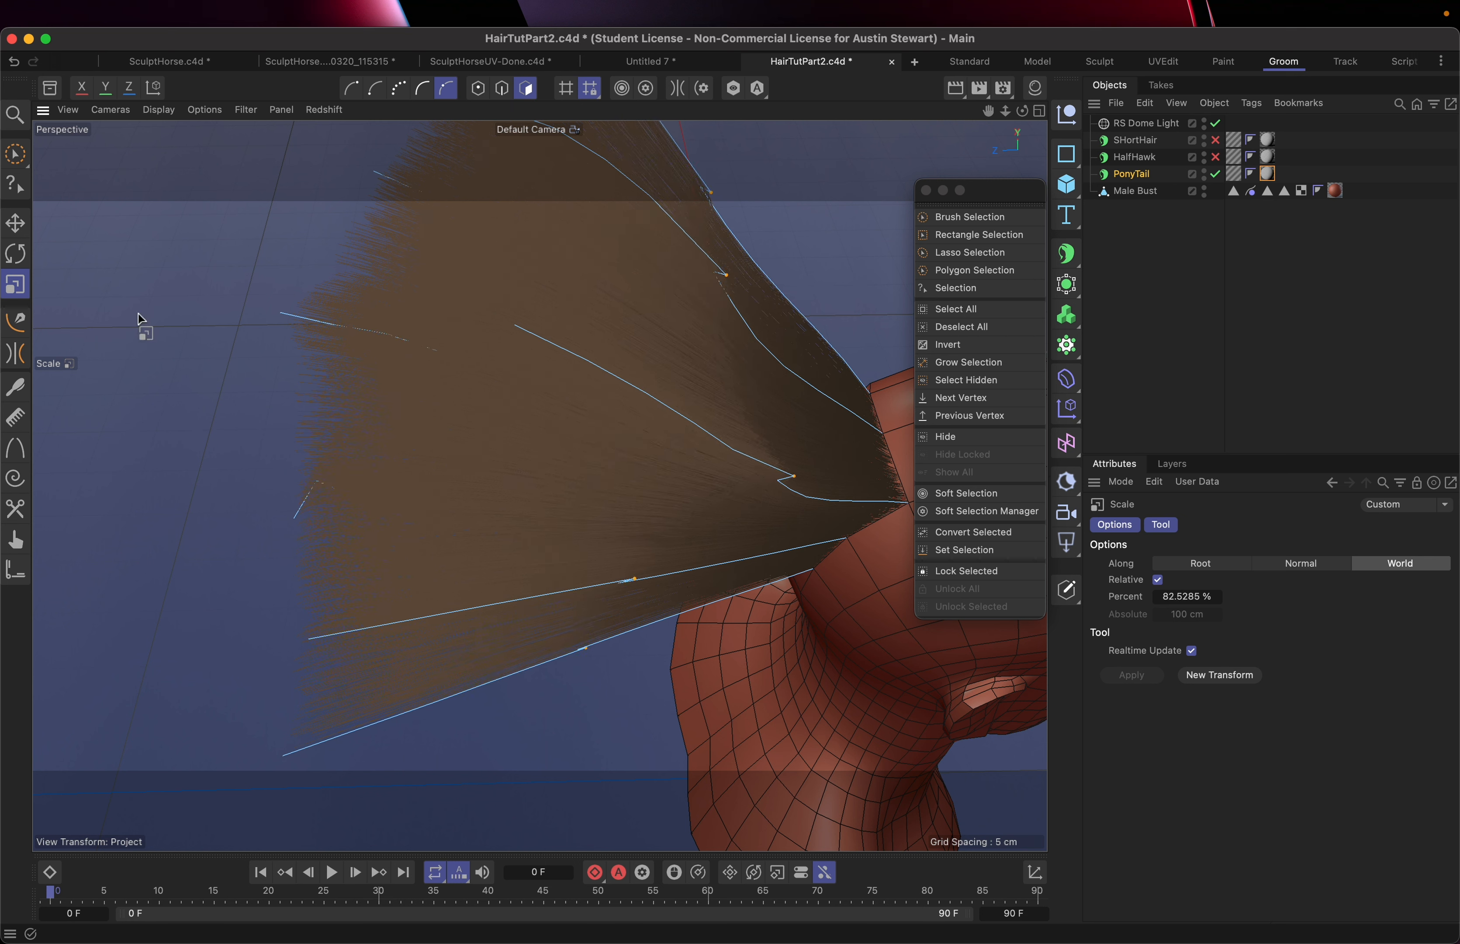
key(super+z)
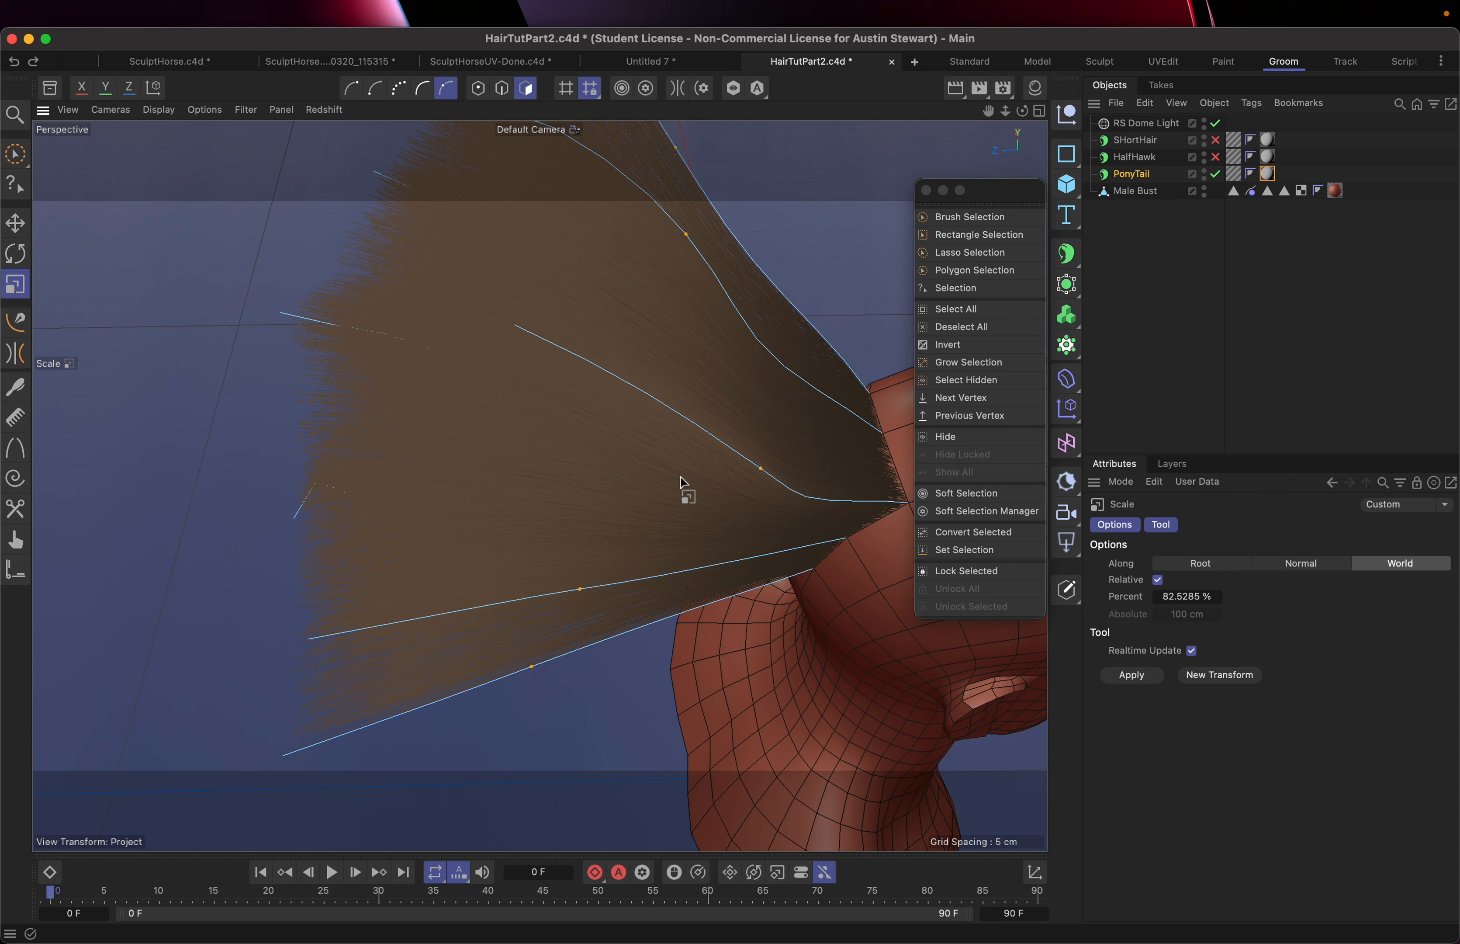
Clump the ponytail guides together with the Clump tool towards Line at 100% strength, with Keep Lengths enabled.
alt+drag(683, 482, 660, 437)
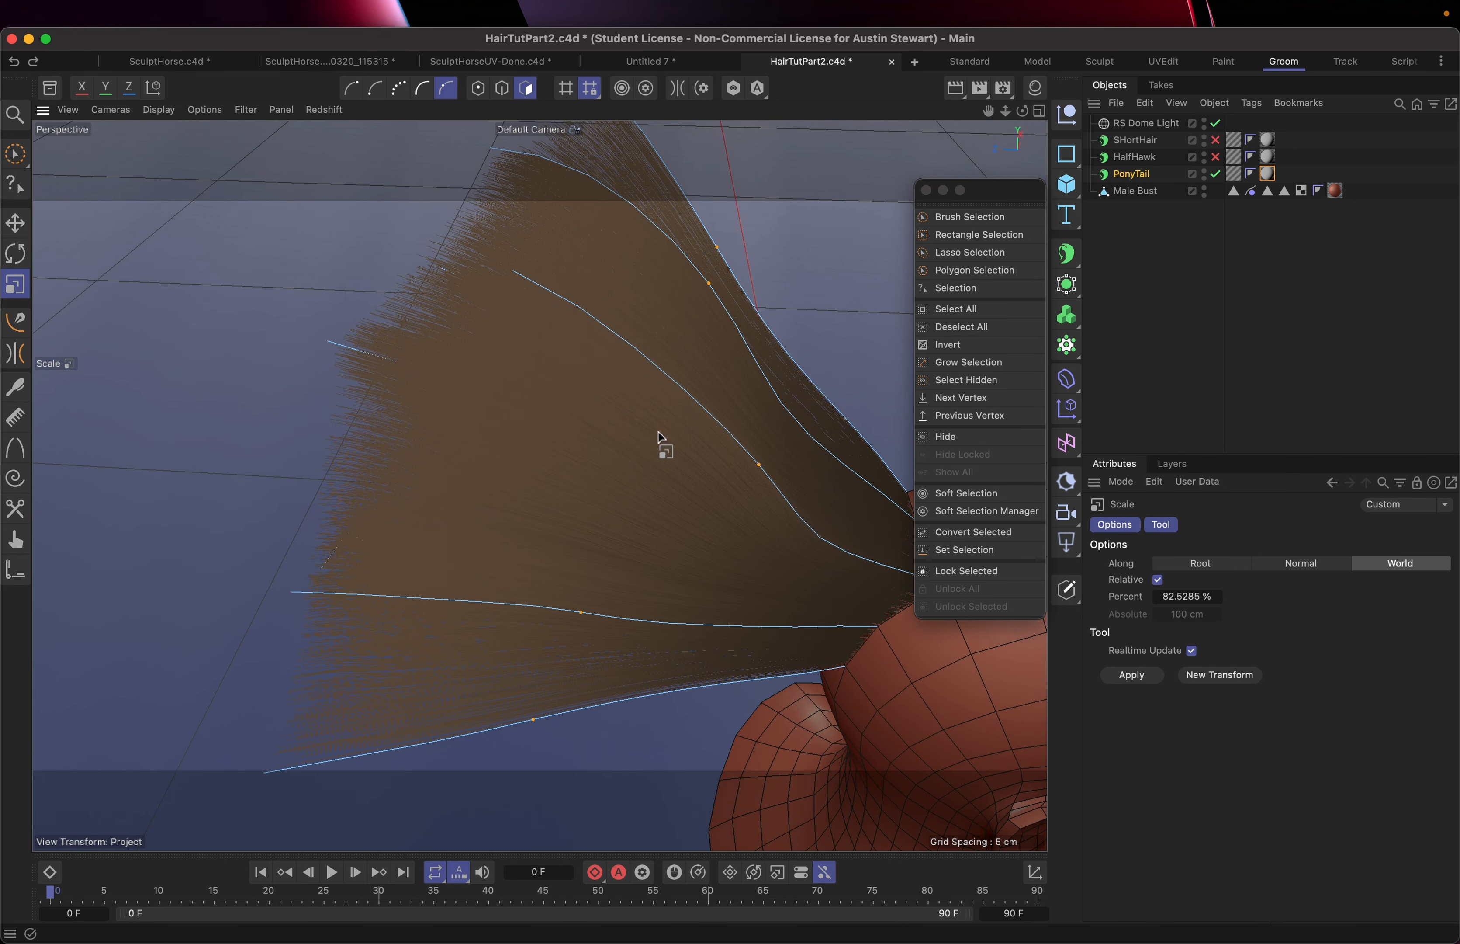
click(17, 450)
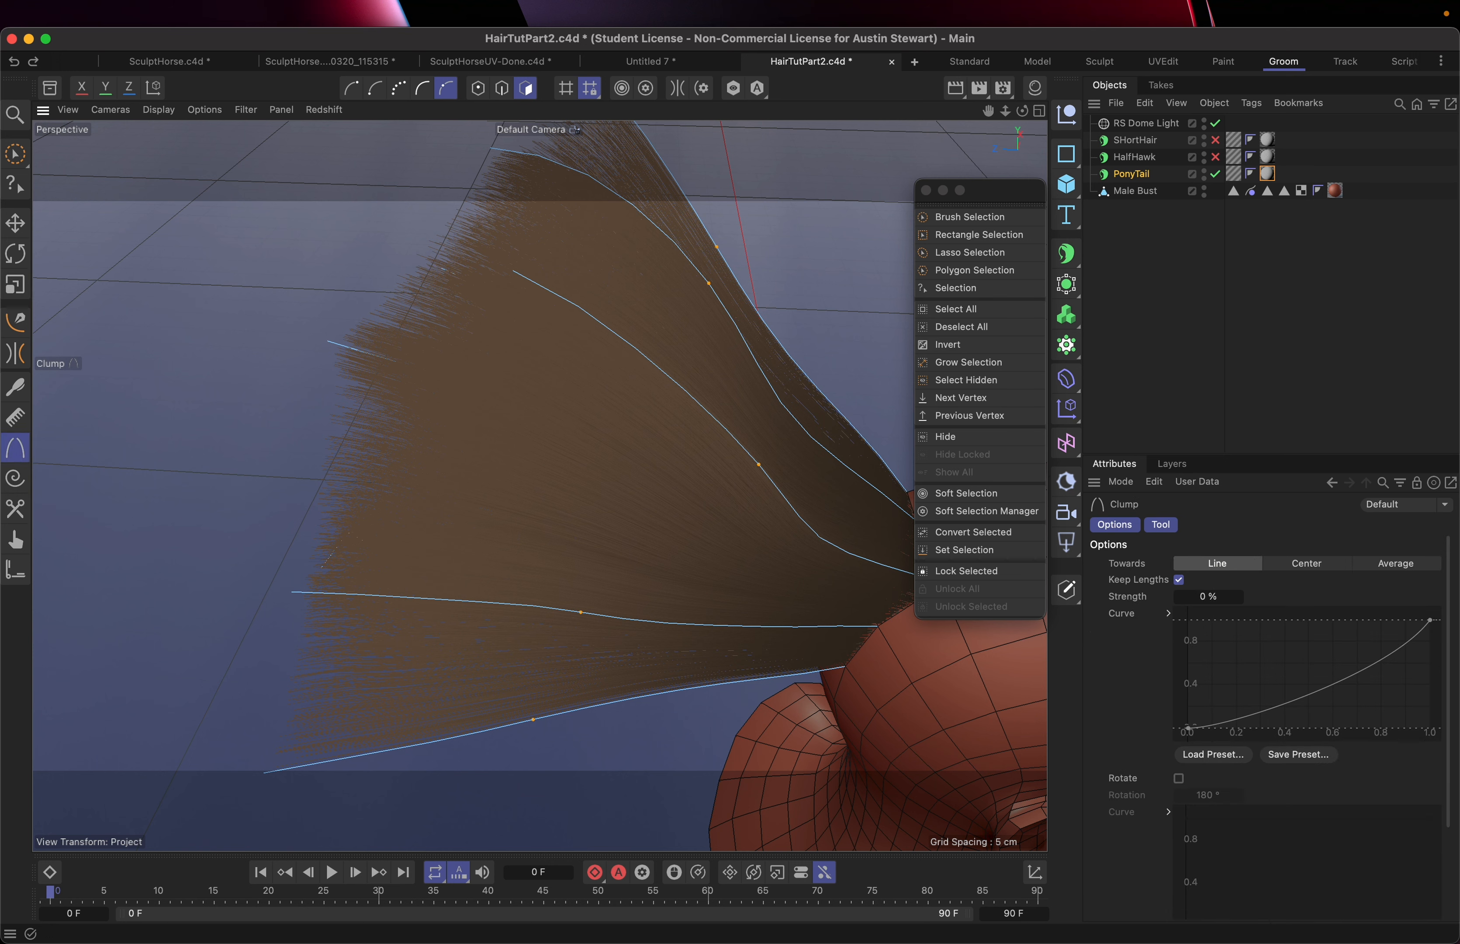
drag(540, 485, 852, 485)
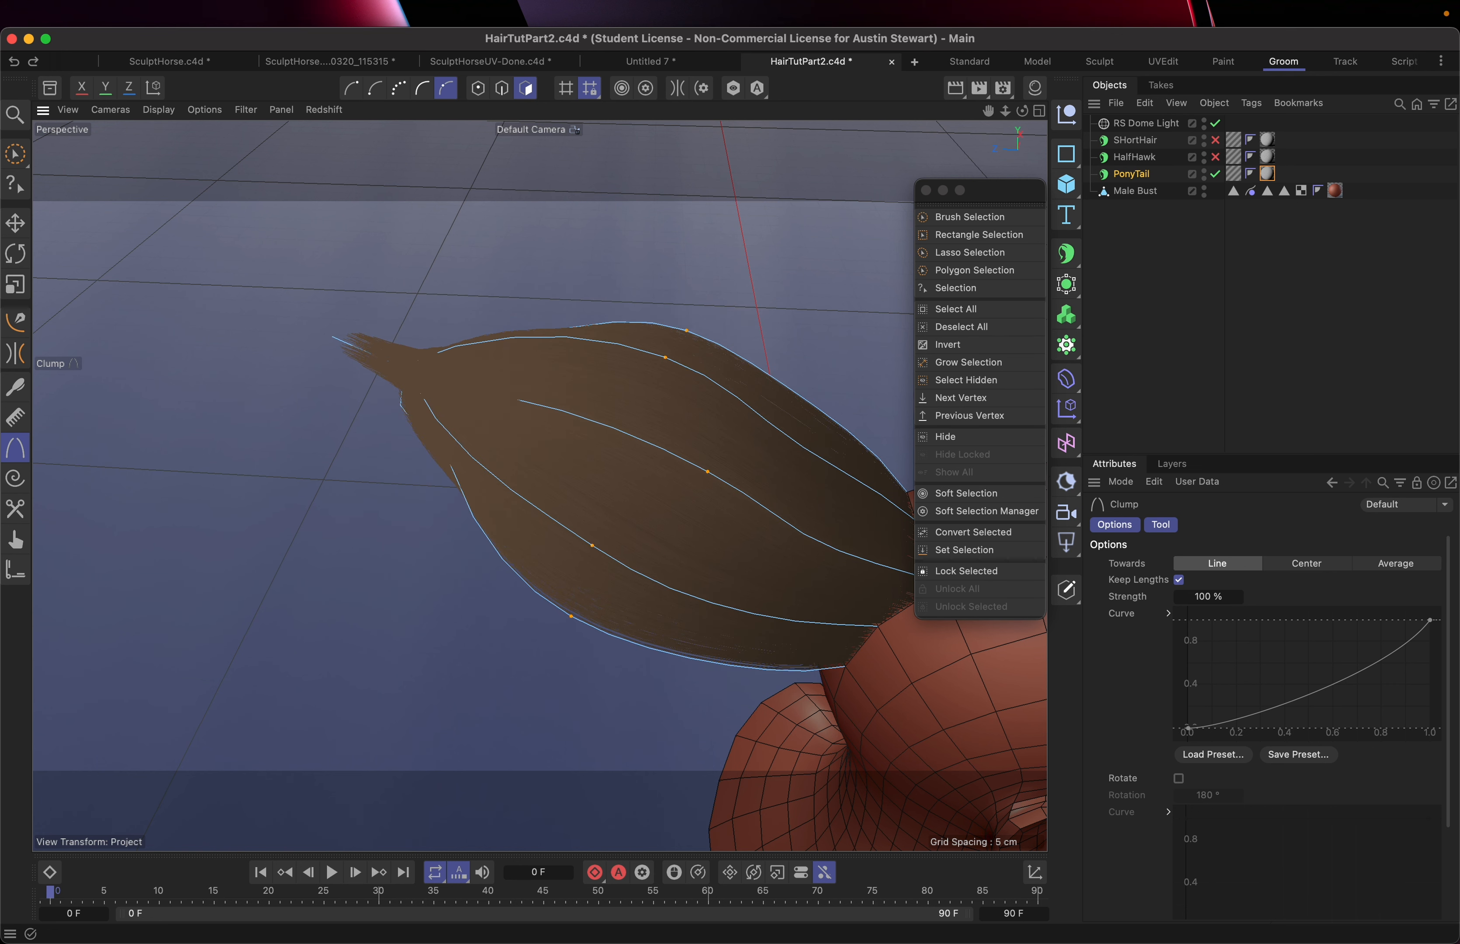
Spread the ponytail guides apart with the Clump tool towards Line at about -97.7% strength, with Keep Lengths enabled.
mouse_move(851, 485)
mouse_down()
mouse_move(657, 485)
mouse_move(852, 484)
mouse_up()
drag(236, 478, 6, 479)
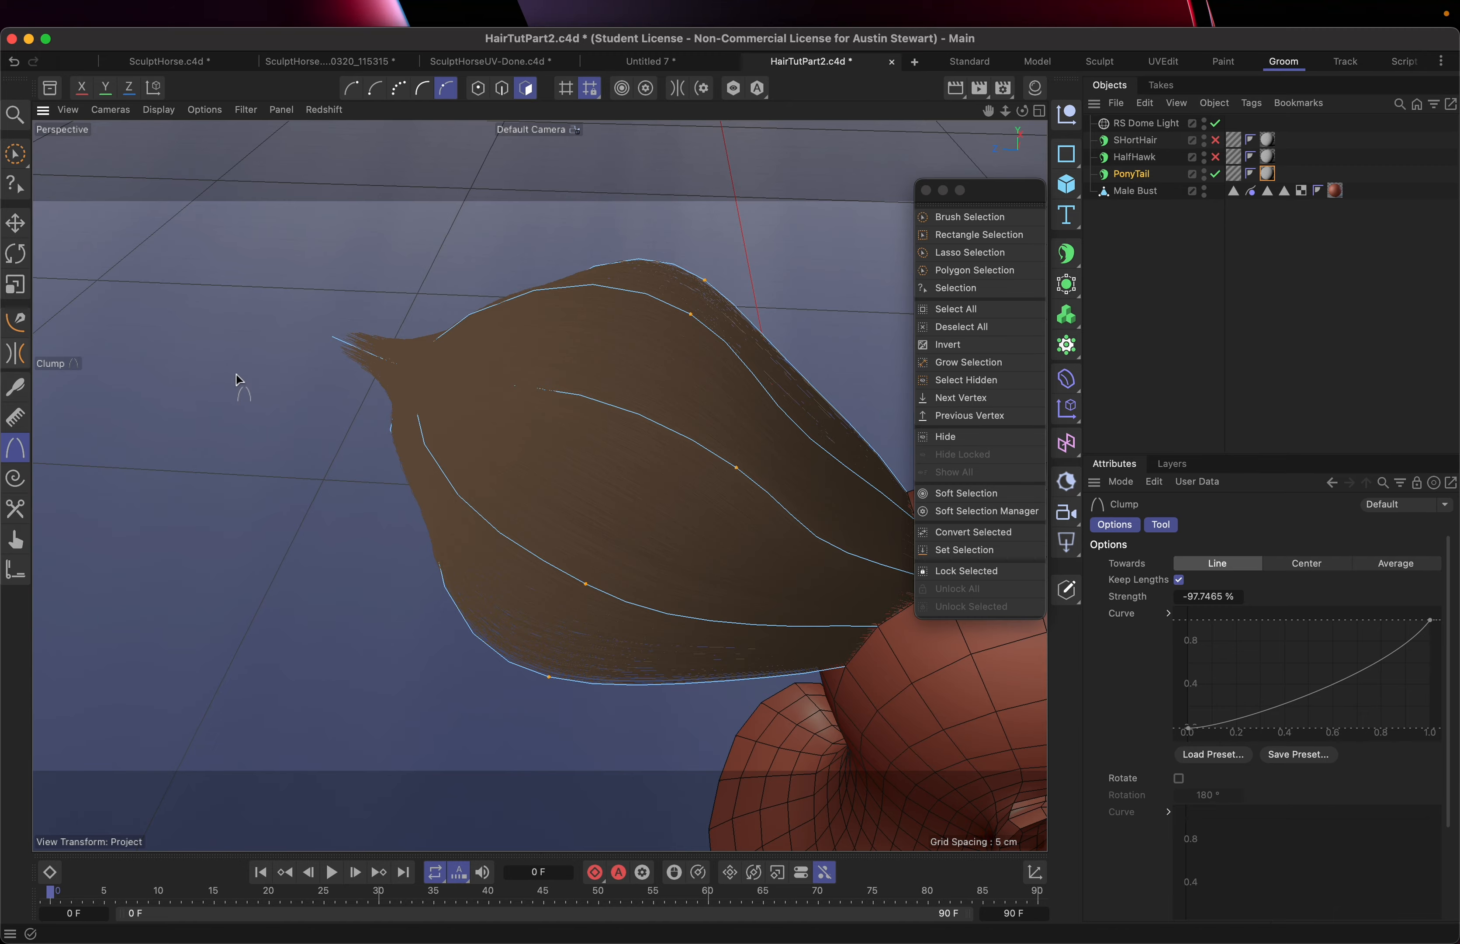
alt+drag(264, 406, 676, 366)
scroll(502, 532, down, 10)
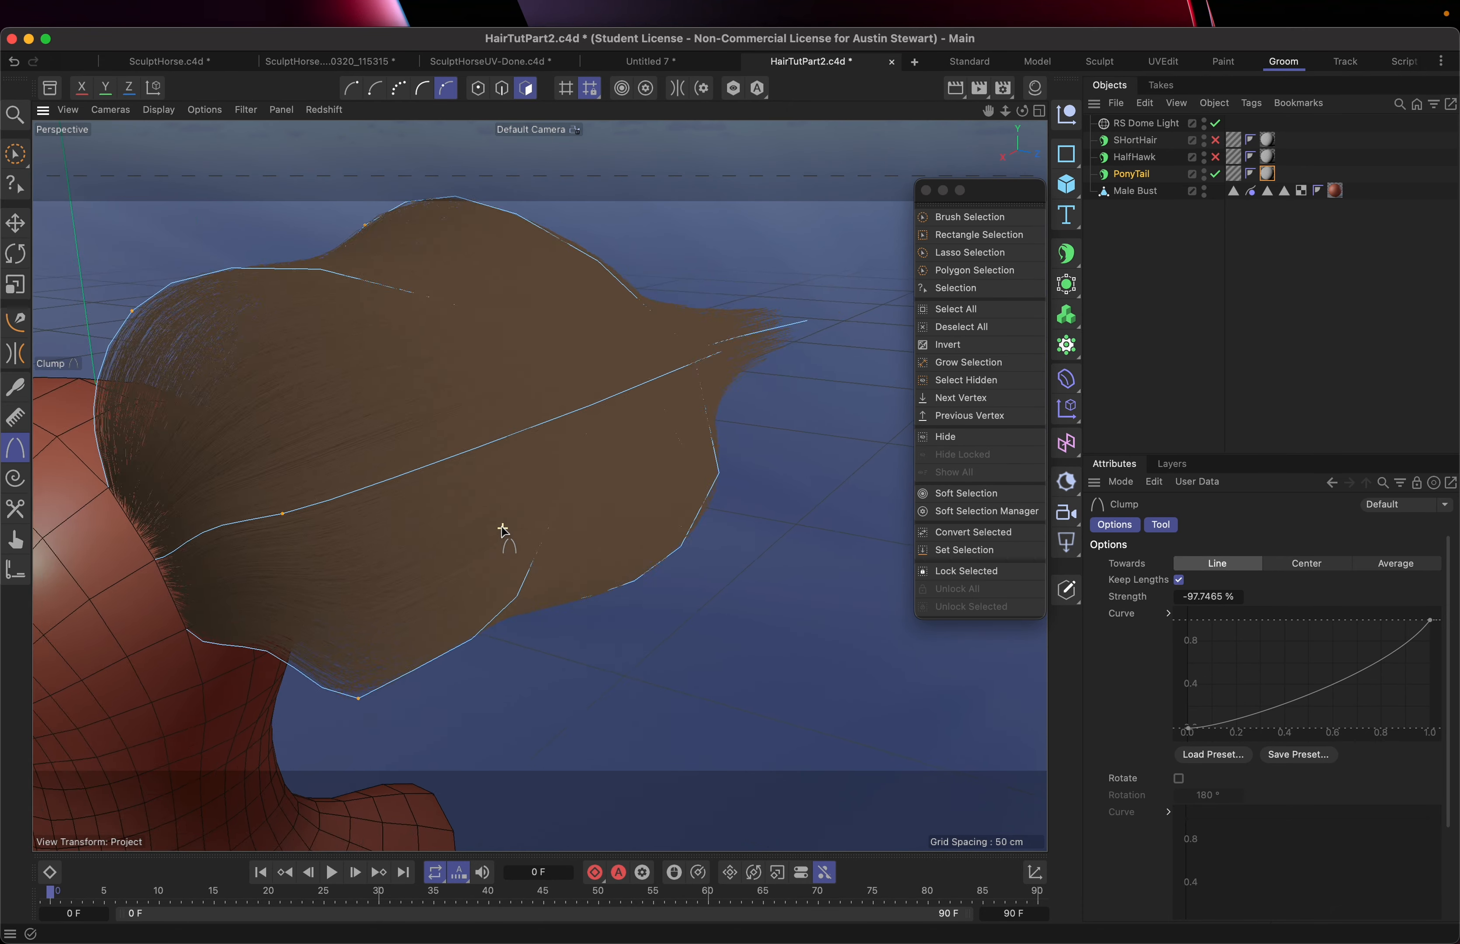
alt+drag(469, 575, 607, 548)
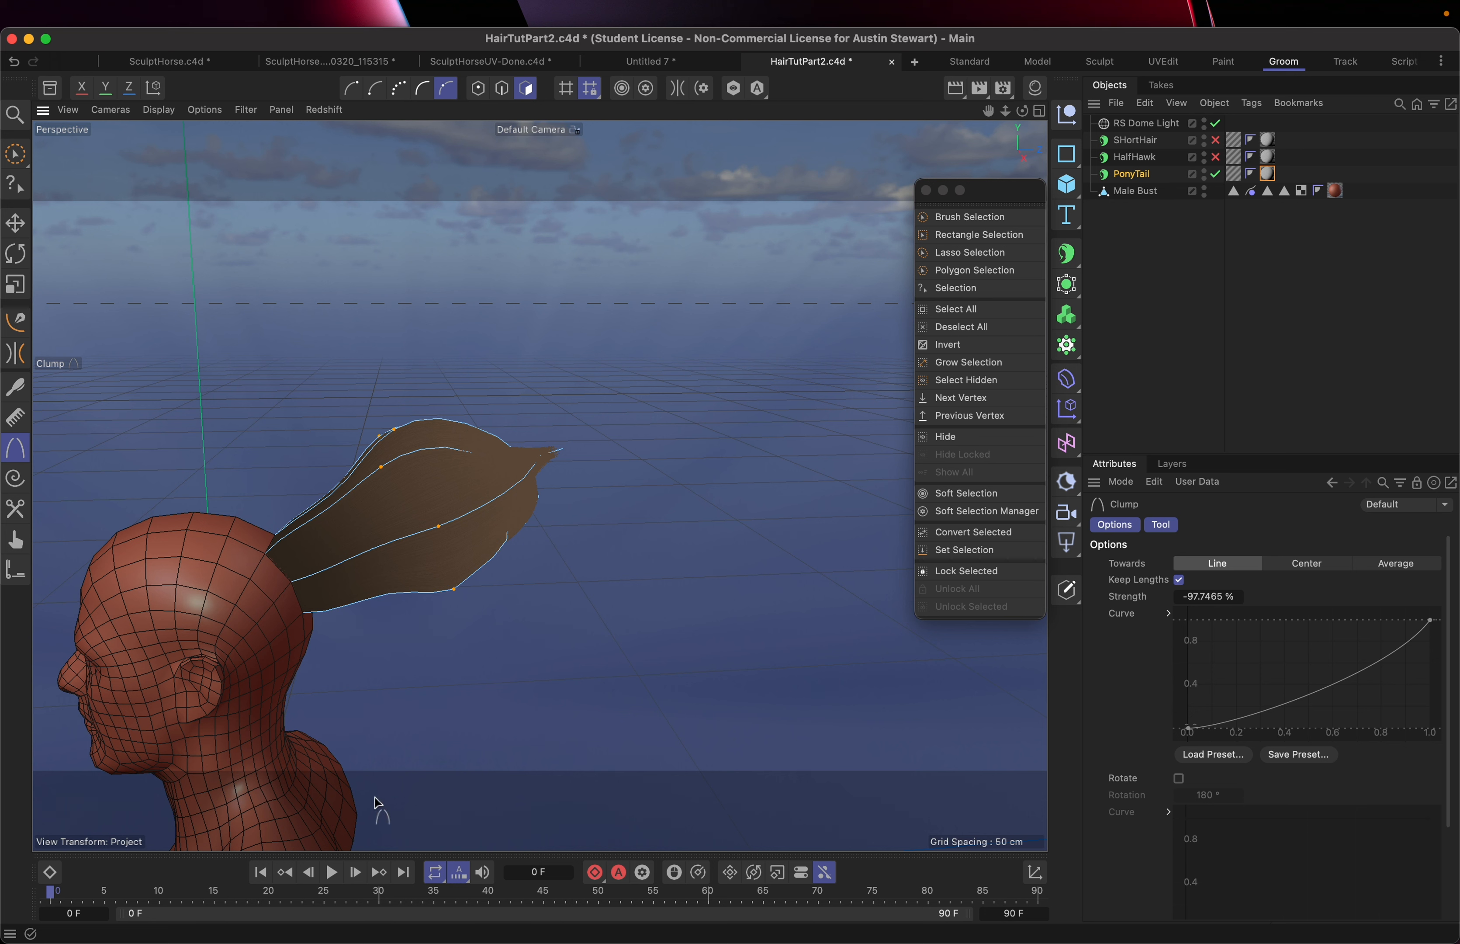
Select the PonyTail hair object, play the animation to check its dynamics, and return to the first frame.
click(1111, 176)
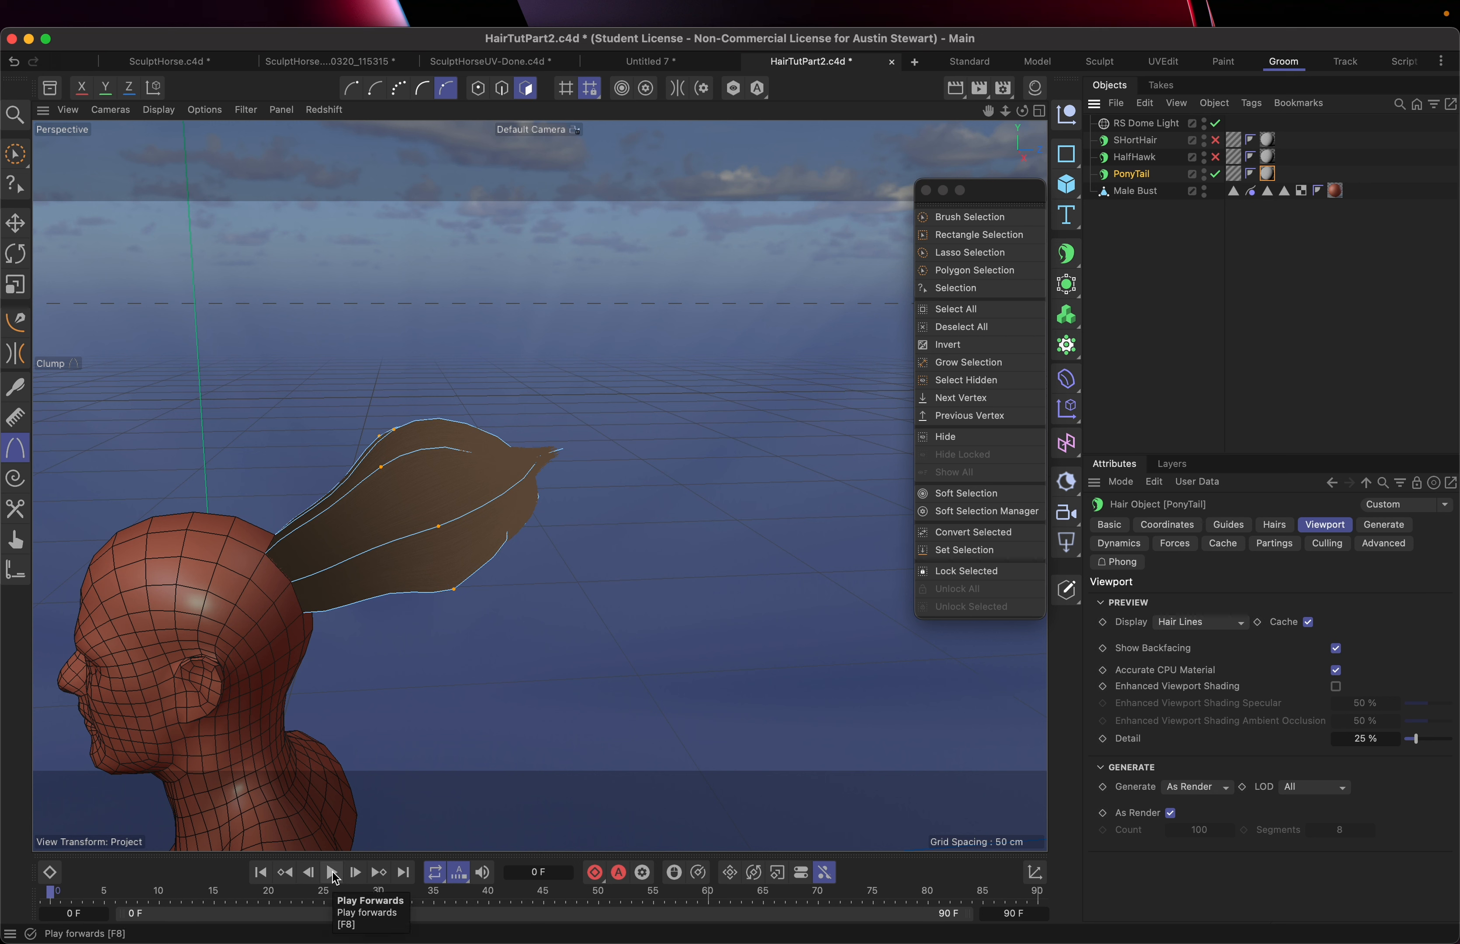
click(332, 872)
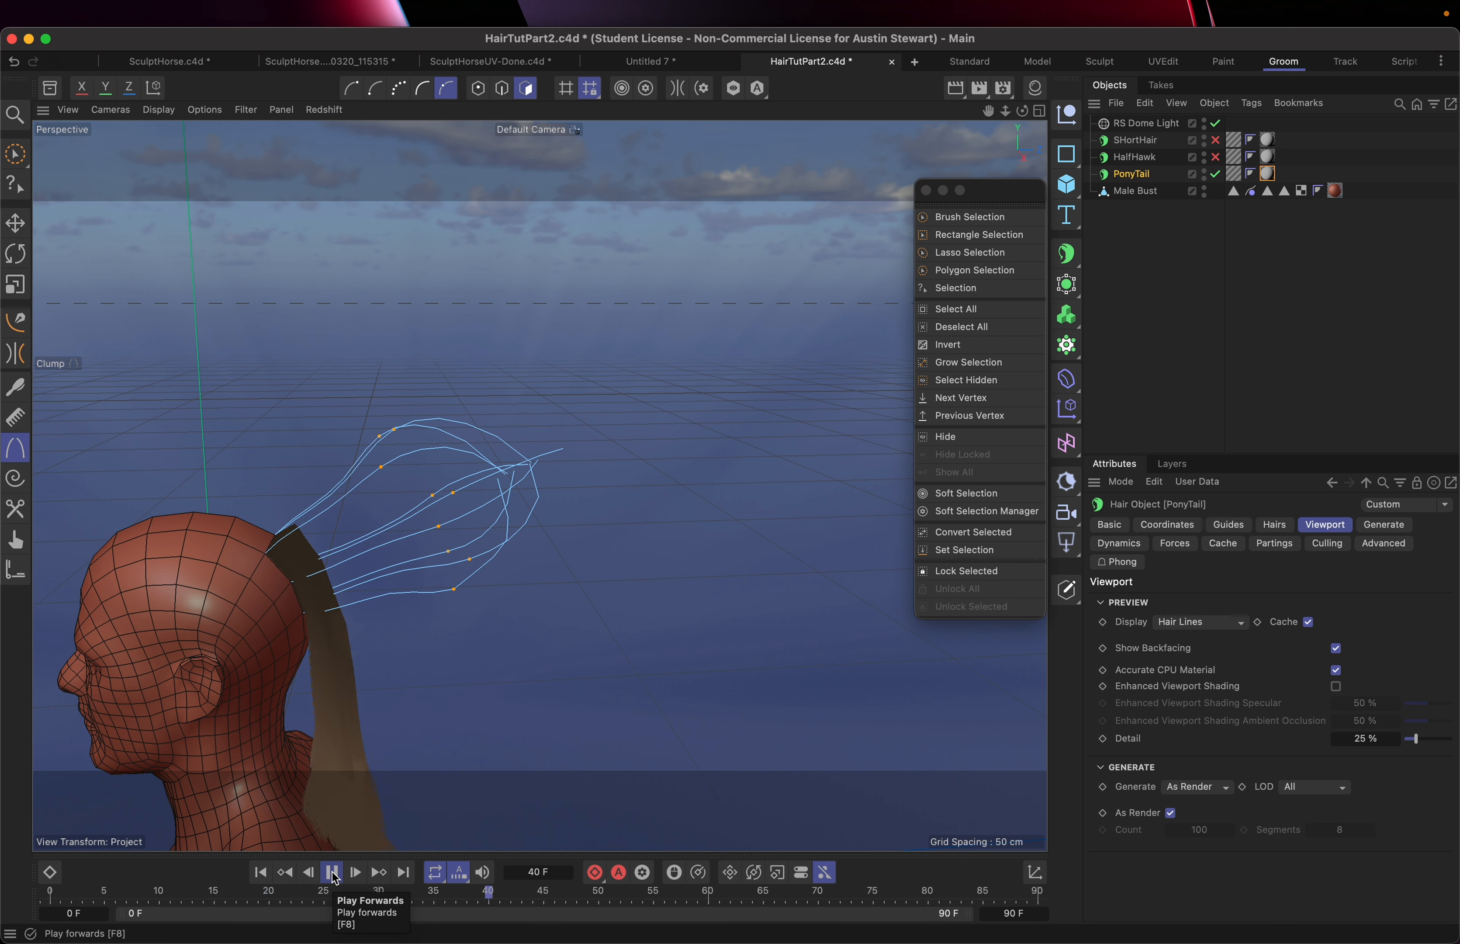
click(334, 878)
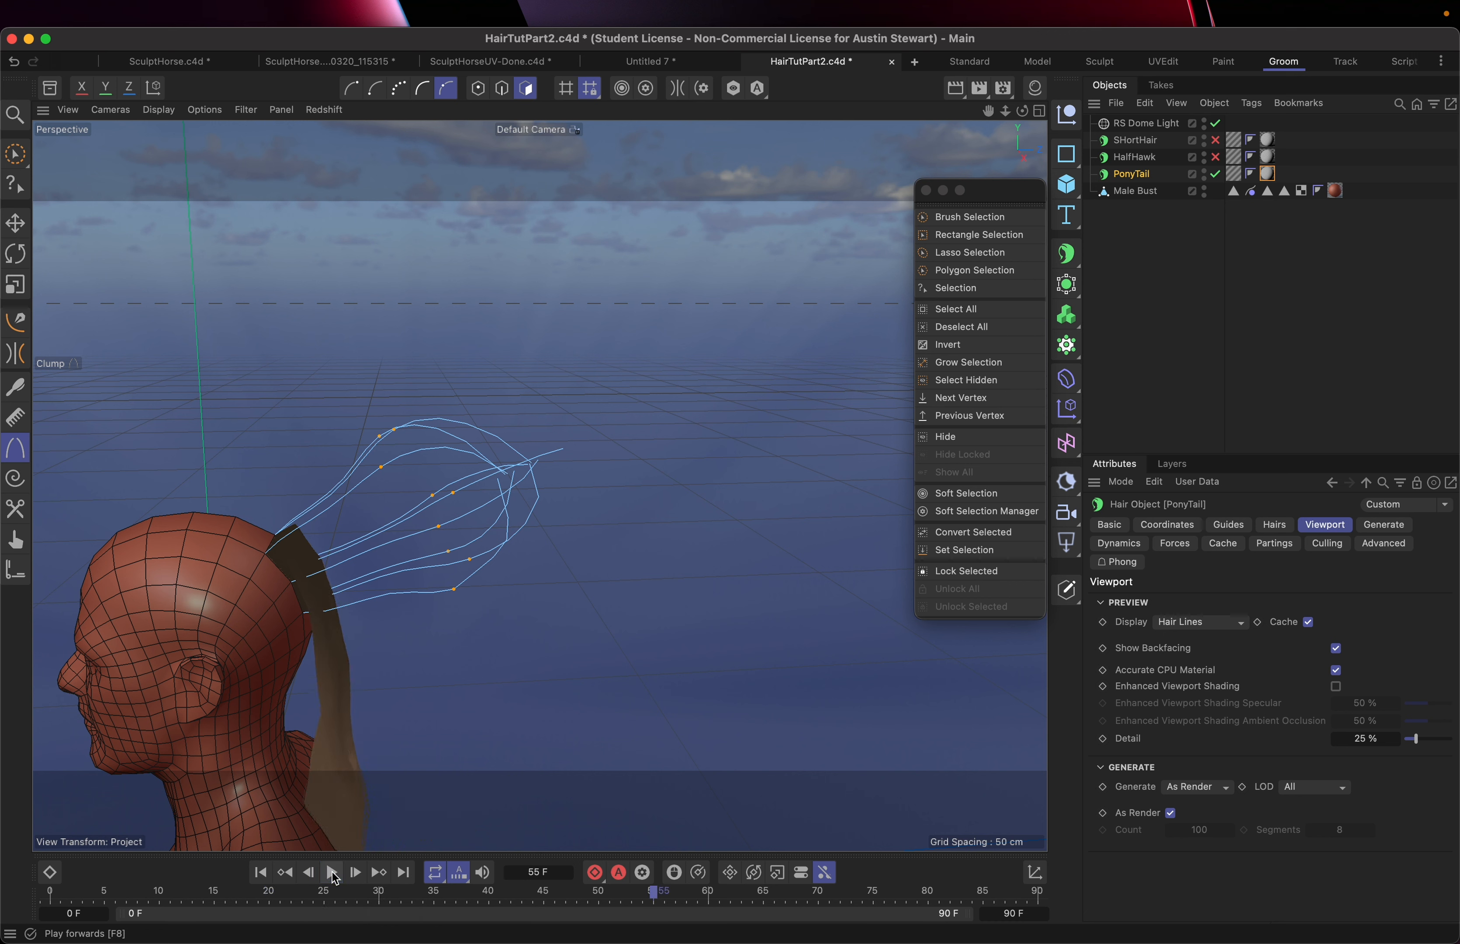
click(261, 874)
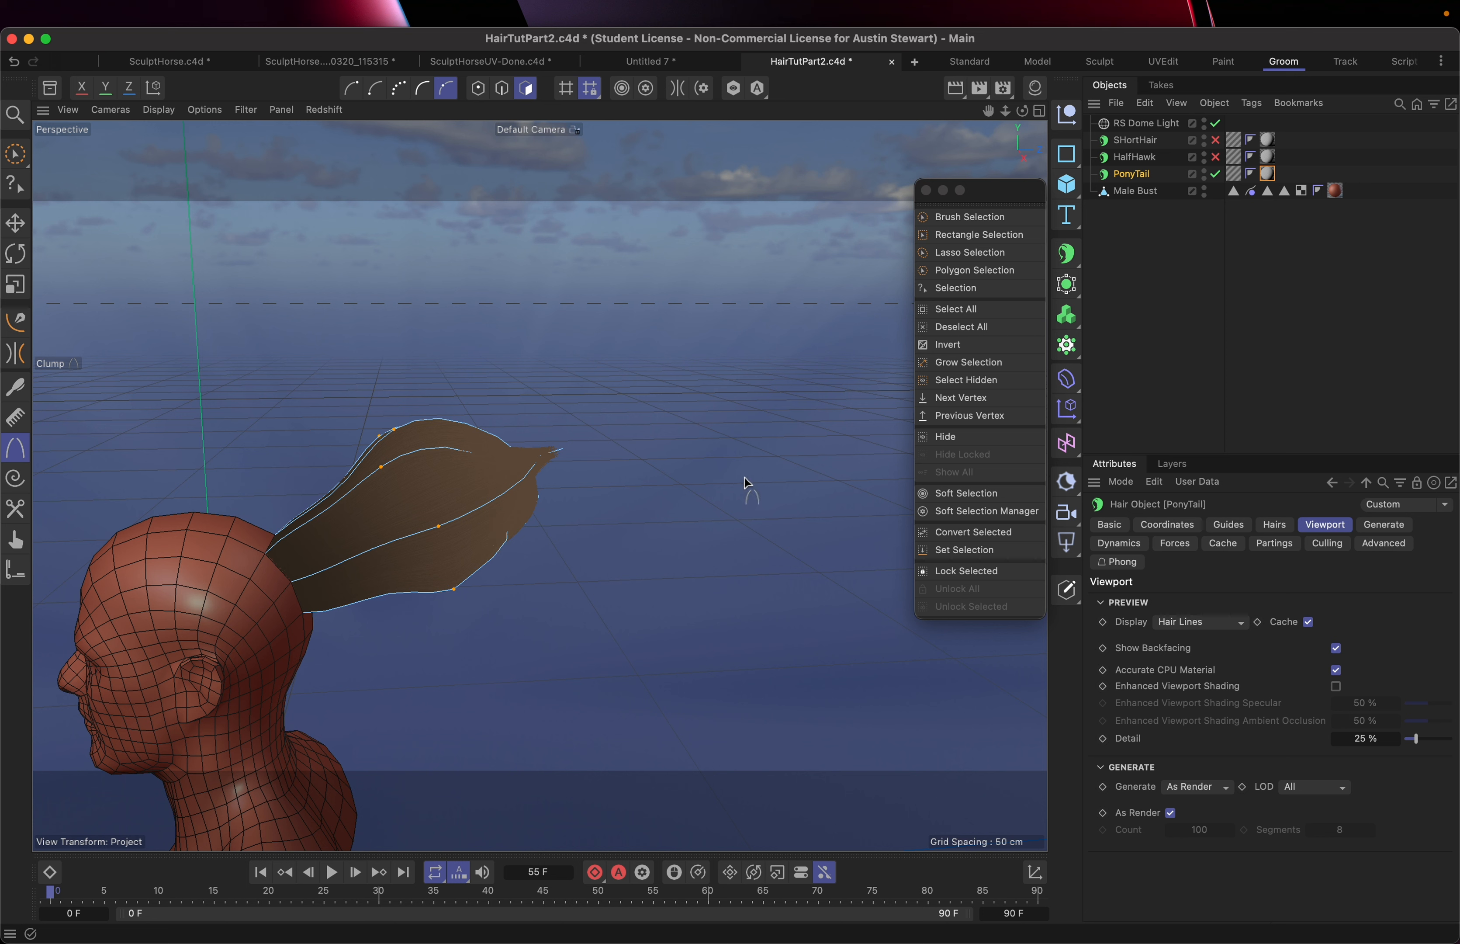
Enable Rigid in PonyTail's dynamics, then play the animation to test it and rewind to the first frame.
click(1125, 546)
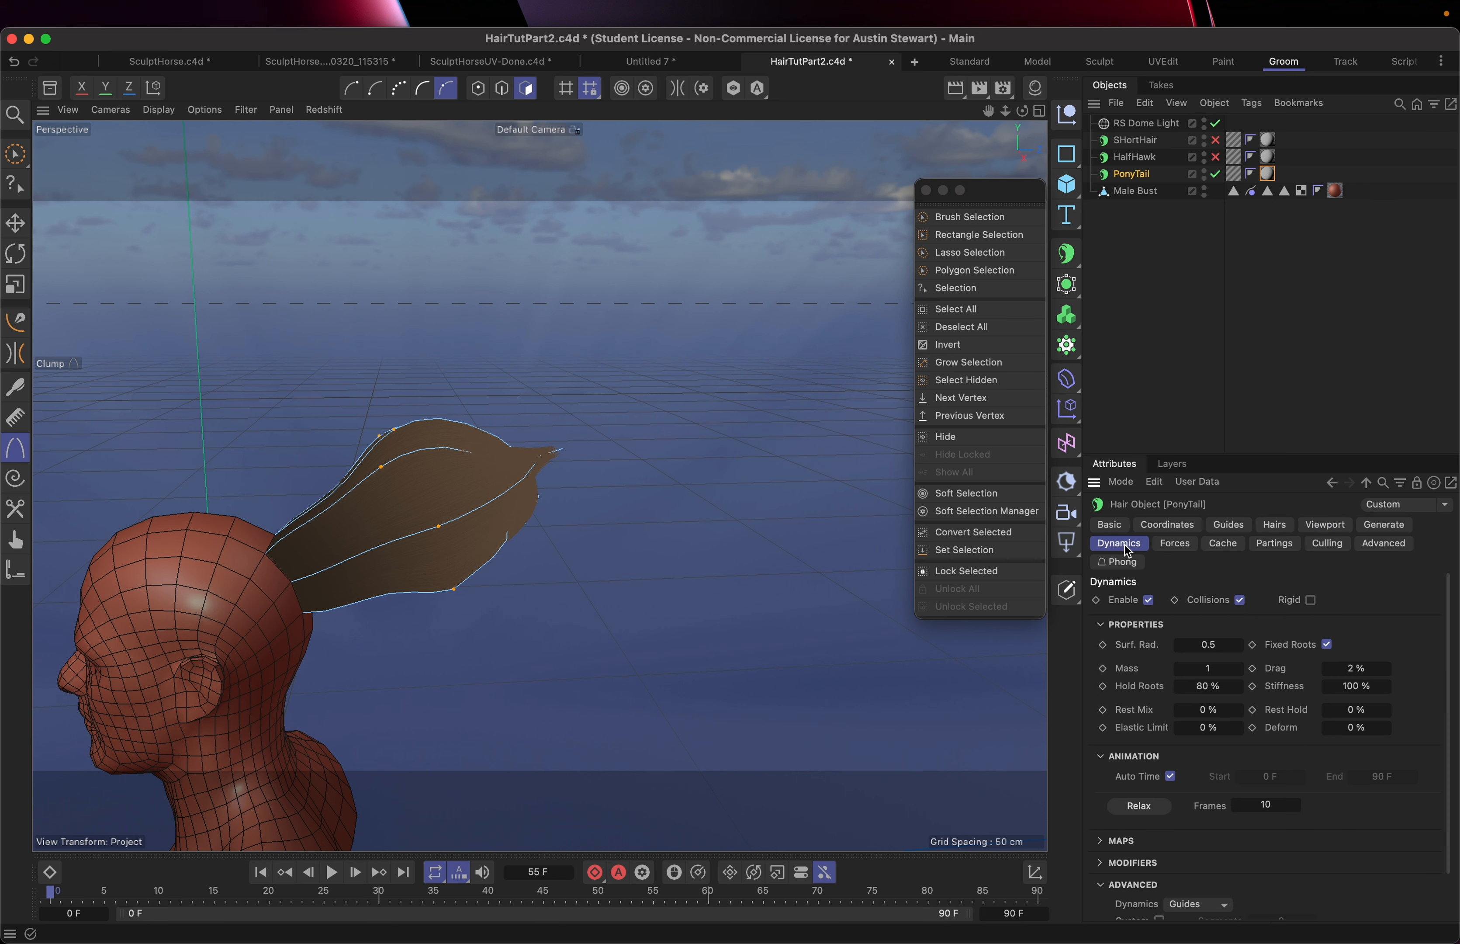
click(1311, 602)
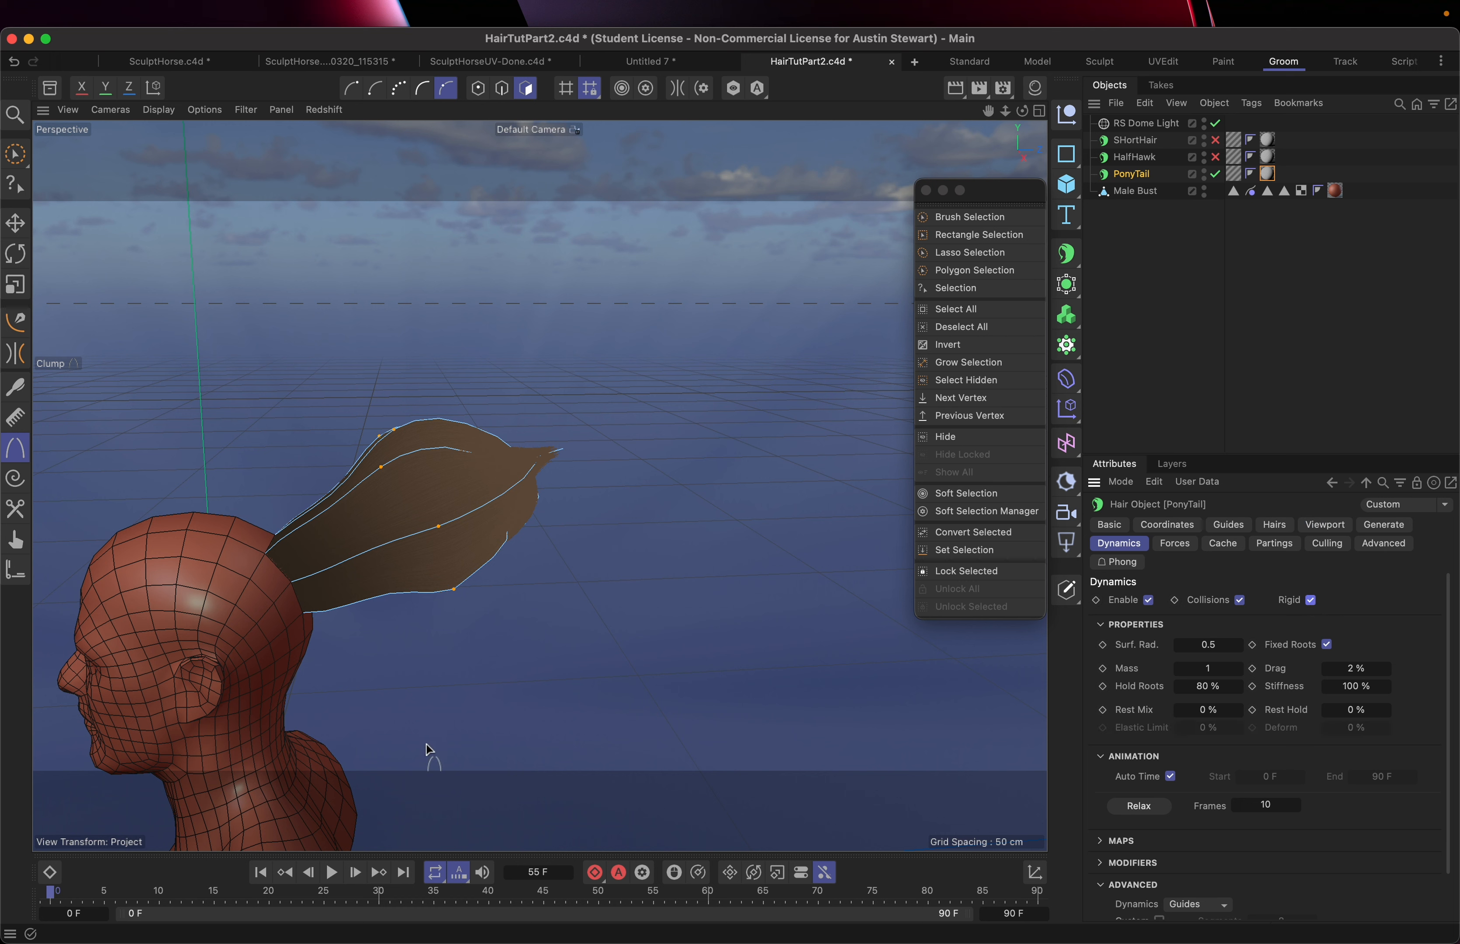
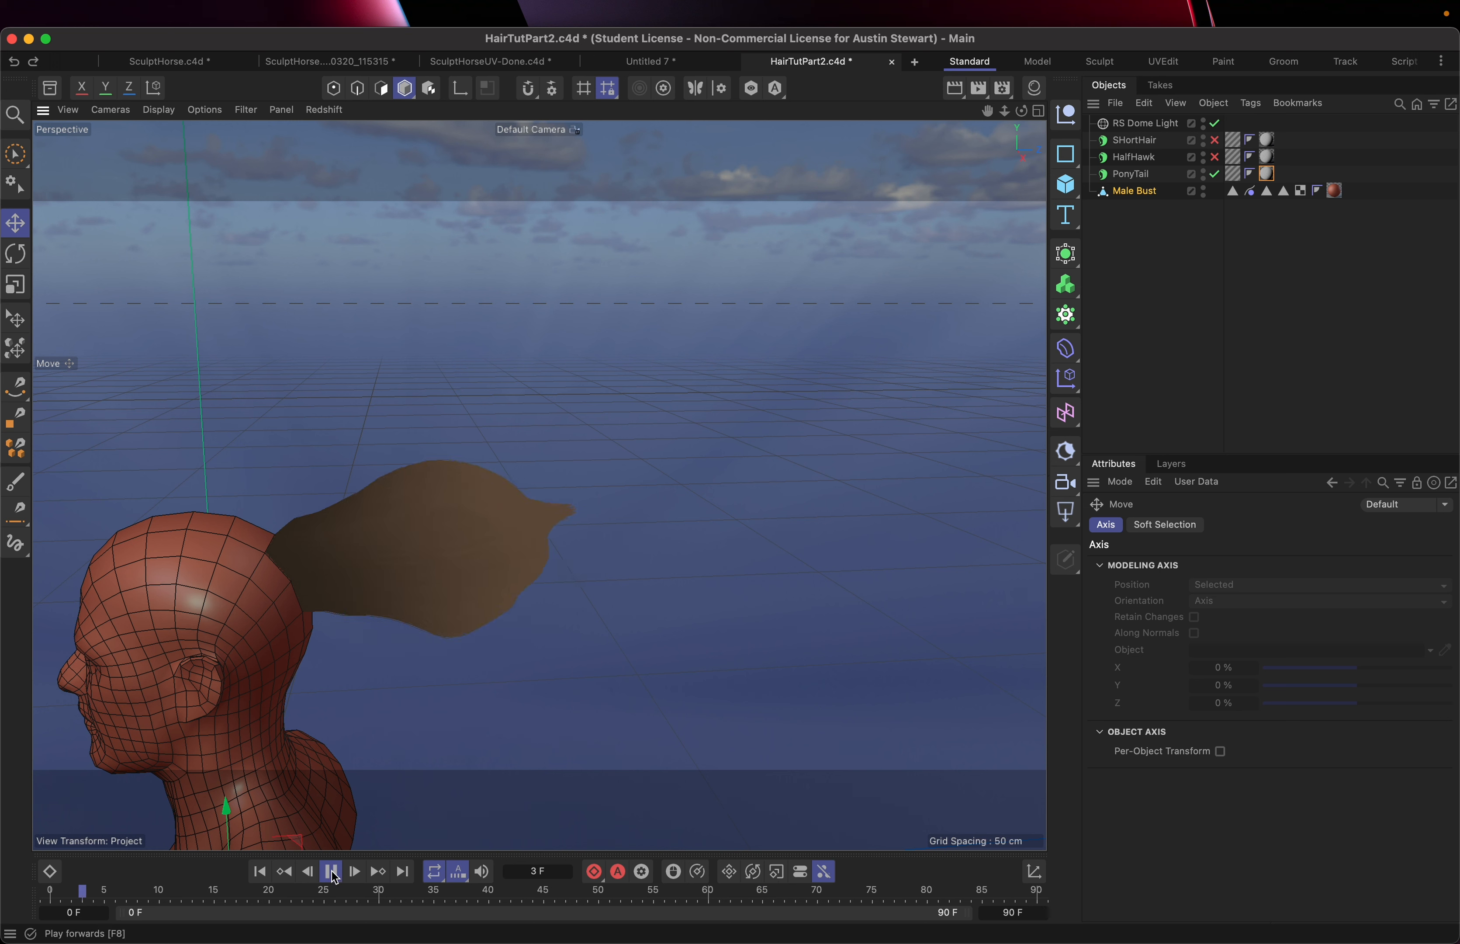
click(331, 872)
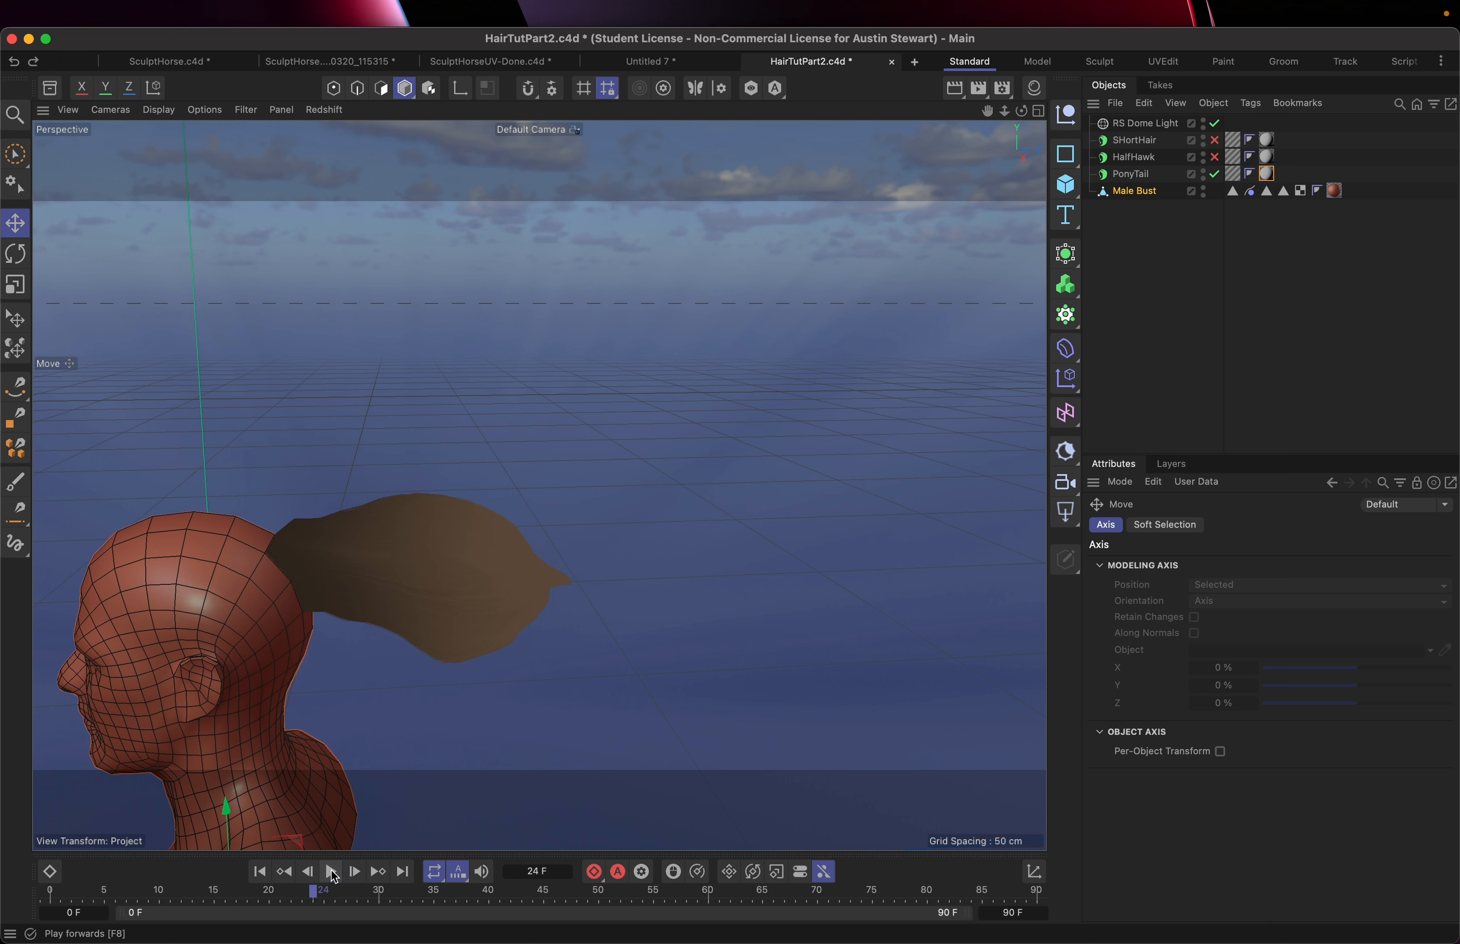
click(260, 871)
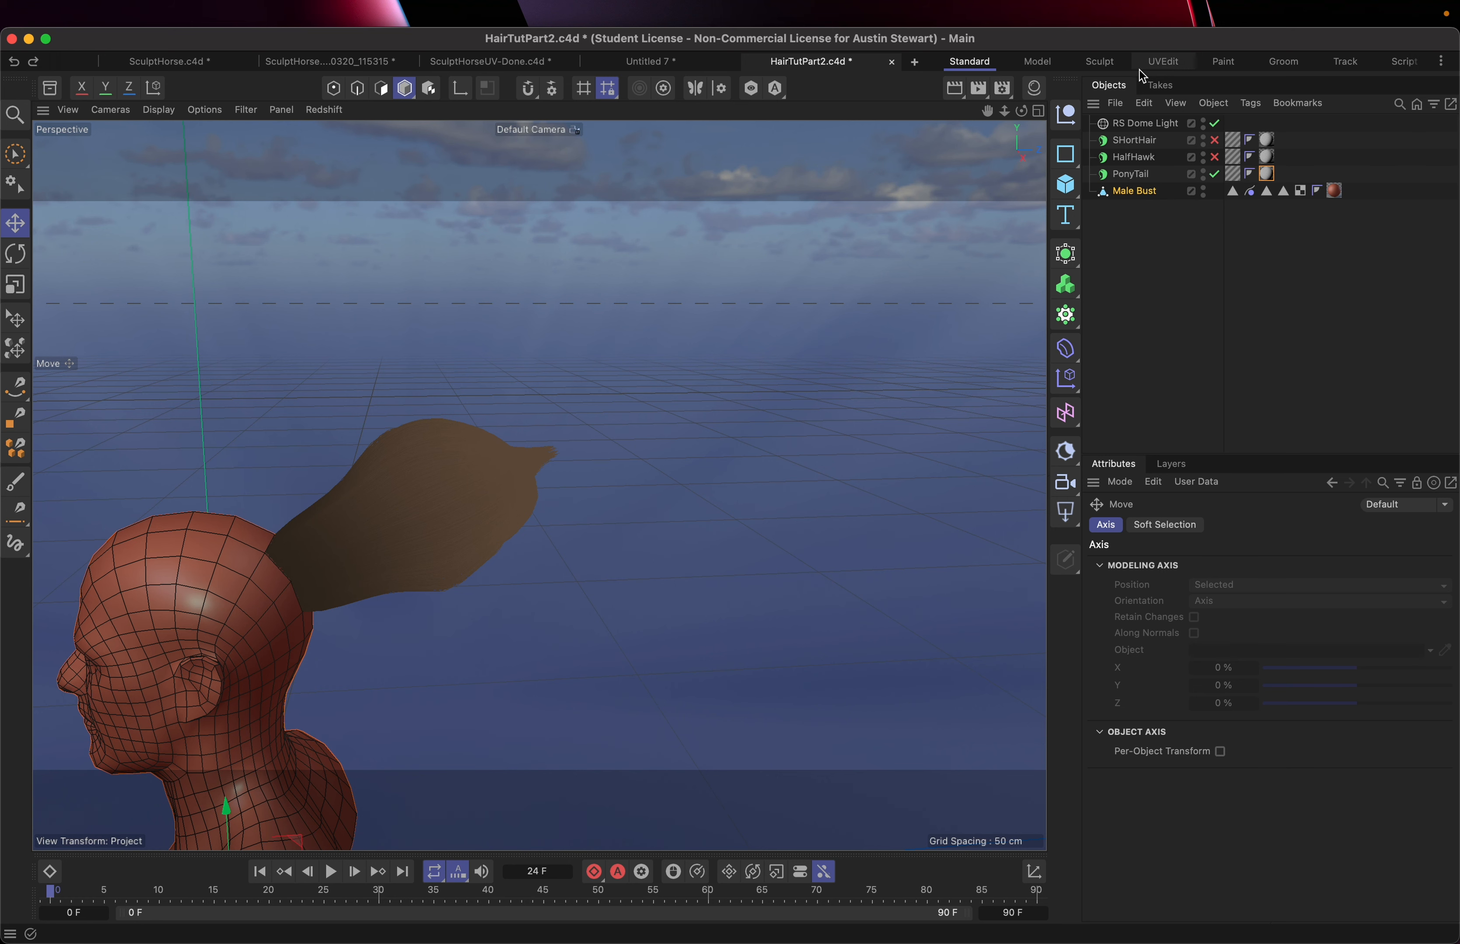
Return to the Groom layout, select and enable the HalfHawk hair object, and disable PonyTail.
click(1269, 64)
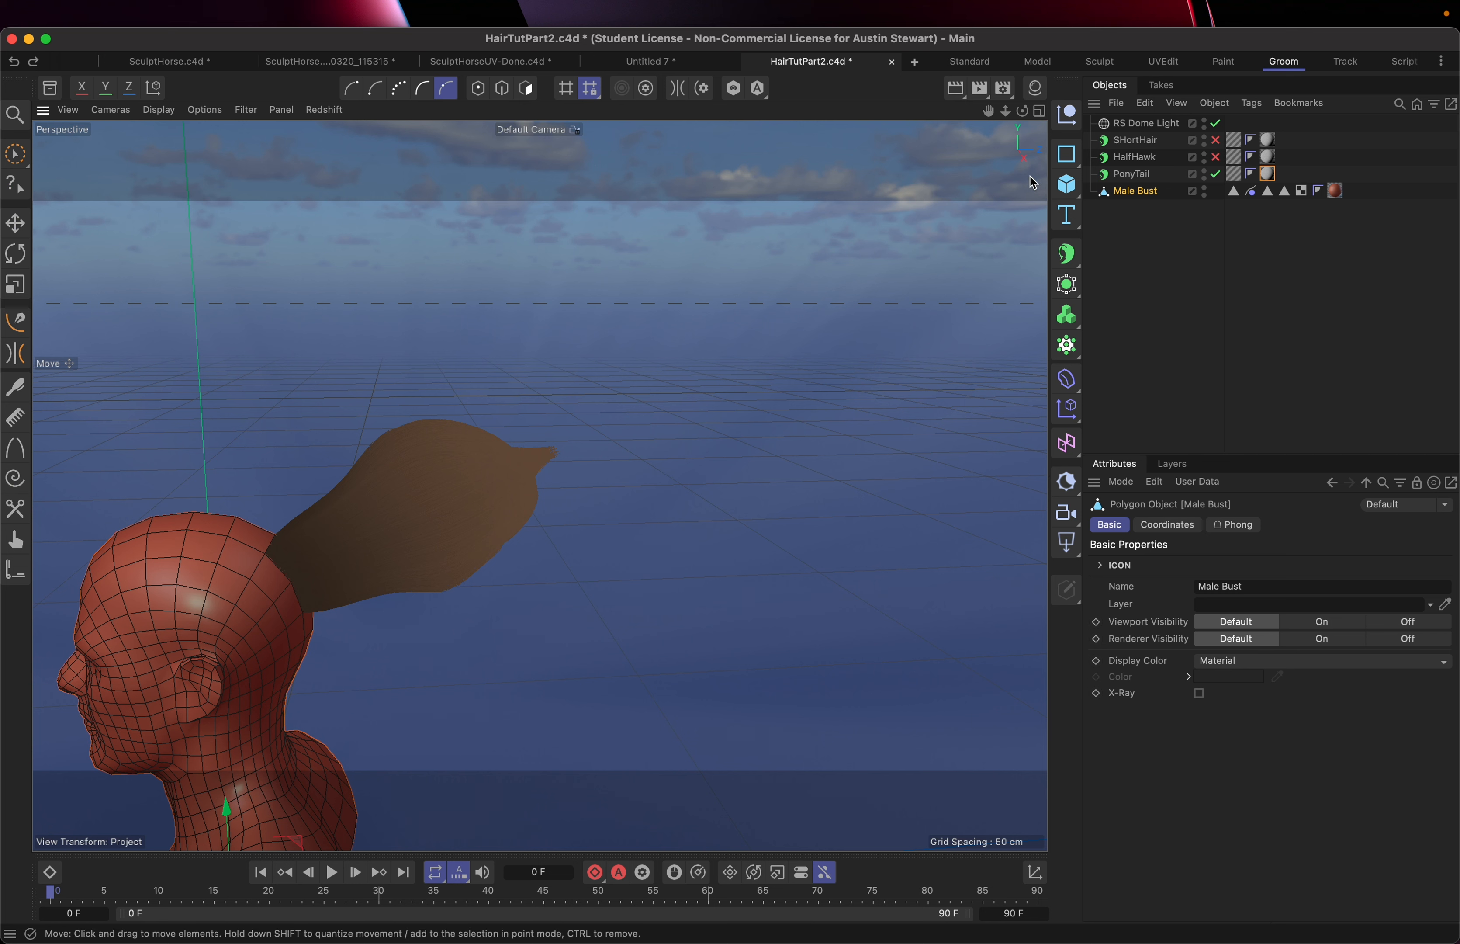
click(1145, 158)
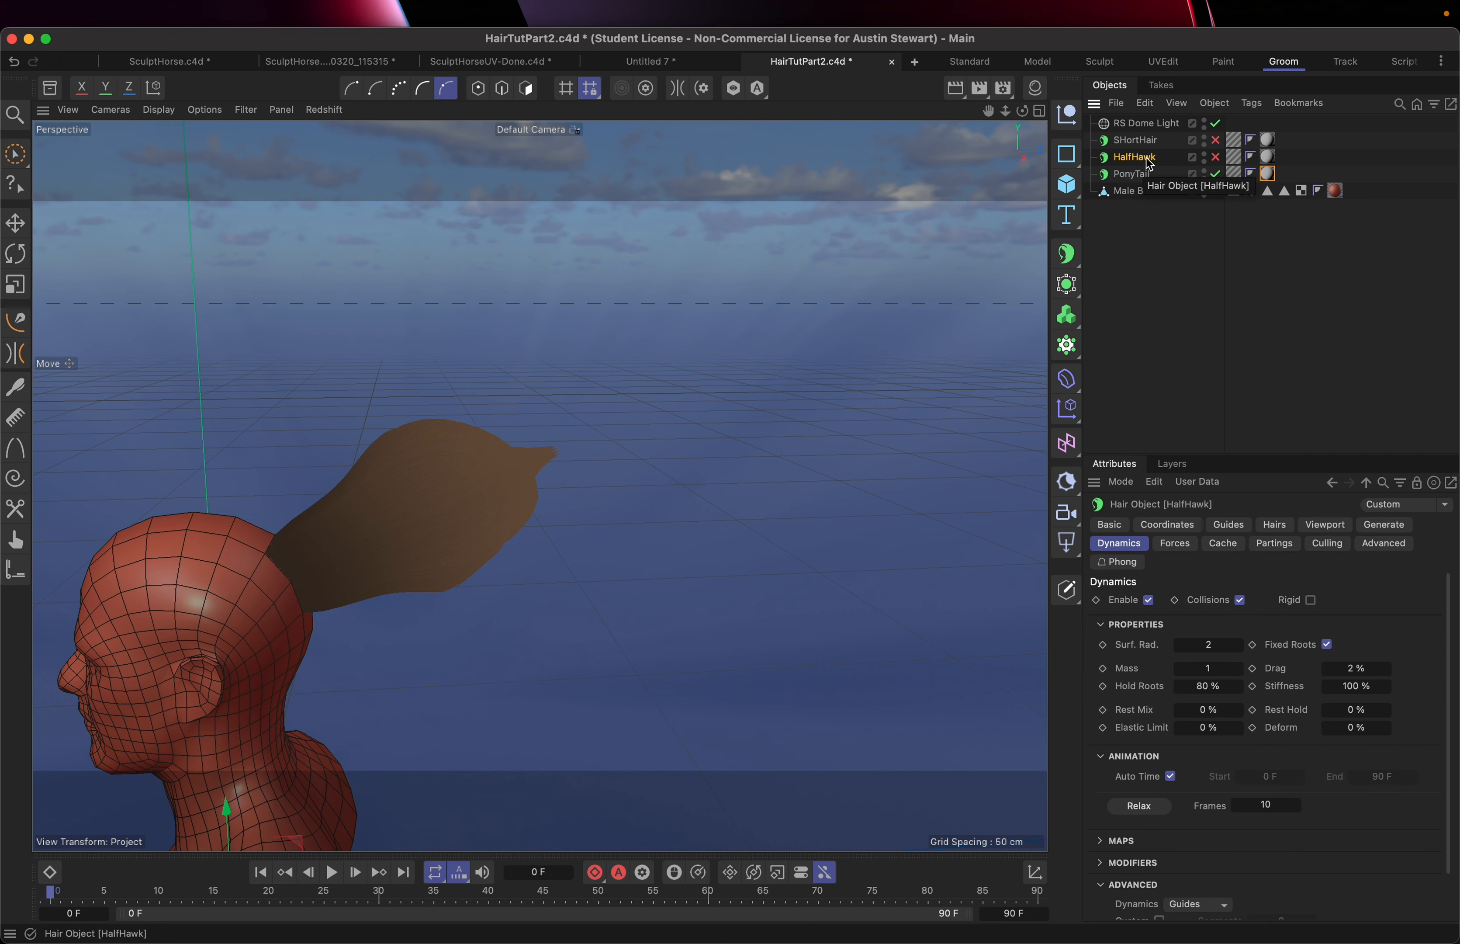
click(1216, 158)
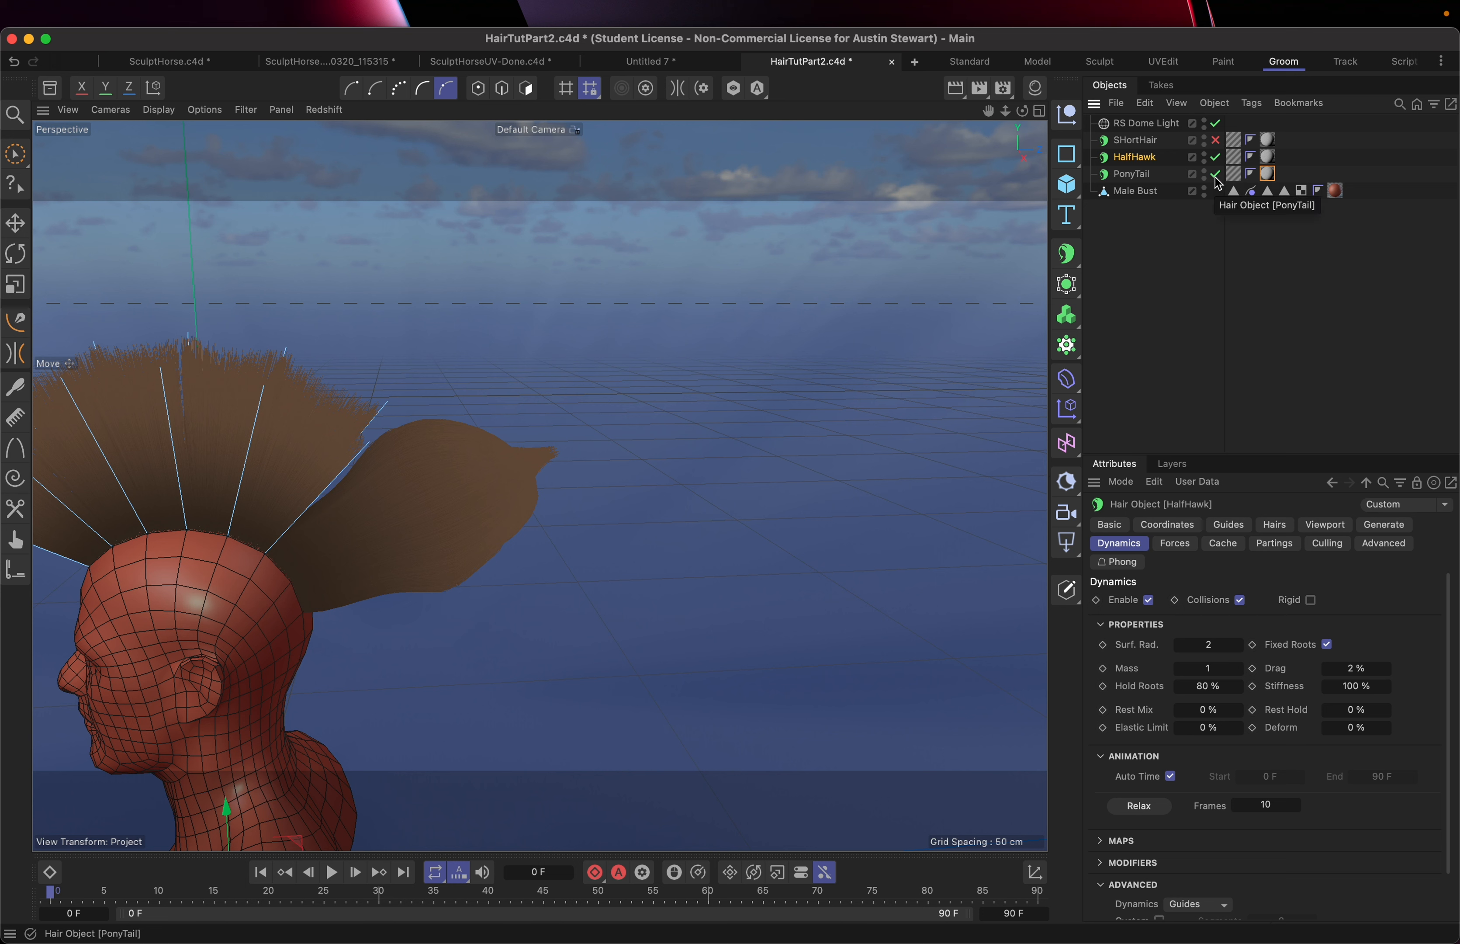
click(1216, 175)
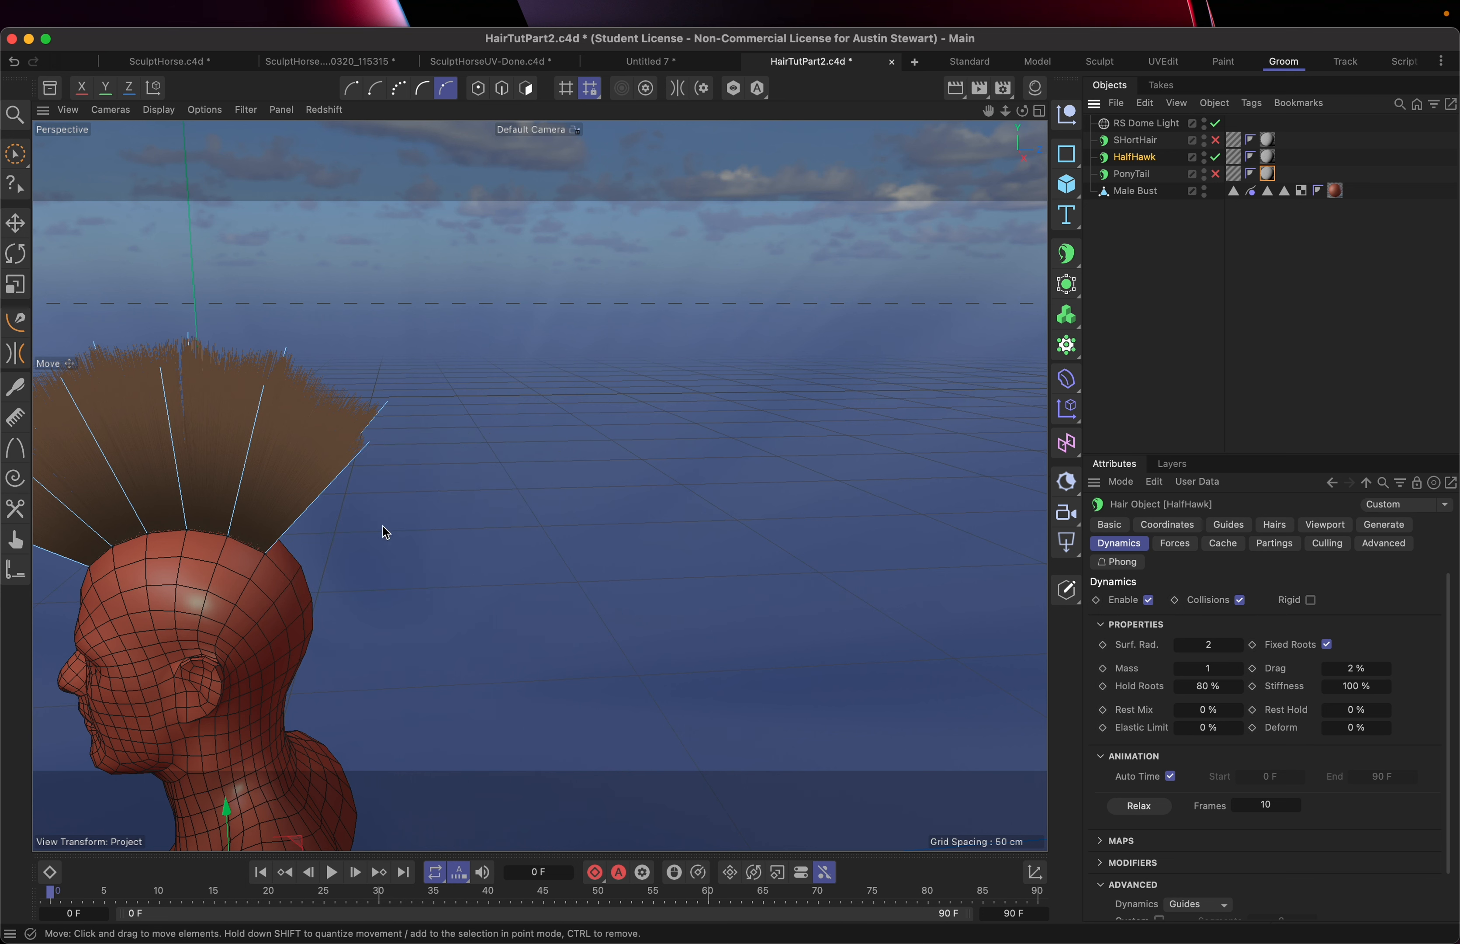
Brush the HalfHawk hair down over the bust's left side with the hair Brush at radius 133 in Move mode.
alt+drag(384, 530, 656, 509)
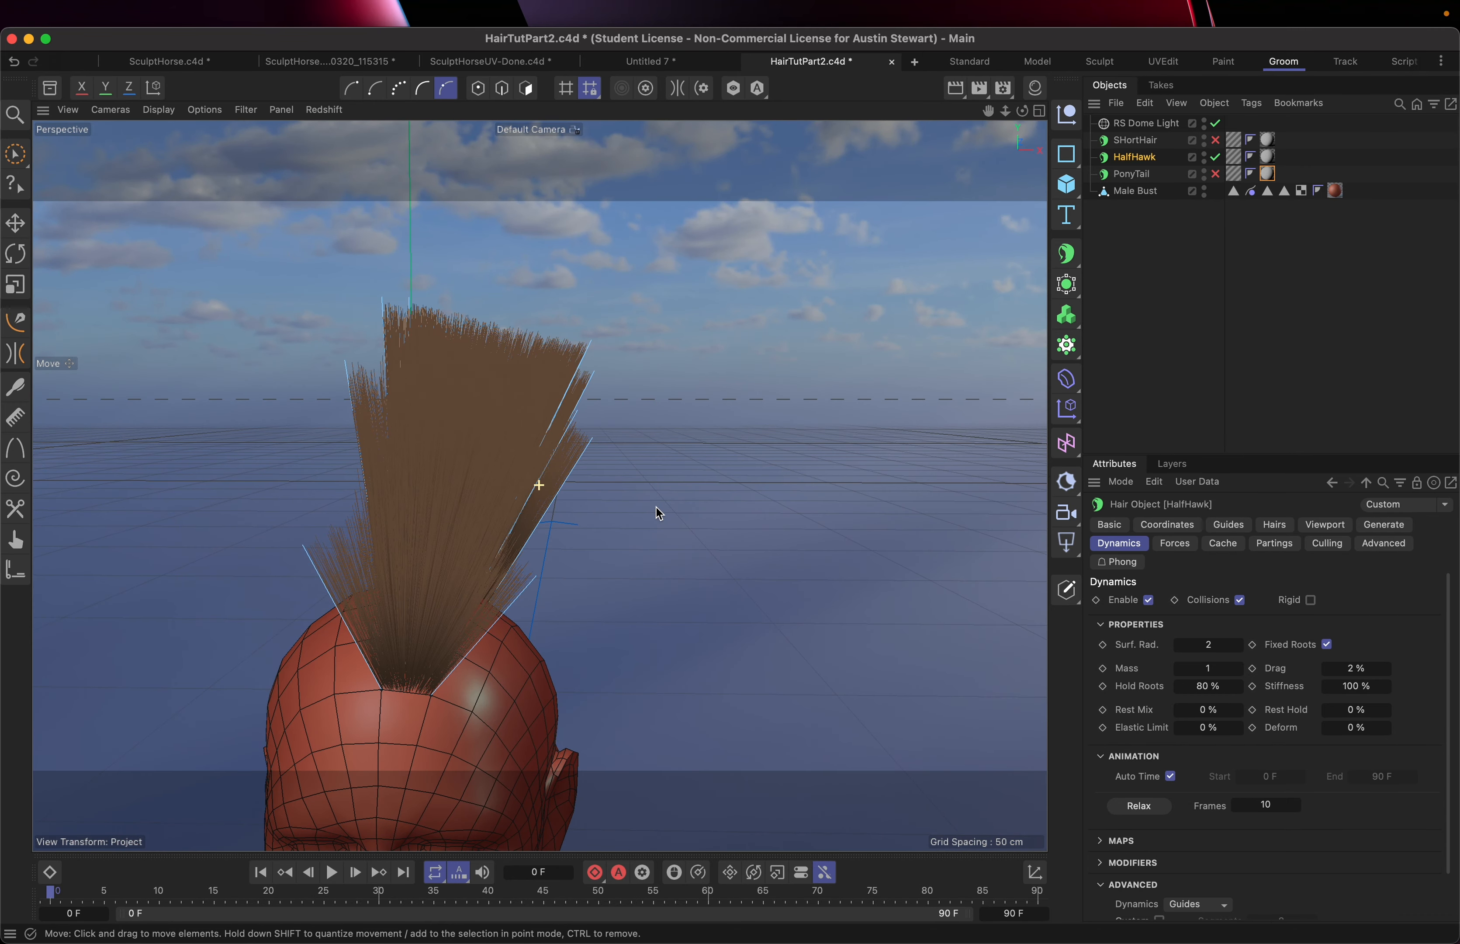
scroll(656, 506, down, 5)
scroll(655, 507, up, 1)
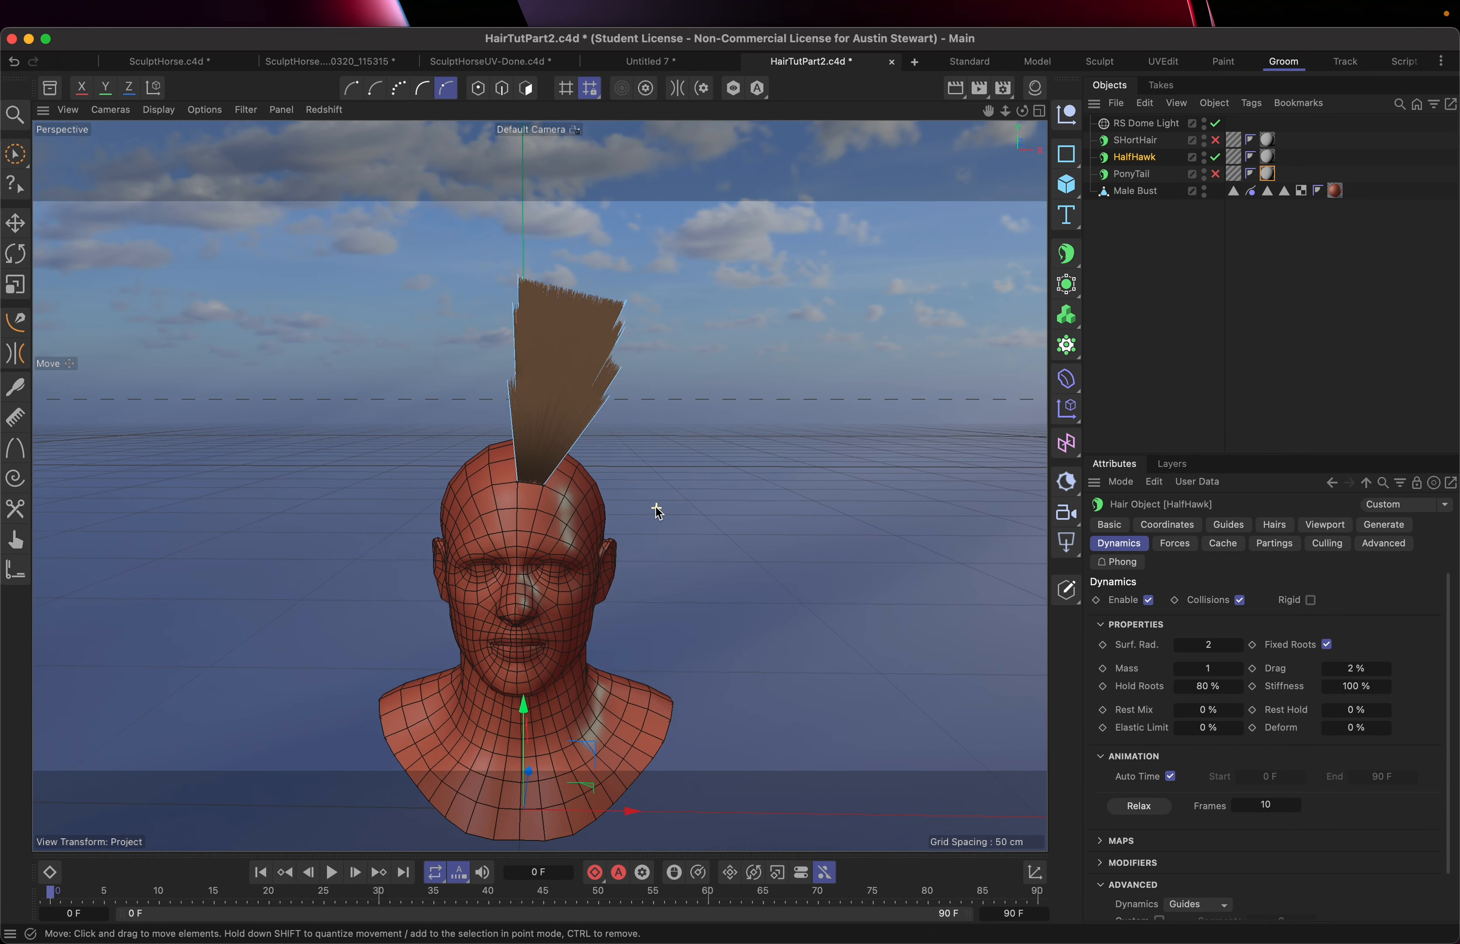
scroll(656, 507, down, 1)
mouse_move(656, 507)
alt+mouse_down()
mouse_move(623, 551)
mouse_move(635, 526)
alt+mouse_up()
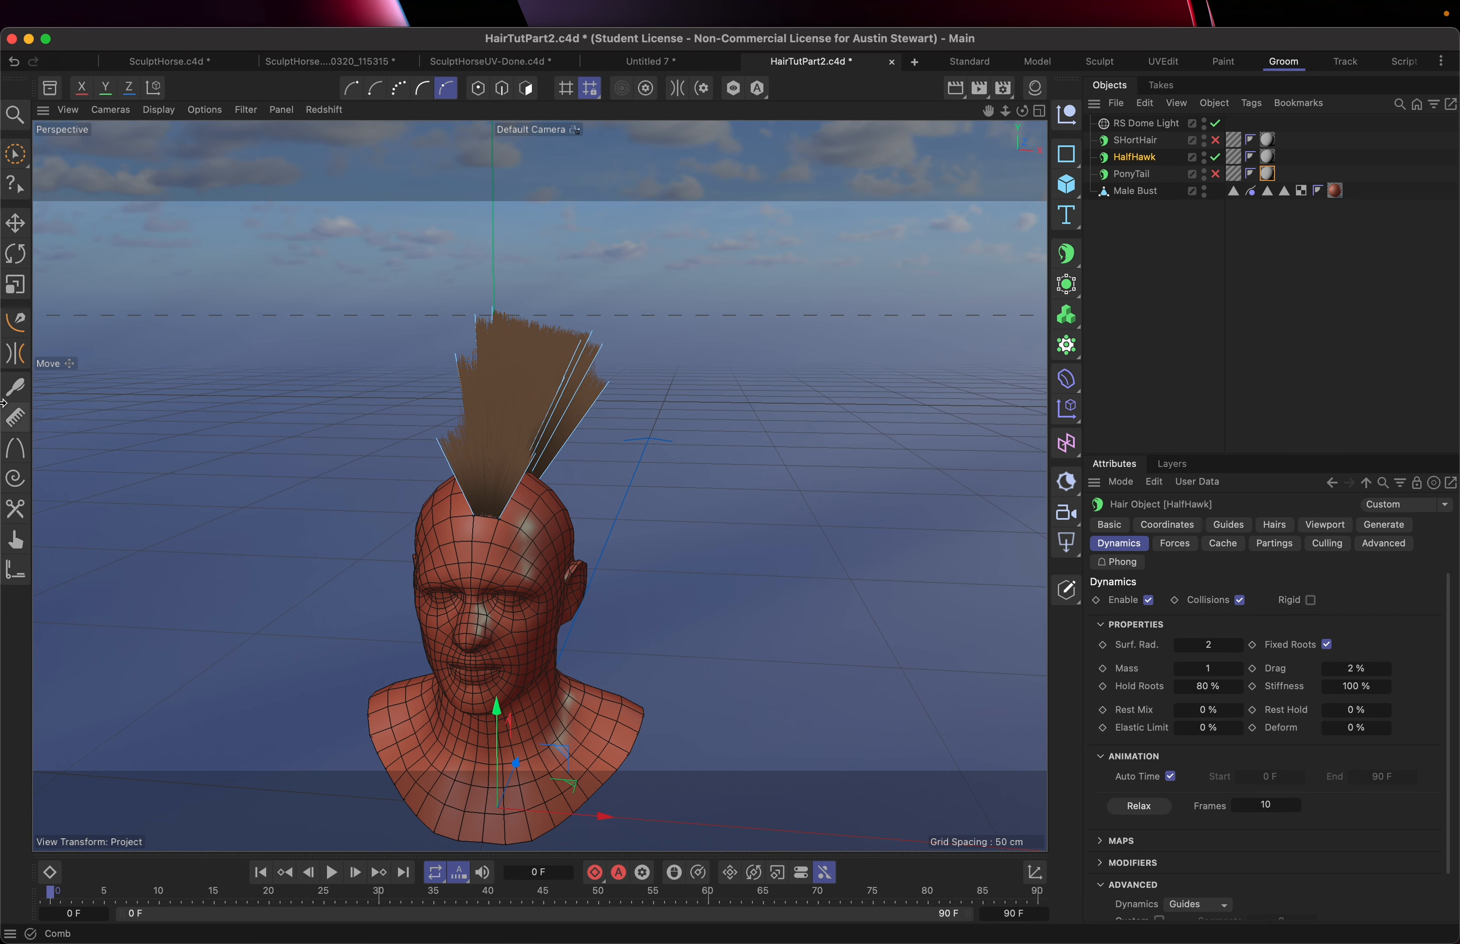
click(17, 388)
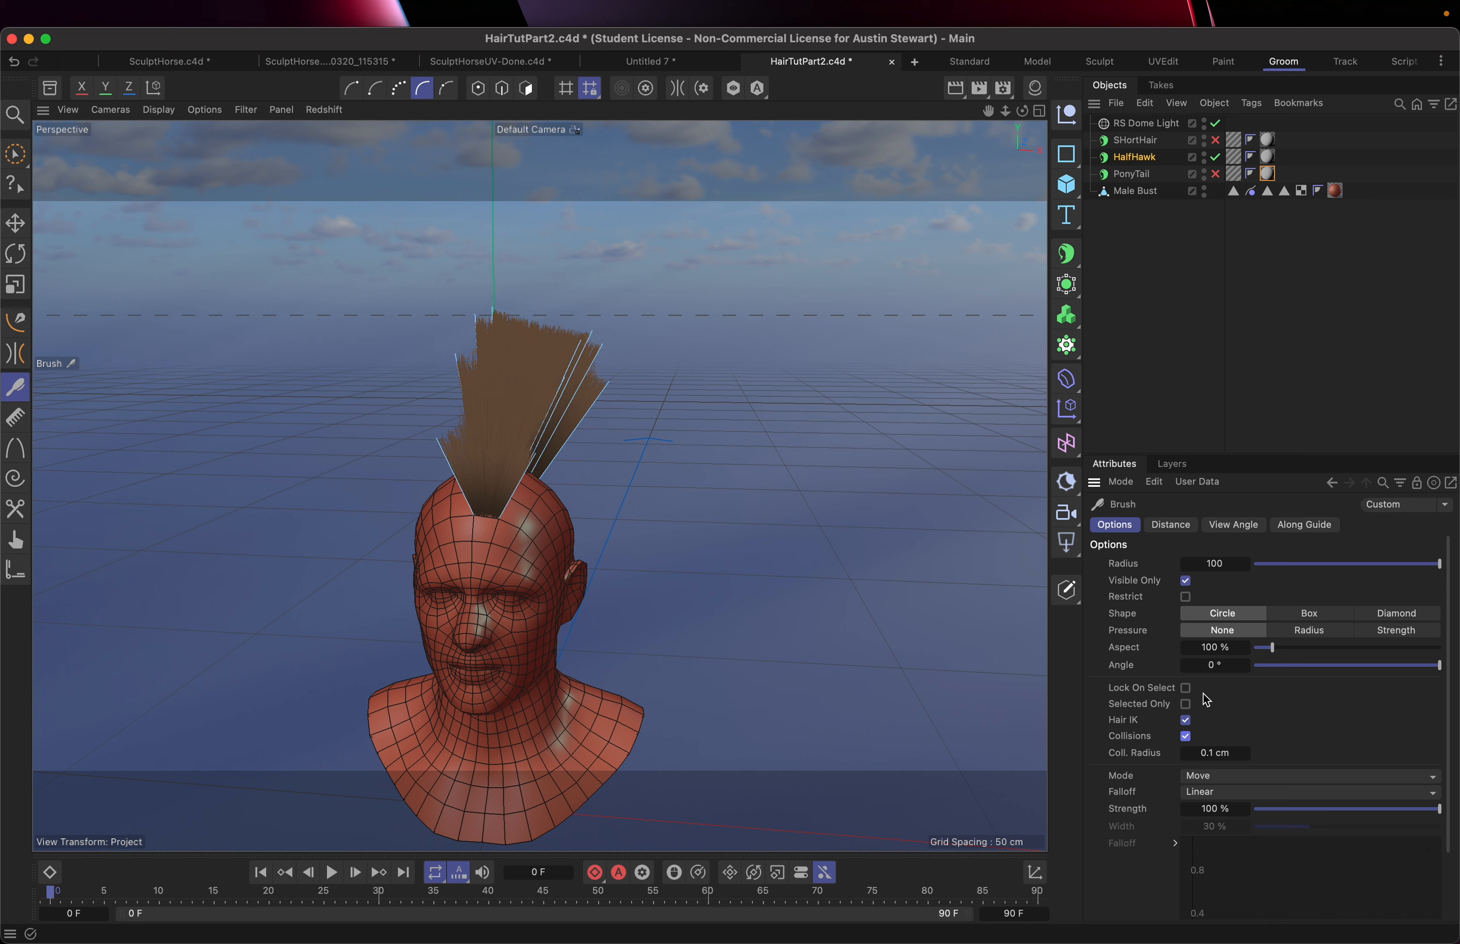
middle_drag(806, 453, 811, 459)
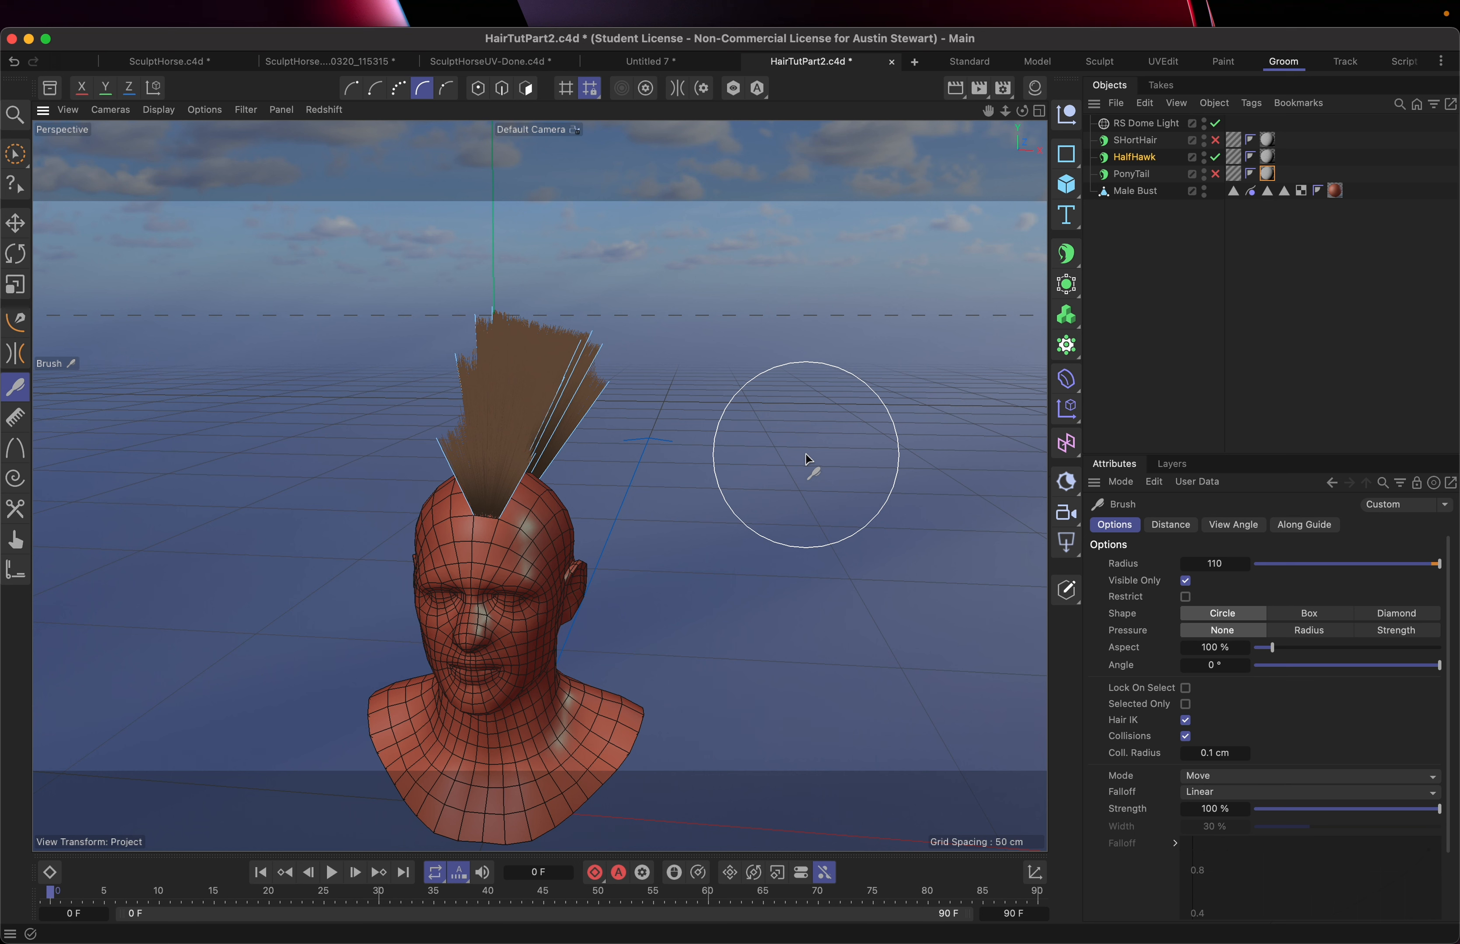
middle_drag(806, 454, 816, 454)
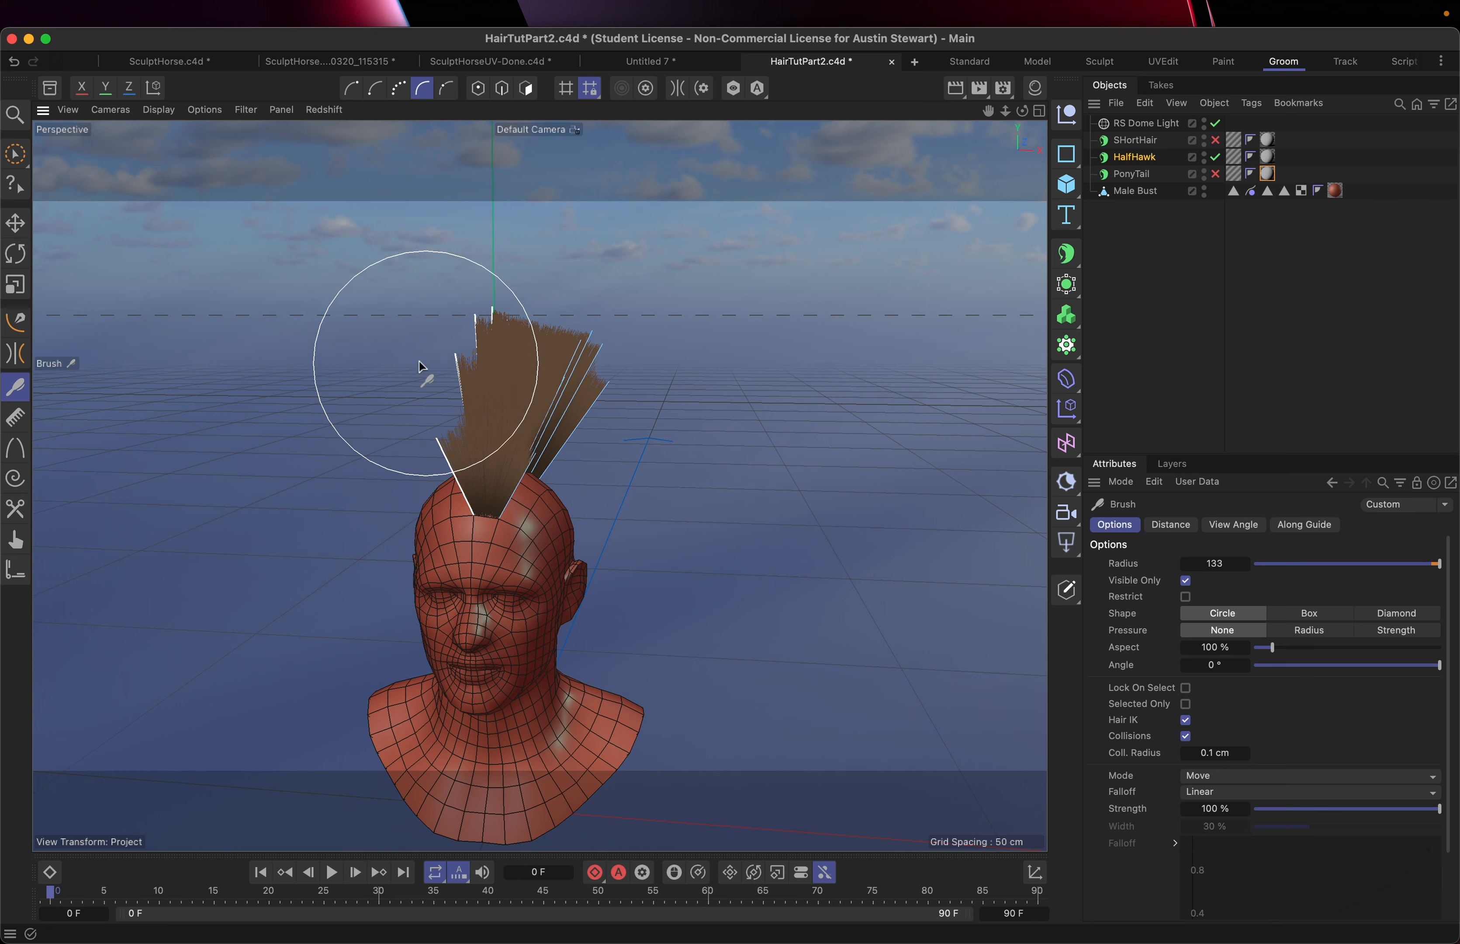
mouse_move(419, 362)
mouse_down()
mouse_move(602, 379)
mouse_move(637, 405)
mouse_move(646, 448)
mouse_up()
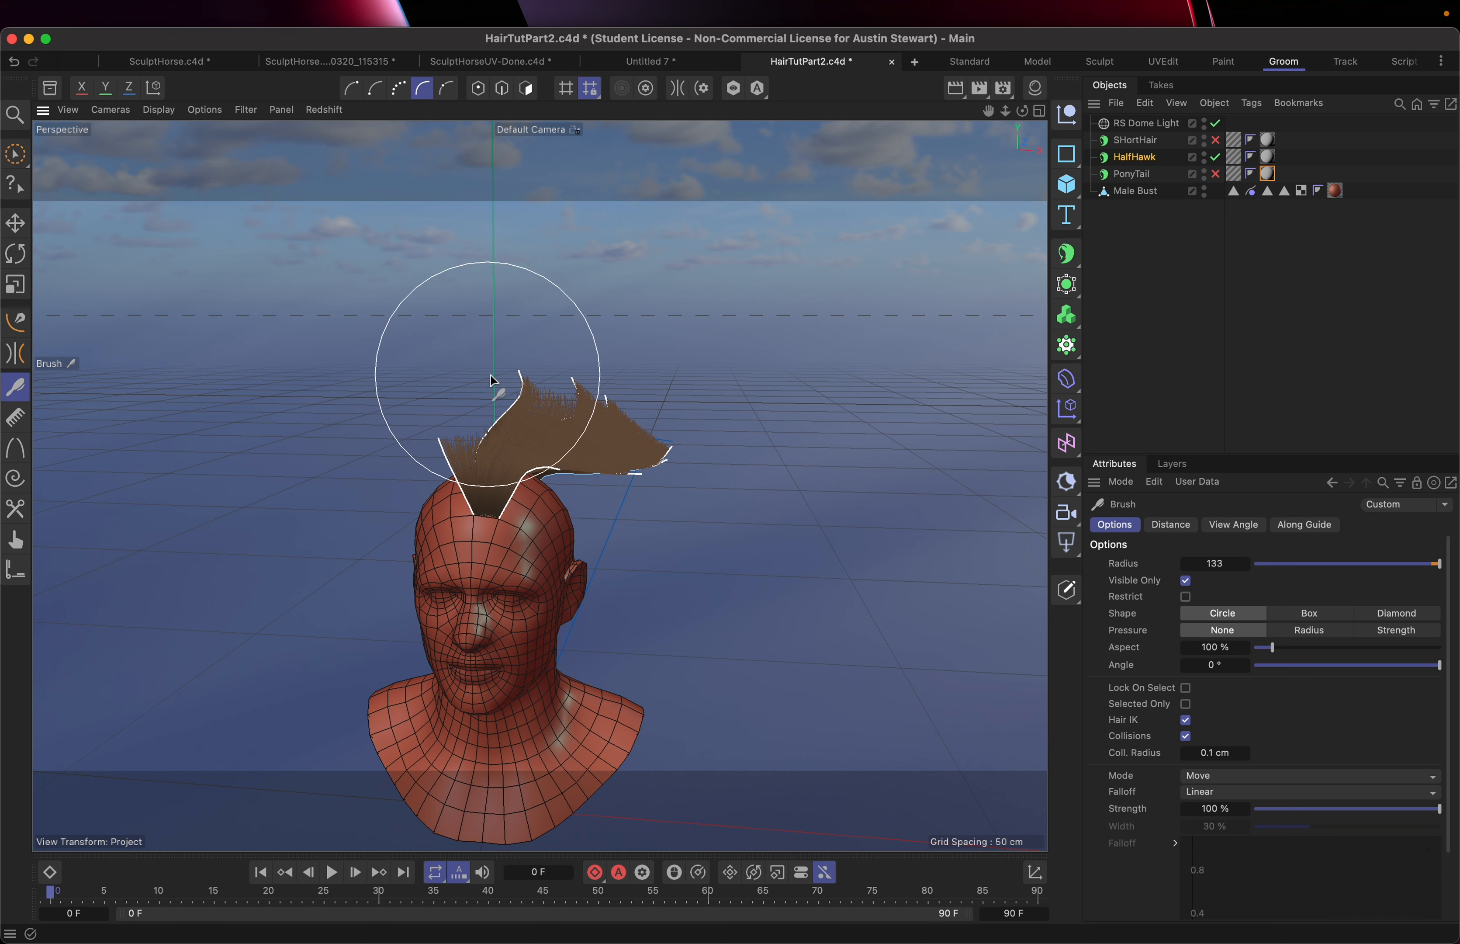
mouse_move(484, 378)
mouse_down()
mouse_move(602, 390)
mouse_move(662, 434)
mouse_move(677, 477)
mouse_up()
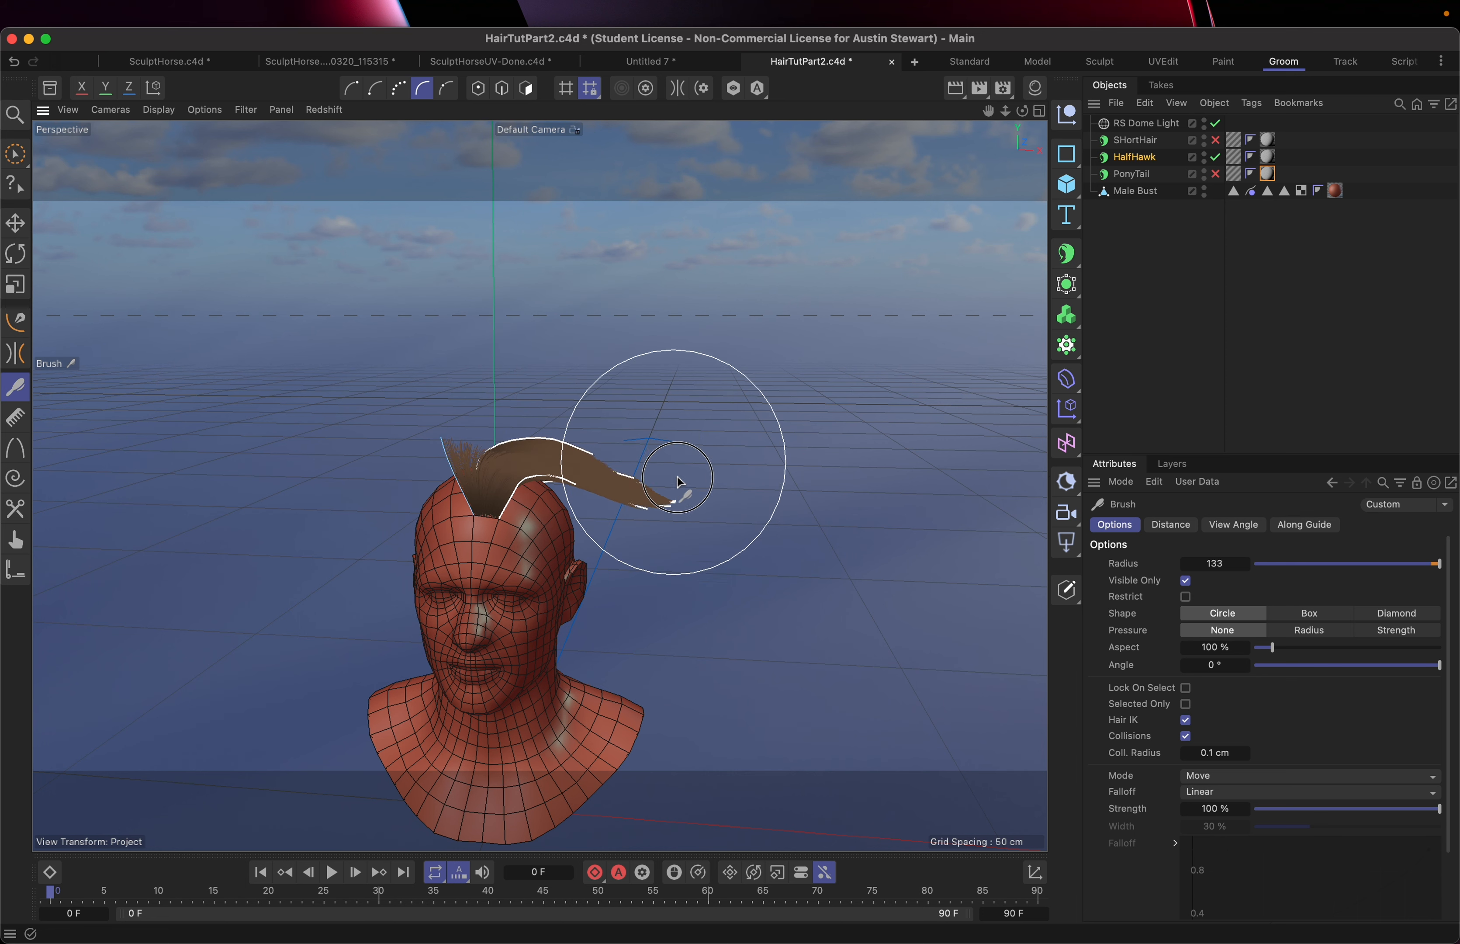
mouse_move(519, 461)
mouse_down()
mouse_move(601, 497)
mouse_move(637, 555)
mouse_move(604, 678)
mouse_move(590, 683)
mouse_up()
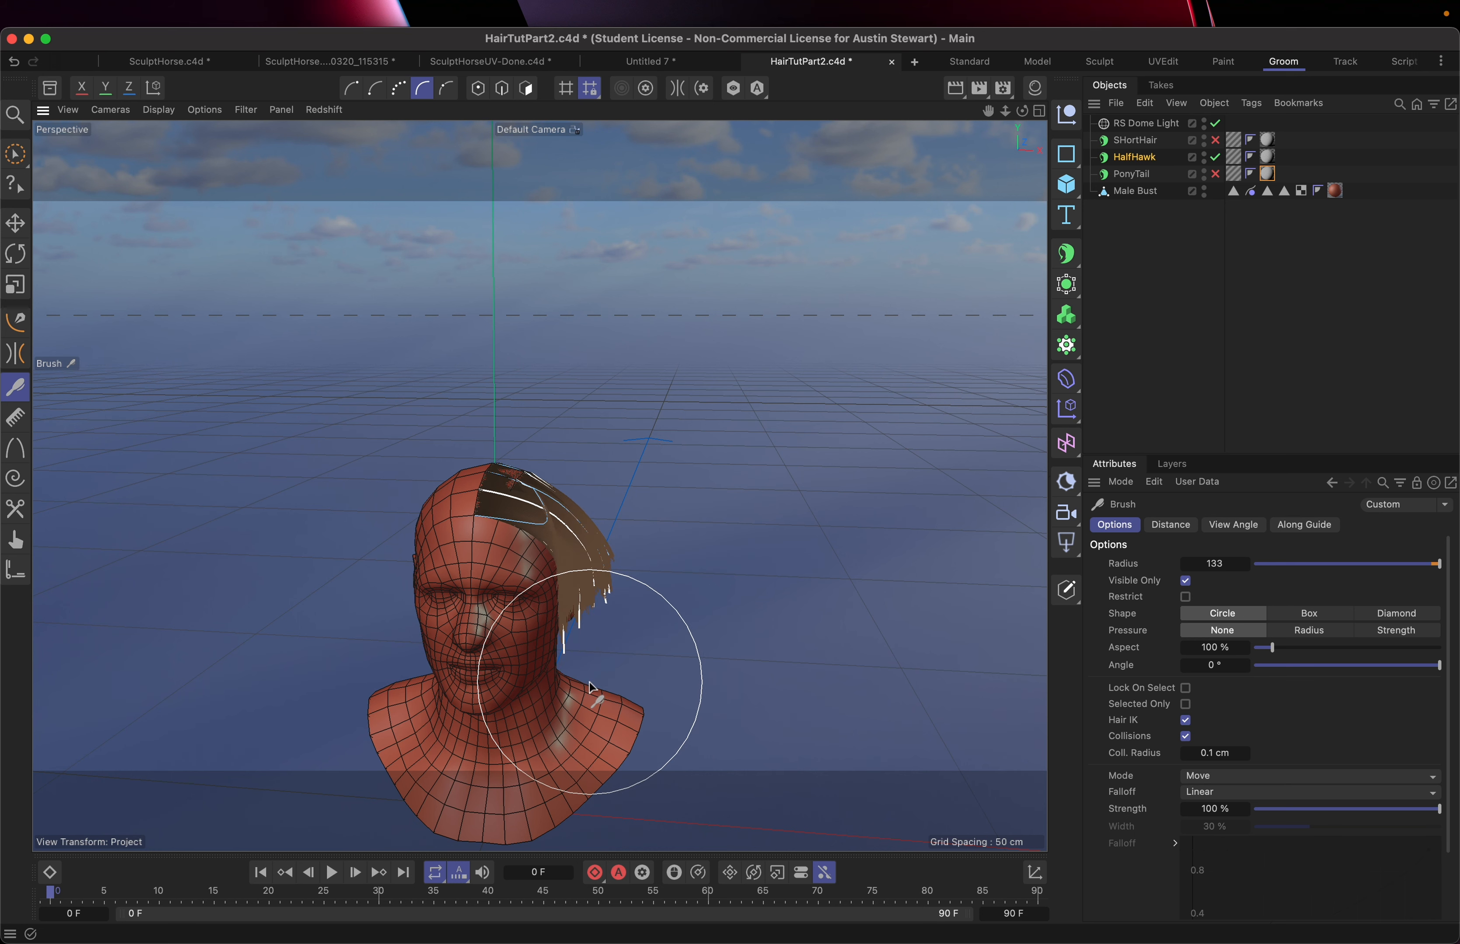
Lift the HalfHawk guides near their roots with the hair Brush to cover the bare scalp patches along the parting.
scroll(537, 584, up, 3)
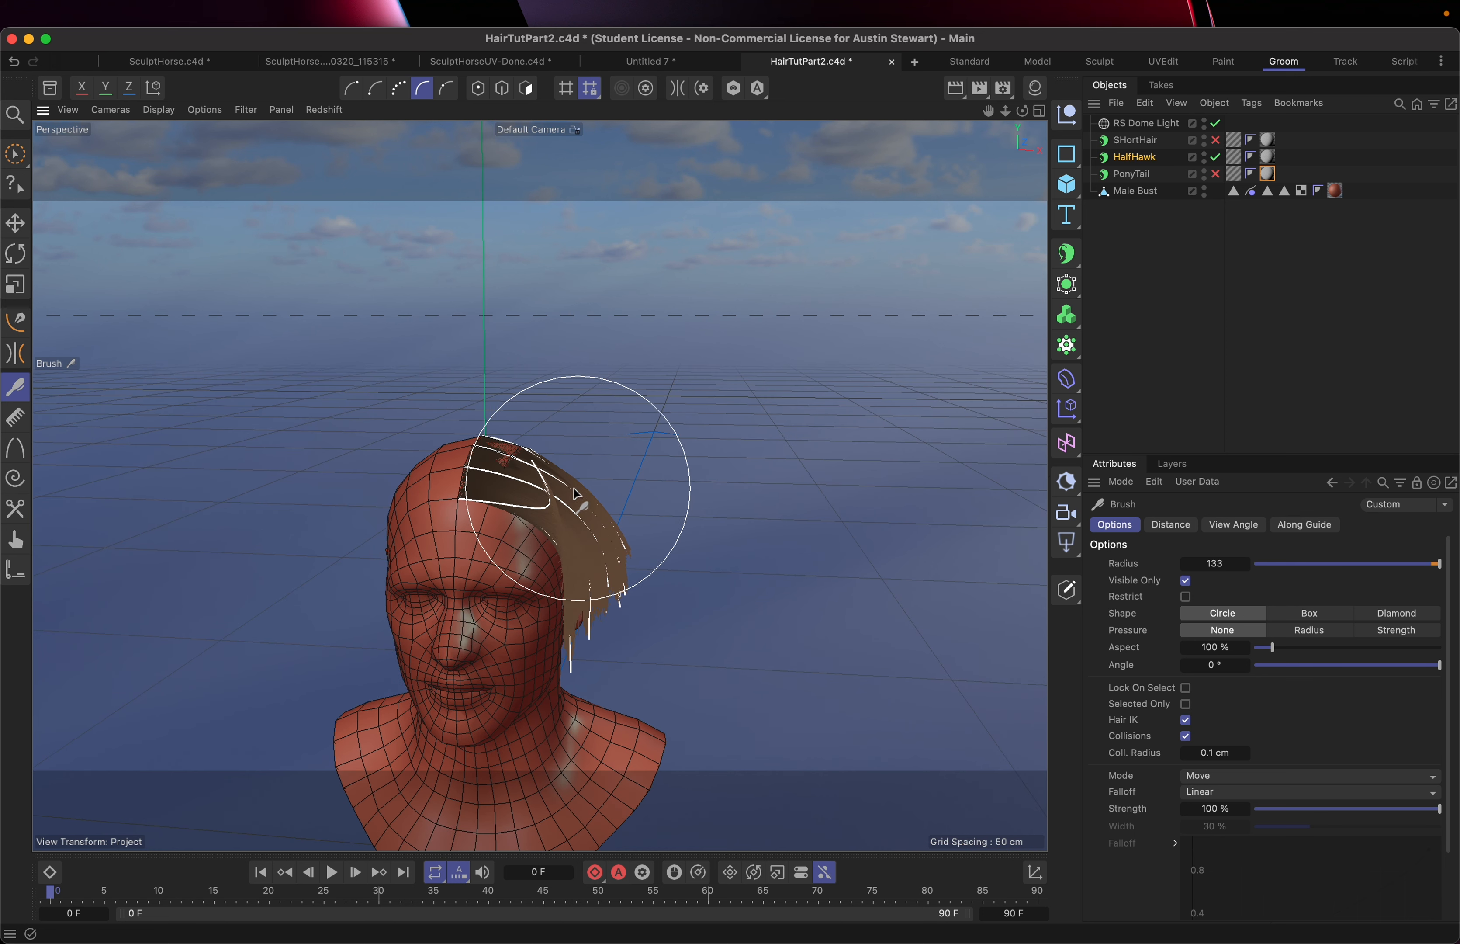
scroll(571, 489, up, 7)
alt+drag(571, 491, 179, 564)
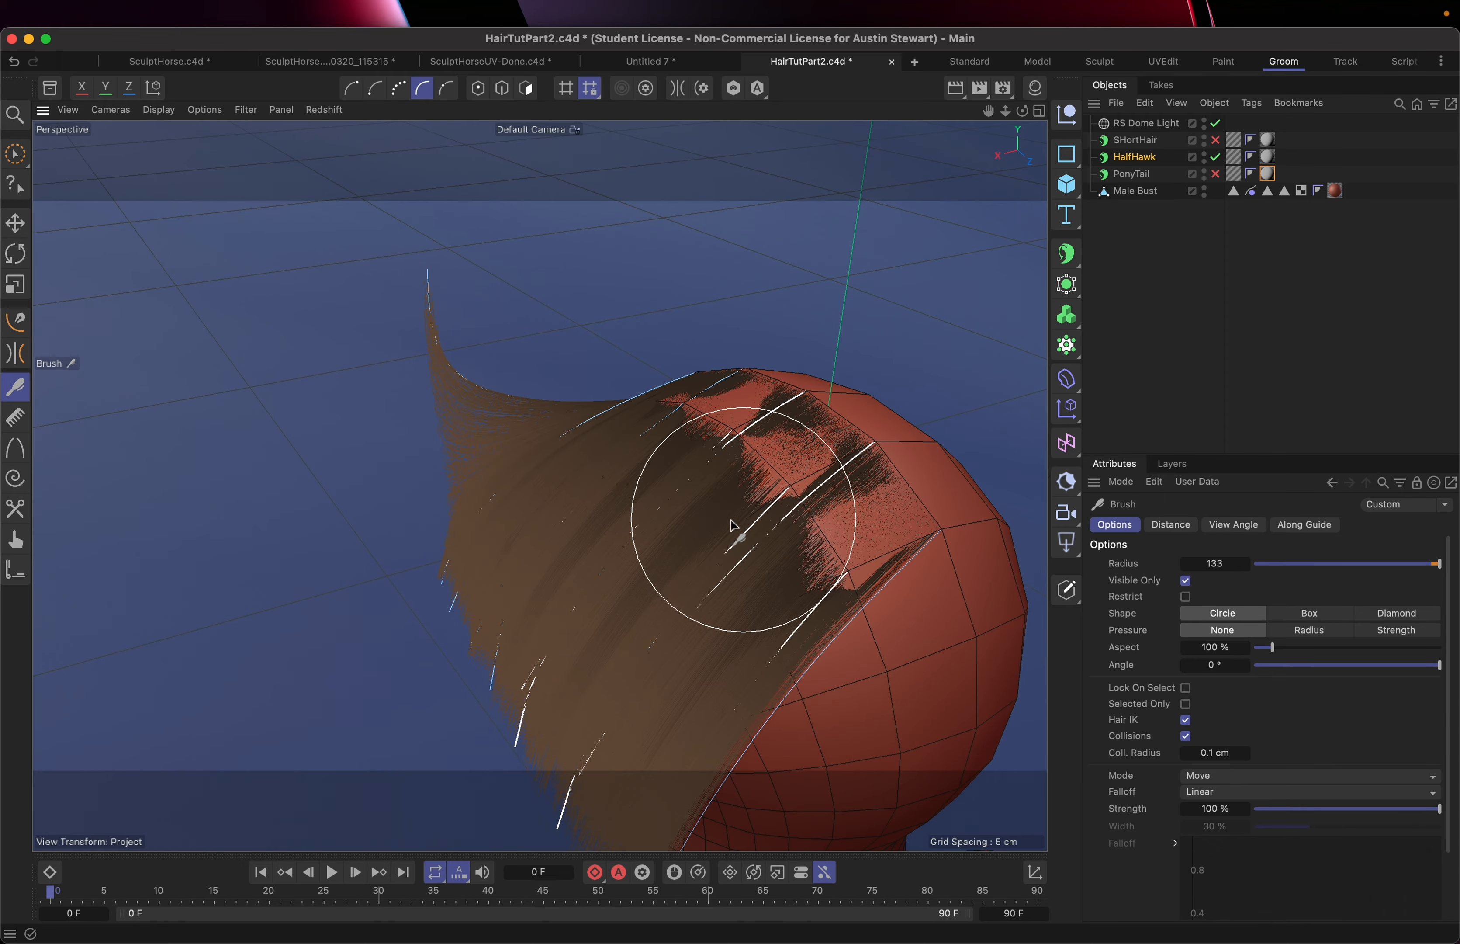
mouse_move(759, 520)
alt+mouse_down()
mouse_move(856, 524)
mouse_move(995, 477)
mouse_move(1008, 427)
mouse_move(1041, 484)
alt+mouse_up()
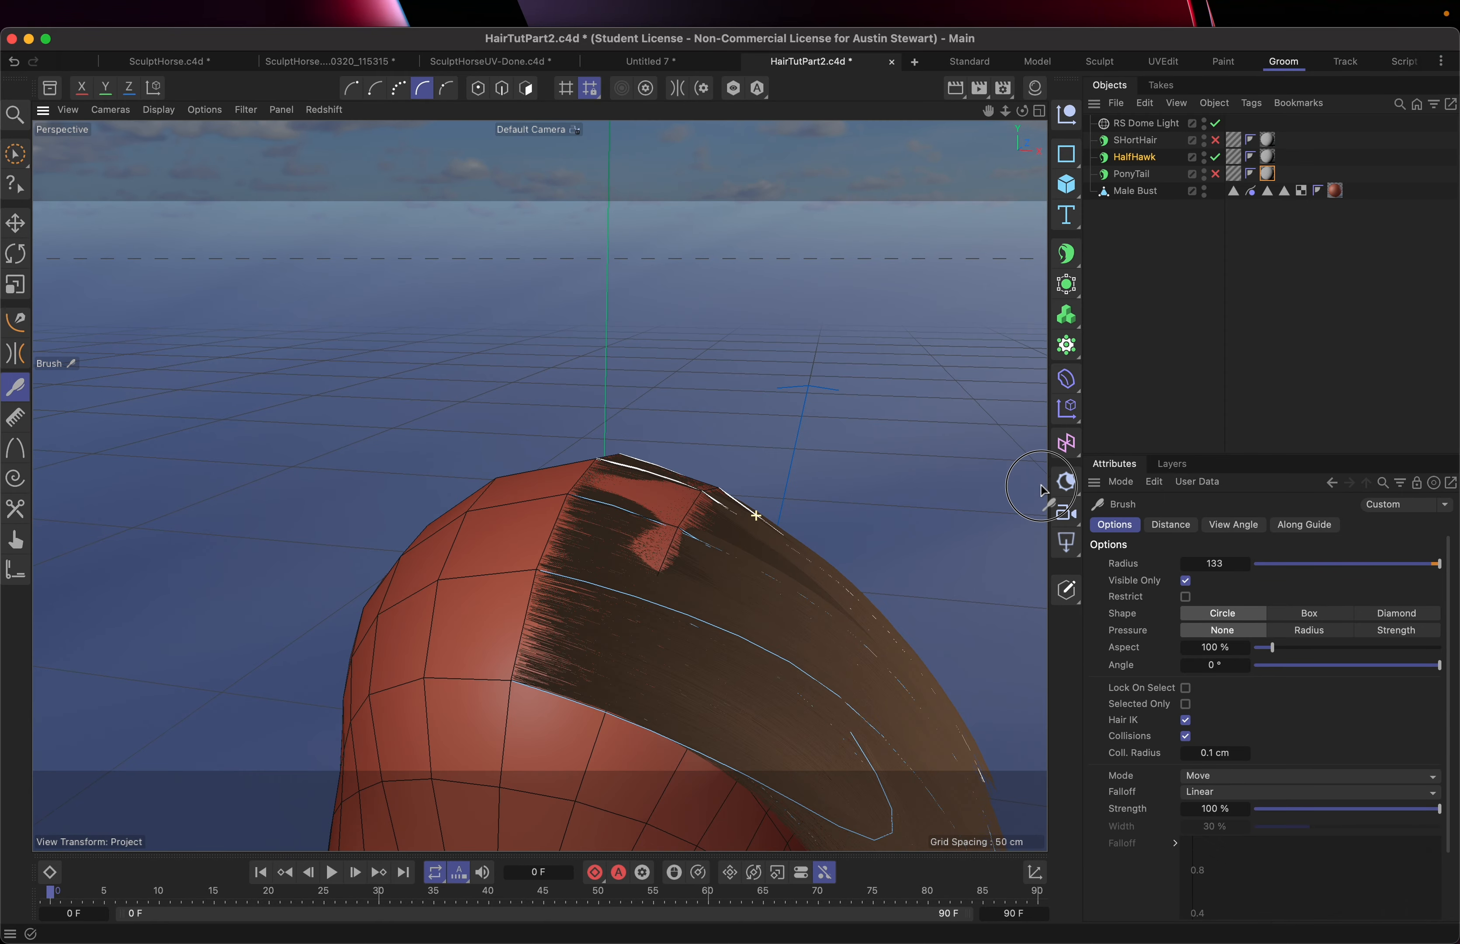
drag(658, 639, 685, 521)
drag(601, 677, 593, 669)
drag(614, 587, 625, 505)
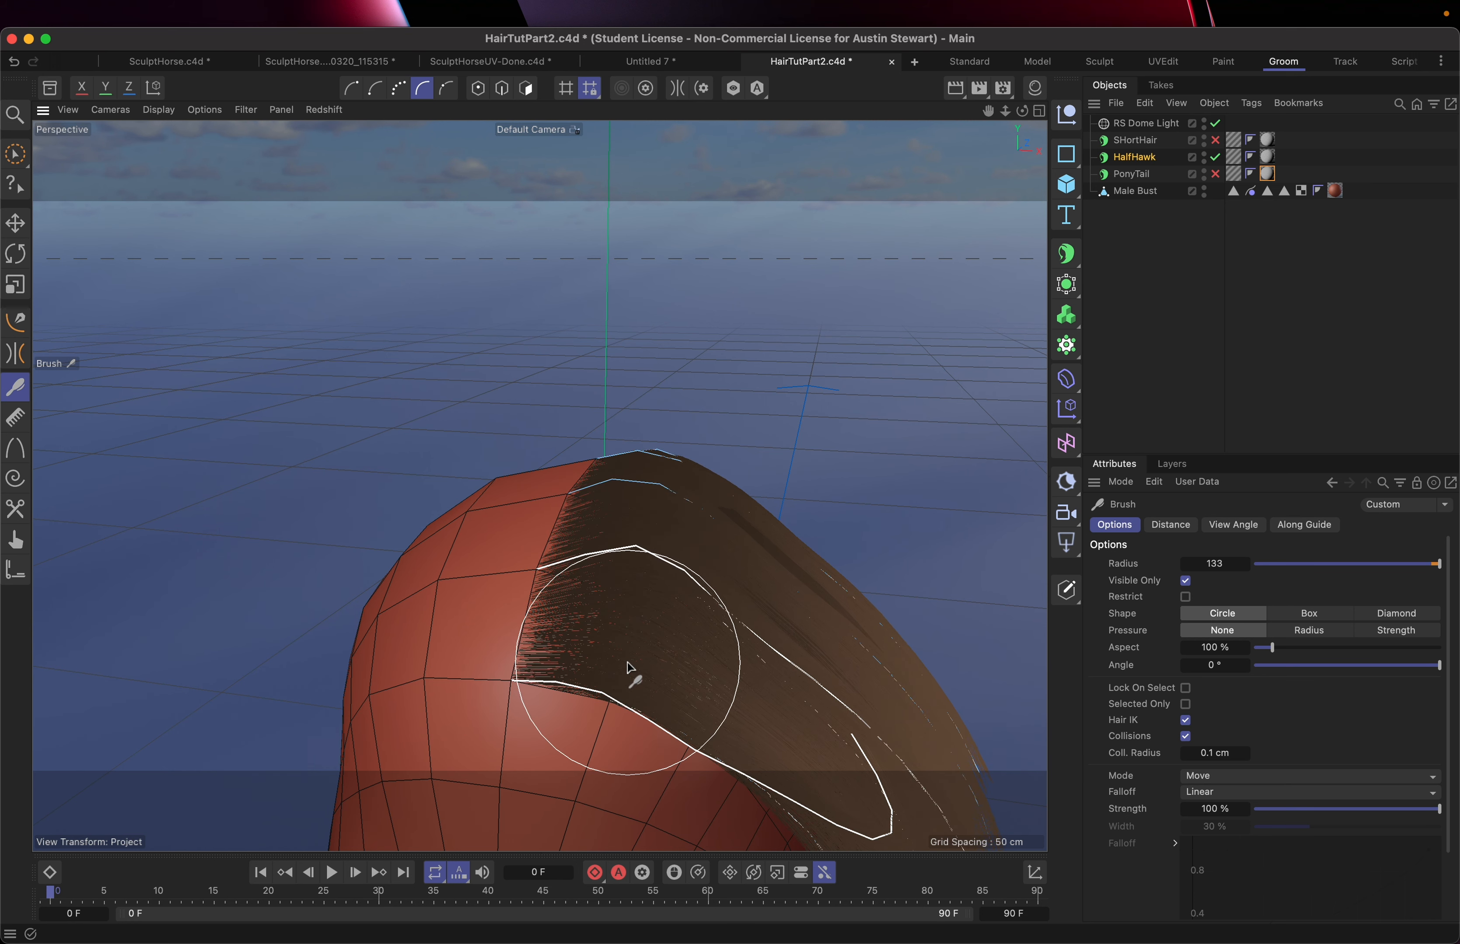
scroll(625, 662, down, 6)
mouse_move(627, 661)
mouse_down()
mouse_move(656, 552)
mouse_move(707, 540)
mouse_move(743, 481)
mouse_move(736, 466)
mouse_up()
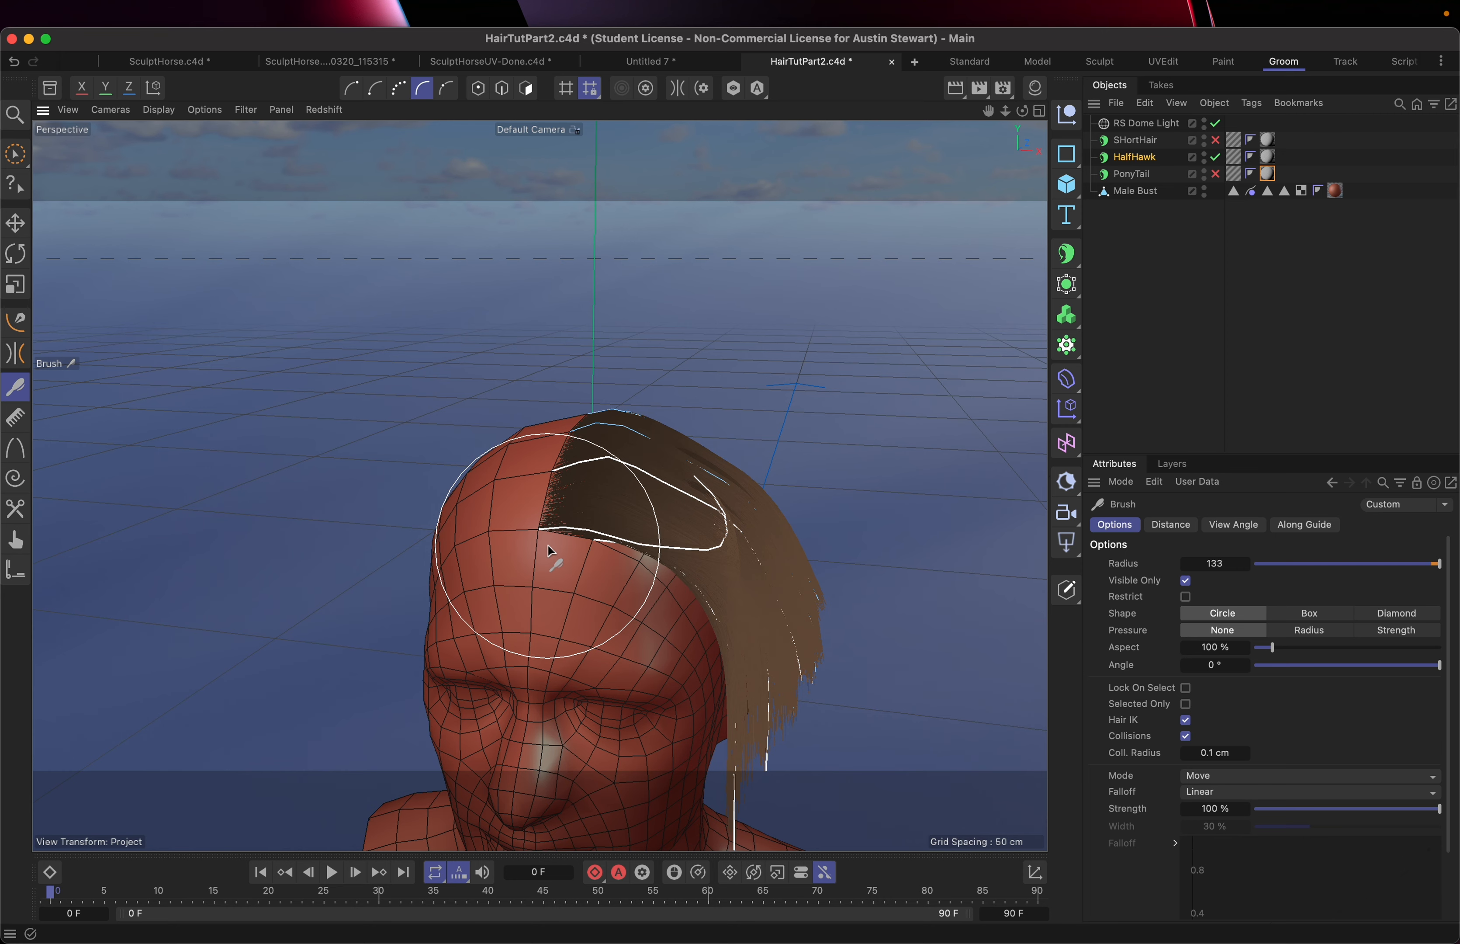
Detach the Hair Selection commands as a floating palette while working on the HalfHawk roots.
scroll(548, 545, up, 5)
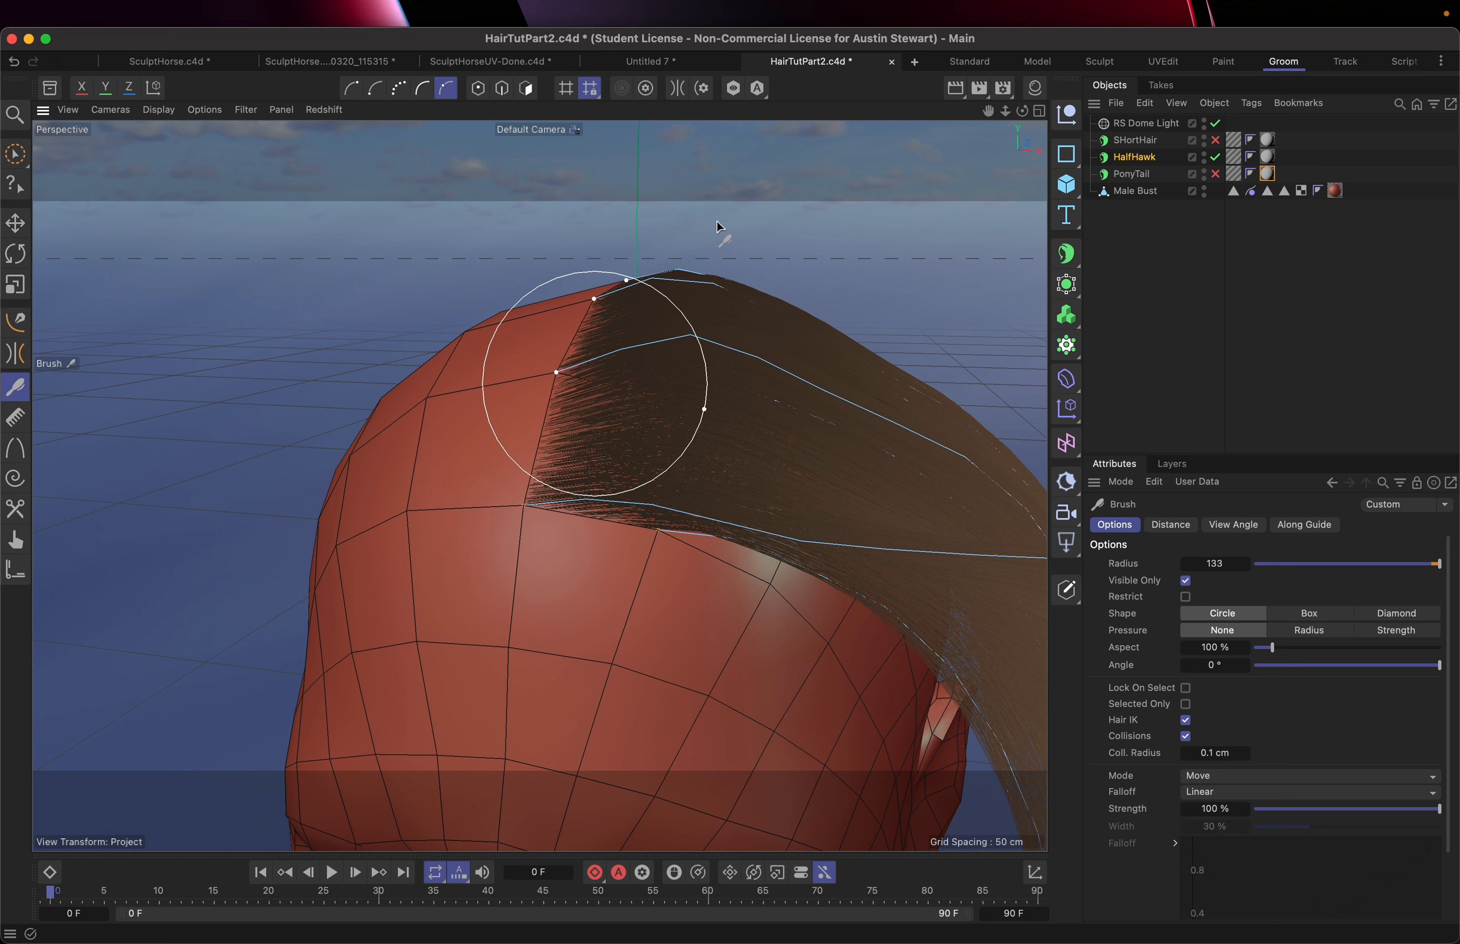
mouse_move(1082, 6)
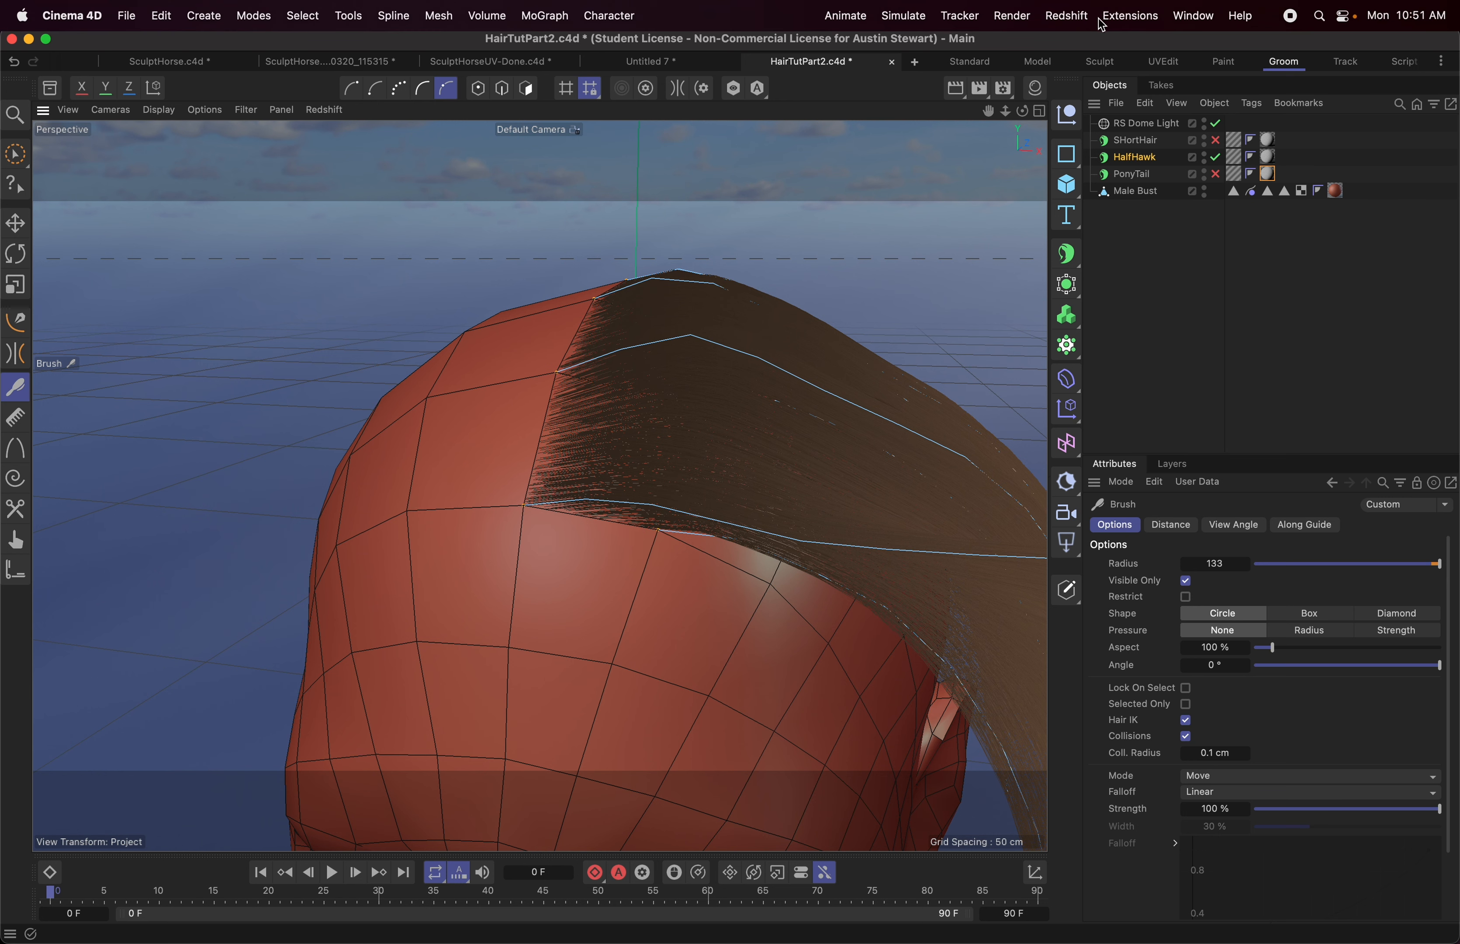
click(920, 23)
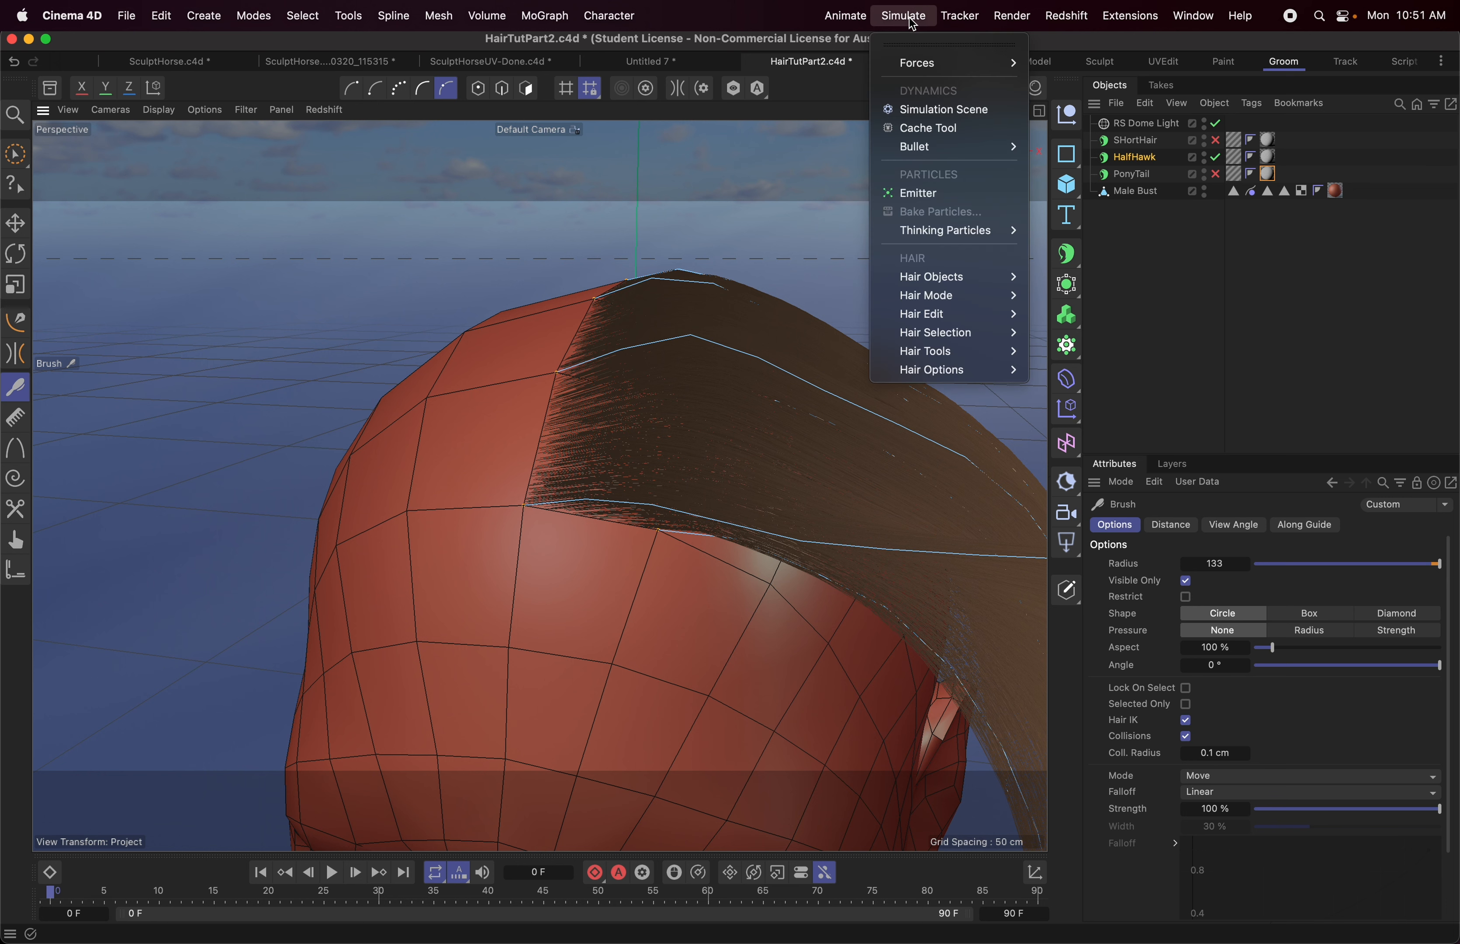
mouse_move(945, 334)
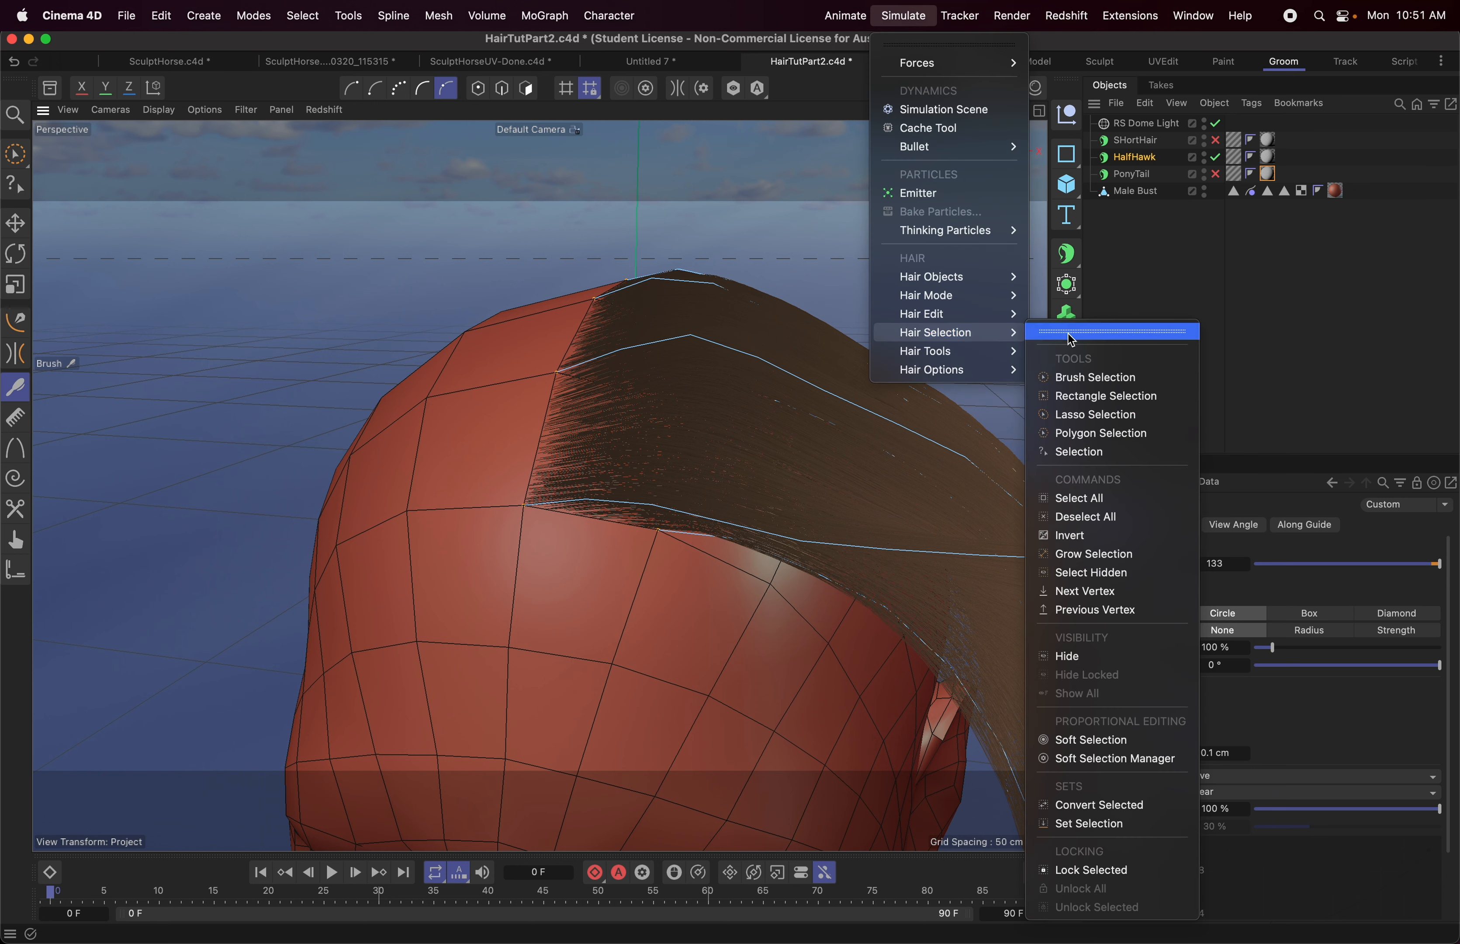
click(1074, 334)
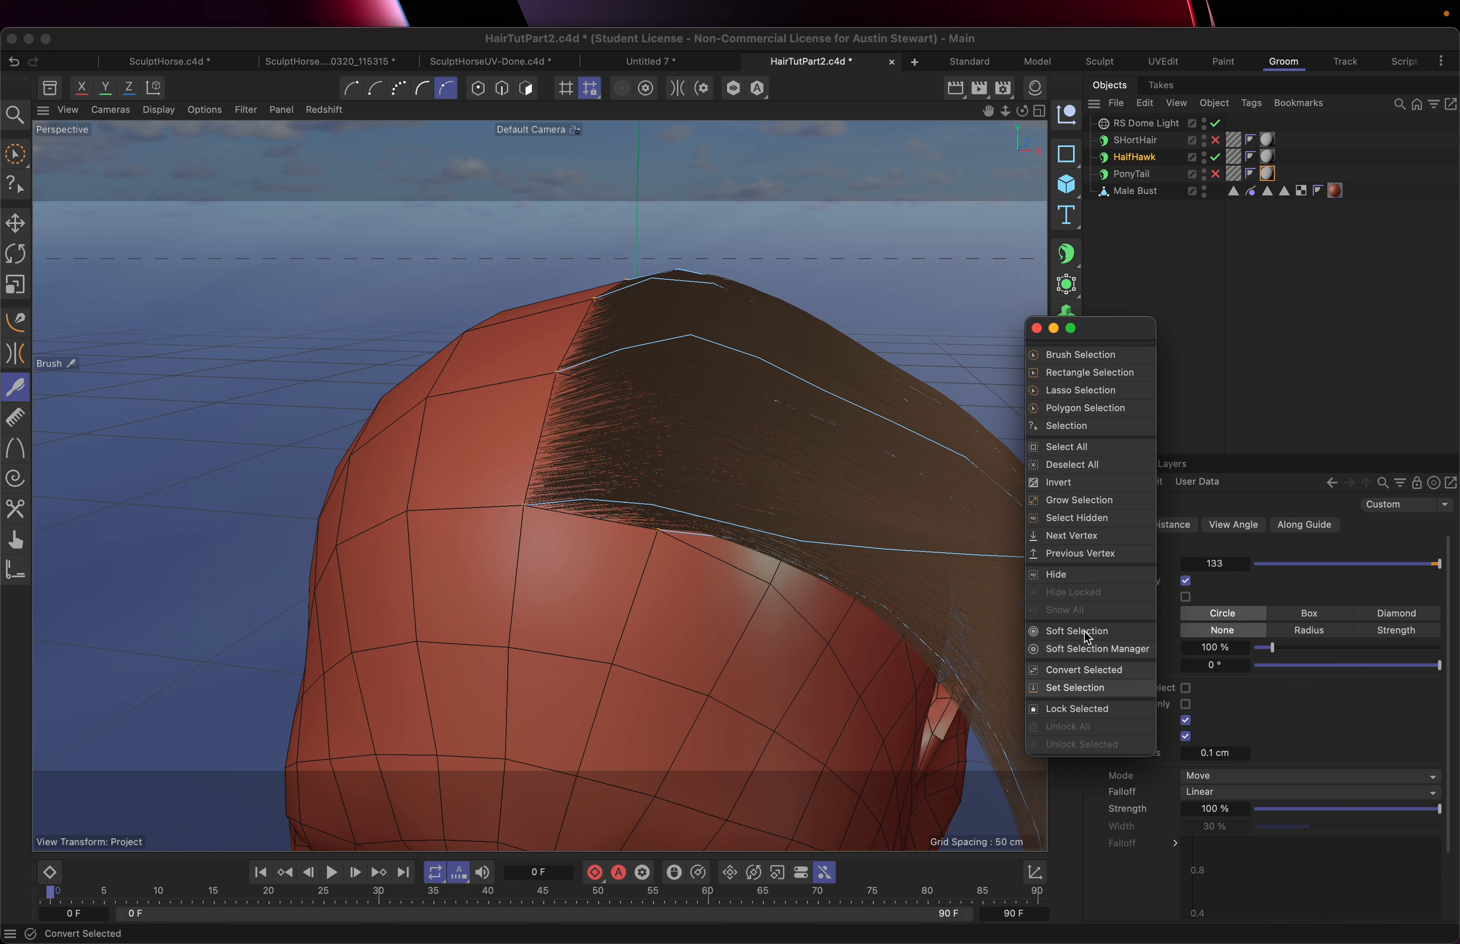
Advance the HalfHawk guide selection to the next vertex and brush those points upward to lift the hair near the parting.
click(1126, 538)
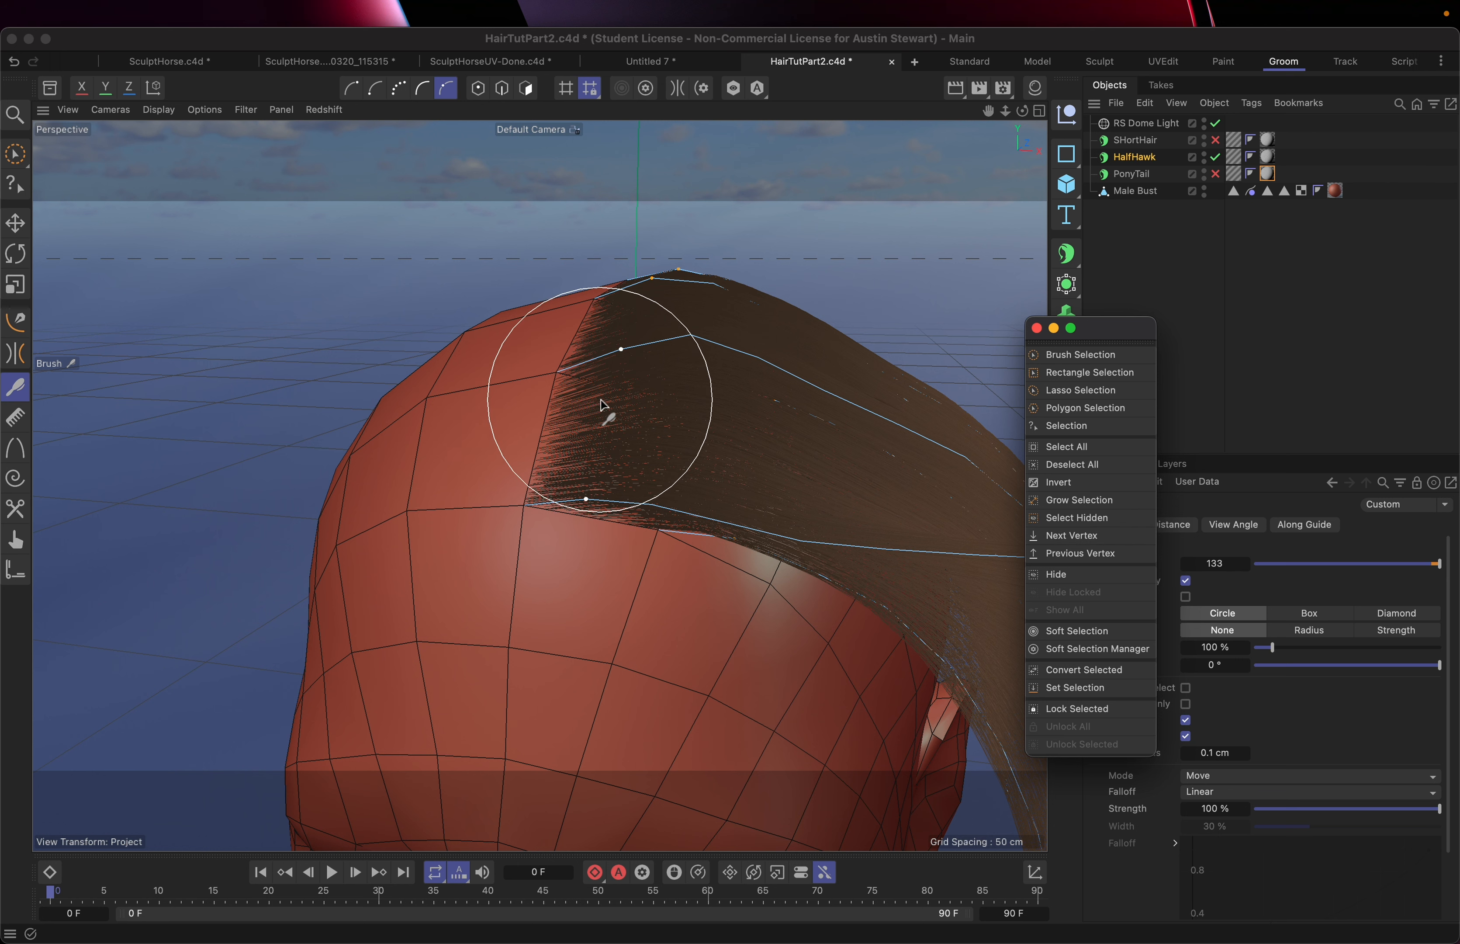
mouse_move(605, 410)
mouse_down()
mouse_move(599, 374)
mouse_move(649, 289)
mouse_up()
drag(593, 475, 594, 464)
drag(724, 532, 724, 516)
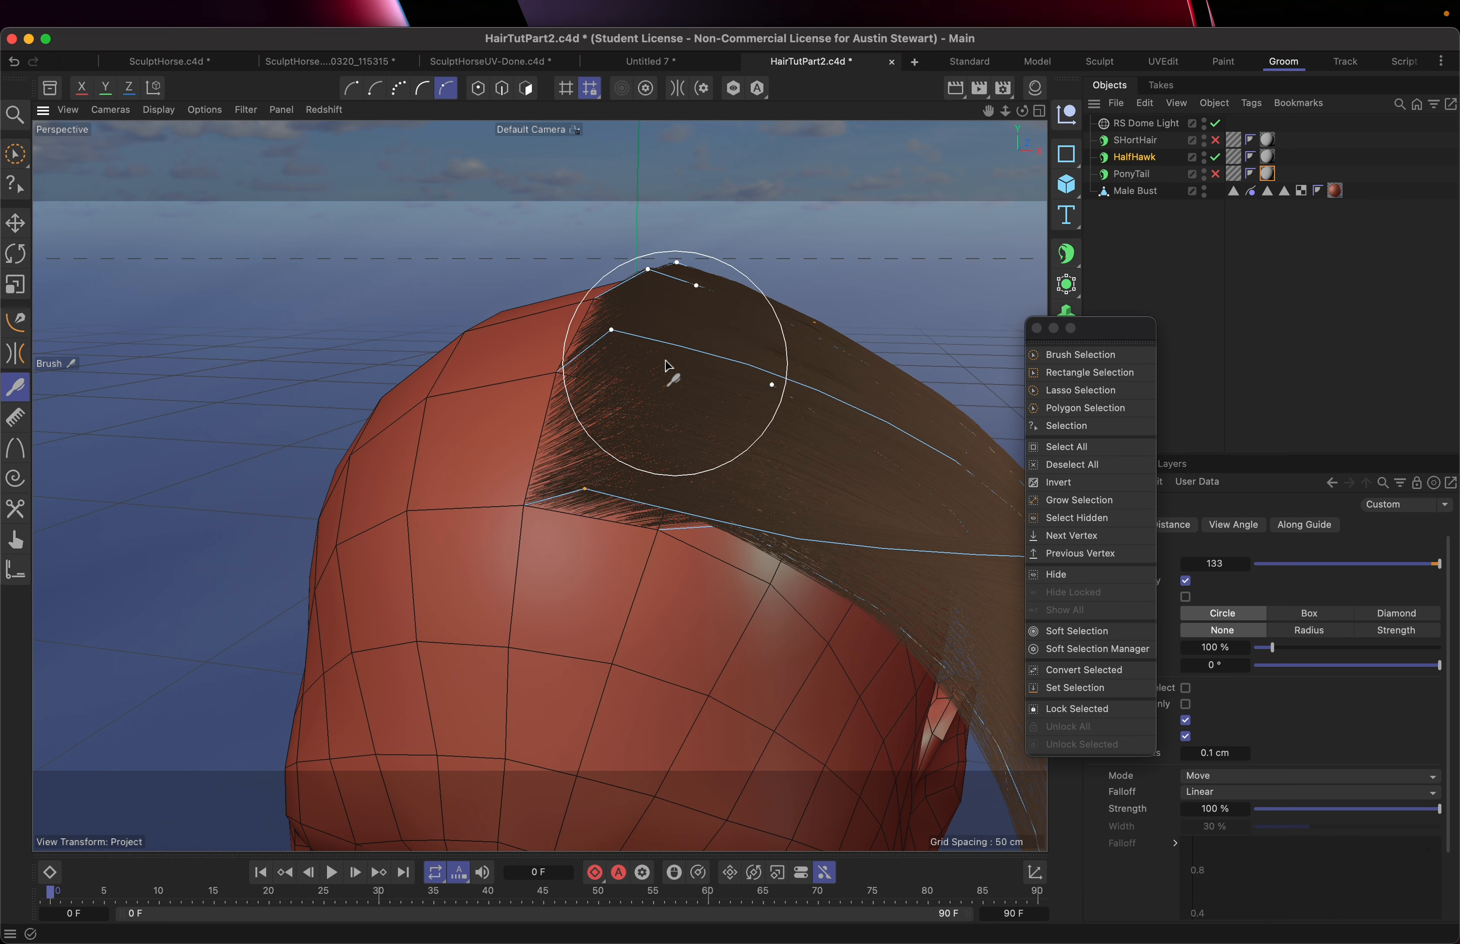
mouse_move(631, 361)
mouse_down()
mouse_move(598, 329)
mouse_move(716, 388)
mouse_up()
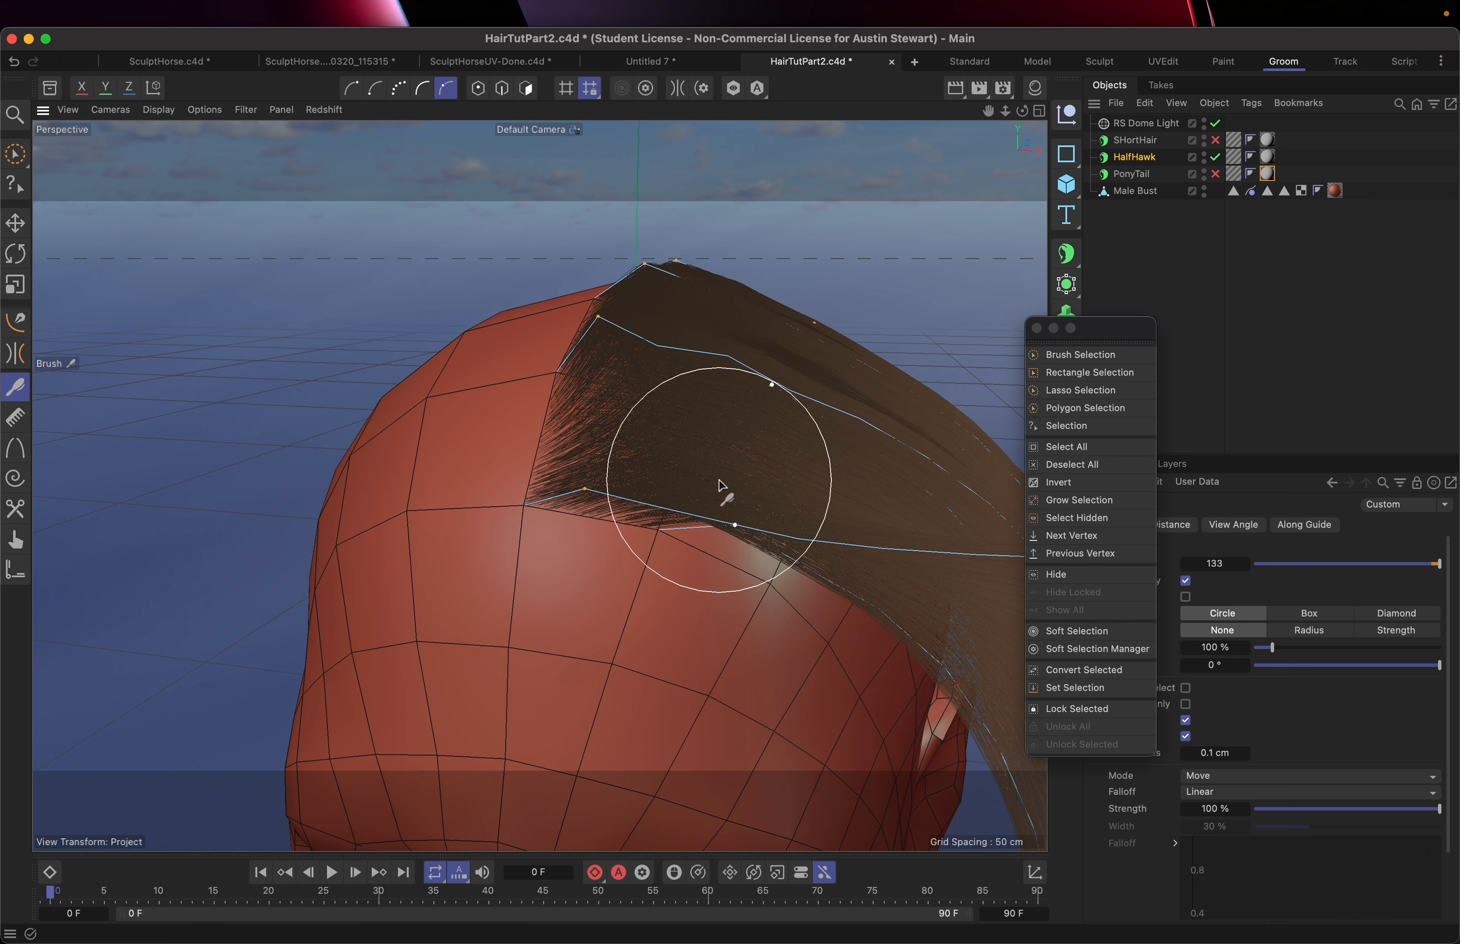
Switch to tip editing, select the stray front guide's tip with Brush Selection, and move it down in front of the face.
scroll(719, 480, down, 5)
scroll(719, 480, down, 2)
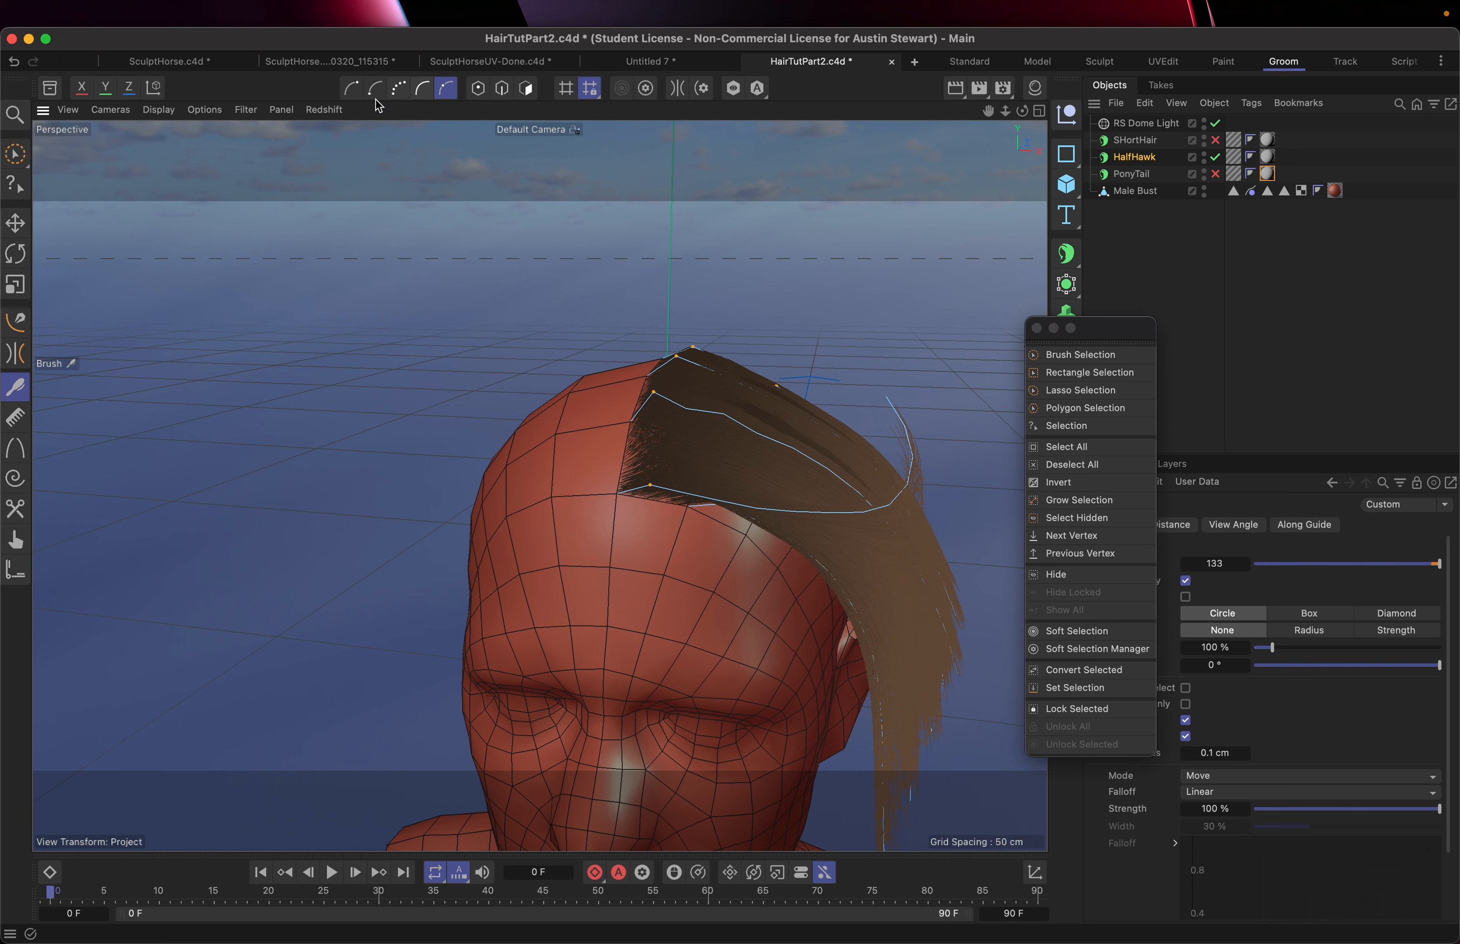
click(352, 90)
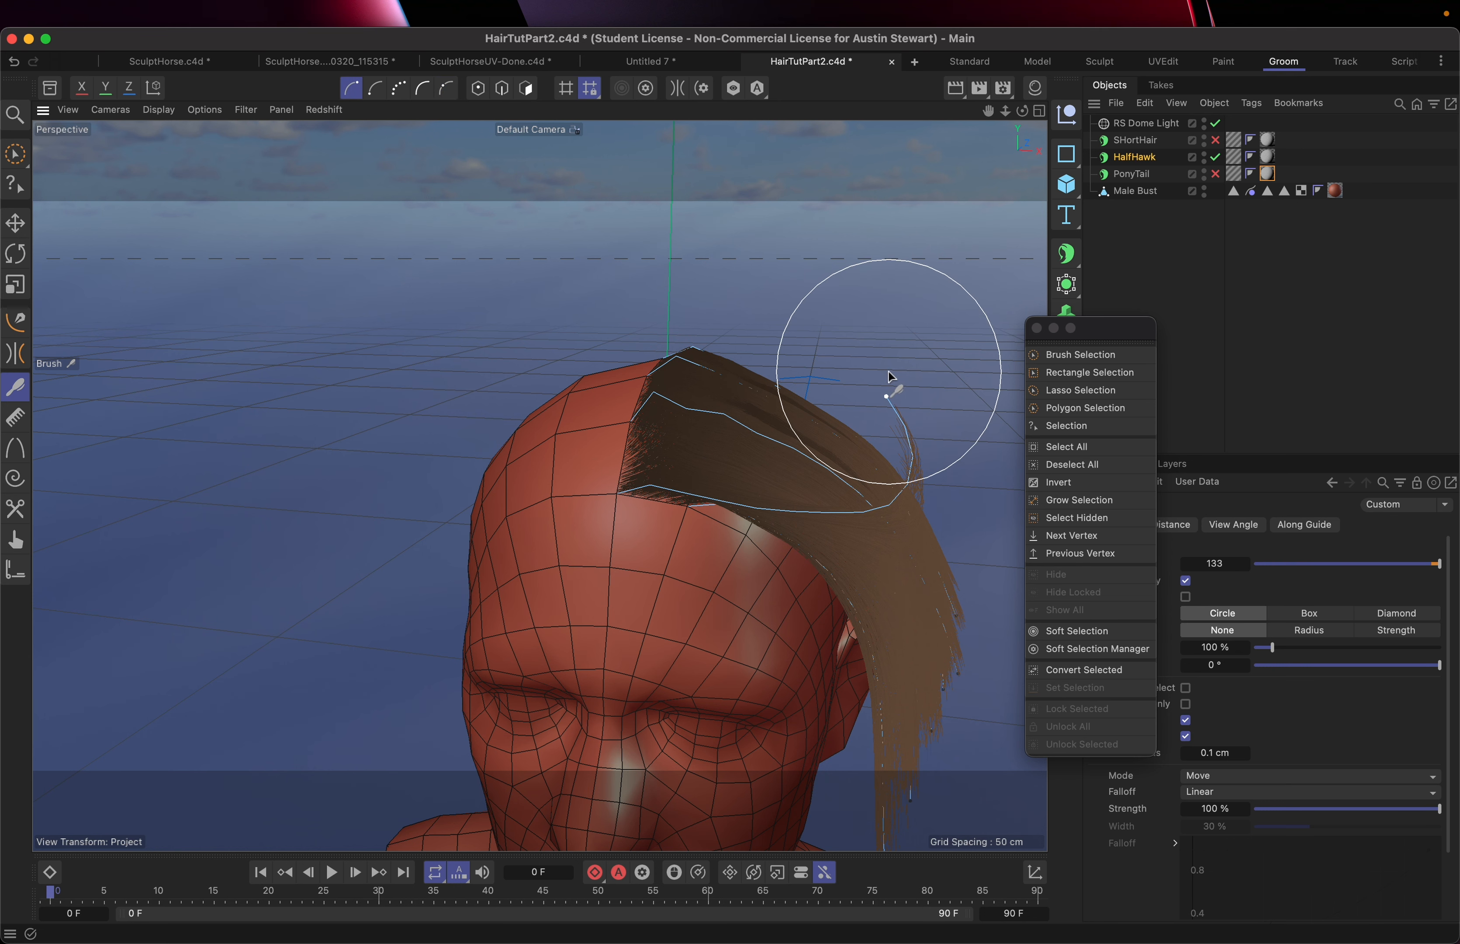
click(6, 158)
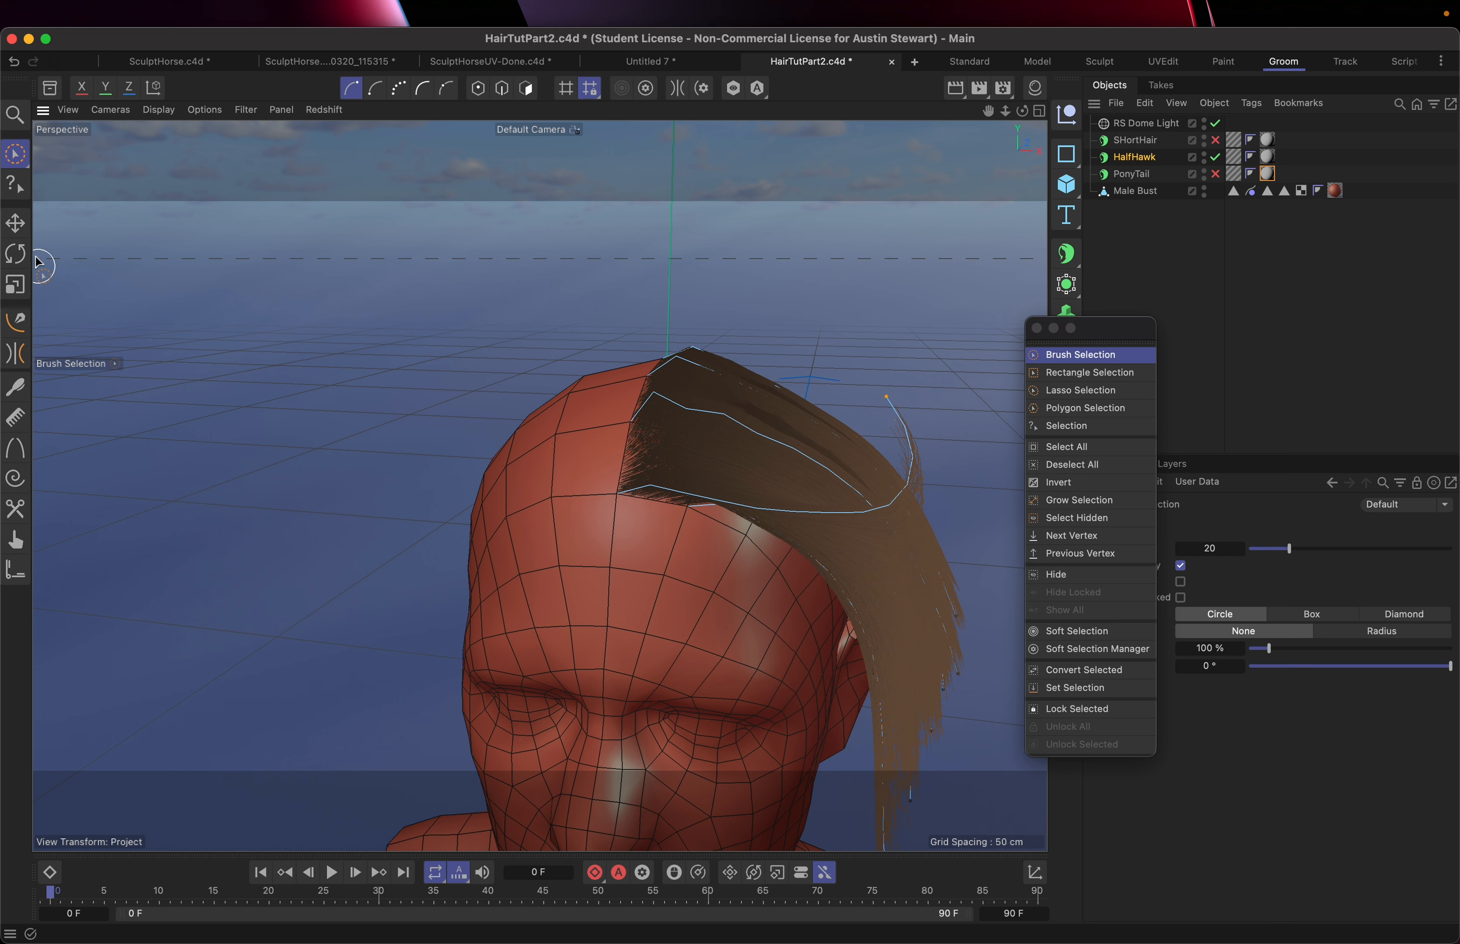
click(18, 231)
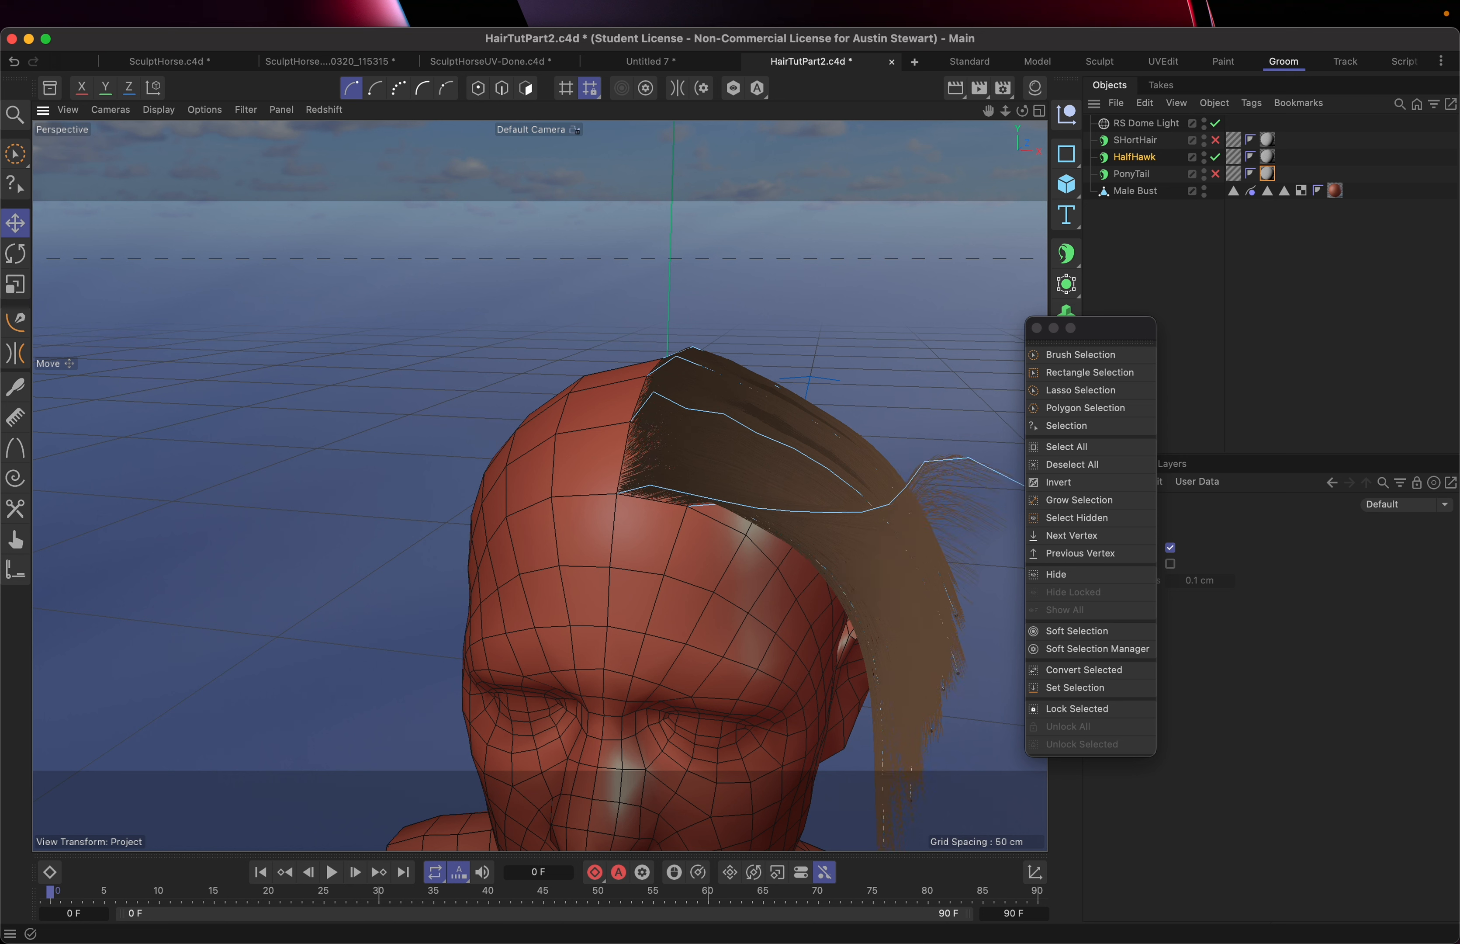
drag(1022, 484, 692, 809)
Brush the tips of the front HalfHawk guides inward toward the face with the hair Brush at radius 133.
alt+middle_drag(680, 496, 667, 437)
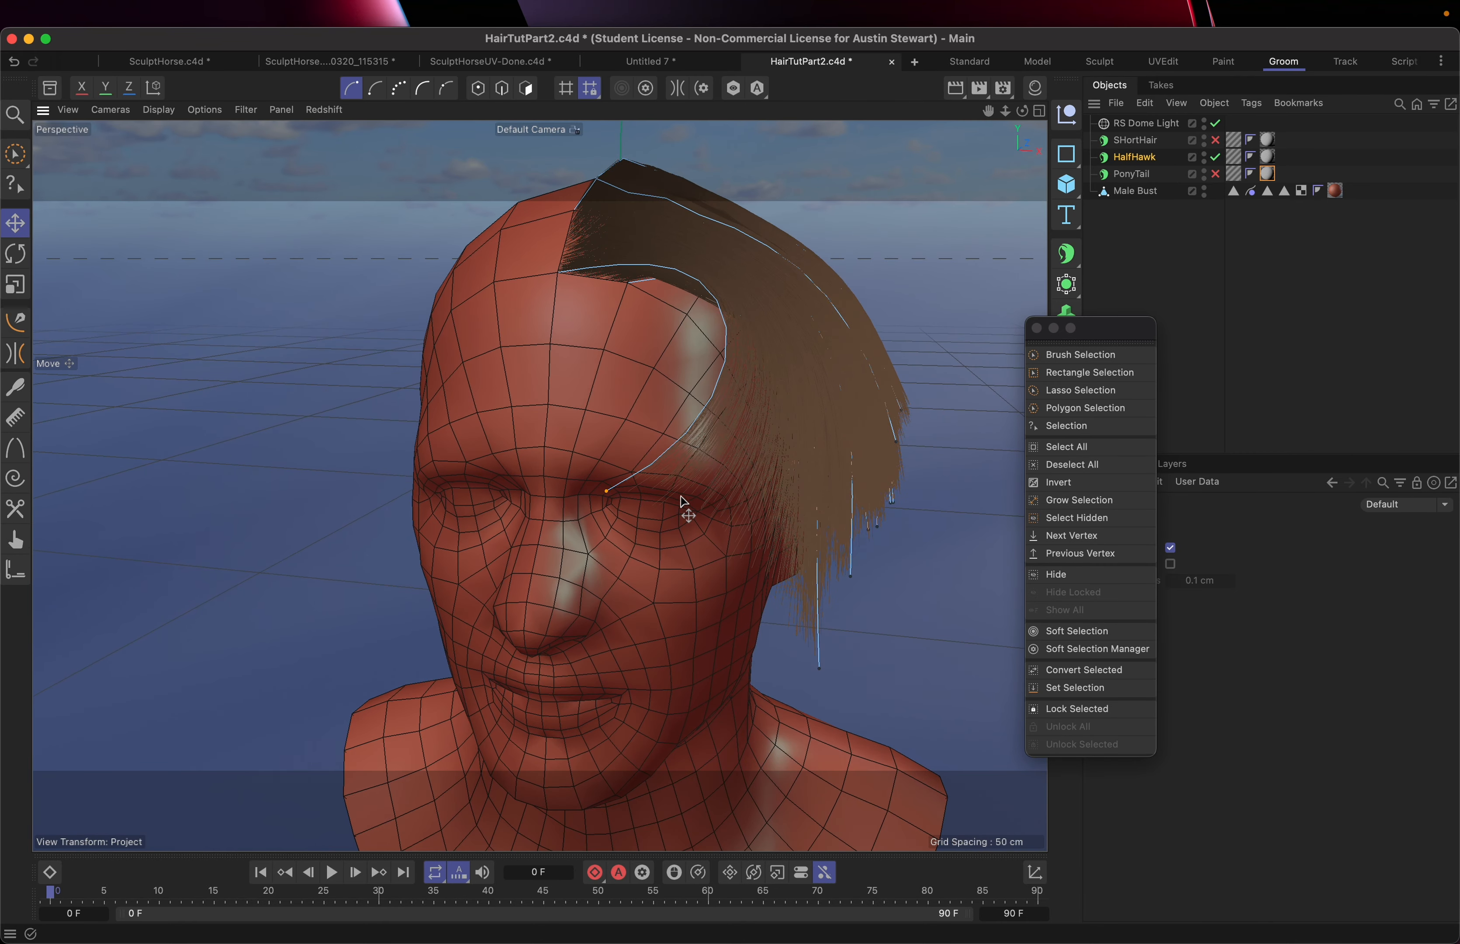
alt+drag(681, 498, 826, 507)
alt+drag(849, 502, 359, 448)
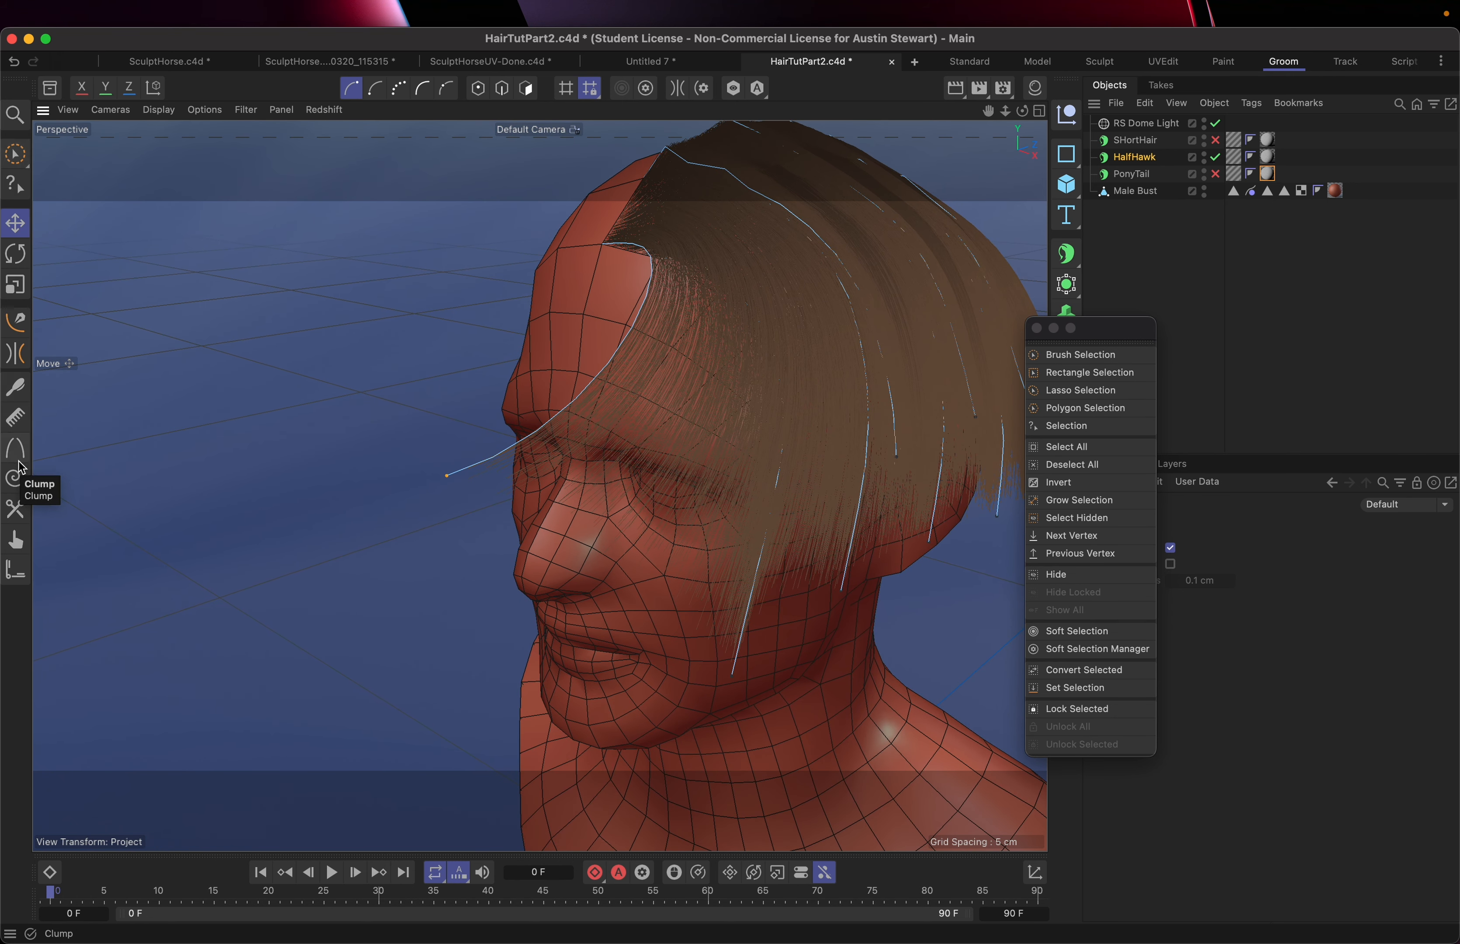
click(16, 388)
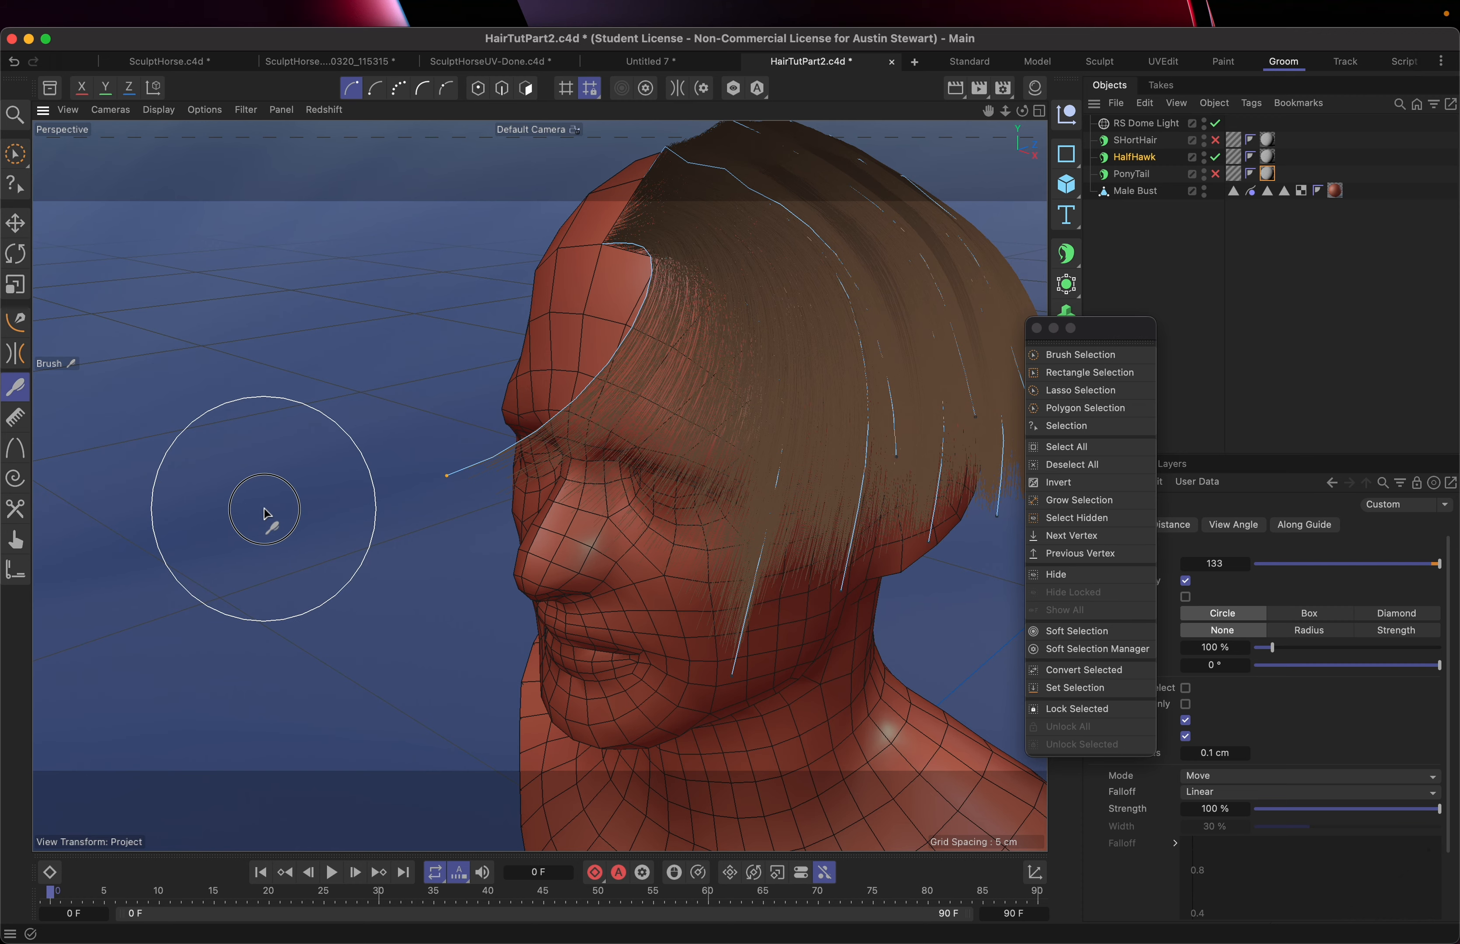
alt+drag(266, 513, 456, 531)
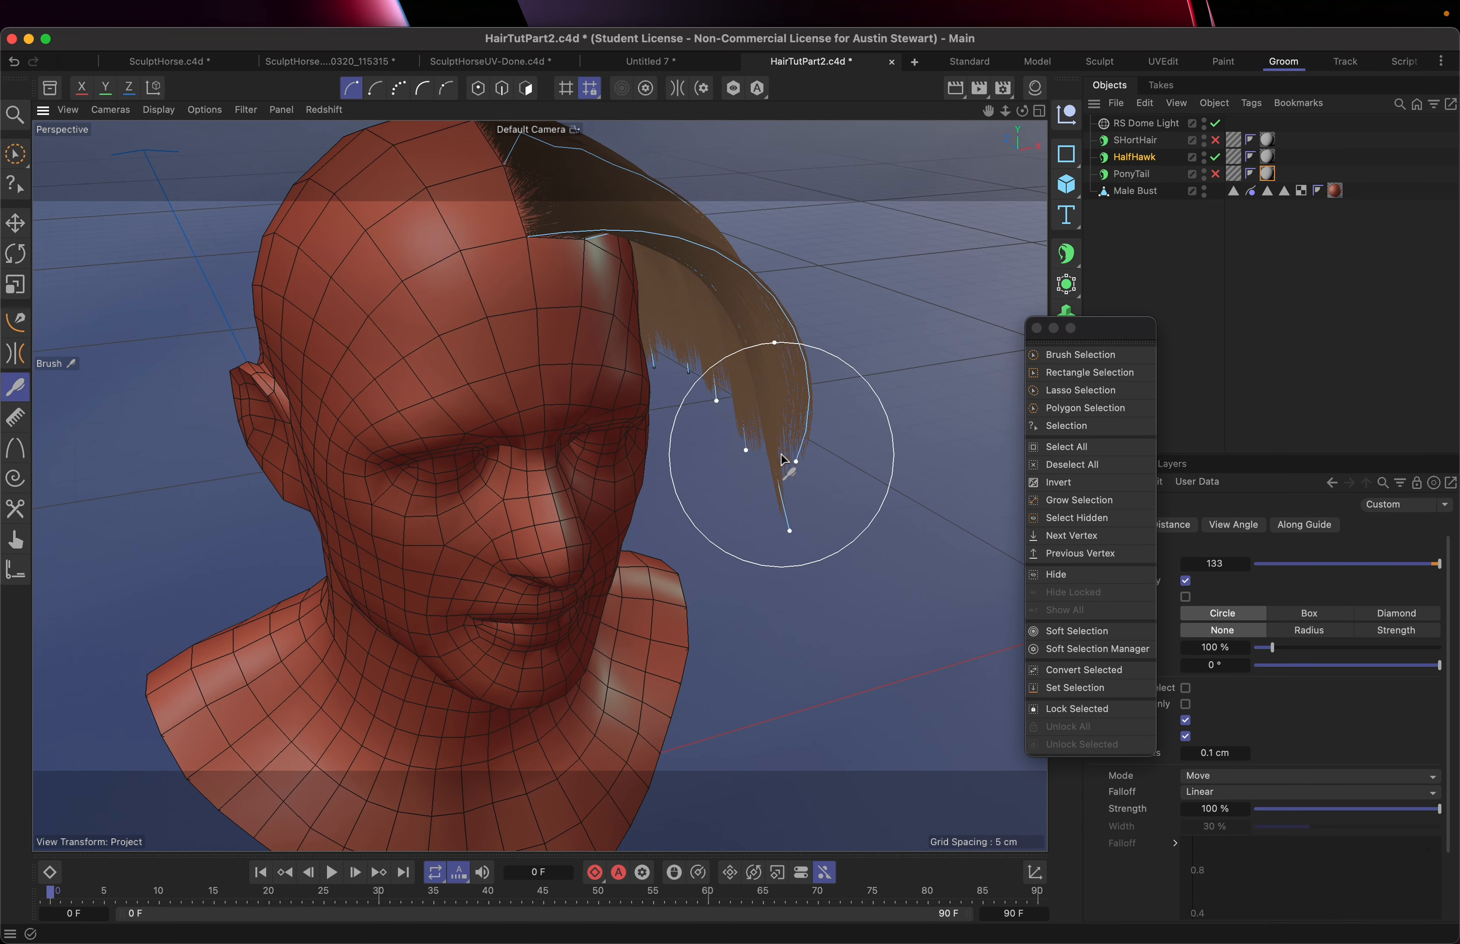
mouse_move(781, 454)
mouse_down()
mouse_move(741, 467)
mouse_move(753, 520)
mouse_move(692, 529)
mouse_move(692, 422)
mouse_move(652, 446)
mouse_move(733, 496)
mouse_move(695, 479)
mouse_move(698, 519)
mouse_move(747, 350)
mouse_move(727, 403)
mouse_move(663, 393)
mouse_move(635, 417)
mouse_move(717, 475)
mouse_move(714, 521)
mouse_move(691, 531)
mouse_move(701, 521)
mouse_move(636, 472)
mouse_up()
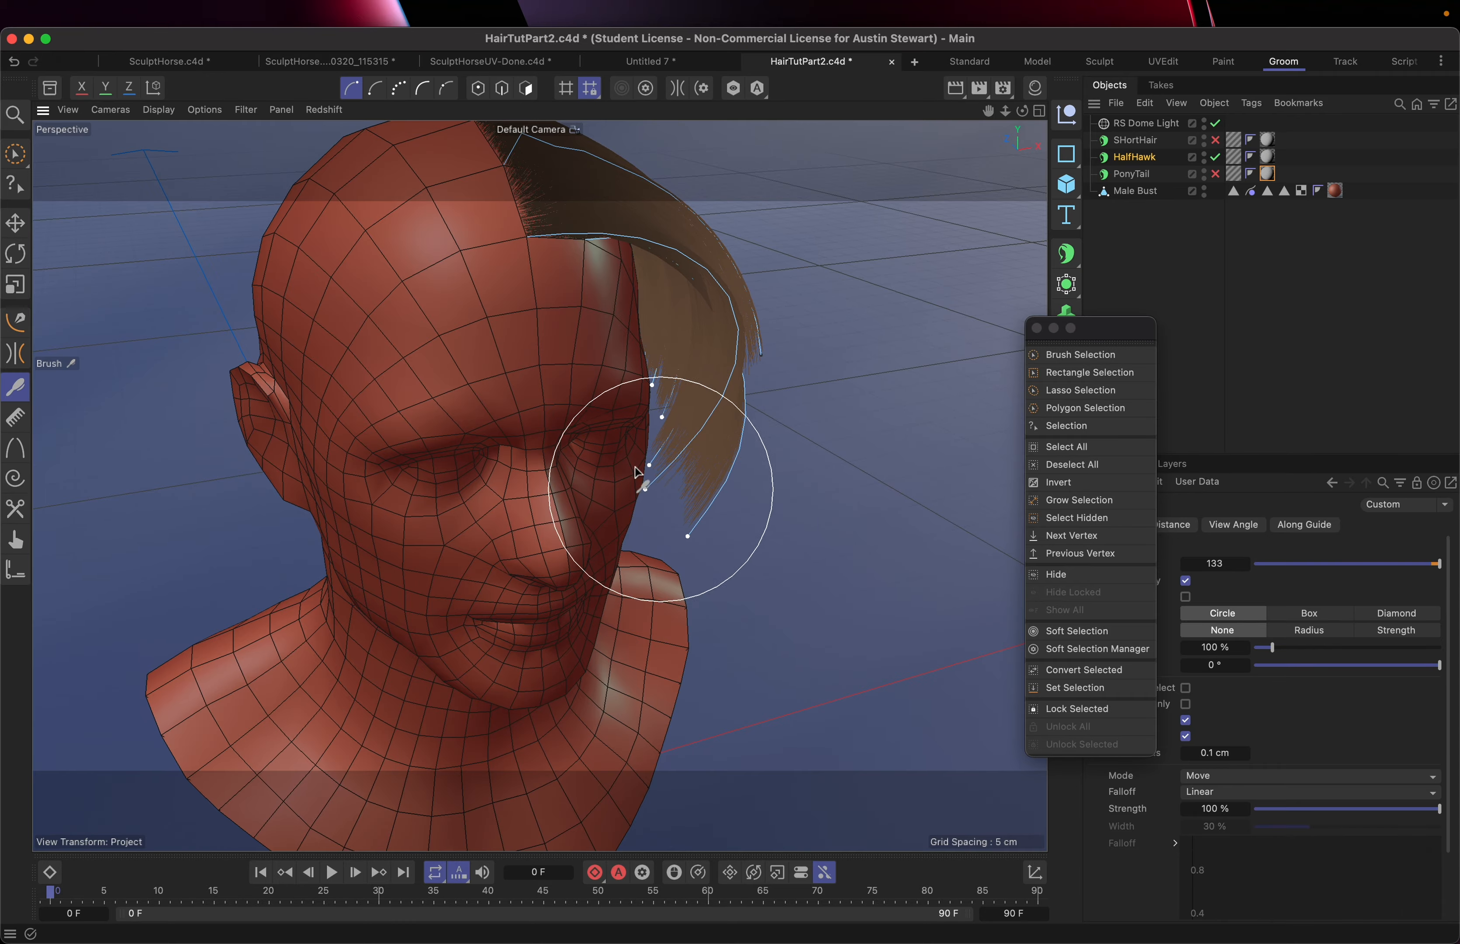
alt+drag(562, 437, 250, 427)
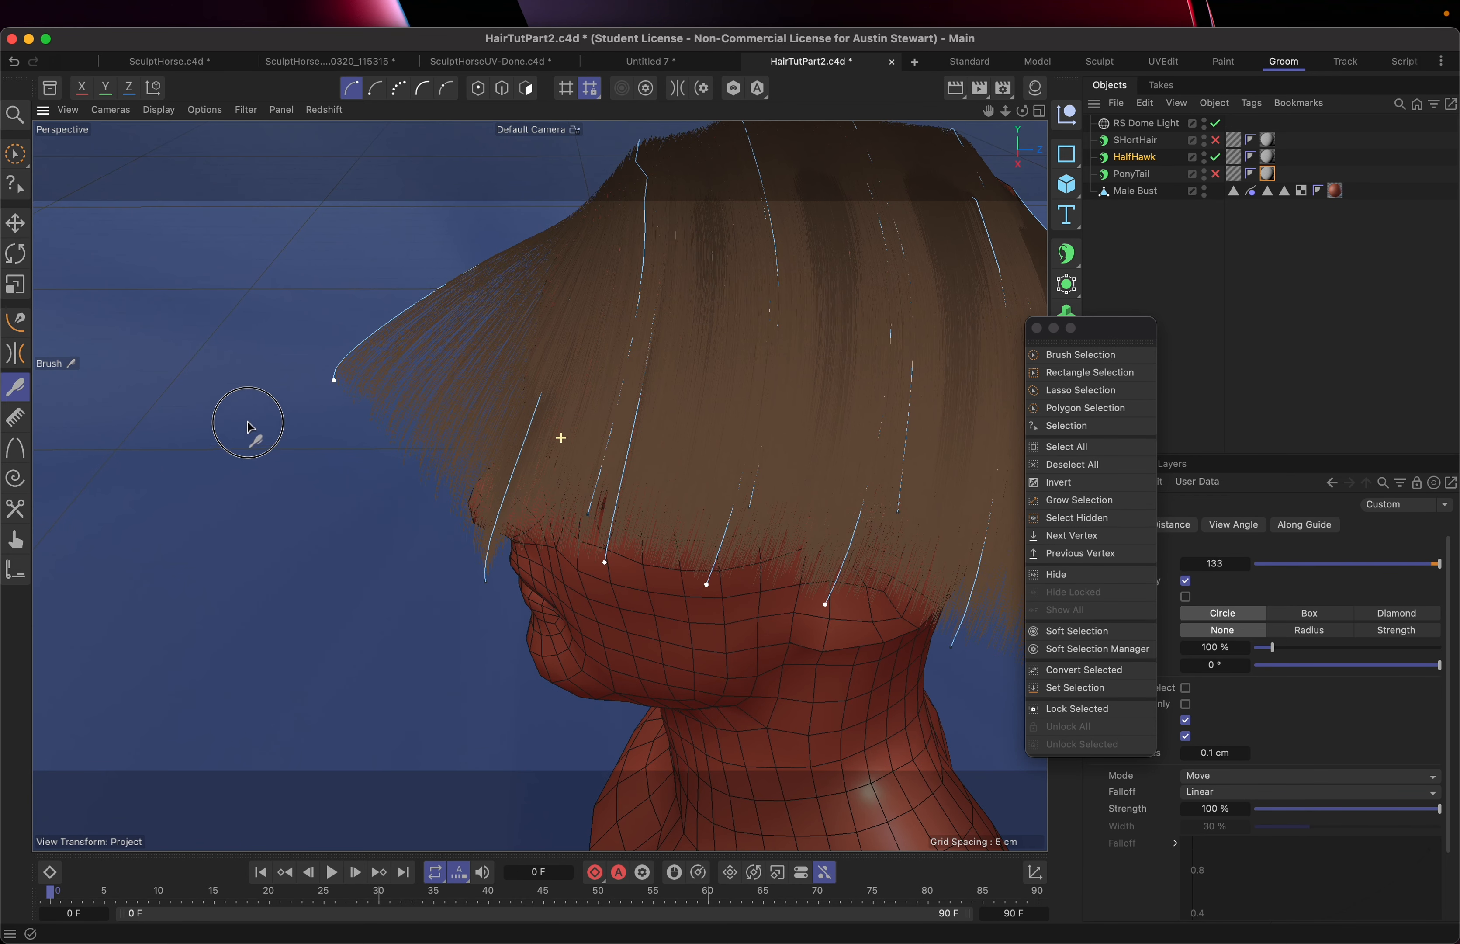
mouse_move(339, 405)
mouse_down()
mouse_move(396, 445)
mouse_move(341, 420)
mouse_move(391, 443)
mouse_move(358, 393)
mouse_up()
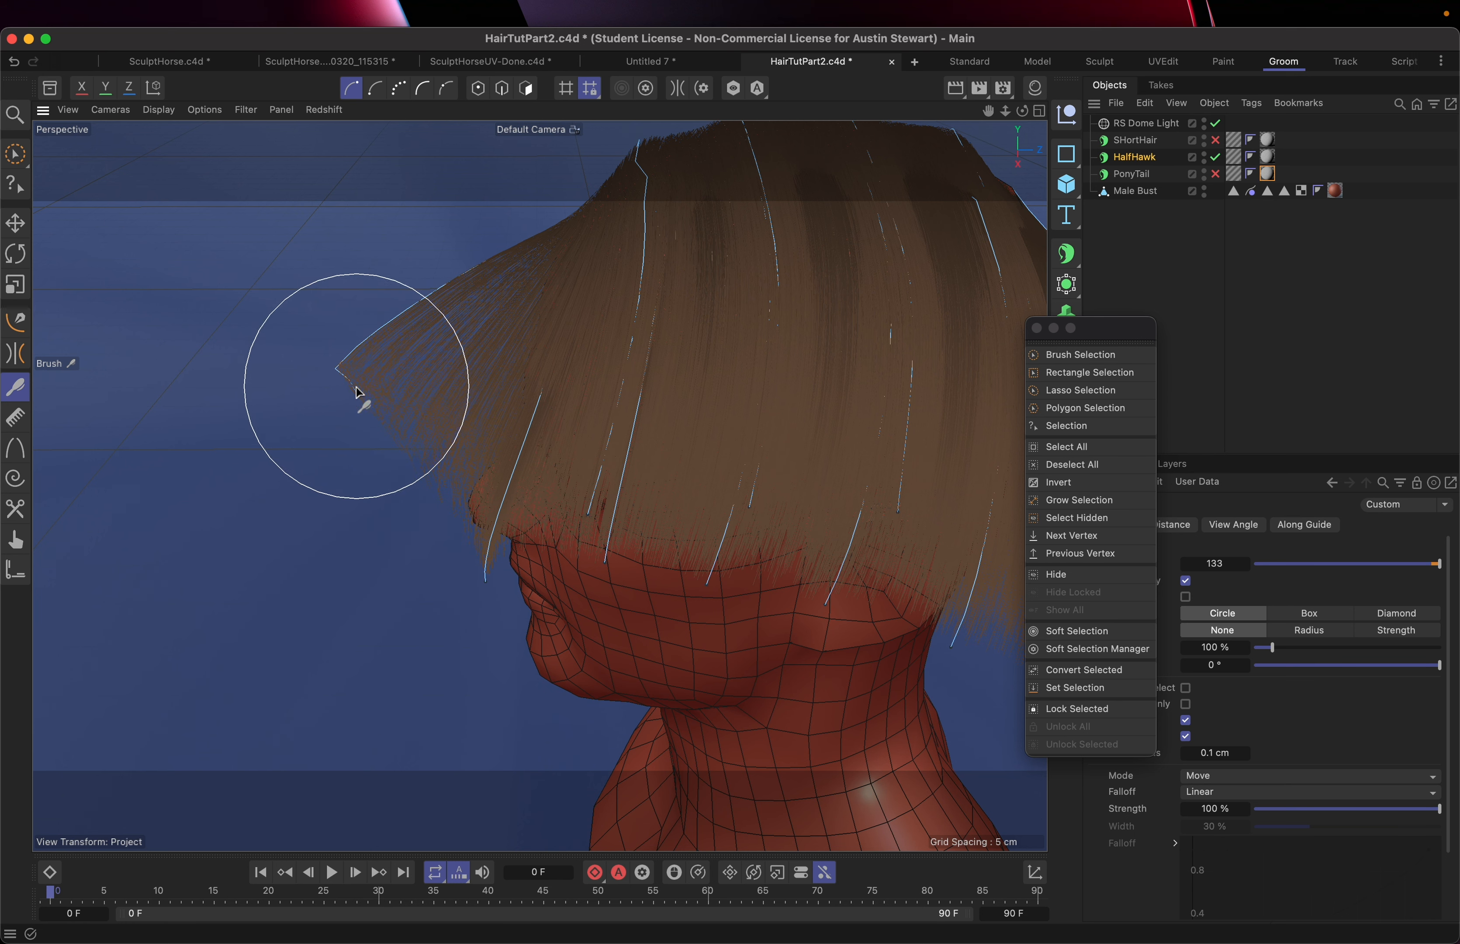
Switch to whole-guide editing and brush the front HalfHawk guides down and closer to the forehead and cheek.
click(423, 93)
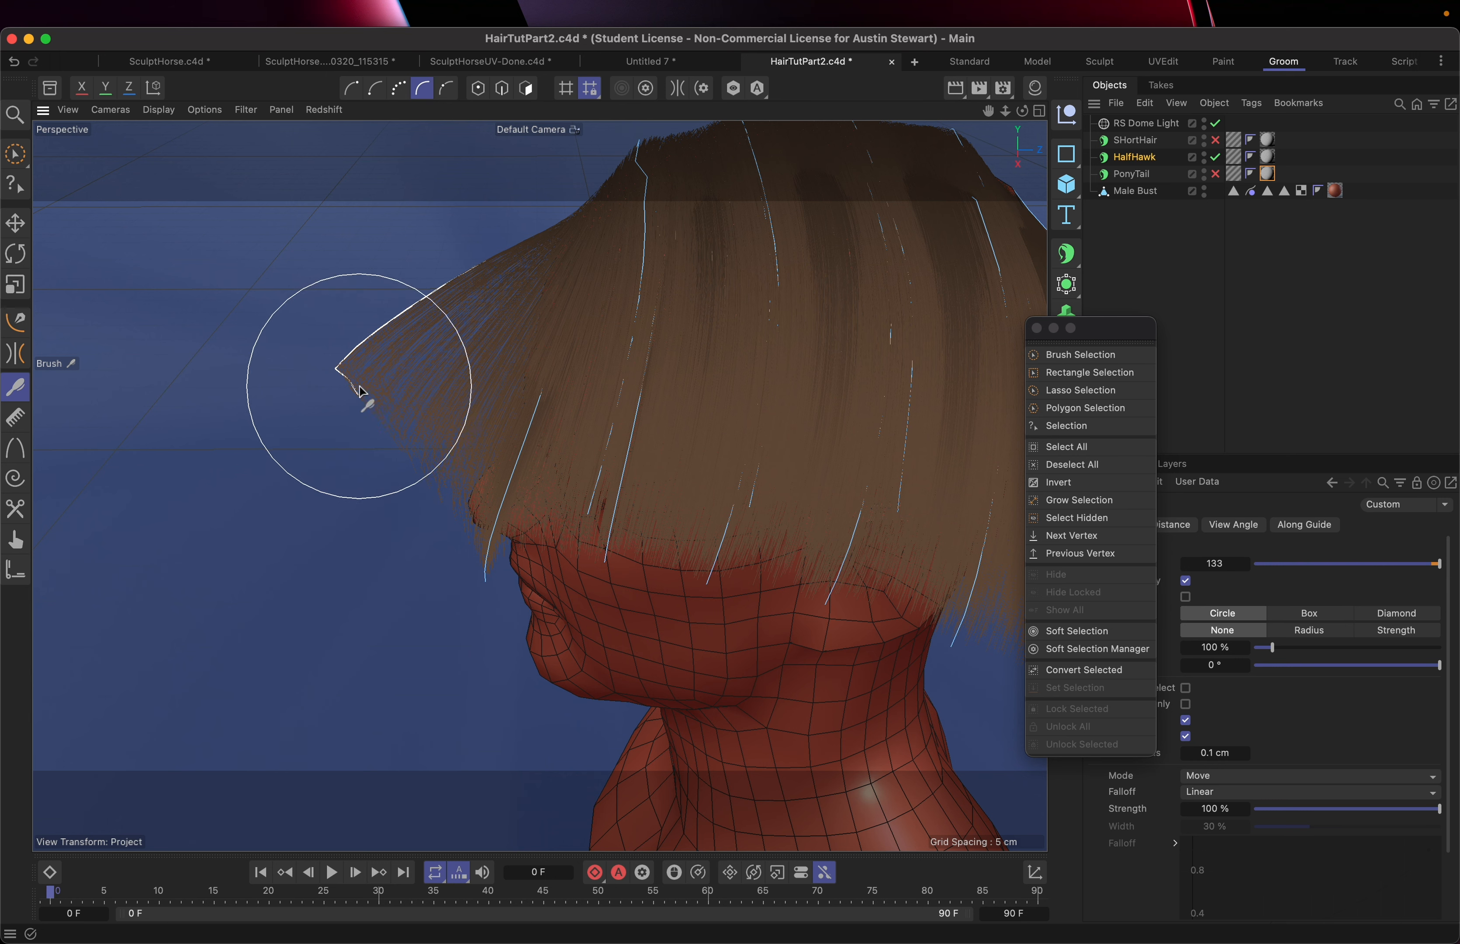
mouse_move(365, 391)
mouse_down()
mouse_move(399, 447)
mouse_move(395, 482)
mouse_move(427, 329)
mouse_move(436, 354)
mouse_move(378, 417)
mouse_move(395, 476)
mouse_move(494, 314)
mouse_move(398, 406)
mouse_move(403, 511)
mouse_move(426, 521)
mouse_move(567, 520)
mouse_move(832, 456)
mouse_move(921, 456)
mouse_move(929, 479)
mouse_move(867, 482)
mouse_up()
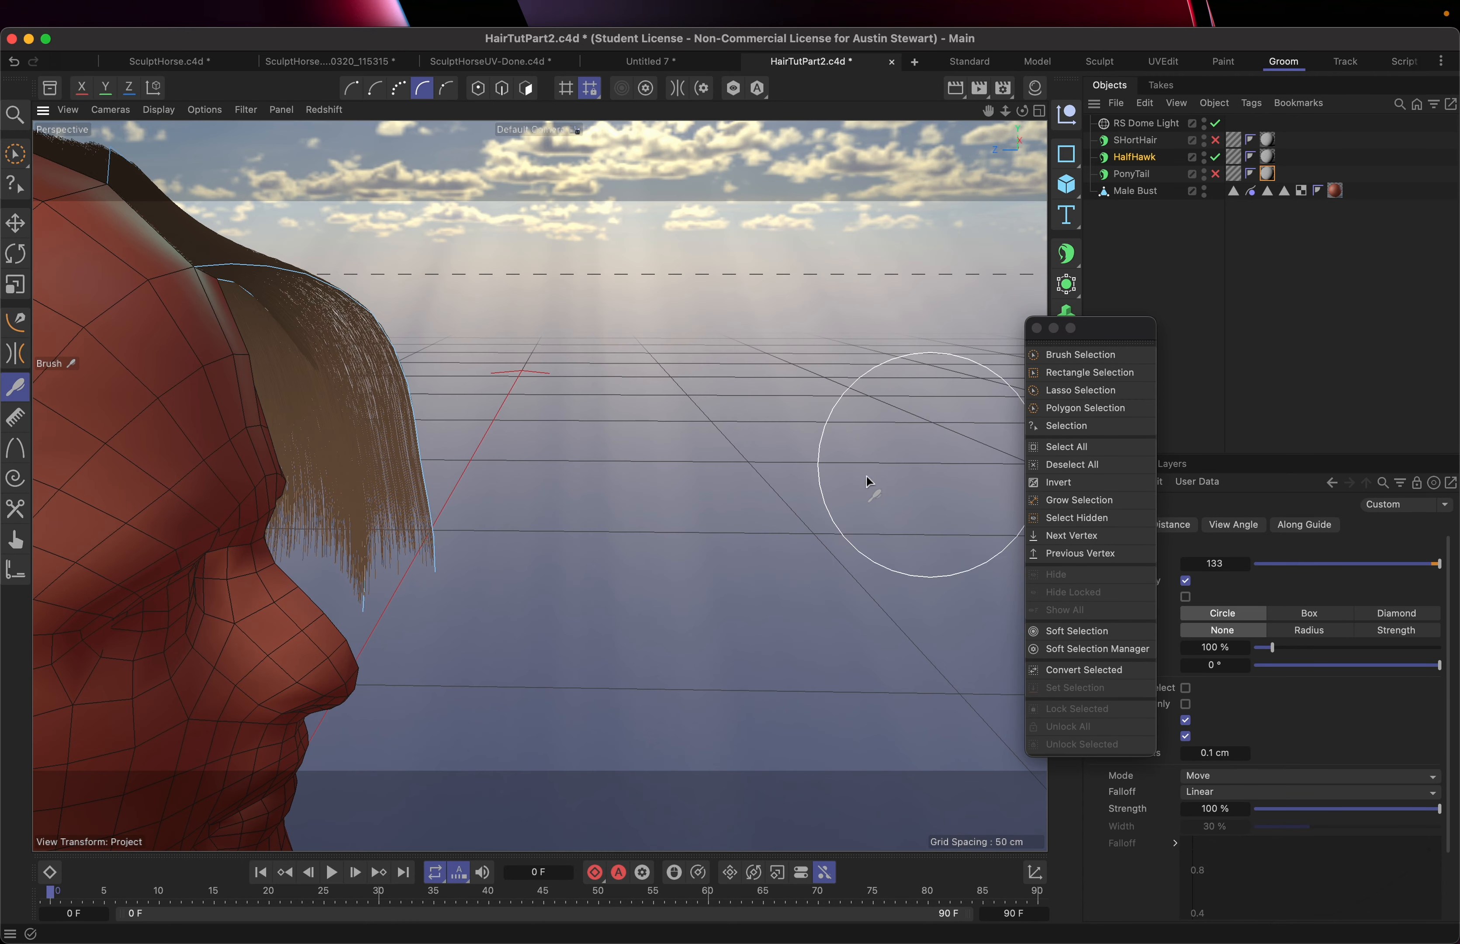
drag(439, 543, 395, 587)
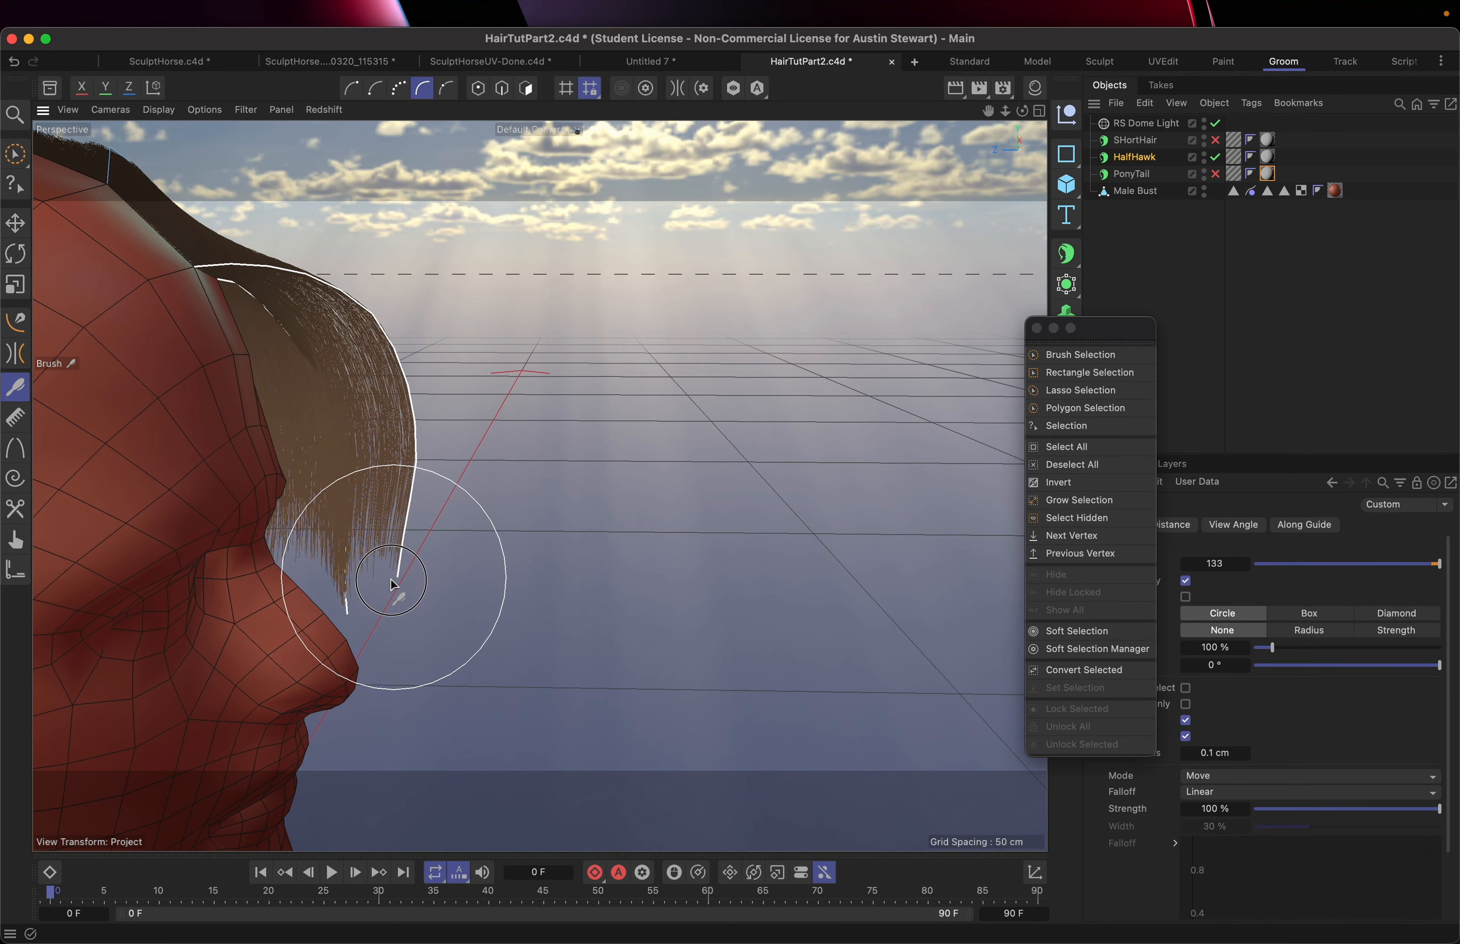
drag(398, 434, 366, 438)
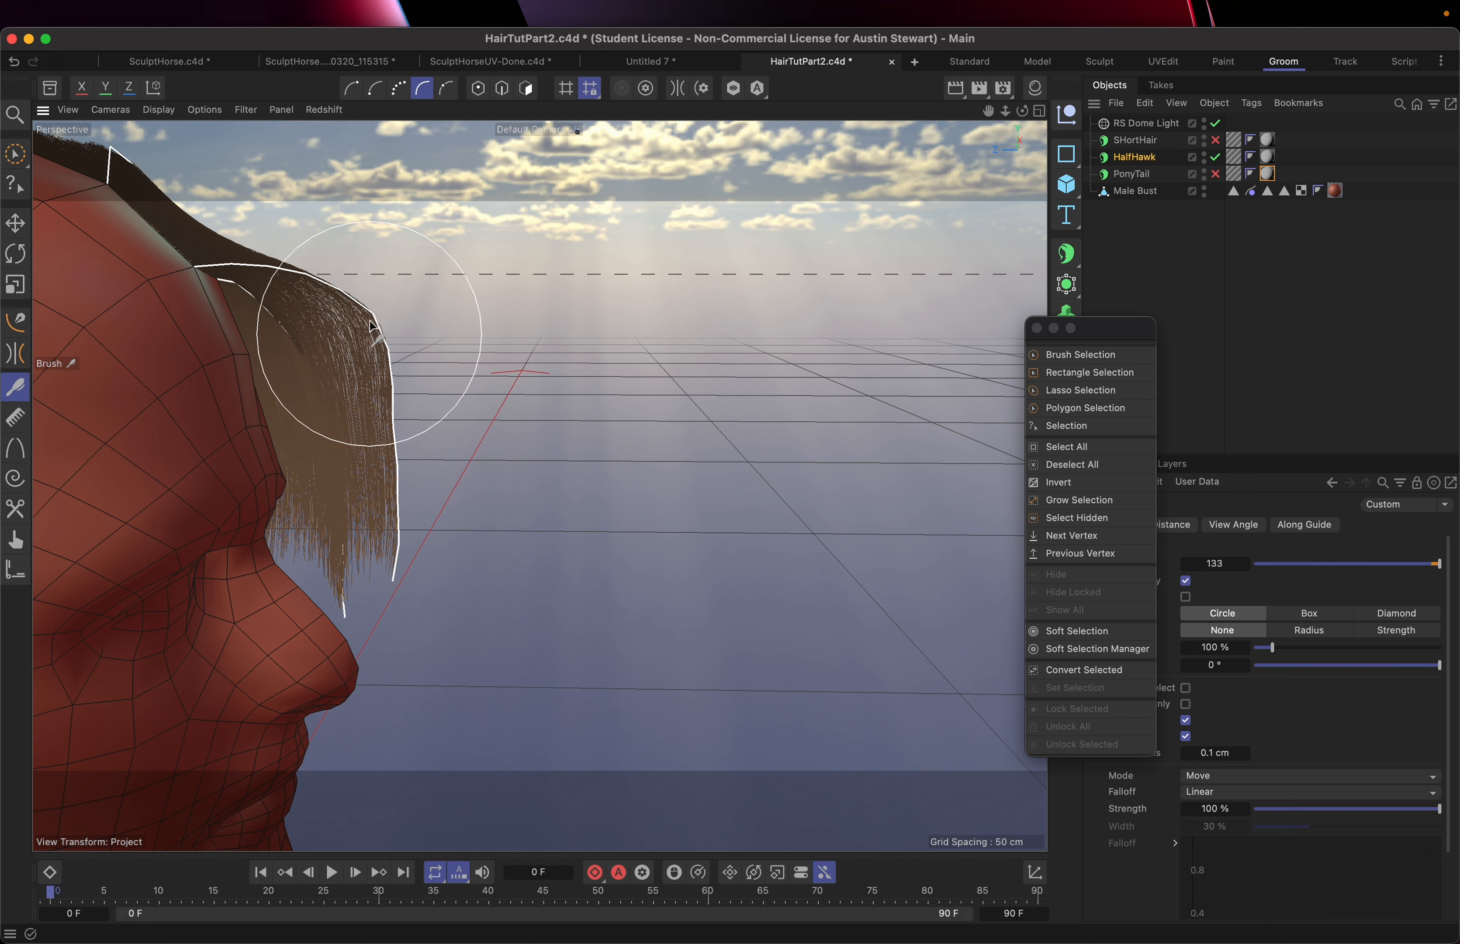
drag(369, 322, 322, 325)
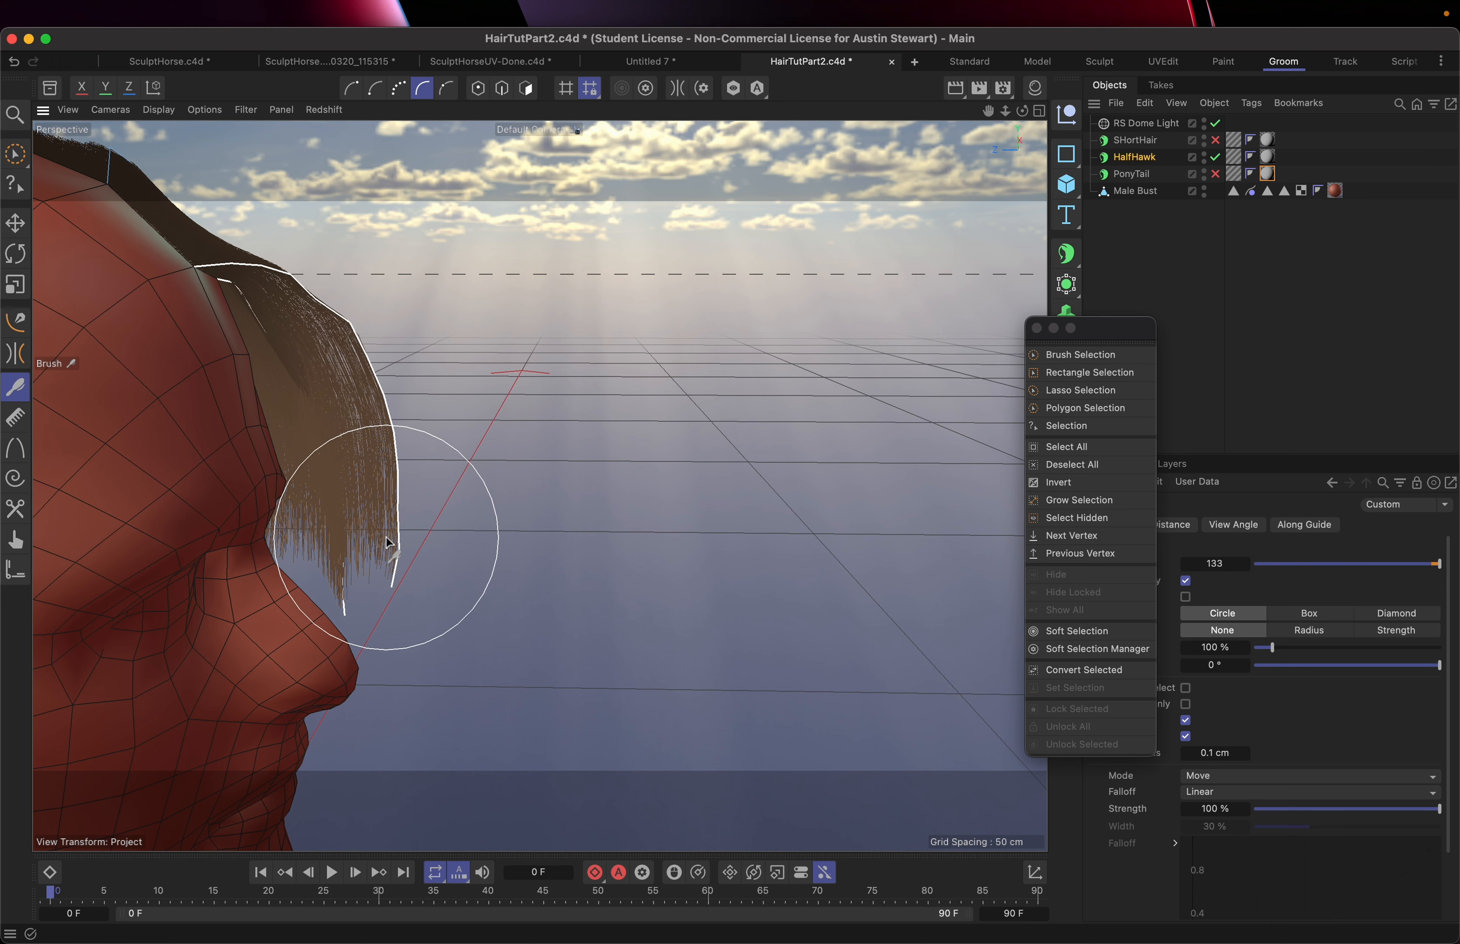
mouse_move(387, 538)
mouse_down()
mouse_move(366, 574)
mouse_move(122, 596)
mouse_move(150, 607)
mouse_up()
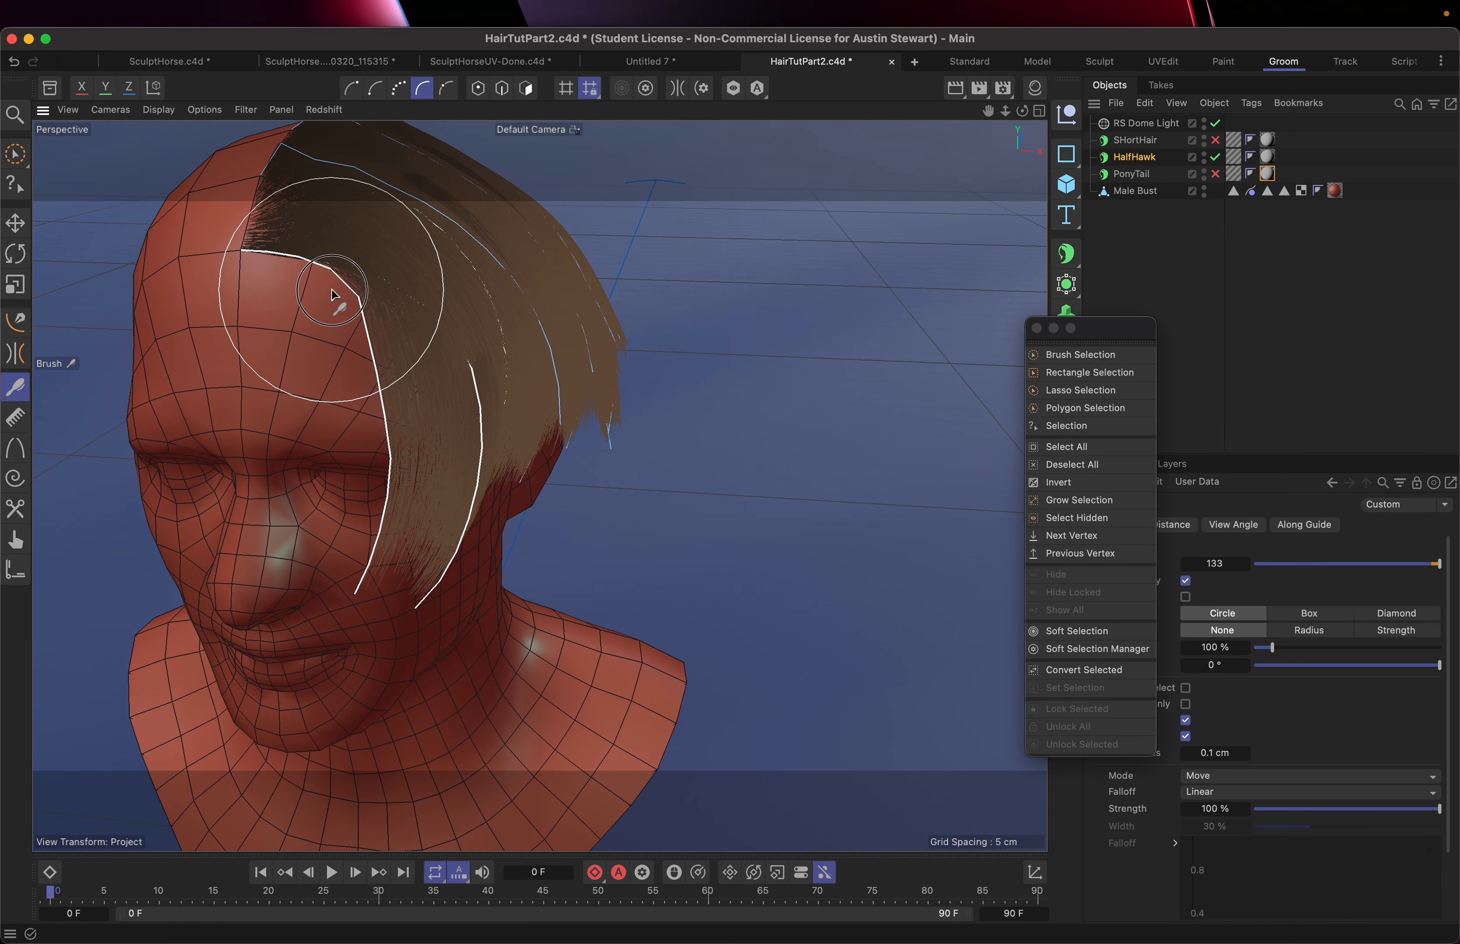
Trim the HalfHawk guide ends at the nape and over the ear with the hair Cut tool at radius 20.
scroll(463, 553, down, 8)
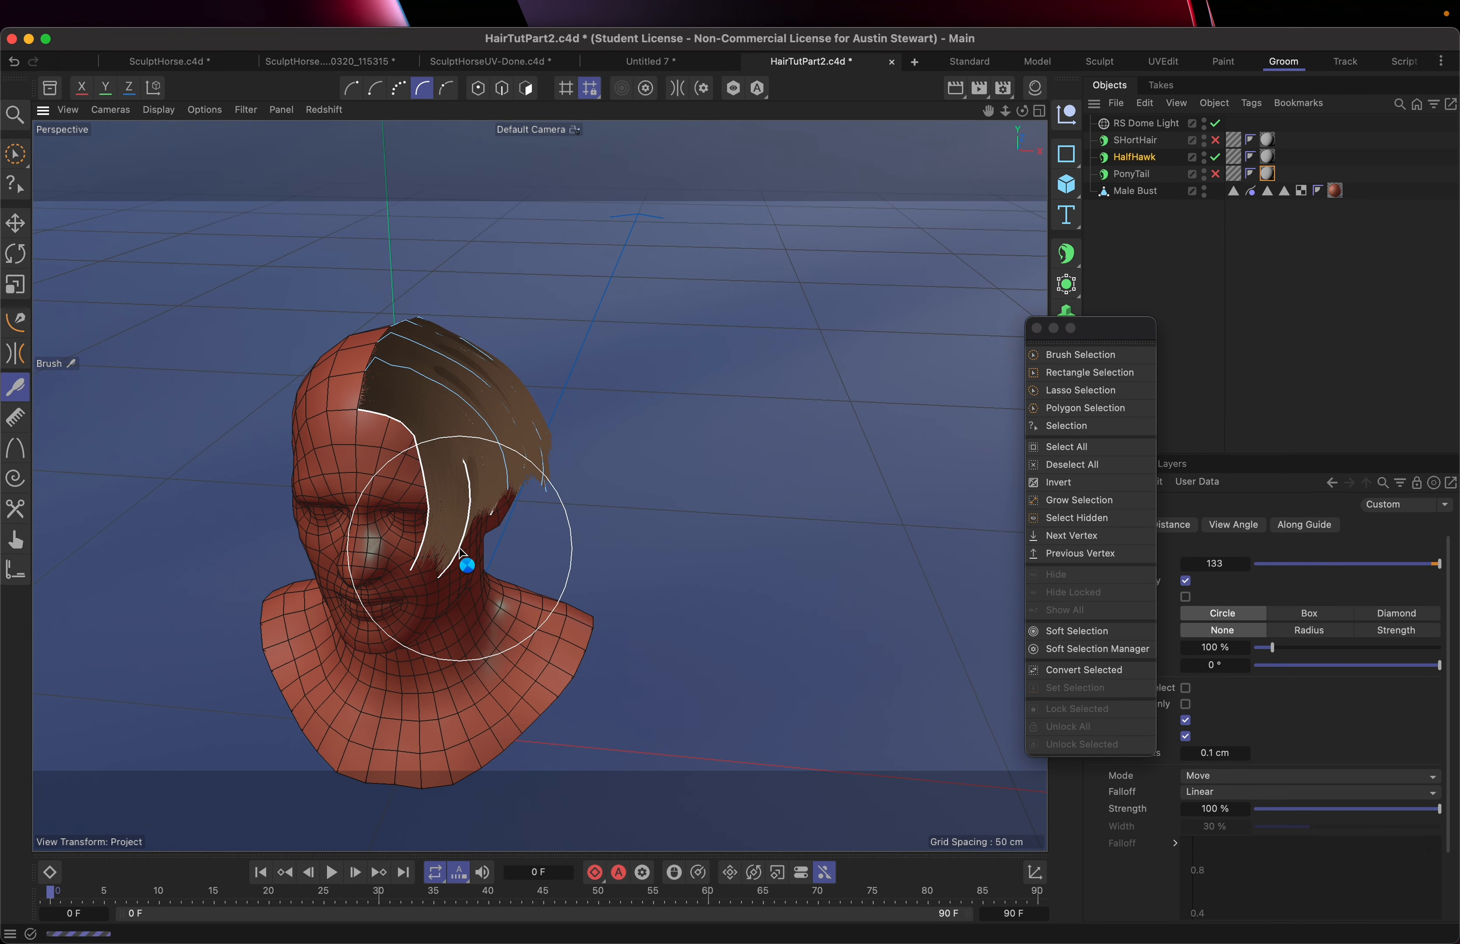
mouse_move(463, 553)
alt+mouse_down()
mouse_move(332, 627)
mouse_move(235, 635)
mouse_move(570, 458)
mouse_move(499, 510)
alt+mouse_up()
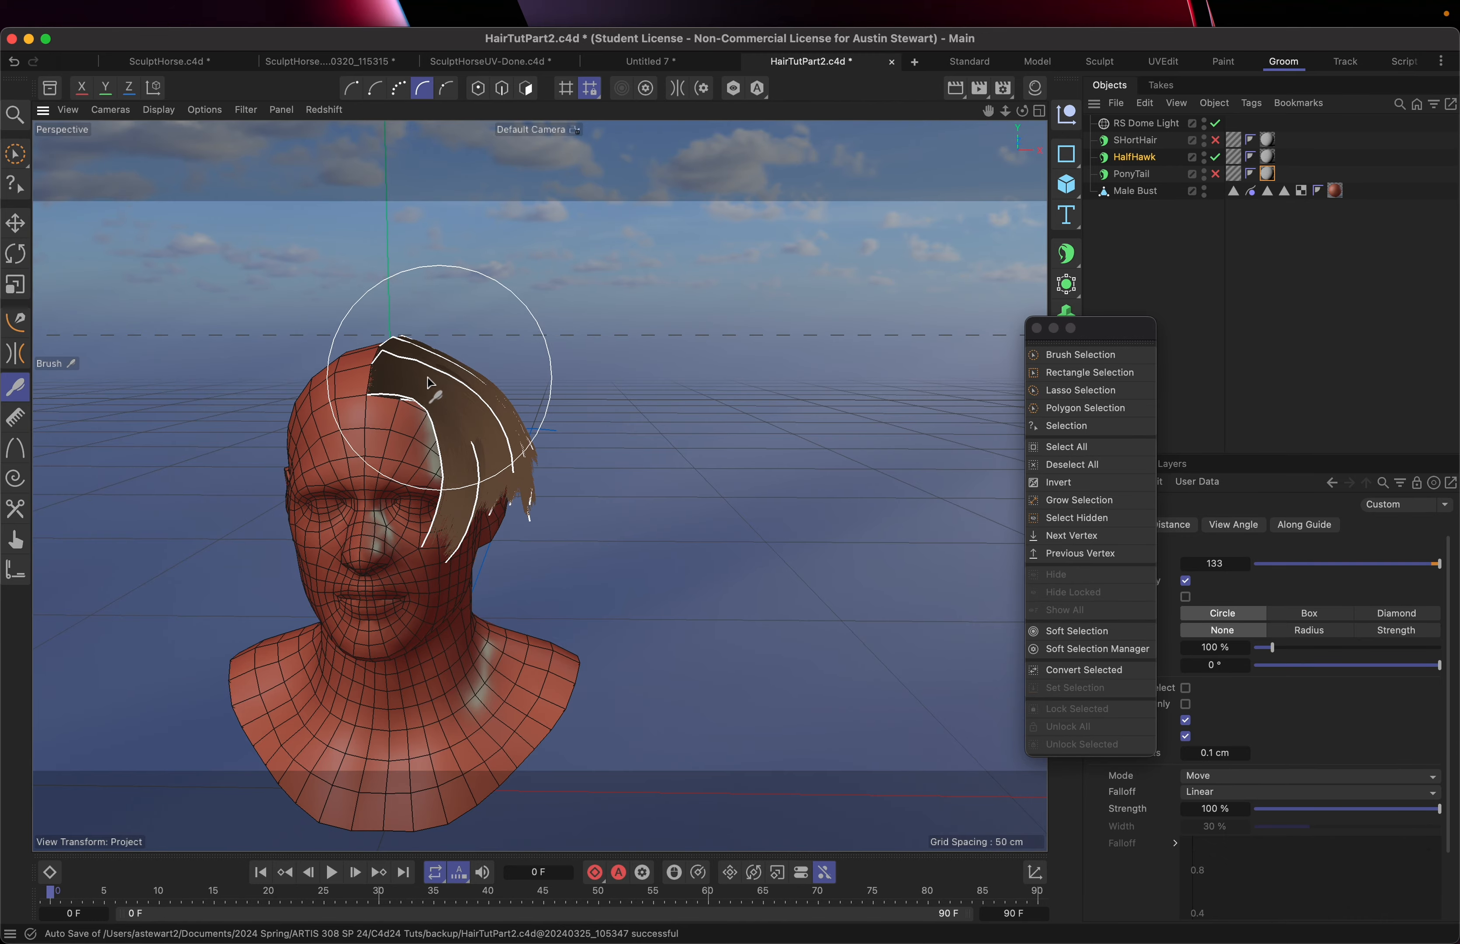
scroll(379, 440, up, 8)
scroll(376, 441, down, 8)
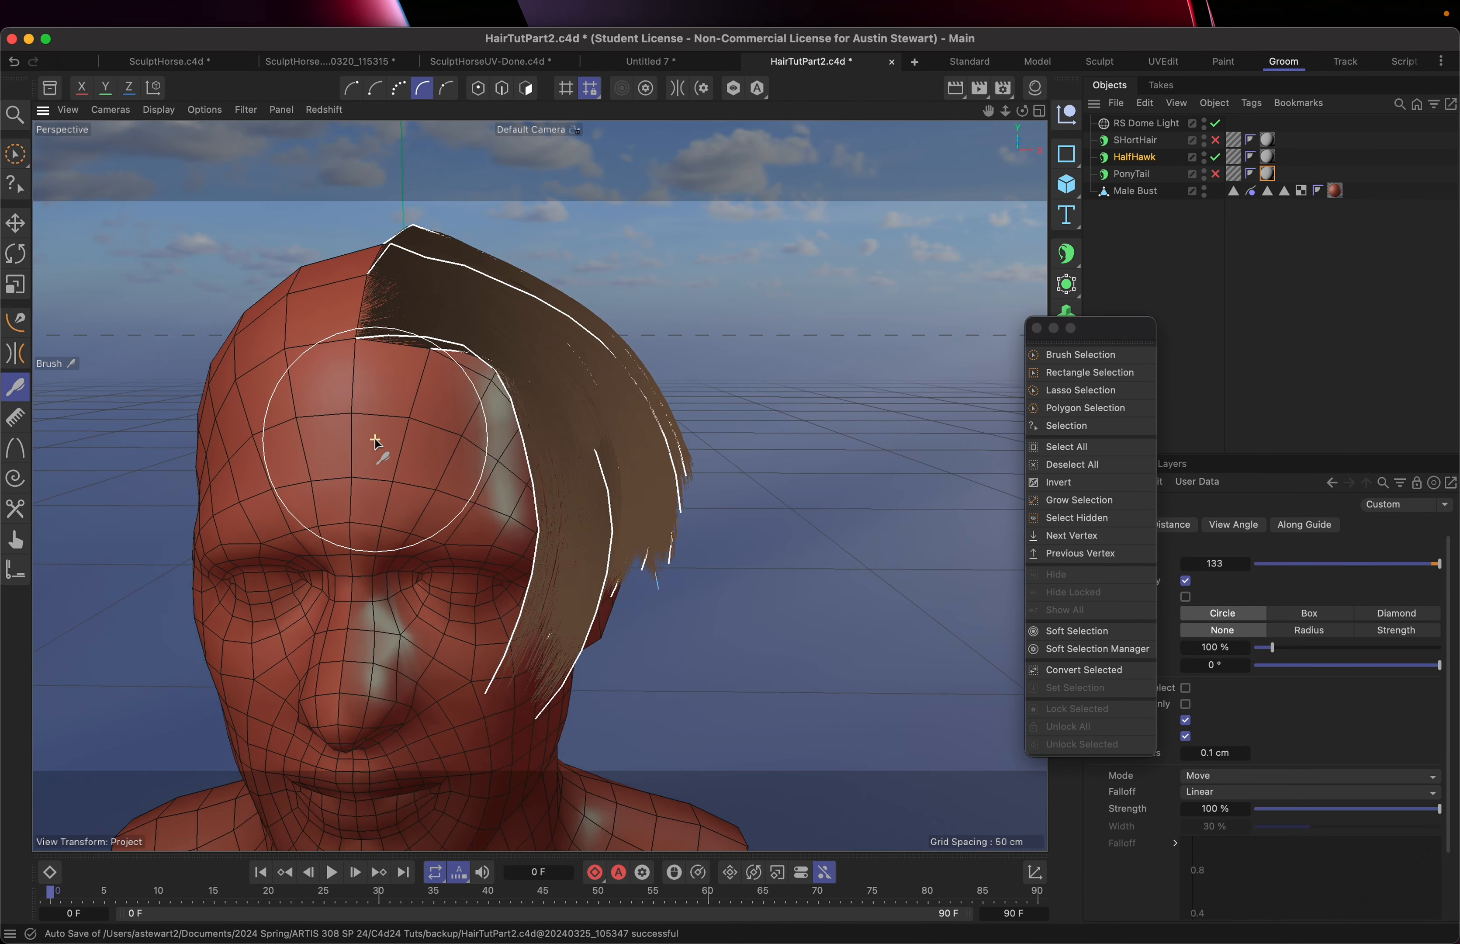
mouse_move(385, 440)
mouse_down()
mouse_move(624, 534)
mouse_move(323, 512)
mouse_up()
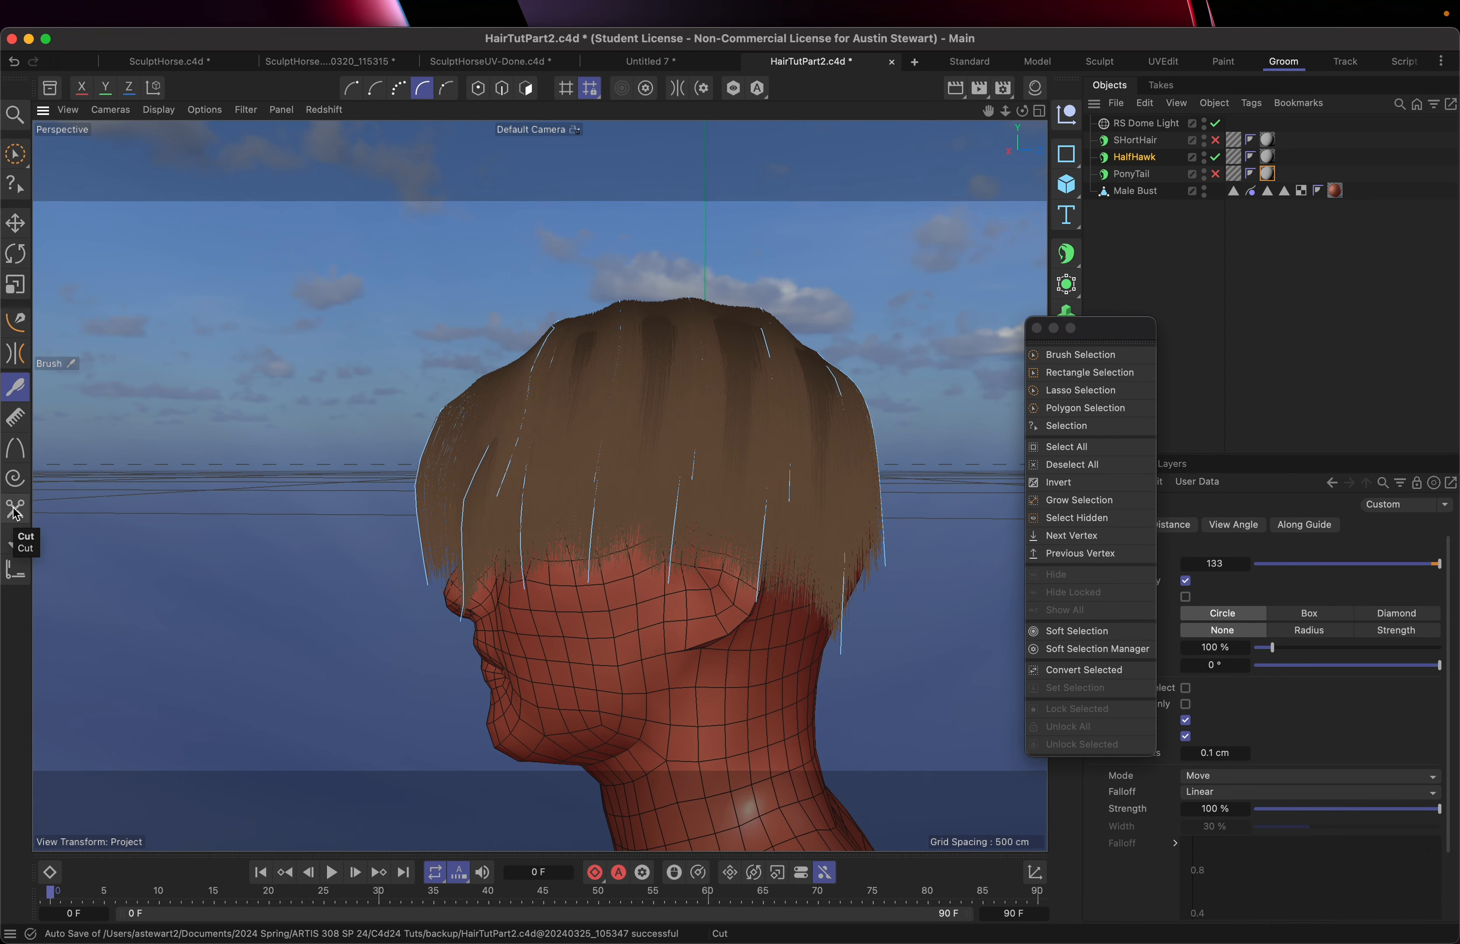
click(15, 512)
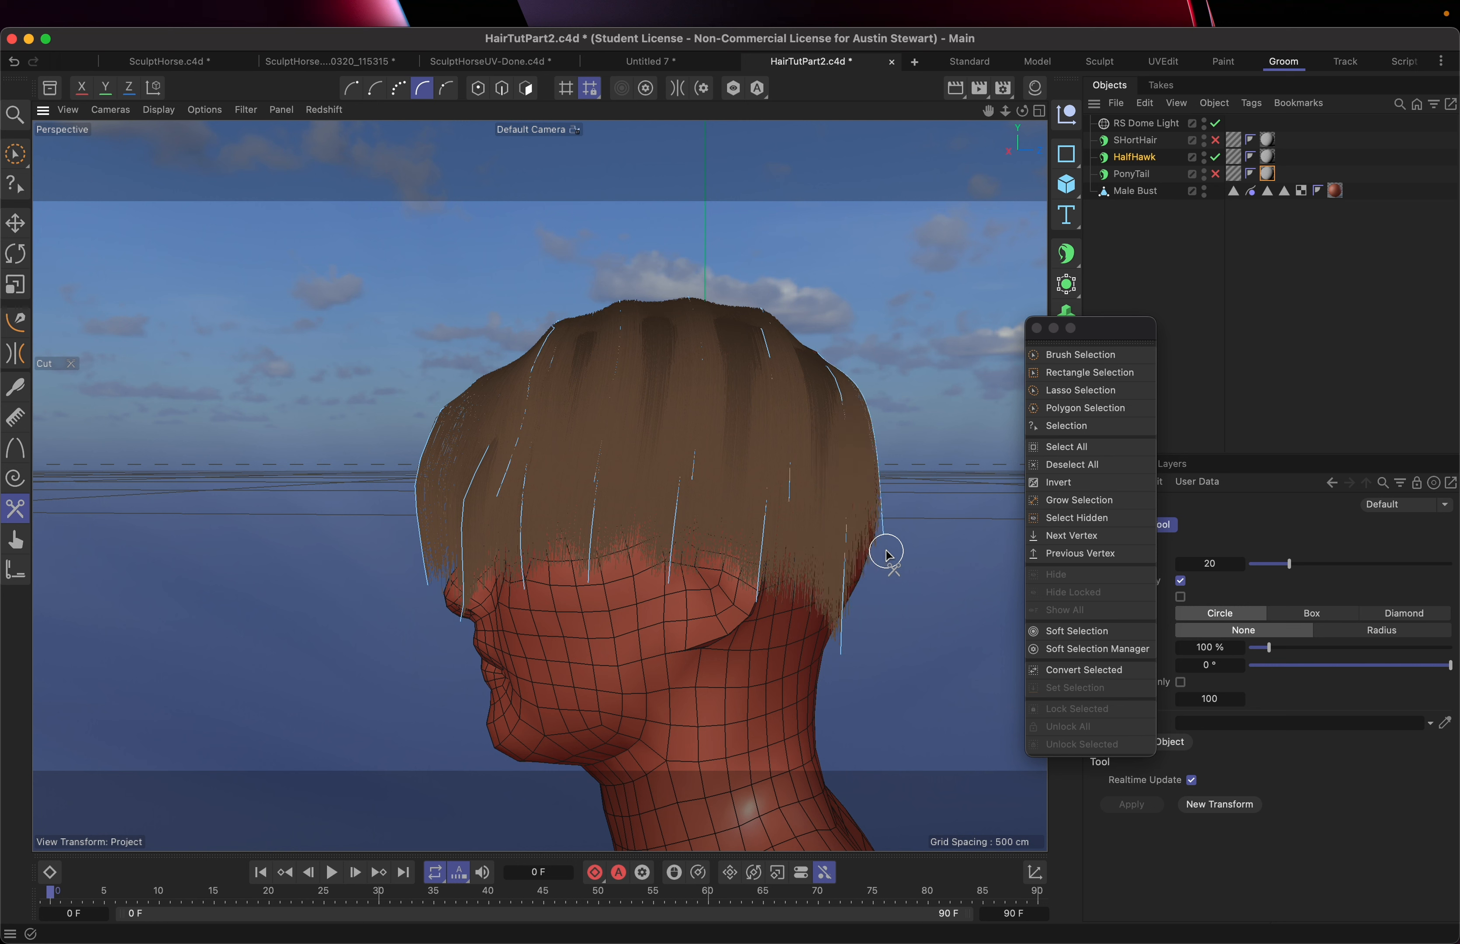
click(844, 647)
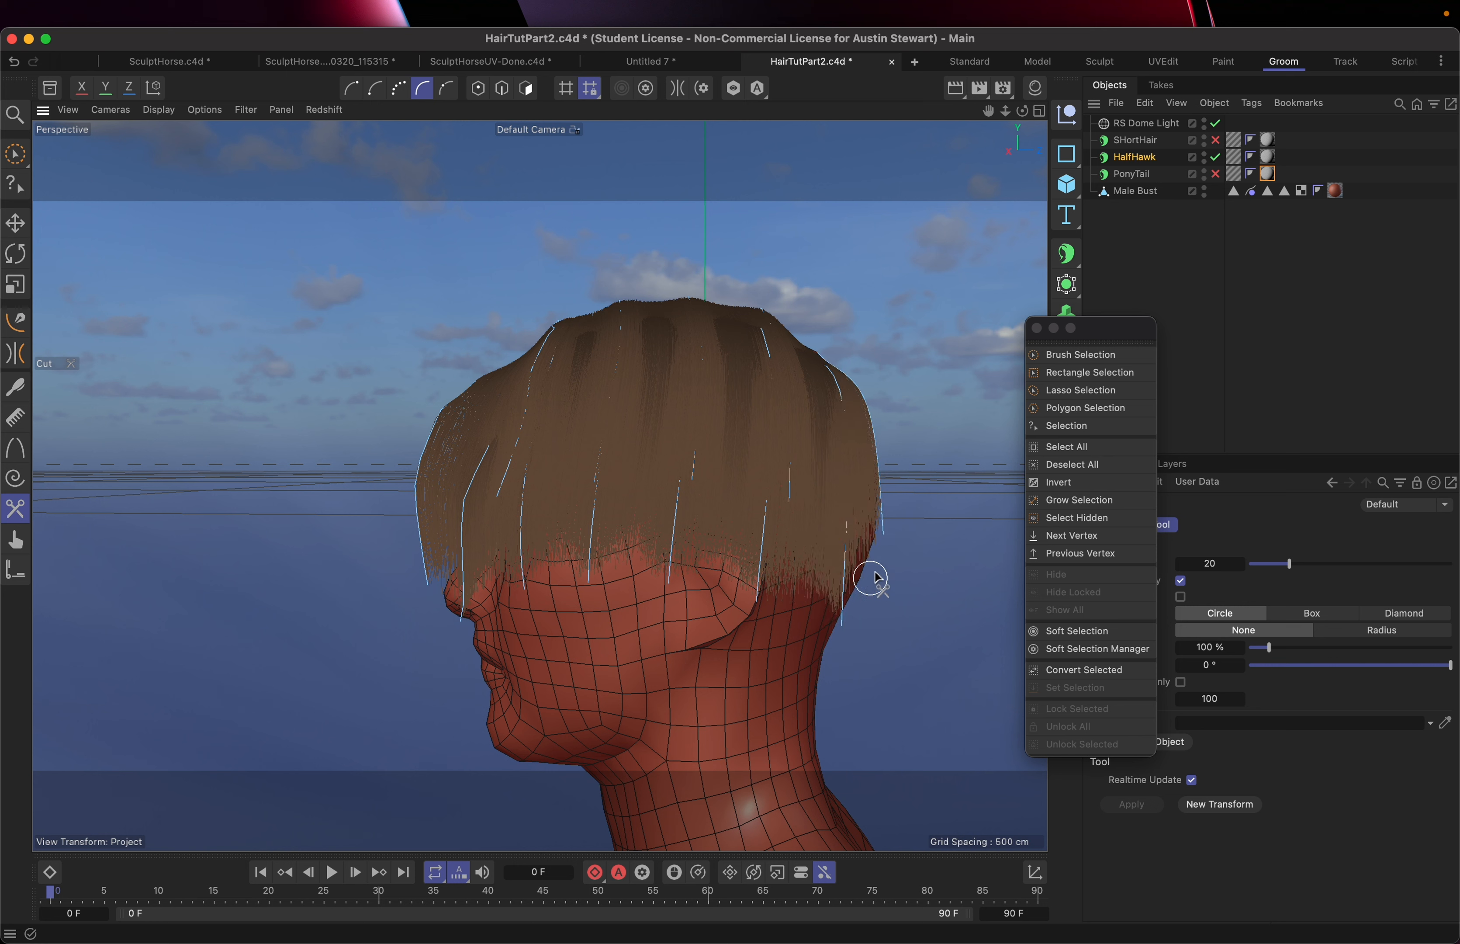
click(846, 612)
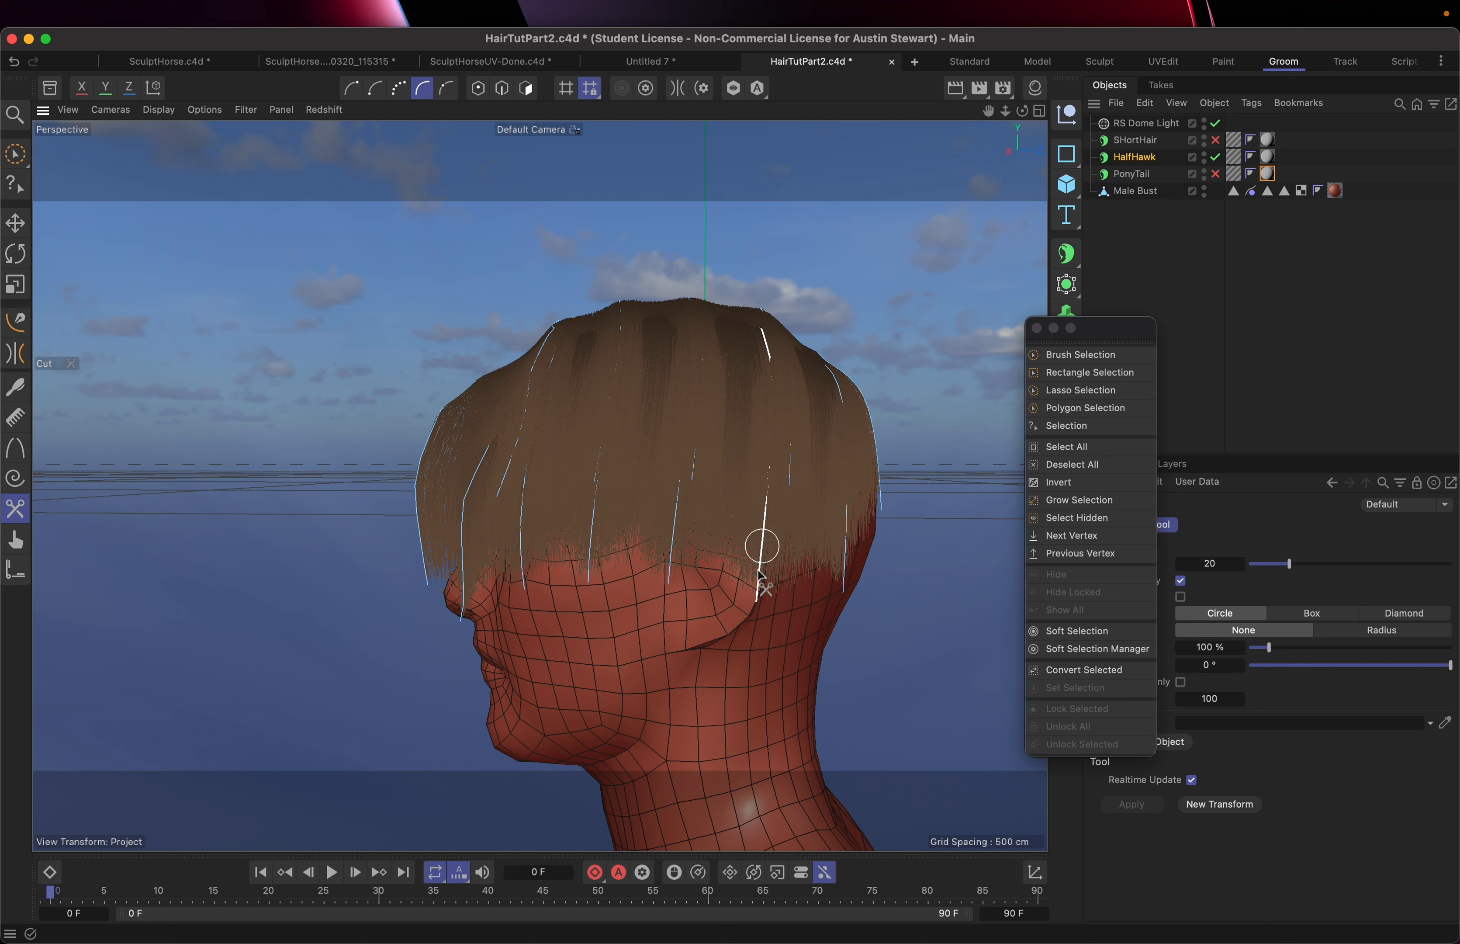
click(758, 594)
click(767, 560)
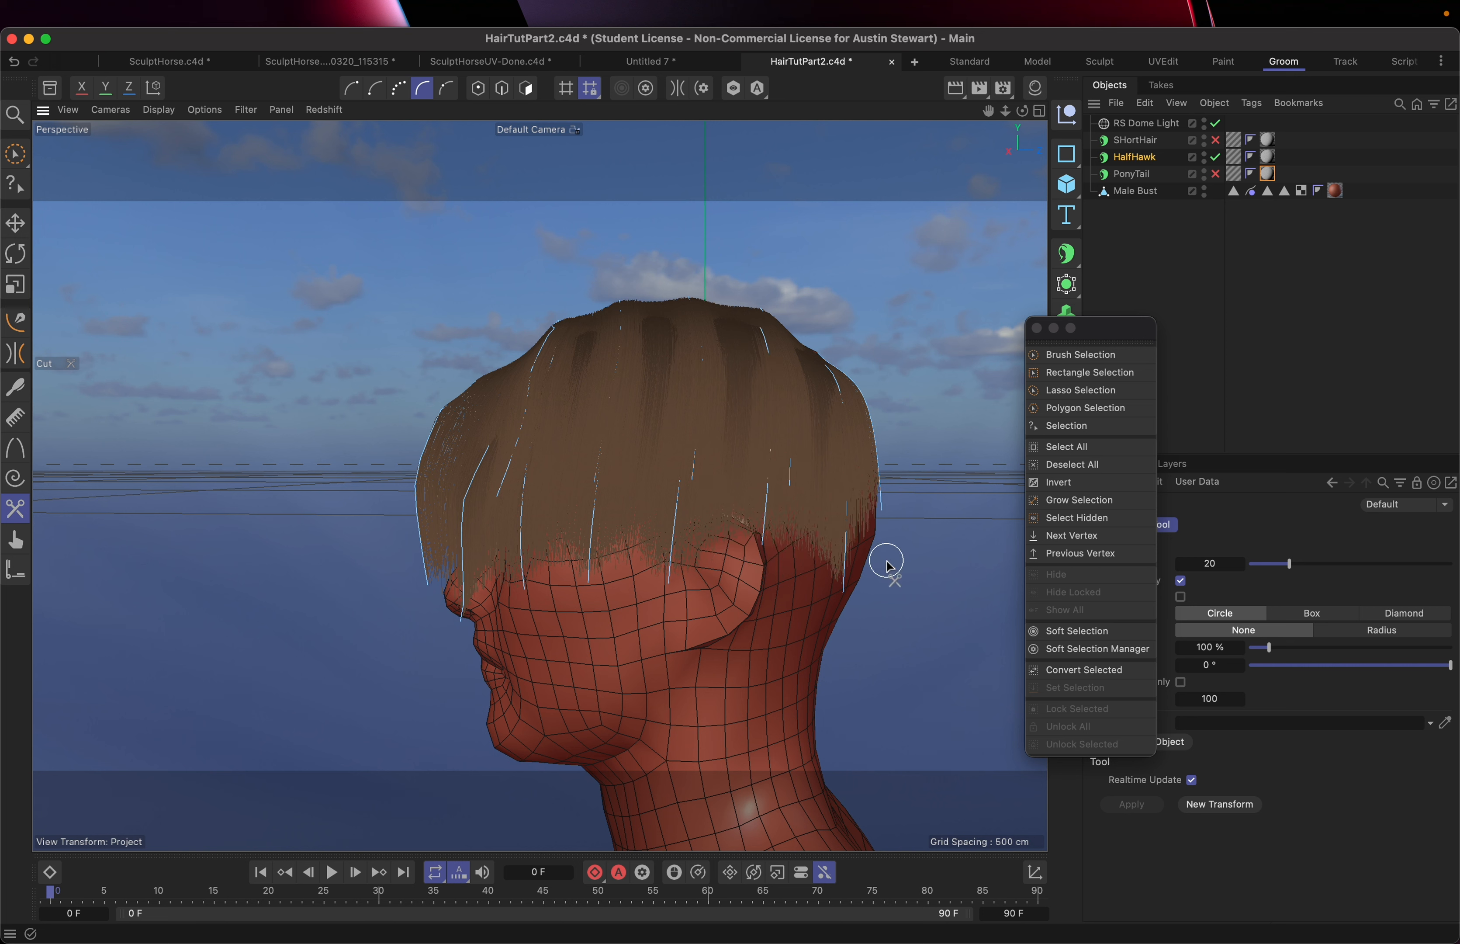
Trim the back HalfHawk guides shorter behind the ear, and undo the last cut made above the ear.
click(853, 584)
click(846, 549)
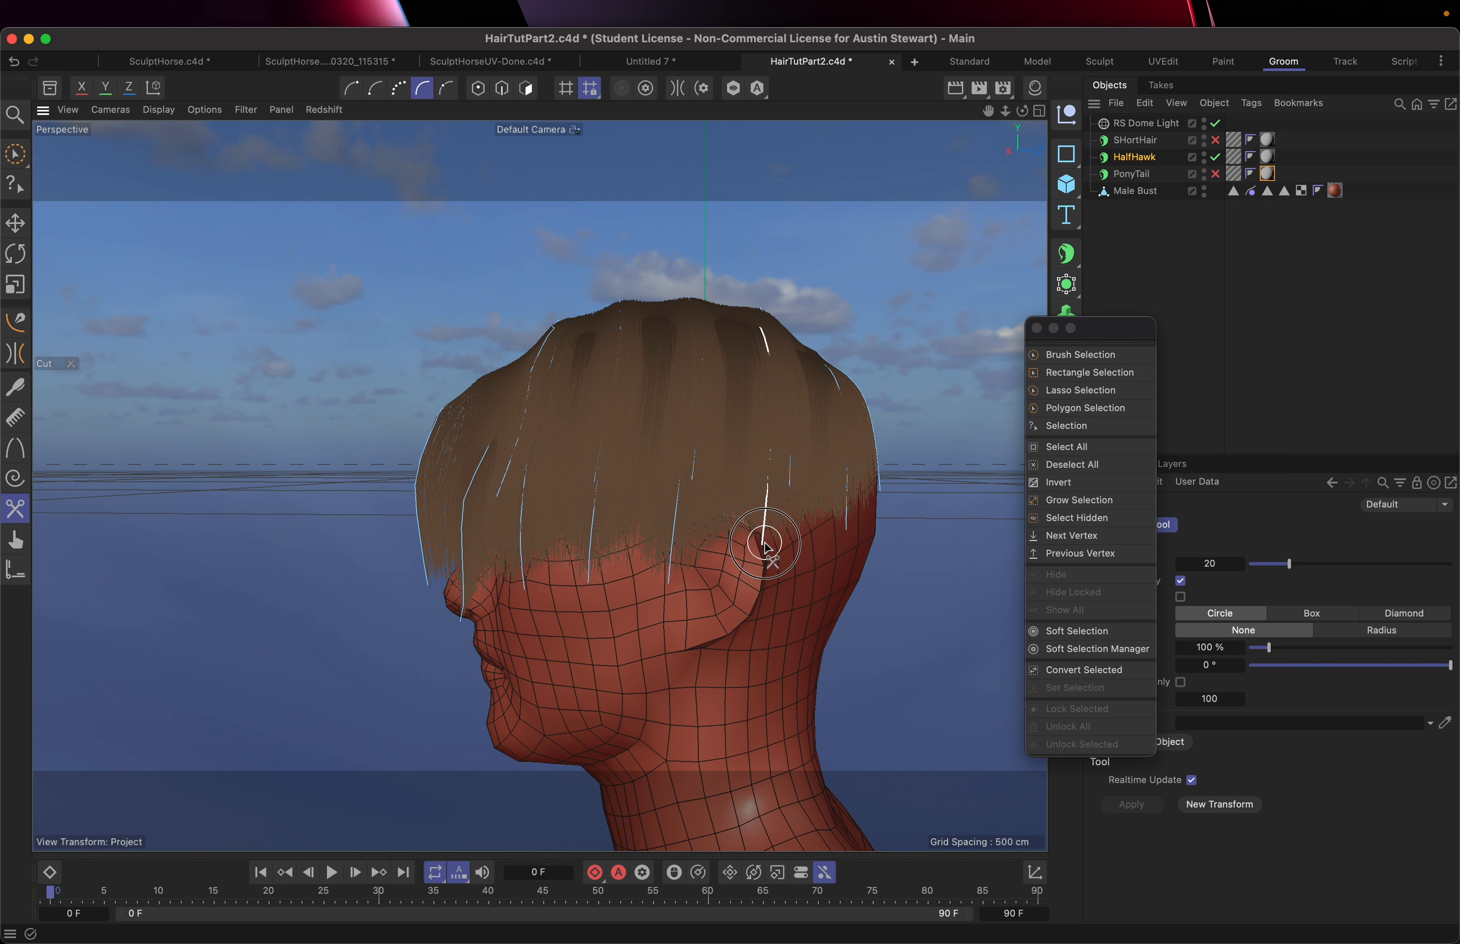
click(695, 478)
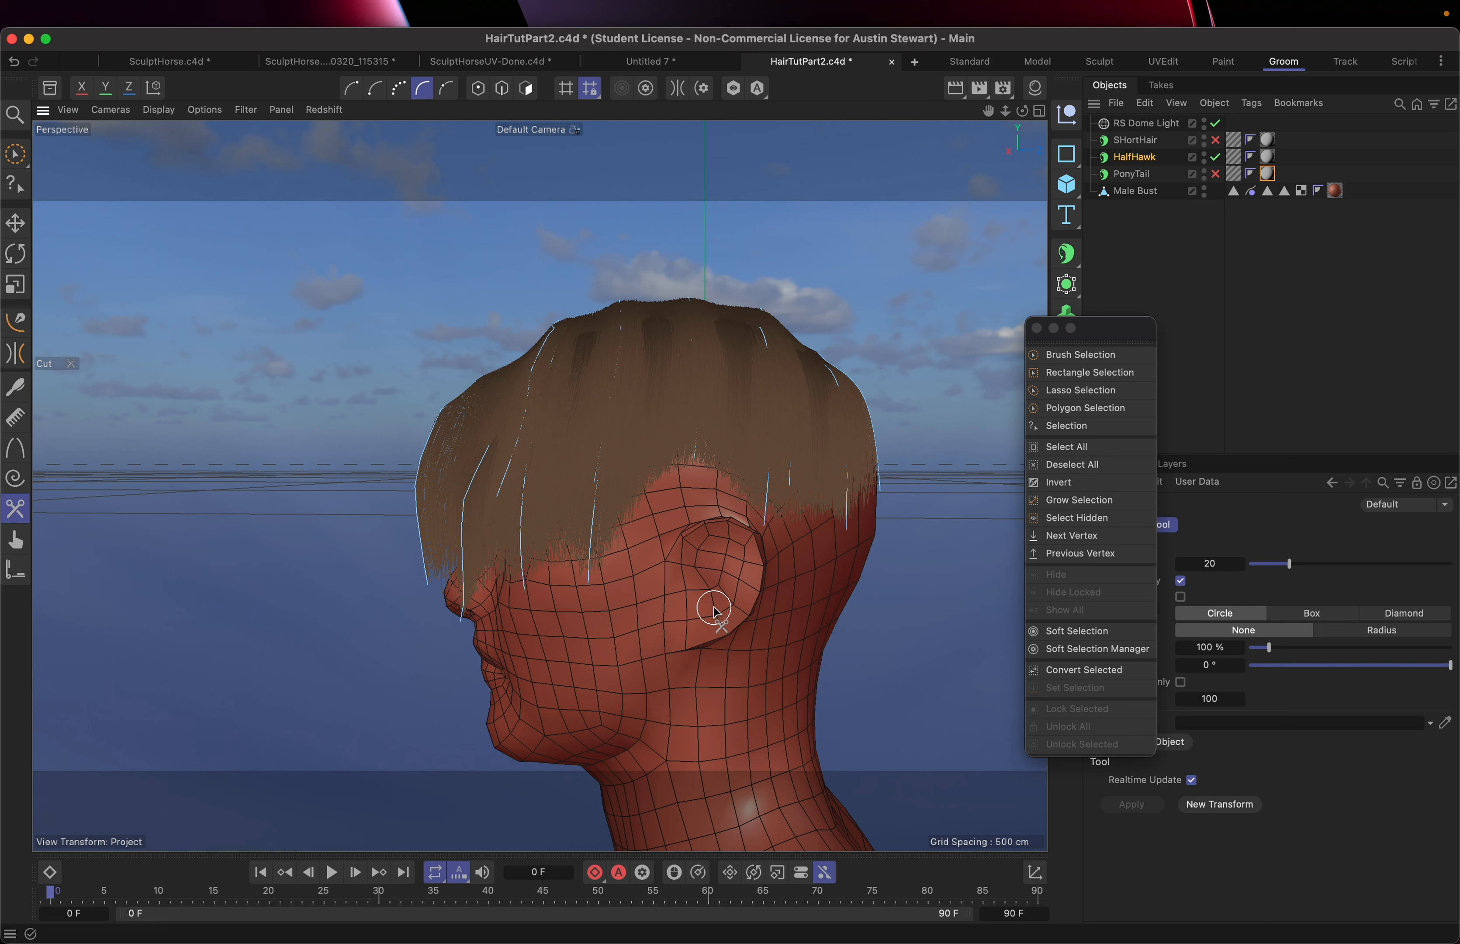
key(super+z)
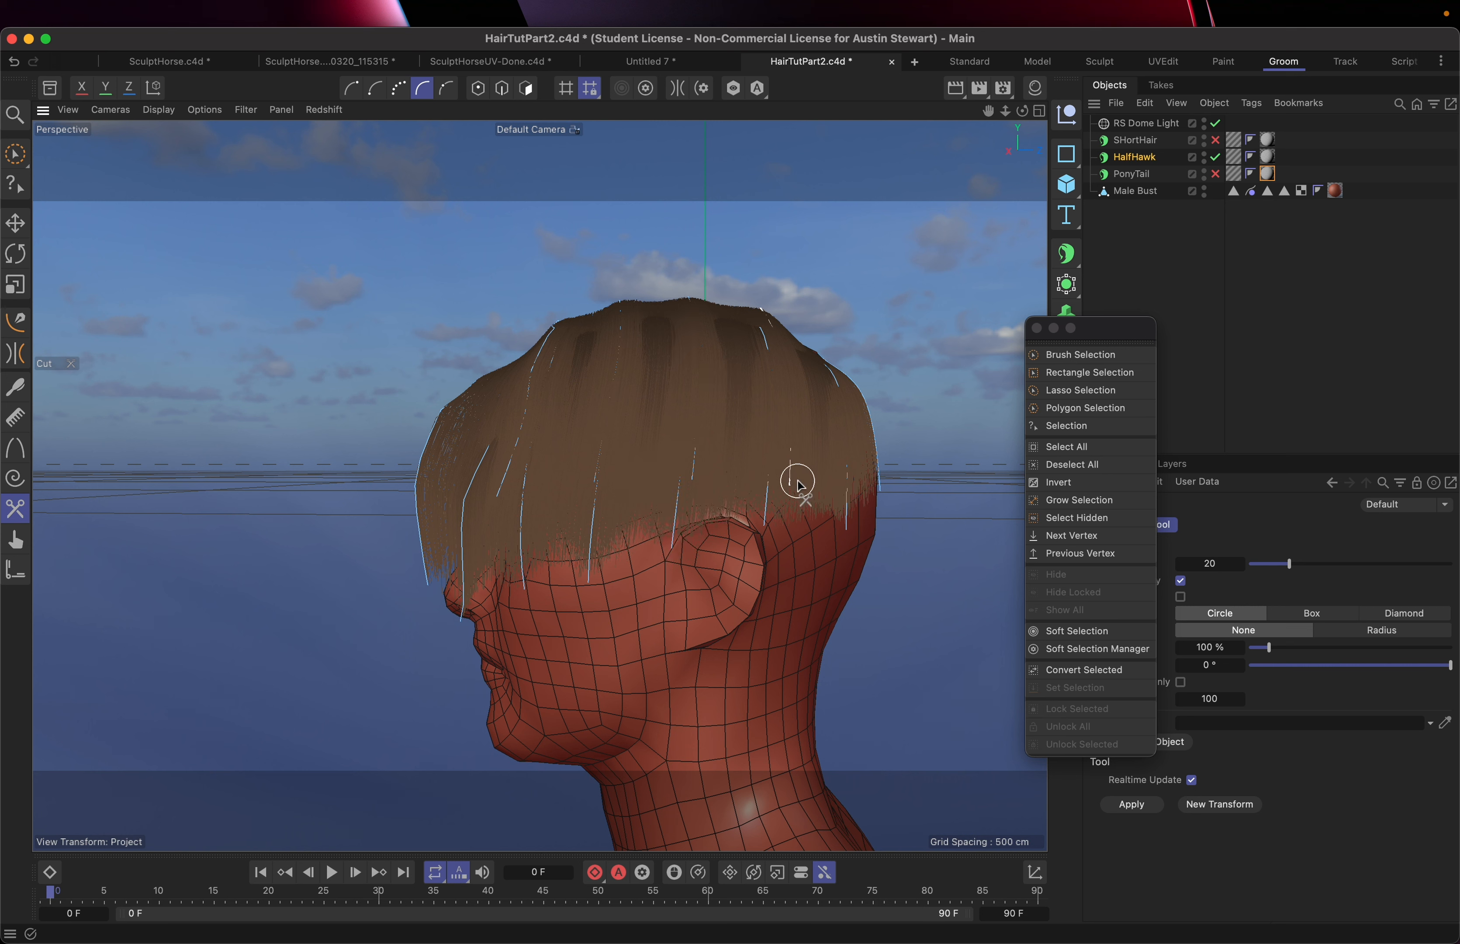
Check the trimmed HalfHawk hair from the side and front, and save the project.
scroll(797, 485, up, 3)
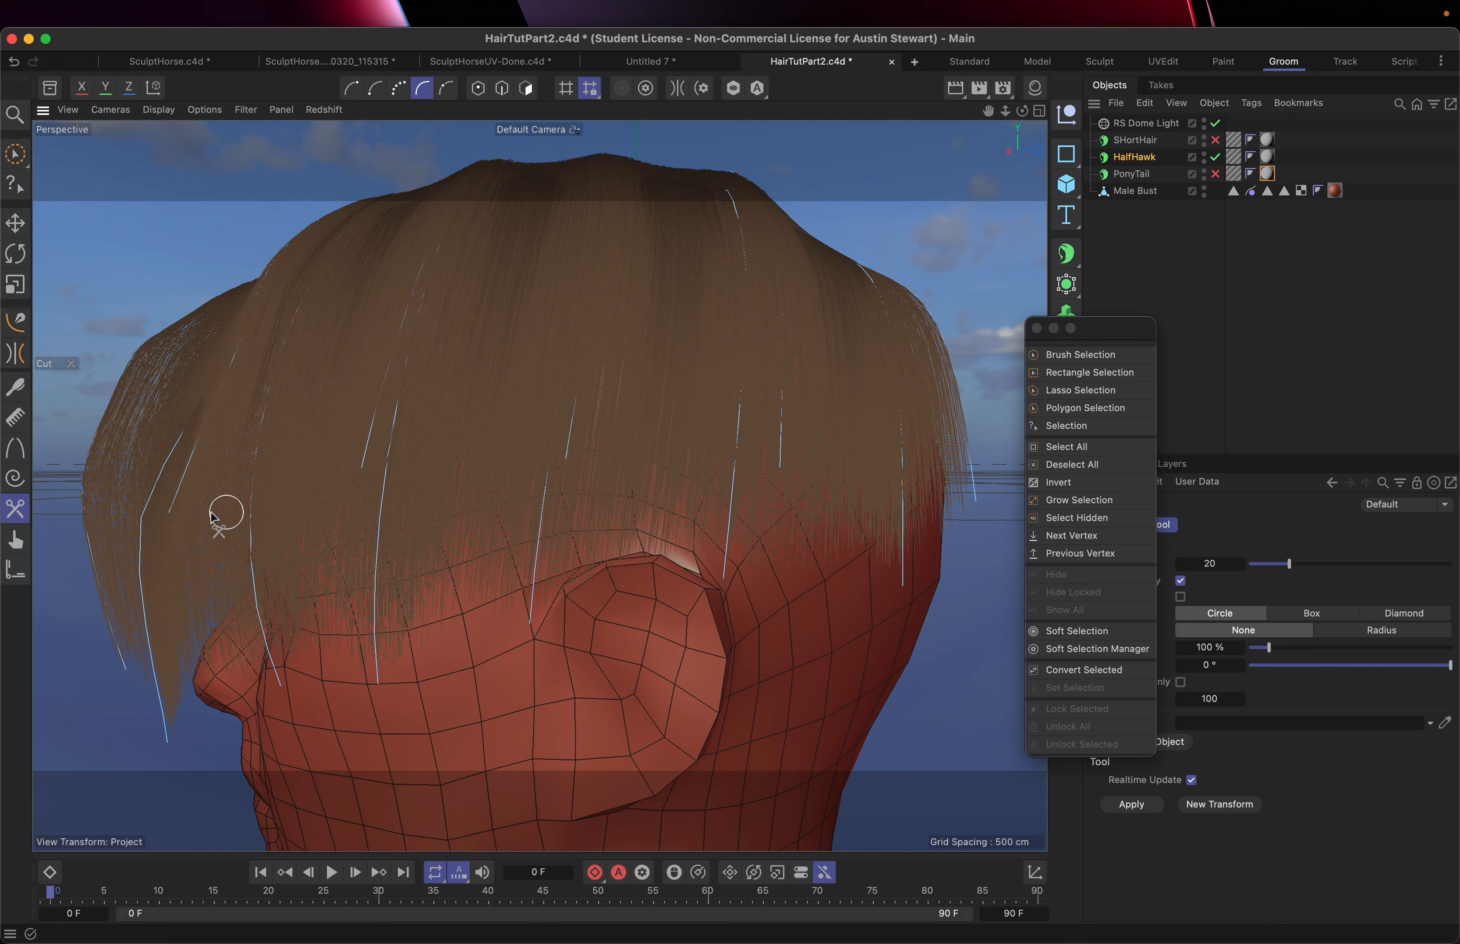
scroll(412, 496, down, 4)
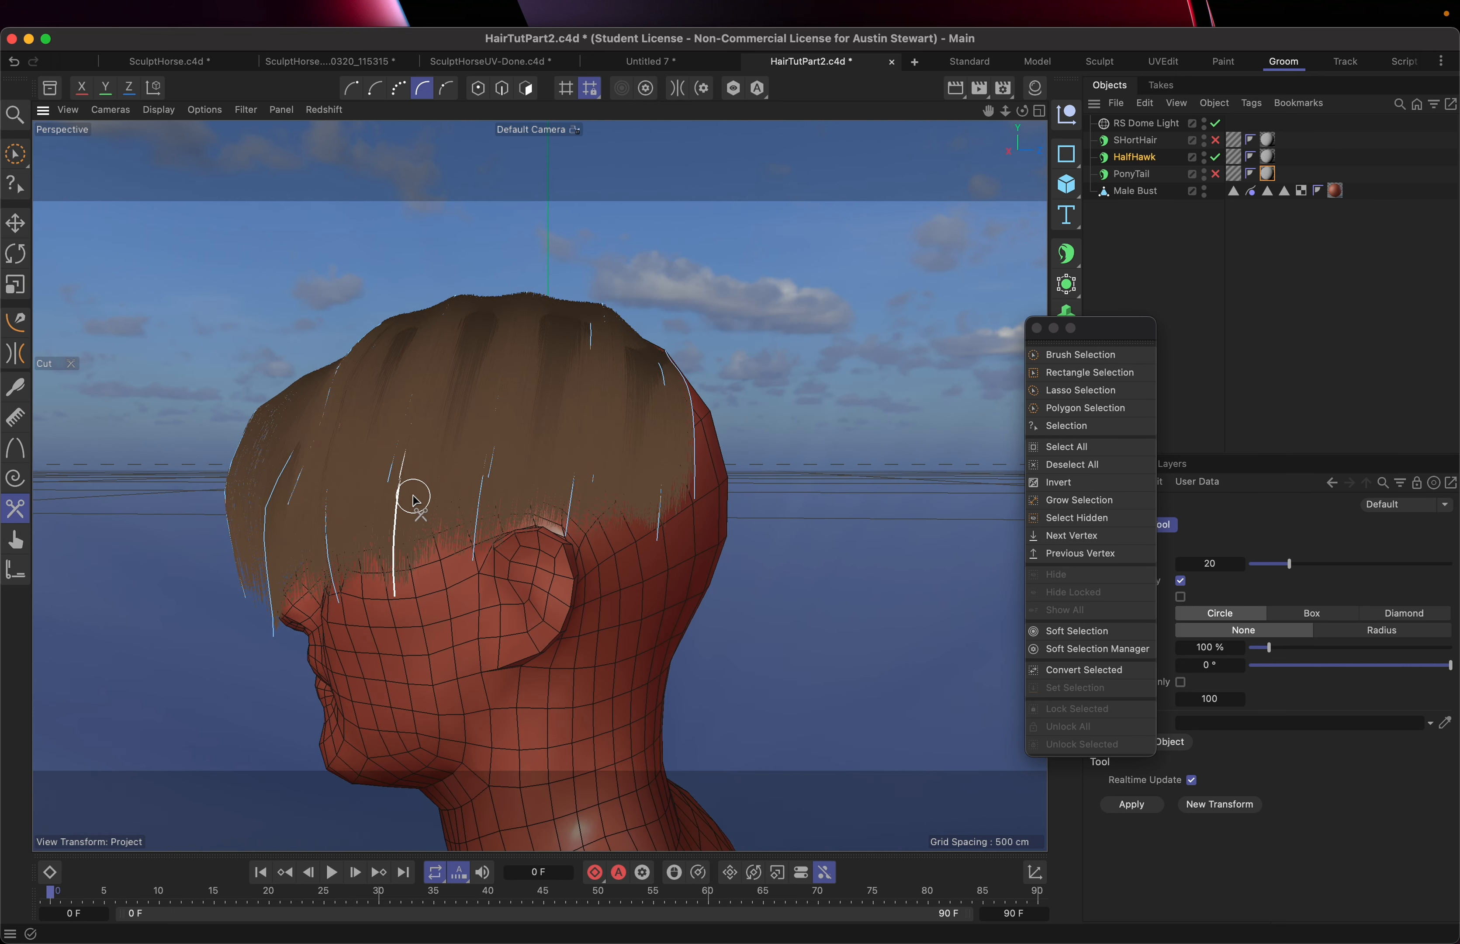
alt+drag(414, 500, 853, 521)
scroll(331, 567, down, 10)
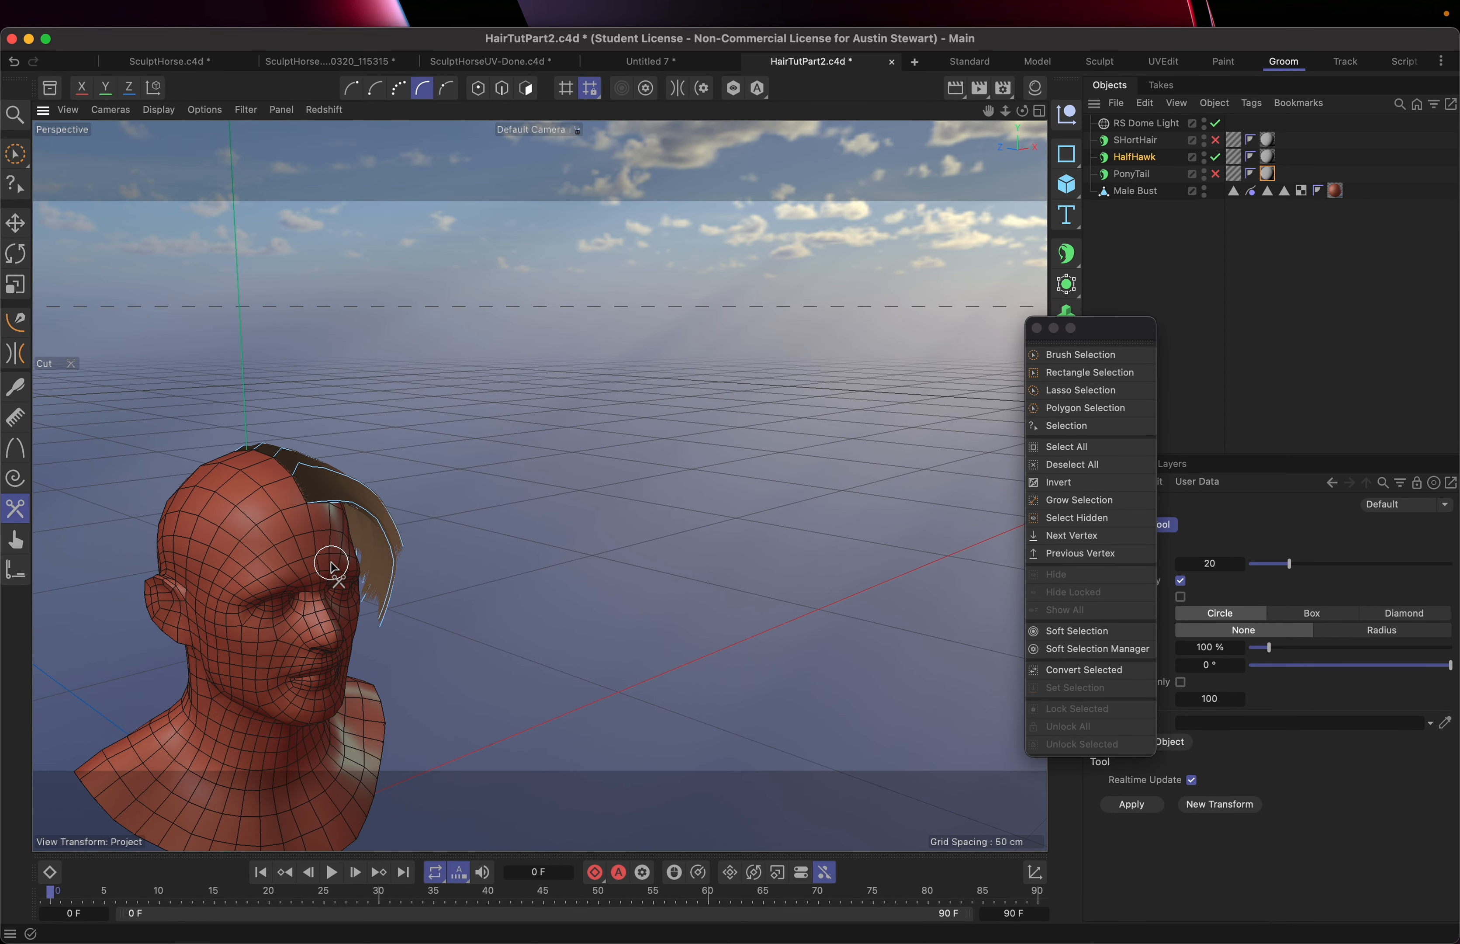
key(super+s)
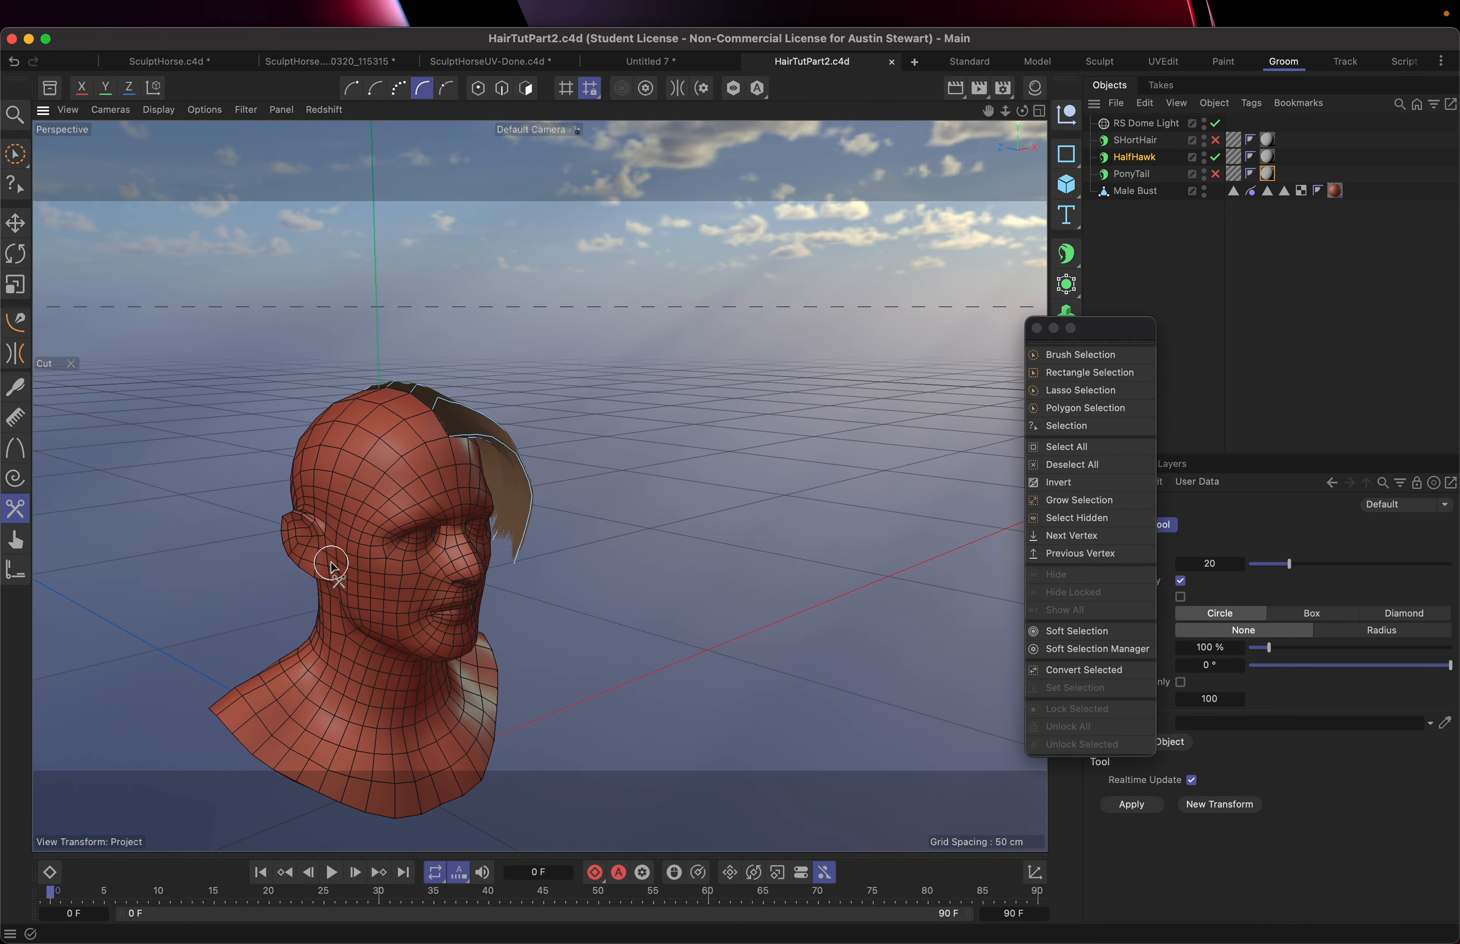
Enable the SHortHair and PonyTail hair objects alongside HalfHawk and inspect the combined hair close up around the forehead and temple.
alt+drag(331, 567, 129, 570)
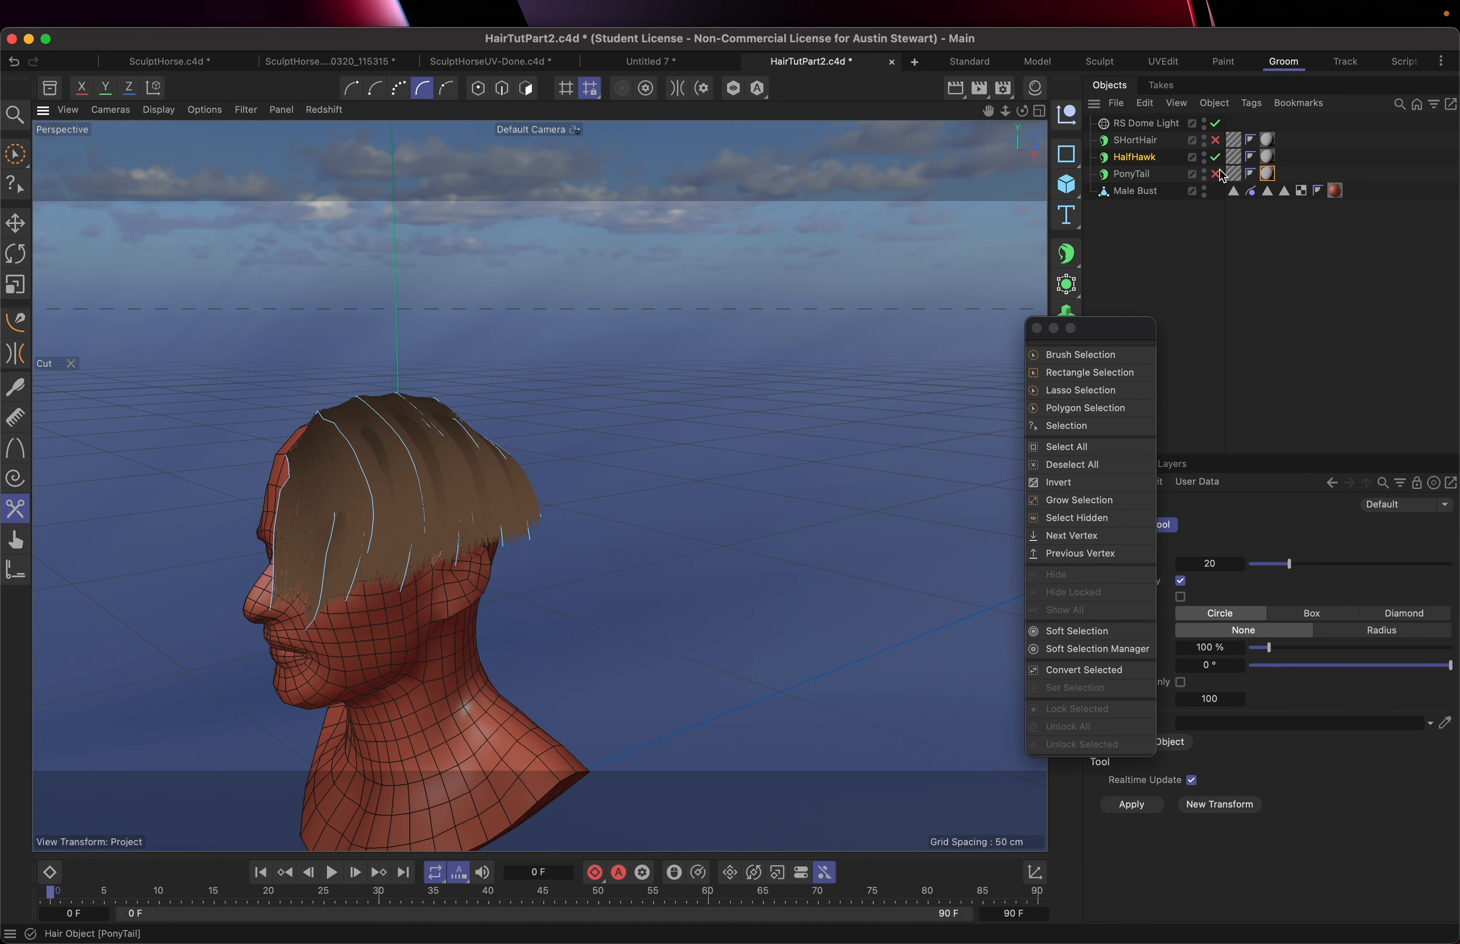
click(1216, 141)
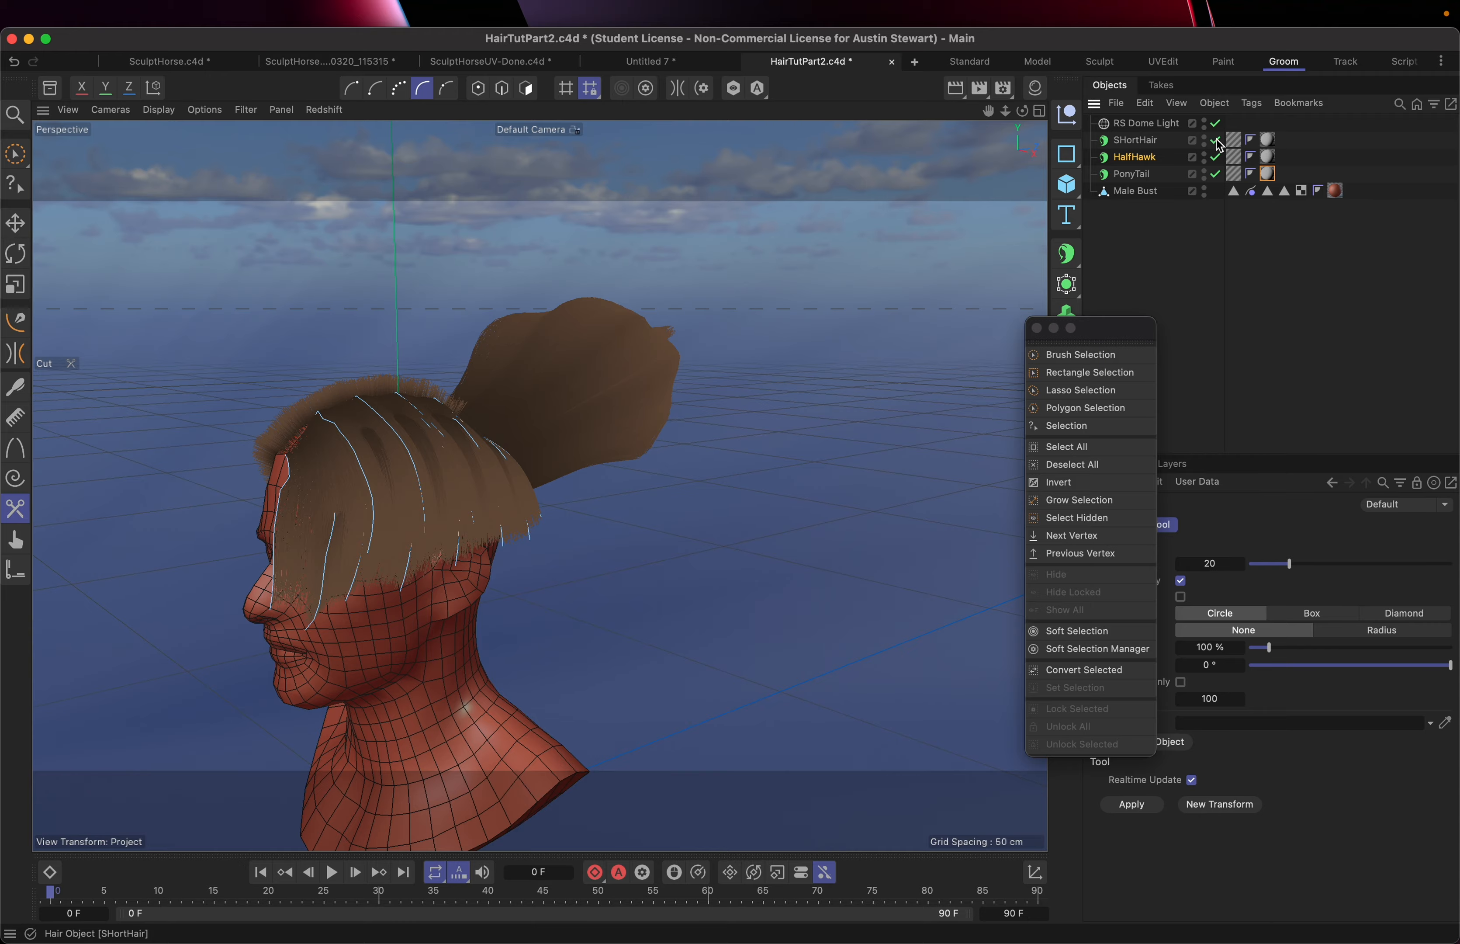
alt+drag(313, 440, 618, 436)
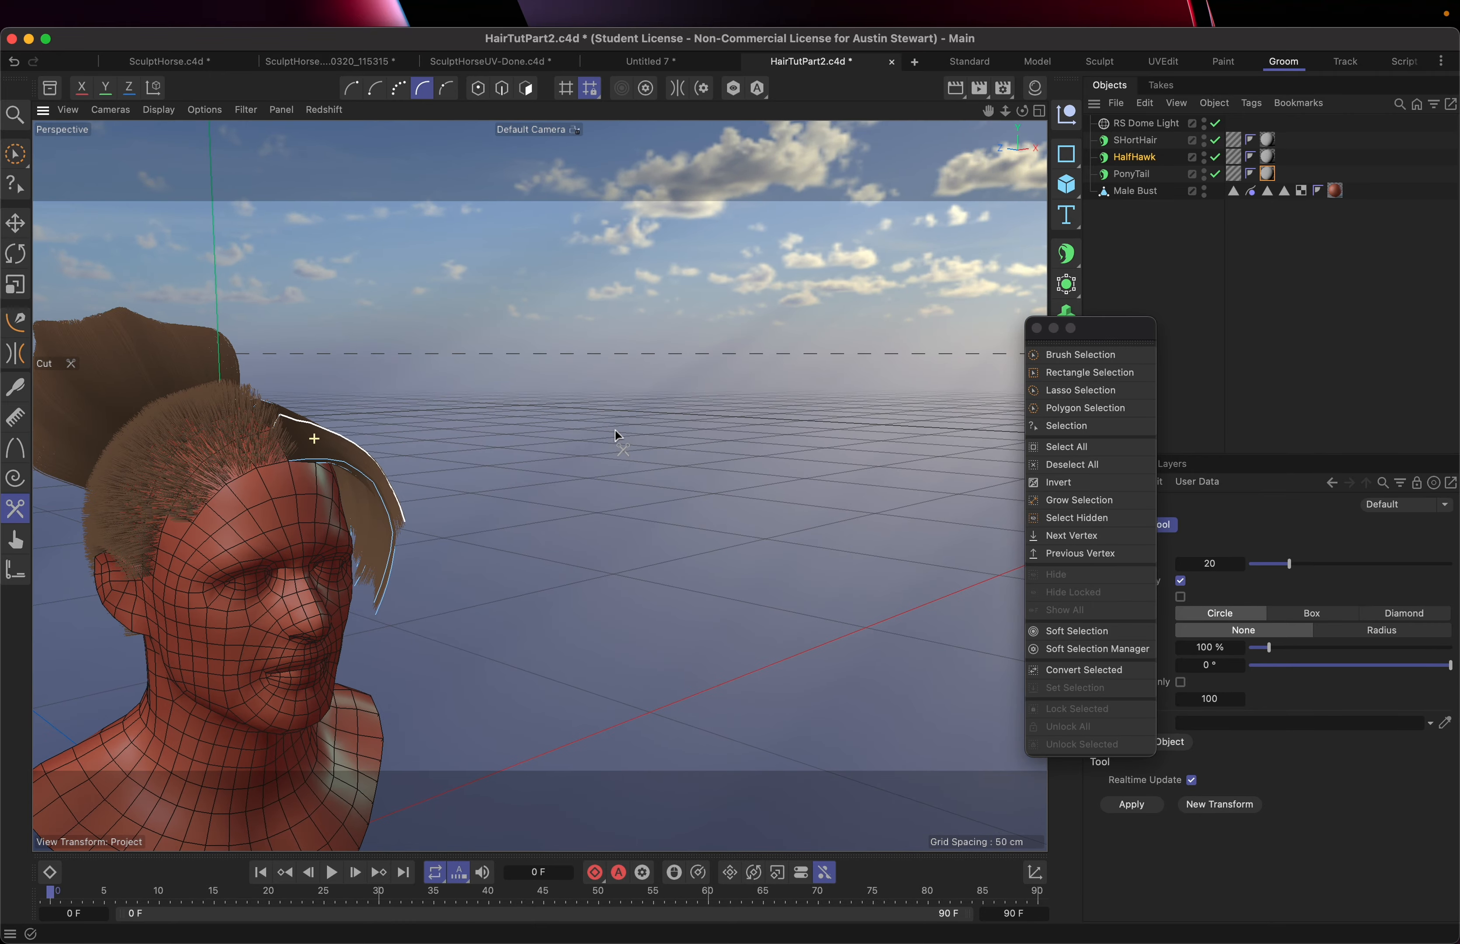
scroll(143, 479, up, 10)
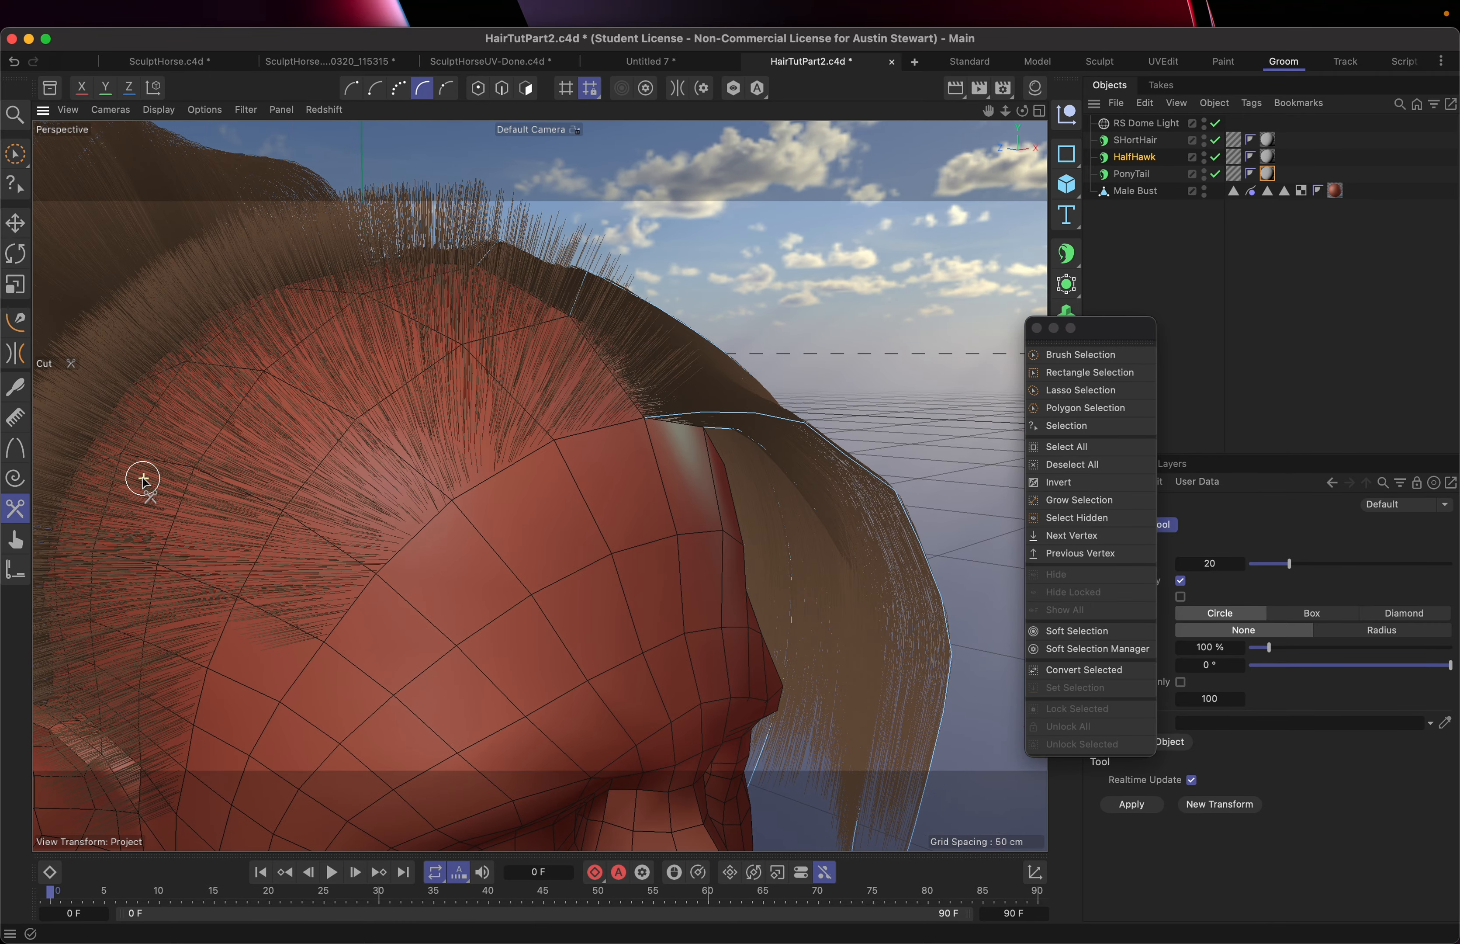
scroll(142, 478, down, 5)
scroll(143, 479, up, 5)
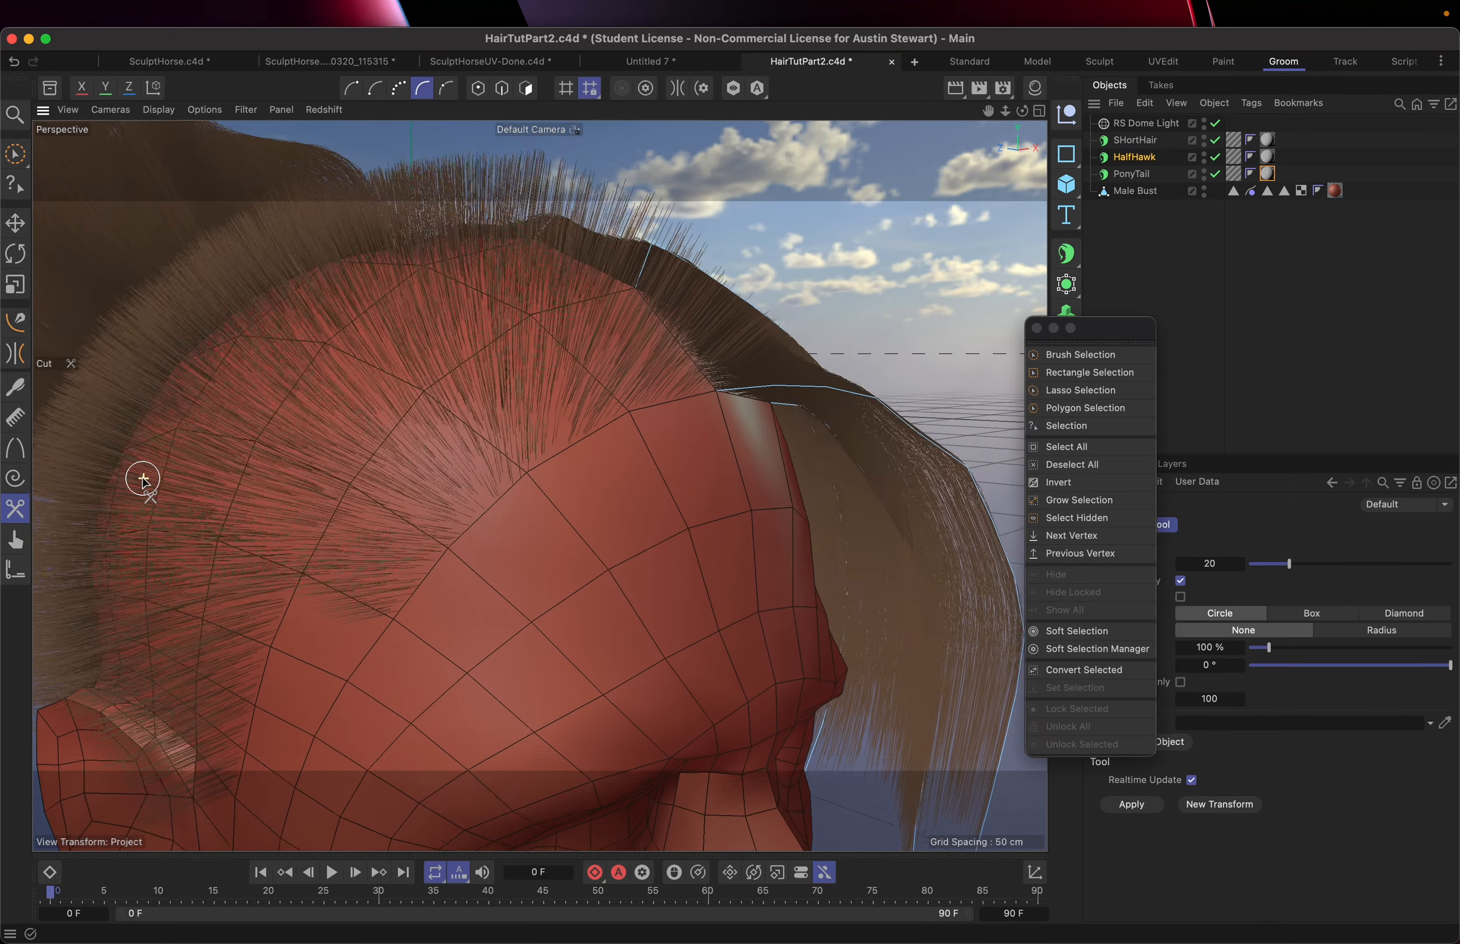
scroll(143, 478, down, 2)
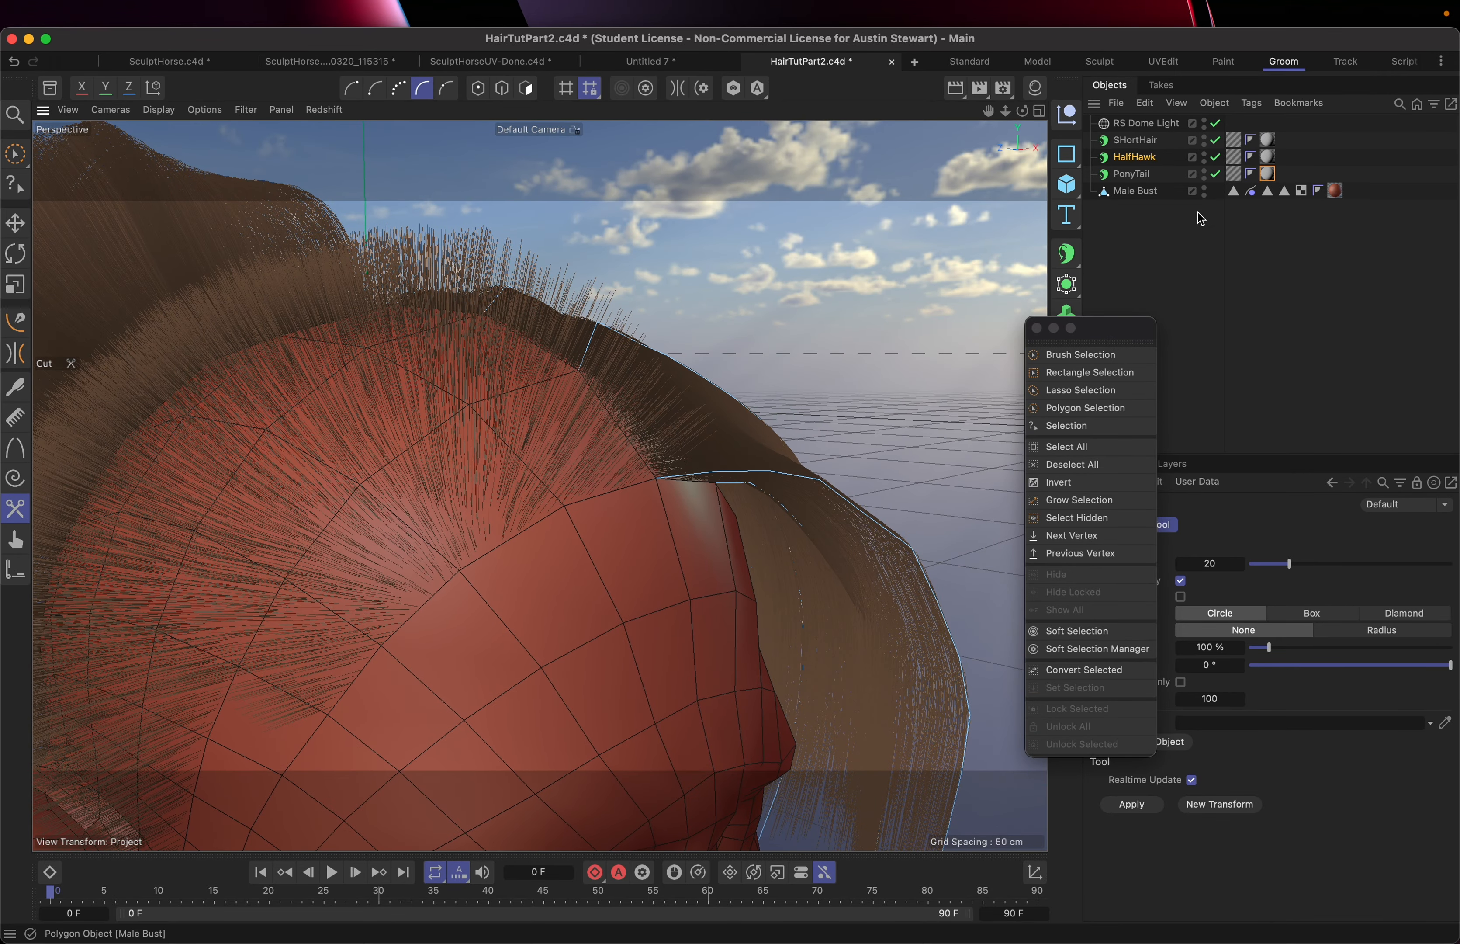
Close the floating selection palette and set the SHortHair guide length to 1 cm.
click(1037, 329)
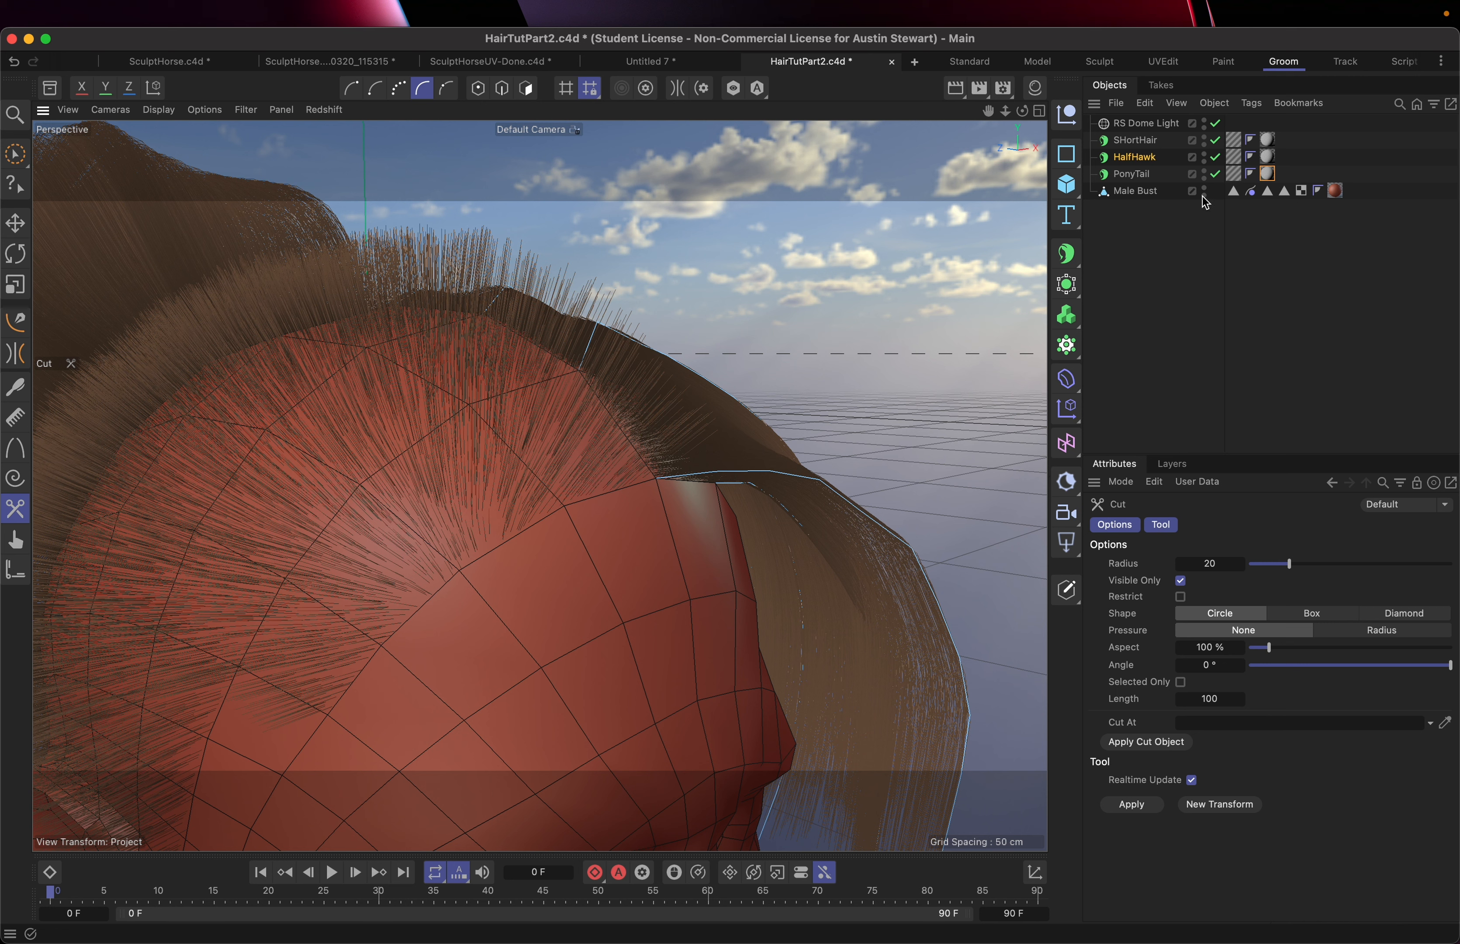
click(1135, 140)
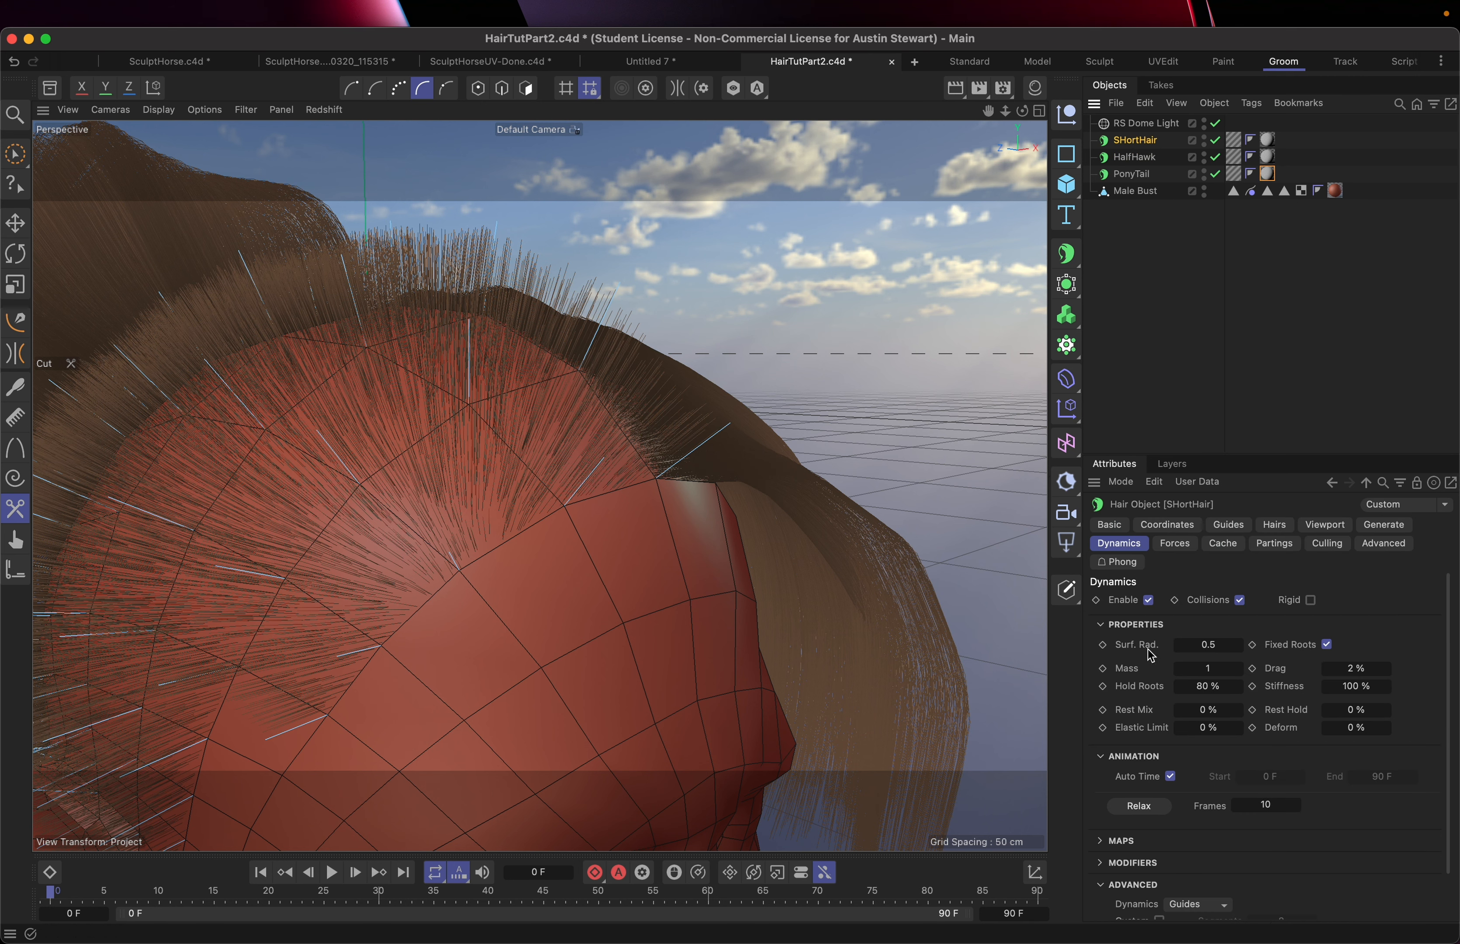
click(1228, 526)
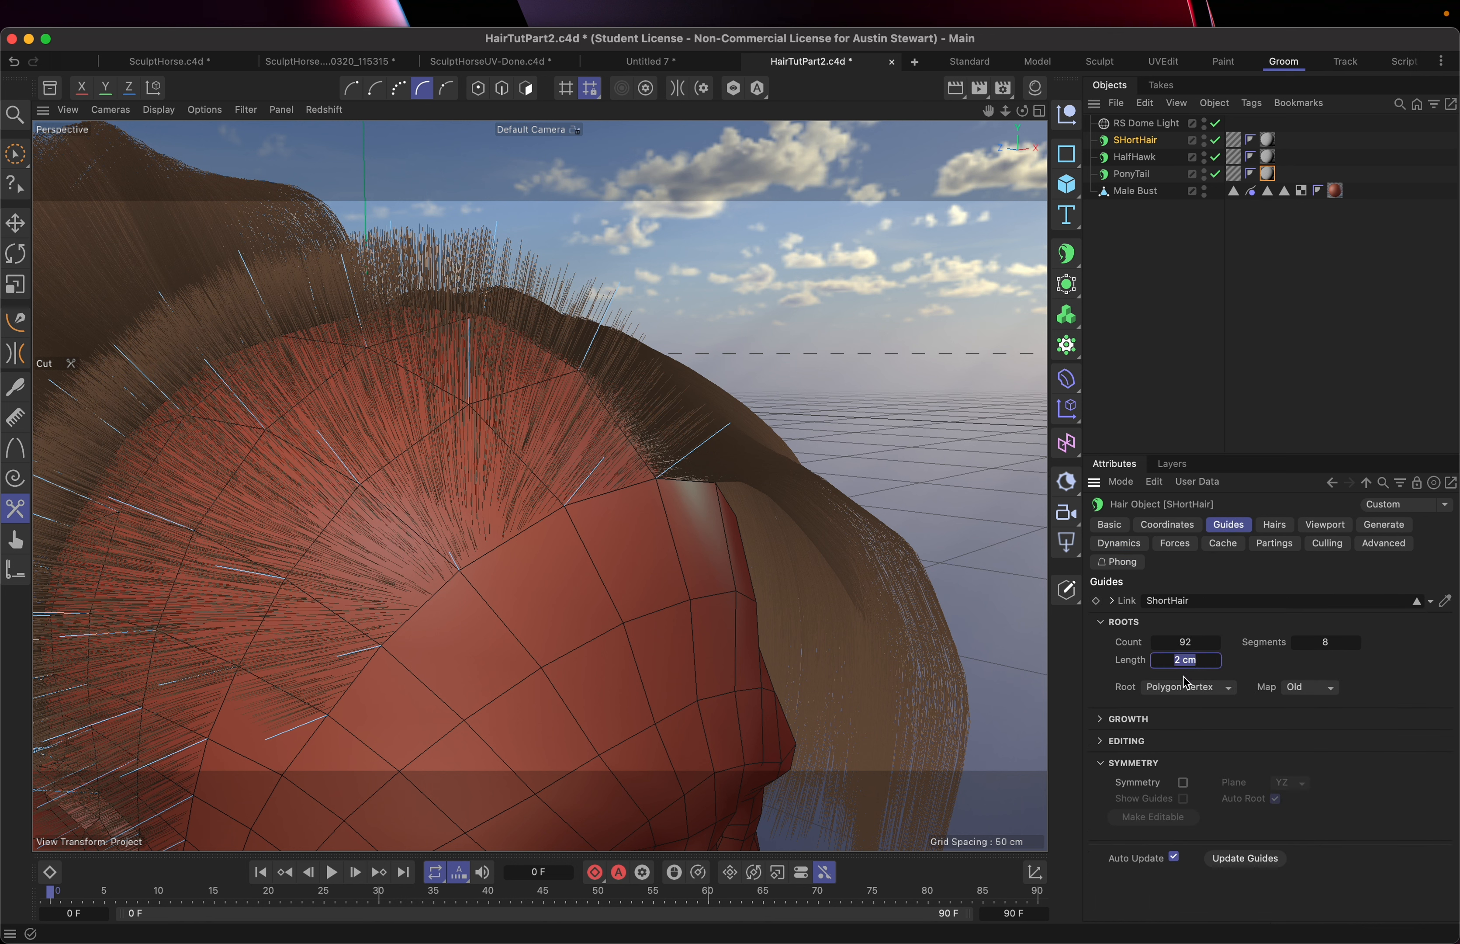
key(Return)
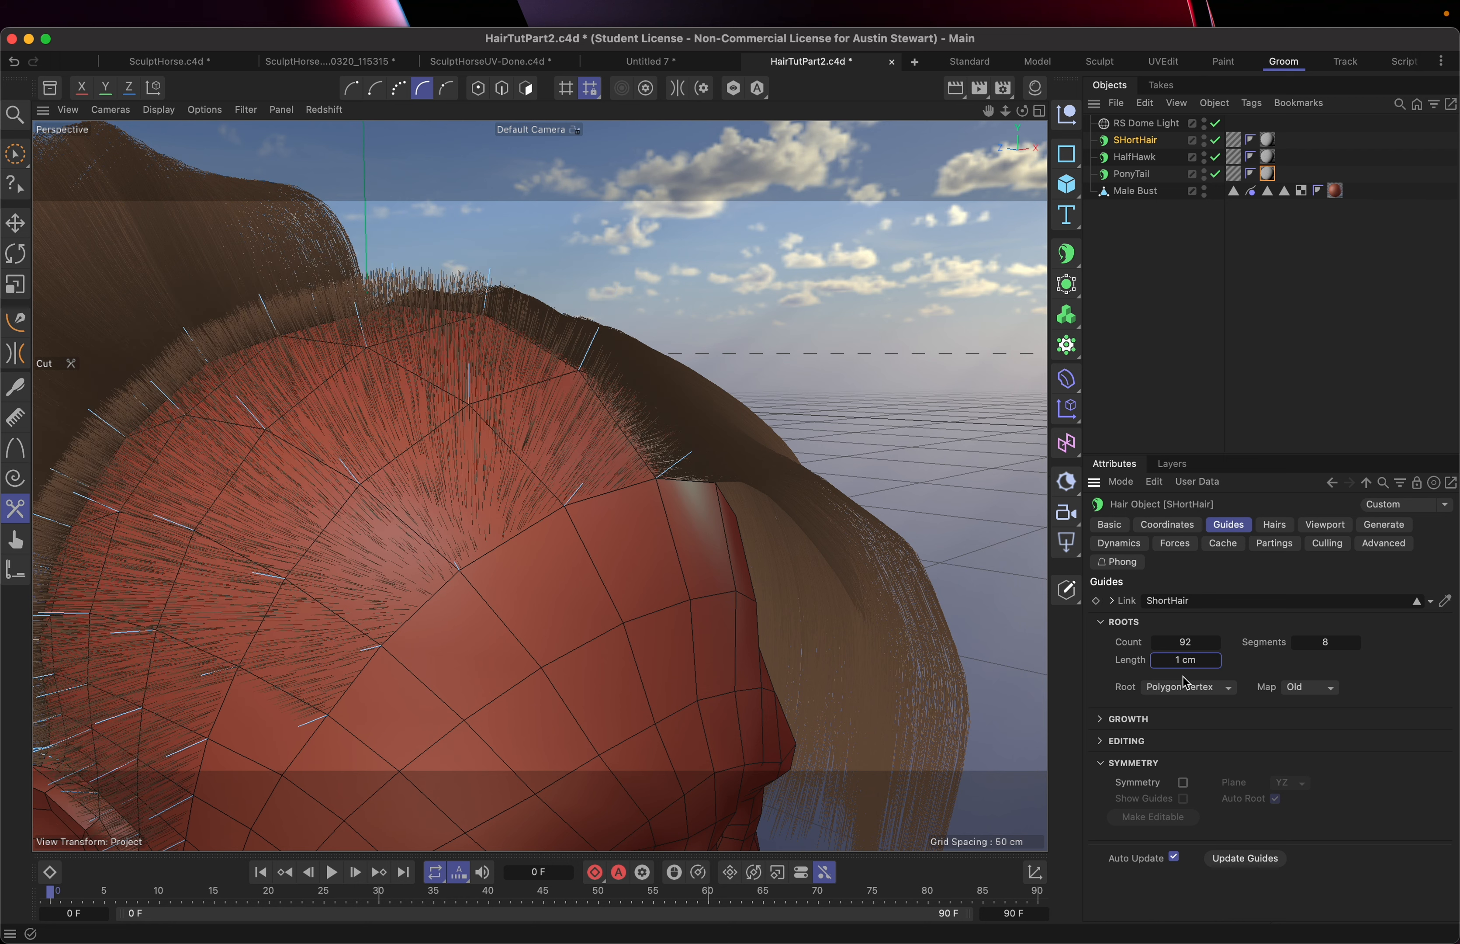
scroll(554, 511, down, 8)
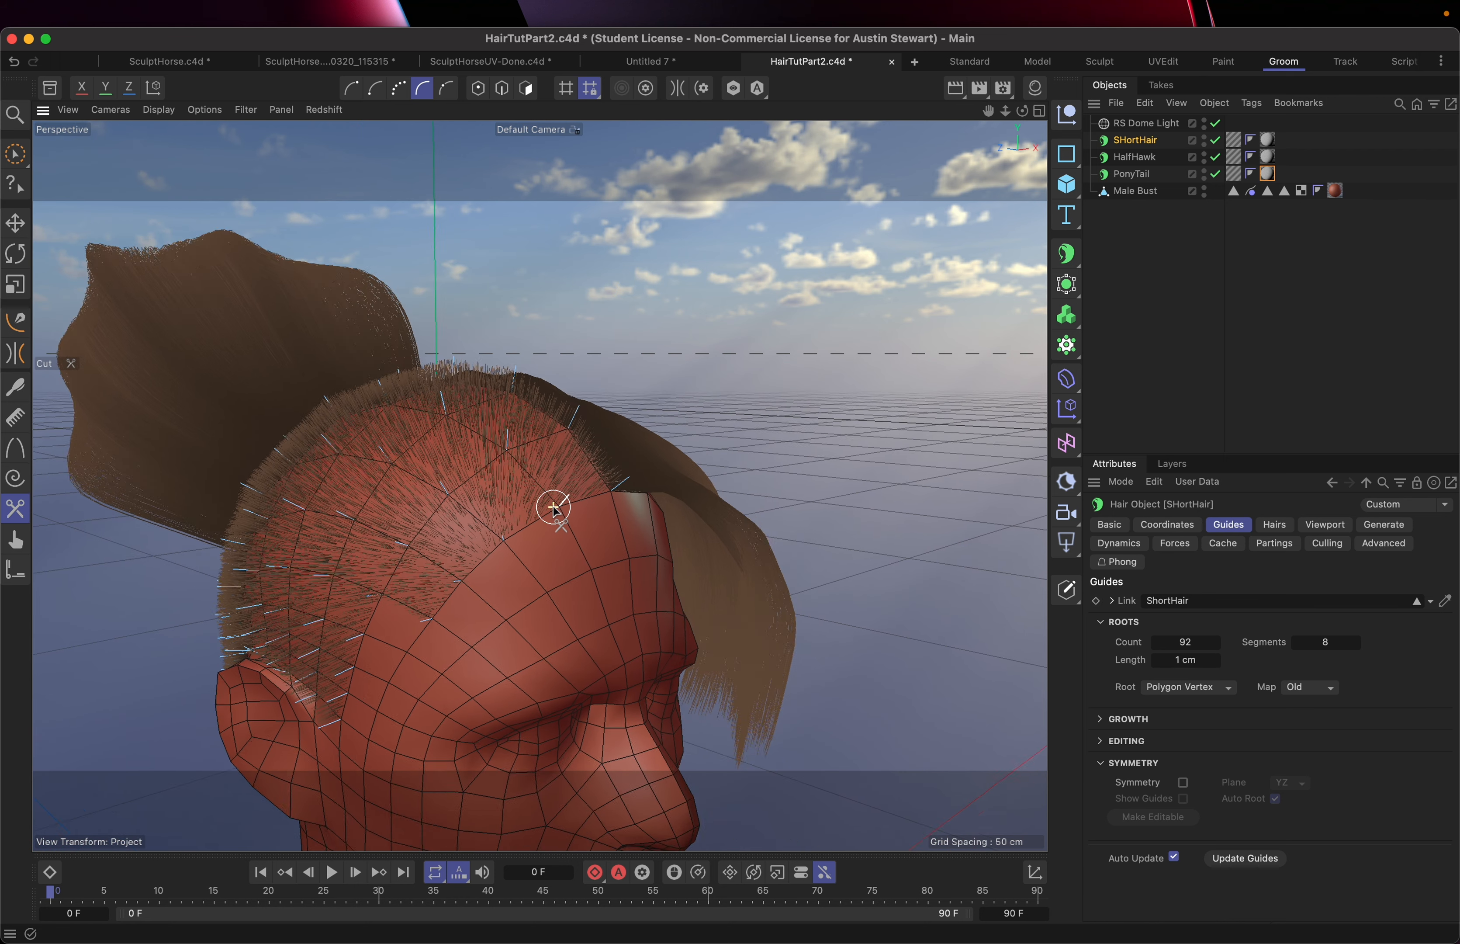
Brush the SHortHair guides back over the scalp and down behind the ear with the hair Brush at radius 133.
alt+middle_drag(554, 511, 582, 452)
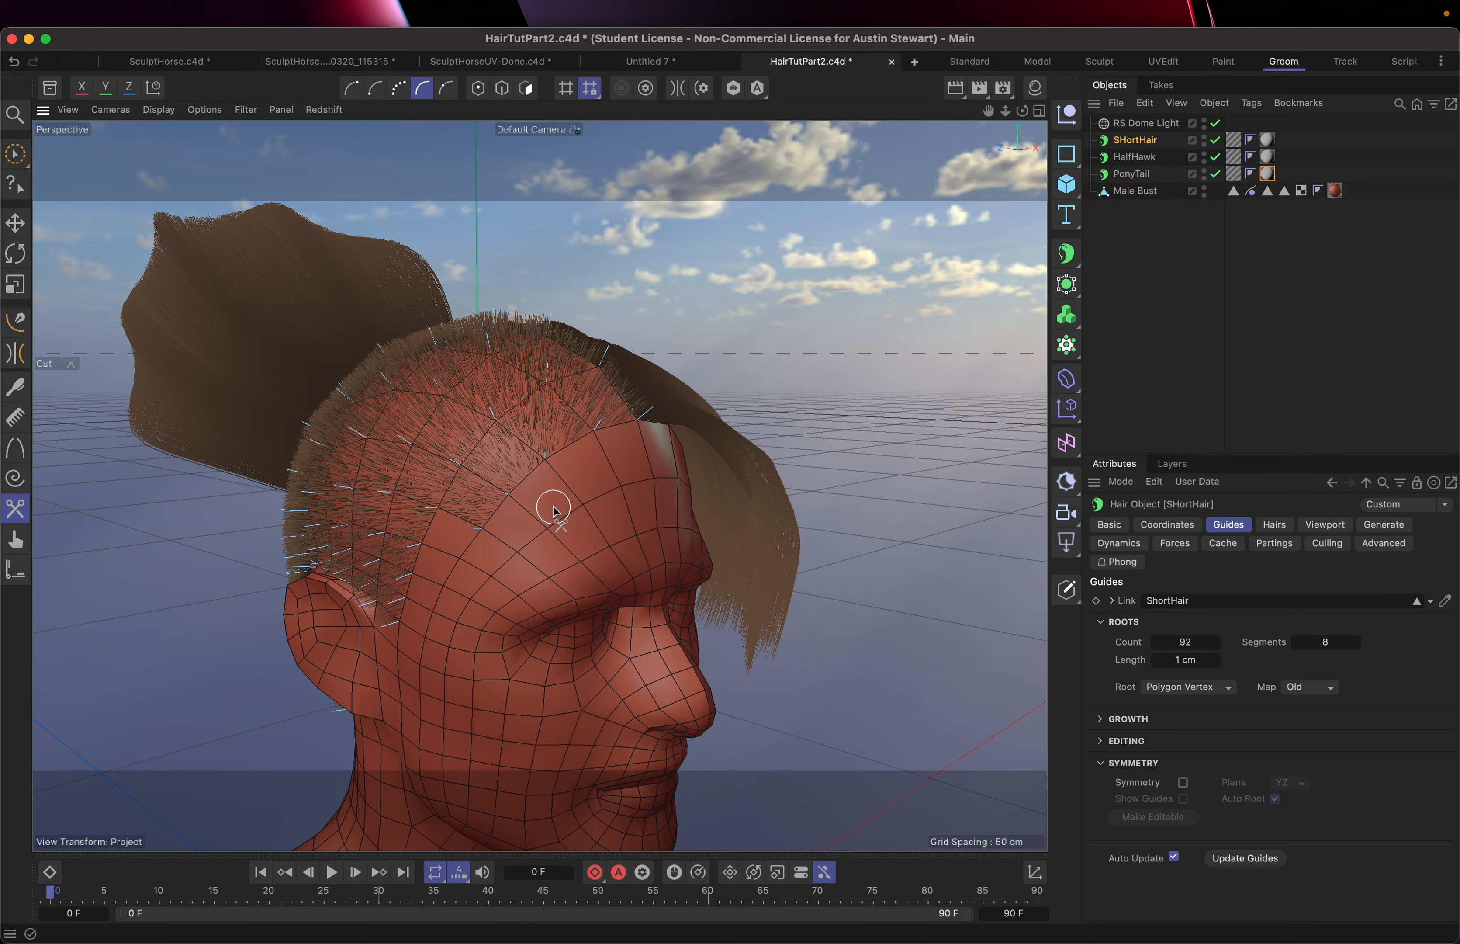
alt+drag(553, 508, 485, 470)
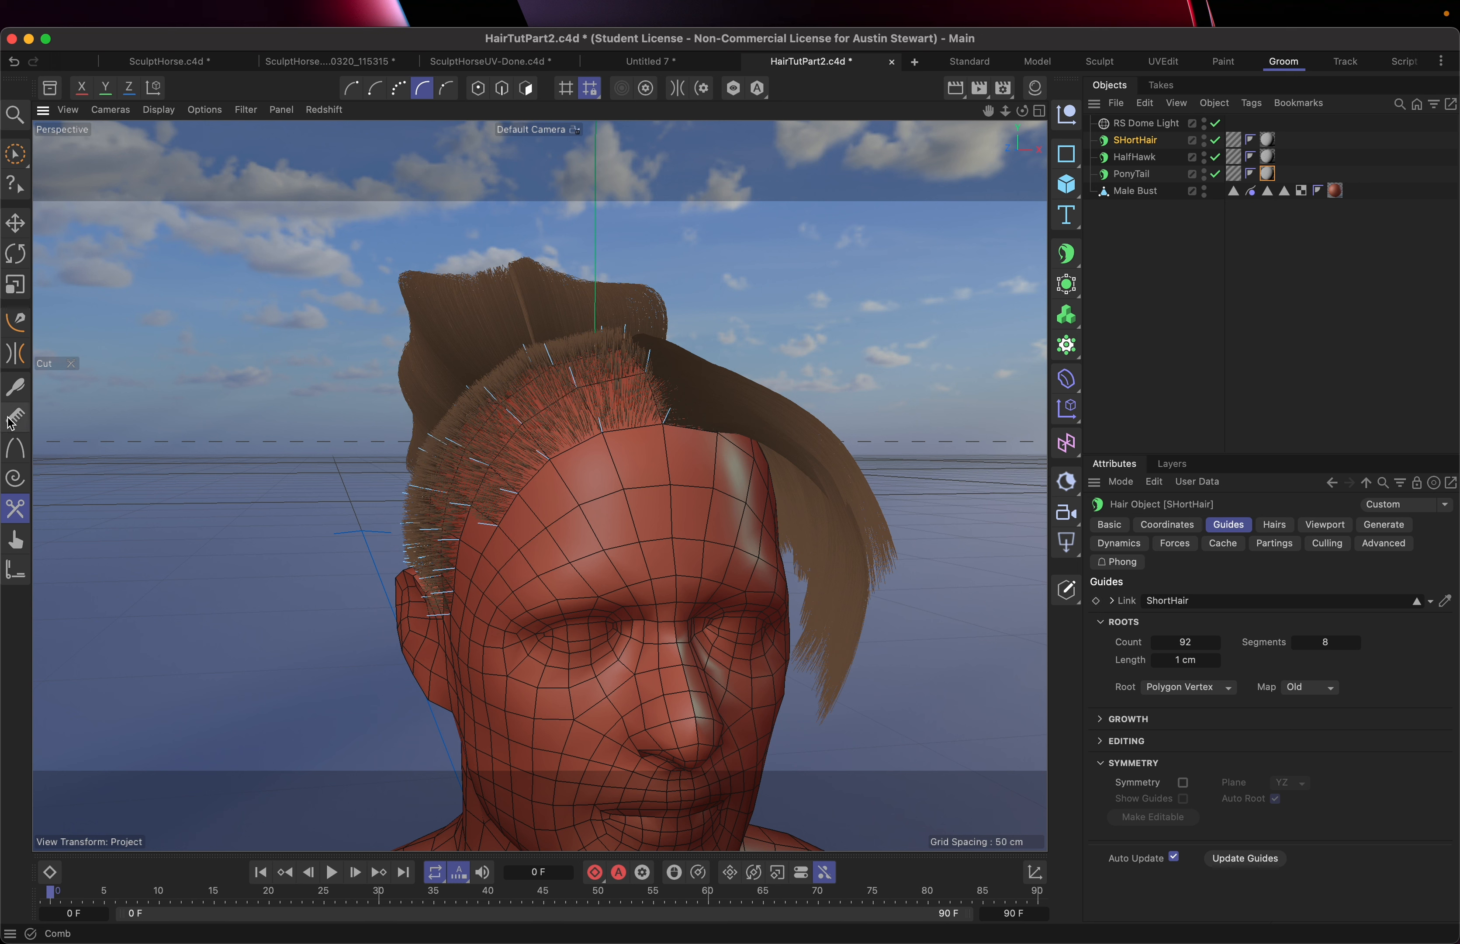
click(13, 389)
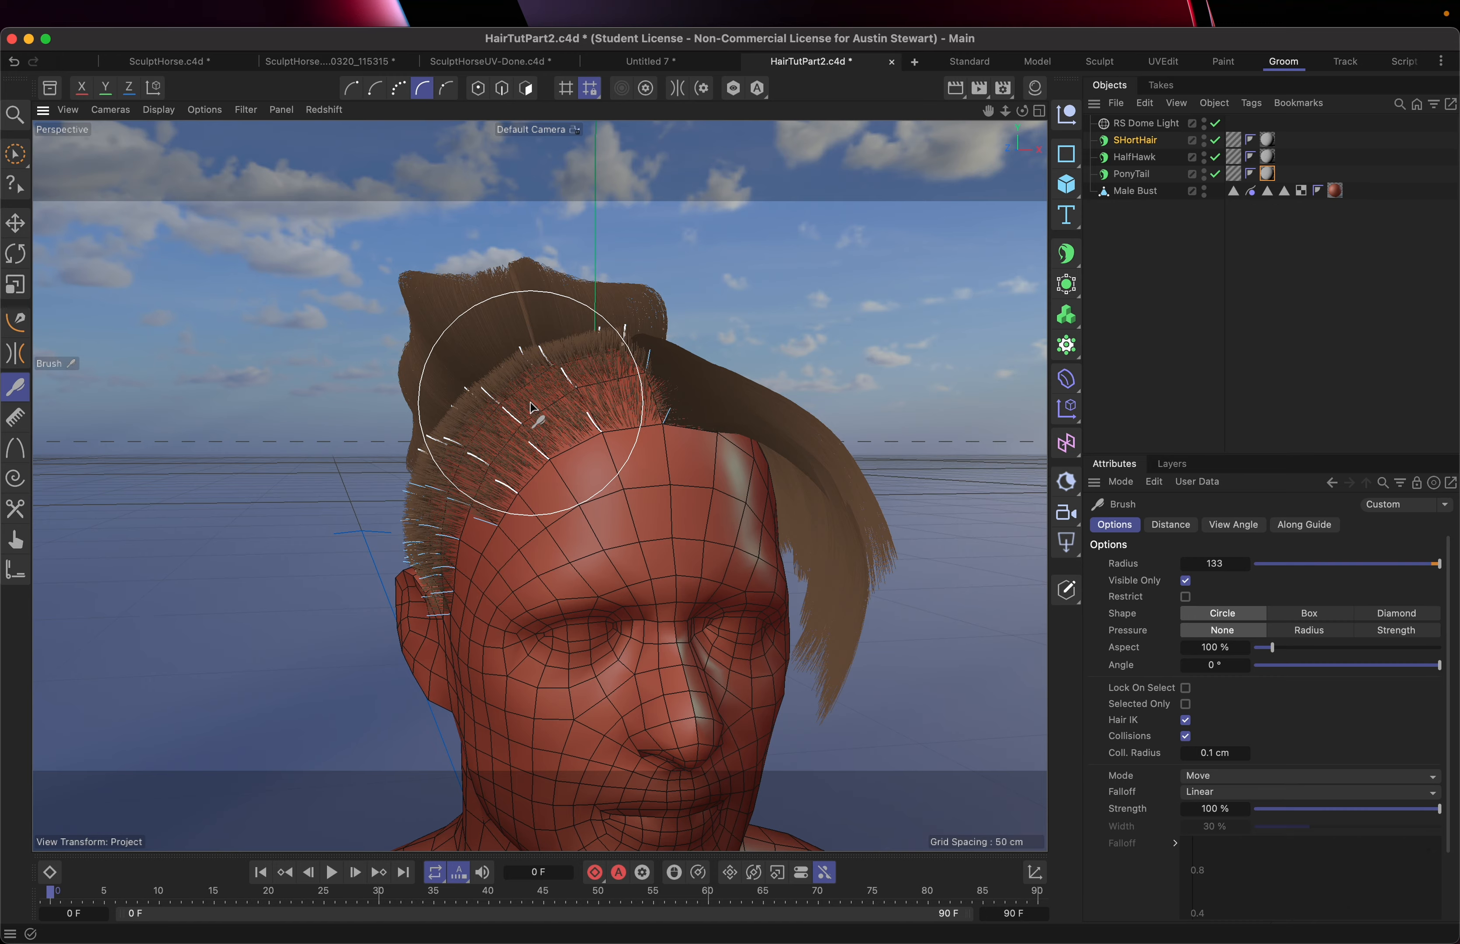
mouse_move(532, 407)
alt+mouse_down()
mouse_move(678, 433)
mouse_move(668, 407)
mouse_move(622, 416)
mouse_move(600, 368)
mouse_move(589, 381)
mouse_move(482, 334)
alt+mouse_up()
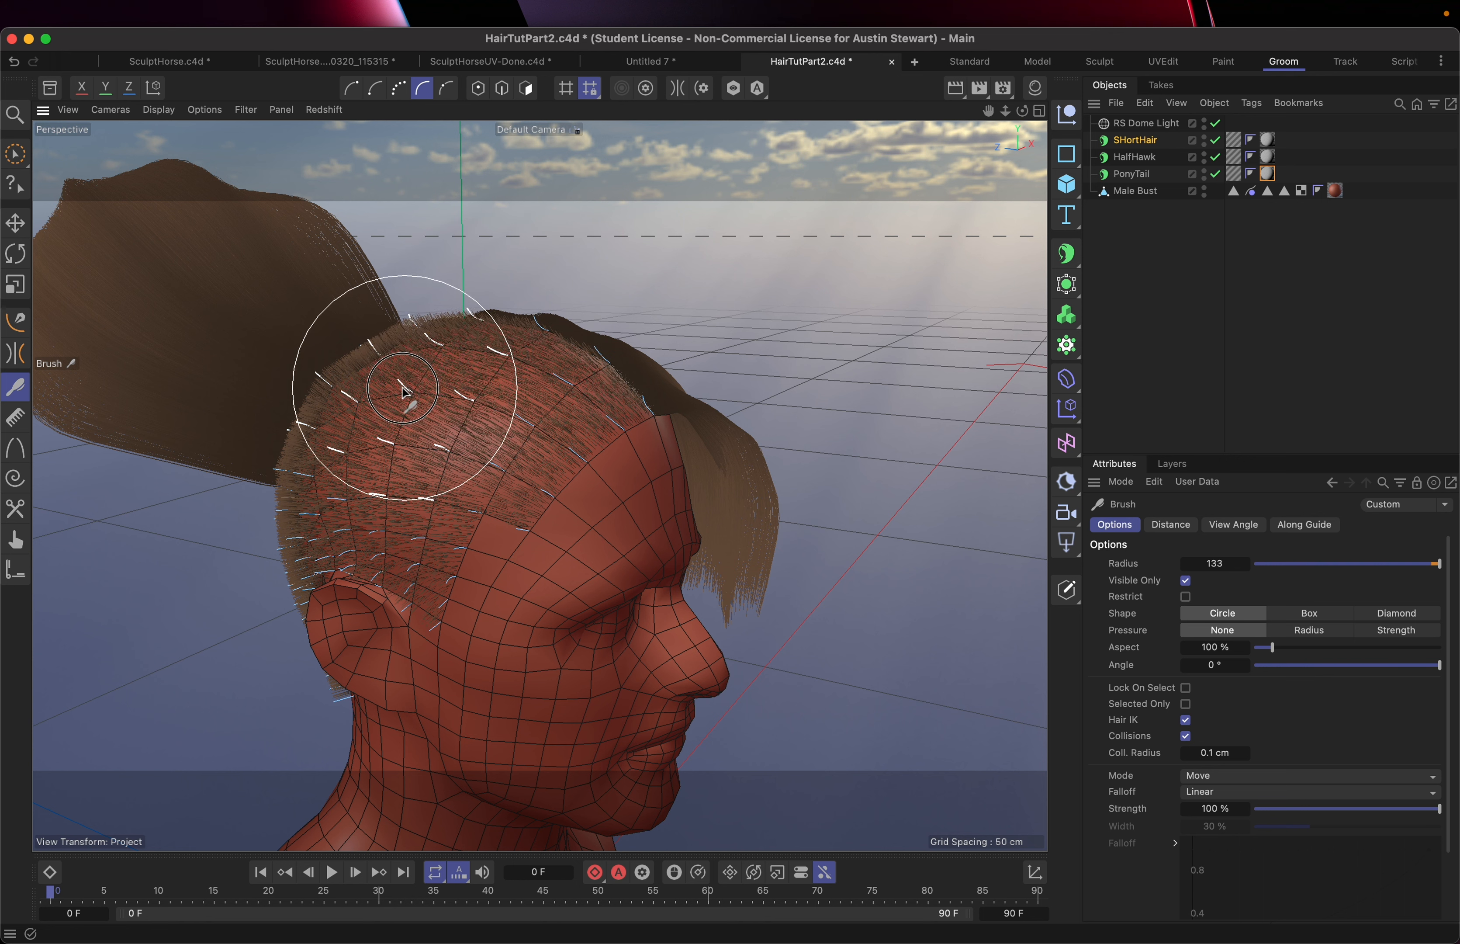
drag(348, 449, 304, 508)
drag(444, 579, 416, 576)
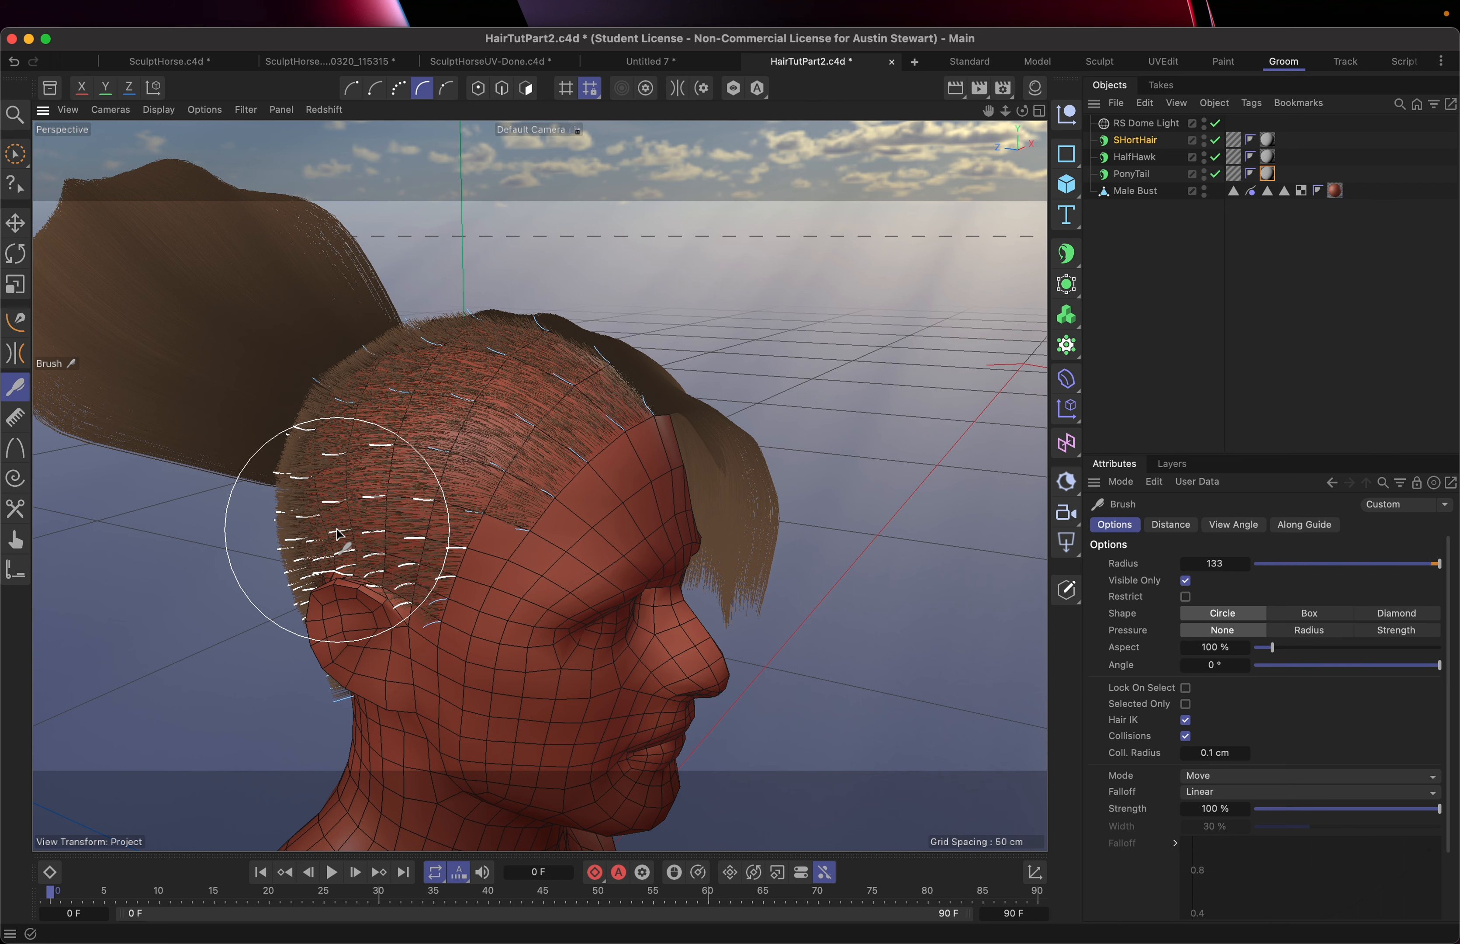
alt+drag(336, 530, 451, 538)
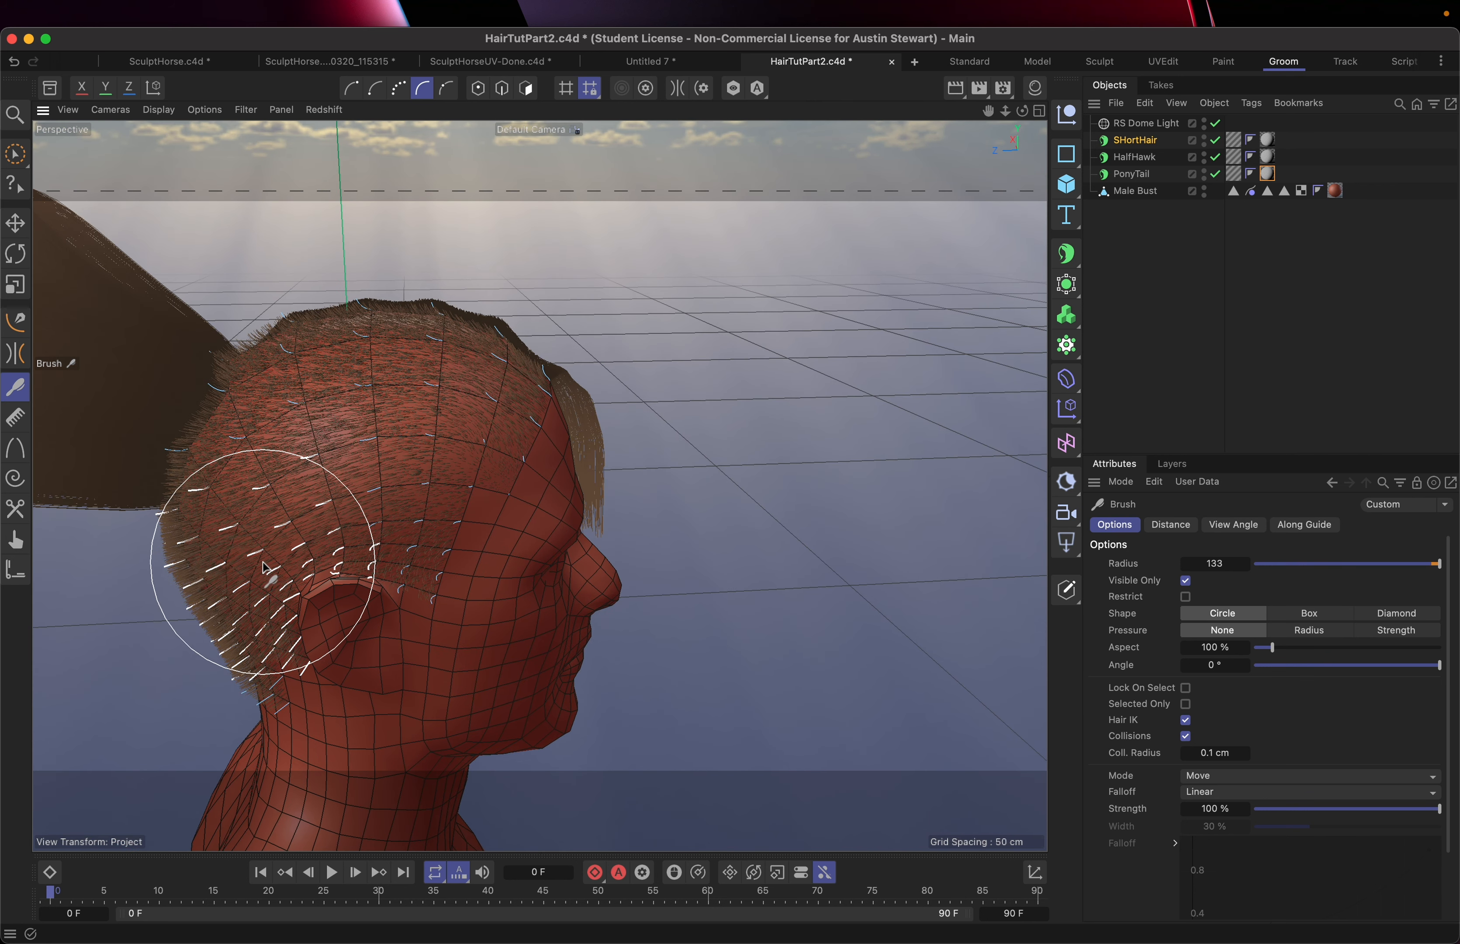
mouse_move(265, 564)
mouse_down()
mouse_move(257, 588)
mouse_move(216, 463)
mouse_move(202, 656)
mouse_up()
mouse_move(433, 600)
alt+mouse_down()
mouse_move(320, 578)
mouse_move(186, 587)
mouse_move(319, 589)
mouse_move(357, 566)
alt+mouse_up()
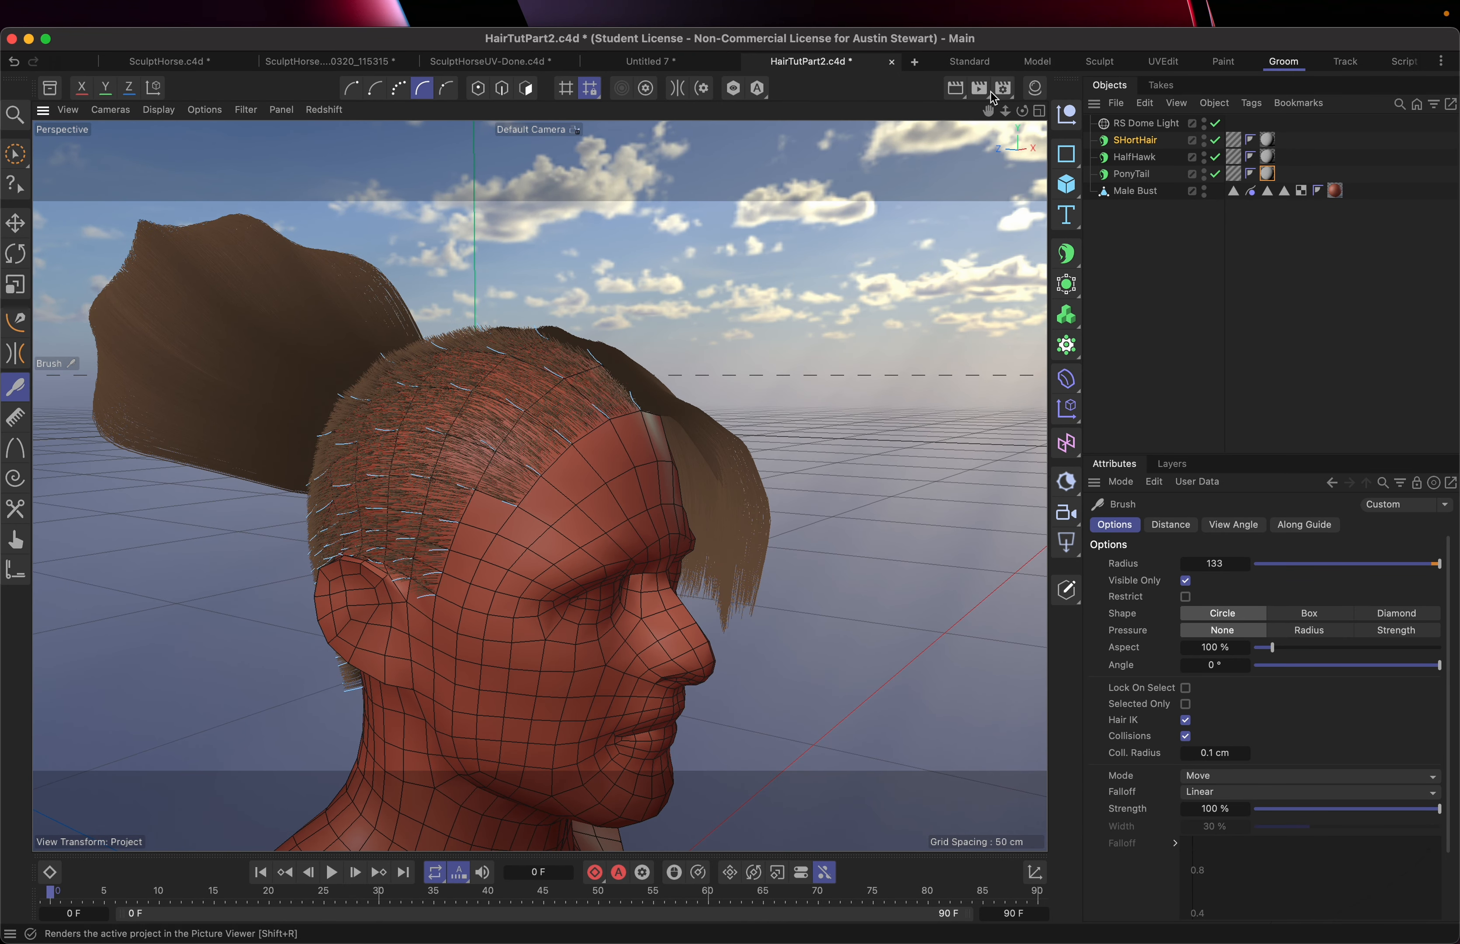
Start a render to the Picture Viewer and close its window without stopping the render.
click(981, 89)
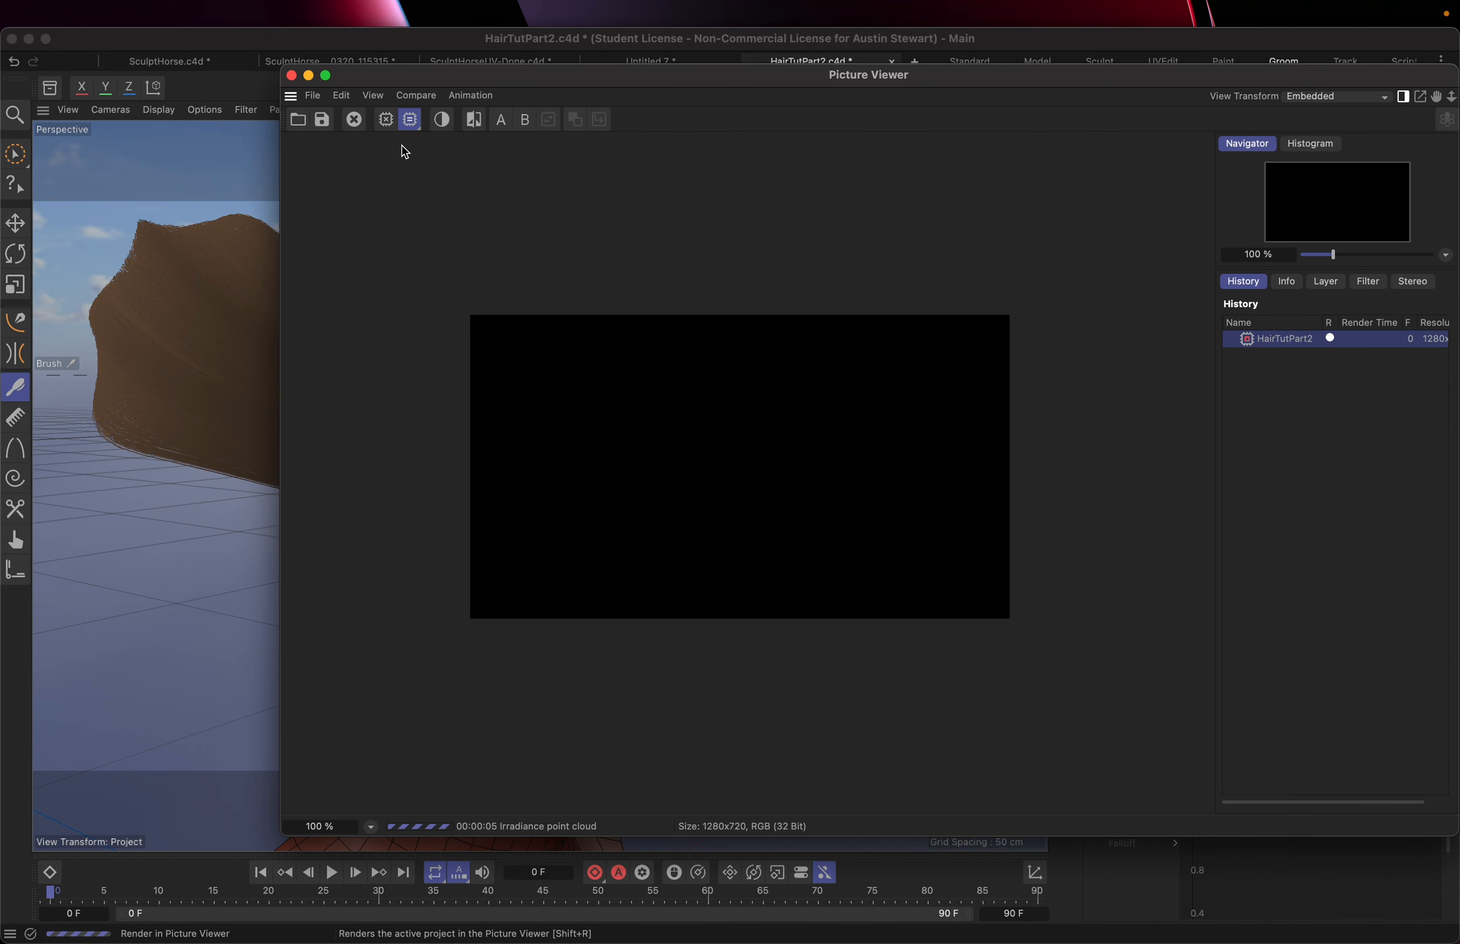
click(291, 75)
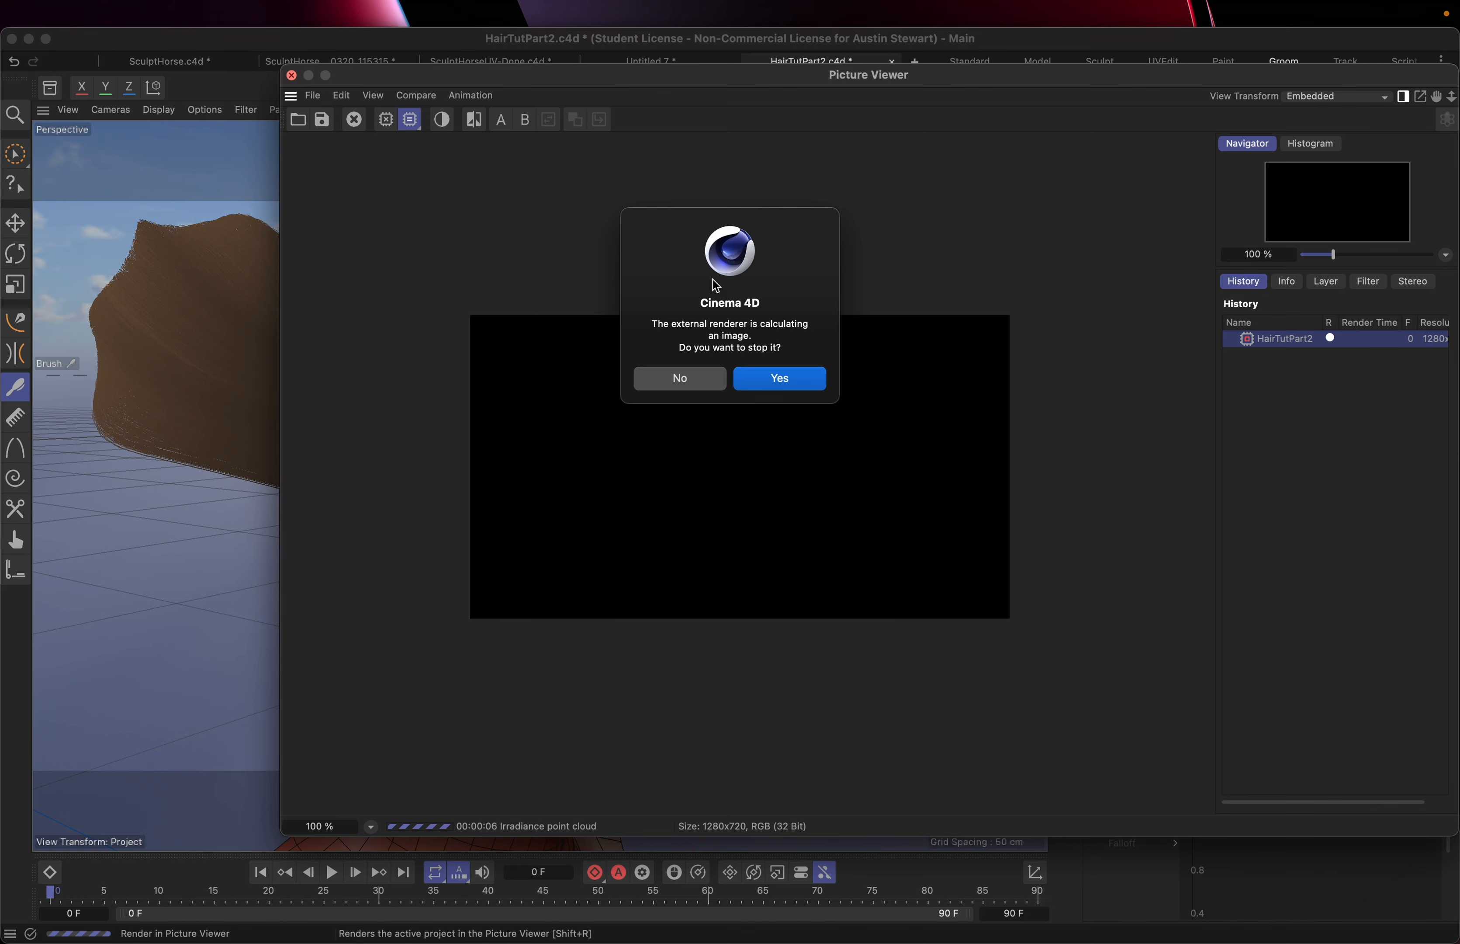
click(681, 378)
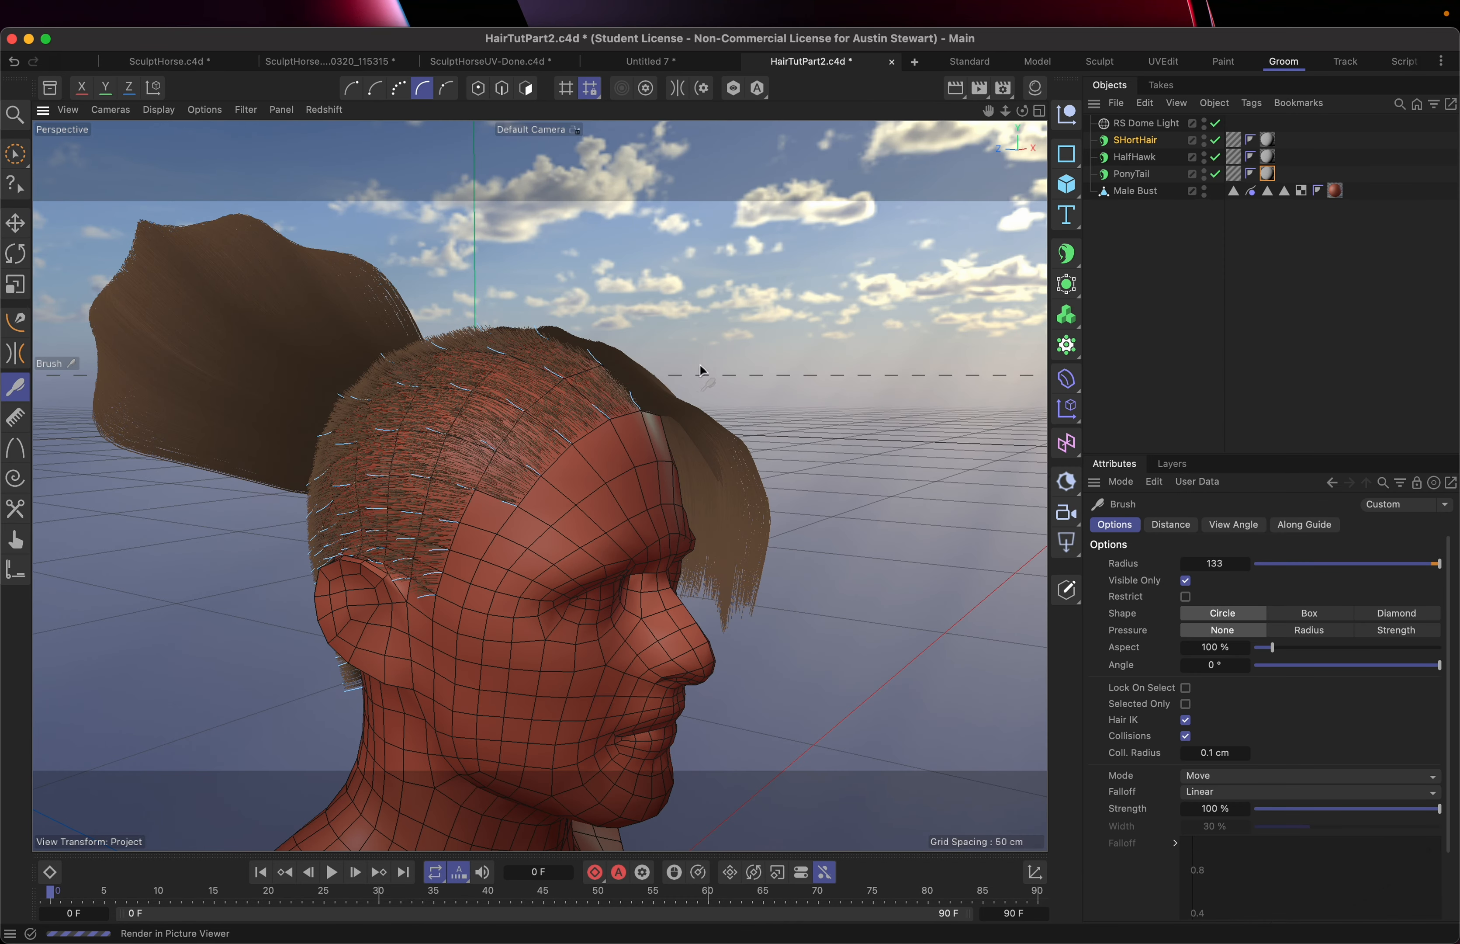
Open the Redshift RenderView, start its live rendering, and move its window over the viewport.
click(980, 98)
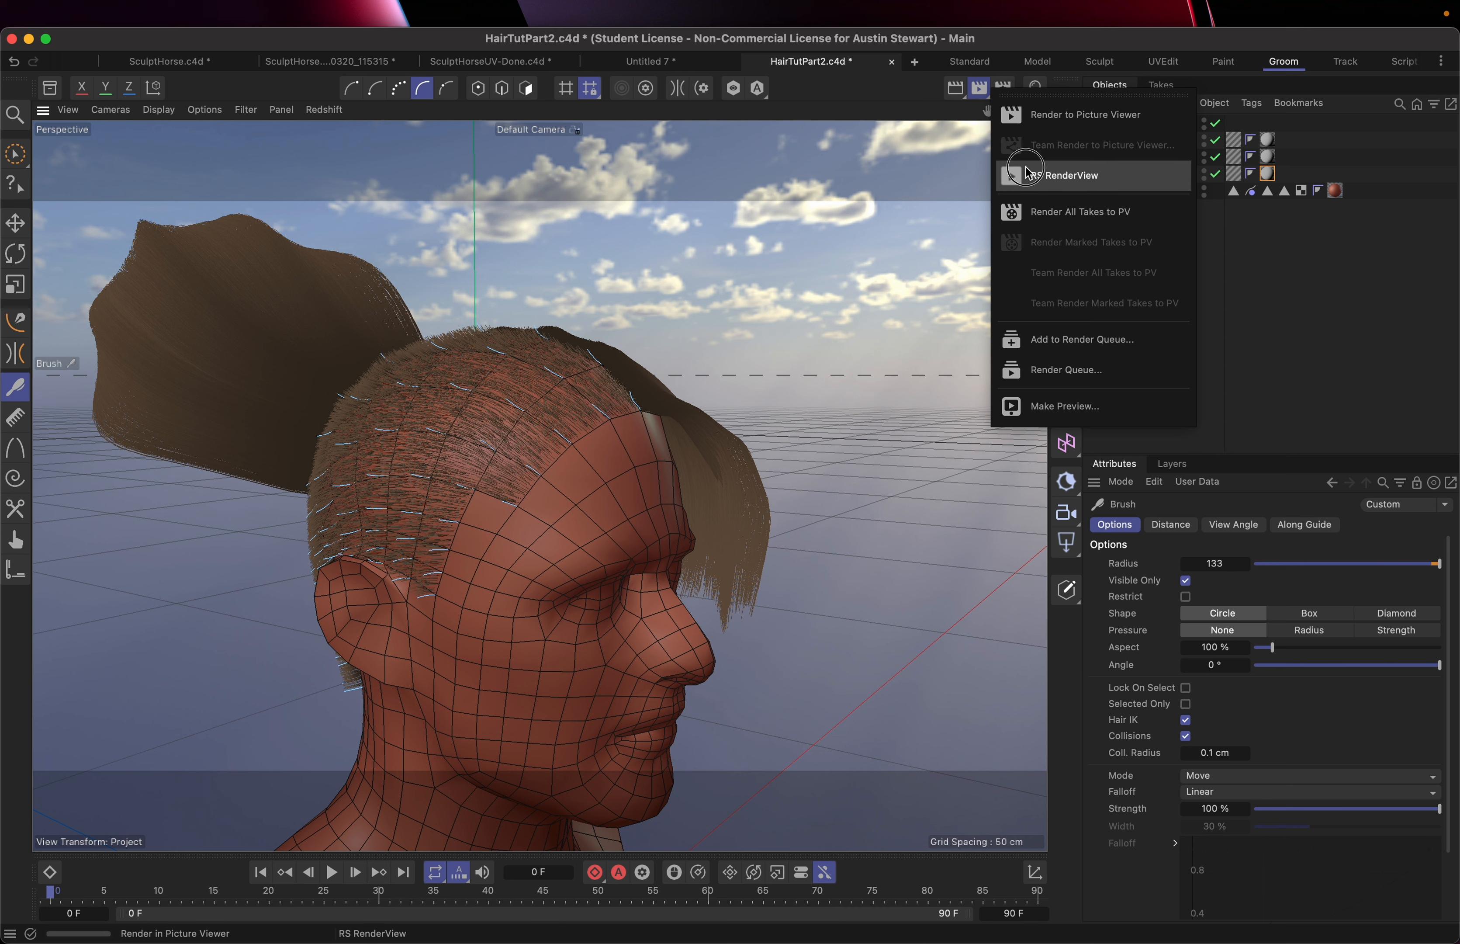
click(1055, 169)
click(838, 218)
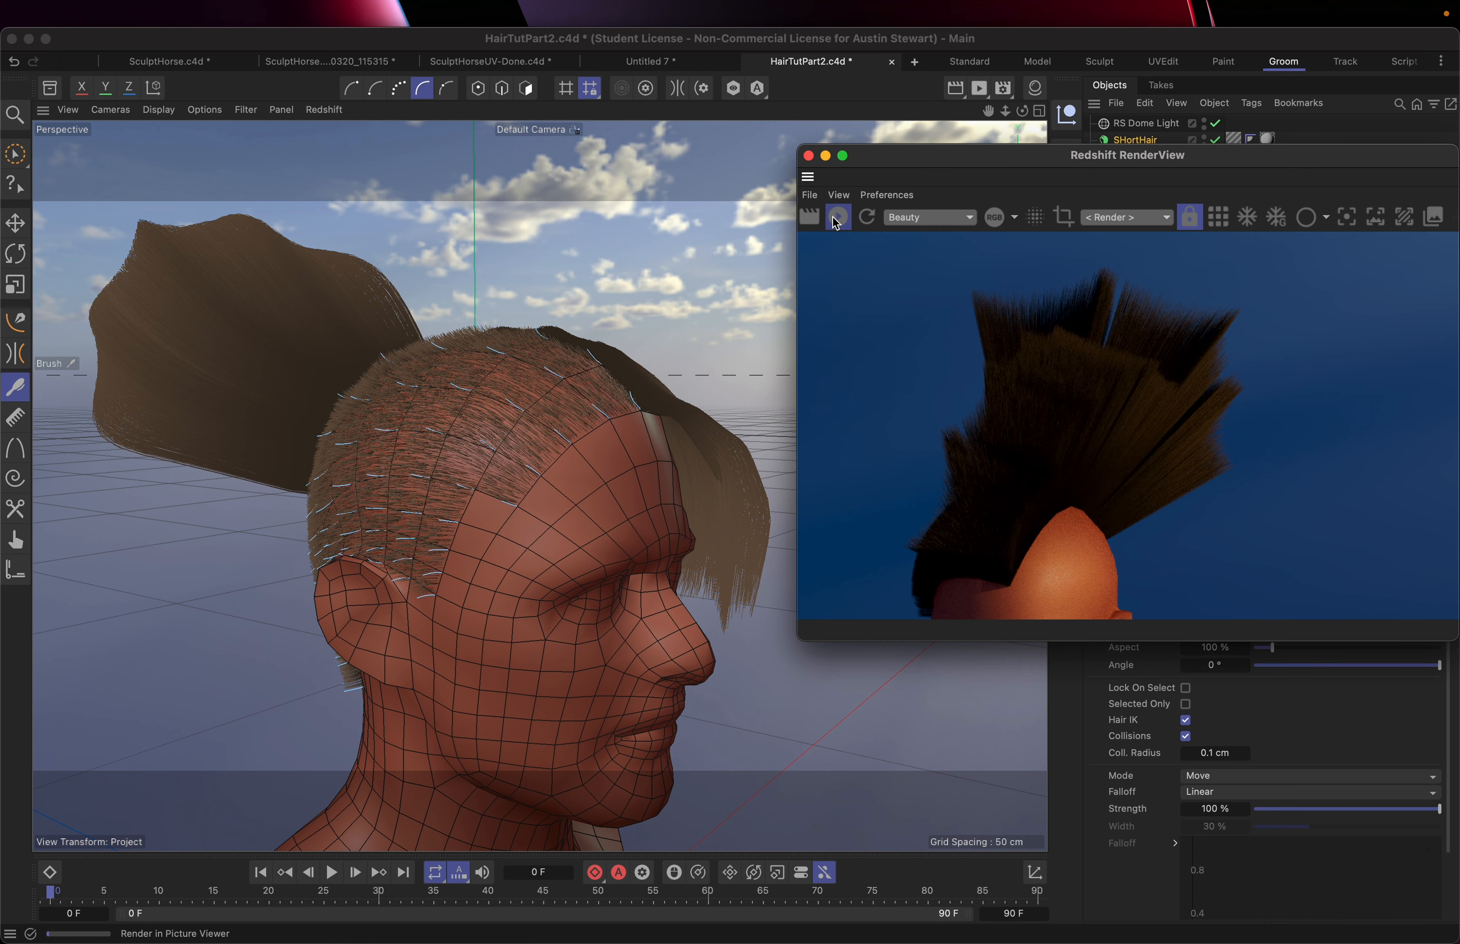
drag(980, 157, 630, 189)
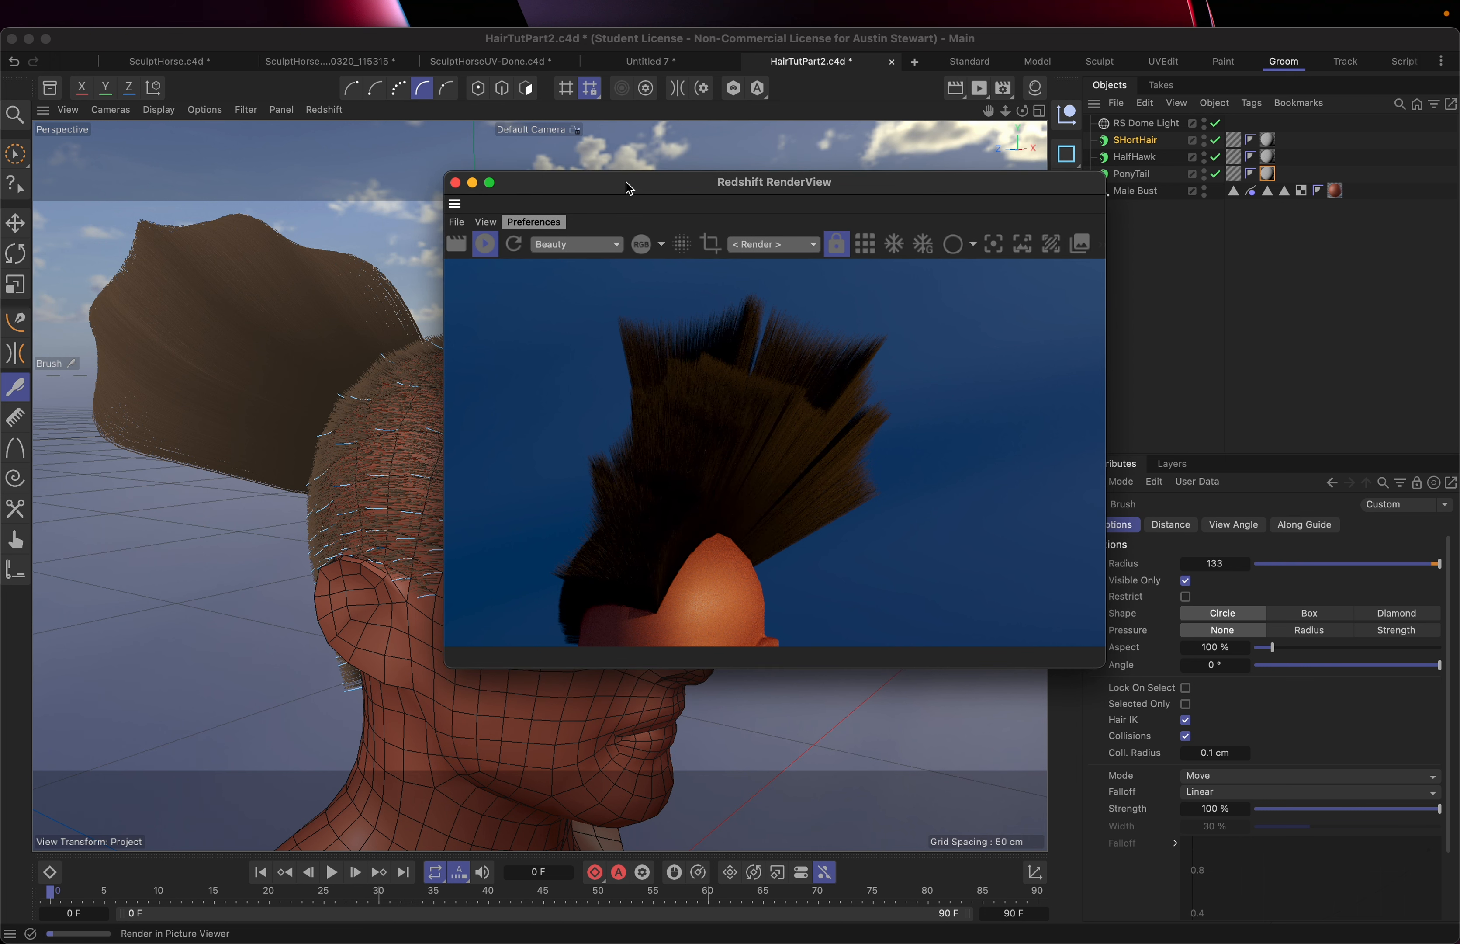
Bring back the Picture Viewer, stop the renders running there, and close it.
click(980, 90)
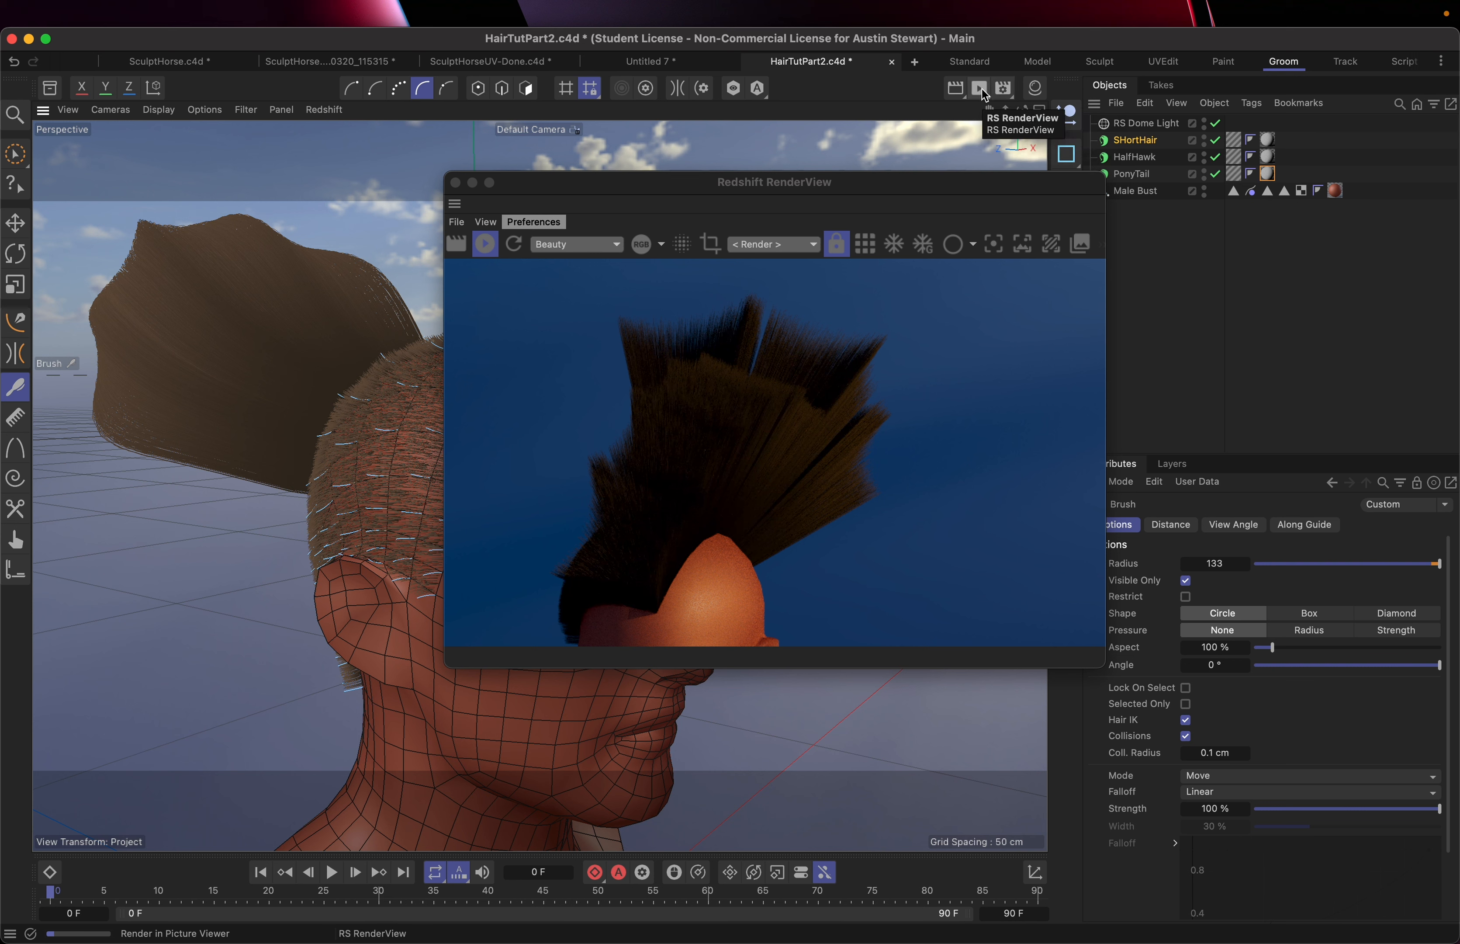
drag(985, 95, 1053, 128)
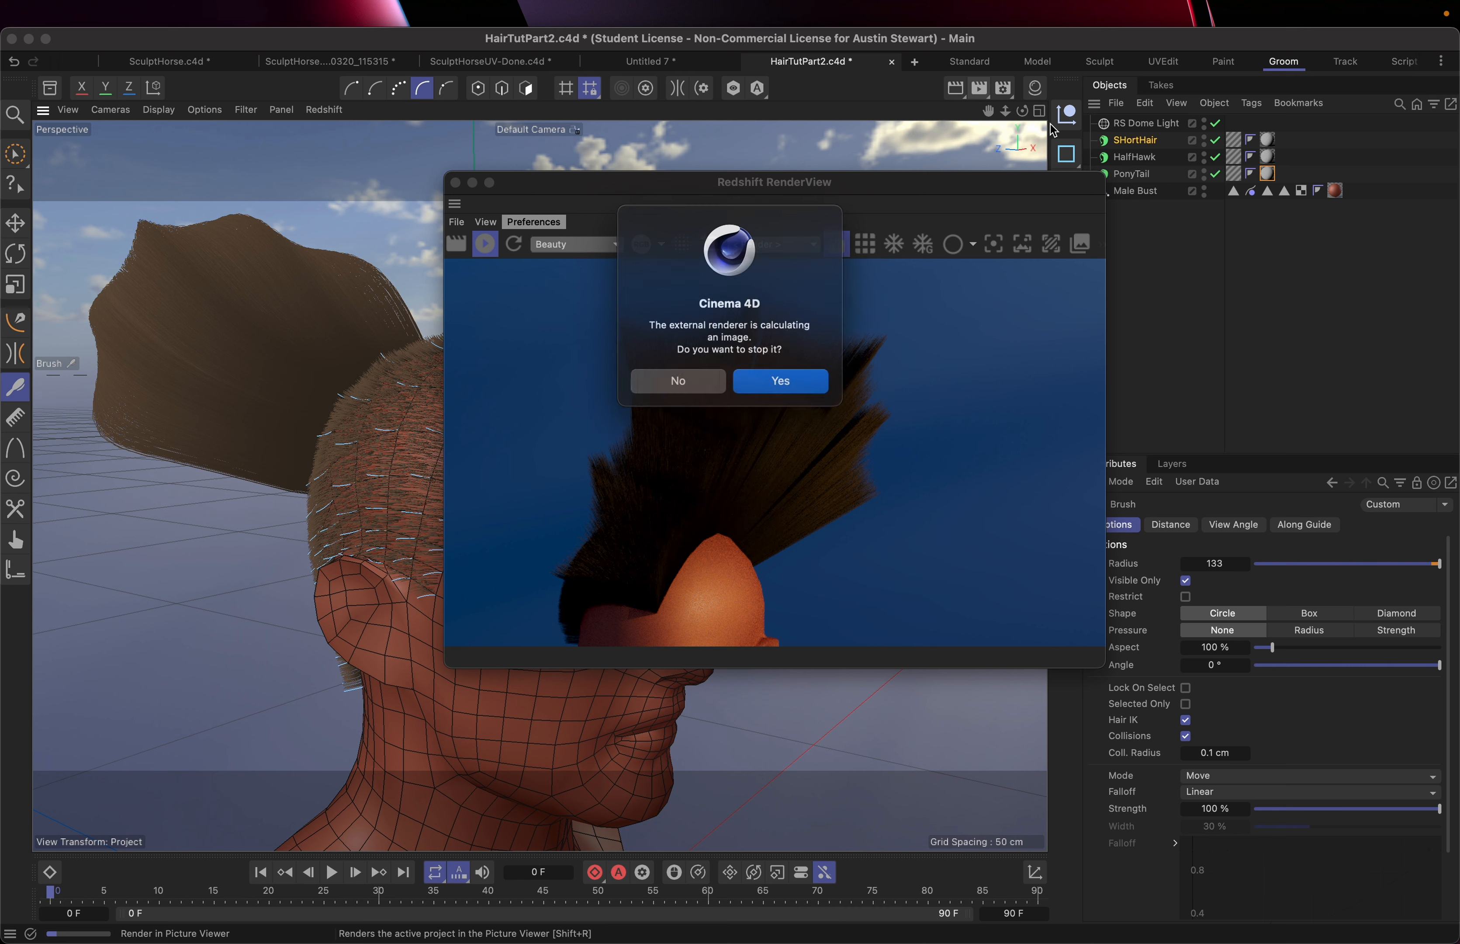
click(780, 379)
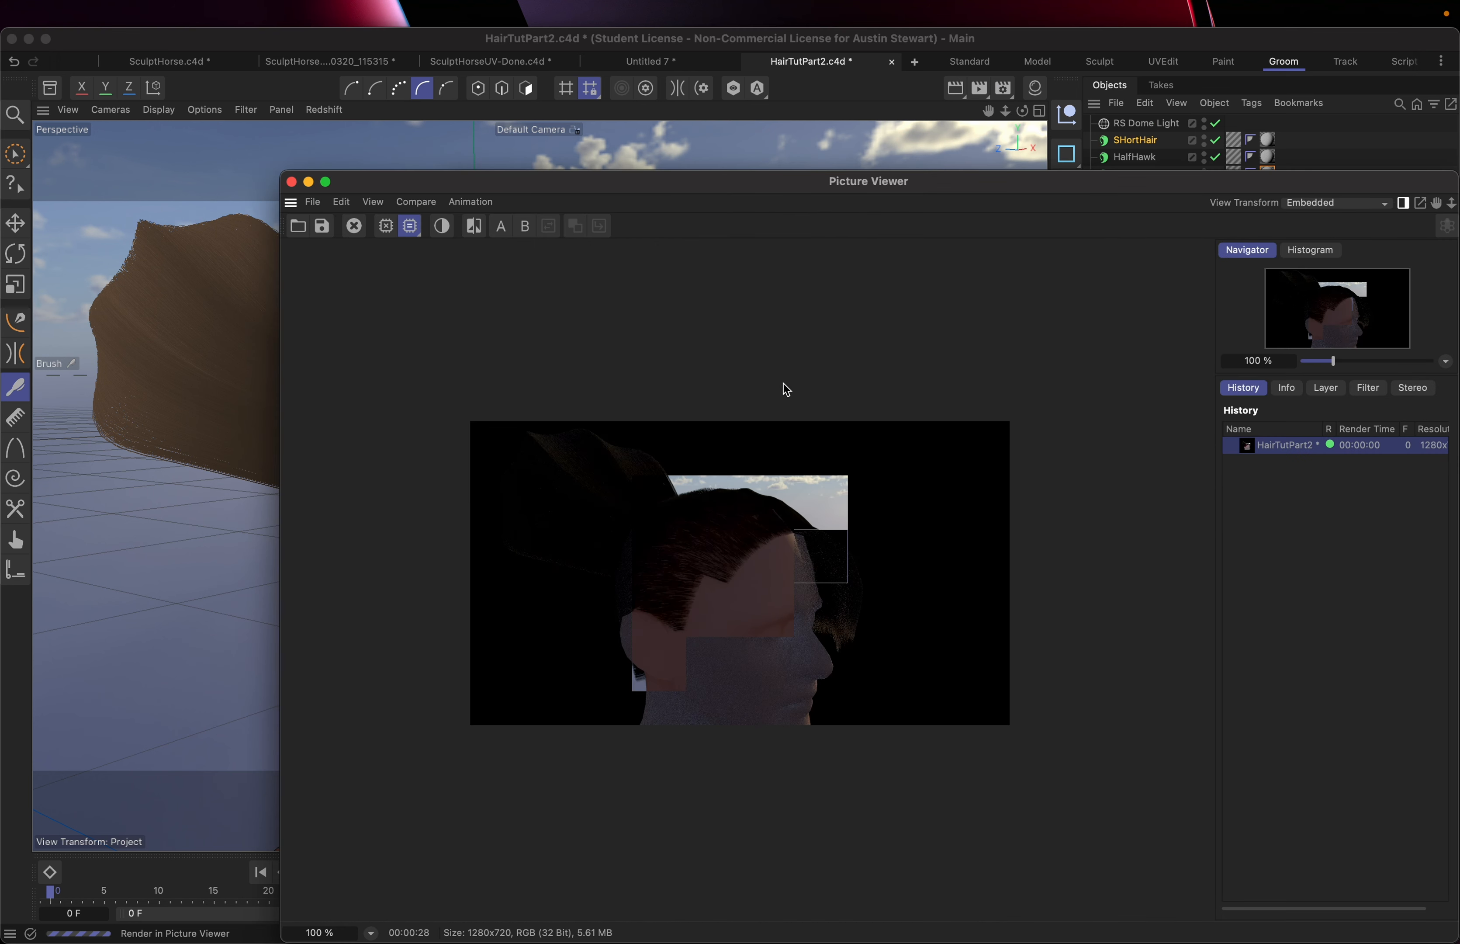
click(353, 229)
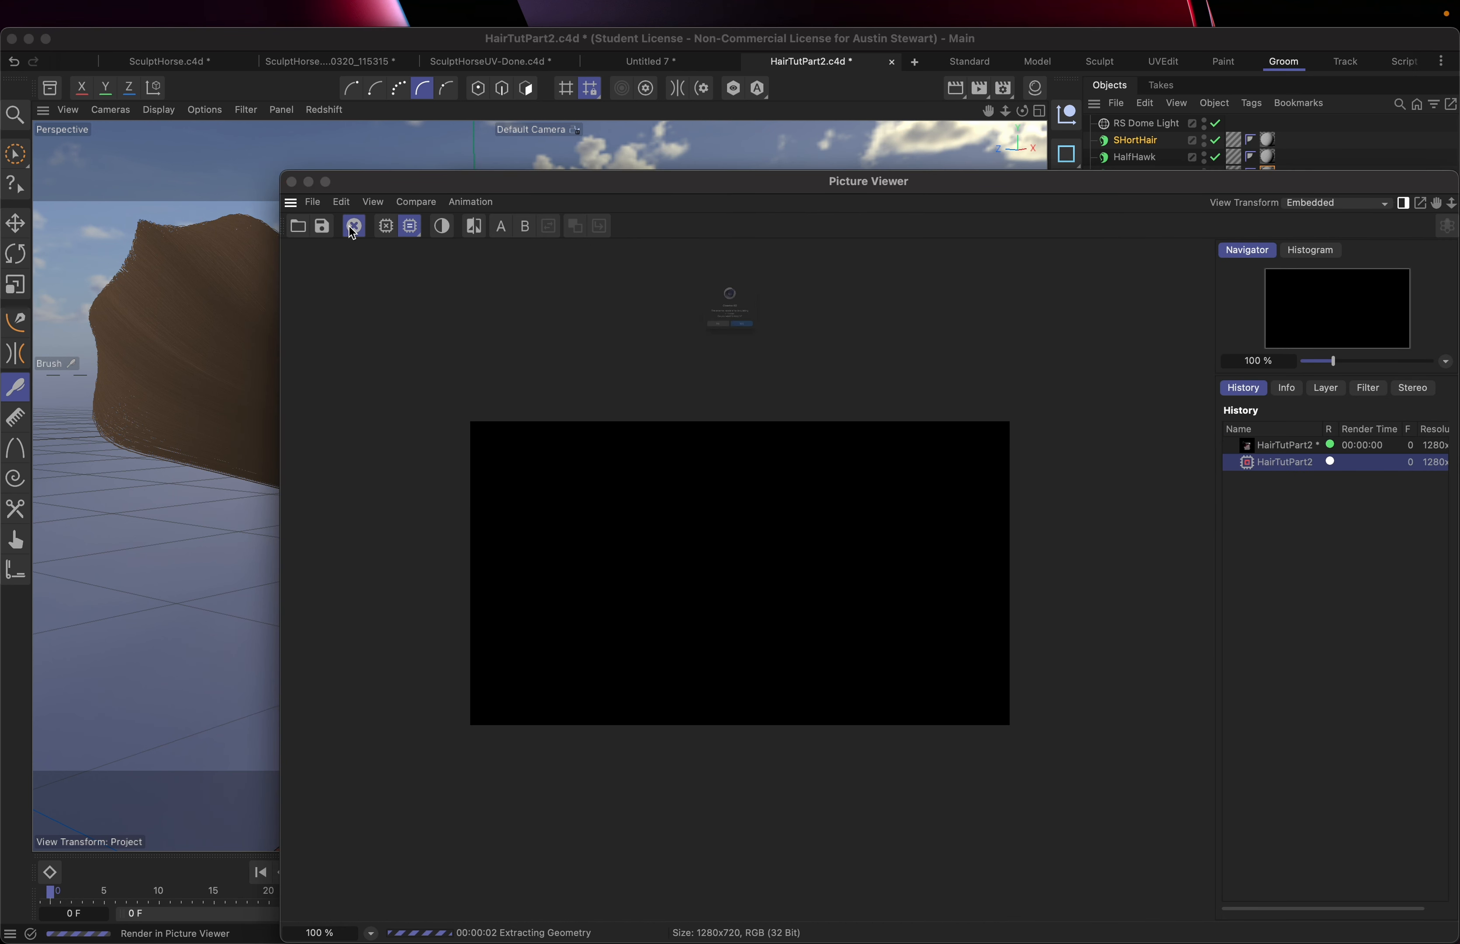
click(788, 383)
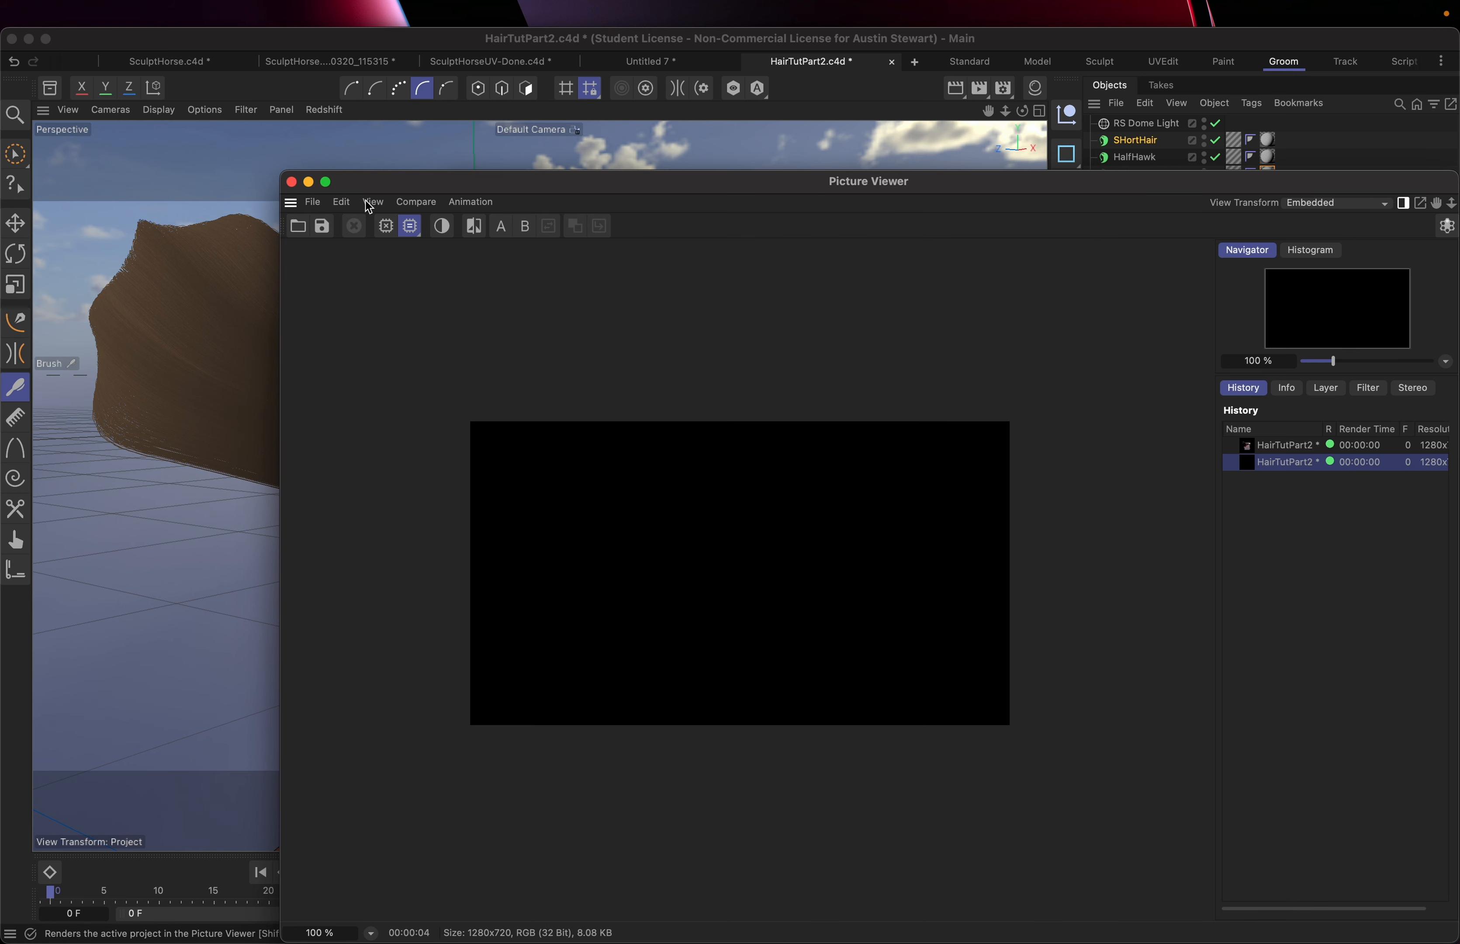
click(291, 182)
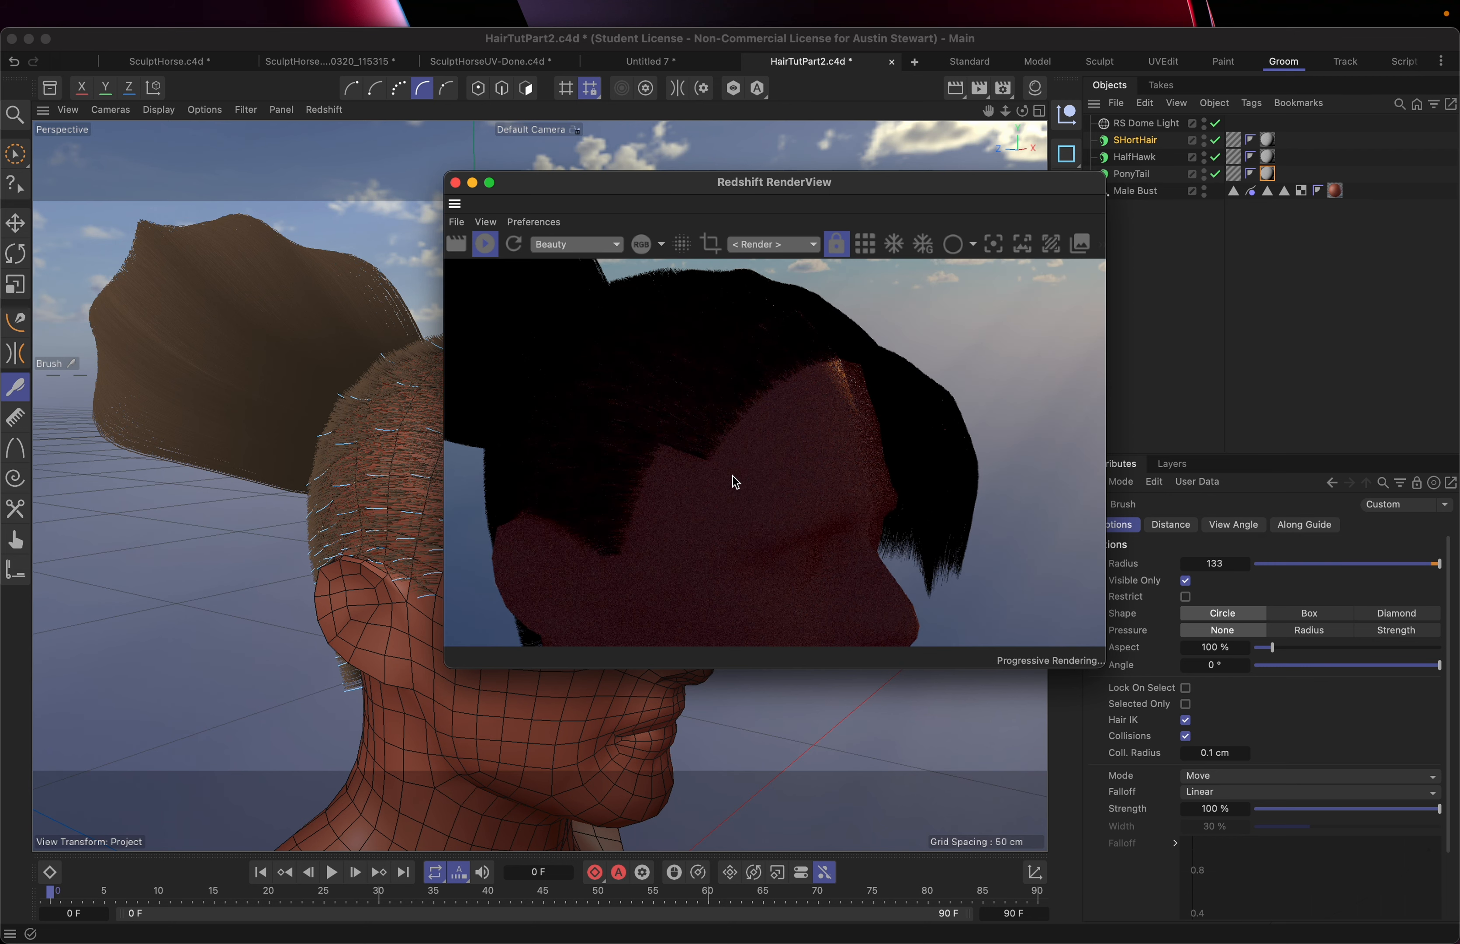
Move the RenderView window lower, clear of the head, add a Redshift area light, and check its placement around the bust.
click(619, 184)
drag(619, 184, 788, 610)
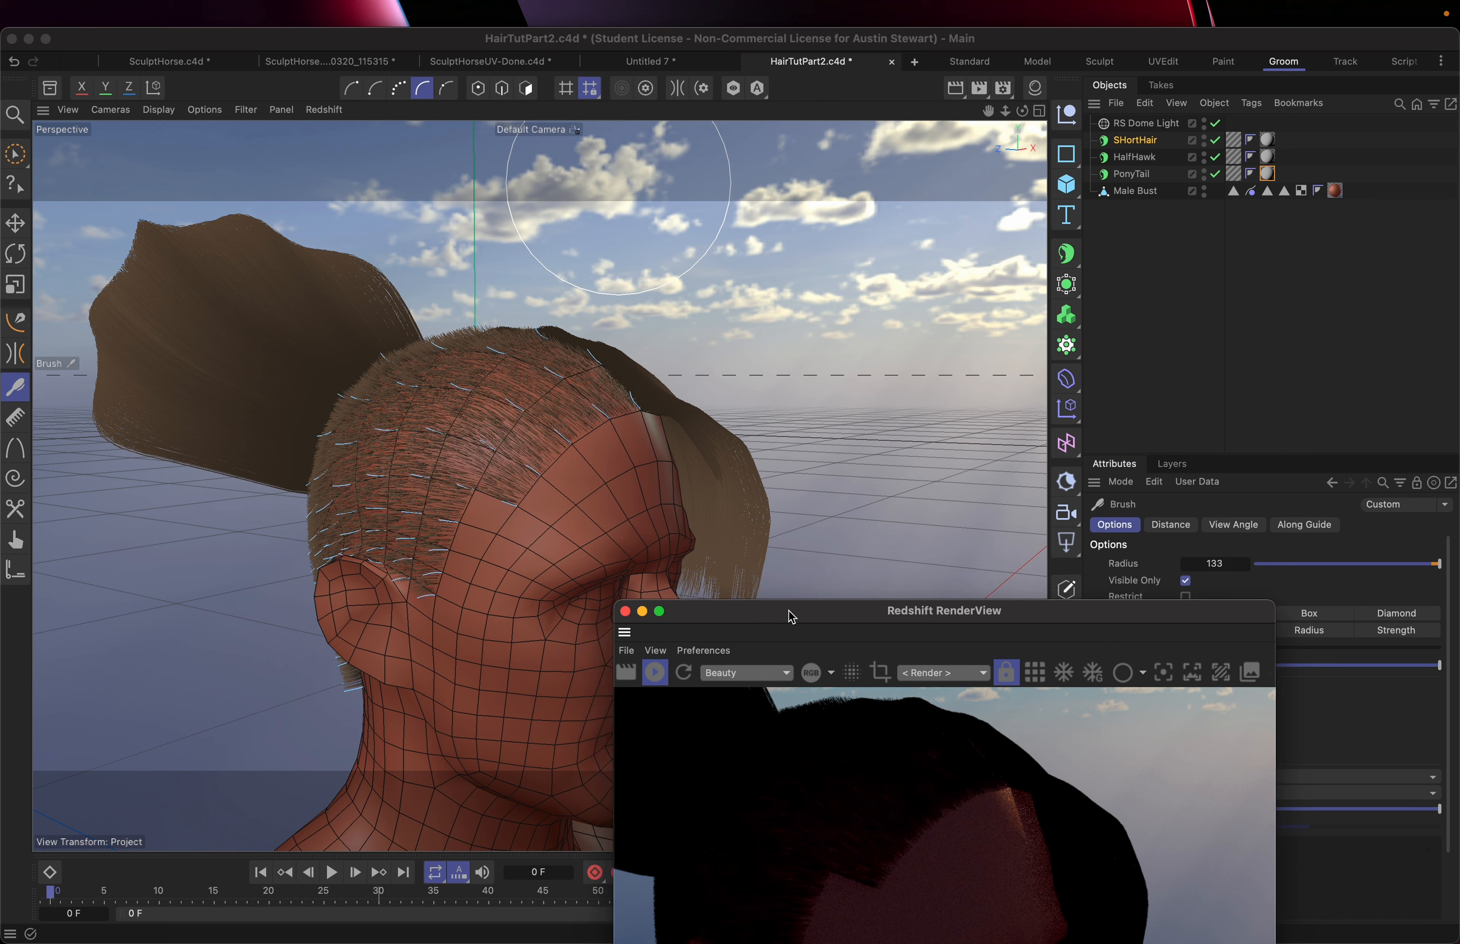
click(1069, 545)
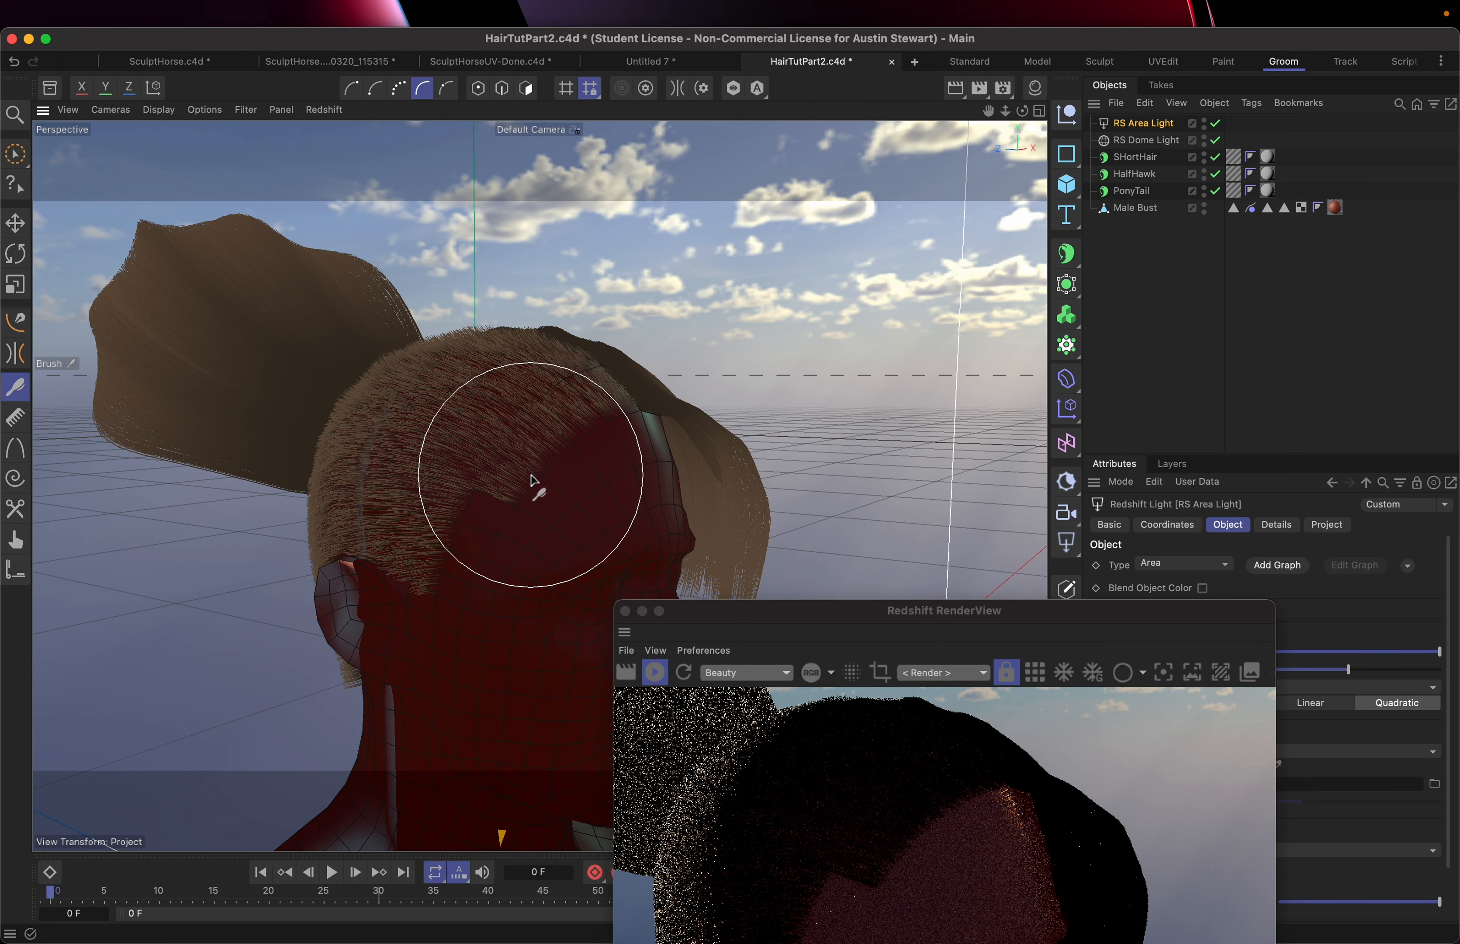
scroll(532, 479, down, 6)
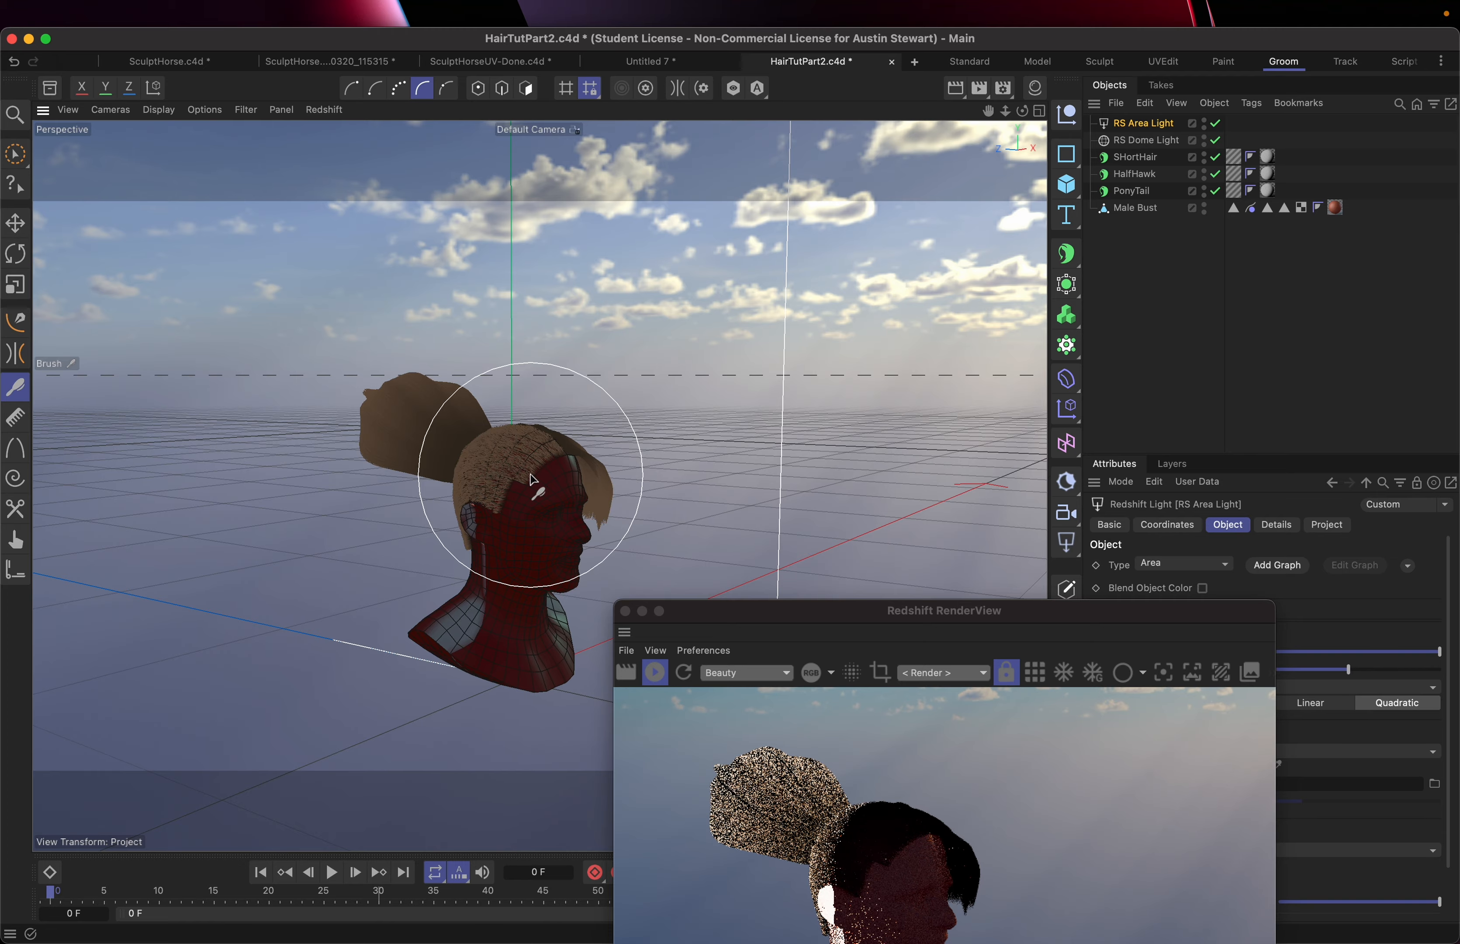
scroll(390, 494, down, 6)
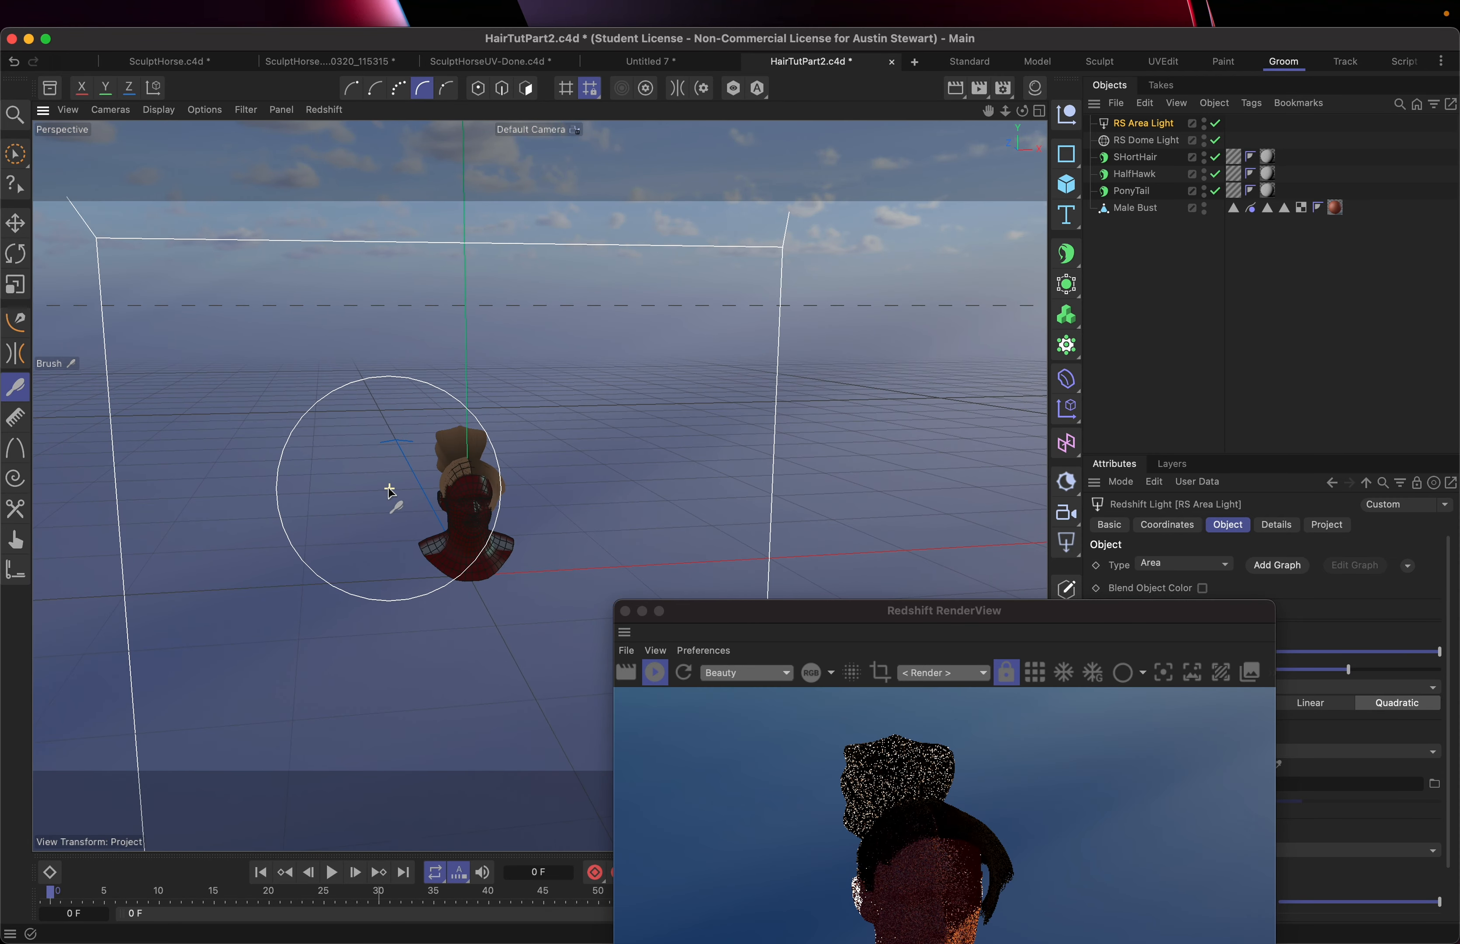
scroll(389, 489, down, 3)
alt+drag(538, 485, 653, 470)
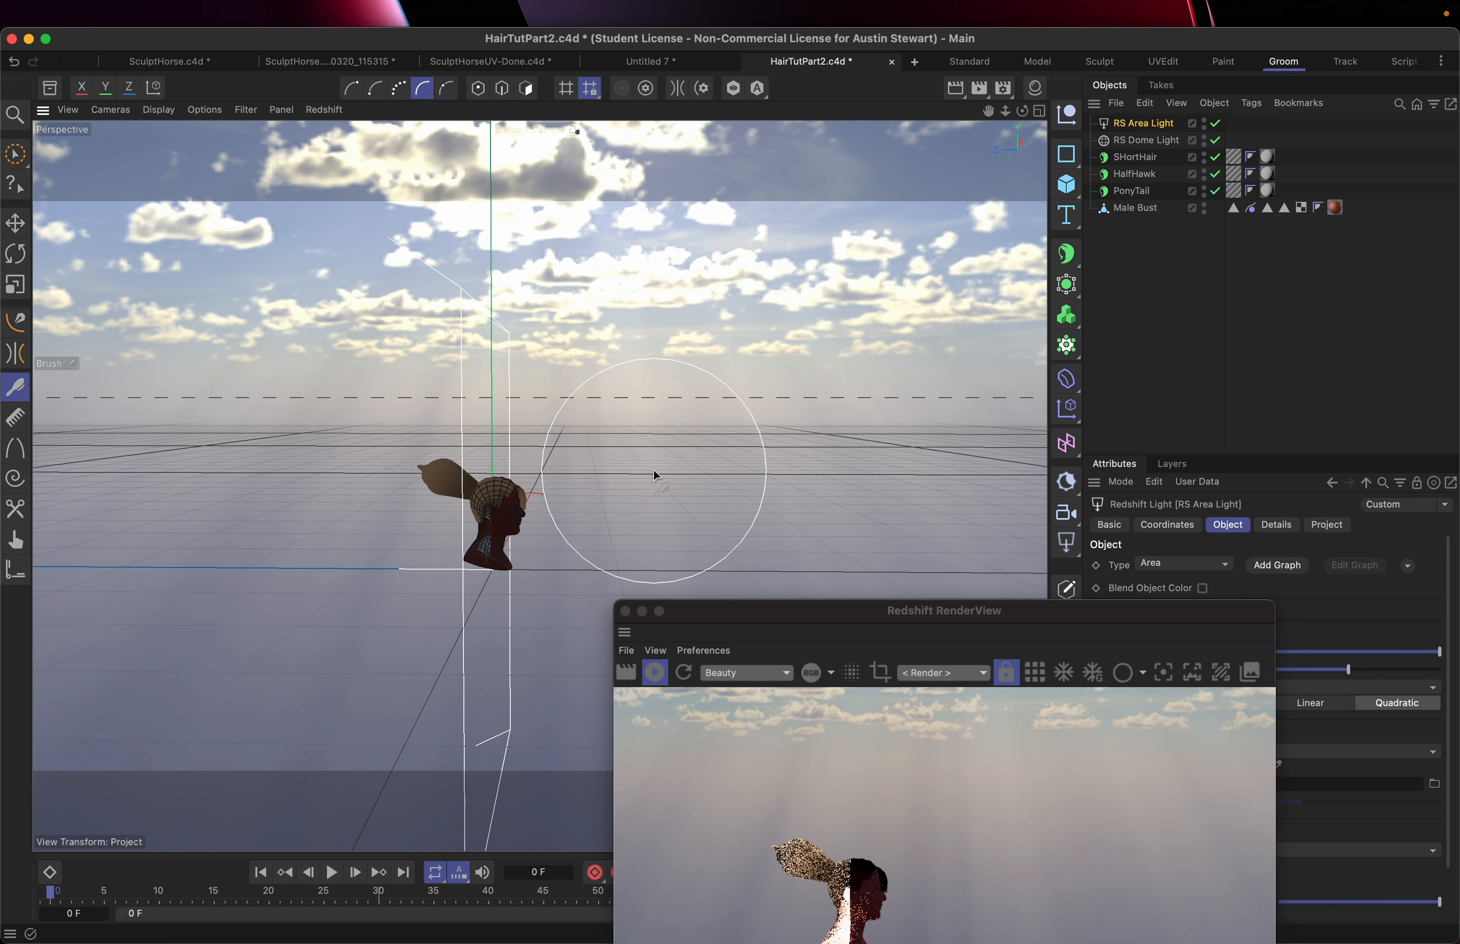
Move the area light out in front of the bust's face, raise it above the head, and tilt it down towards the face.
key(e)
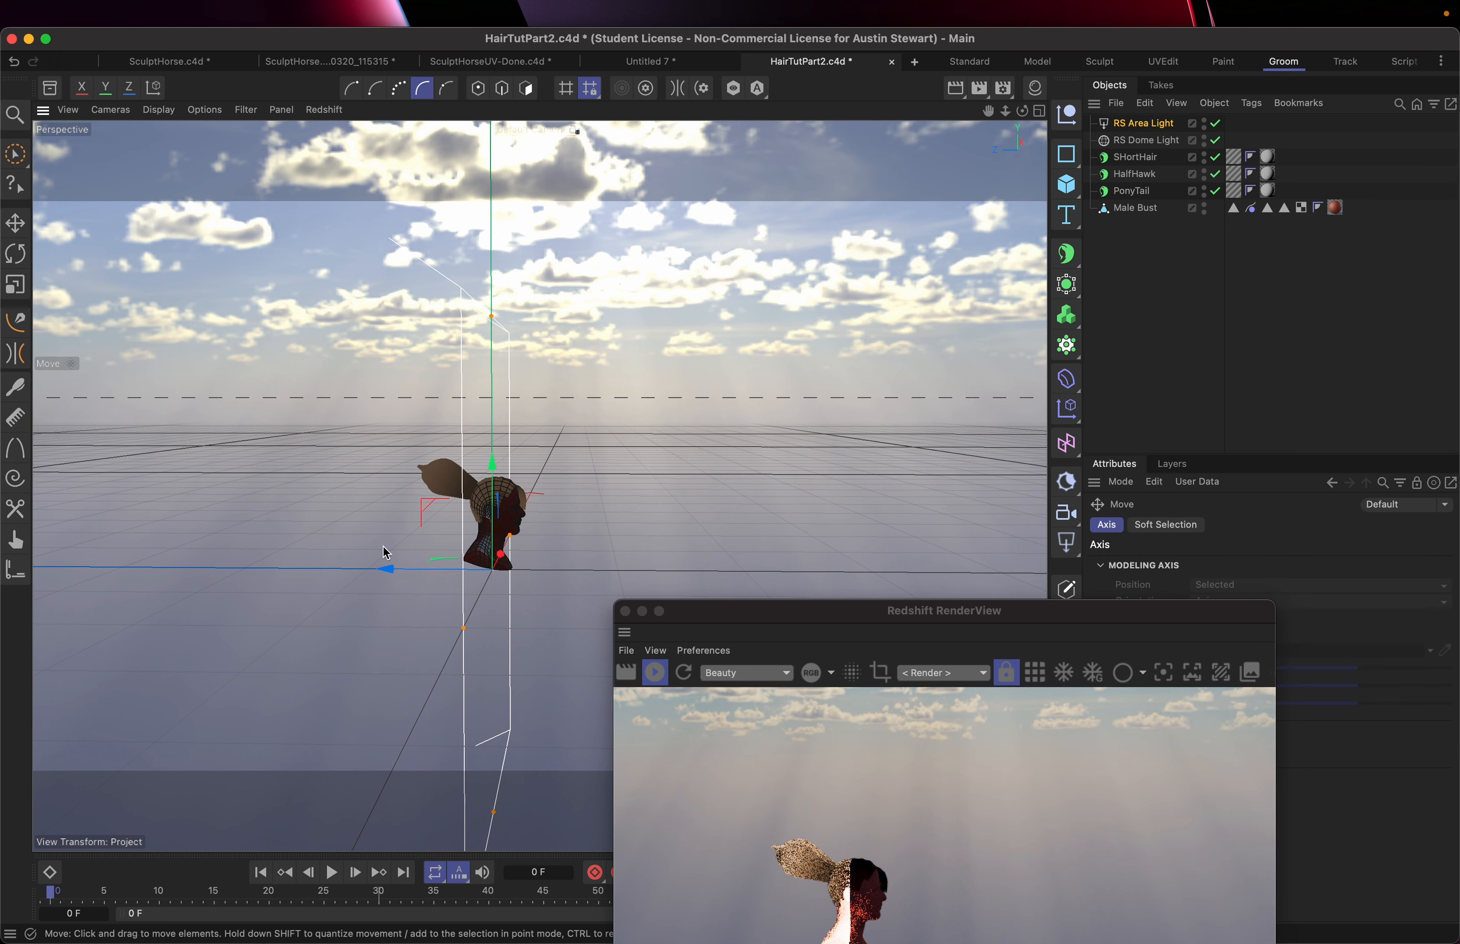
drag(387, 575, 603, 548)
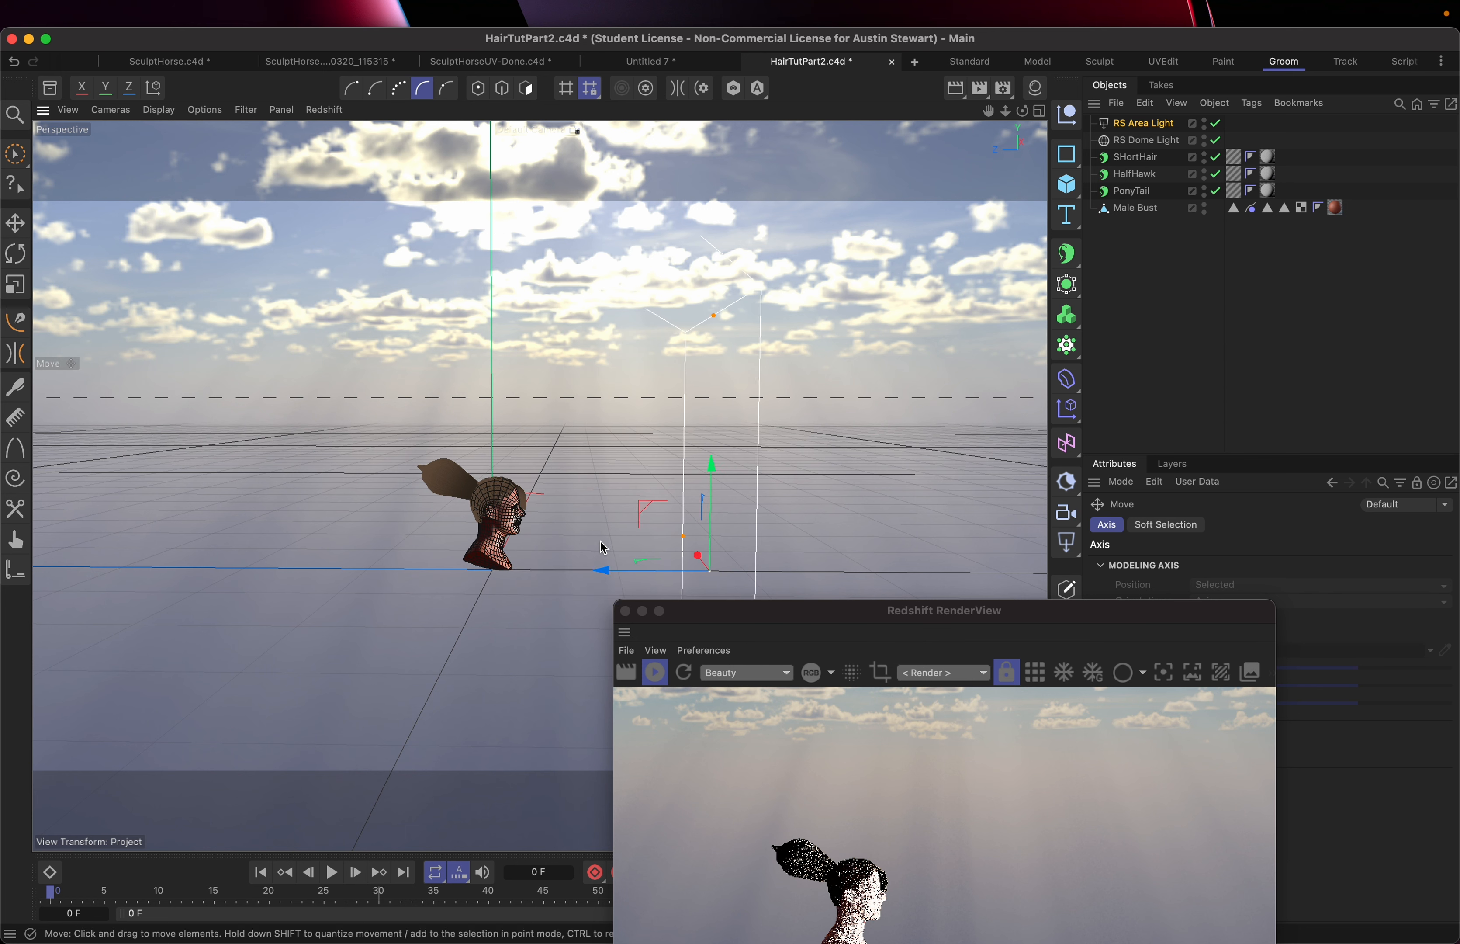
drag(716, 472, 726, 266)
key(r)
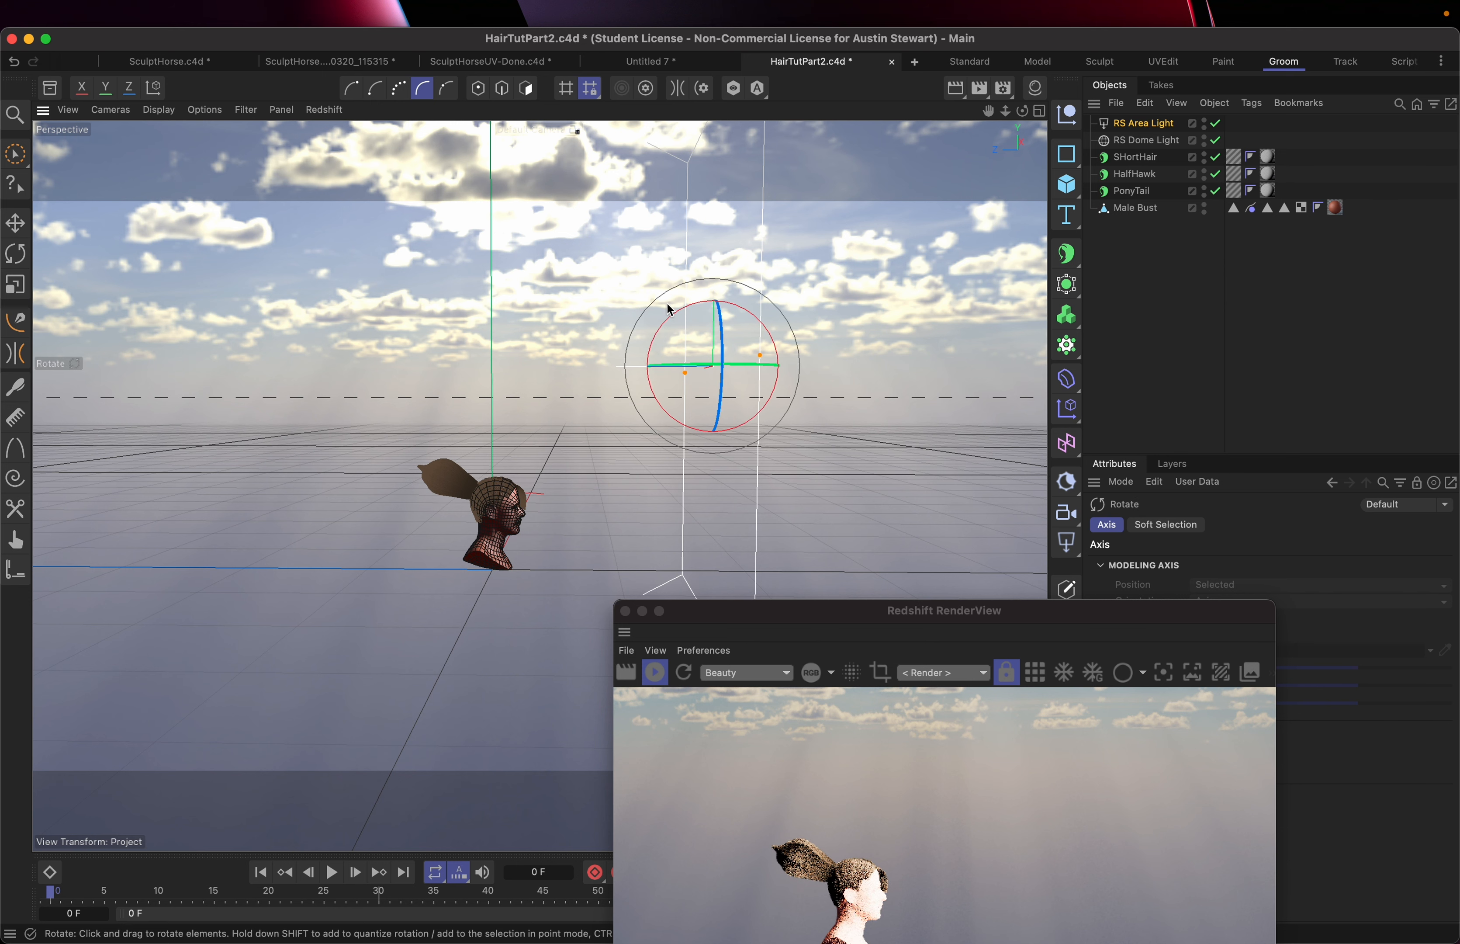
drag(672, 322, 629, 337)
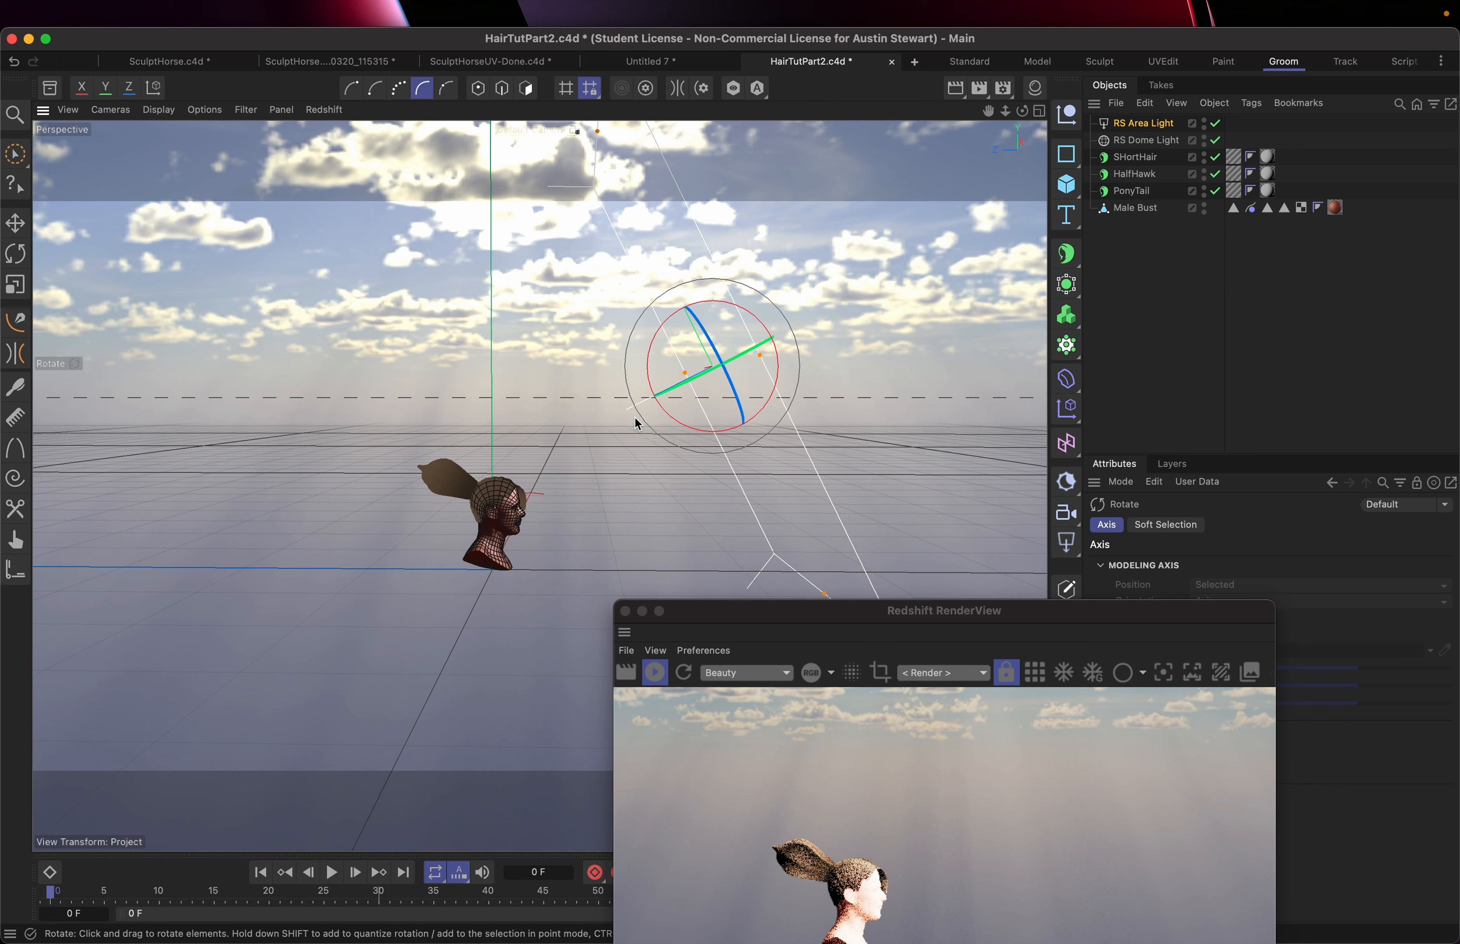
key(e)
drag(616, 417, 758, 331)
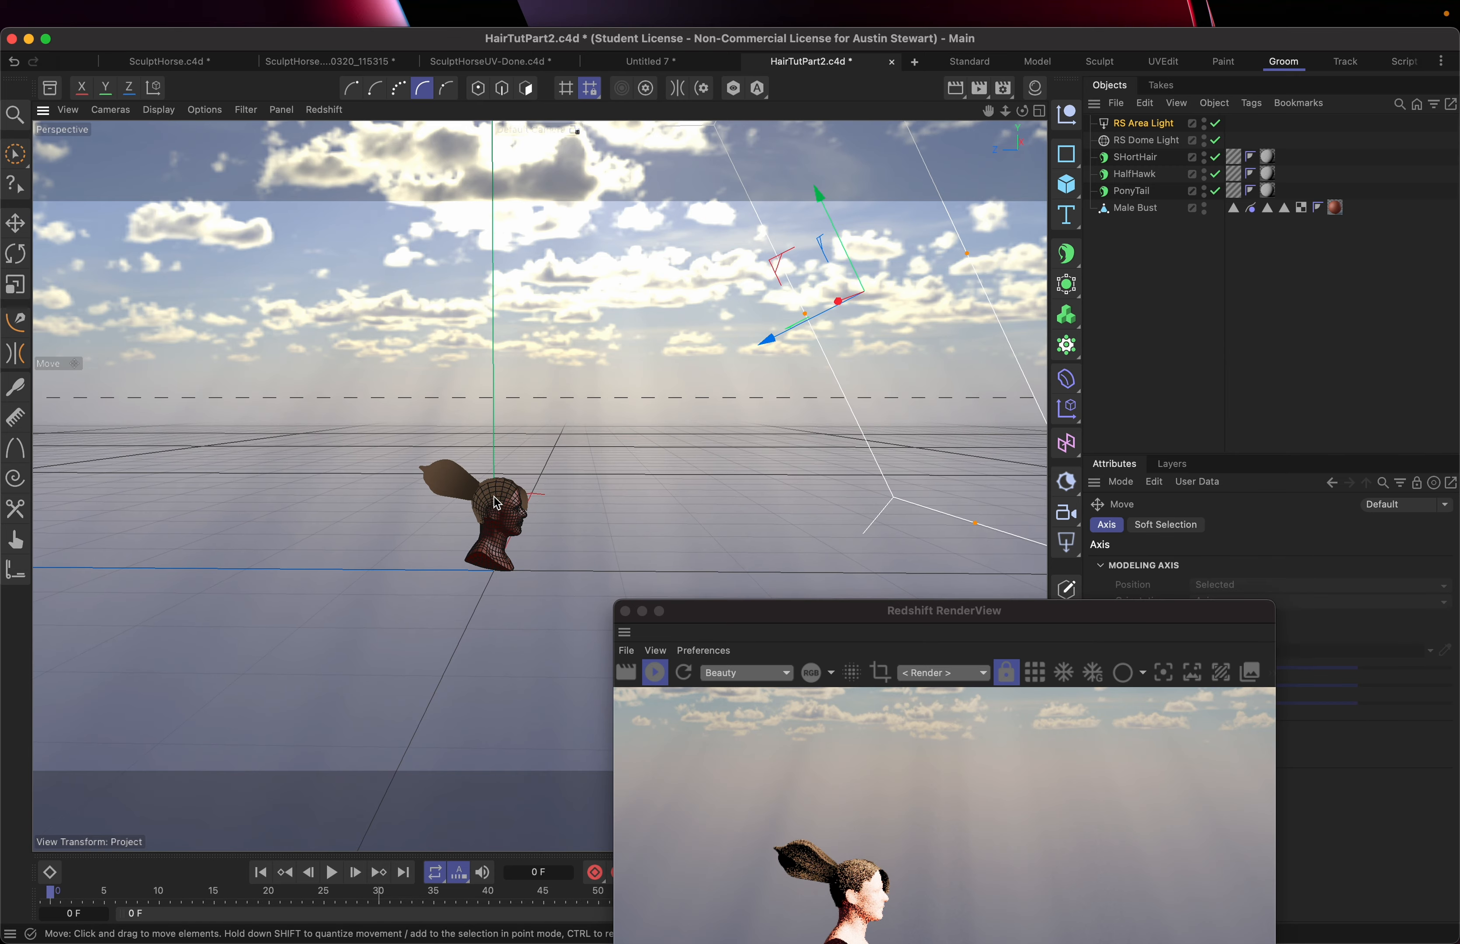
Examine the lit hair and face up close from the side and three-quarter front in the live render.
scroll(494, 498, up, 6)
scroll(493, 498, up, 6)
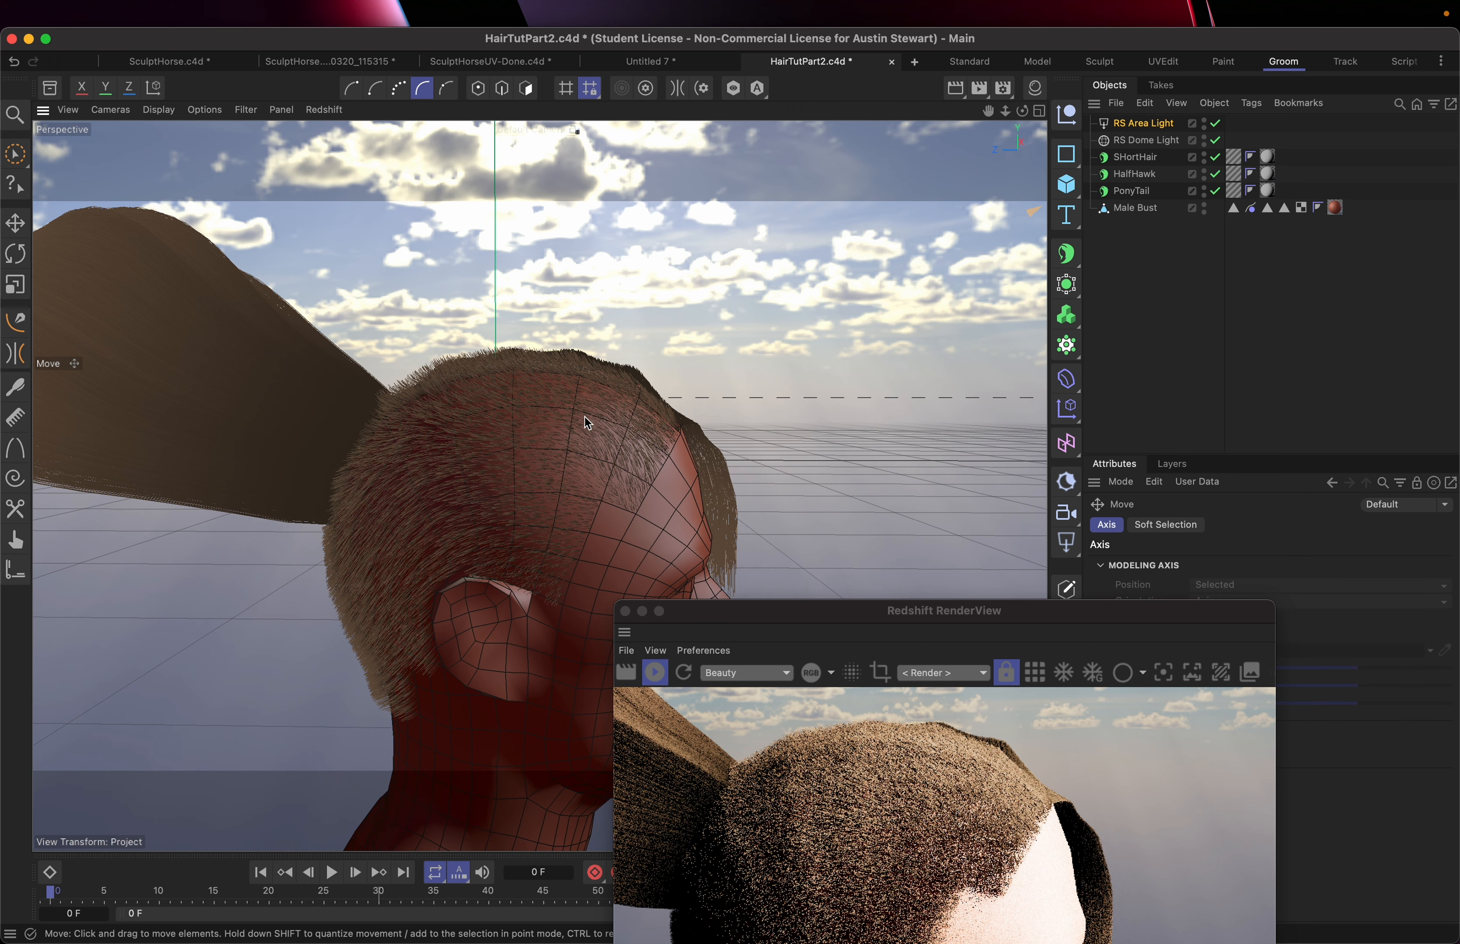
alt+drag(584, 417, 426, 404)
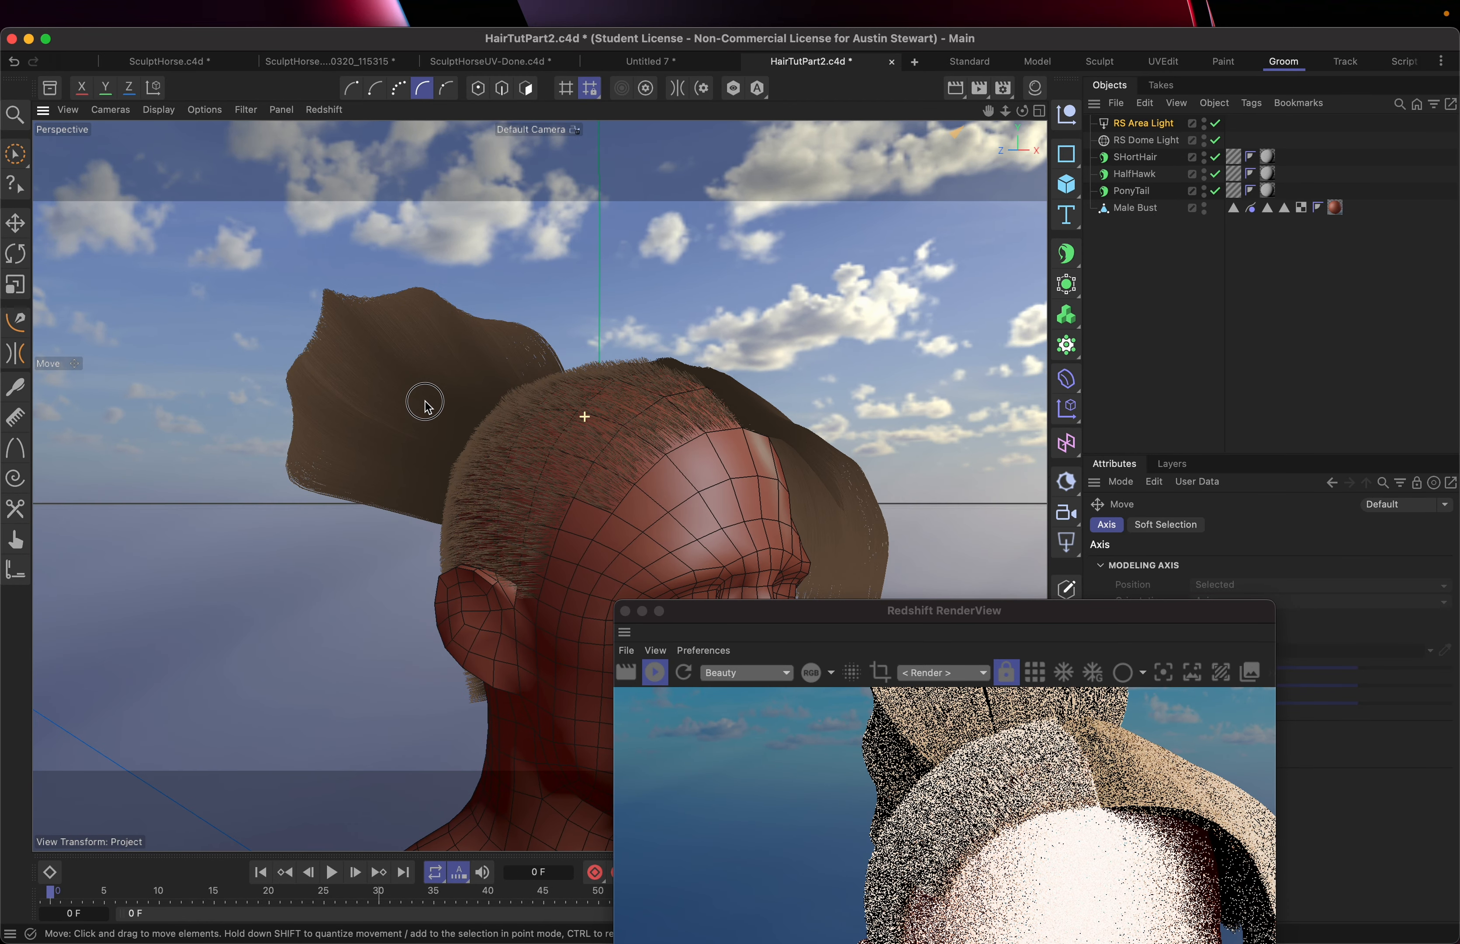
alt+drag(500, 456, 519, 474)
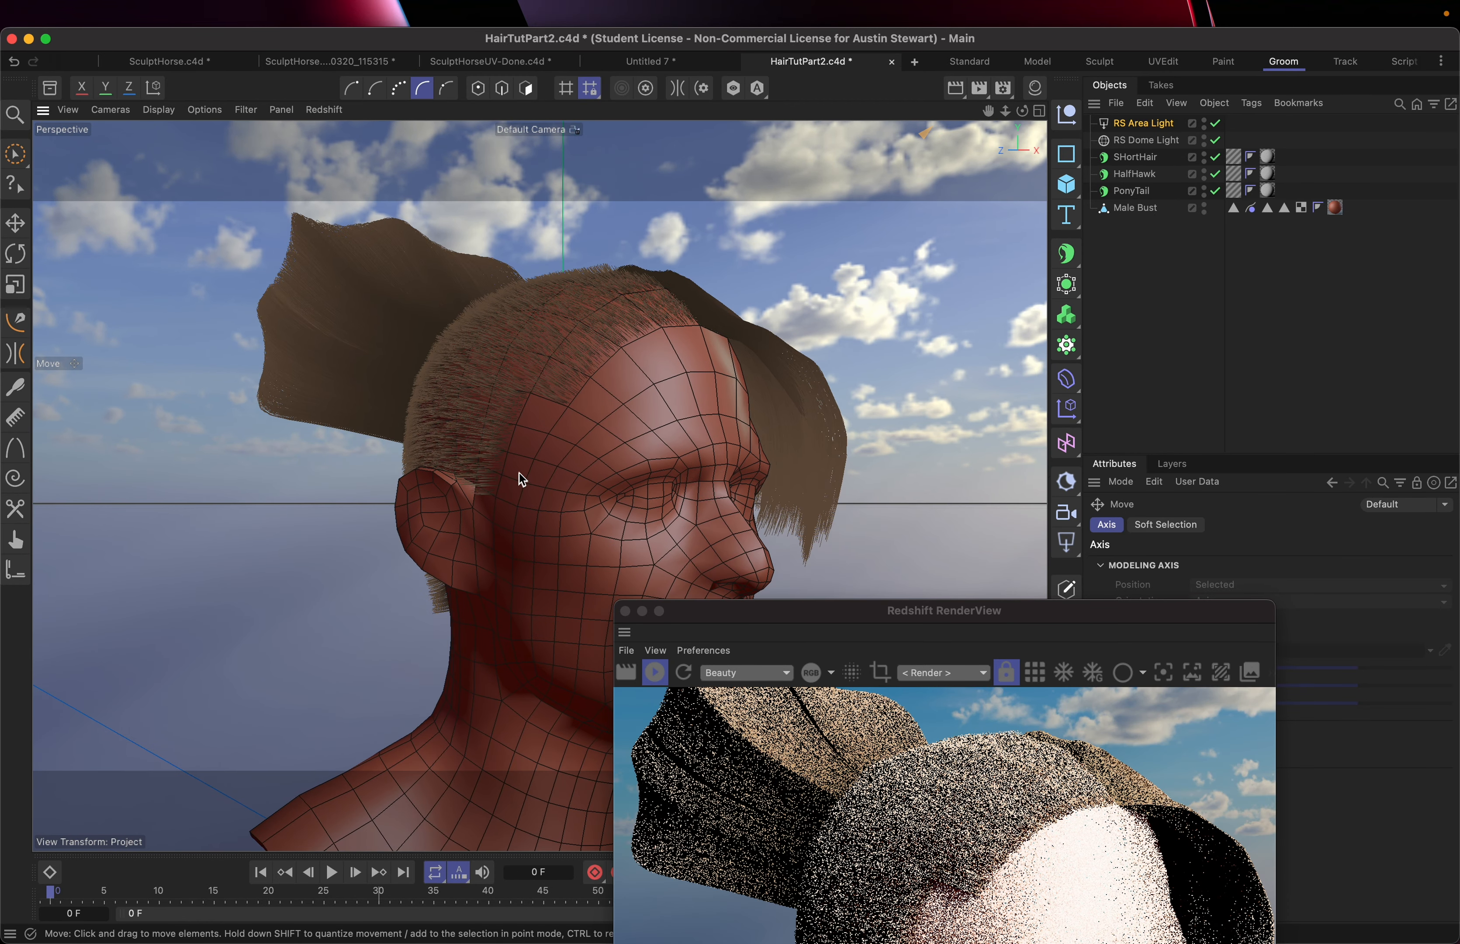
scroll(572, 349, up, 5)
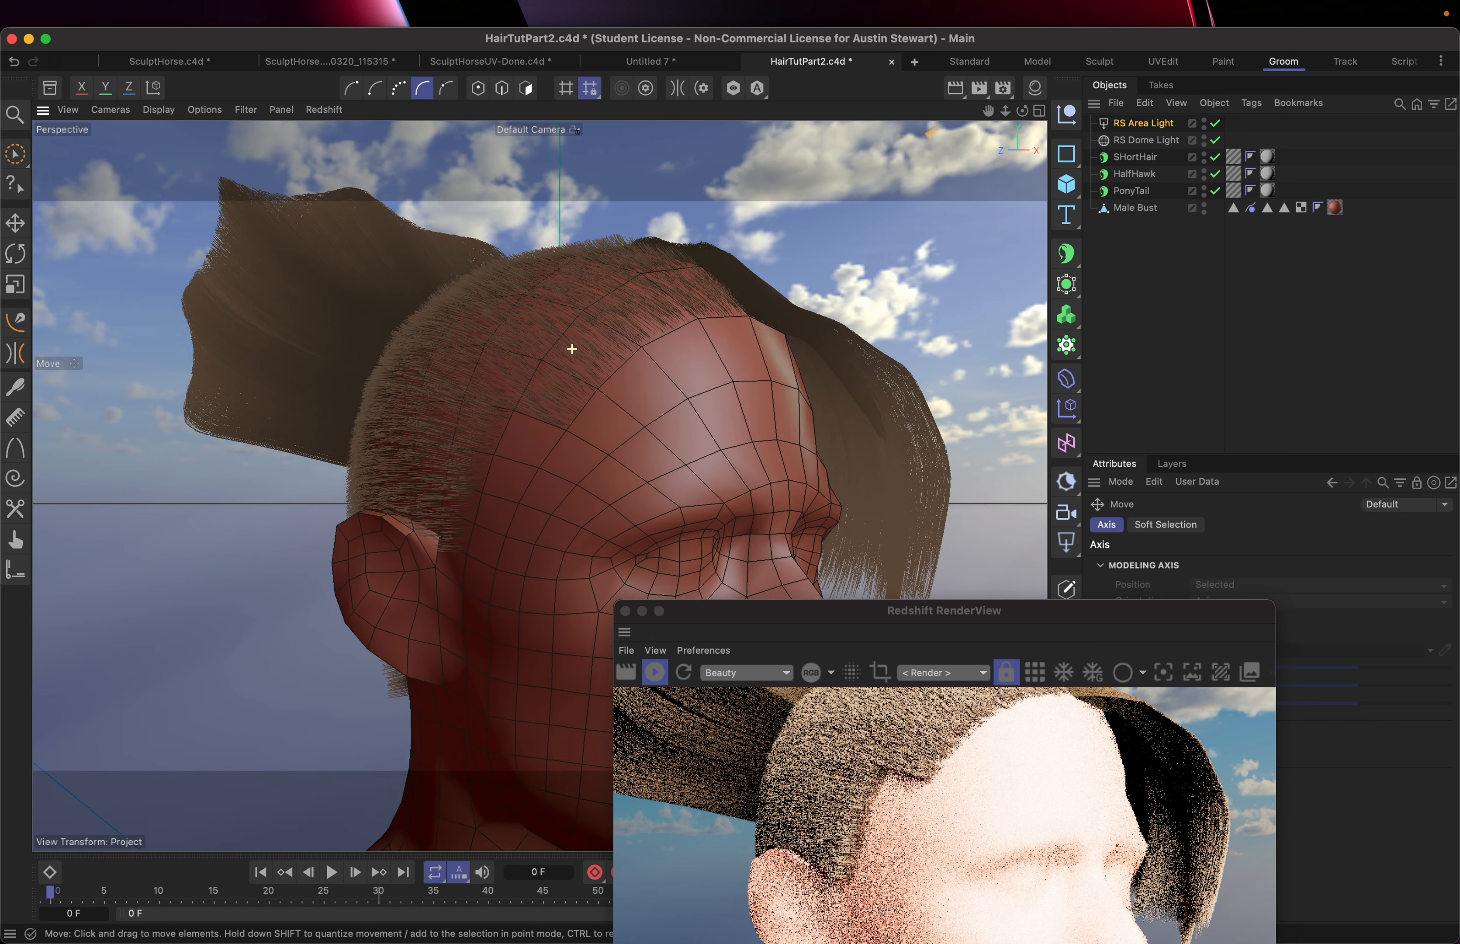
scroll(571, 349, down, 1)
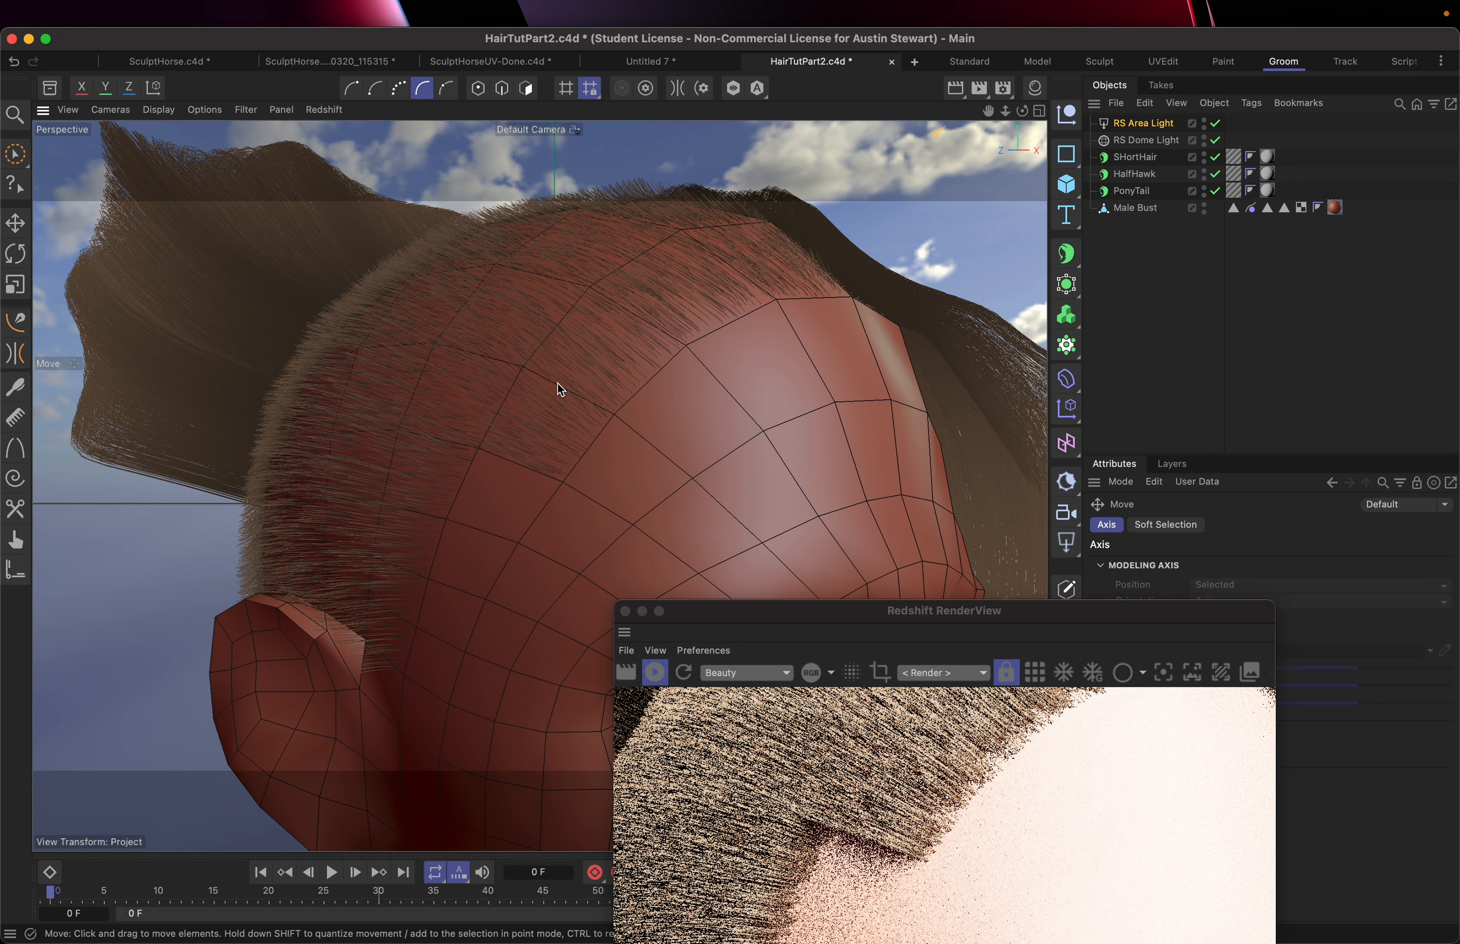
scroll(557, 384, down, 5)
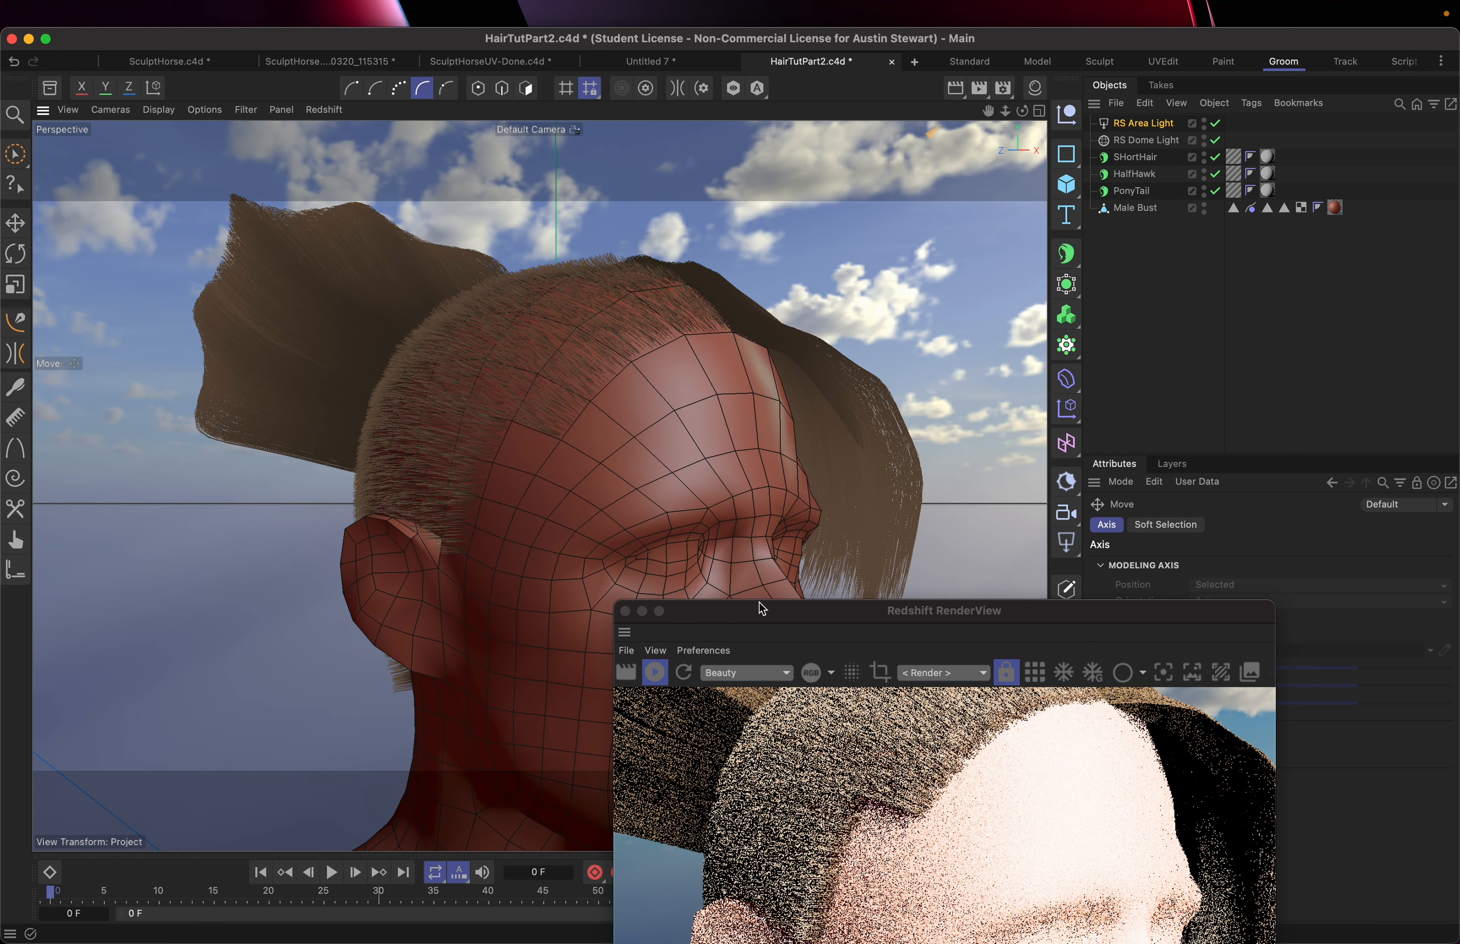
Move the RenderView window off the bust, stop its live rendering, and close the window.
click(760, 615)
drag(759, 618, 1052, 411)
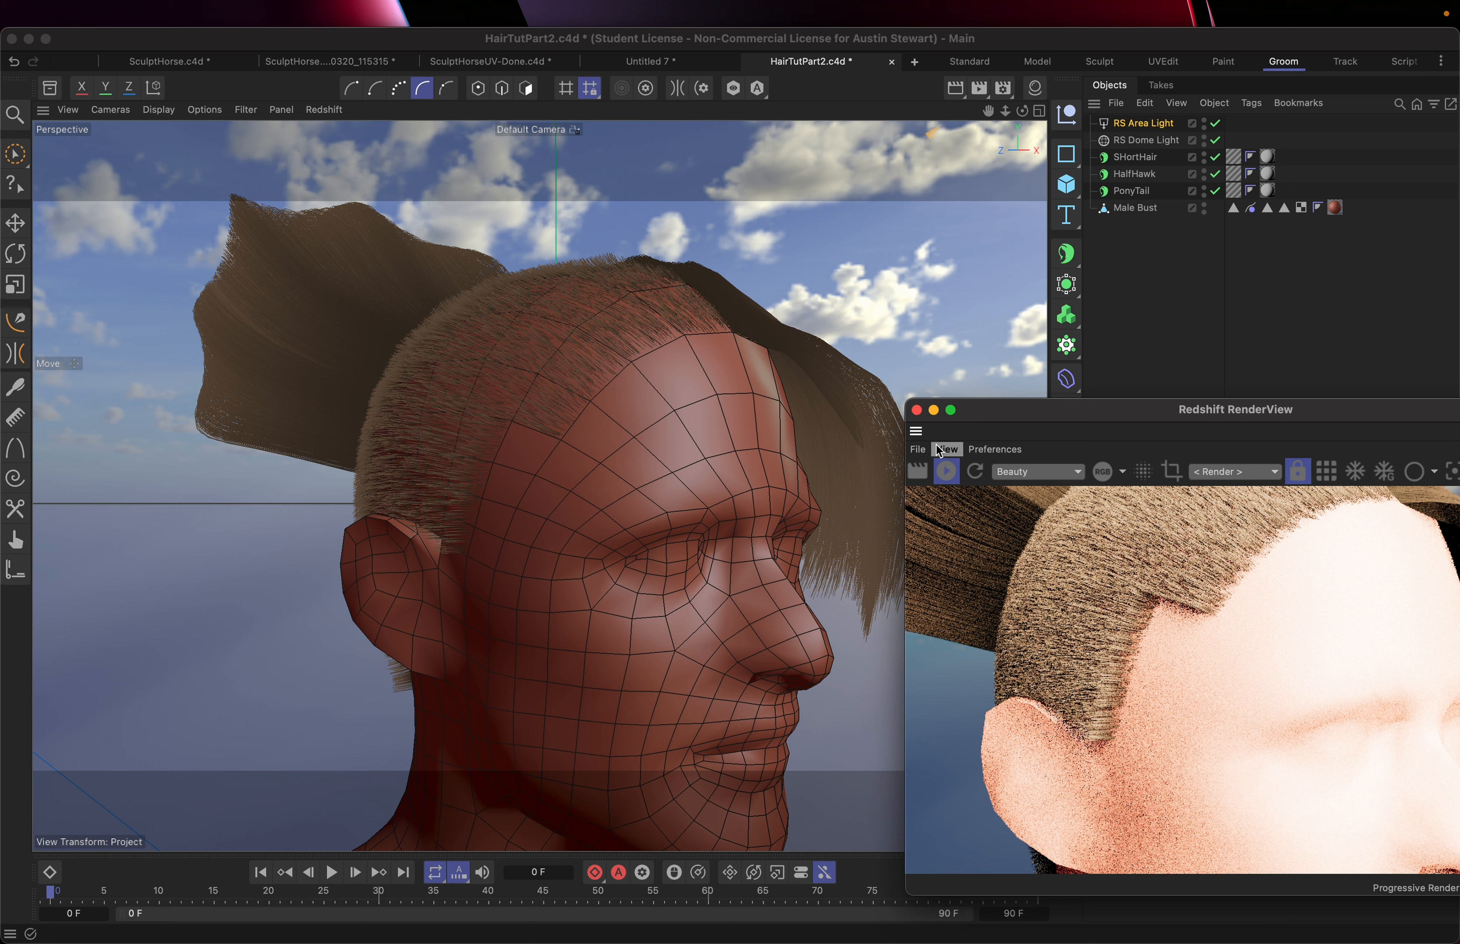
click(947, 472)
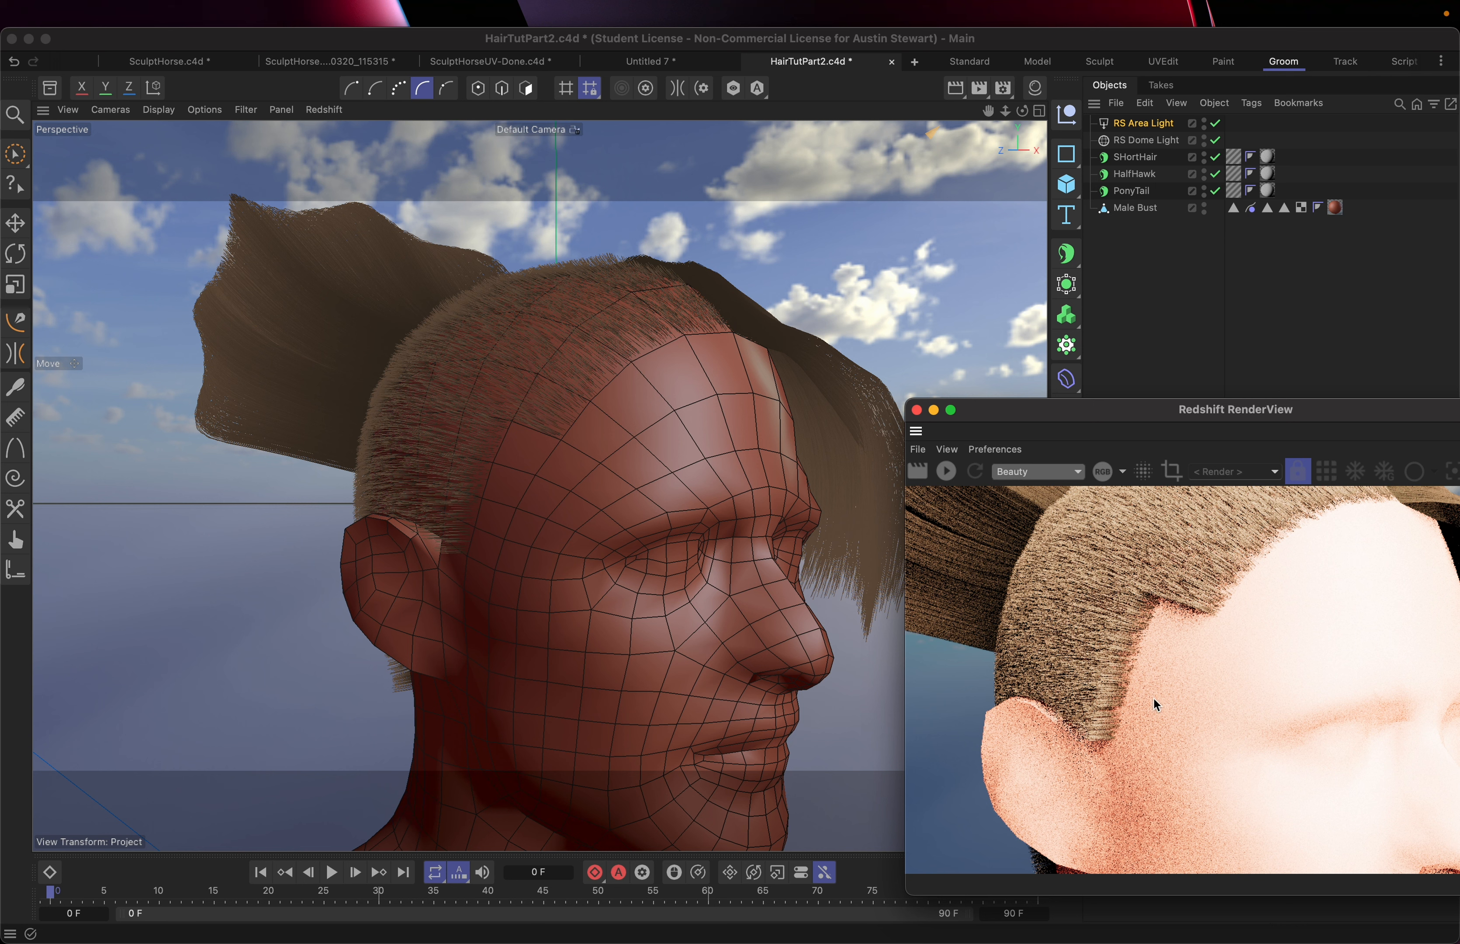
drag(1037, 415, 1082, 325)
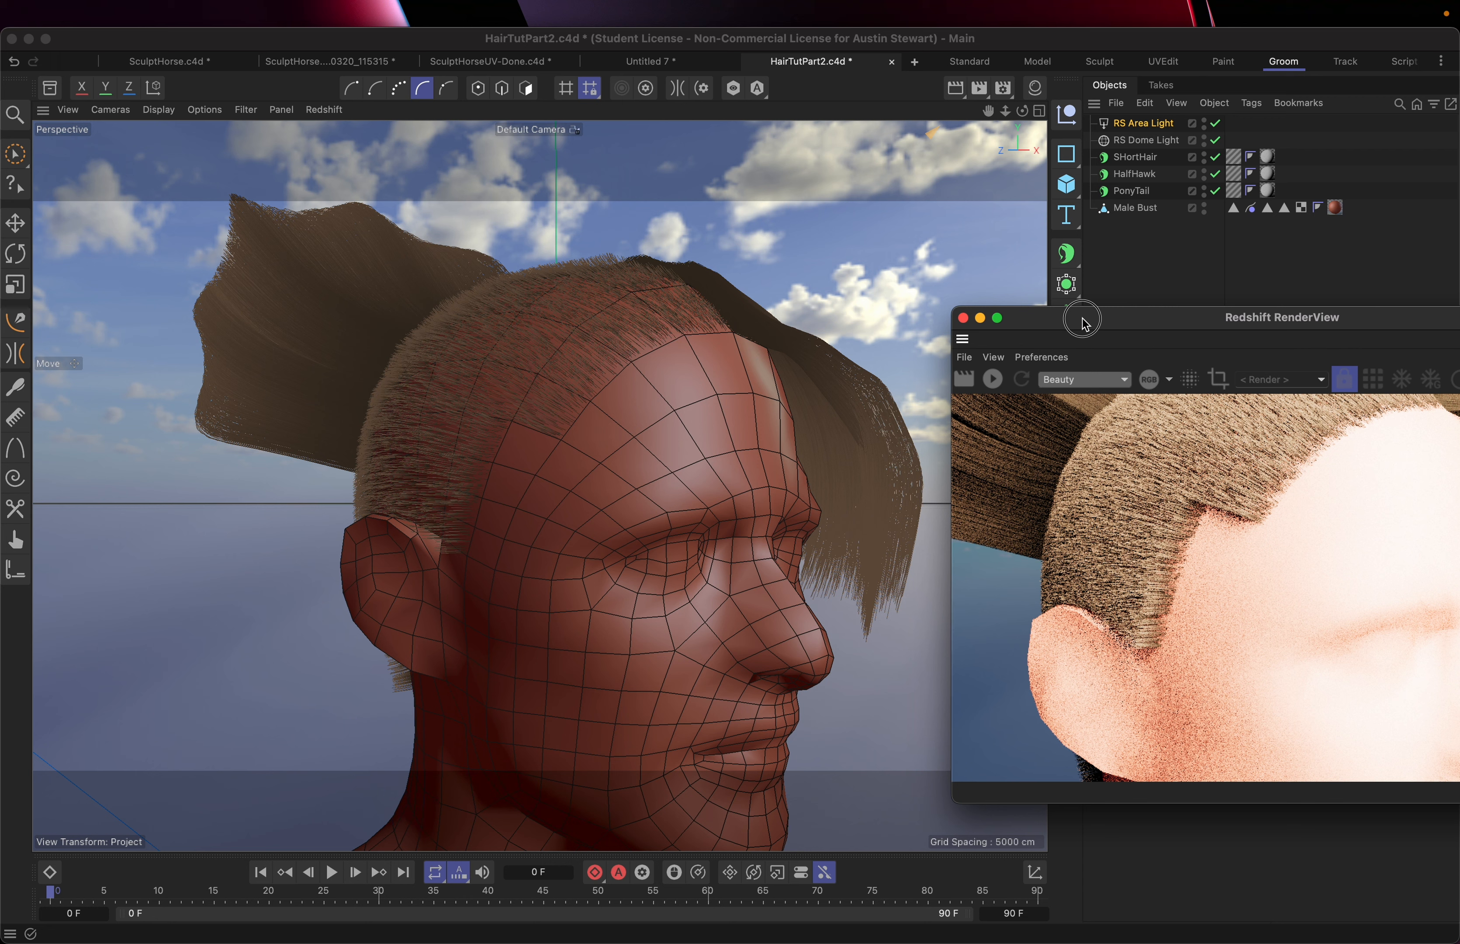
click(964, 319)
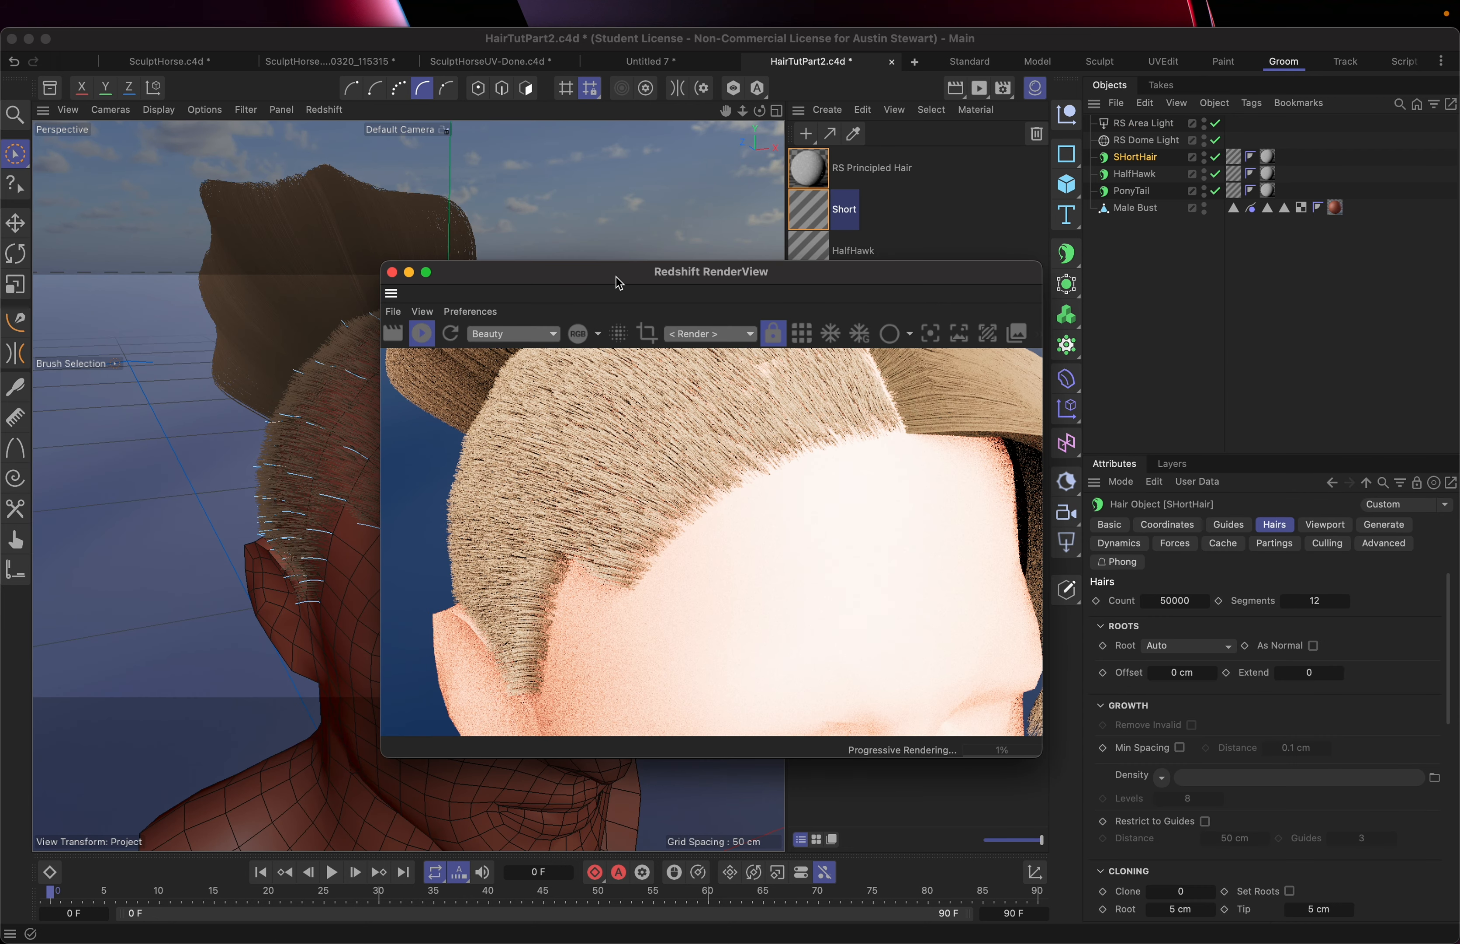
Place the RenderView window over the viewport so that the material list is uncovered.
drag(616, 280, 824, 175)
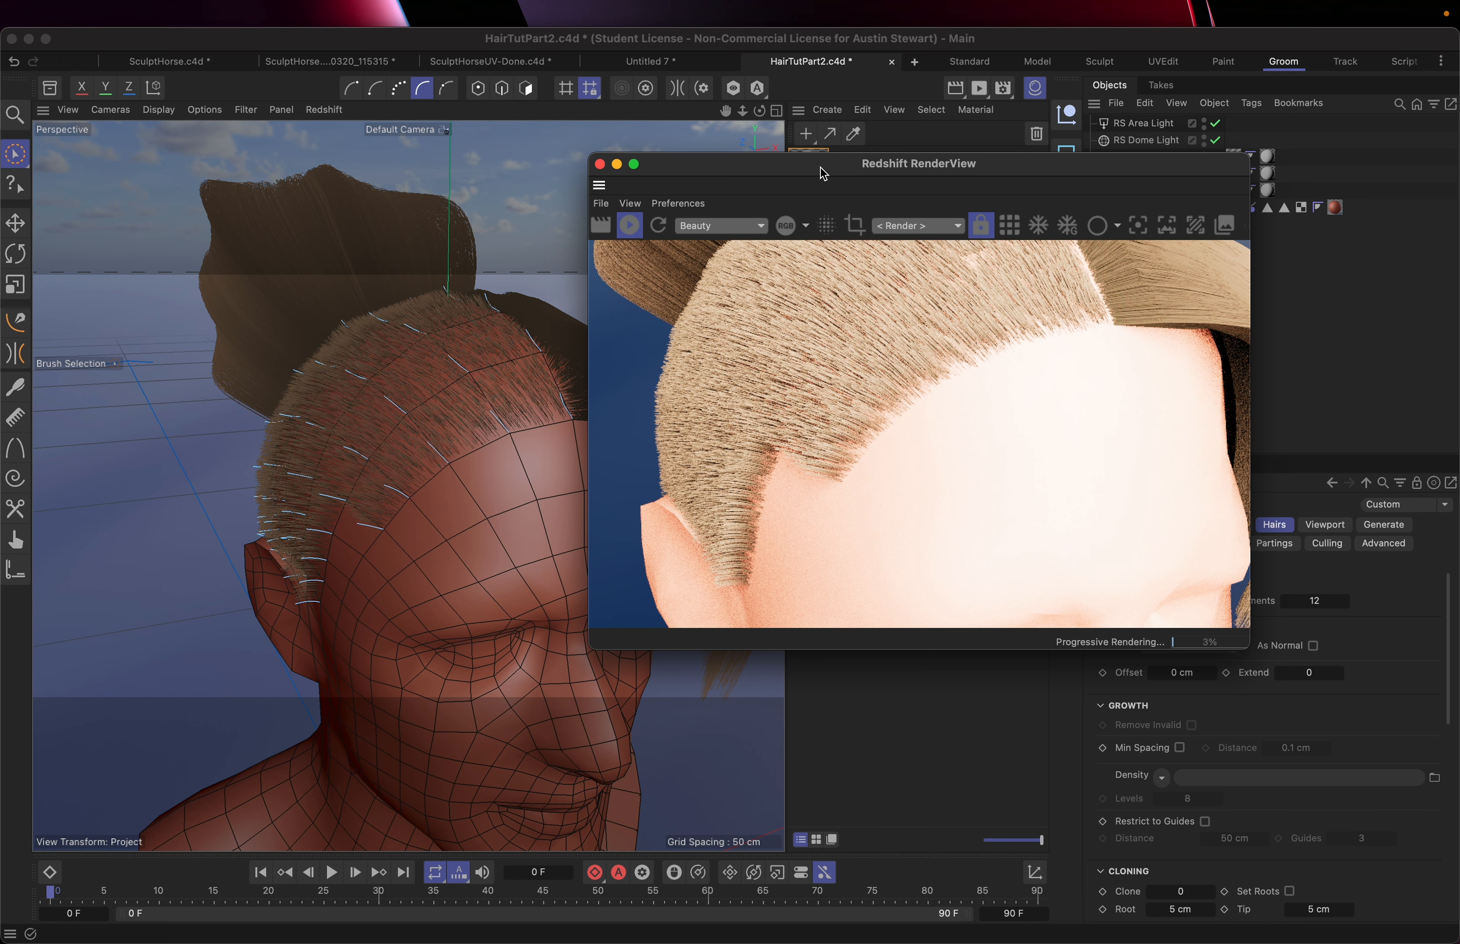
drag(820, 167, 466, 256)
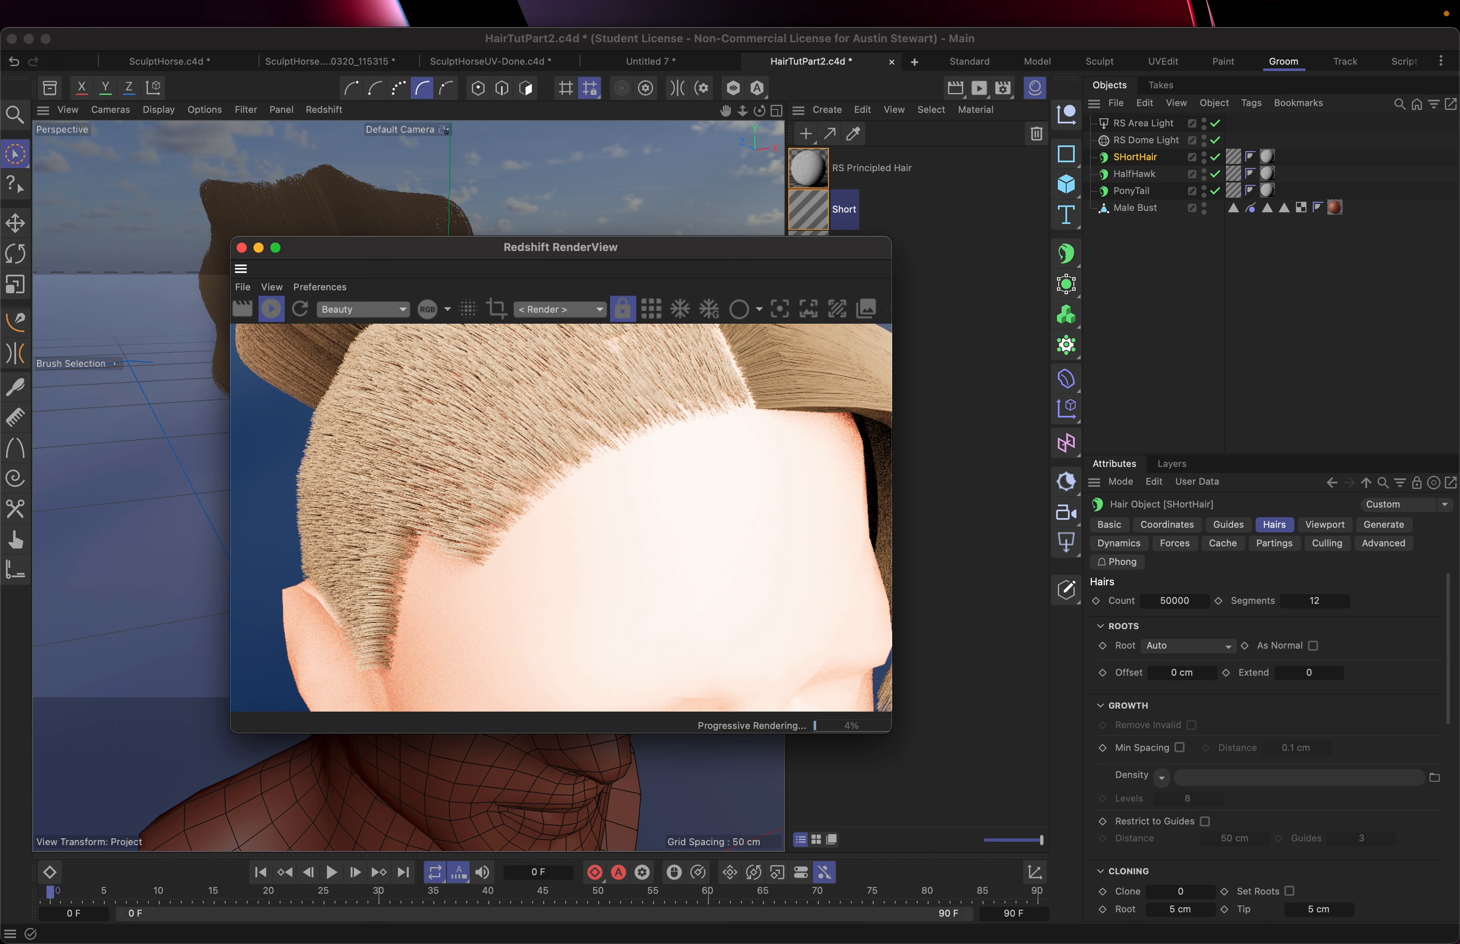
mouse_move(454, 248)
mouse_down()
mouse_move(428, 622)
mouse_move(458, 220)
mouse_up()
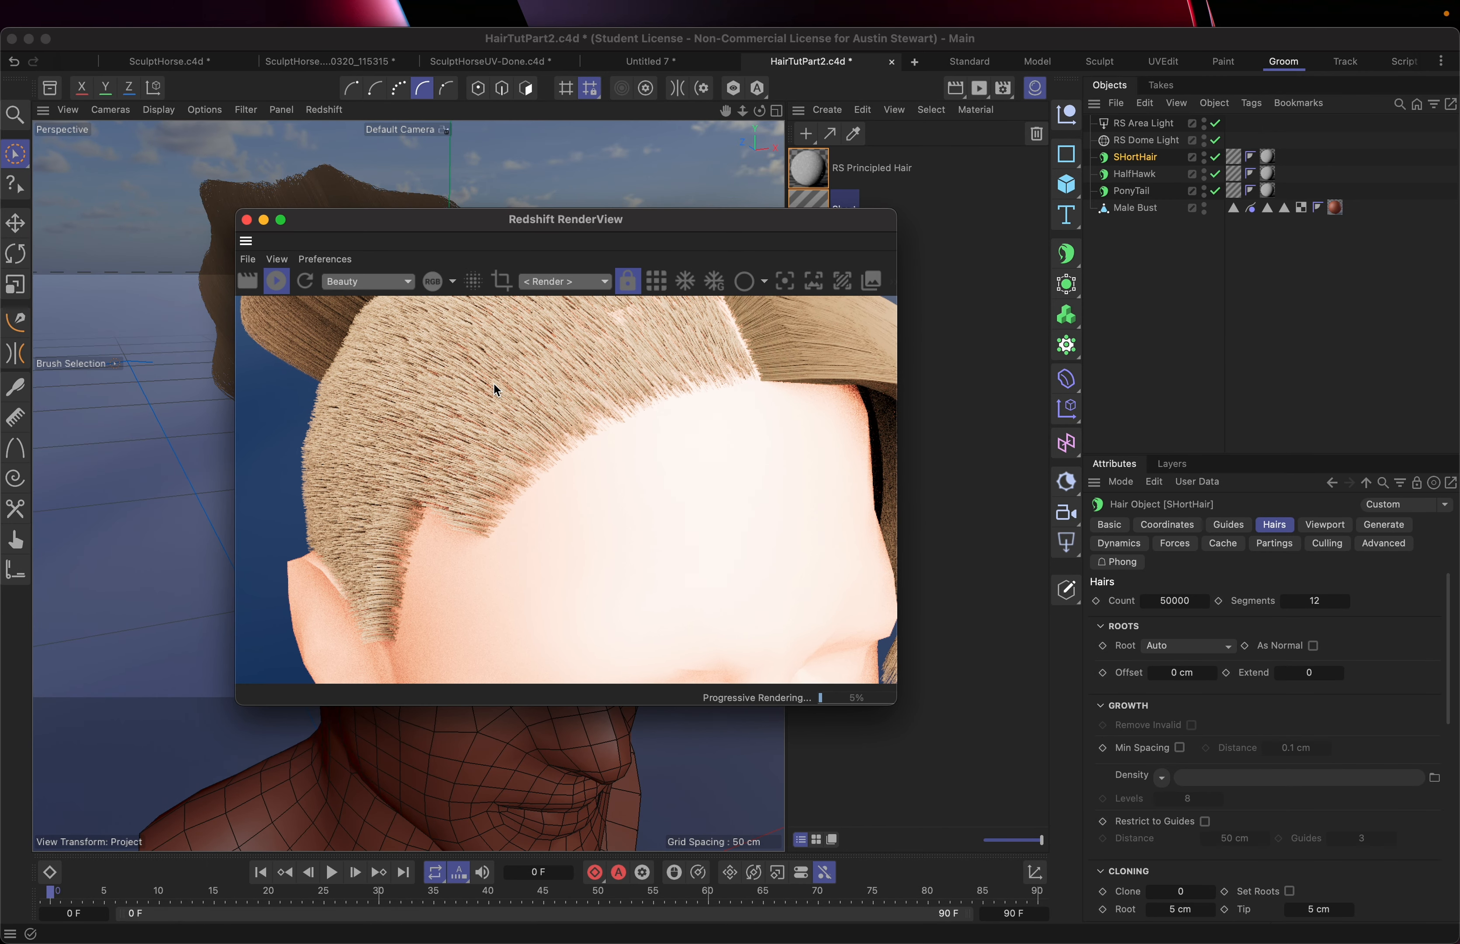
drag(624, 226, 480, 301)
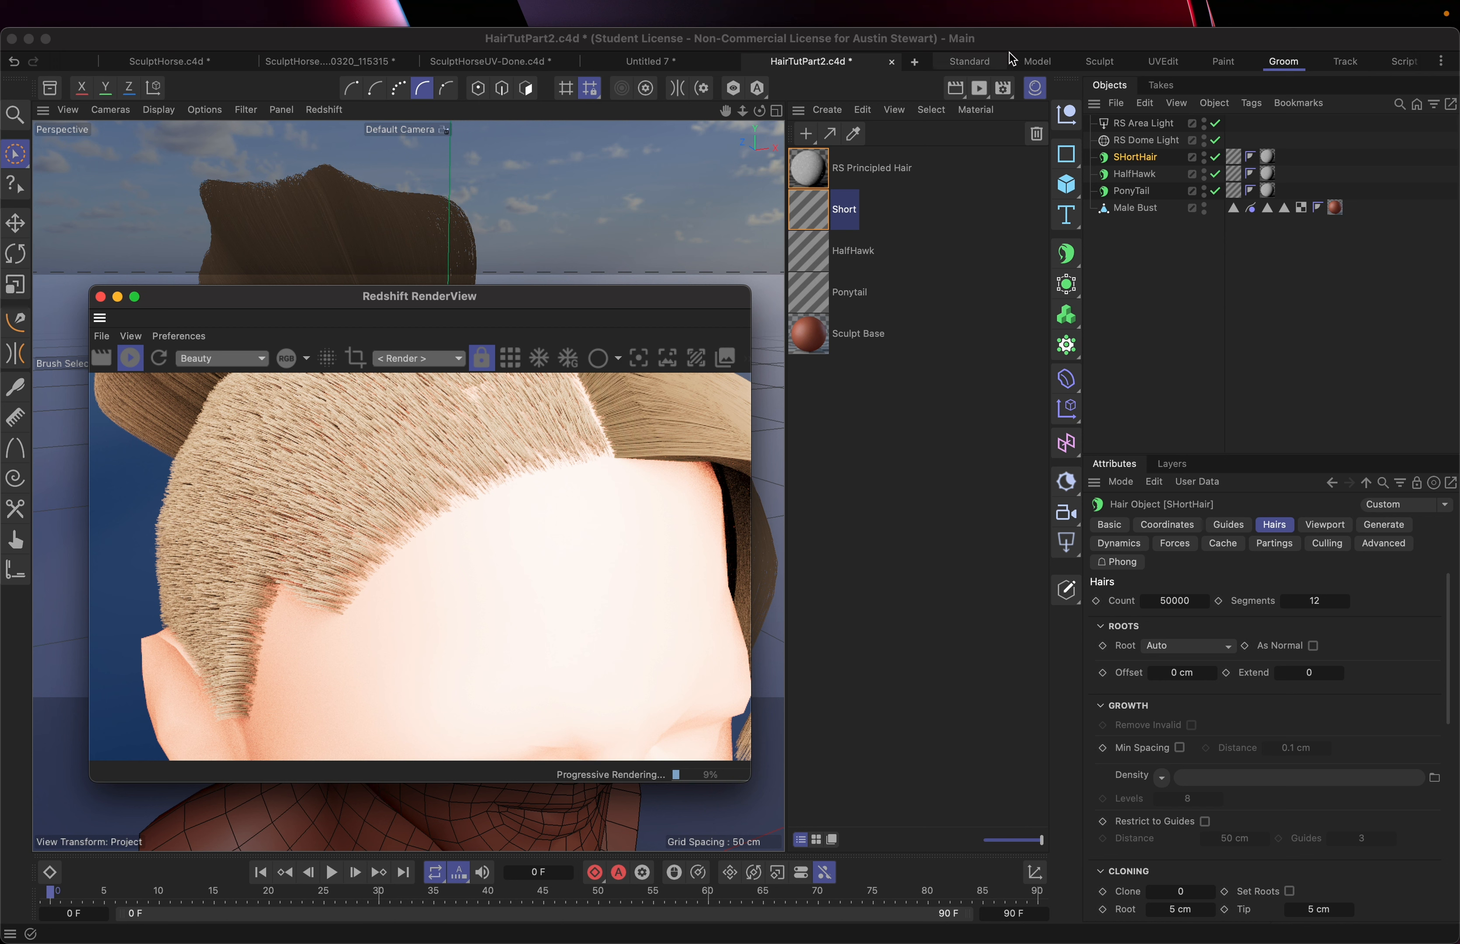
Open the Short hair material, clear the gradient from its Density texture, and enable the Density channel.
double_click(814, 221)
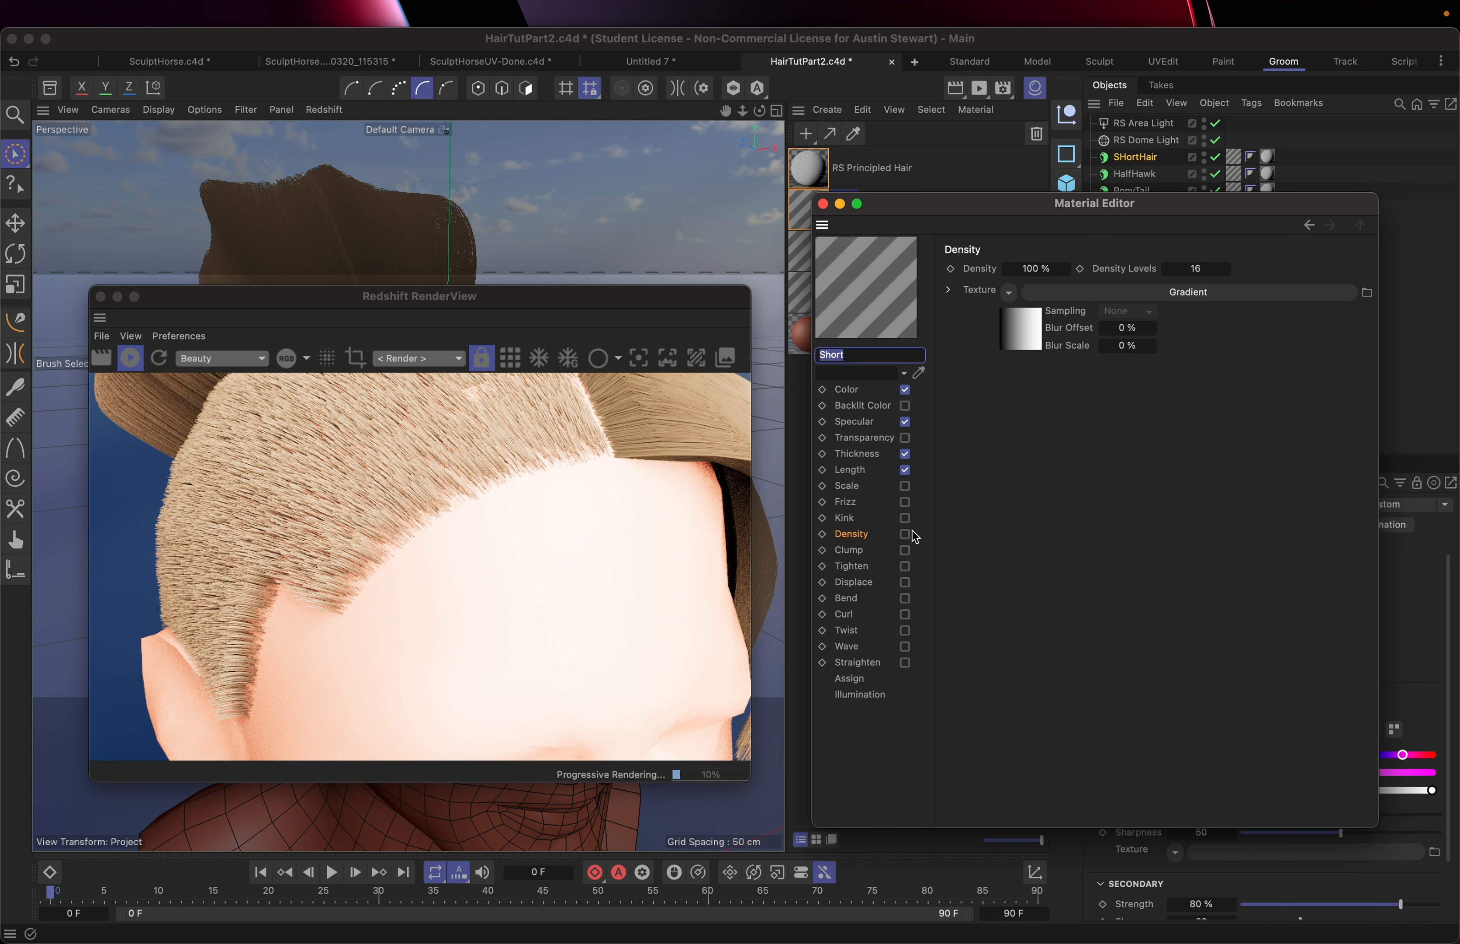
click(1013, 298)
click(1020, 339)
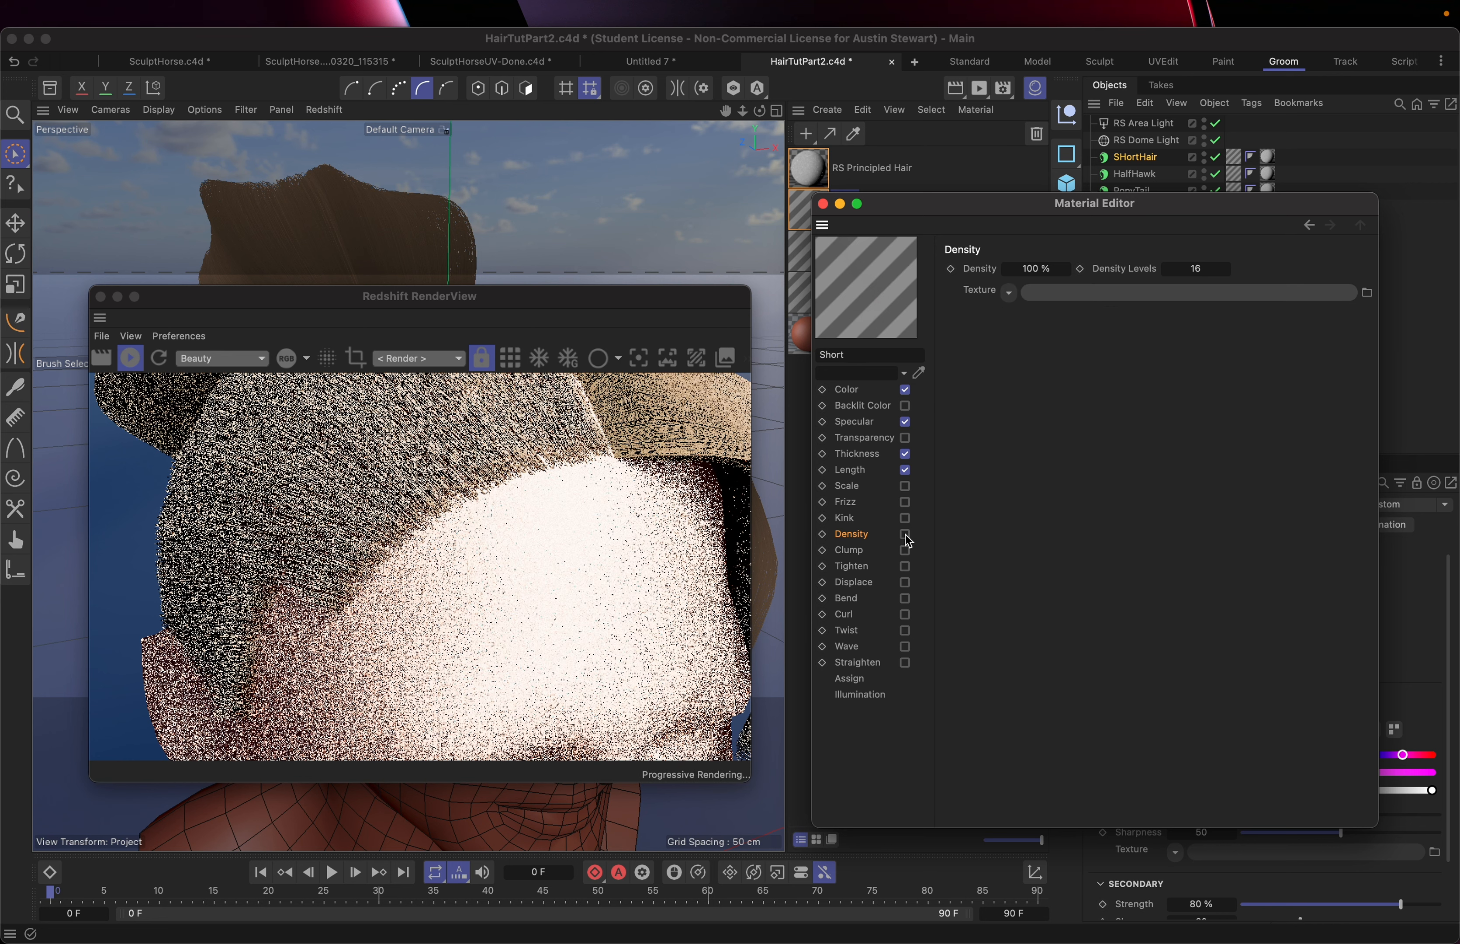
click(905, 534)
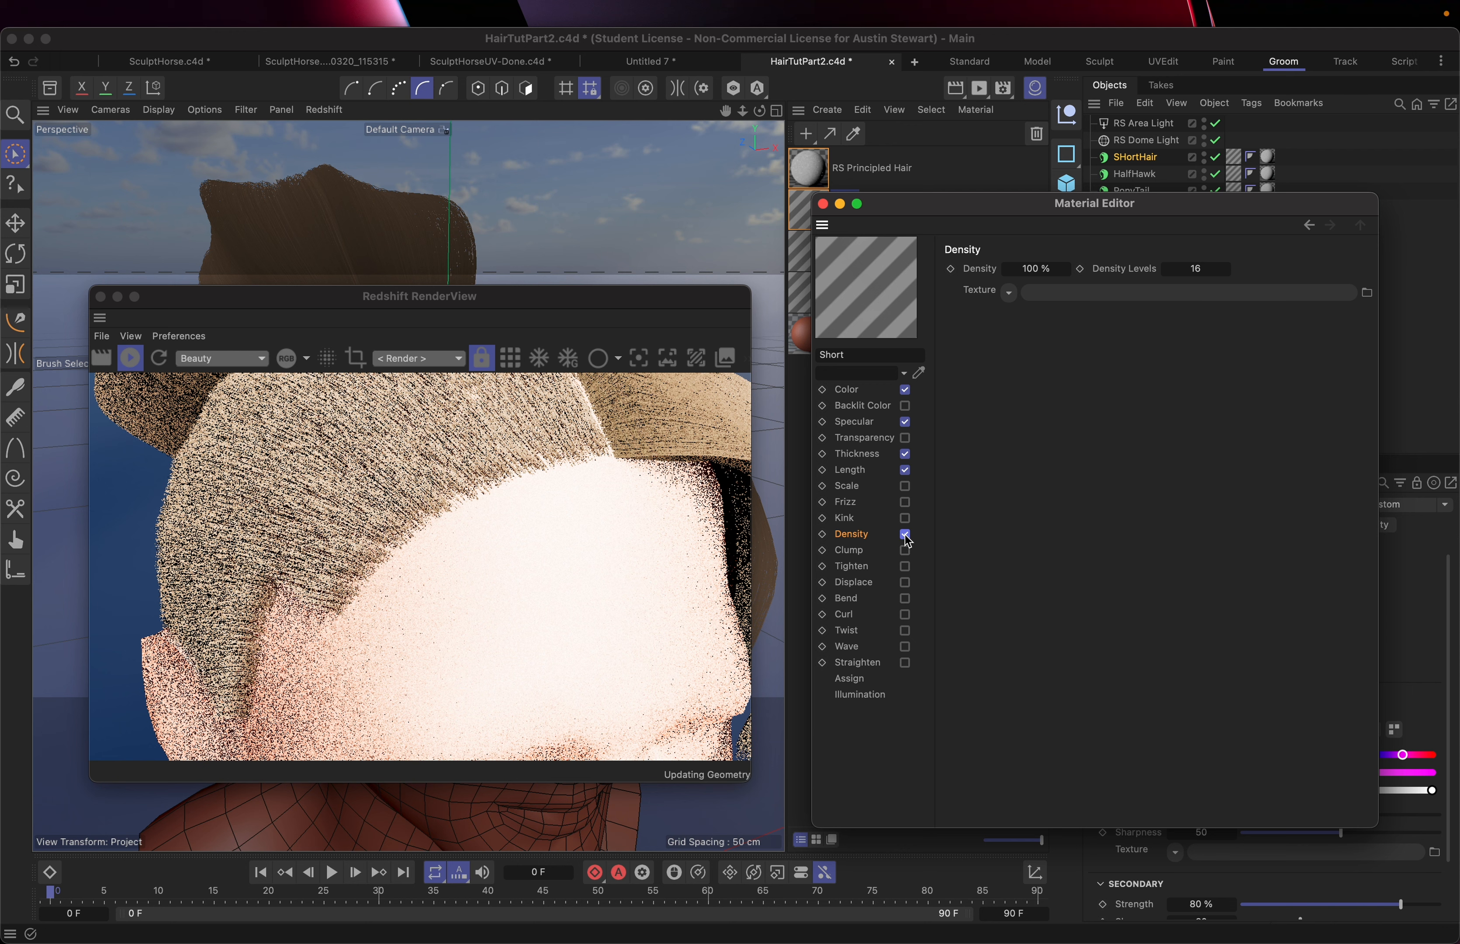
Try a density of 10 % on the Short material, then restore it to 100 %.
click(1029, 270)
text(1)
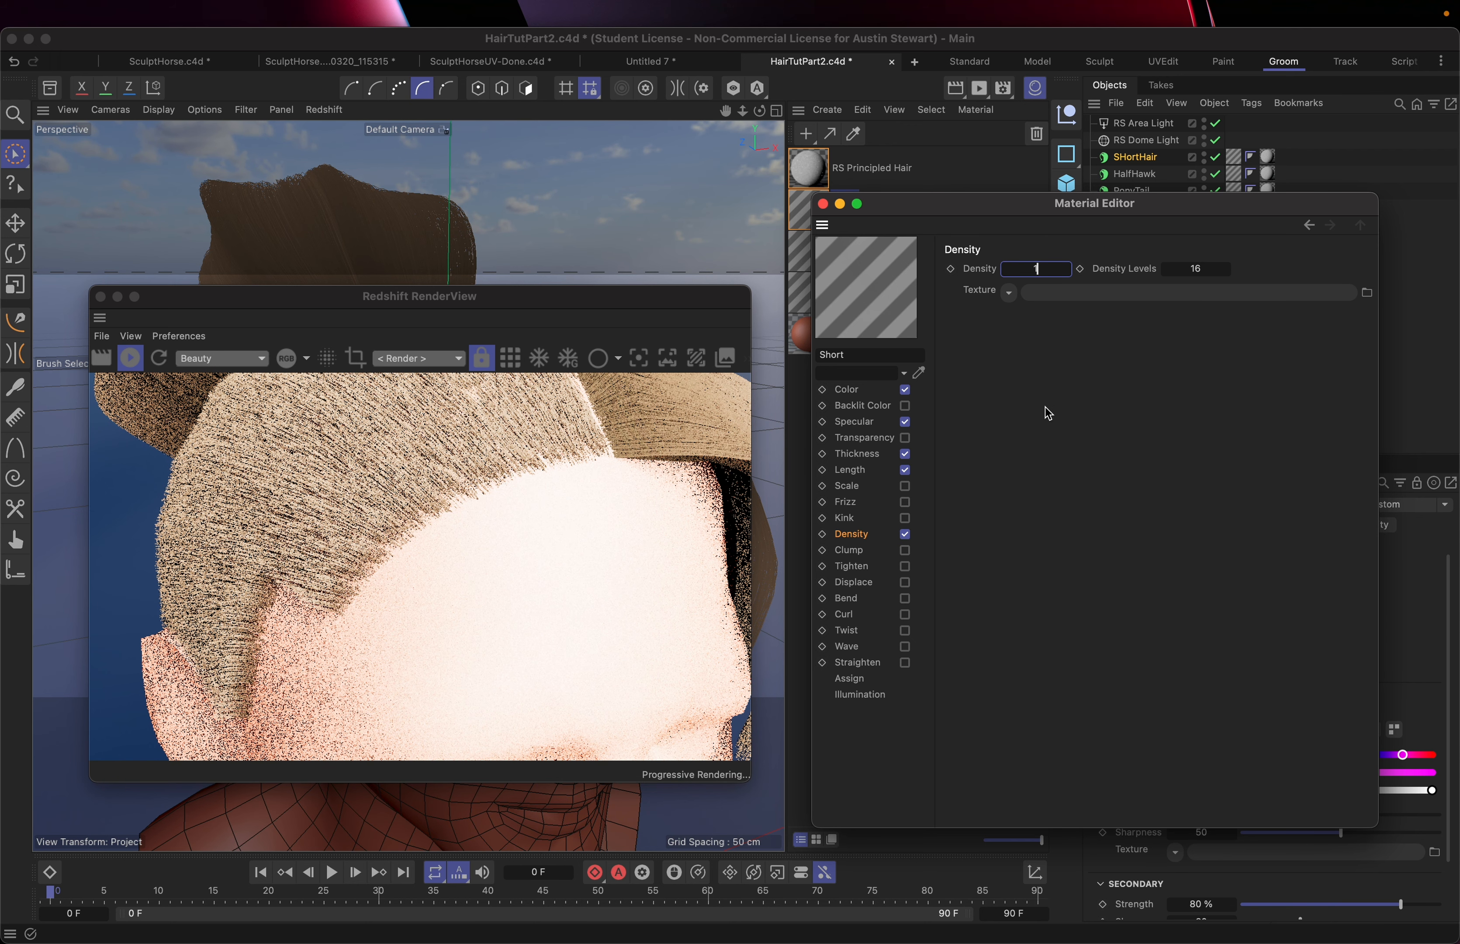
text(0)
key(Return)
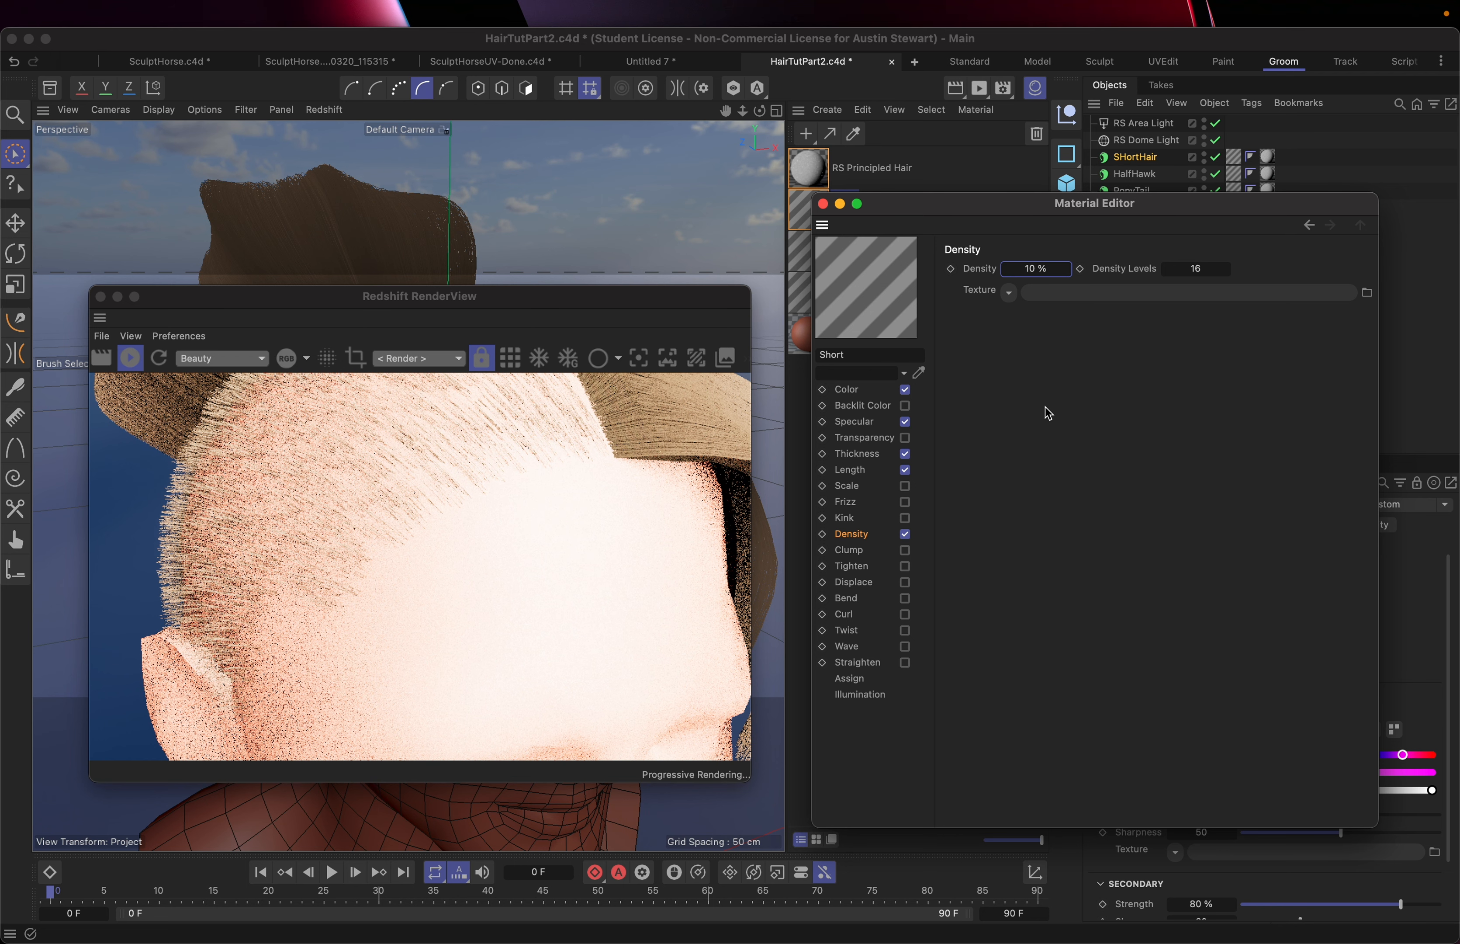
double_click(1035, 268)
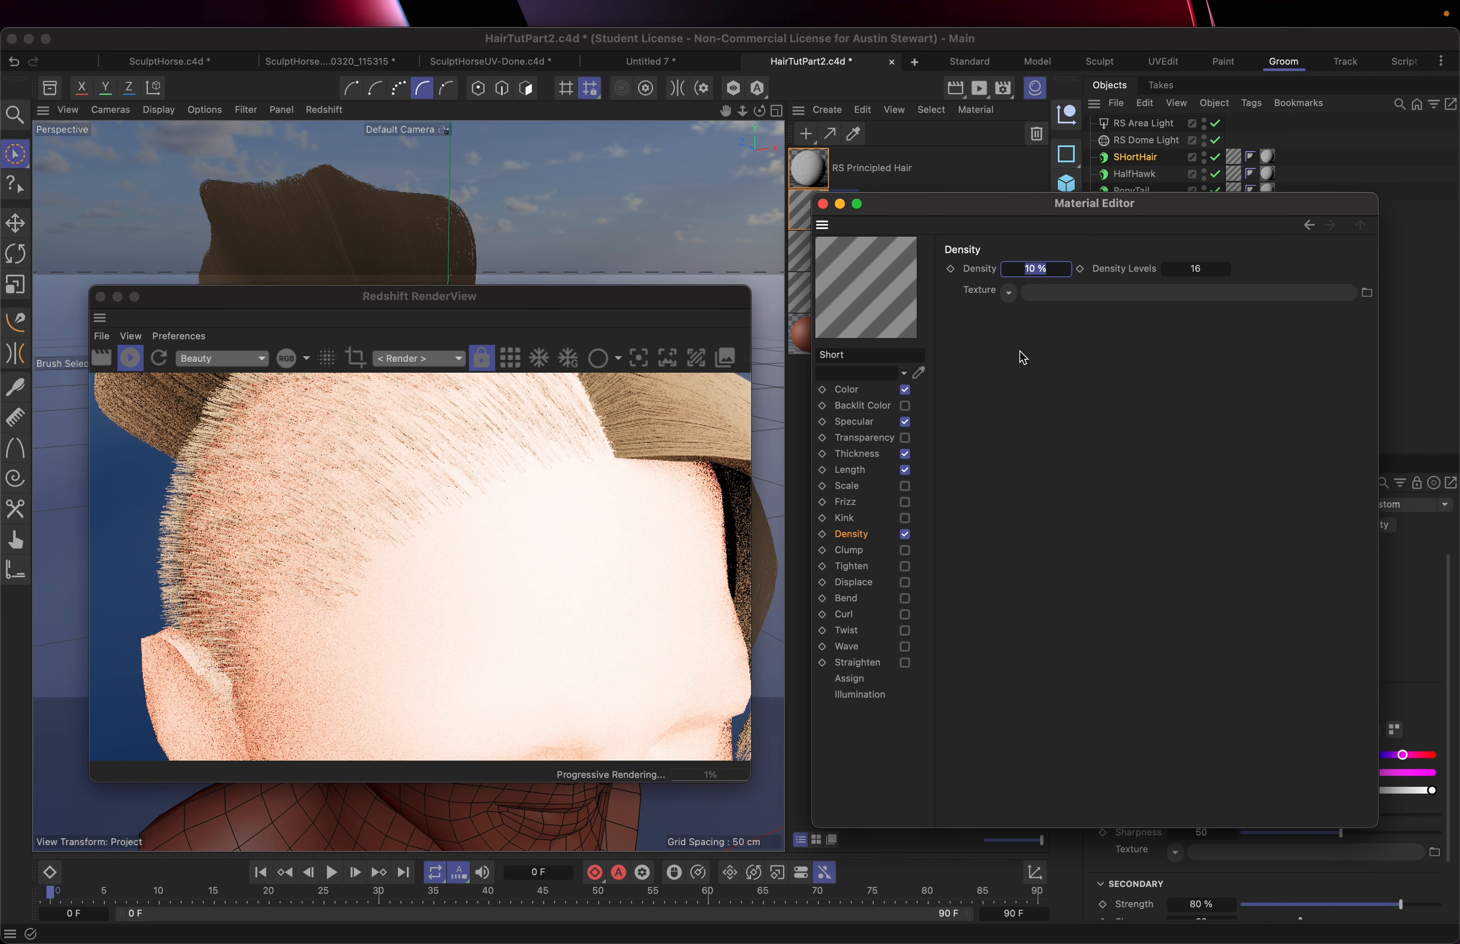
text(100)
key(Return)
Assign a Gradient shader to the Short material's Density texture and show the side of the head in the RenderView.
click(1009, 293)
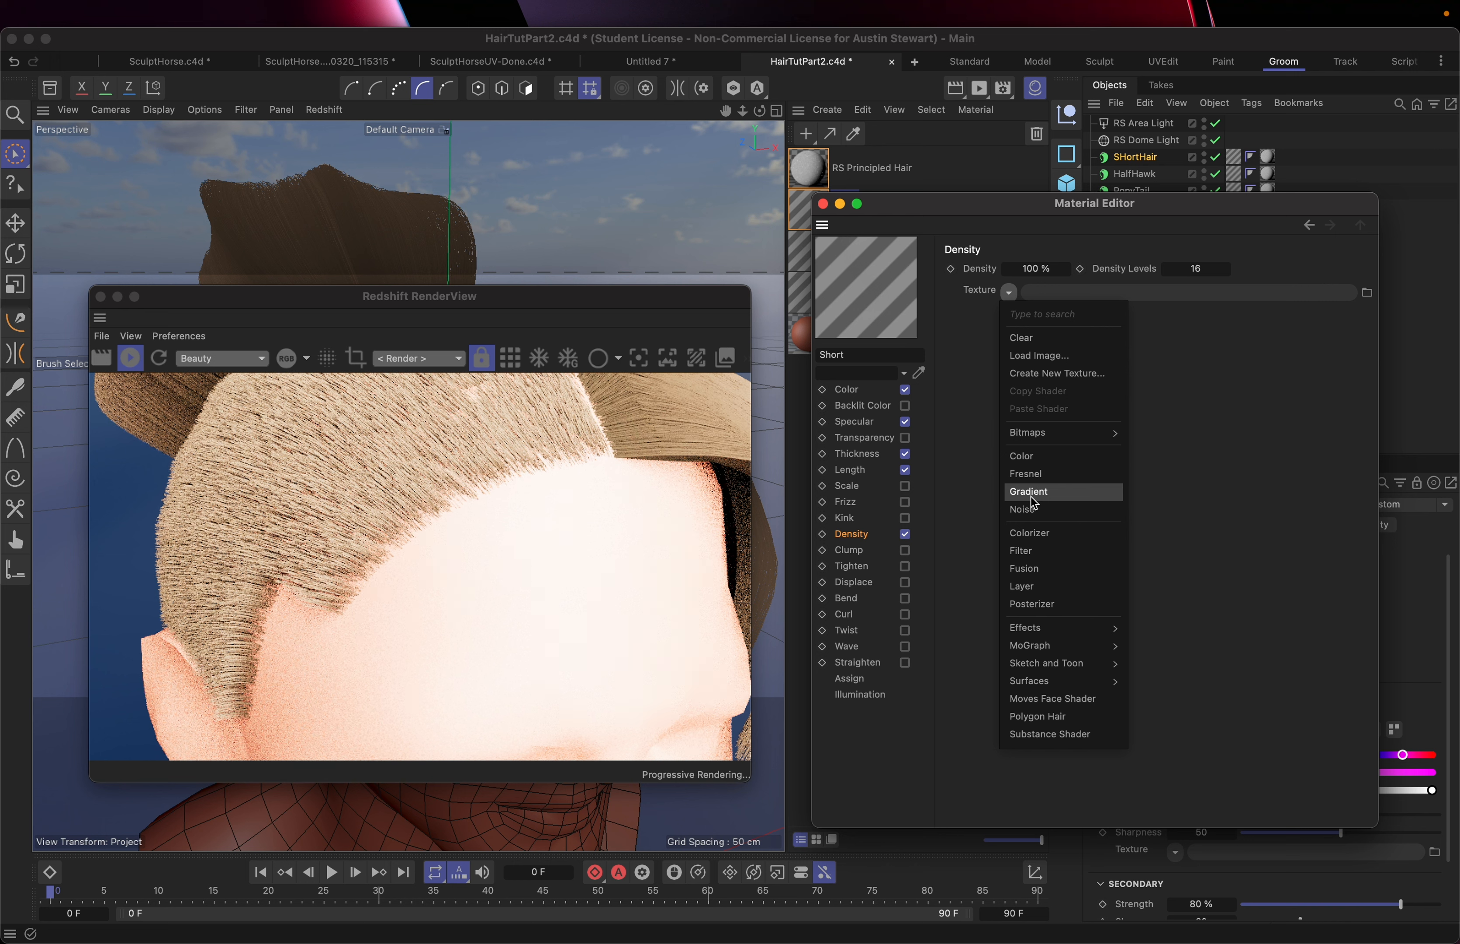
click(1033, 498)
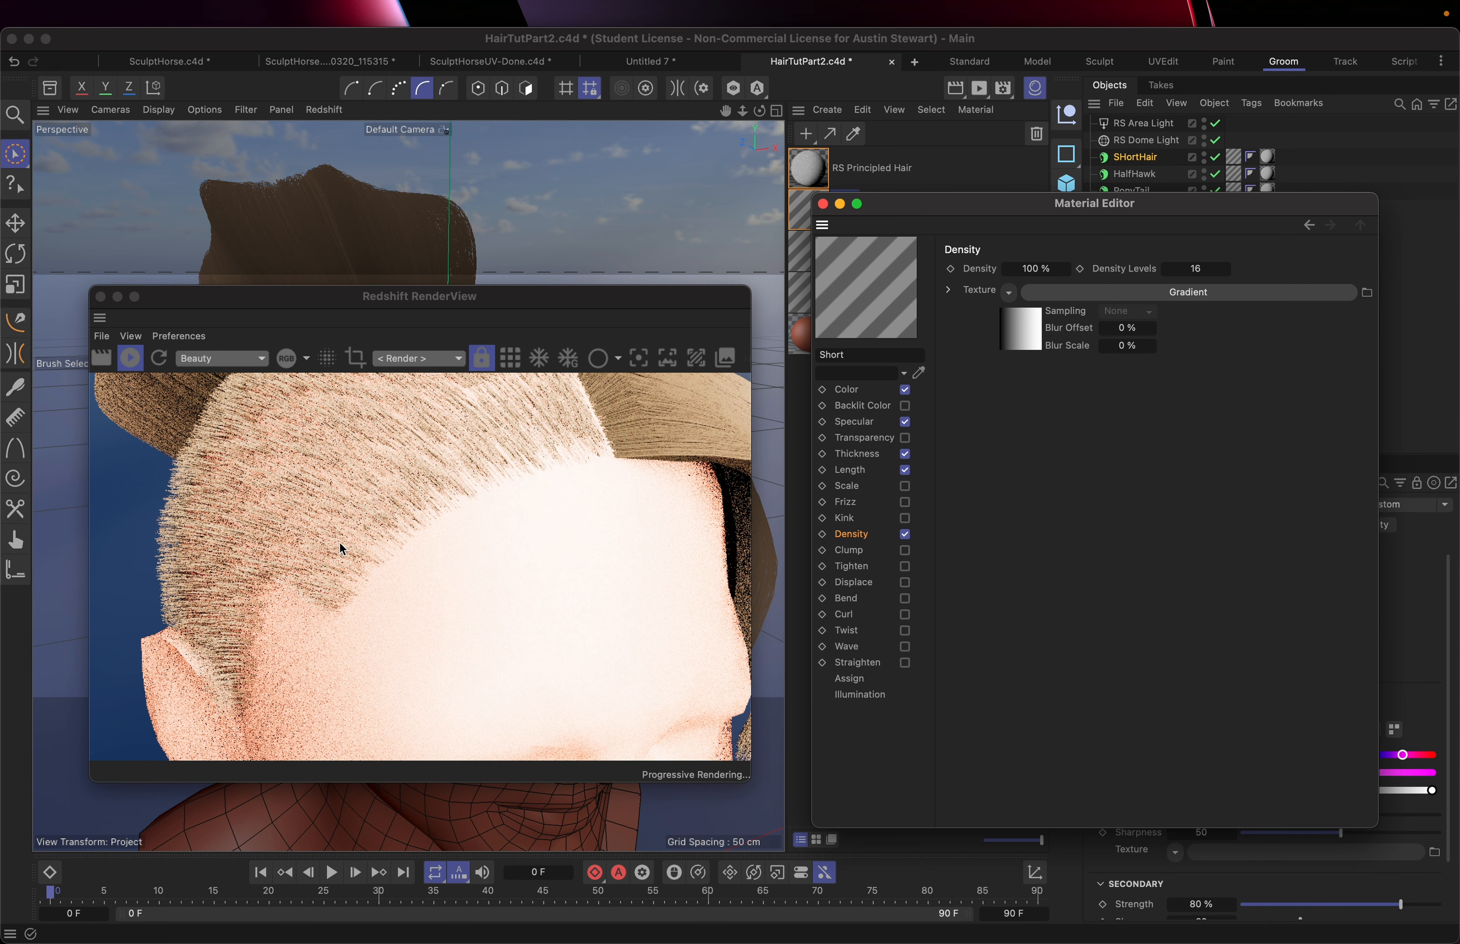
drag(422, 297, 586, 80)
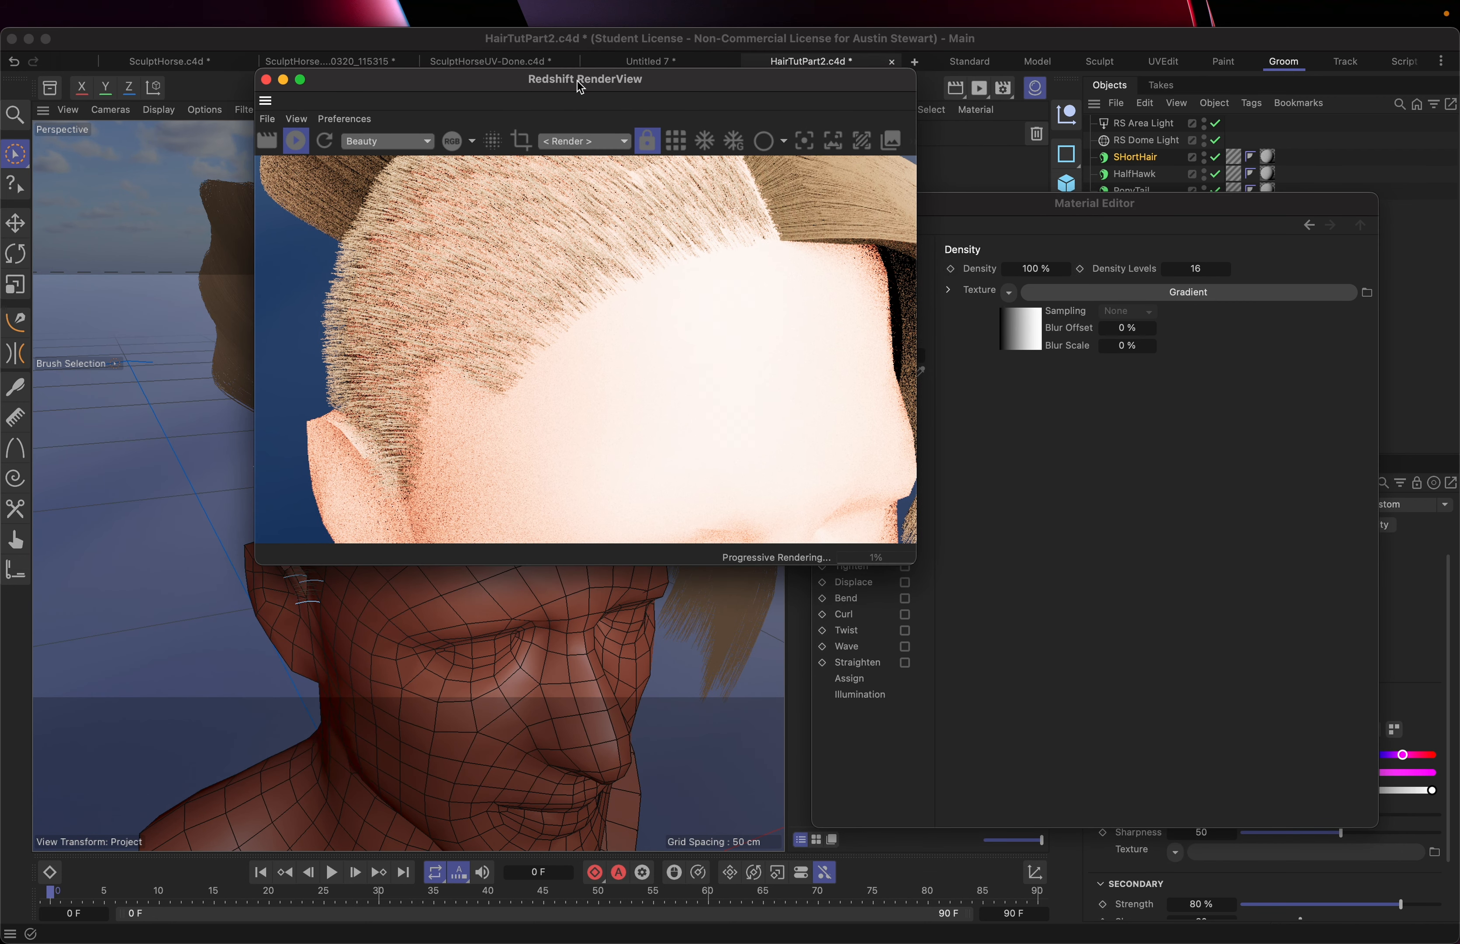
click(216, 621)
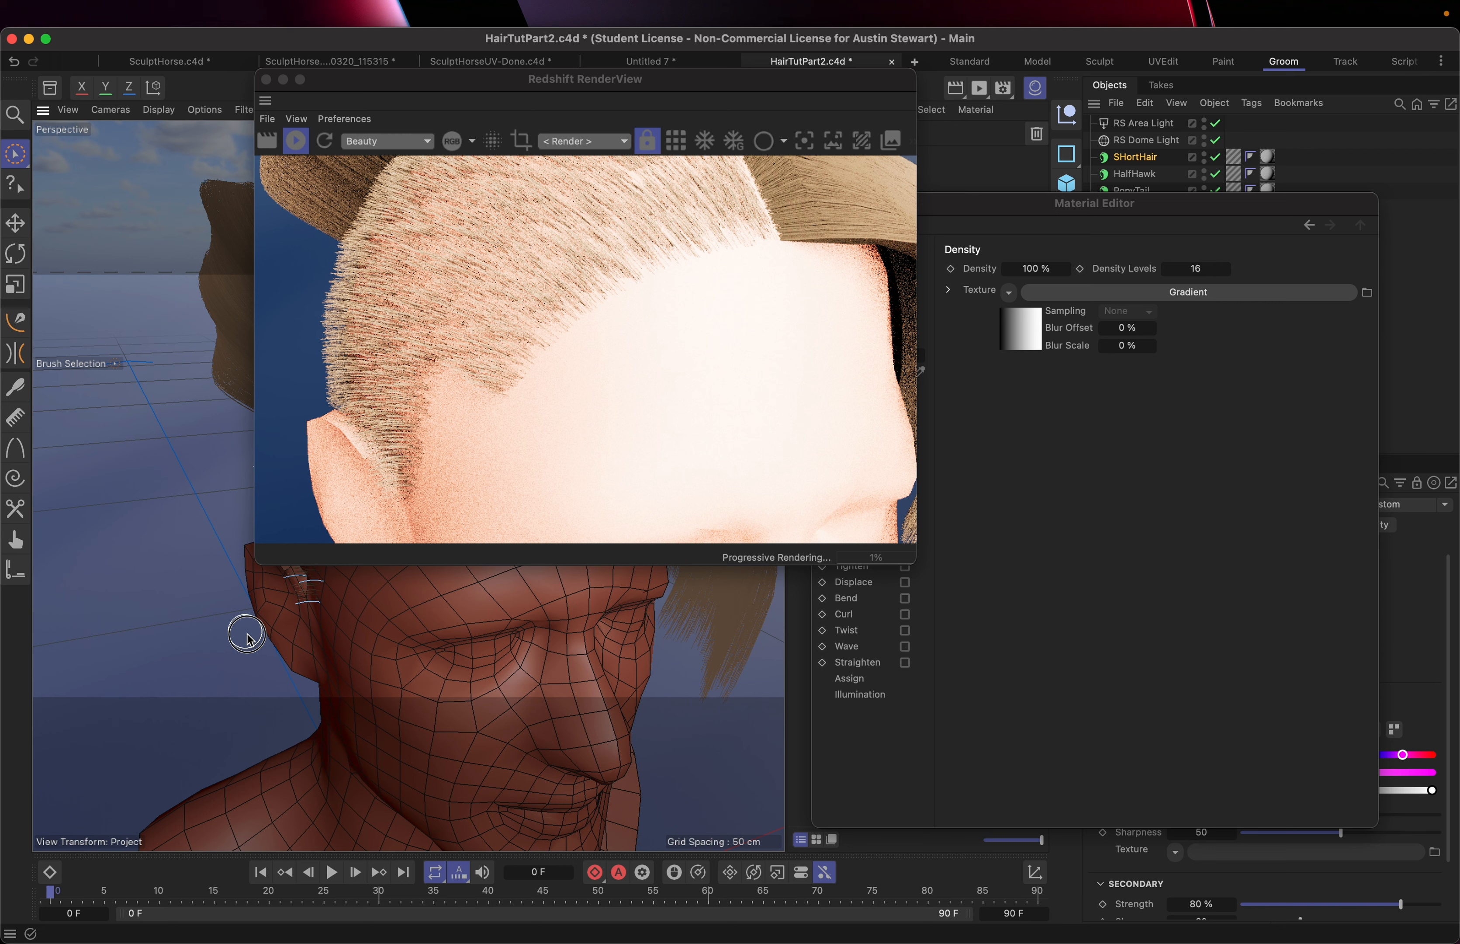
alt+drag(189, 629, 372, 669)
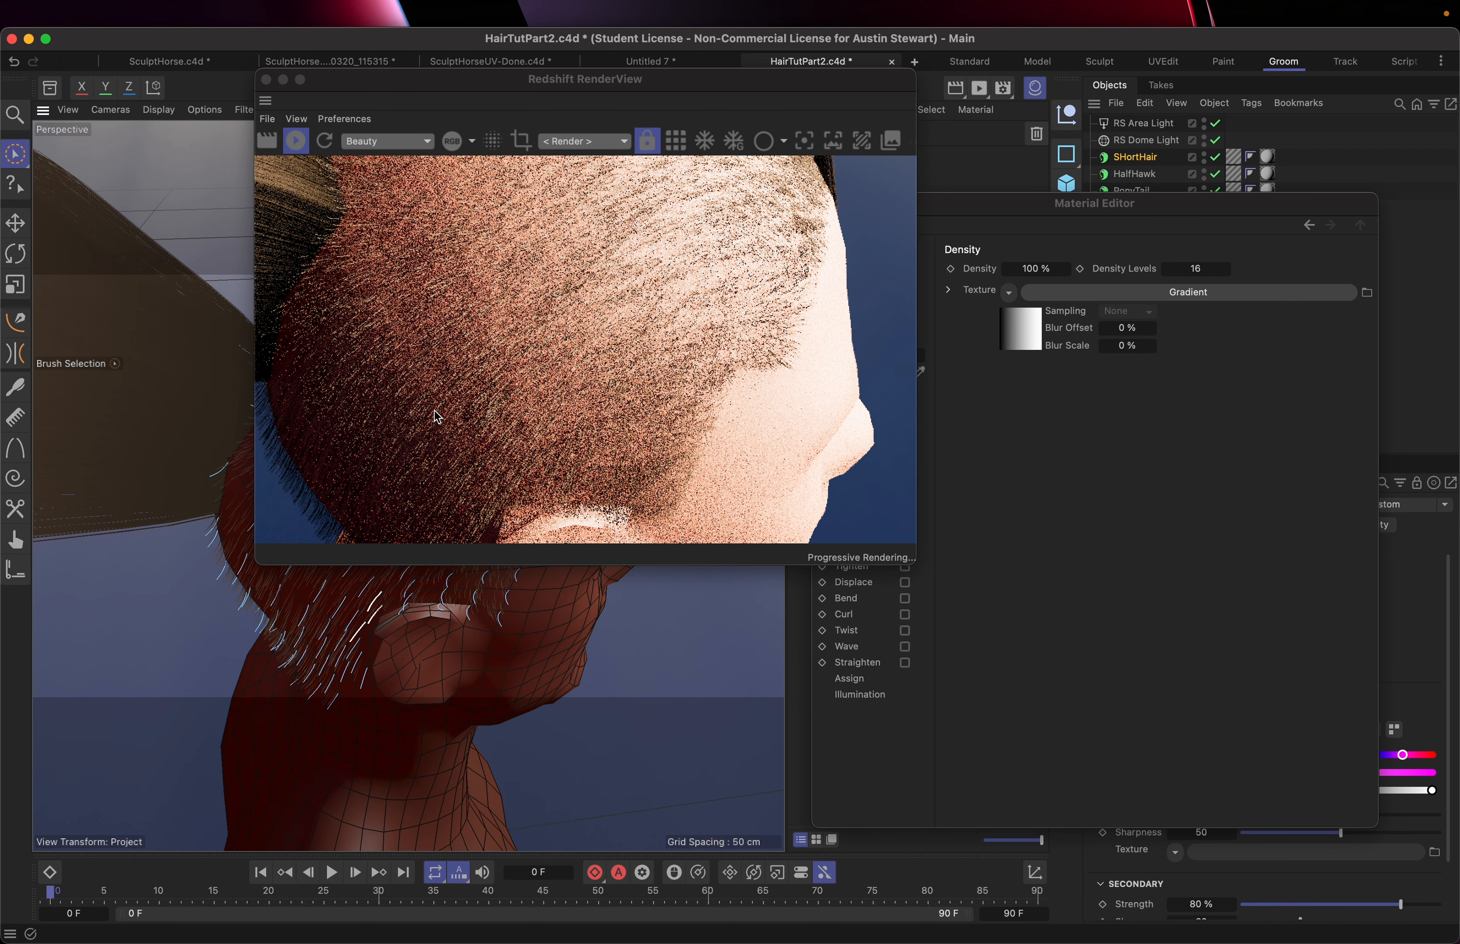
Adjust the density gradient by moving its white knot just past the middle and its black knot to about 27.5 %.
click(1151, 295)
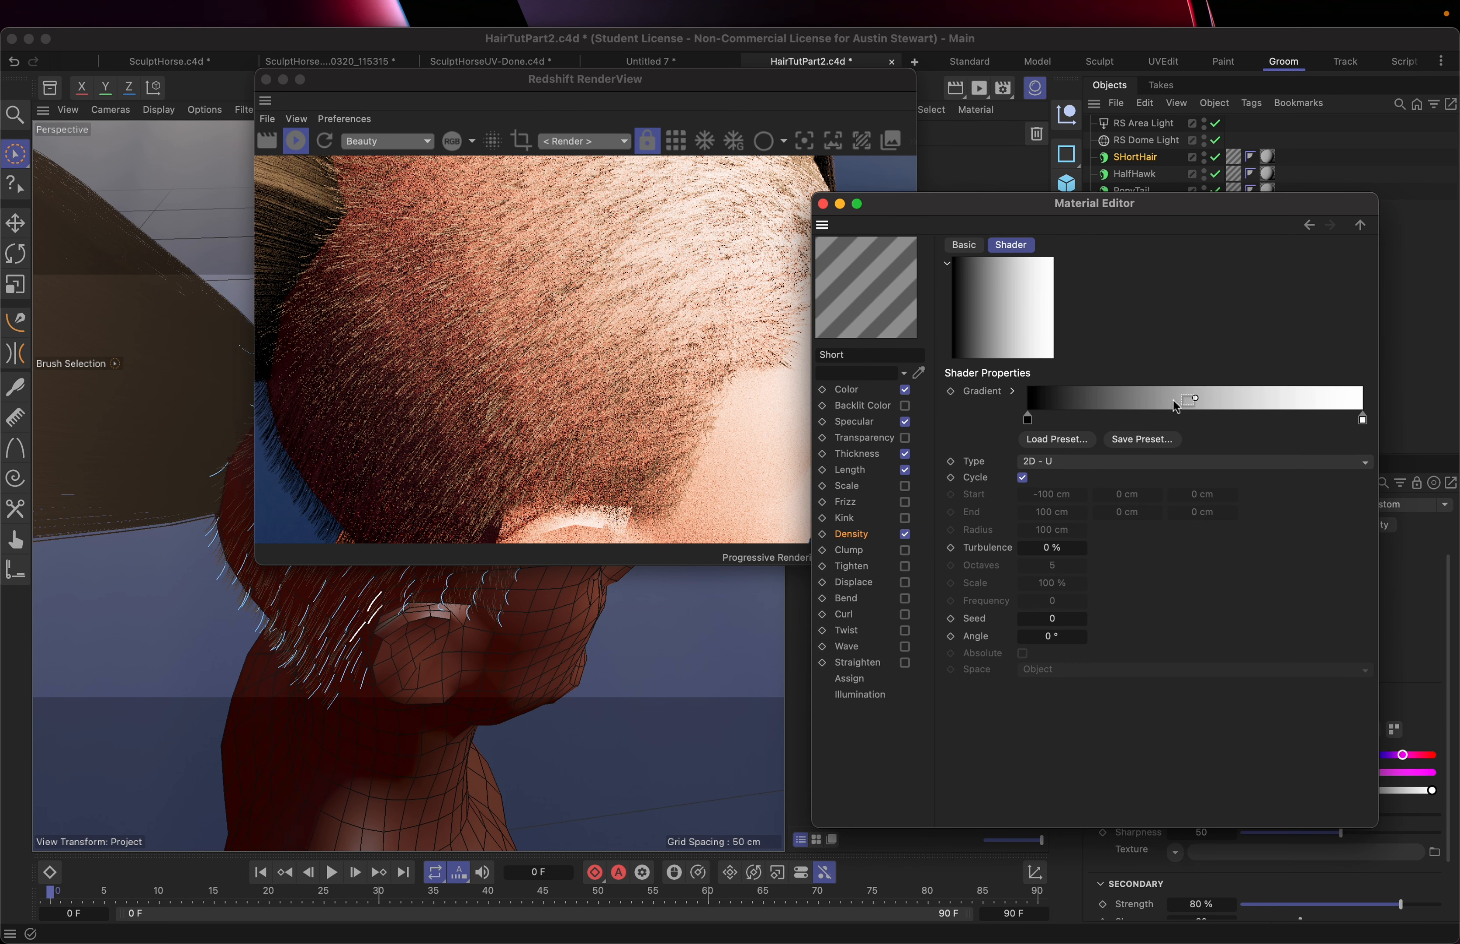
drag(1362, 420, 1119, 419)
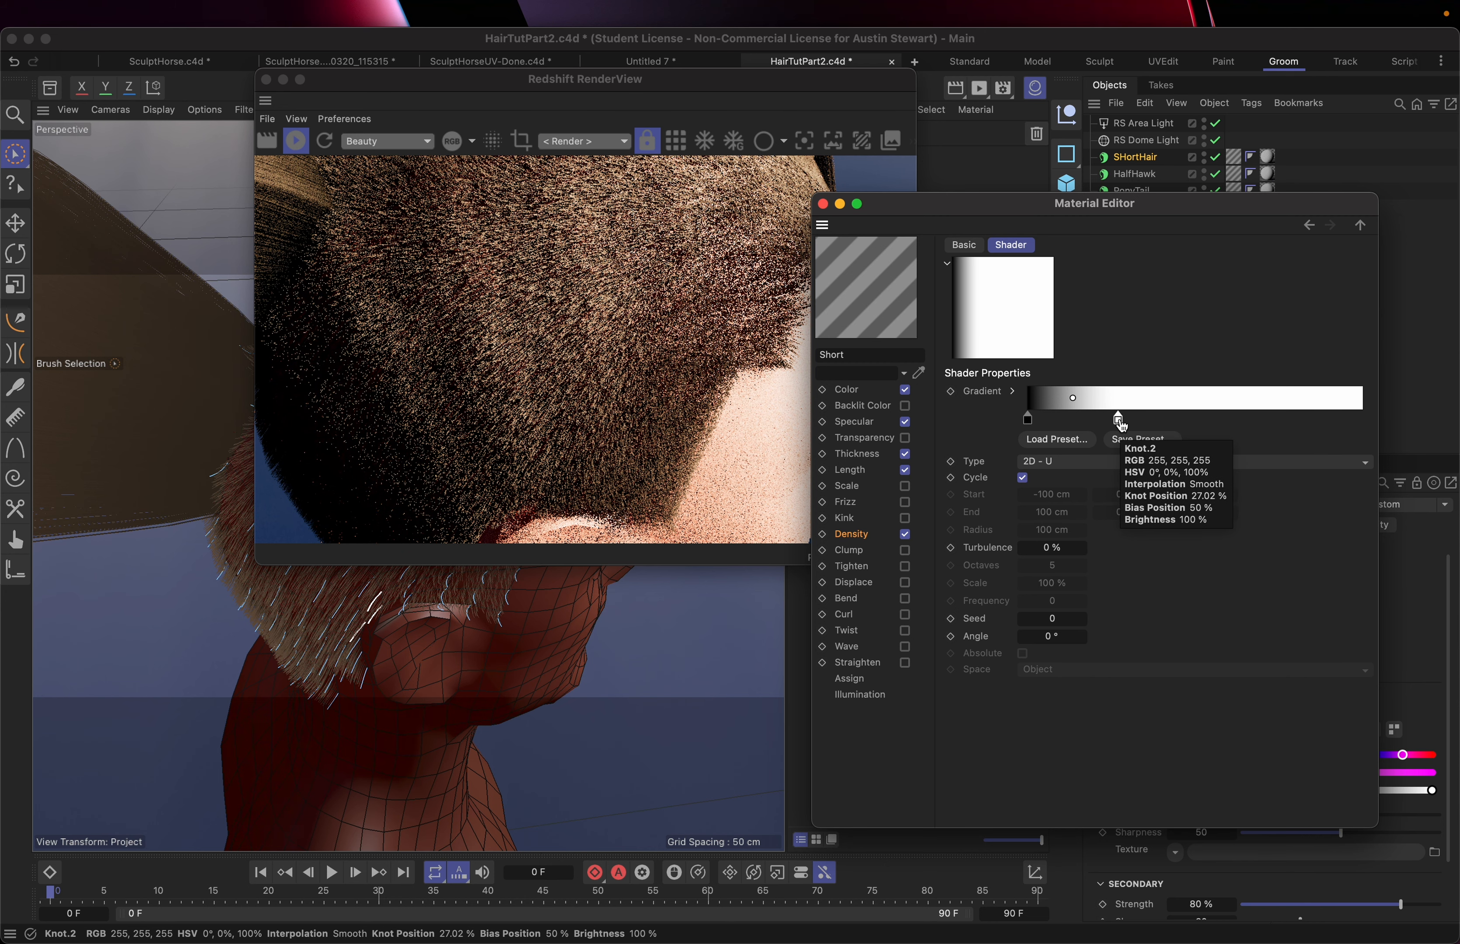
drag(1120, 419, 1223, 421)
drag(1028, 419, 1201, 422)
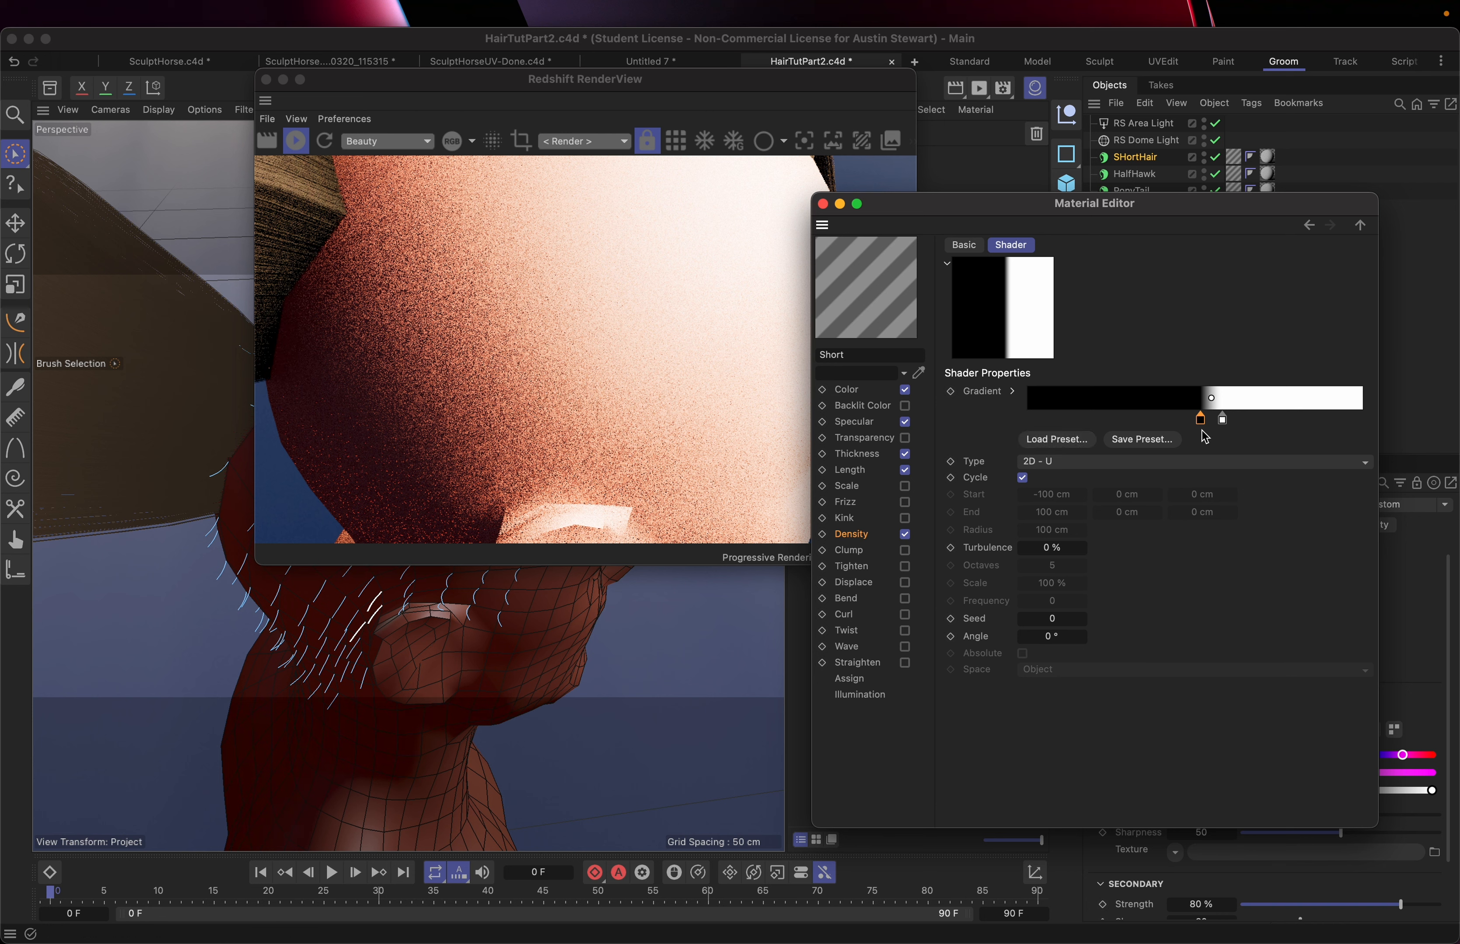
drag(1204, 428, 1122, 428)
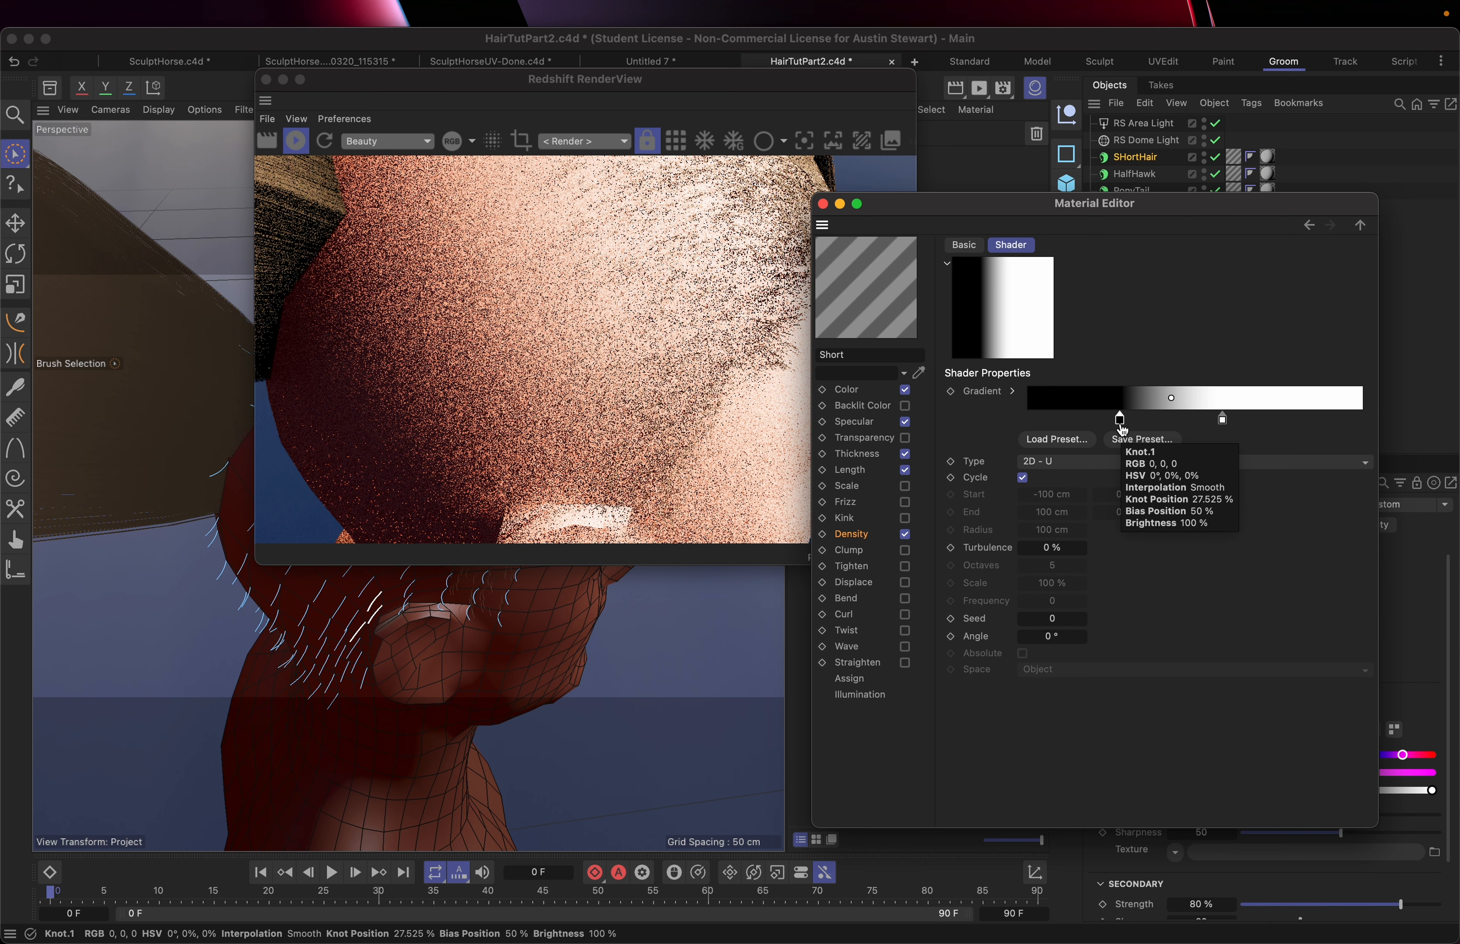
mouse_move(952, 209)
mouse_down()
mouse_move(1038, 221)
mouse_move(914, 249)
mouse_move(965, 204)
mouse_up()
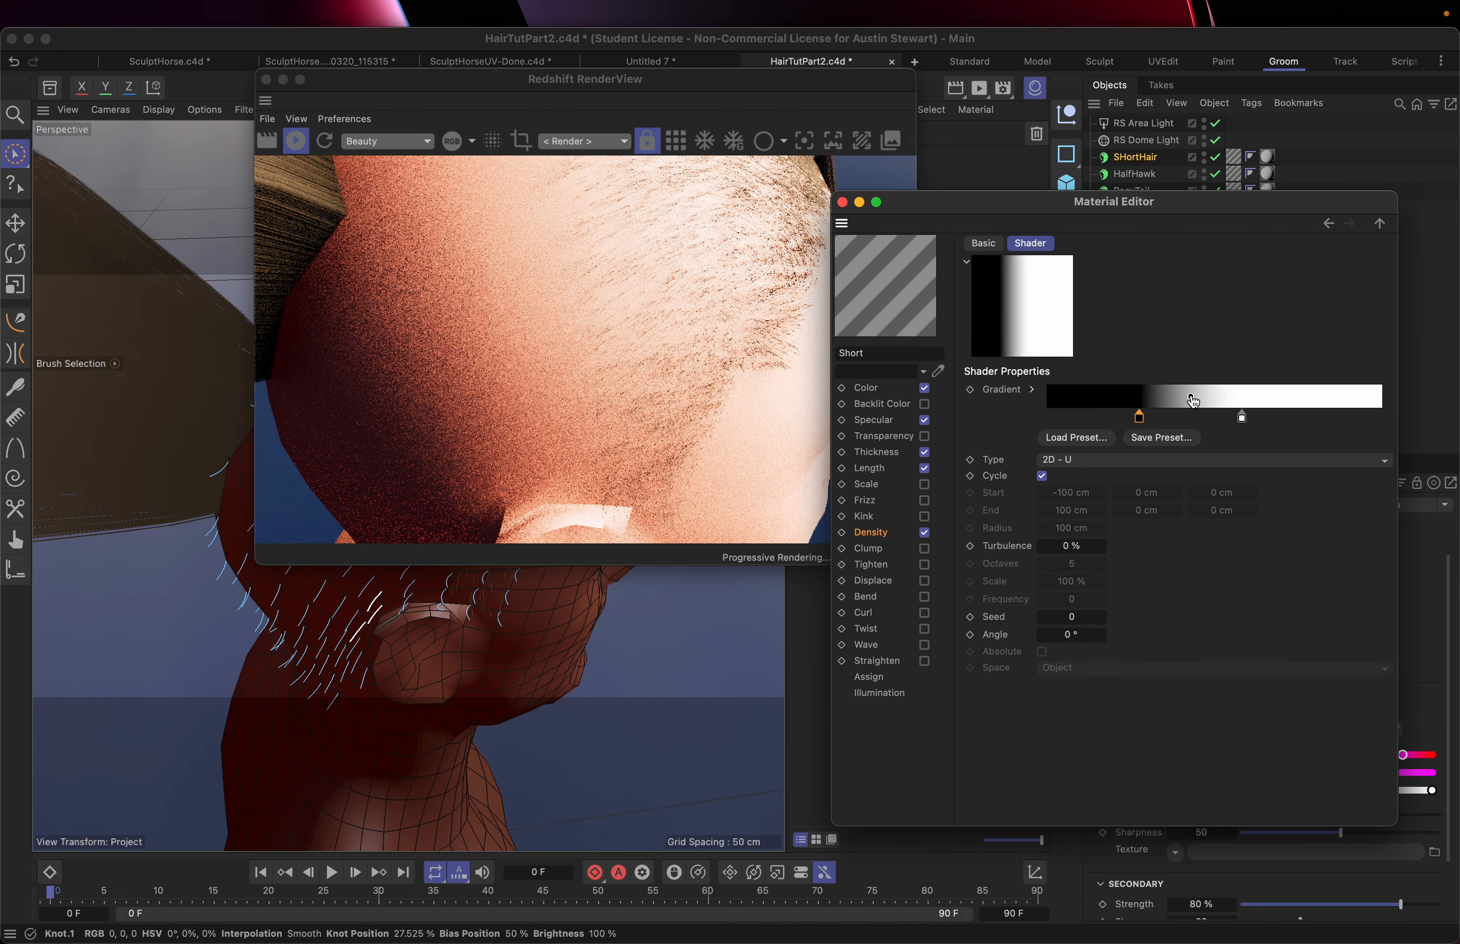
Shift the density gradient's bias up against its black knot, and replace the Gradient in the Short material's Density texture with a Noise shader.
drag(1190, 394, 1141, 396)
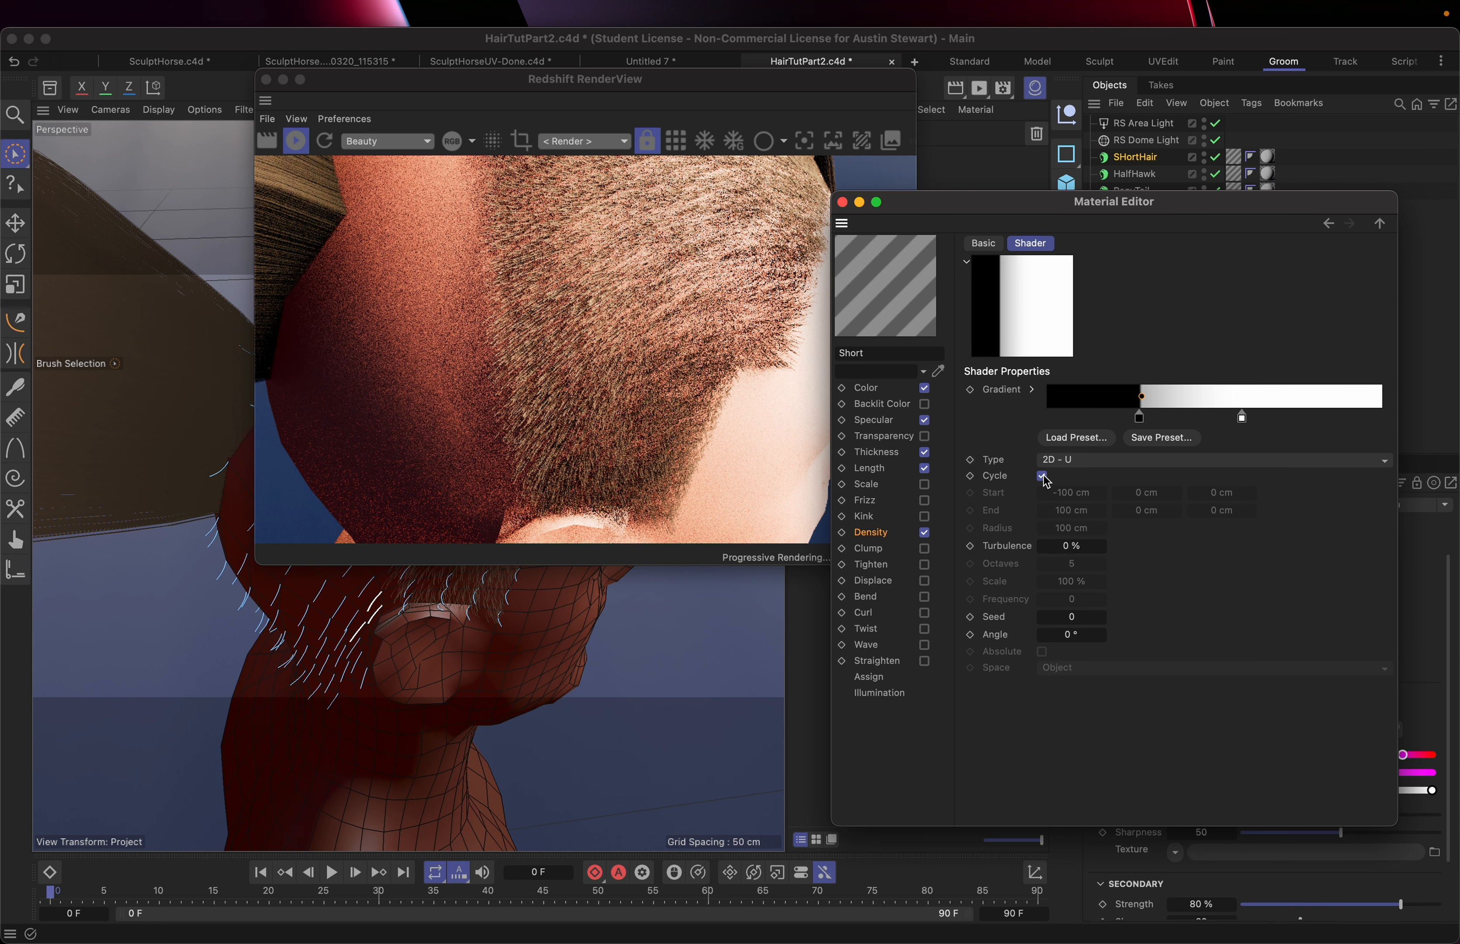
click(1383, 224)
click(1029, 294)
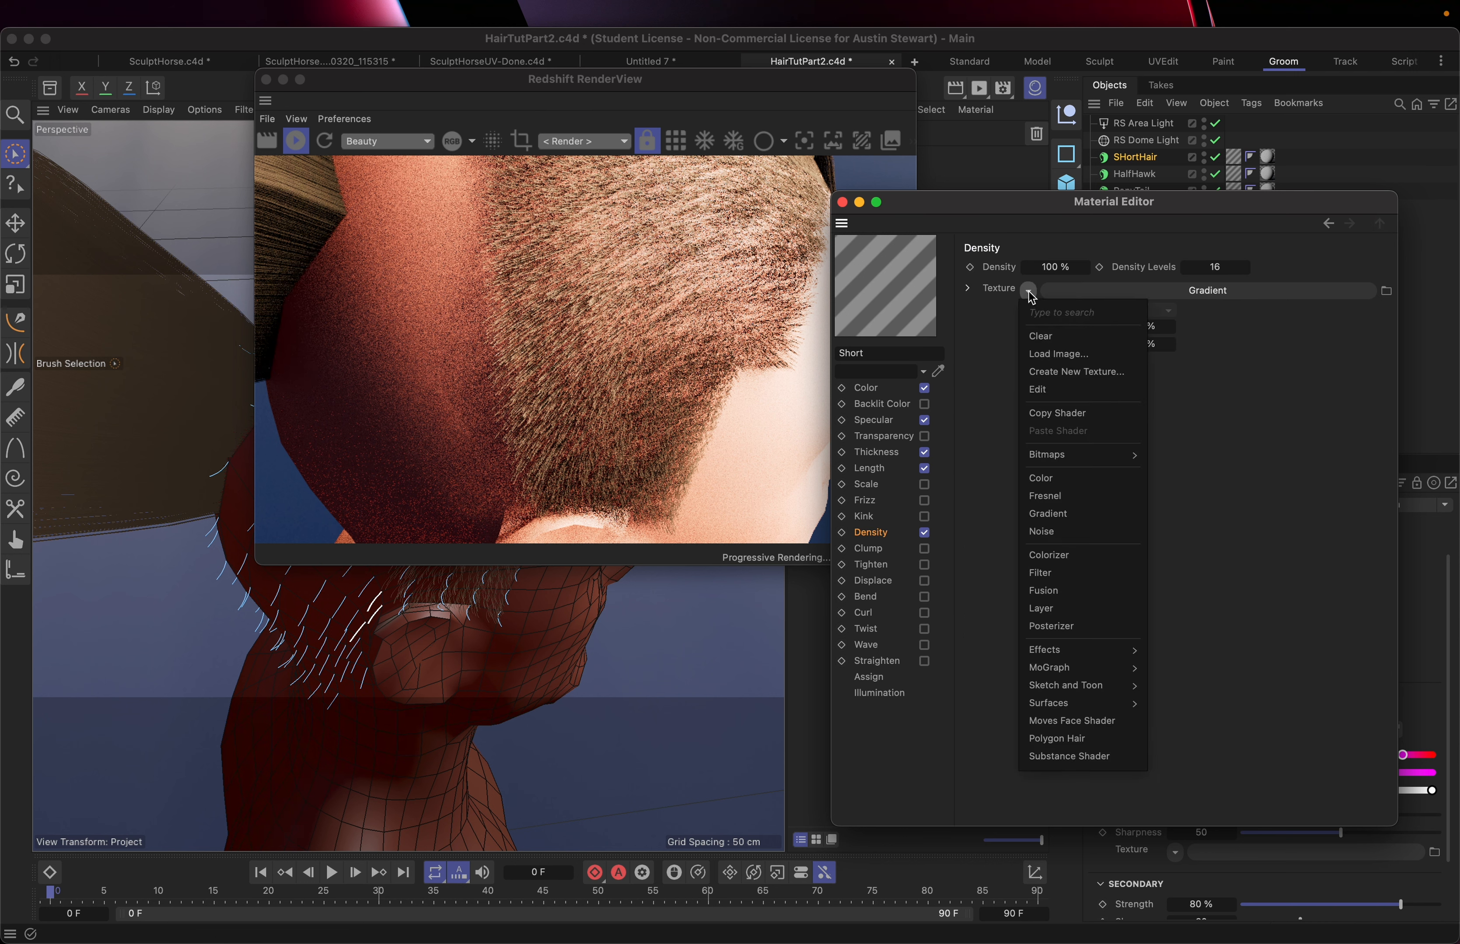
click(1046, 535)
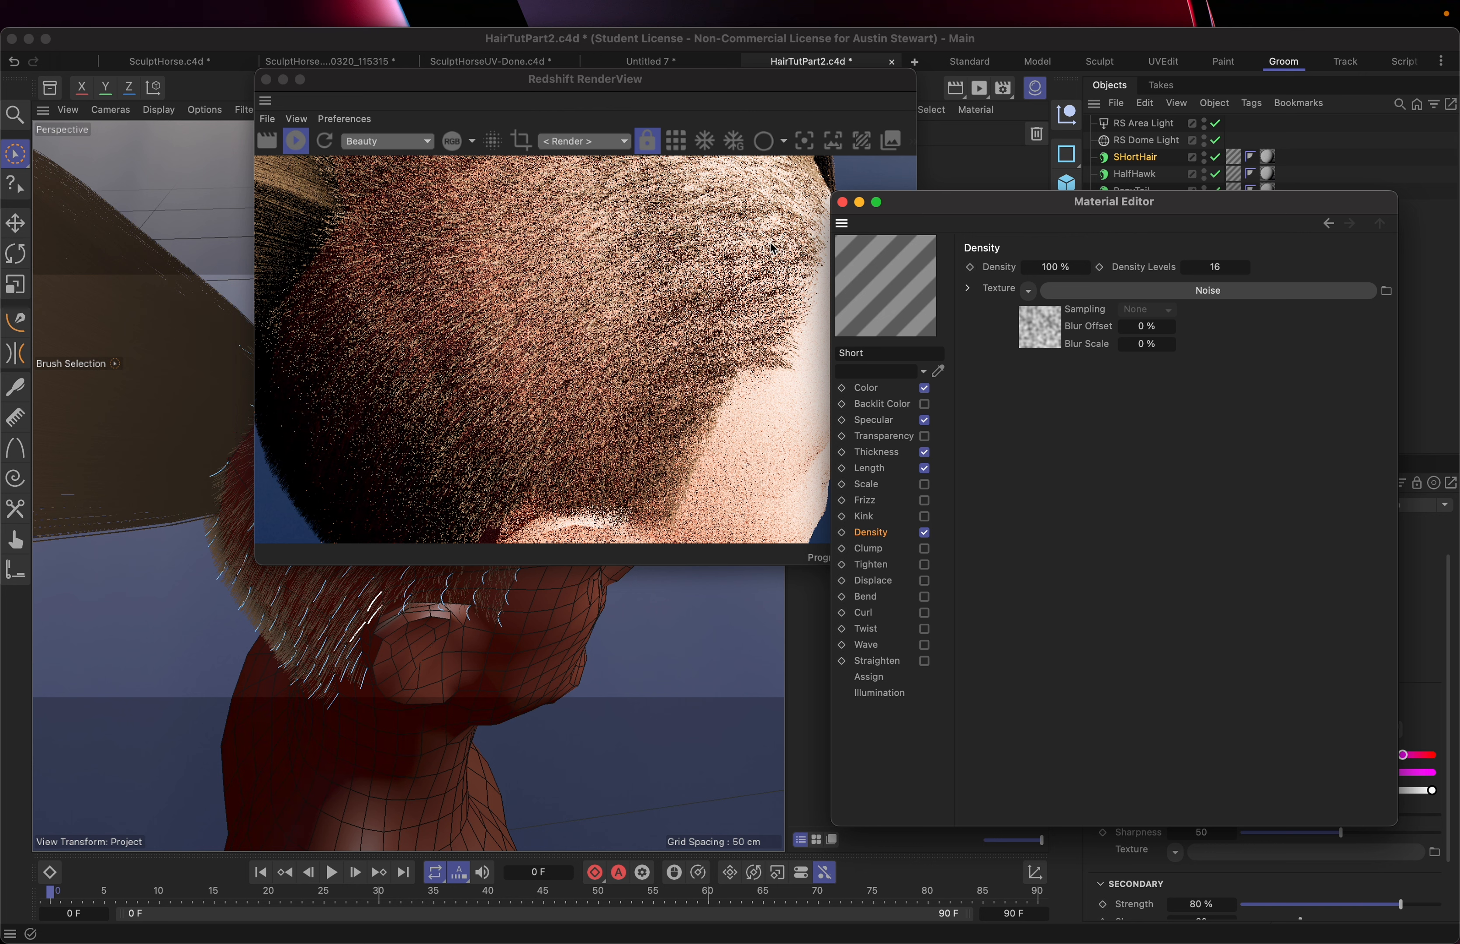
Open the Density texture's Noise shader and set its Contrast to 100 %.
click(1184, 293)
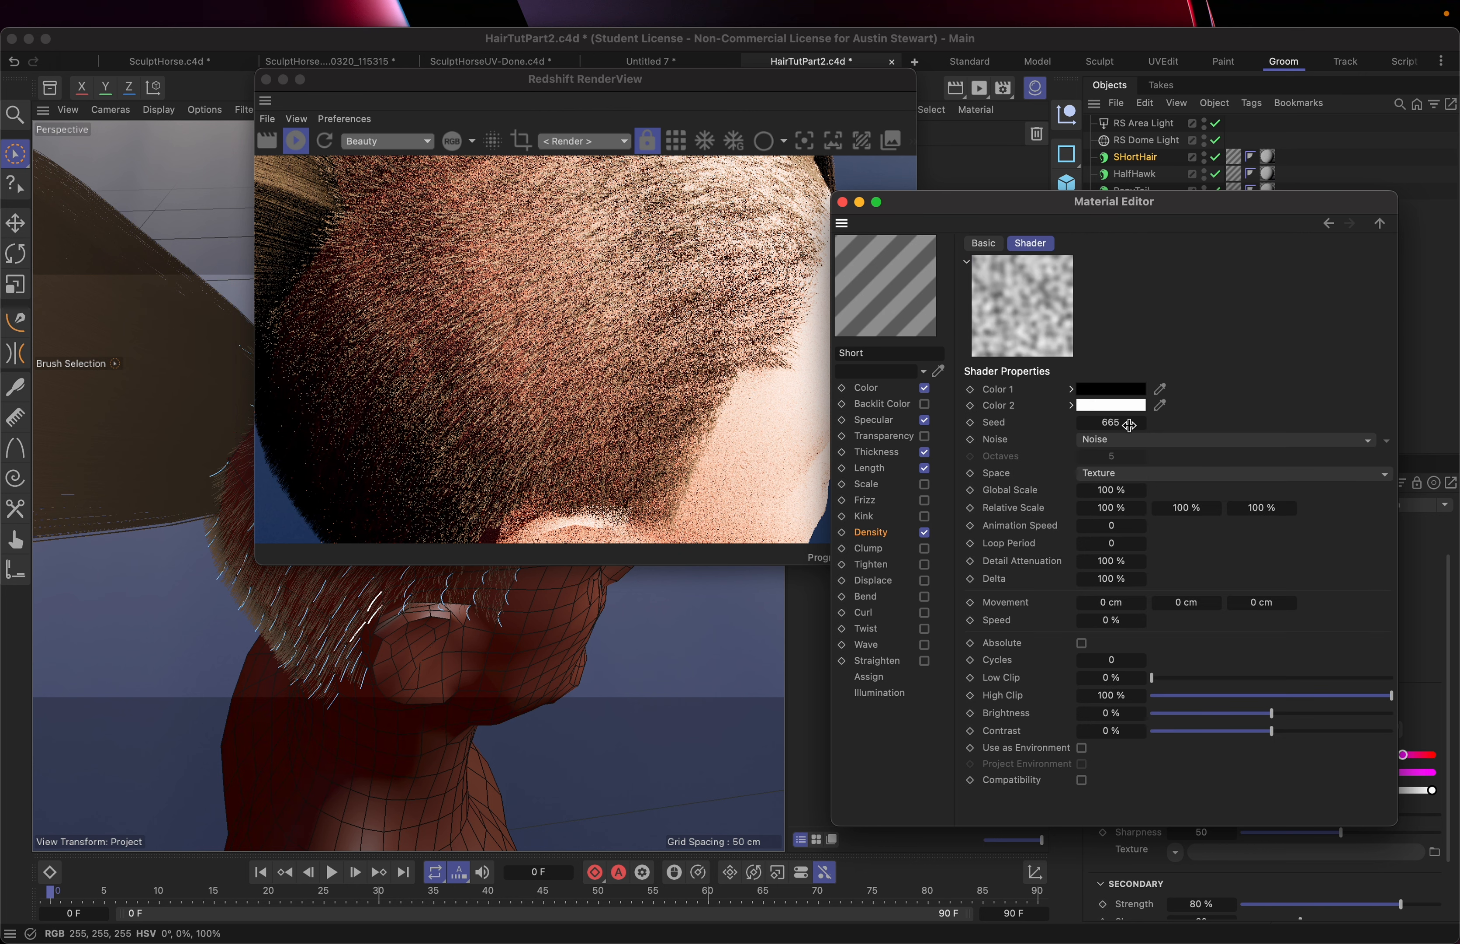
drag(1272, 731, 1453, 740)
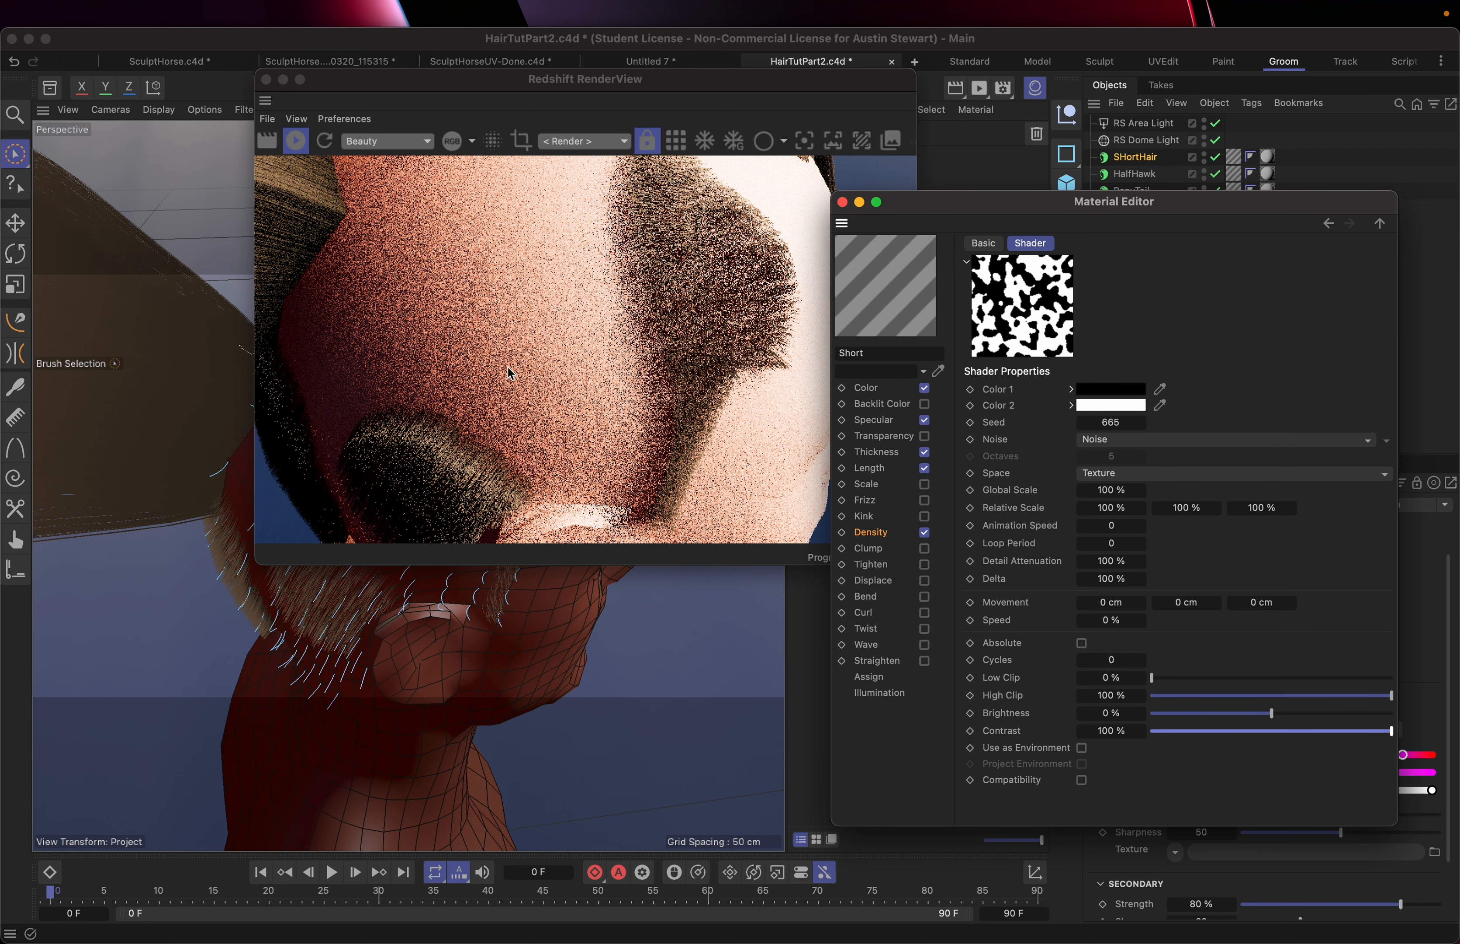
click(175, 666)
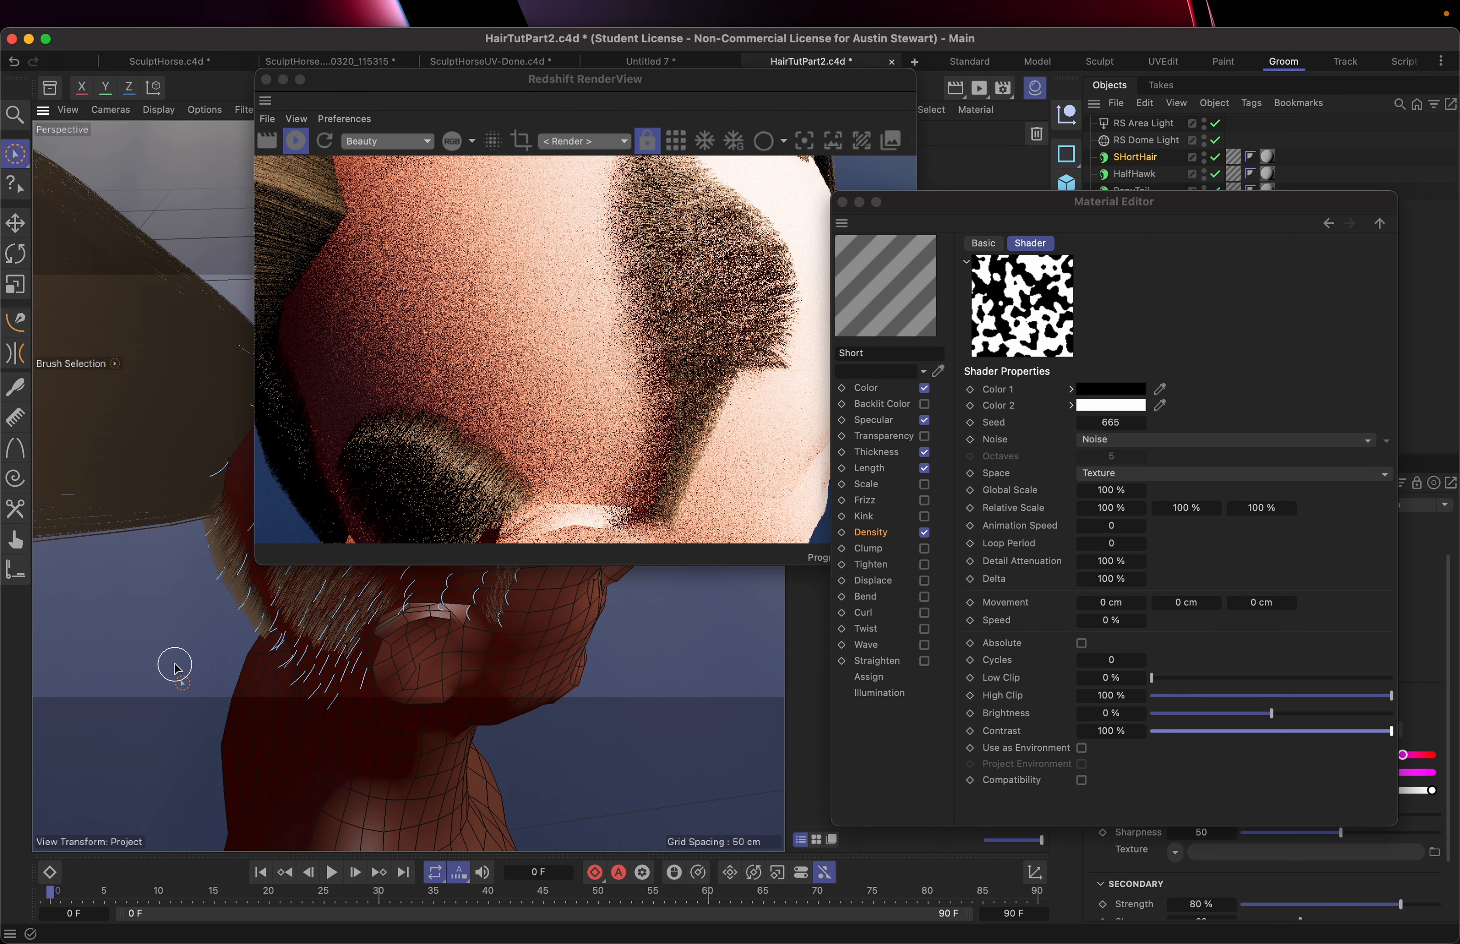
scroll(211, 616, down, 5)
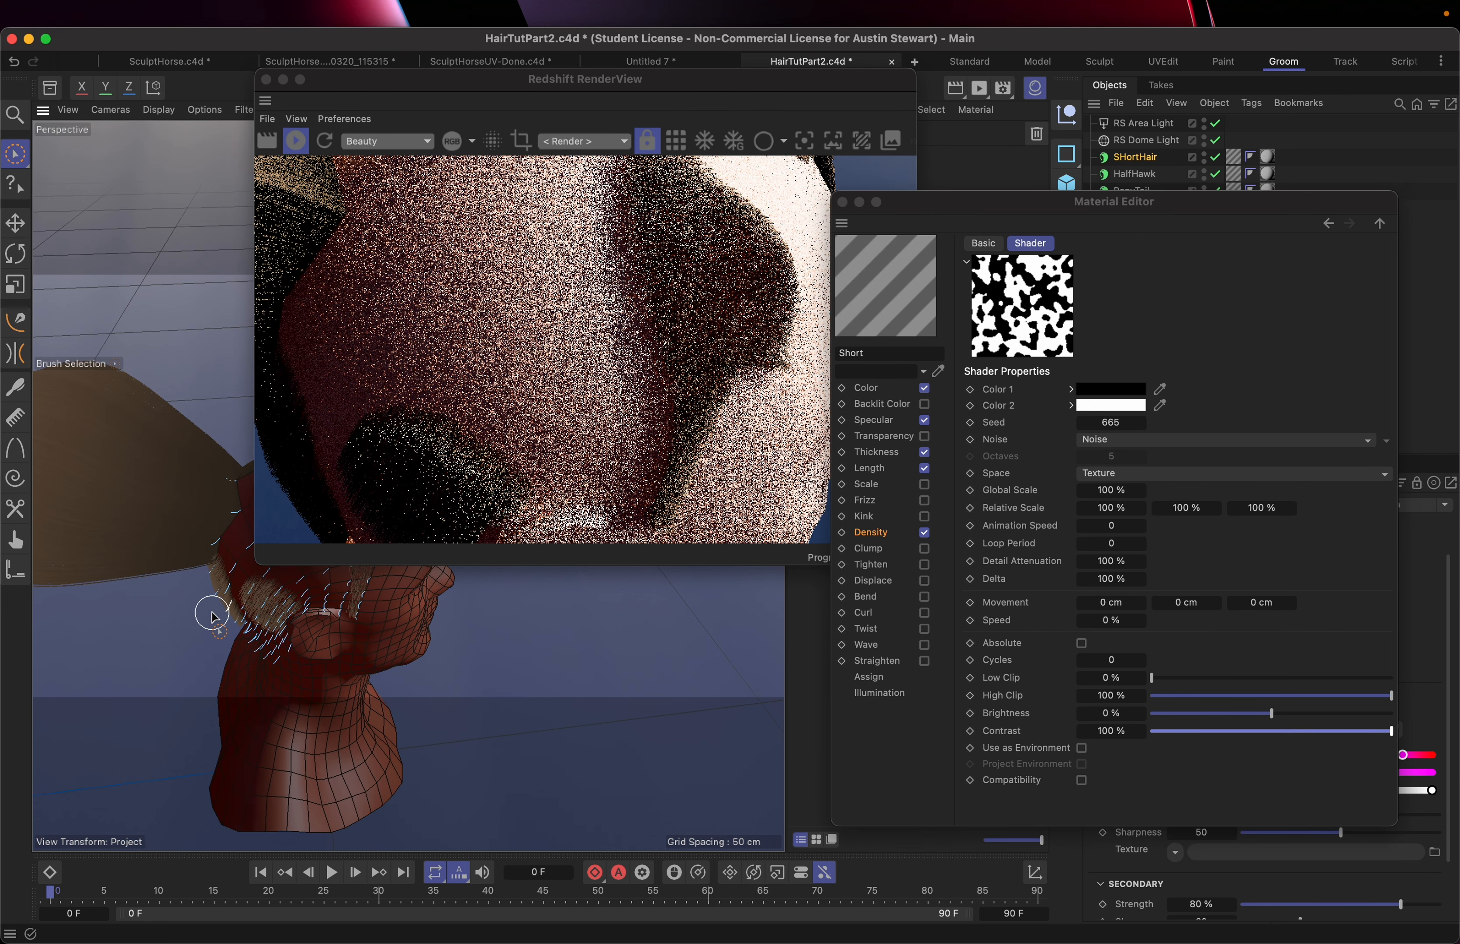
scroll(212, 616, down, 3)
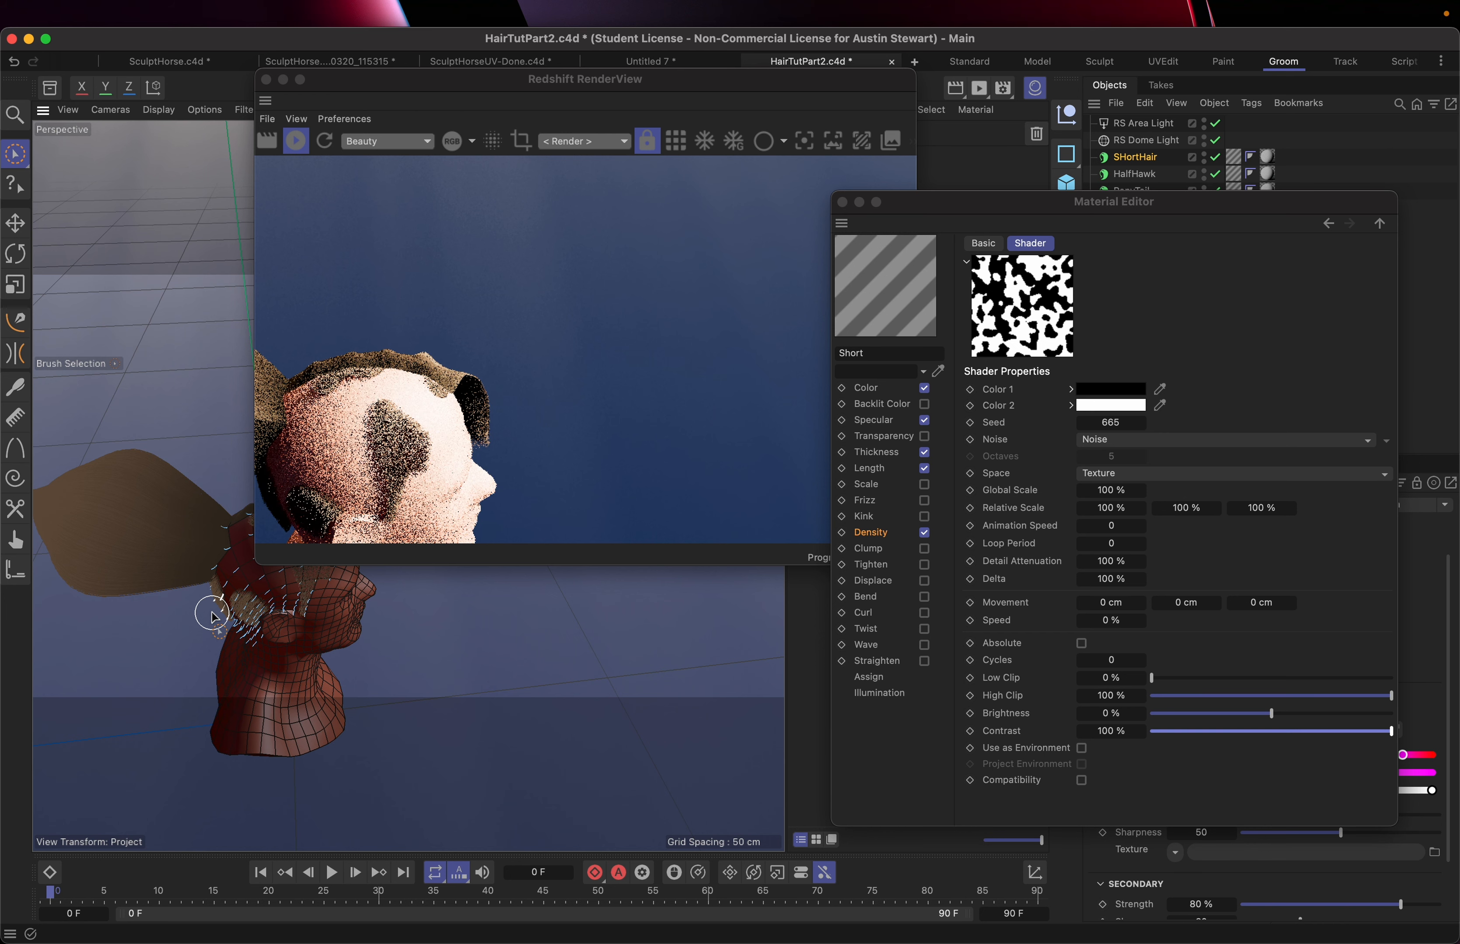
scroll(212, 616, up, 5)
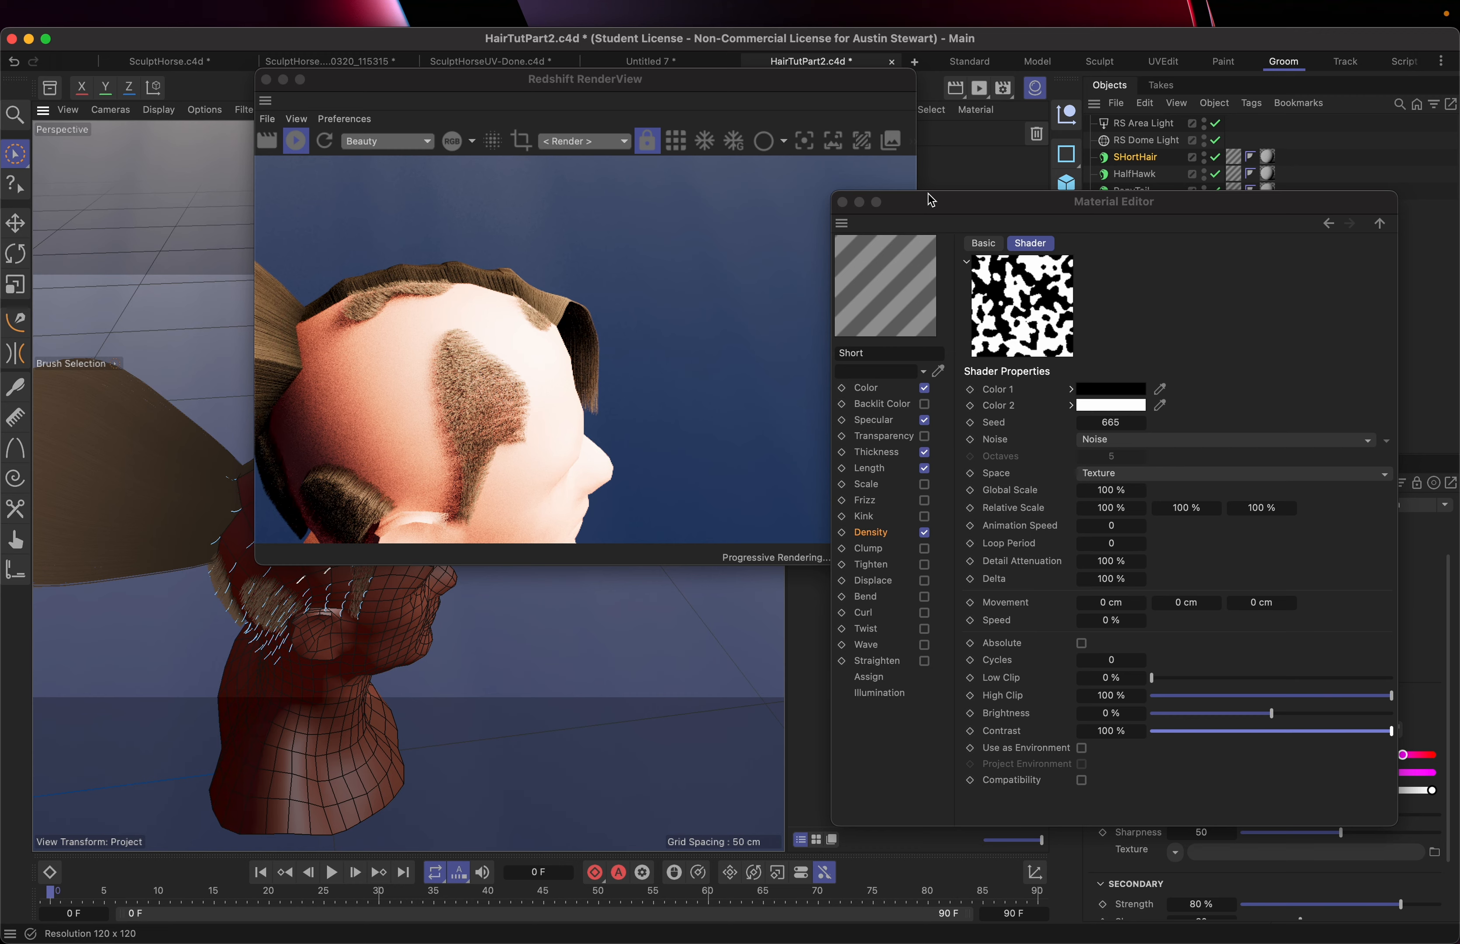
Enable the Frizz channel on the Short material and move the Material Editor and RenderView windows clear of the viewport.
drag(932, 199, 849, 215)
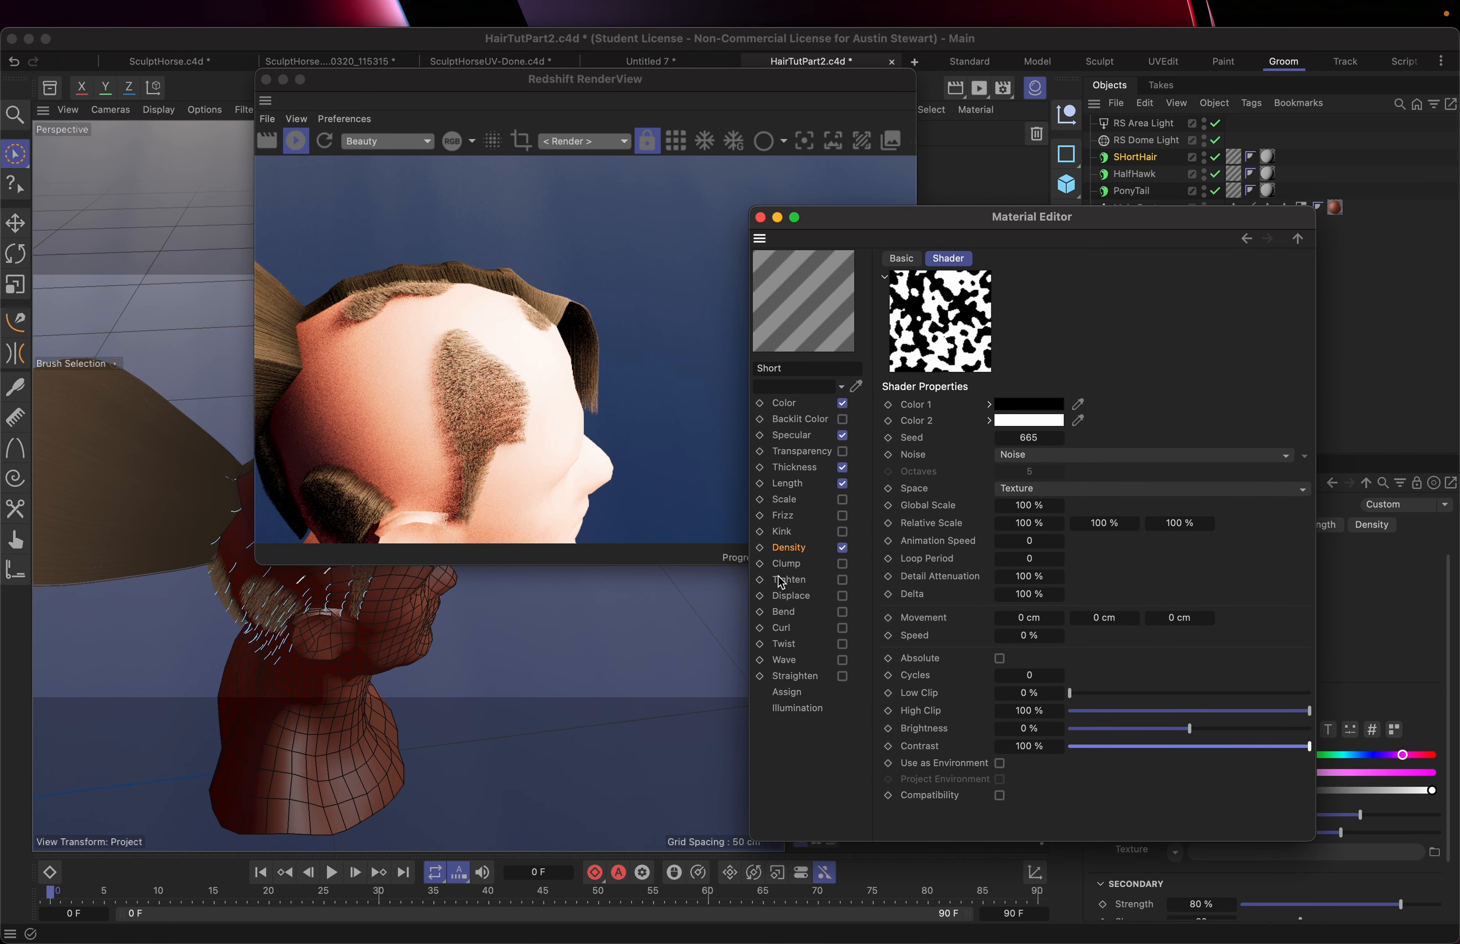
click(842, 516)
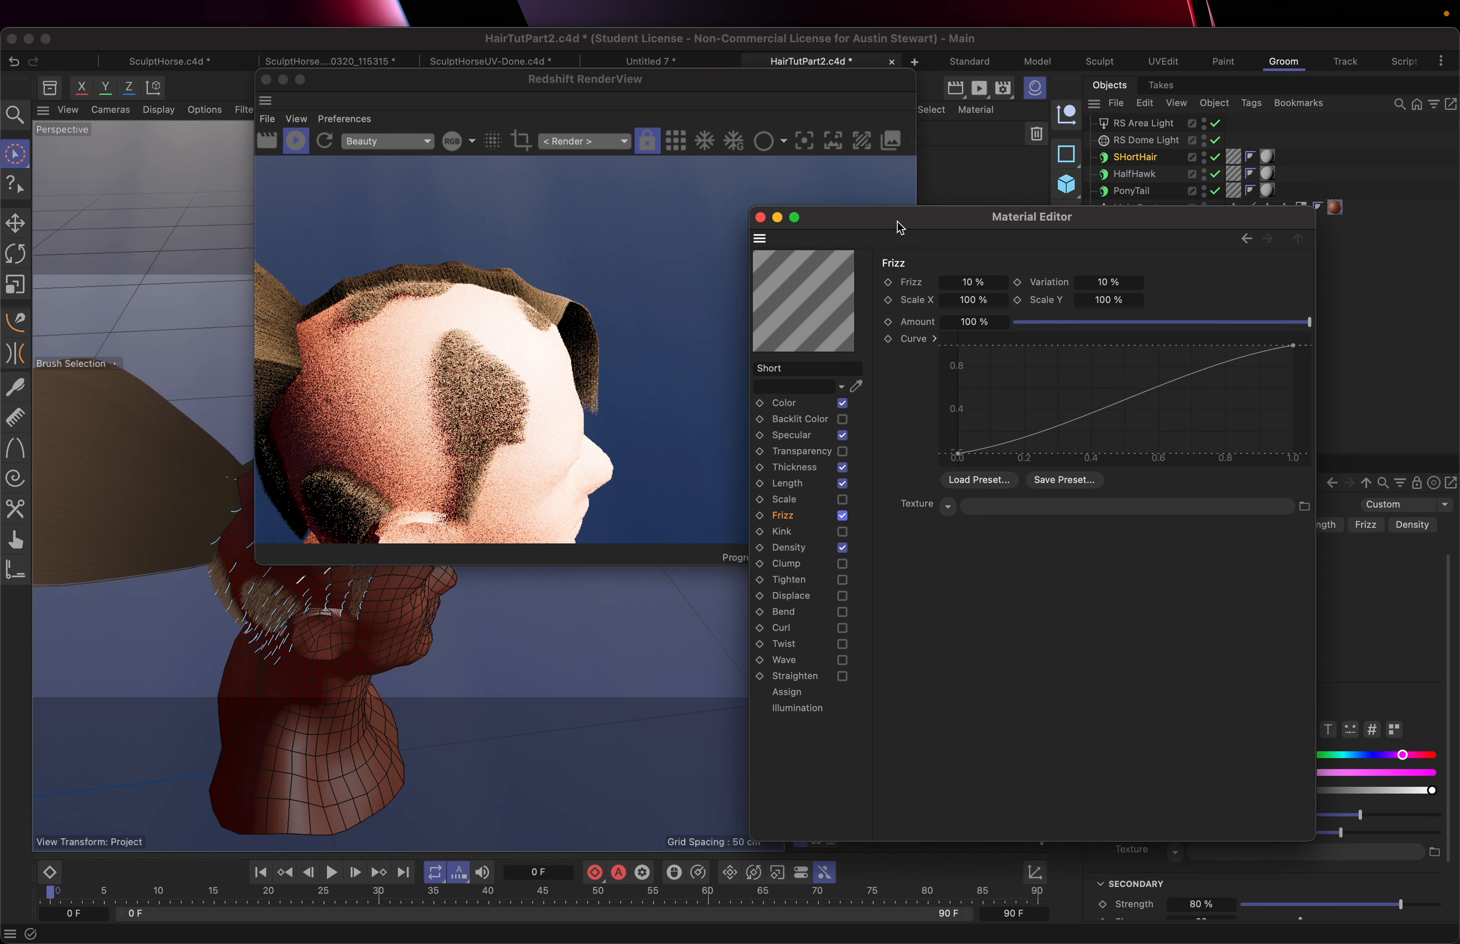
drag(900, 228, 1057, 286)
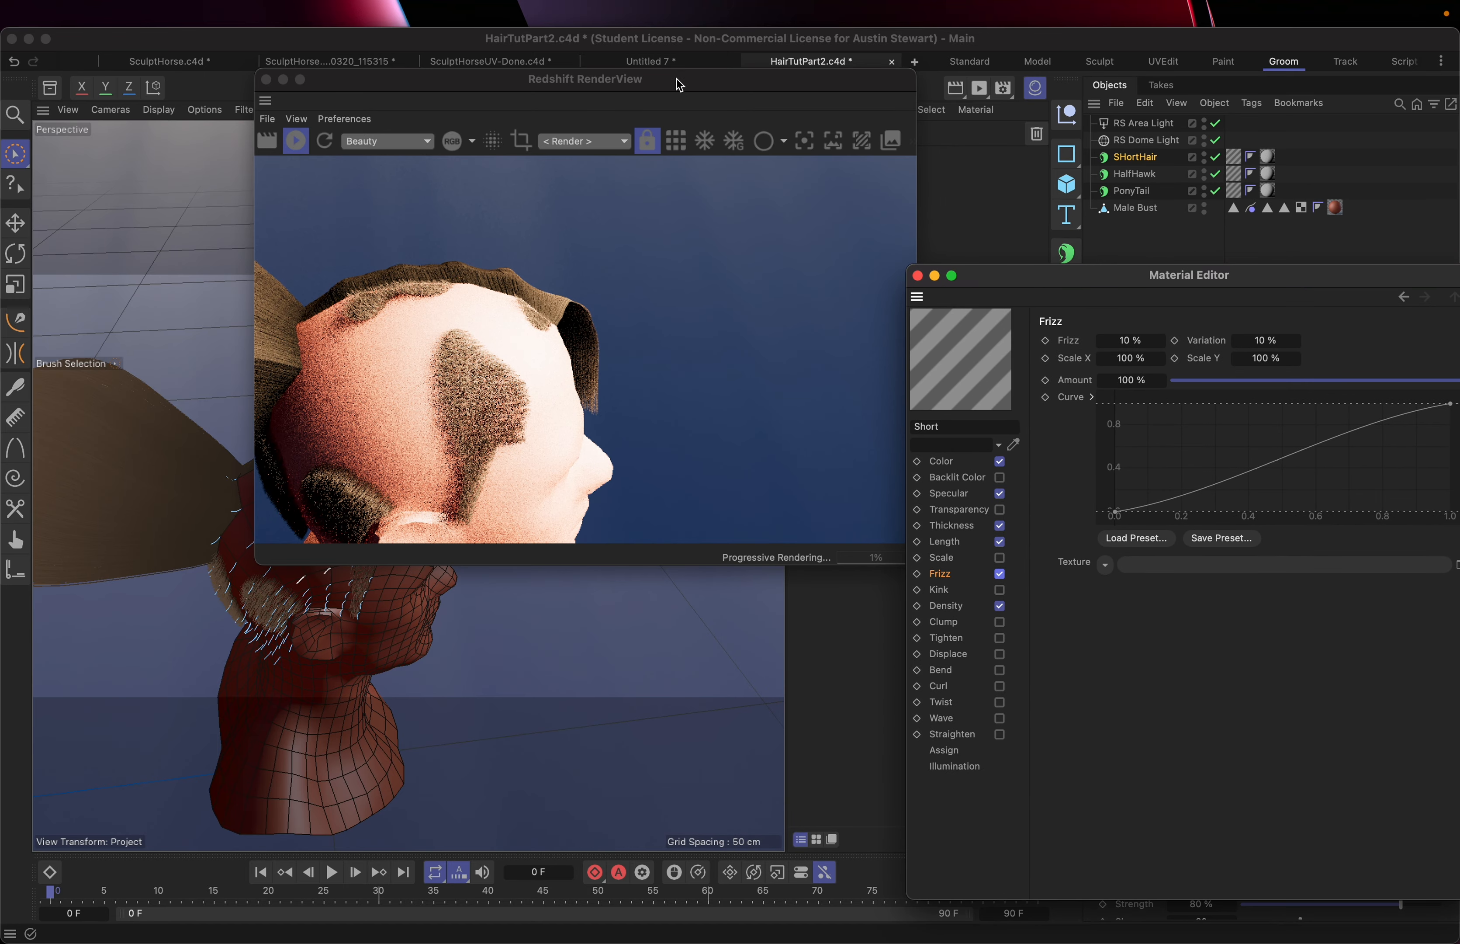
drag(679, 85, 576, 436)
drag(1046, 279, 1032, 428)
drag(634, 436, 1173, 303)
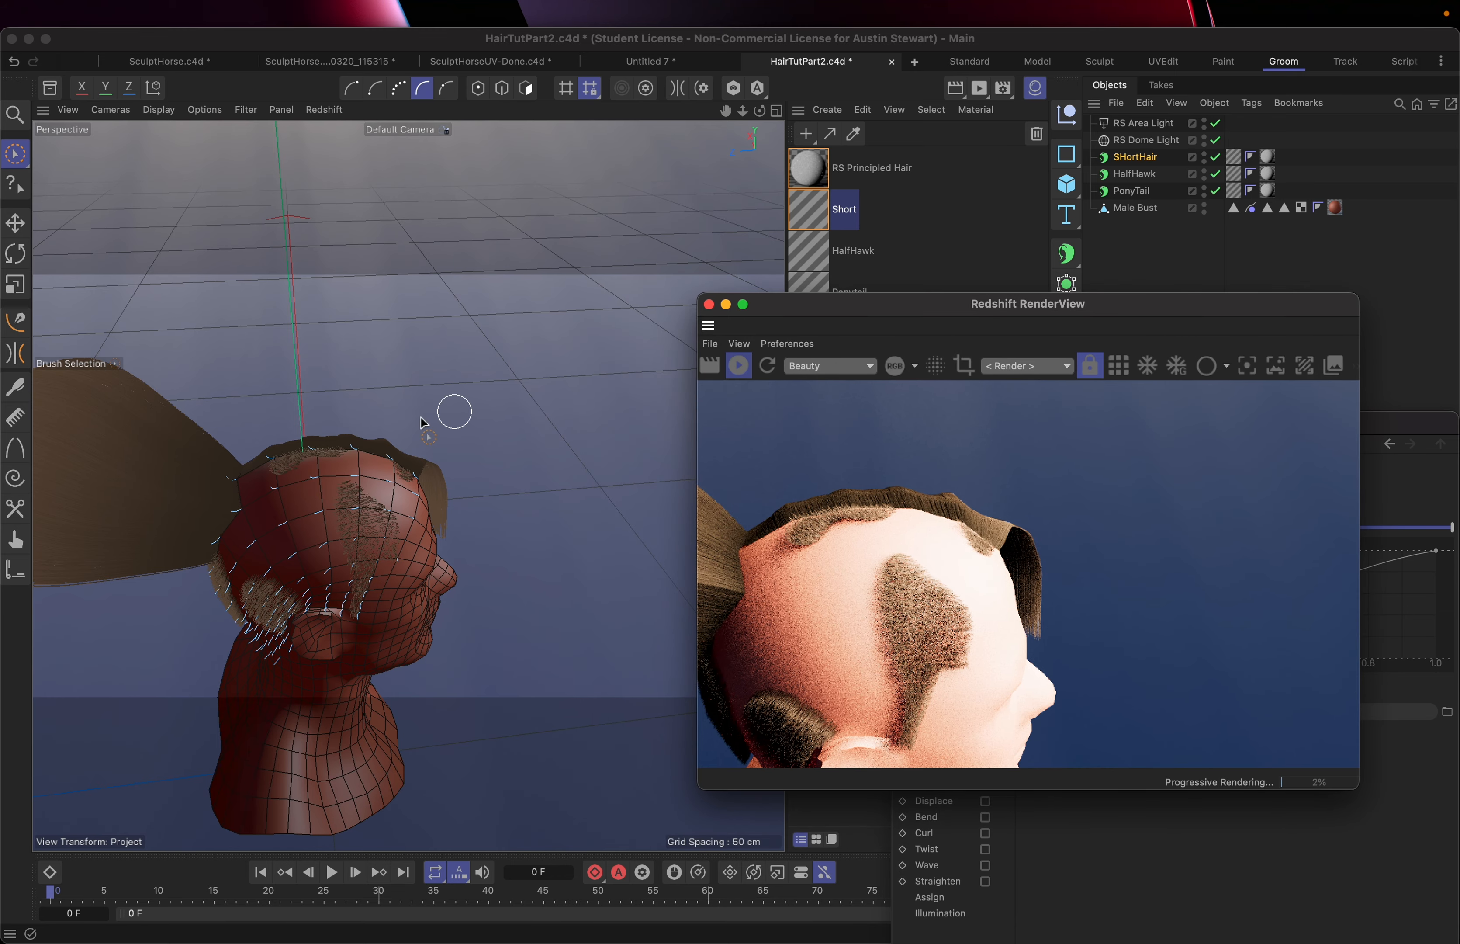
Examine the HalfHawk and PonyTail hair from the front of the bust, both close up and as a whole.
drag(362, 460, 261, 479)
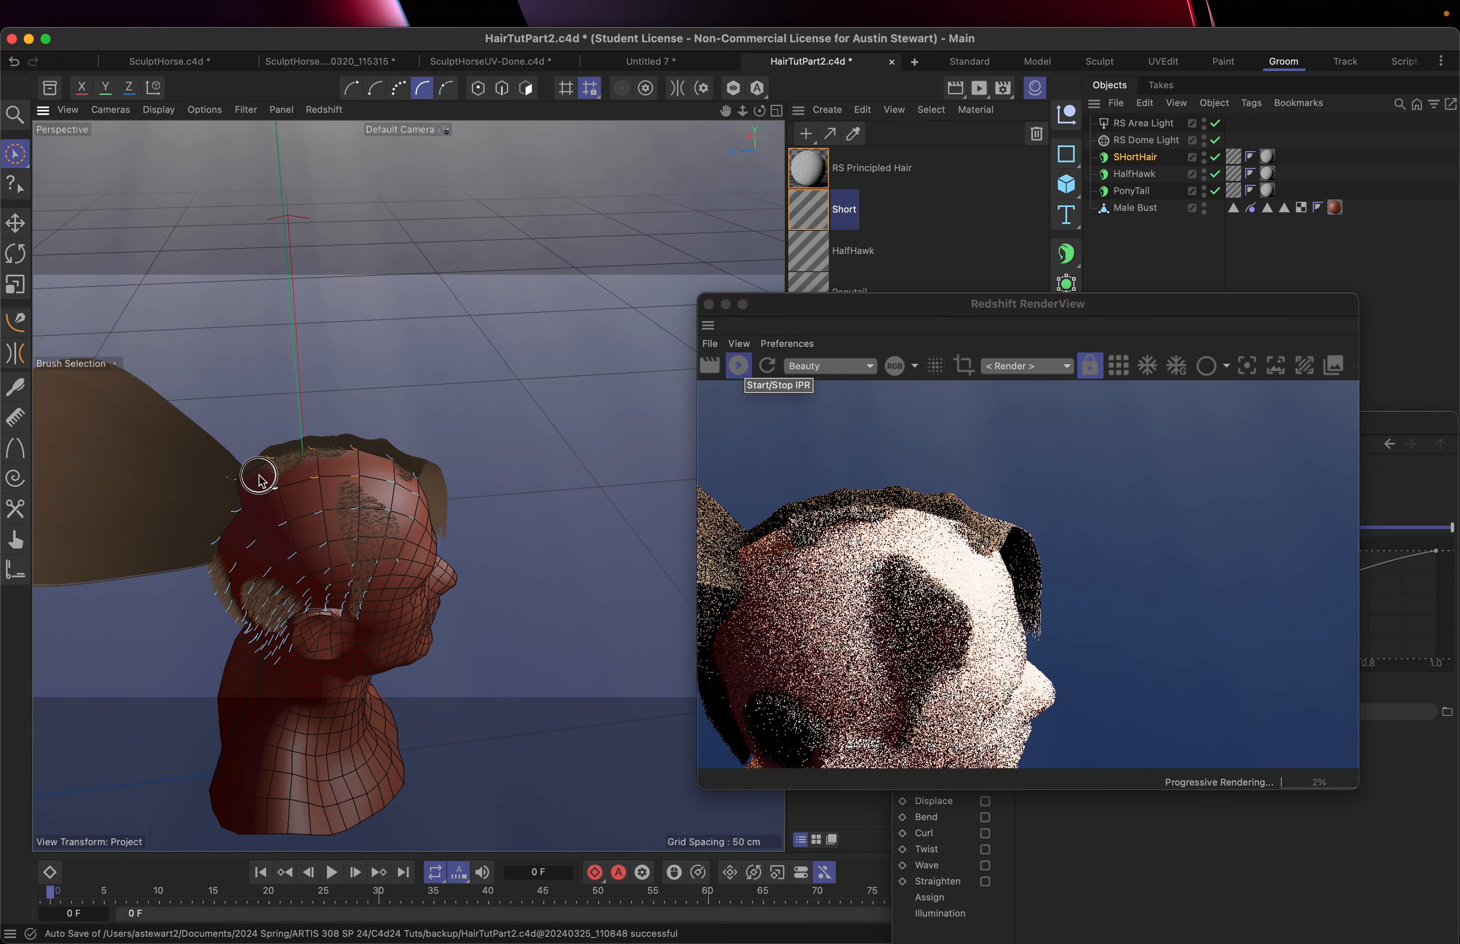
alt+drag(552, 413, 187, 398)
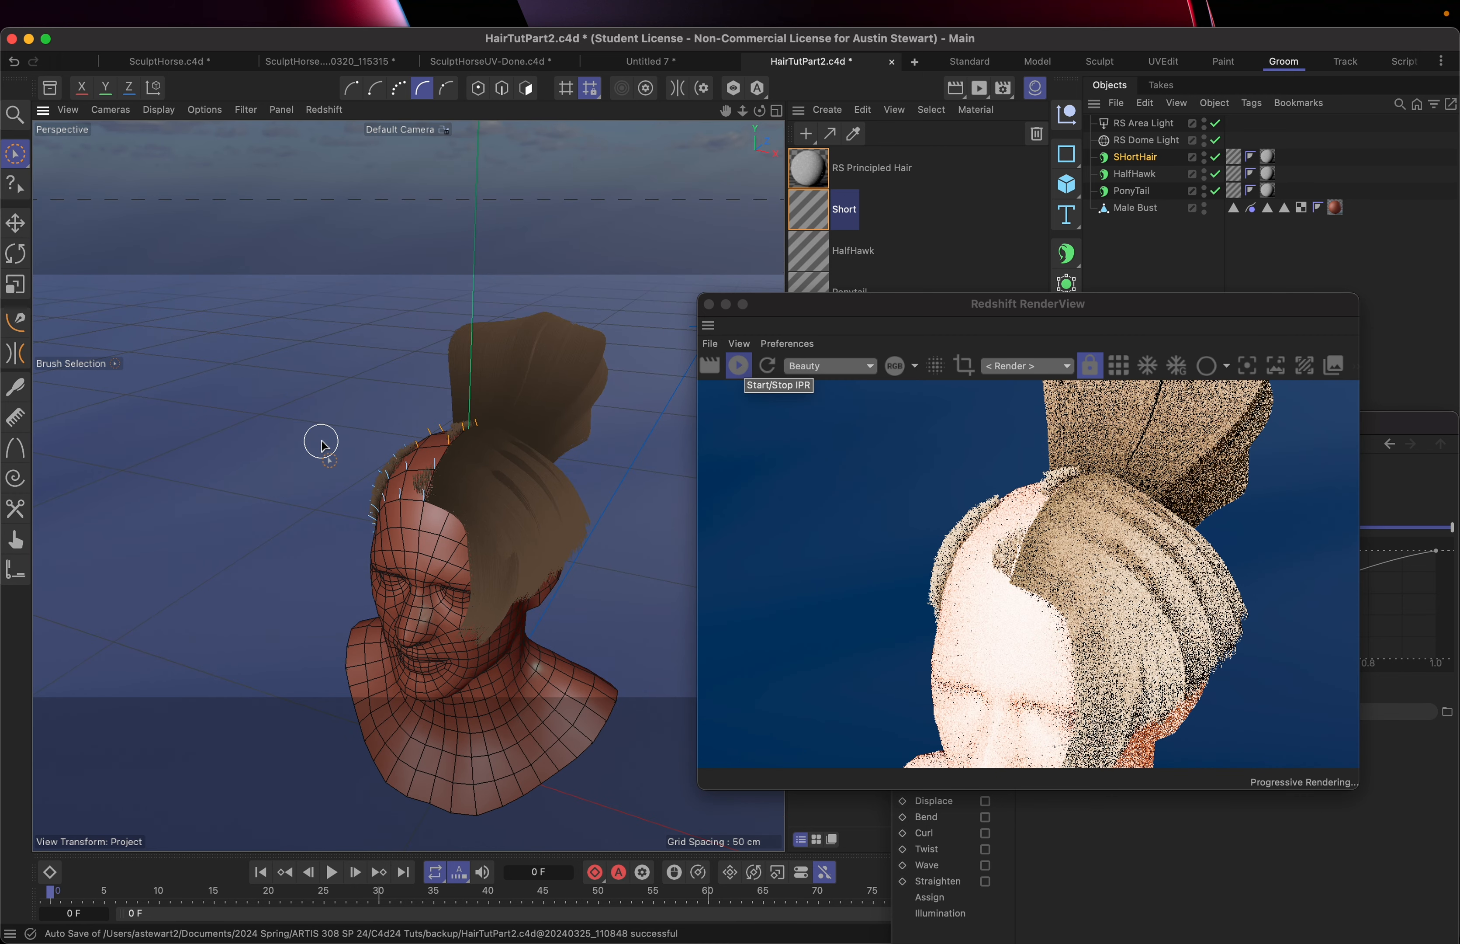
scroll(320, 442, right, 5)
scroll(321, 441, down, 3)
scroll(321, 442, right, 1)
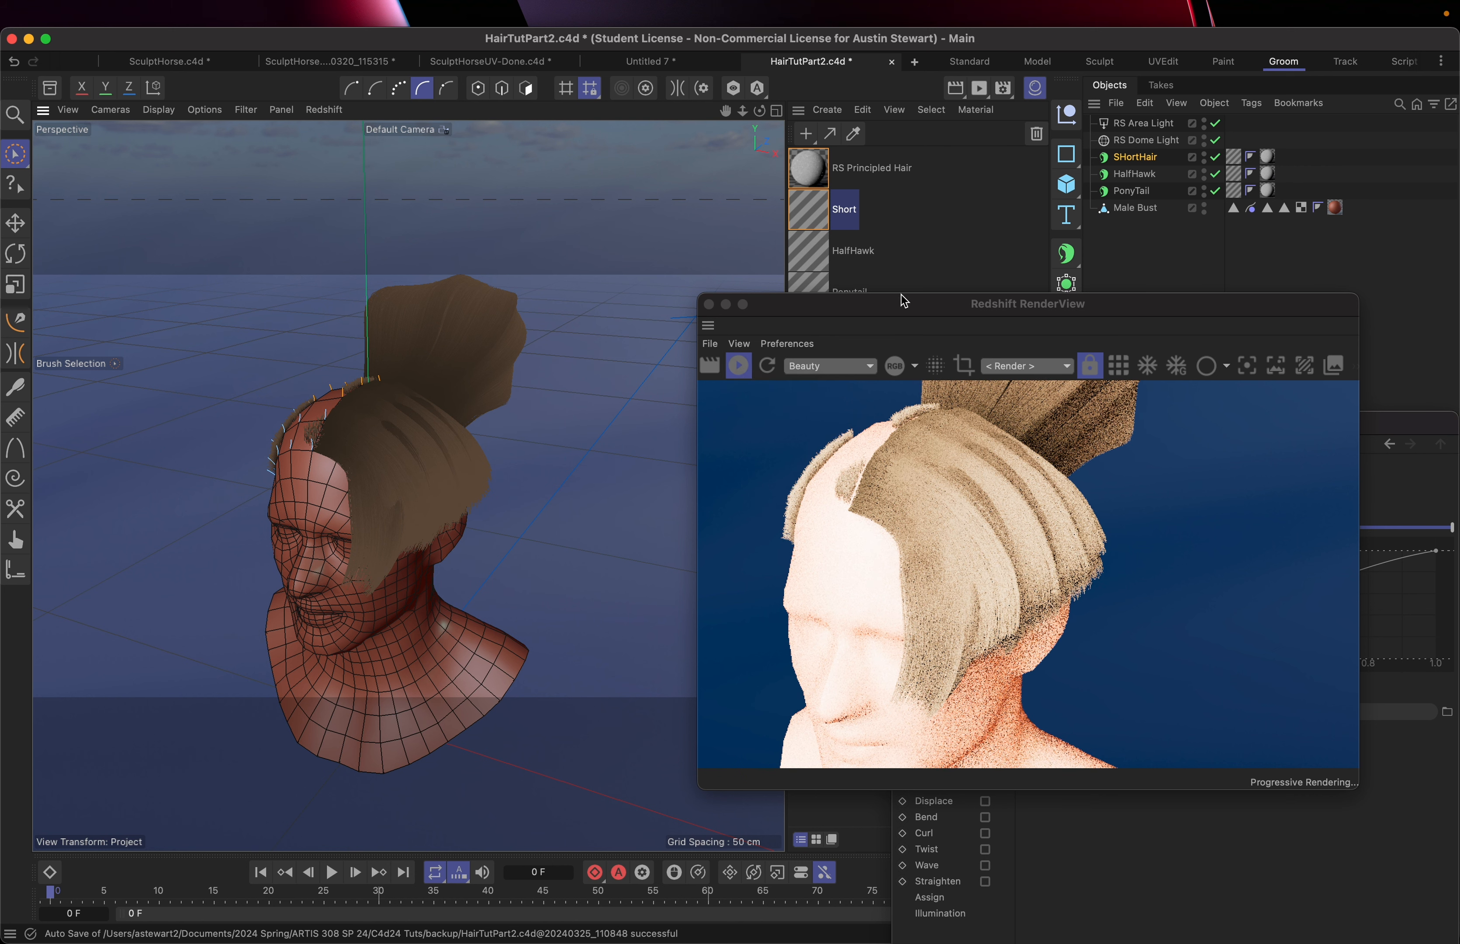
scroll(412, 441, up, 4)
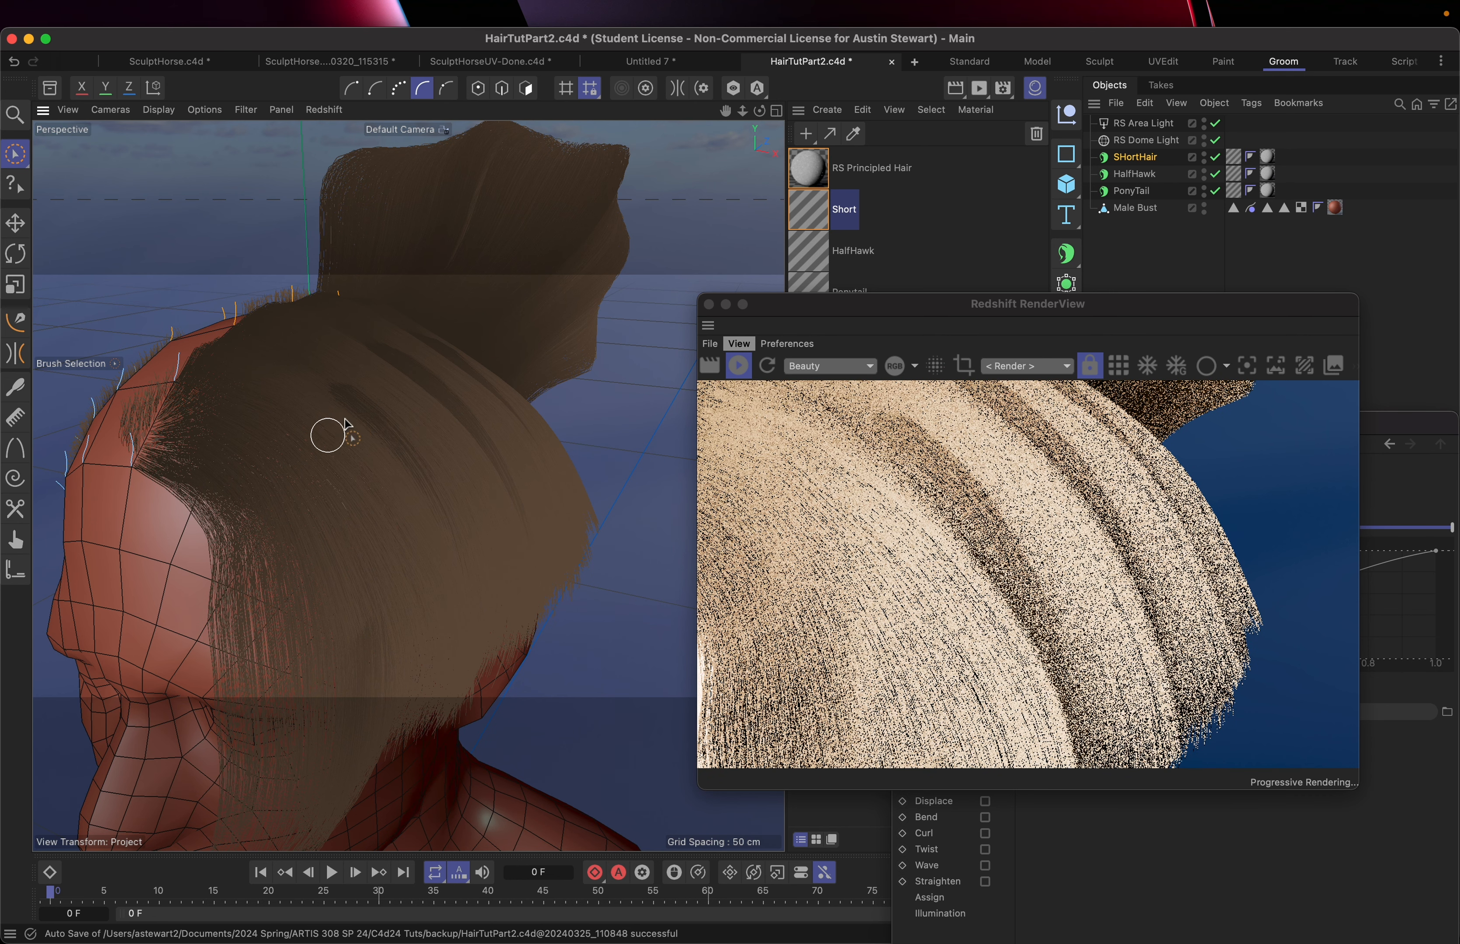
scroll(454, 537, down, 2)
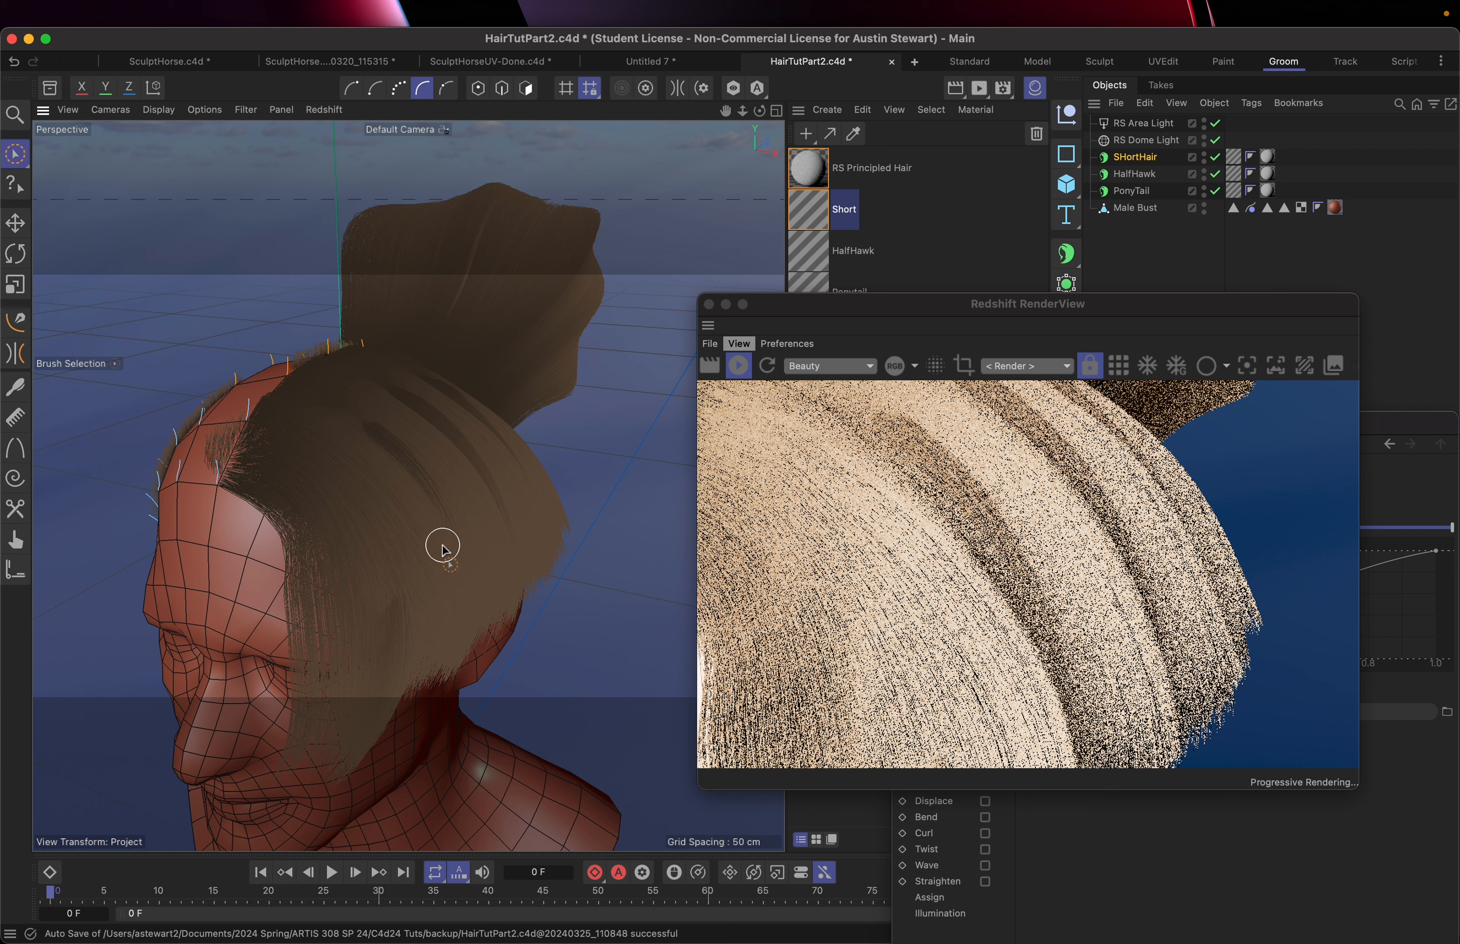
scroll(437, 546, down, 3)
scroll(438, 549, down, 5)
alt+middle_drag(438, 549, 494, 552)
scroll(438, 549, up, 8)
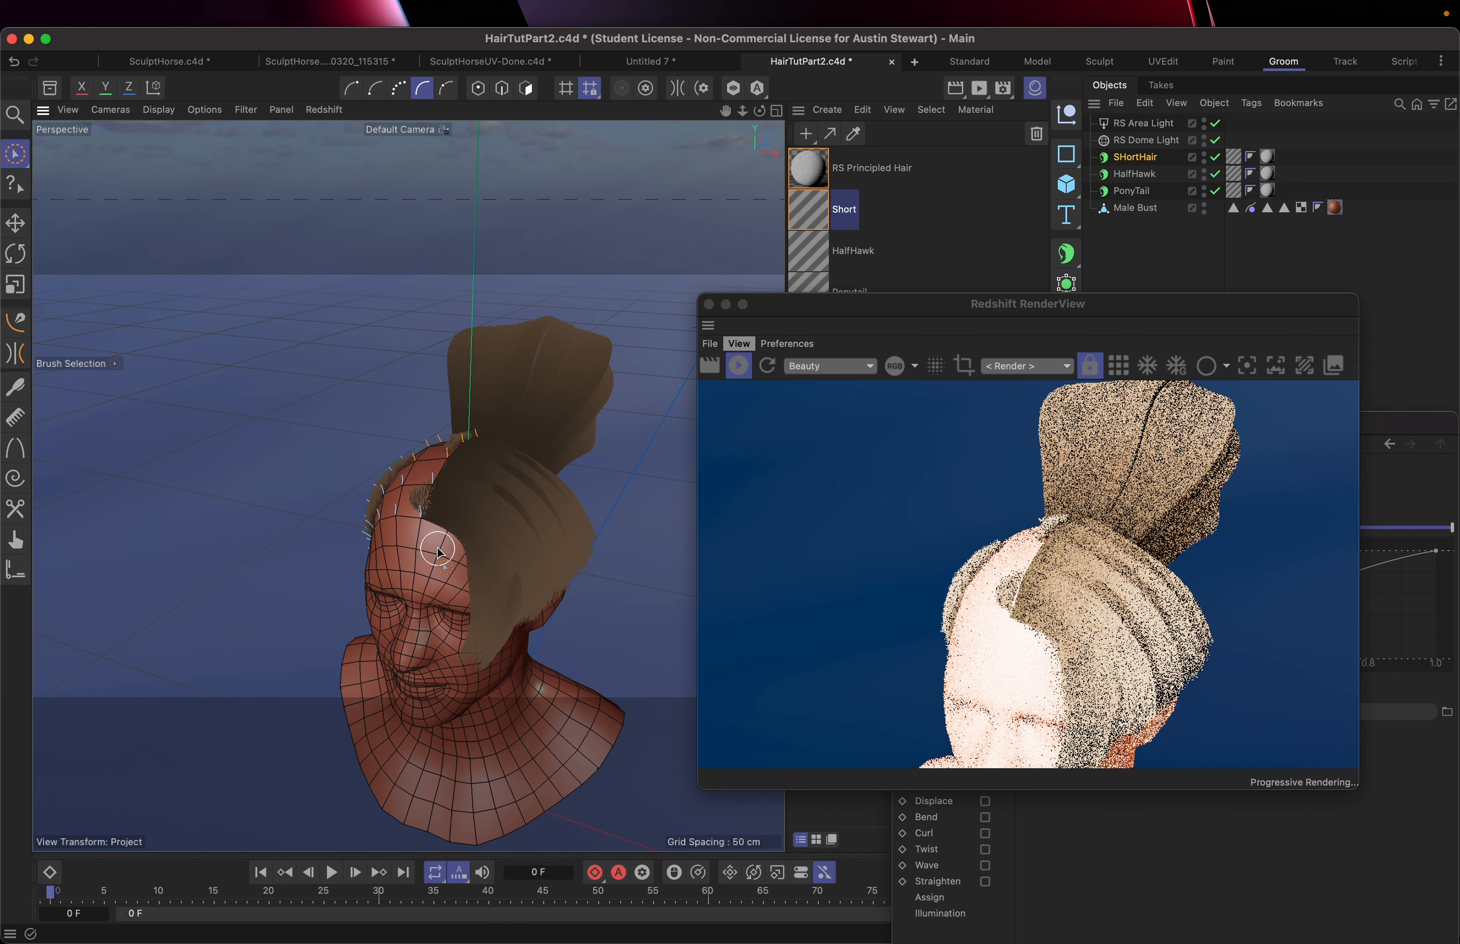
Inspect the bust's face around the eye and close the Redshift RenderView.
alt+middle_drag(437, 549, 567, 238)
scroll(438, 549, up, 5)
scroll(433, 547, down, 2)
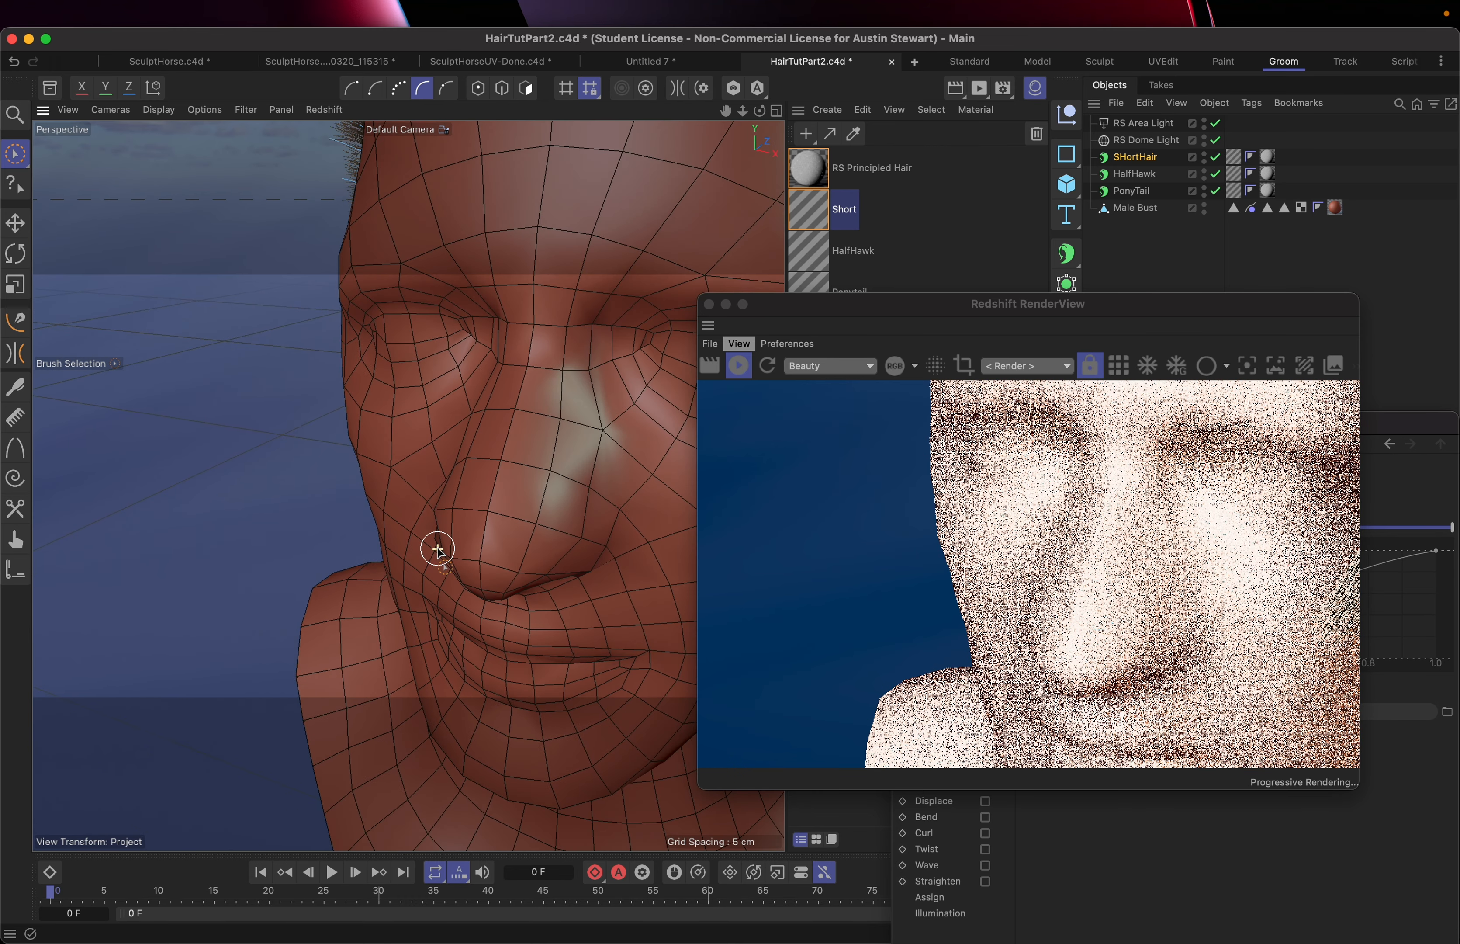
alt+drag(378, 433, 380, 401)
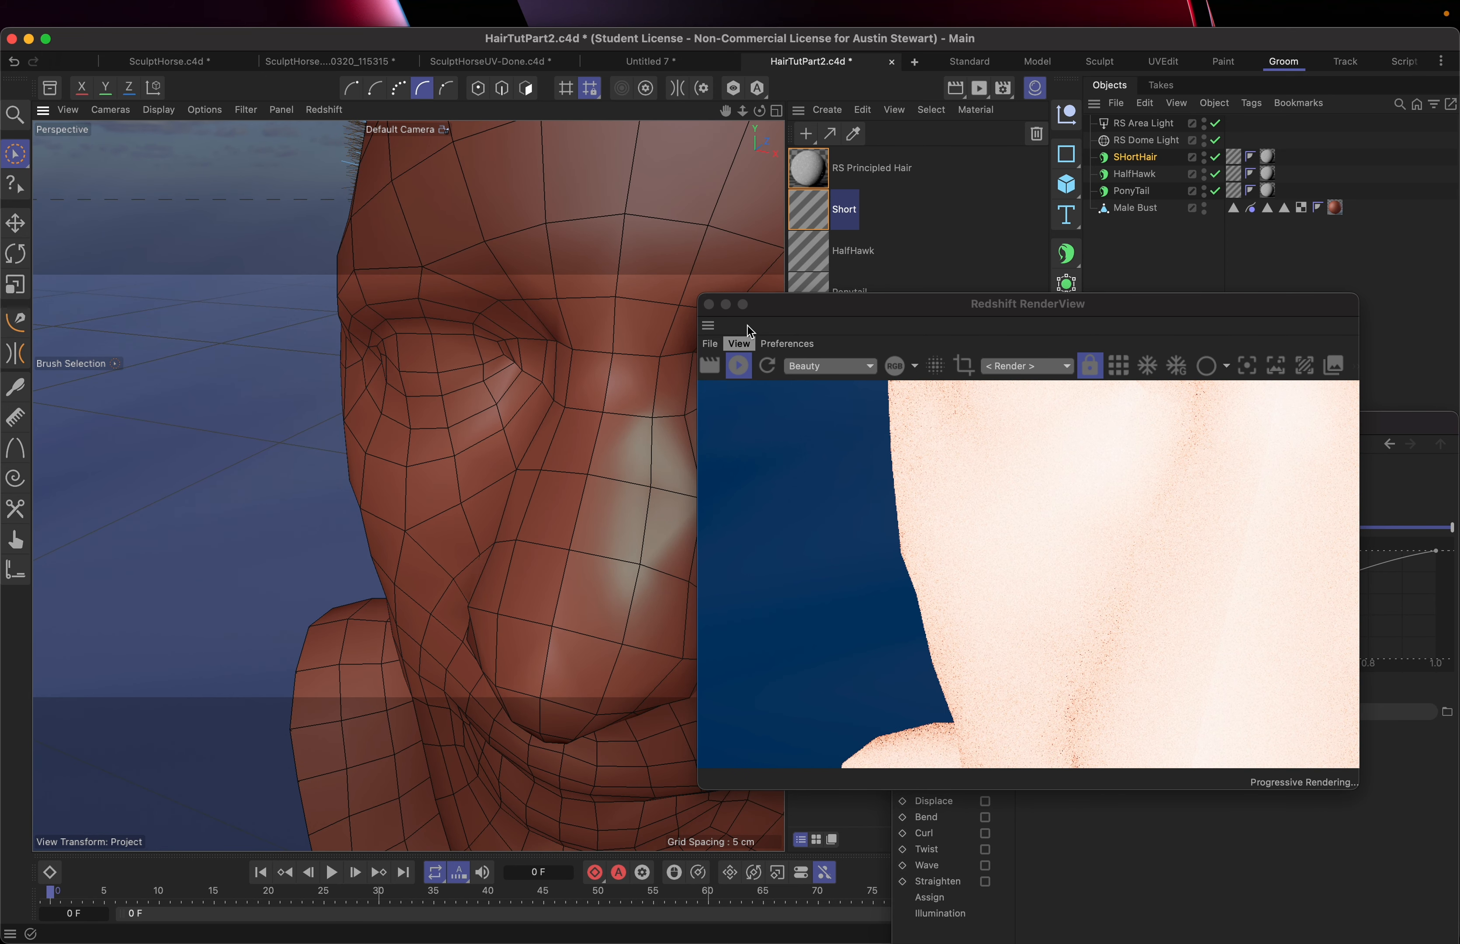
click(709, 305)
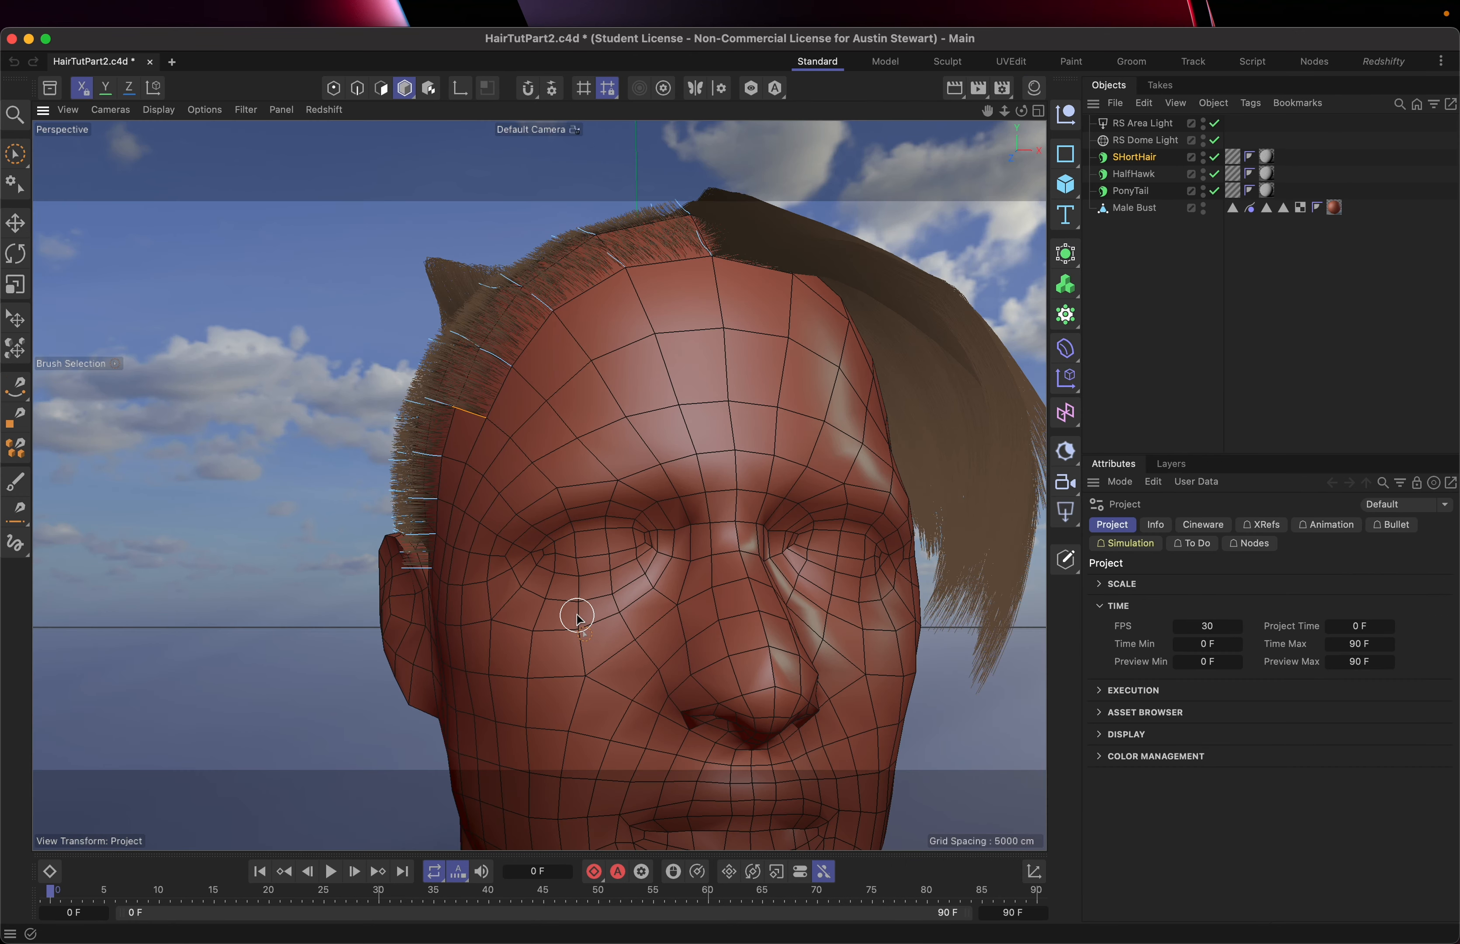
scroll(583, 527, up, 5)
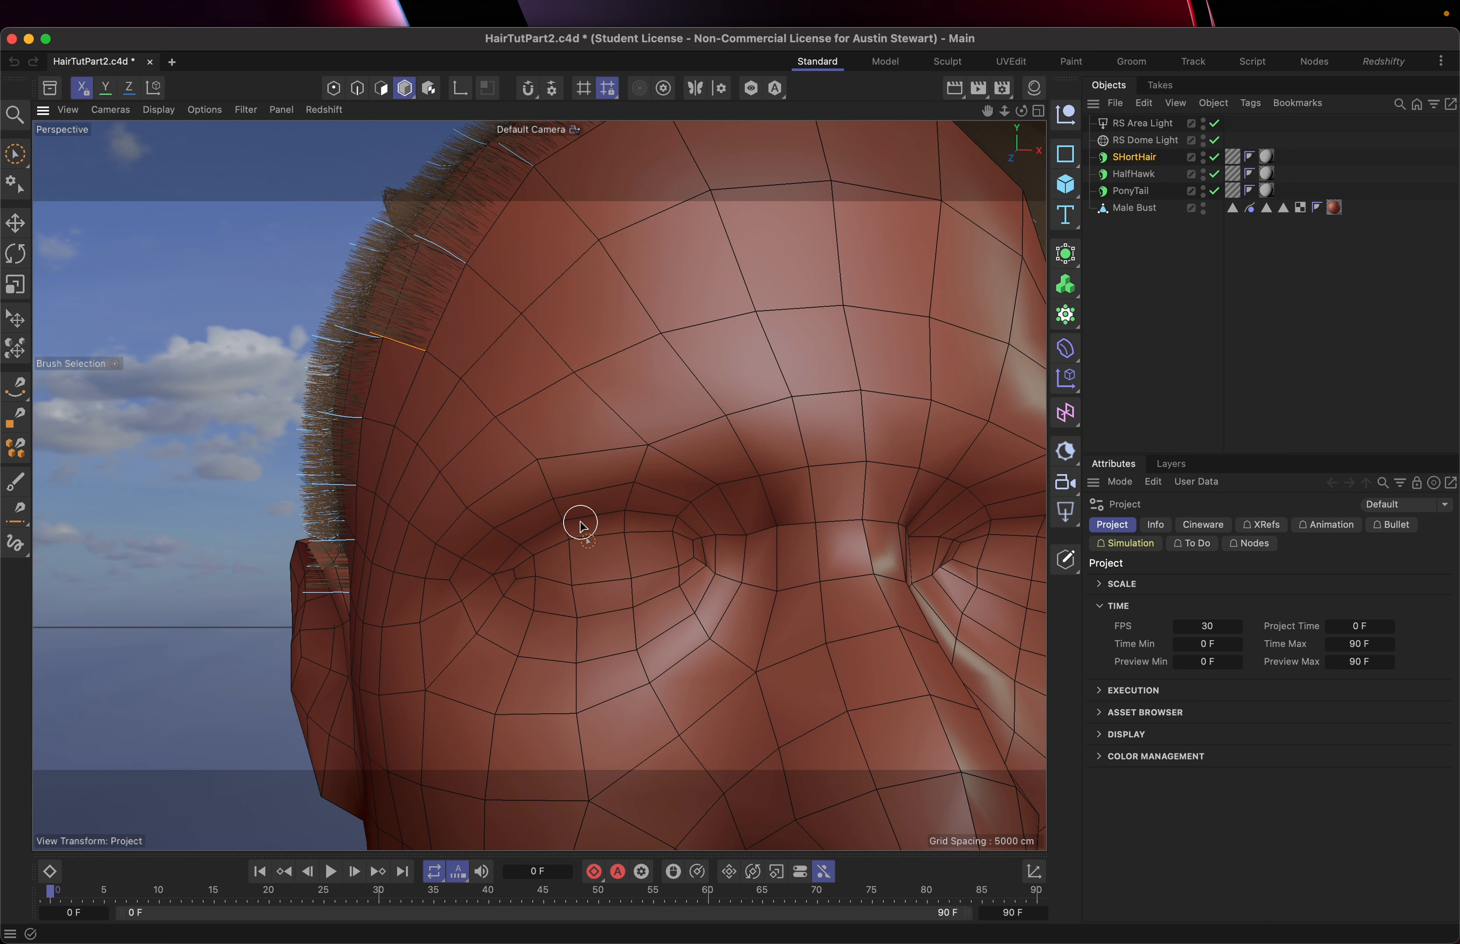
scroll(583, 526, down, 5)
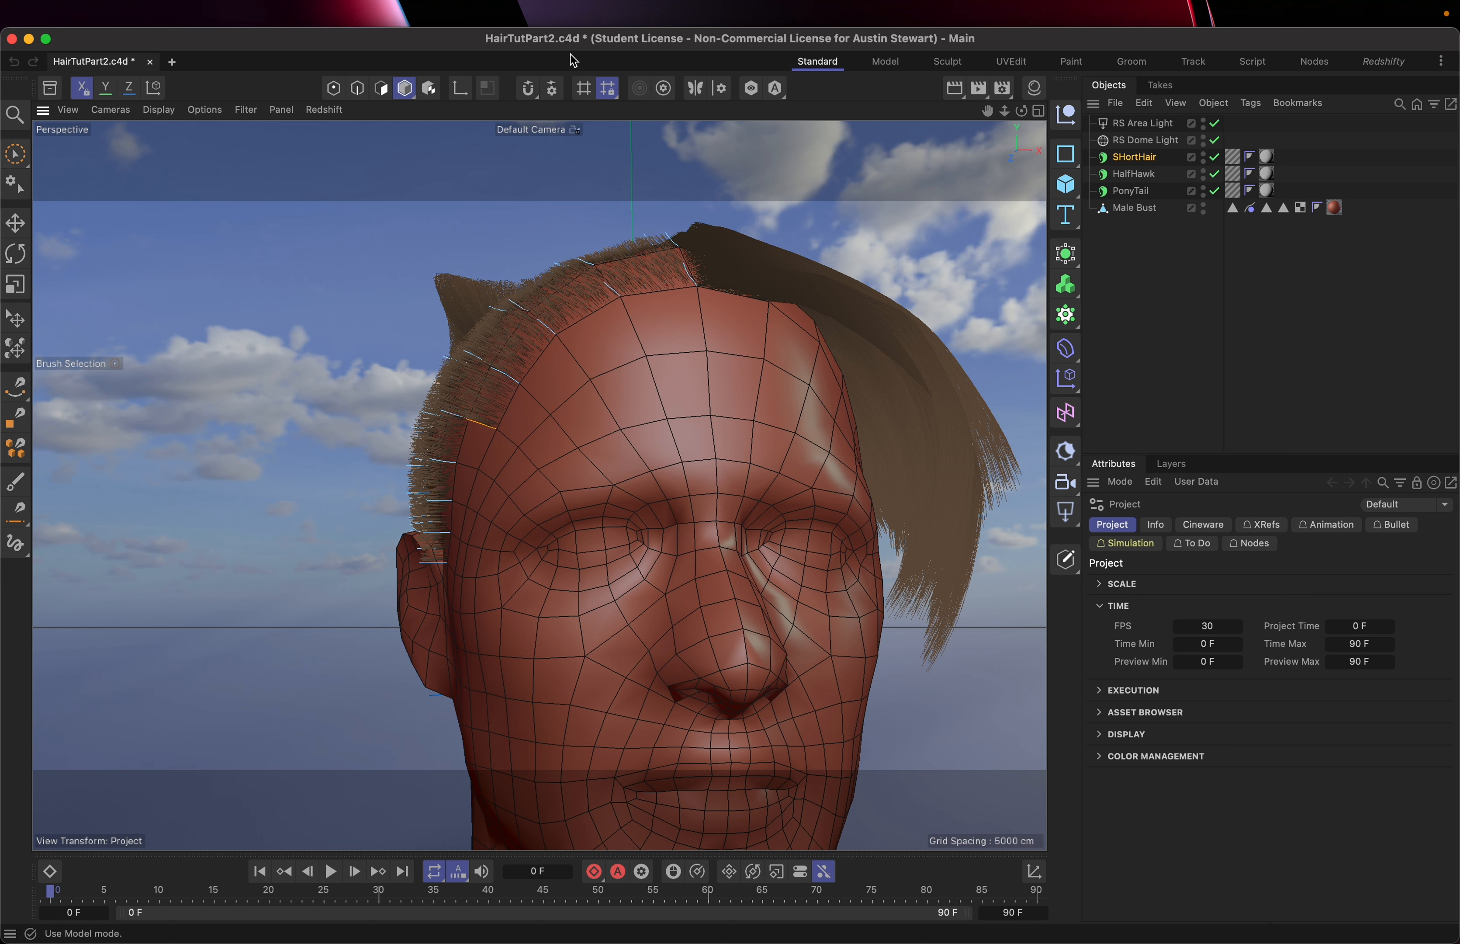
Enable edge mode, return to the Standard layout, activate Brush Selection and select the Male Bust object.
click(1131, 58)
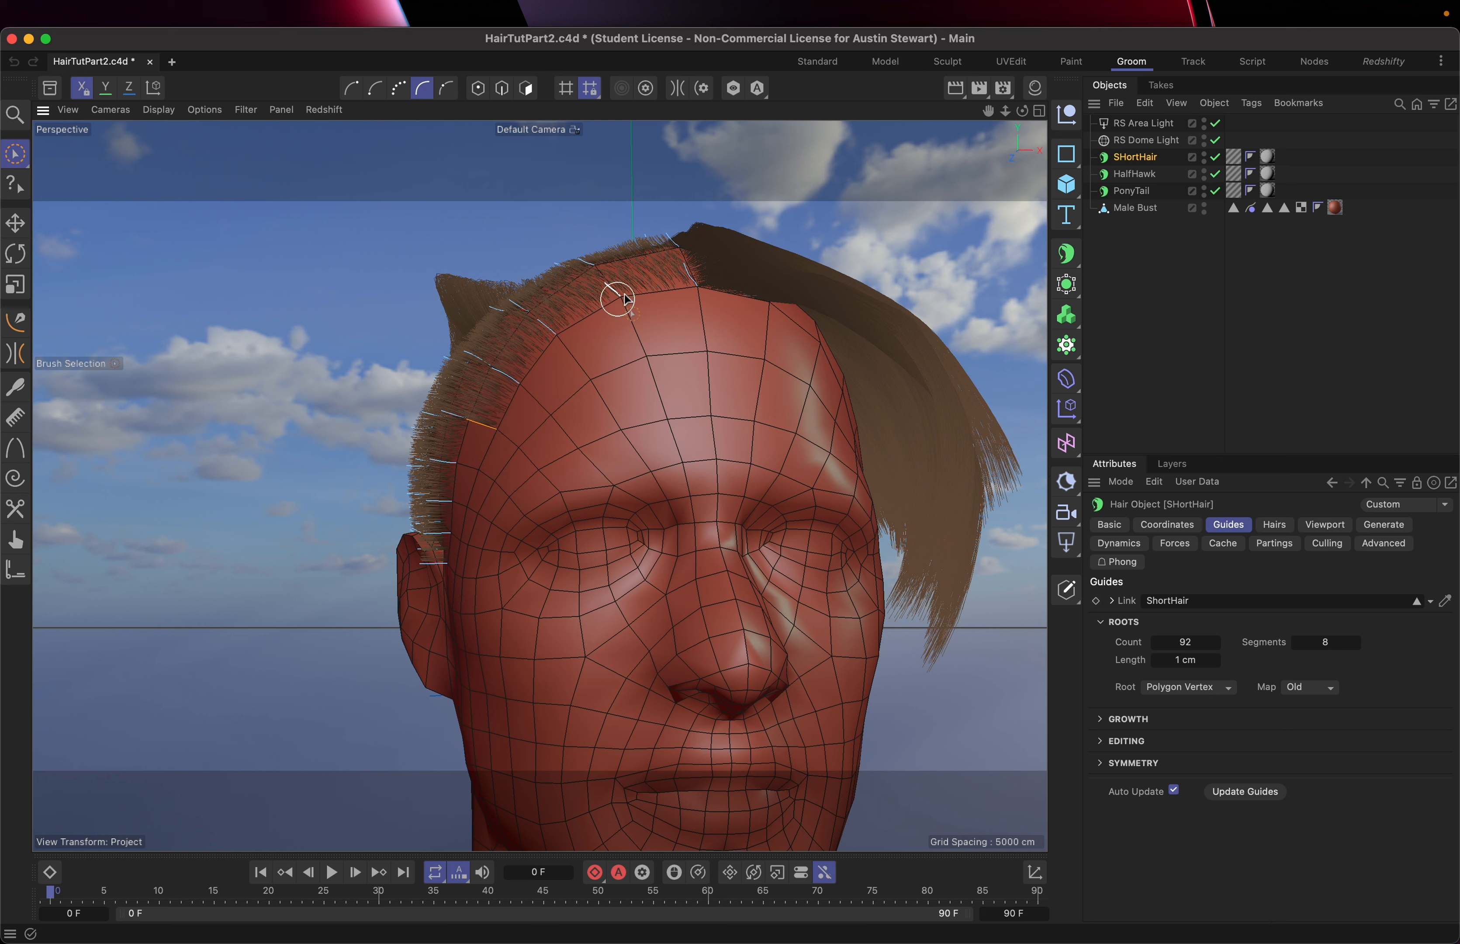
click(502, 93)
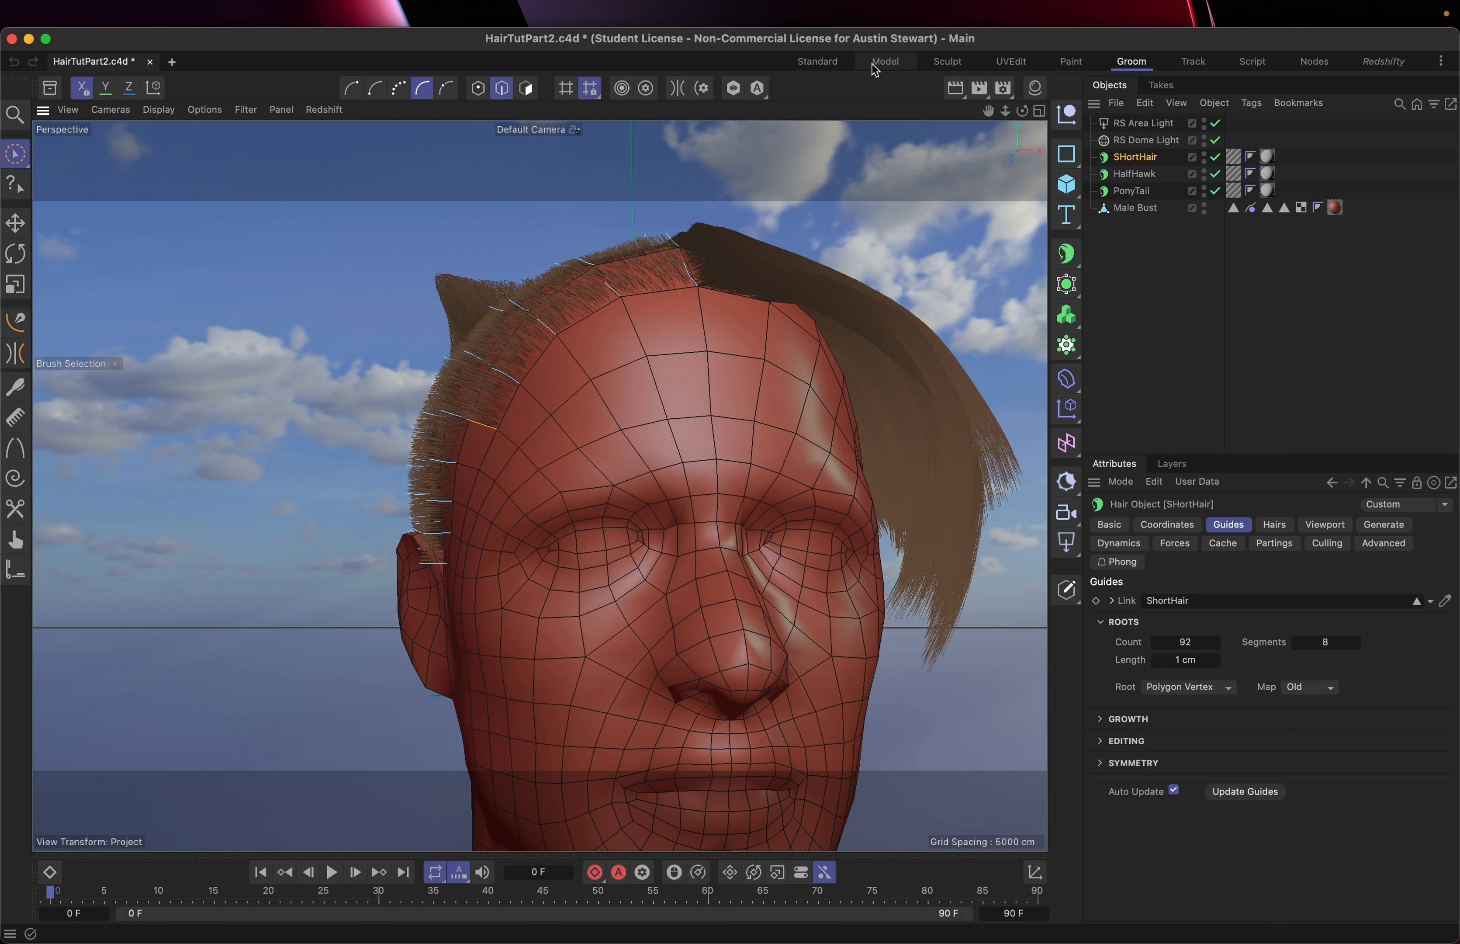
click(818, 62)
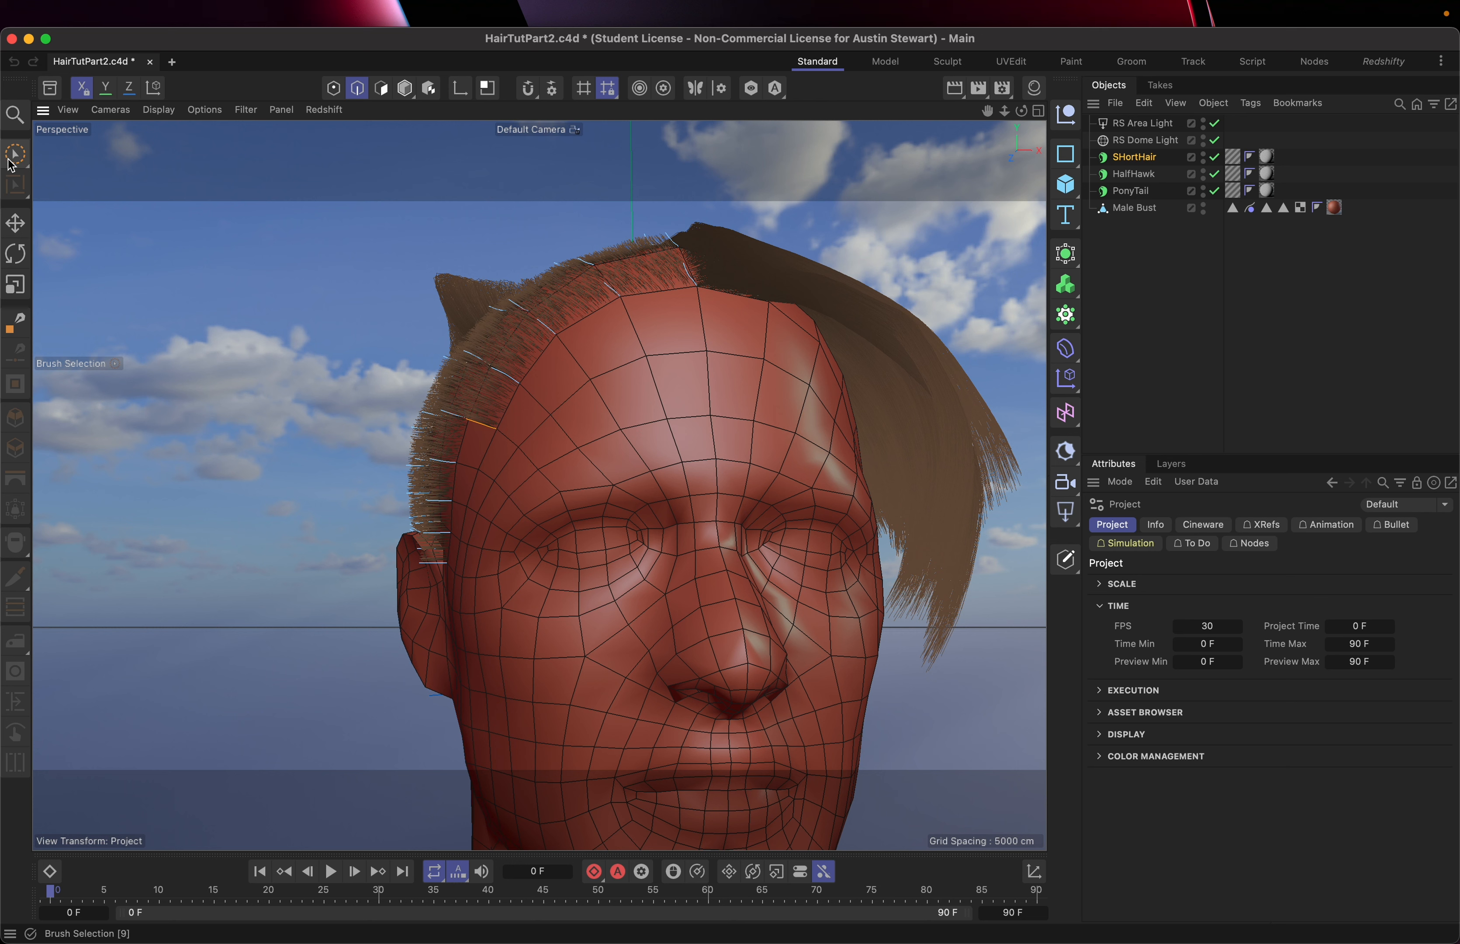
click(15, 156)
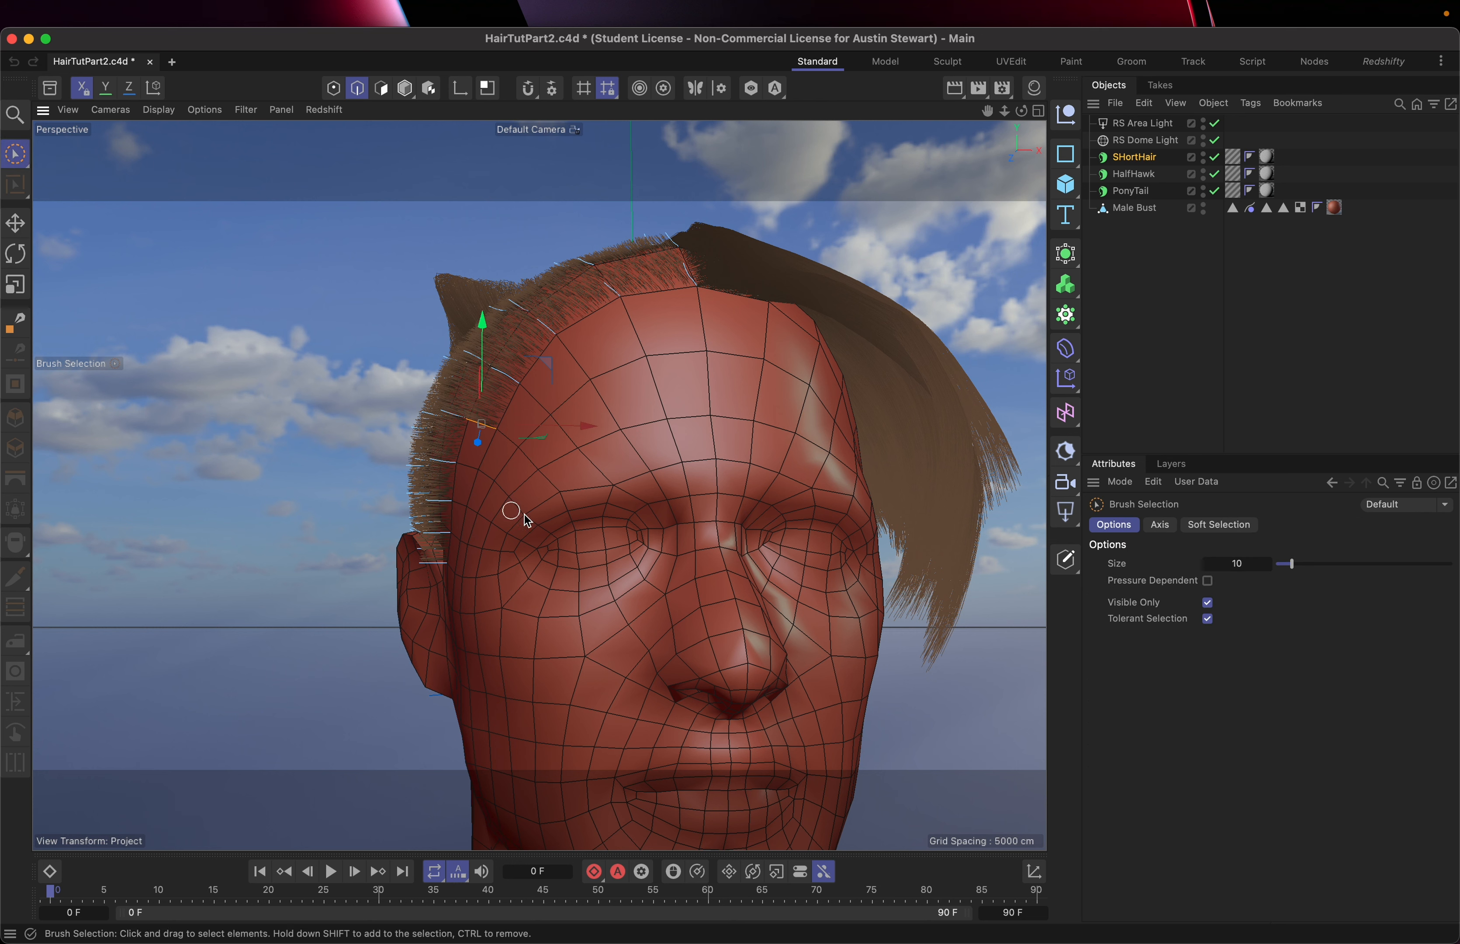
click(1131, 209)
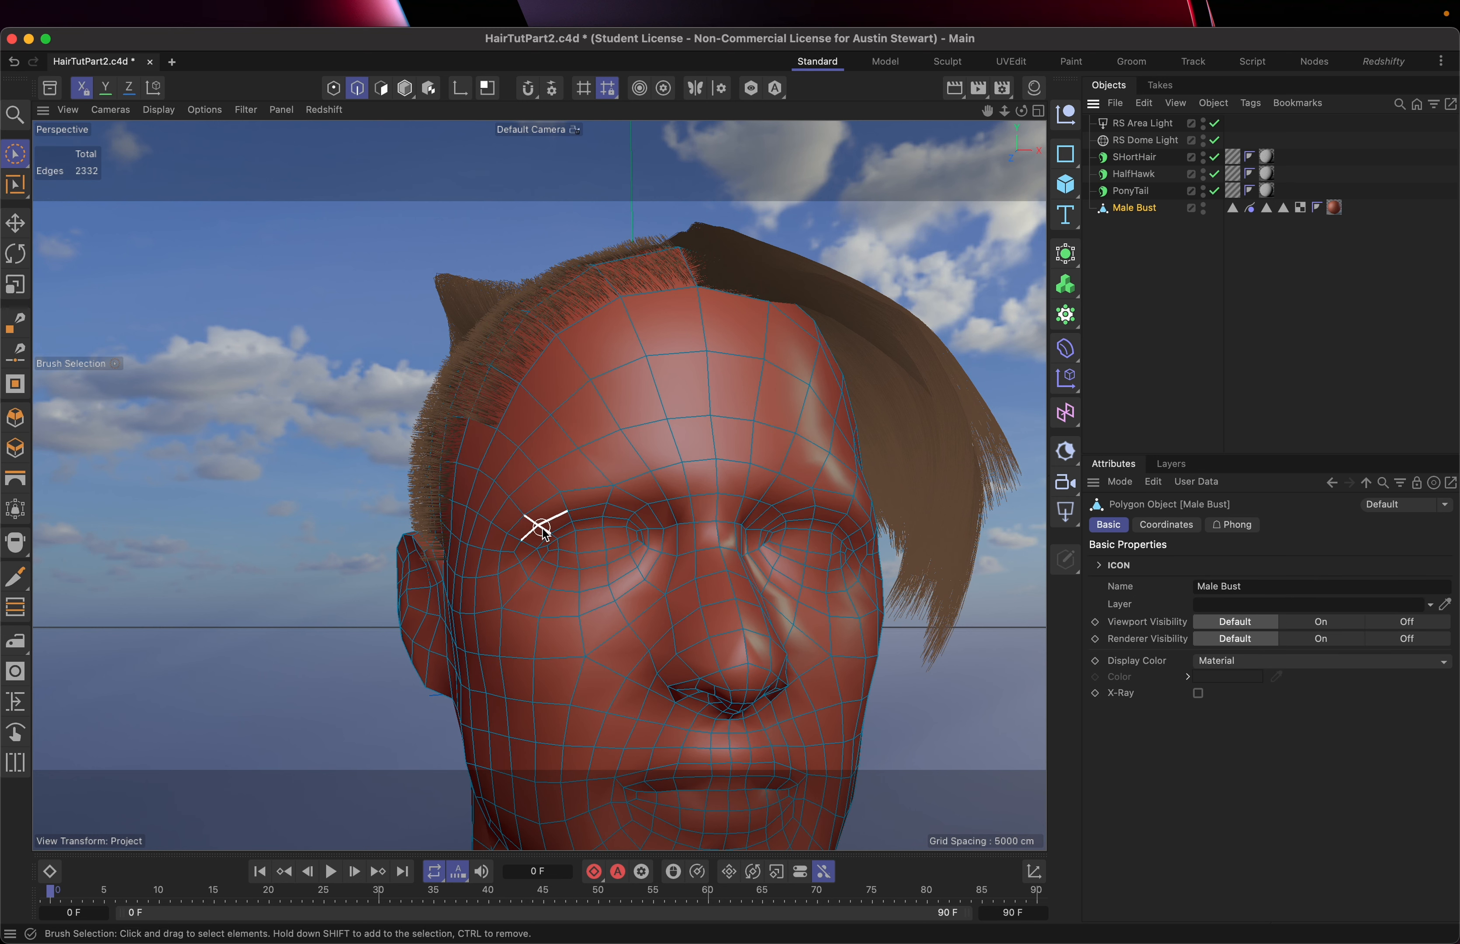
Use Path Selection to select four edges along the upper eyelid of the bust's right eye.
scroll(583, 532, up, 6)
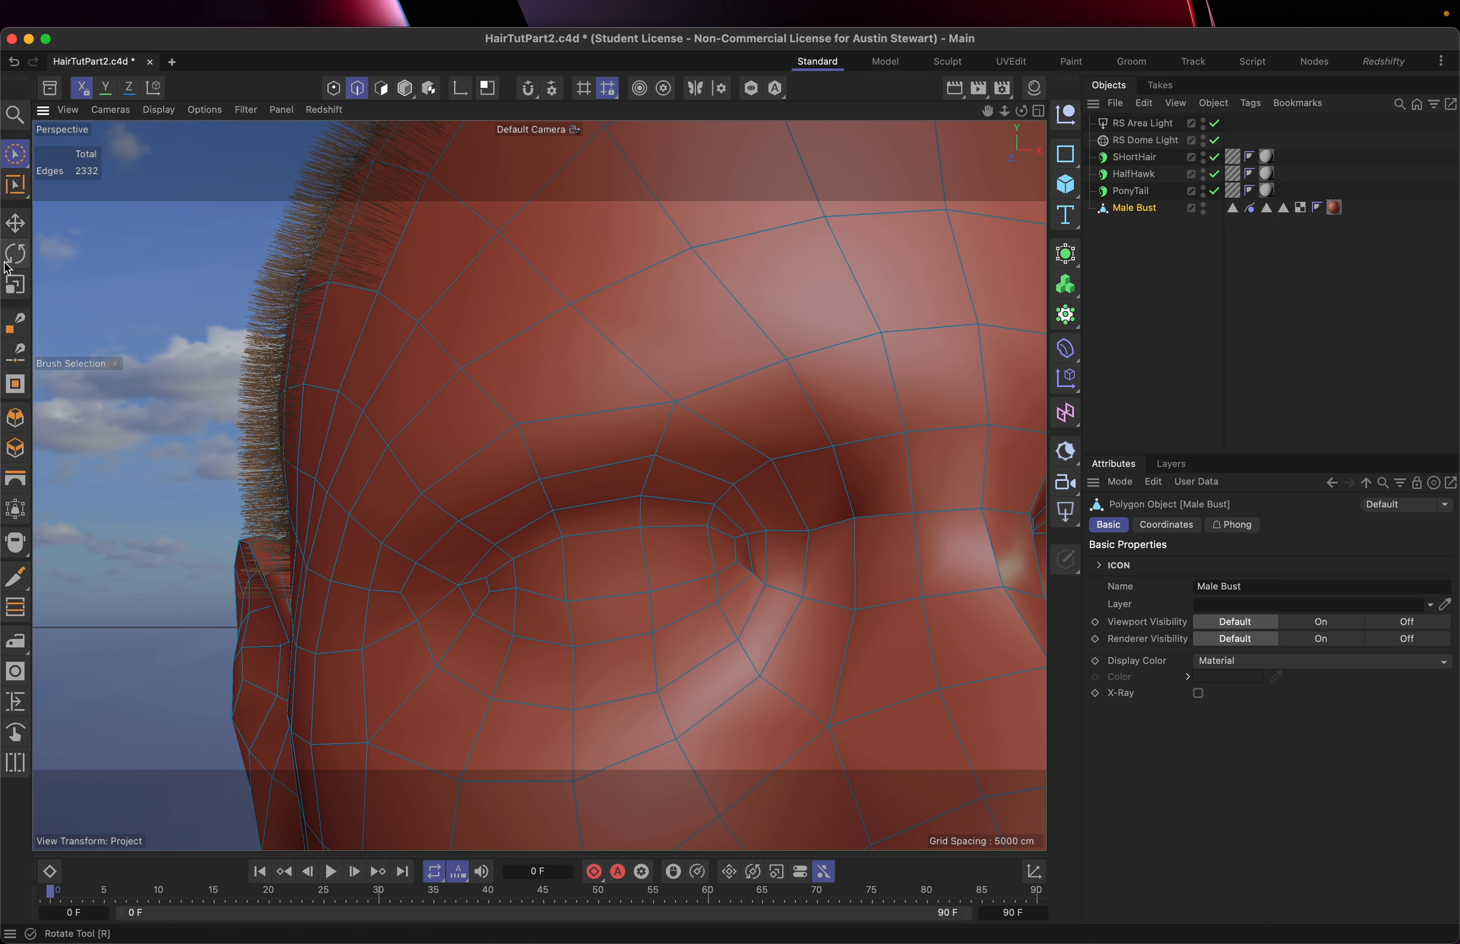
click(11, 189)
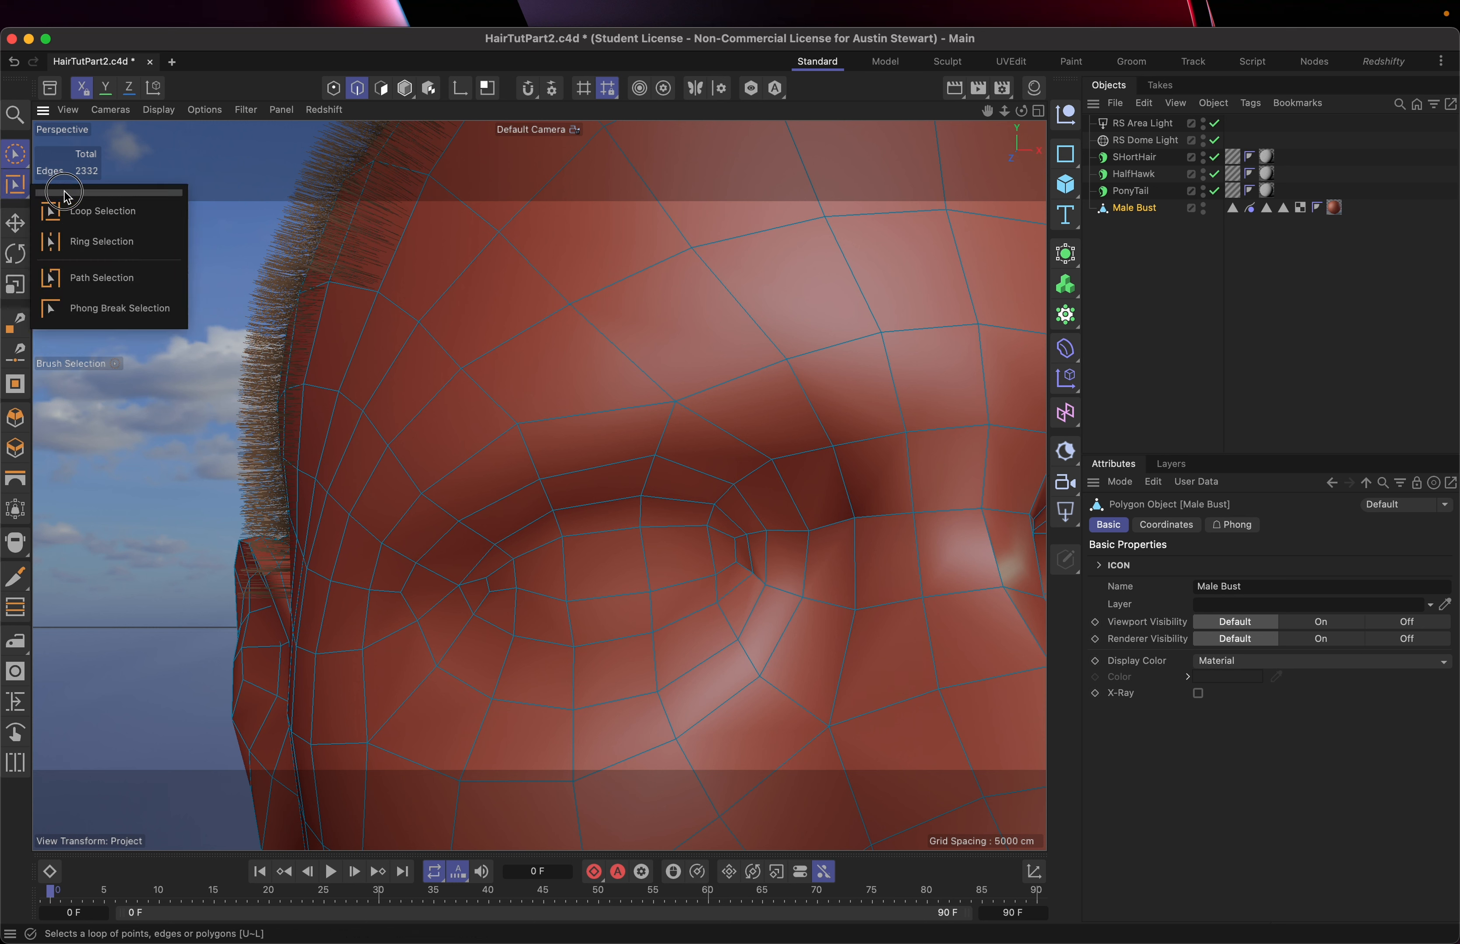
click(102, 278)
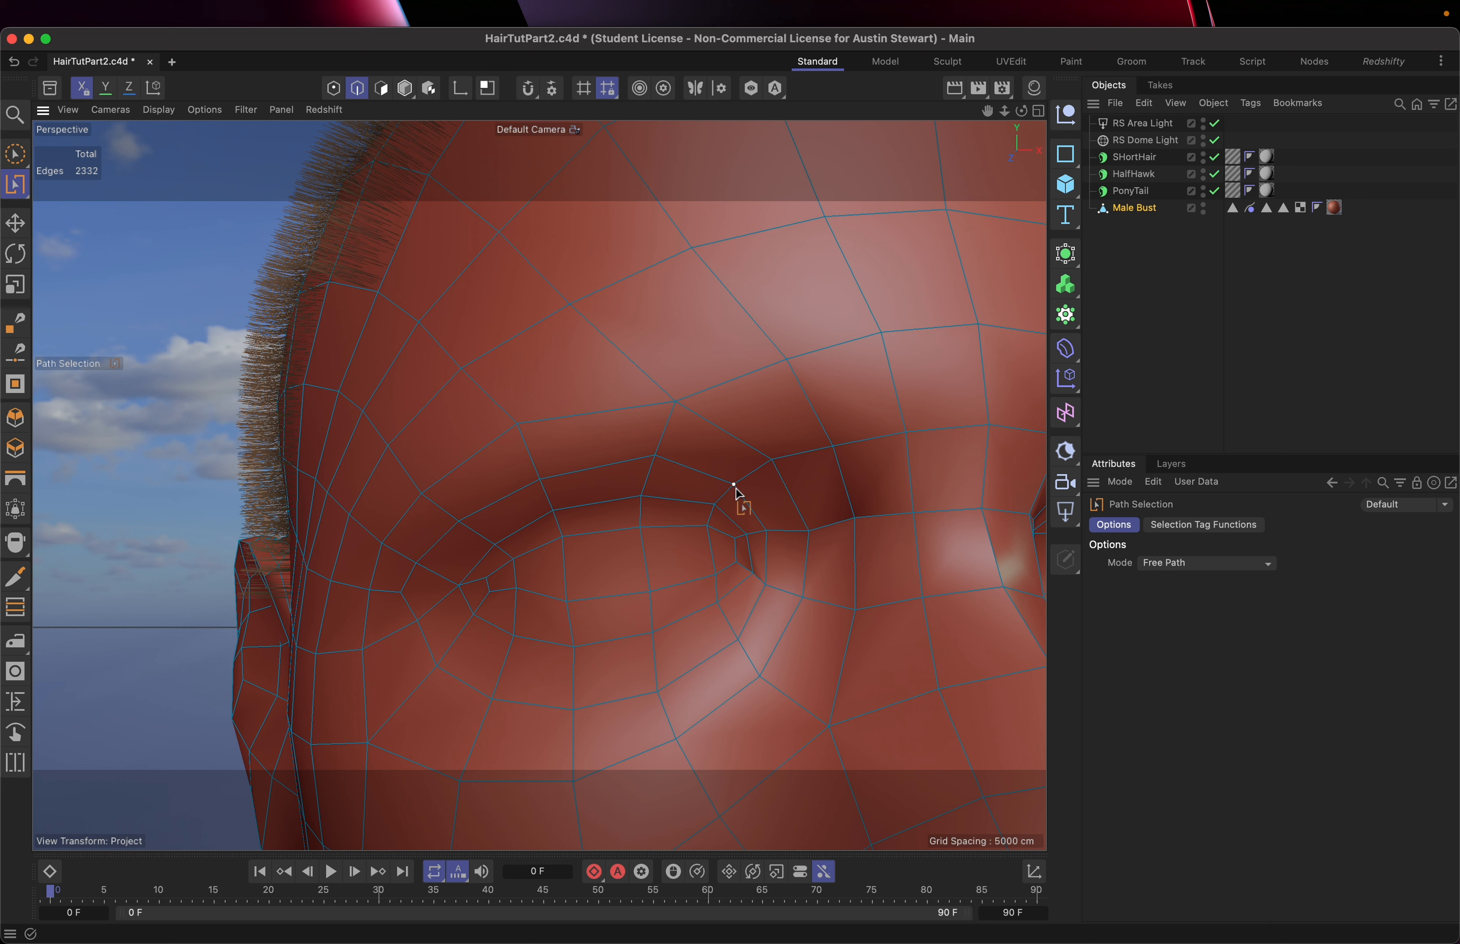
mouse_move(733, 484)
mouse_down()
mouse_move(606, 459)
mouse_move(463, 511)
mouse_move(423, 565)
mouse_up()
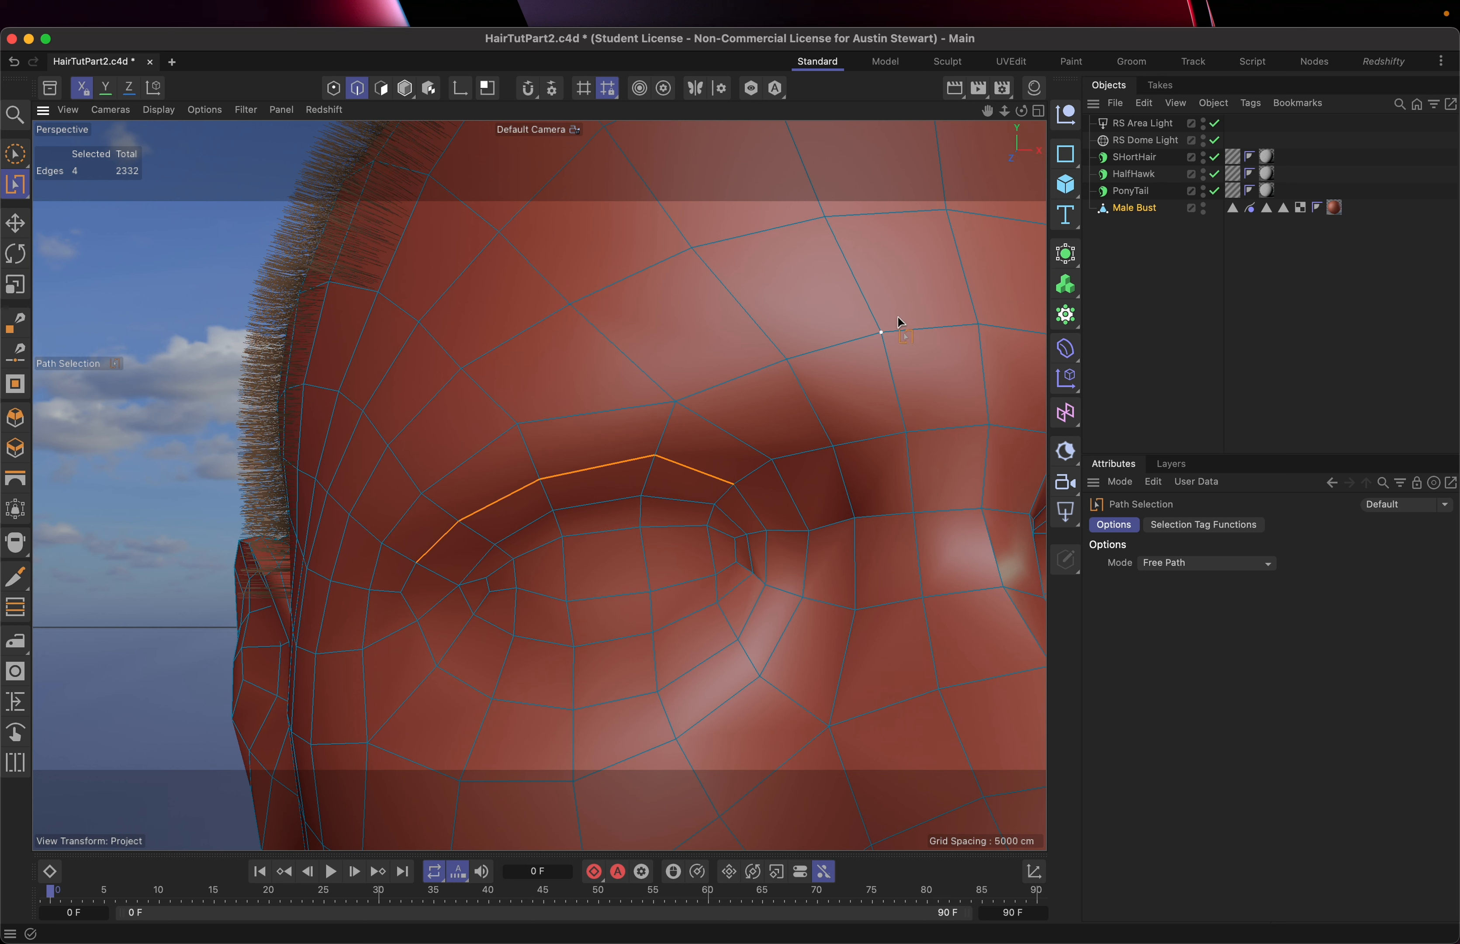
Find the Add Hair command and add a Hair object to the four selected upper-eyelid edges of the bust.
key(shift+c)
text(h)
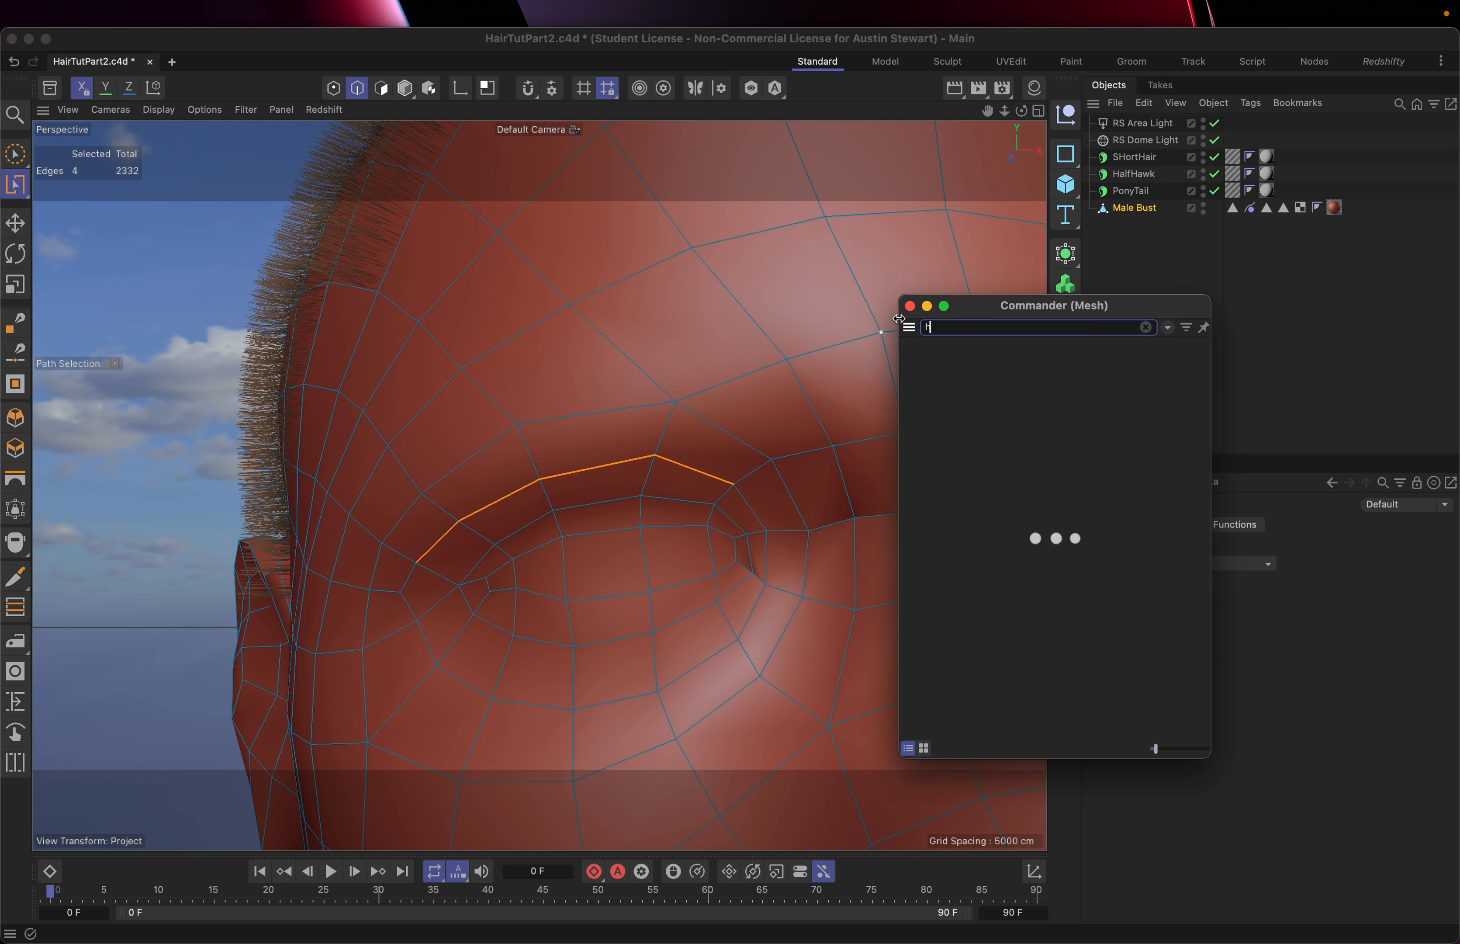
text(air)
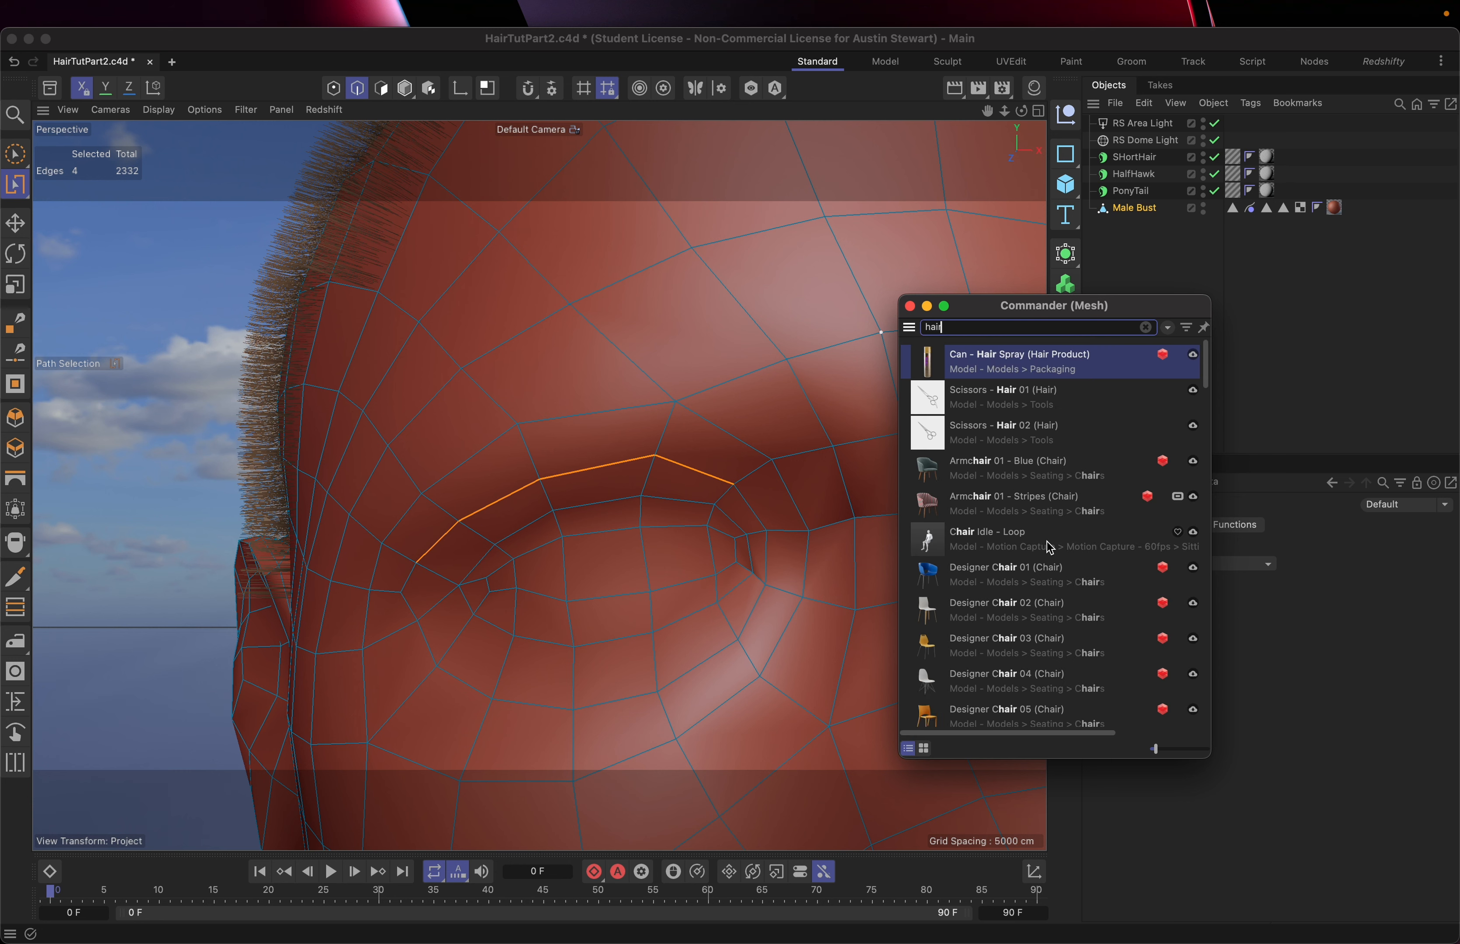
scroll(1048, 542, down, 10)
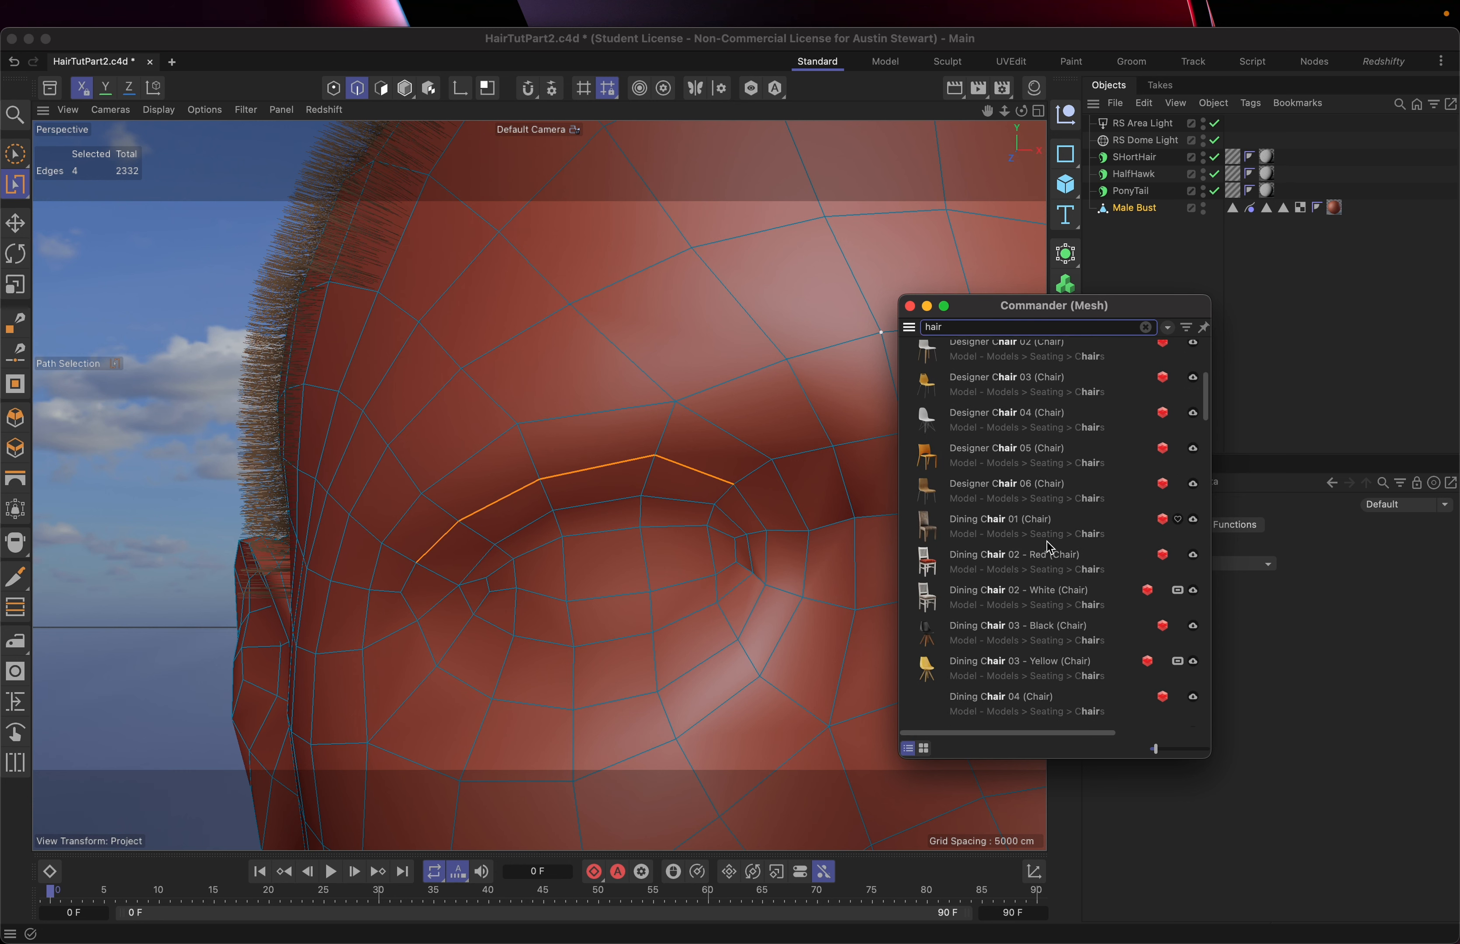
scroll(1047, 542, down, 10)
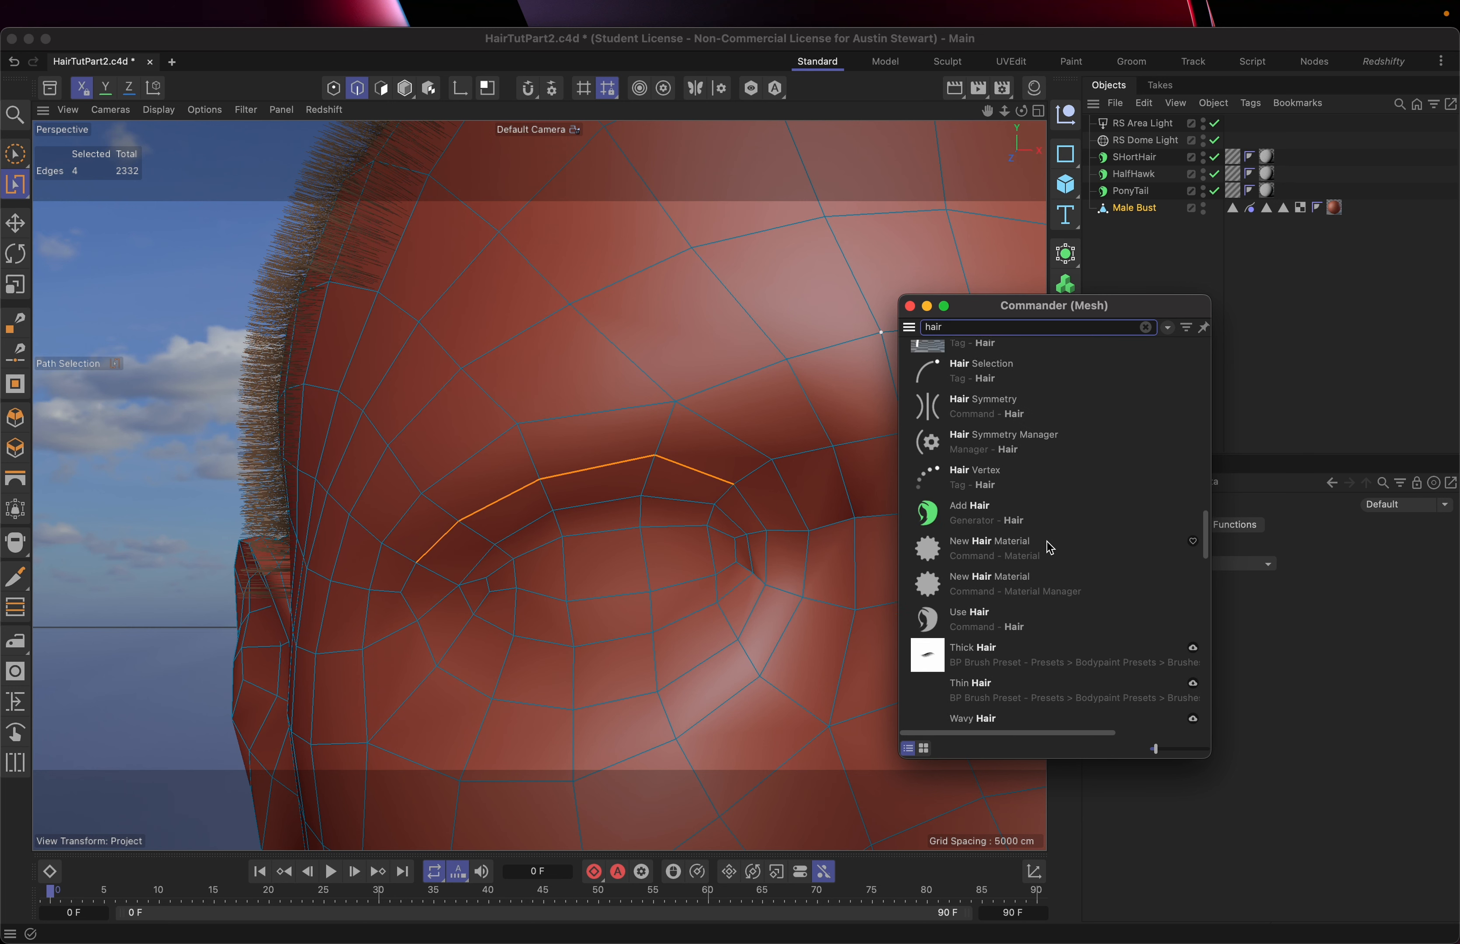
scroll(1051, 533, up, 1)
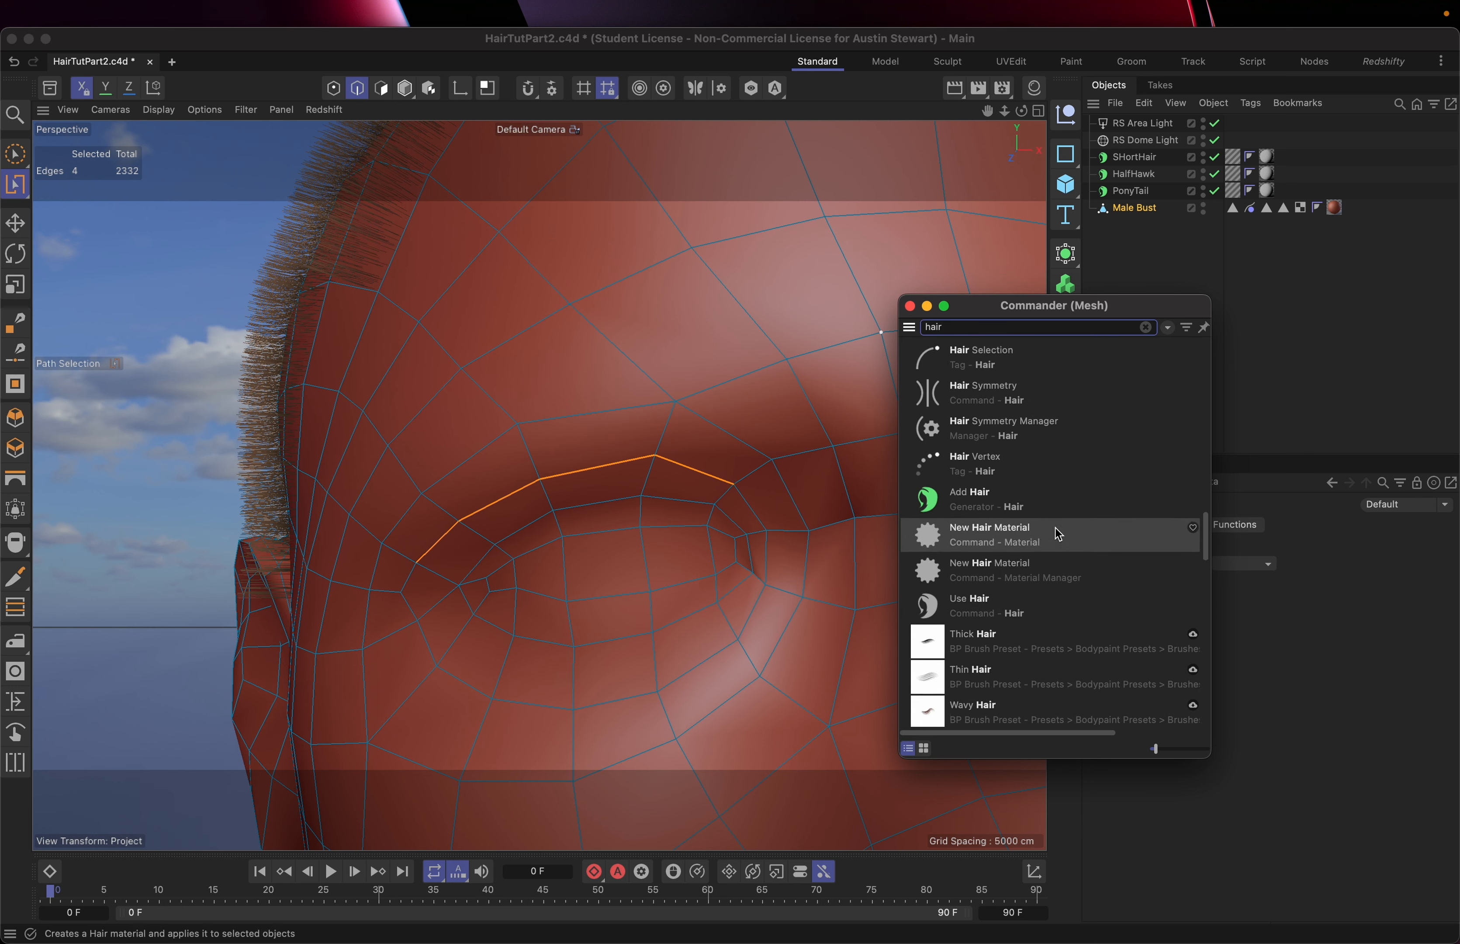
click(932, 505)
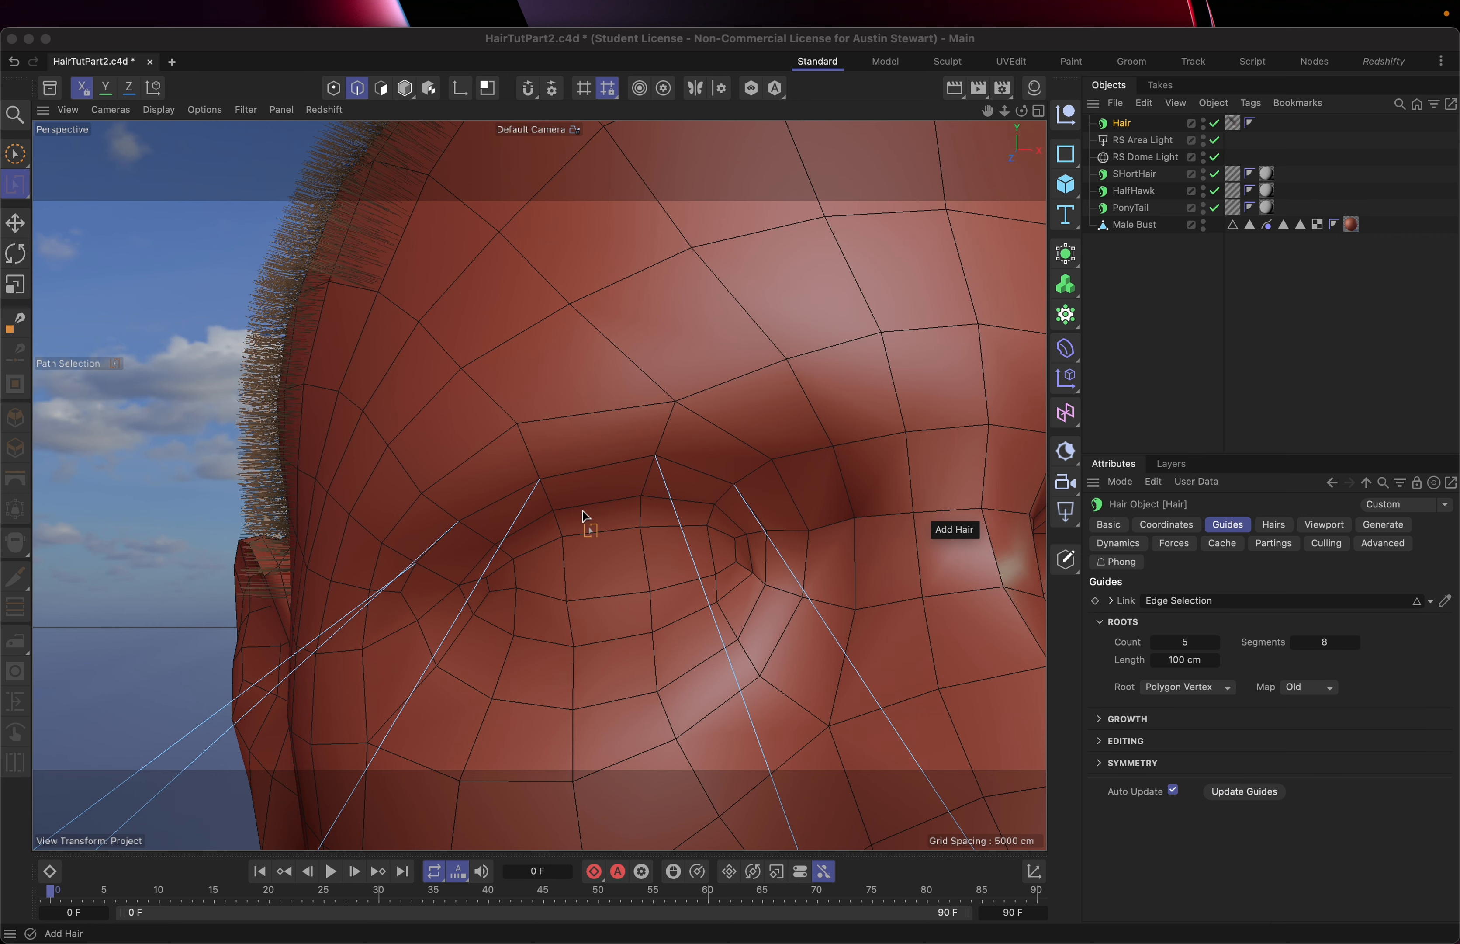
Set the eyelid hair's guide length to 3 cm and its hair count to 5000.
scroll(583, 515, down, 10)
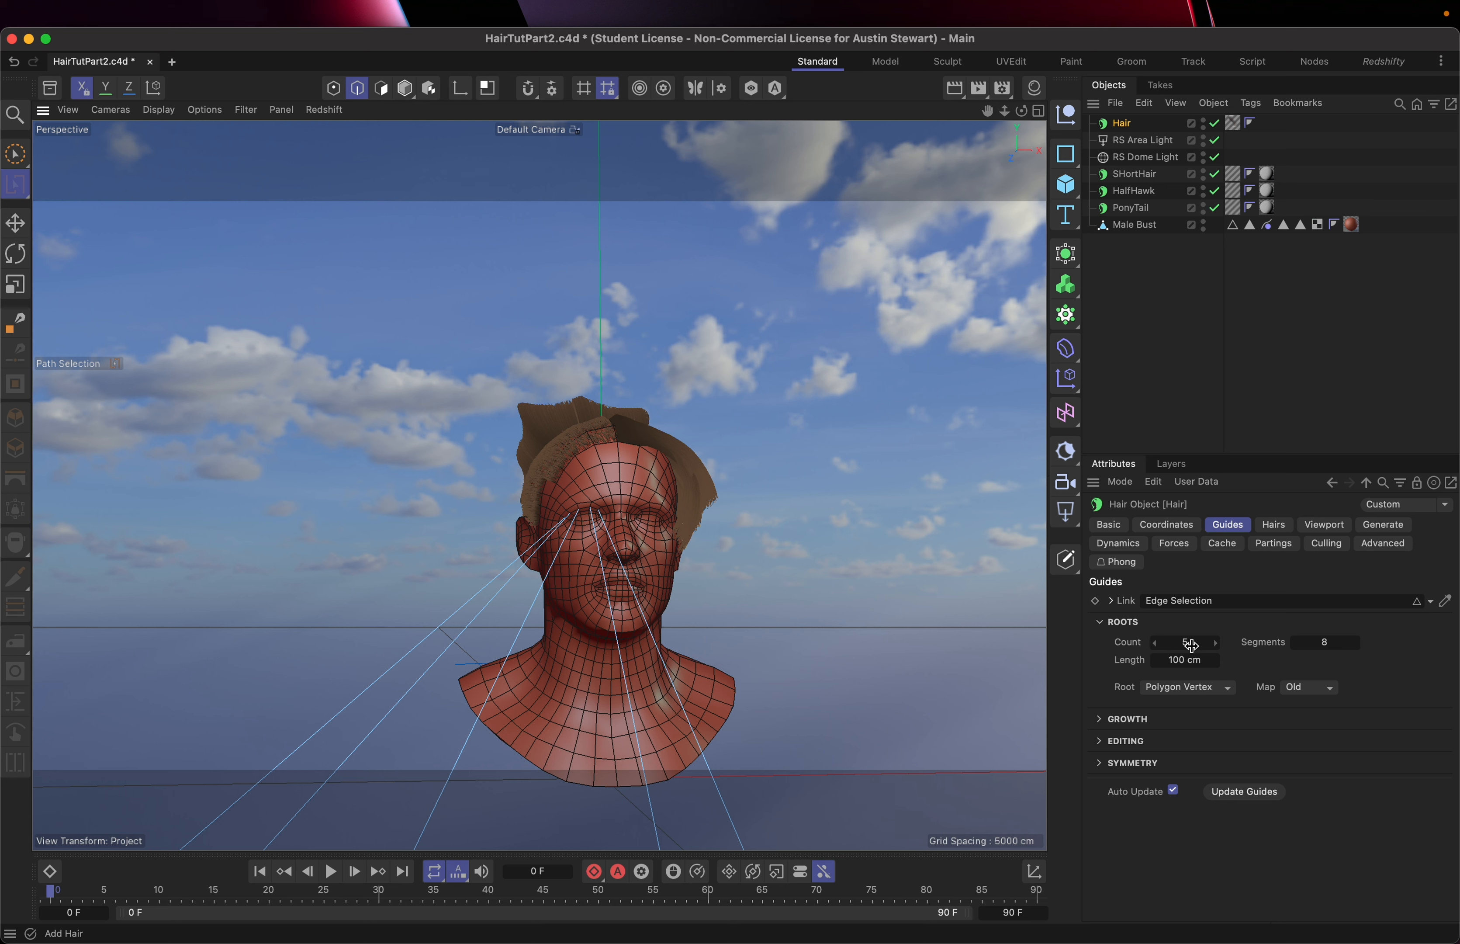
click(1185, 661)
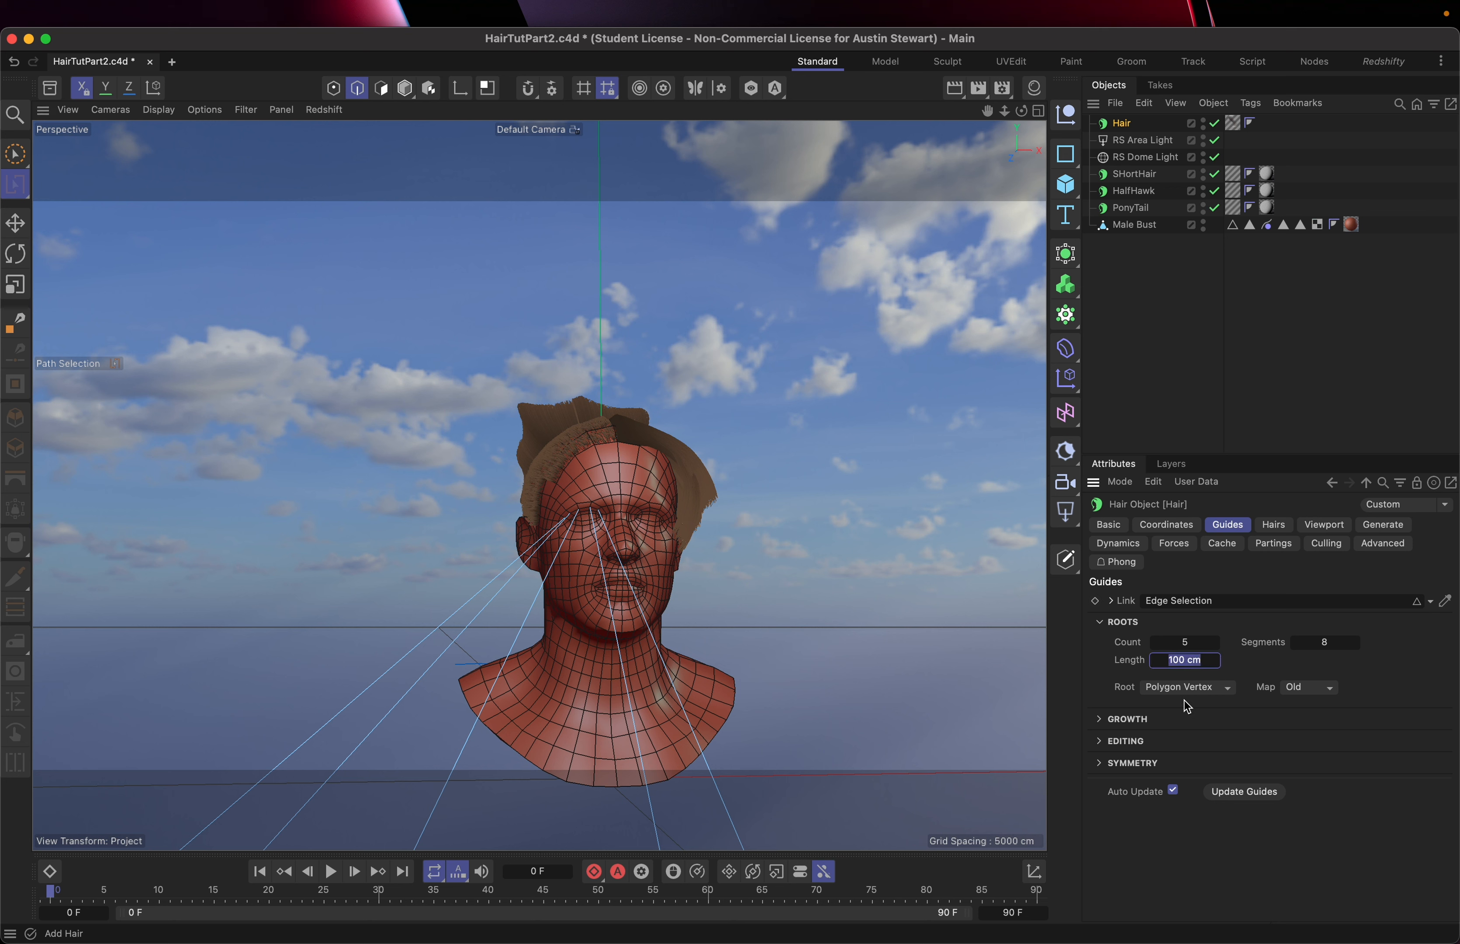
key(Return)
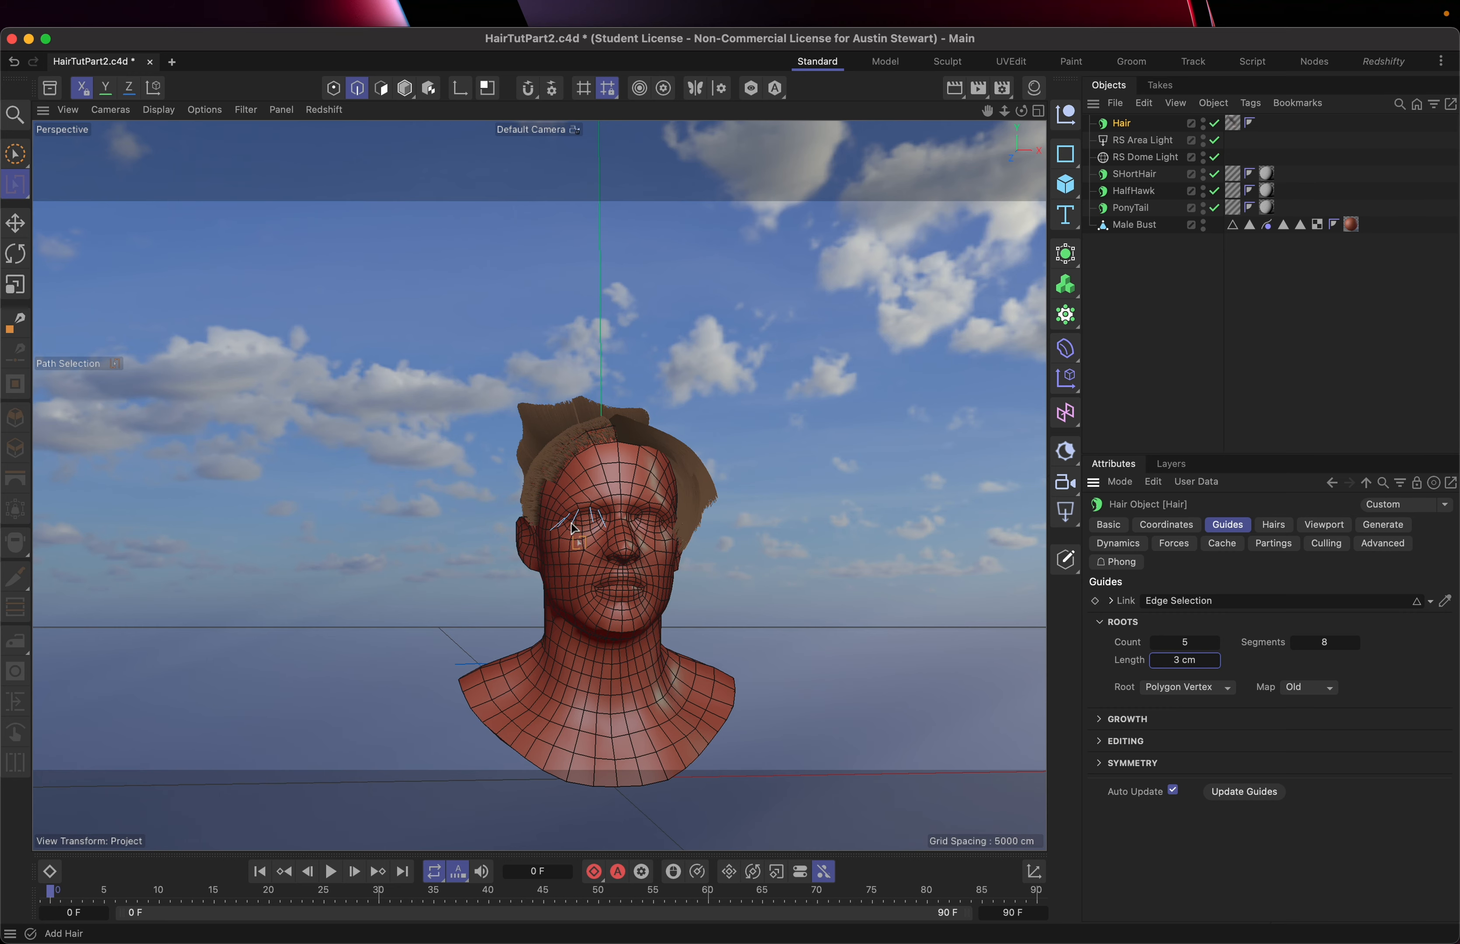
scroll(574, 528, up, 10)
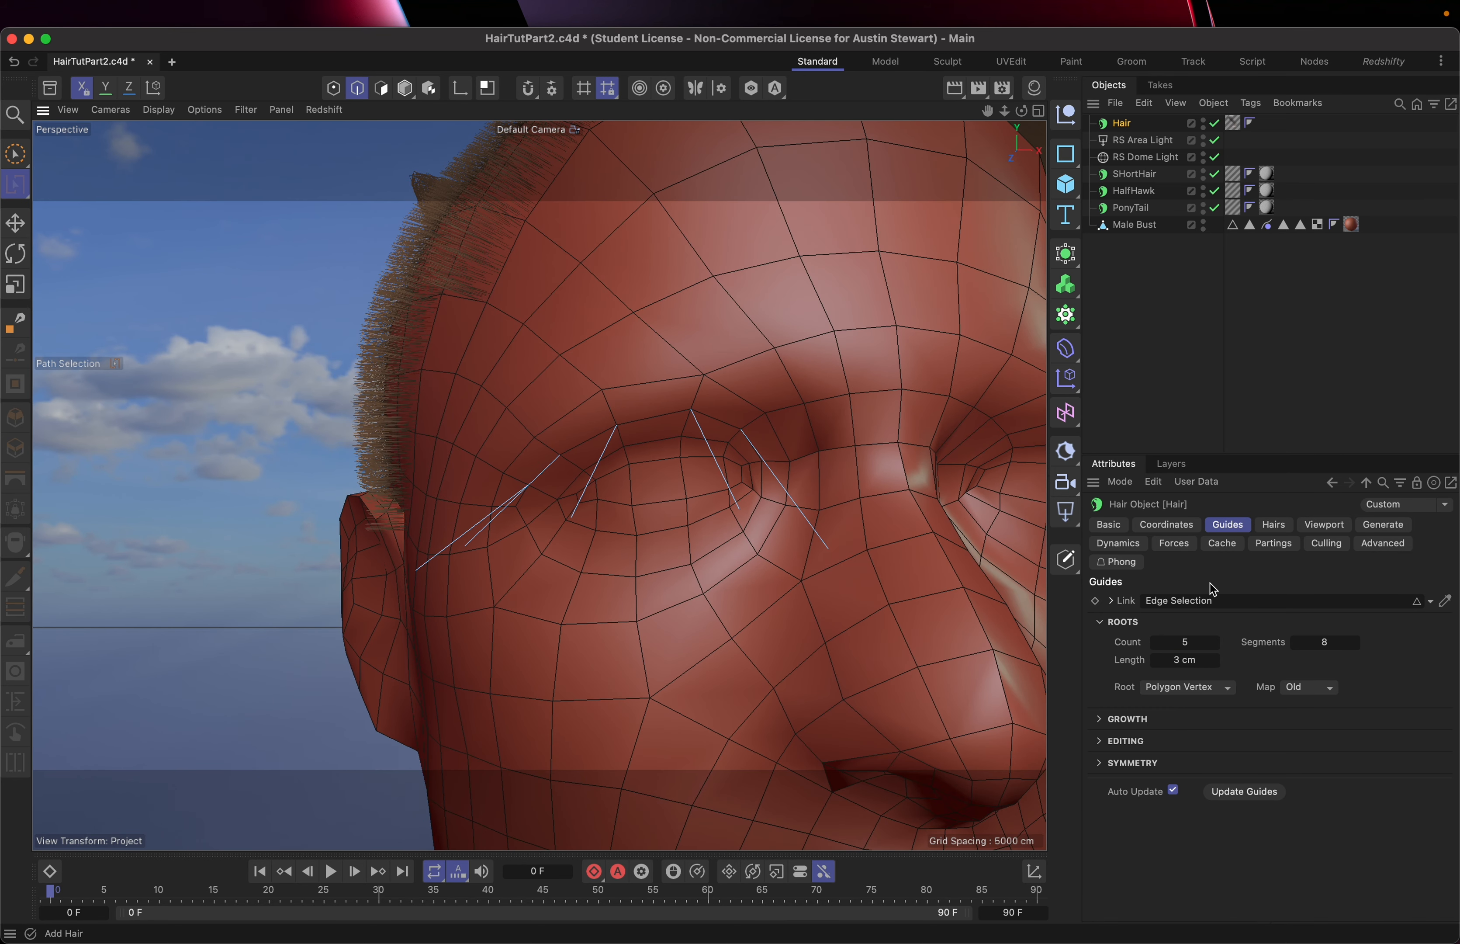
click(1274, 525)
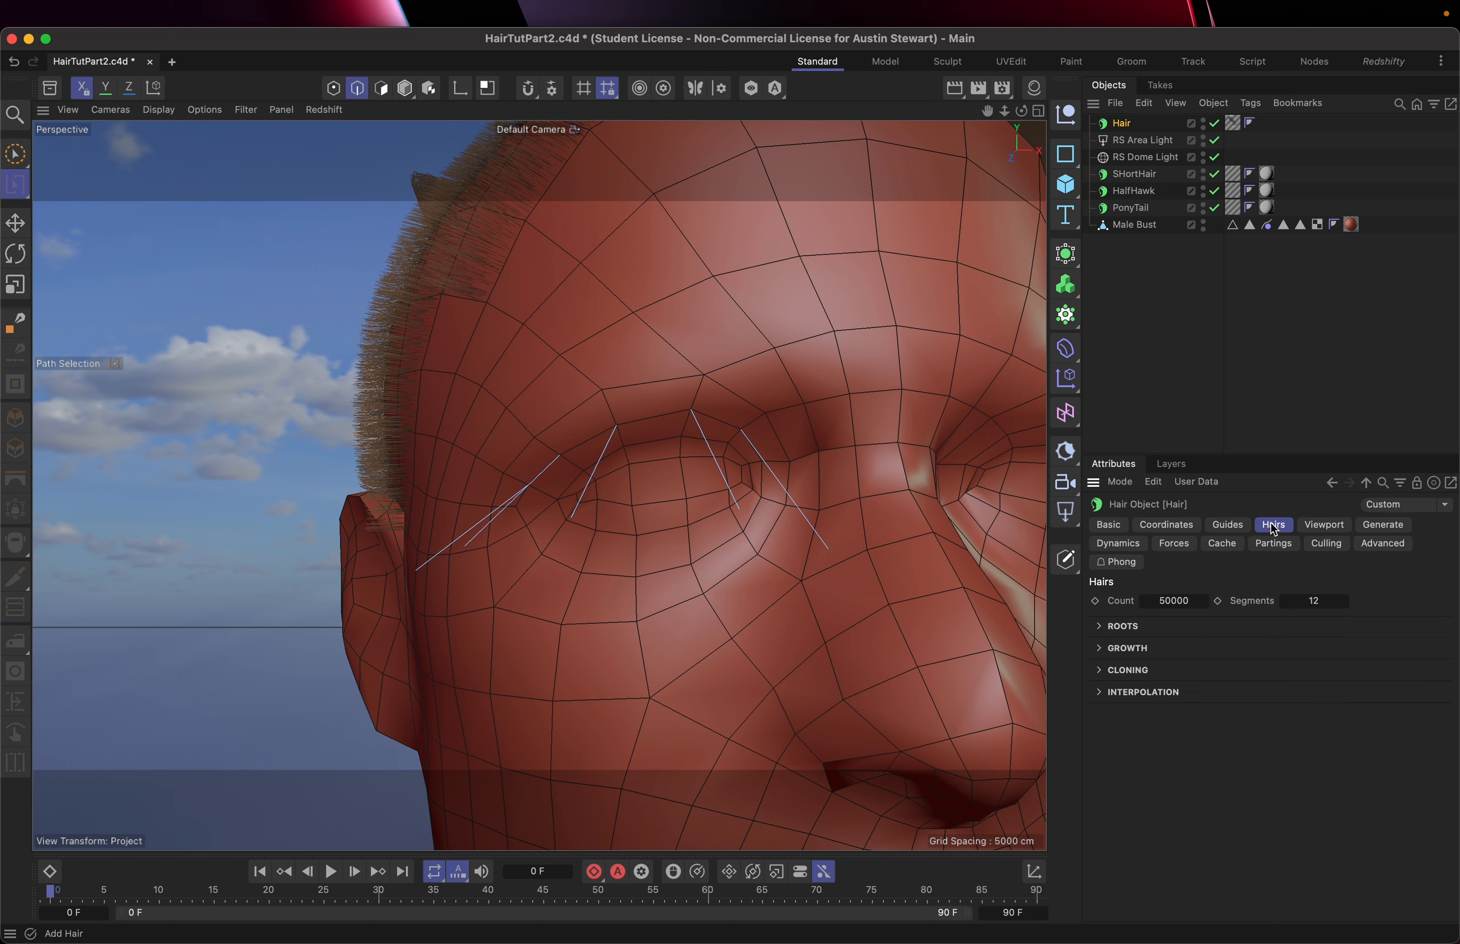
click(1173, 603)
Open the Redshift RenderView and disable the SHortHair, HalfHawk and PonyTail hair objects.
click(980, 93)
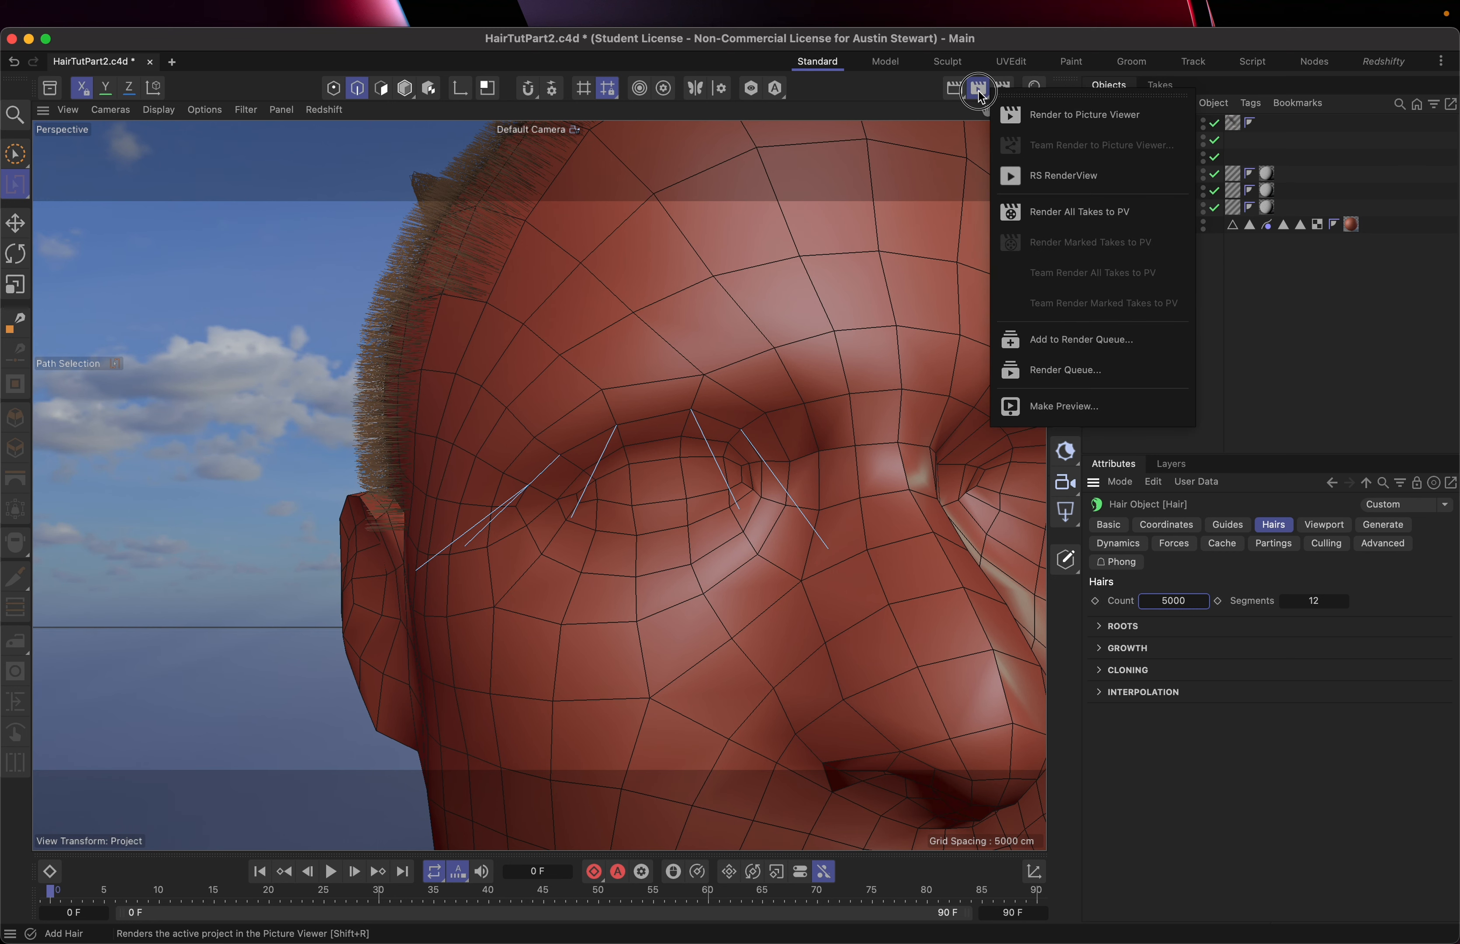
click(1060, 184)
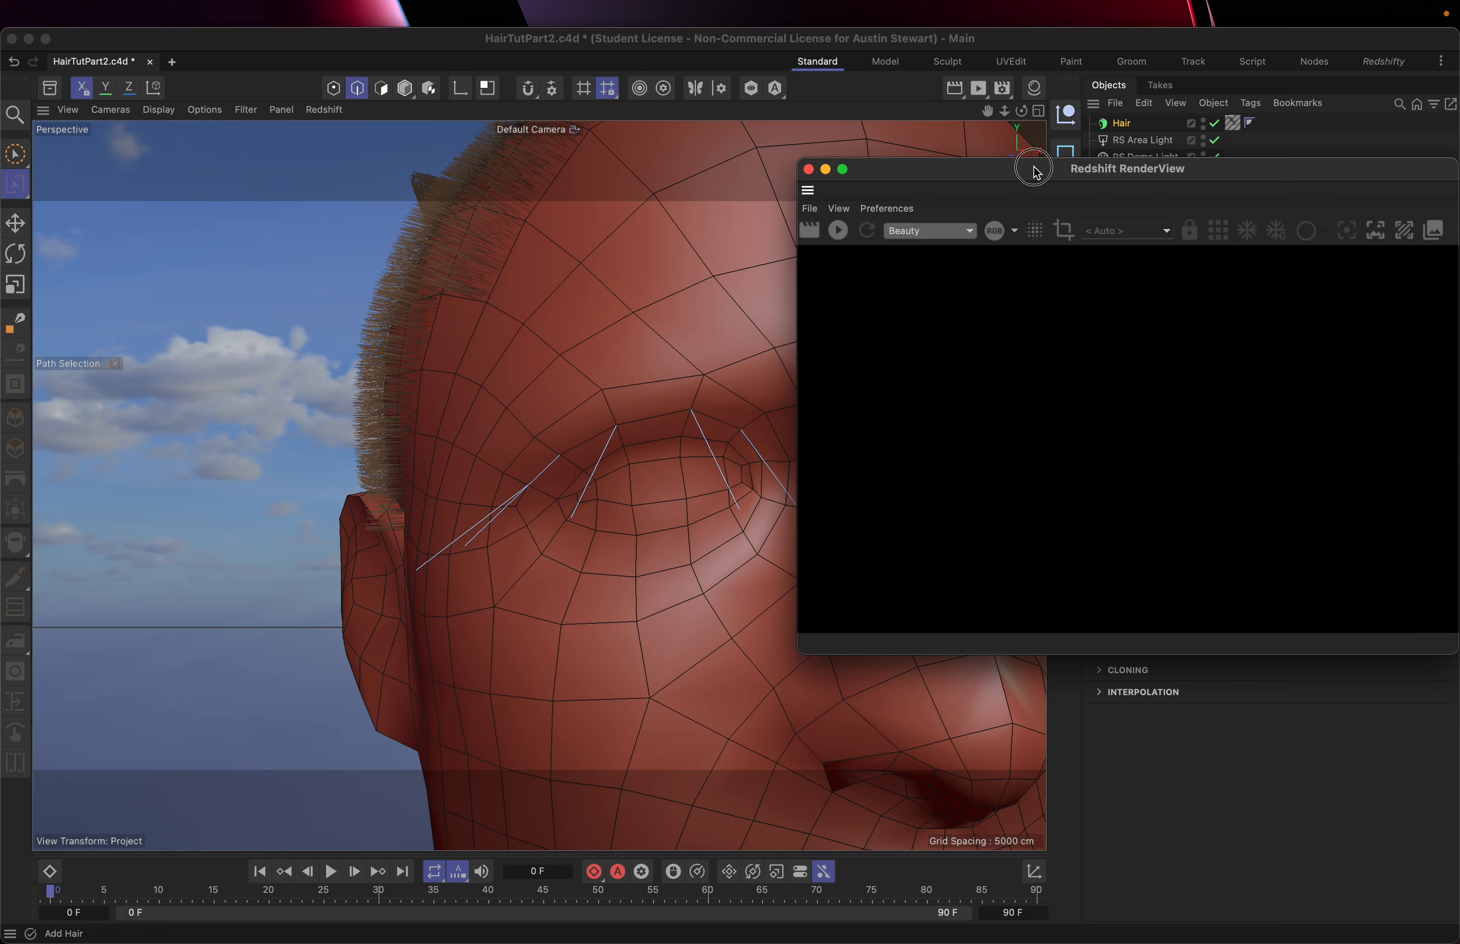
drag(1036, 169, 580, 386)
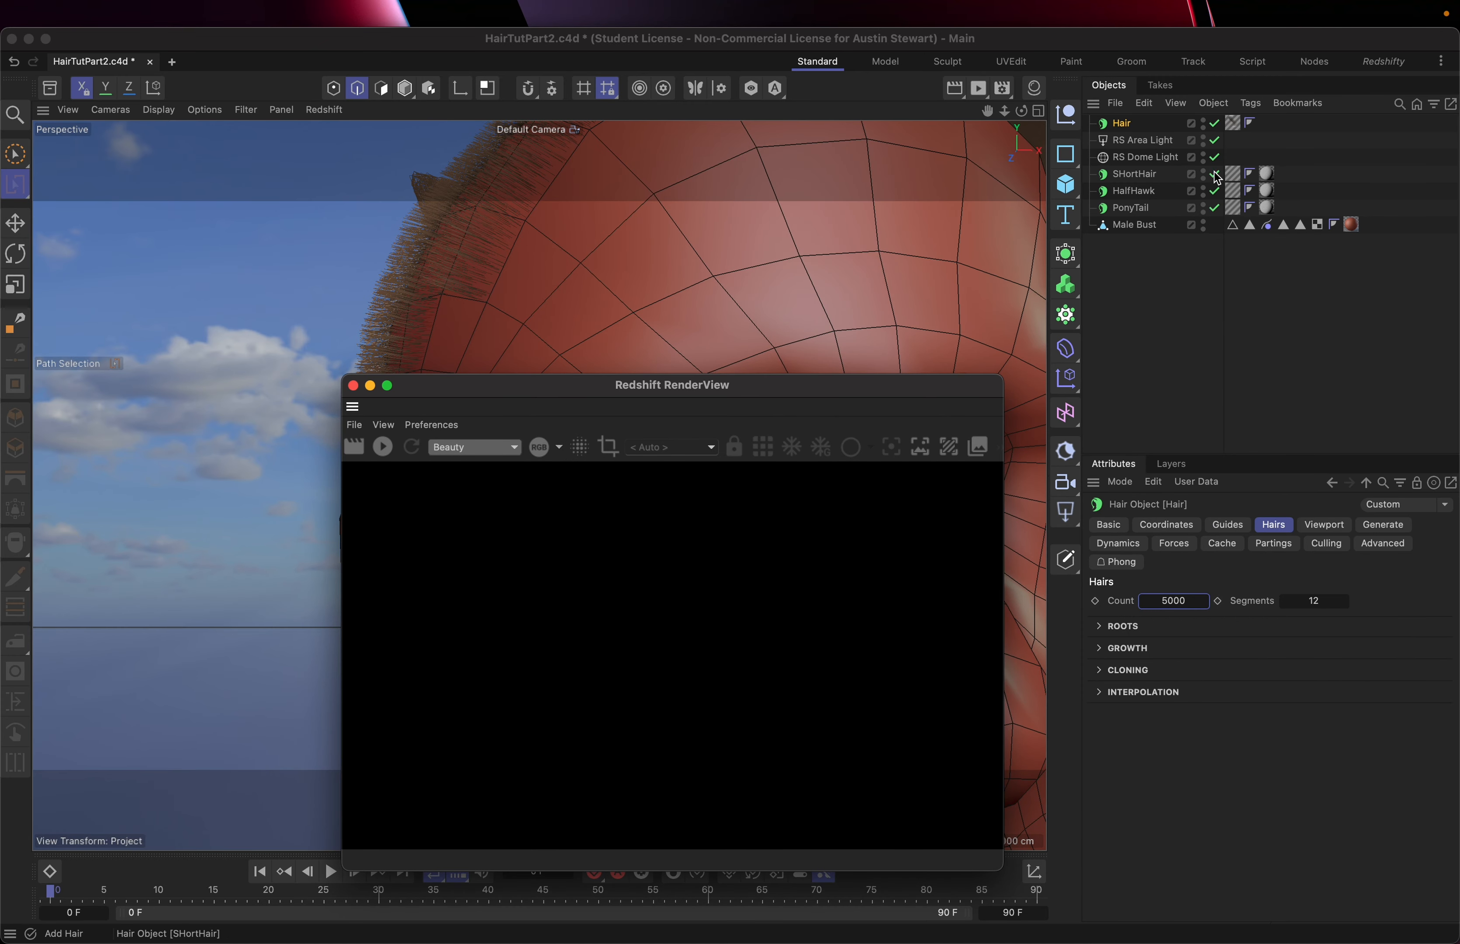
drag(1215, 173, 1218, 212)
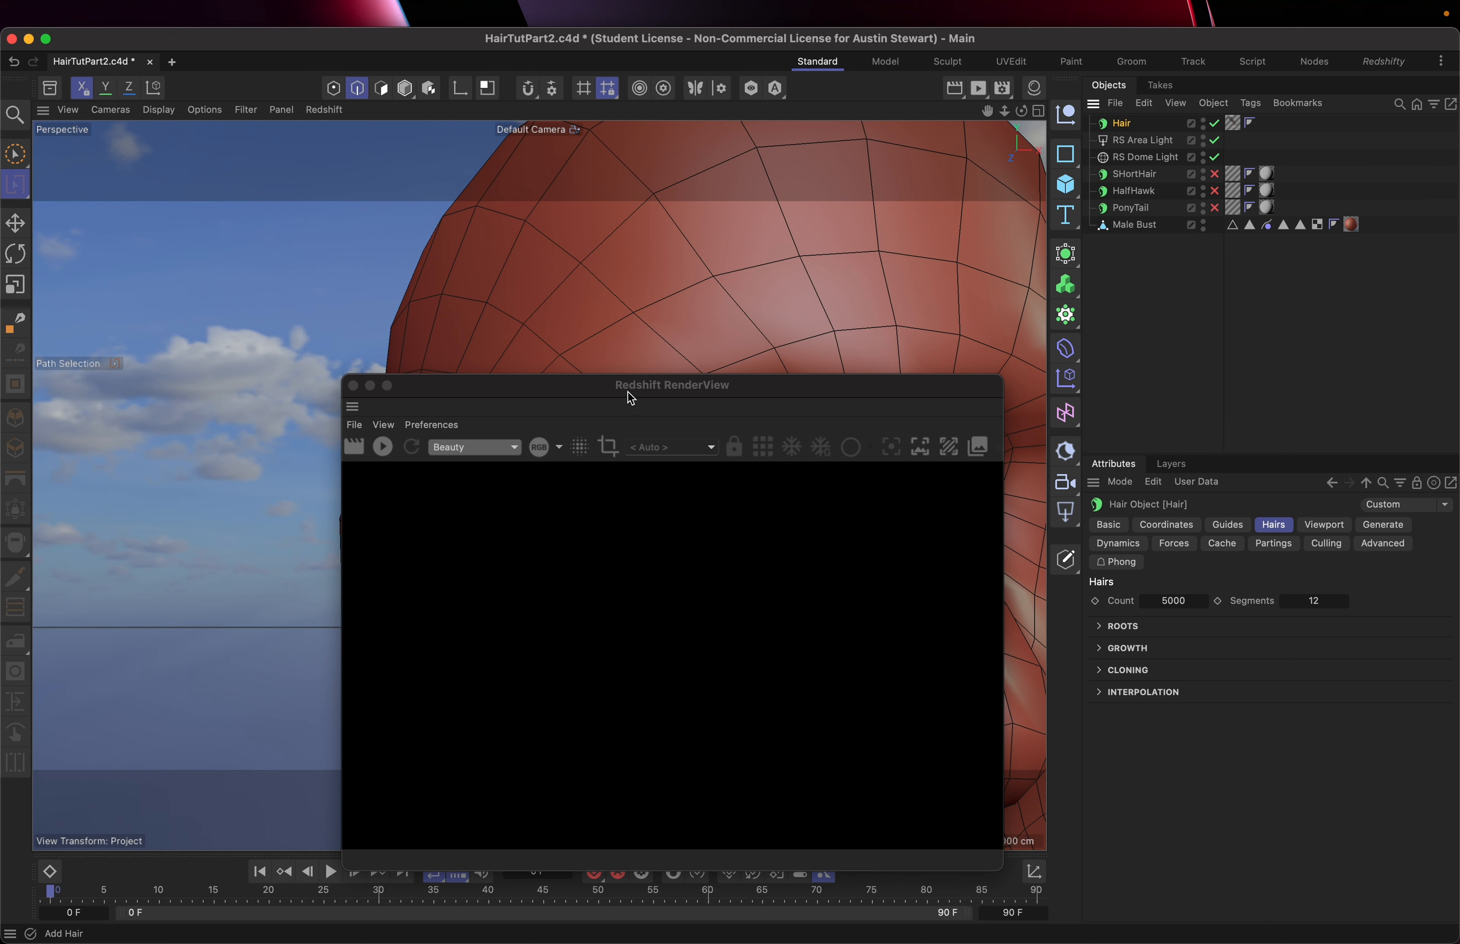
drag(625, 383, 871, 224)
Save the project and start the live Redshift render of the eye area.
key(super+s)
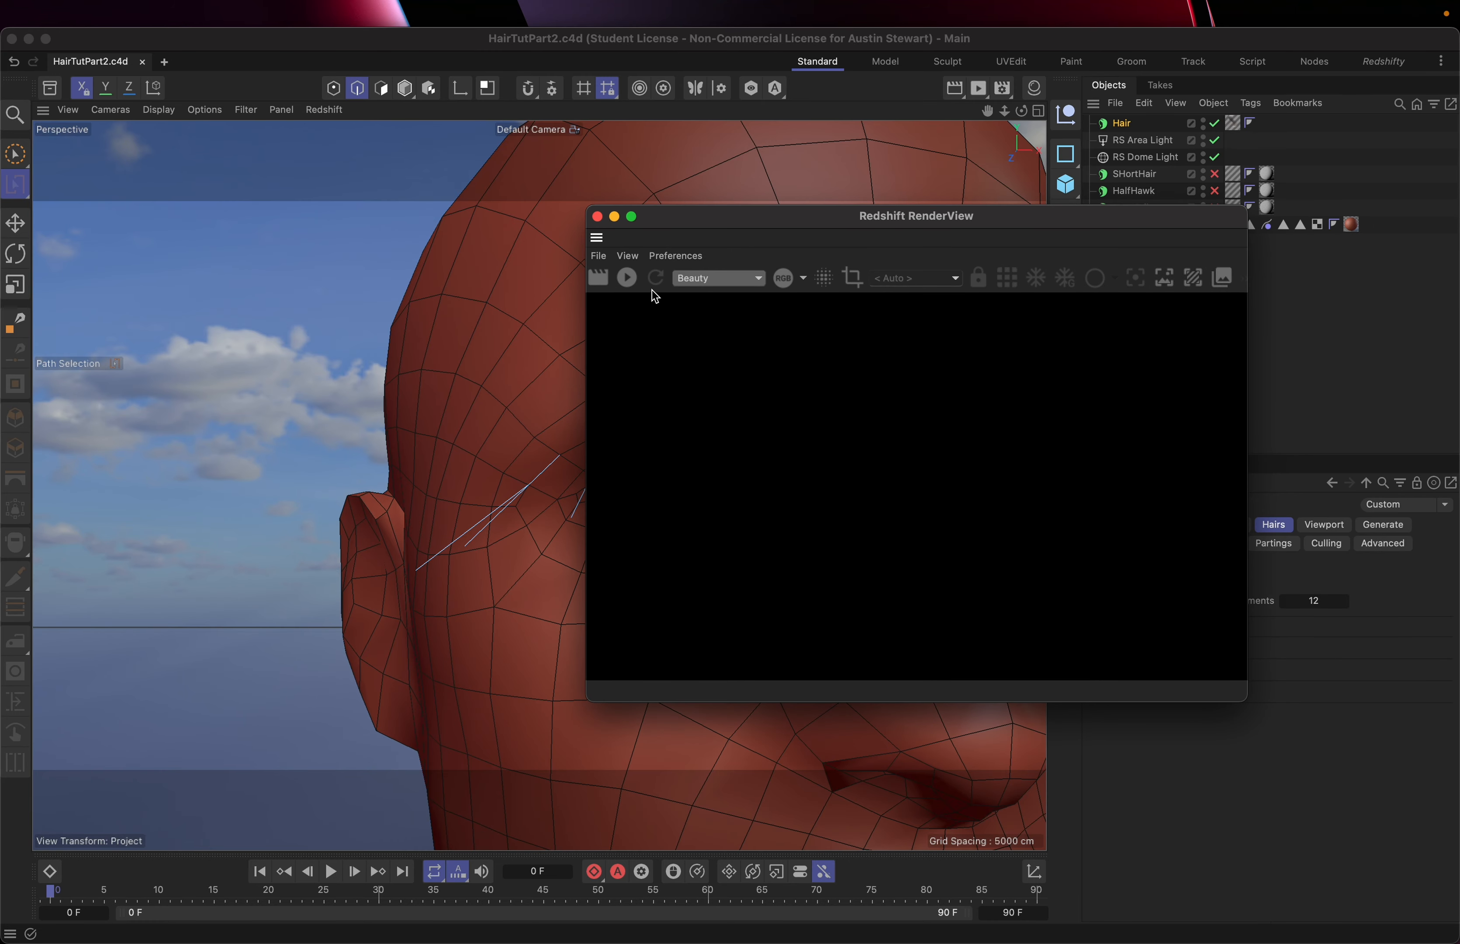
click(627, 279)
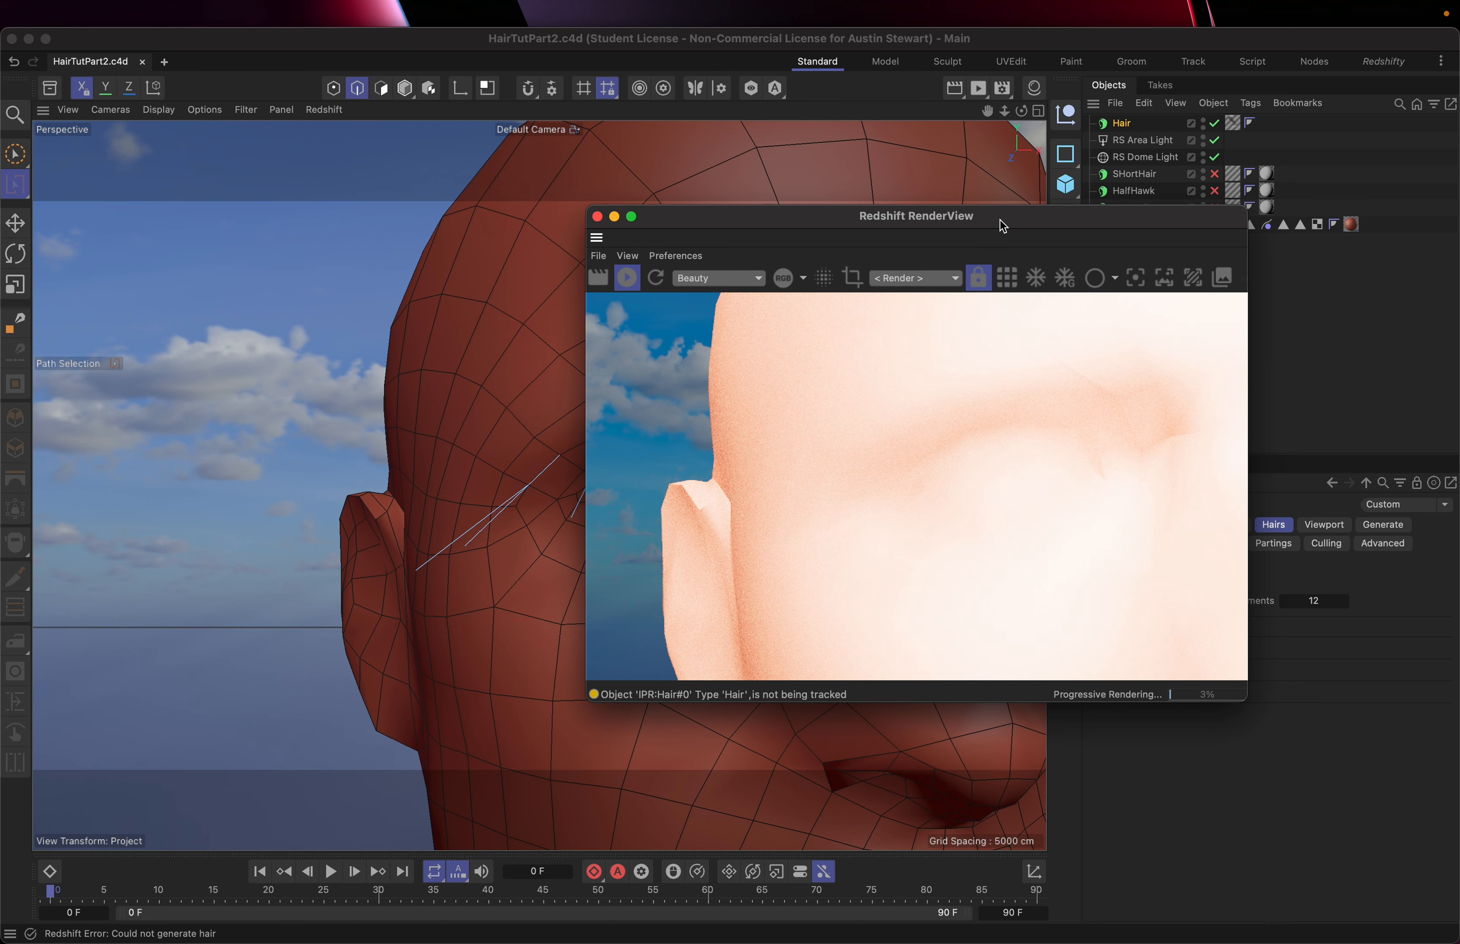
drag(997, 221, 539, 298)
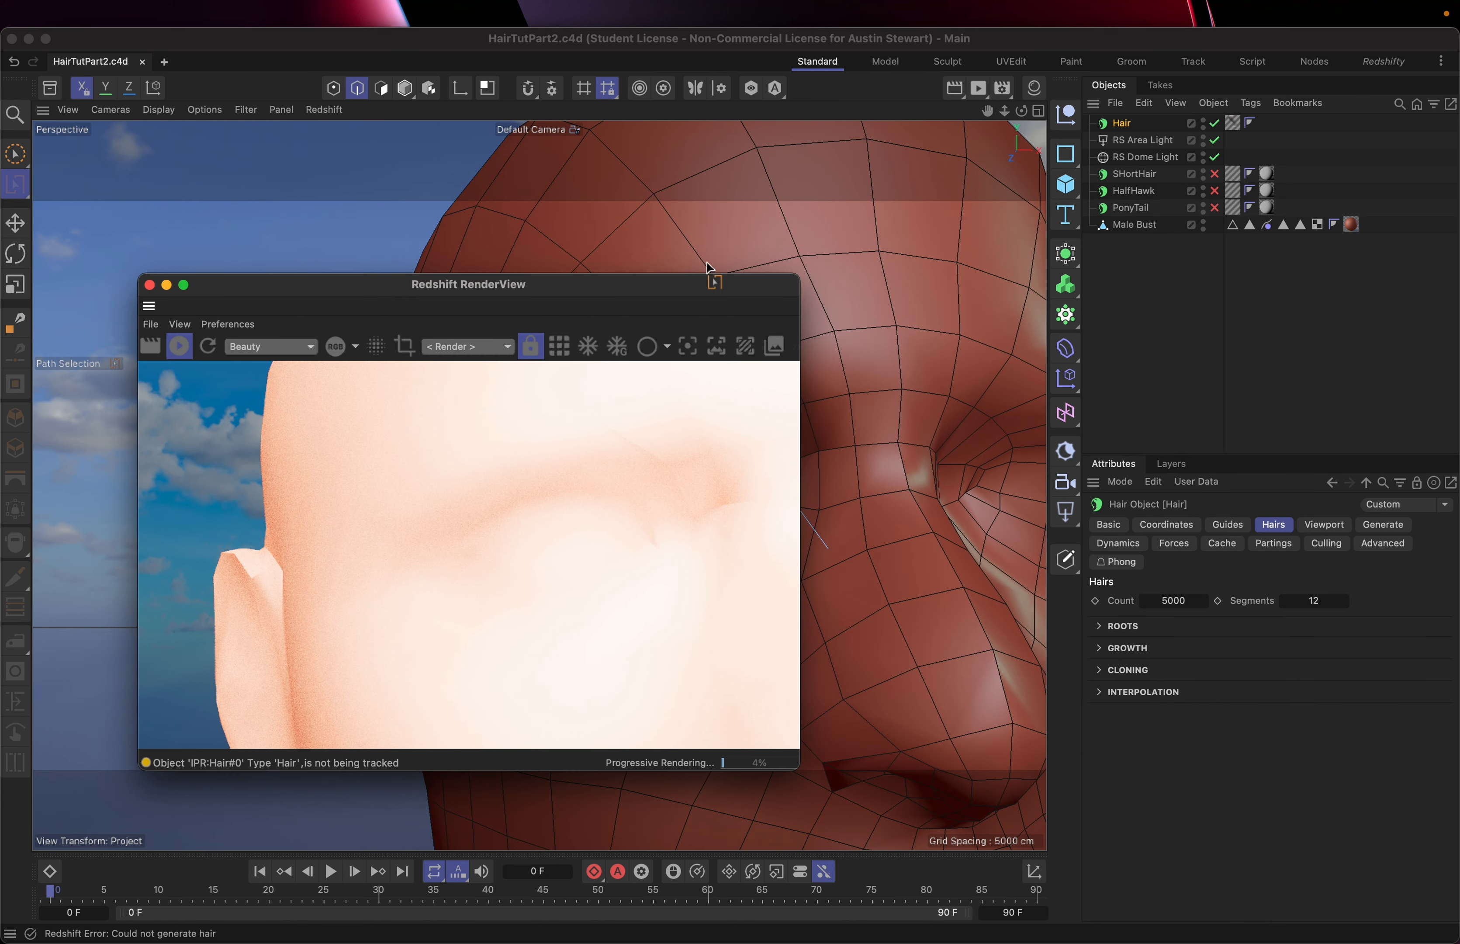
Lower the RS Area Light's exposure to about -4.384 EV.
click(1131, 142)
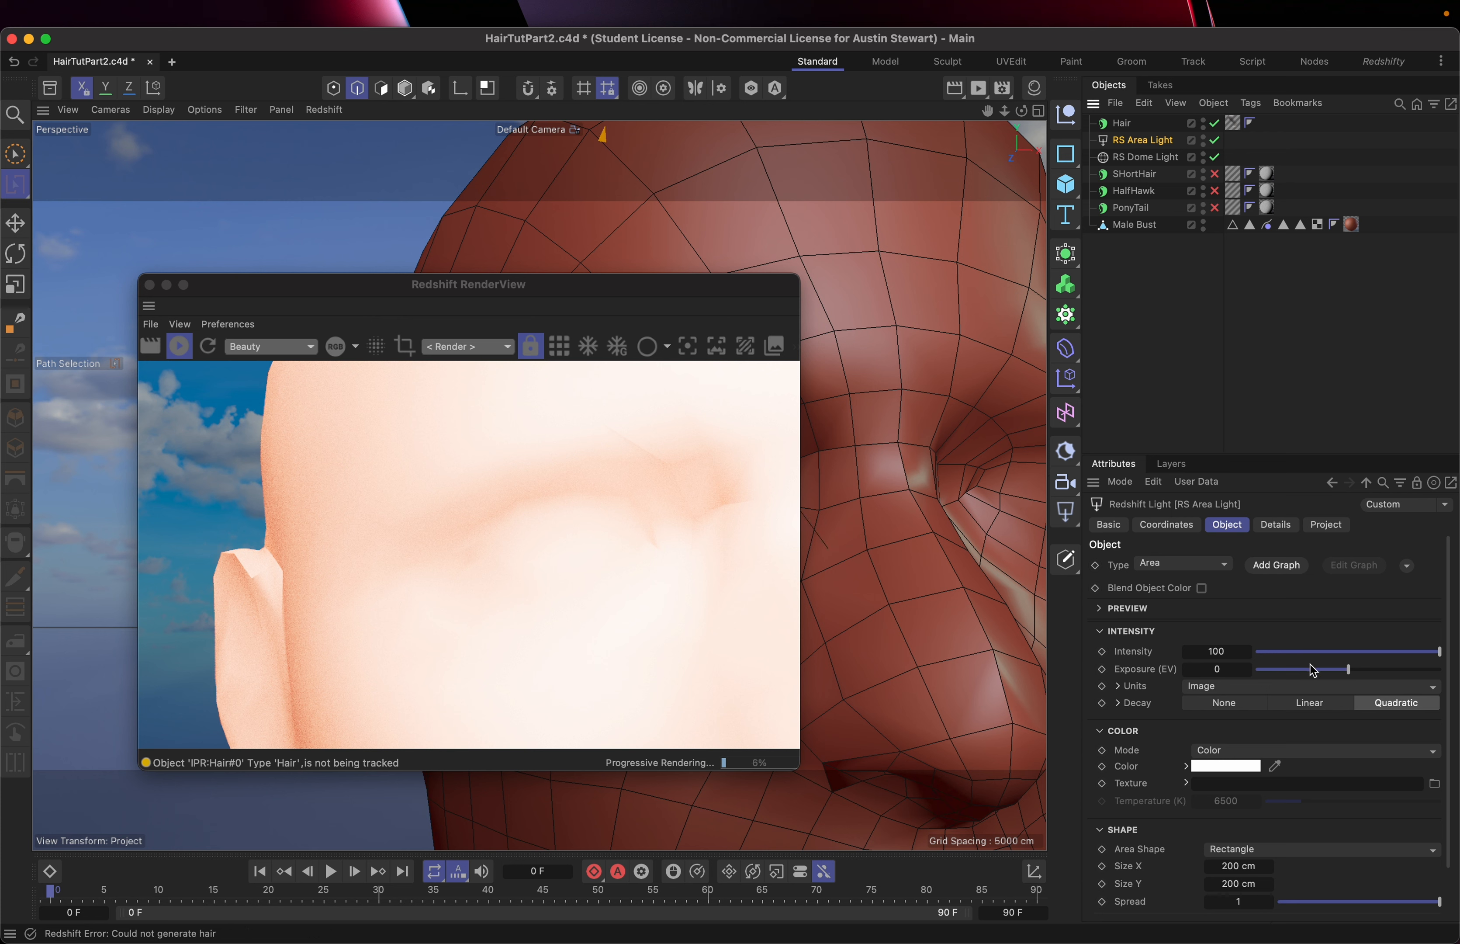
drag(1313, 673, 1311, 677)
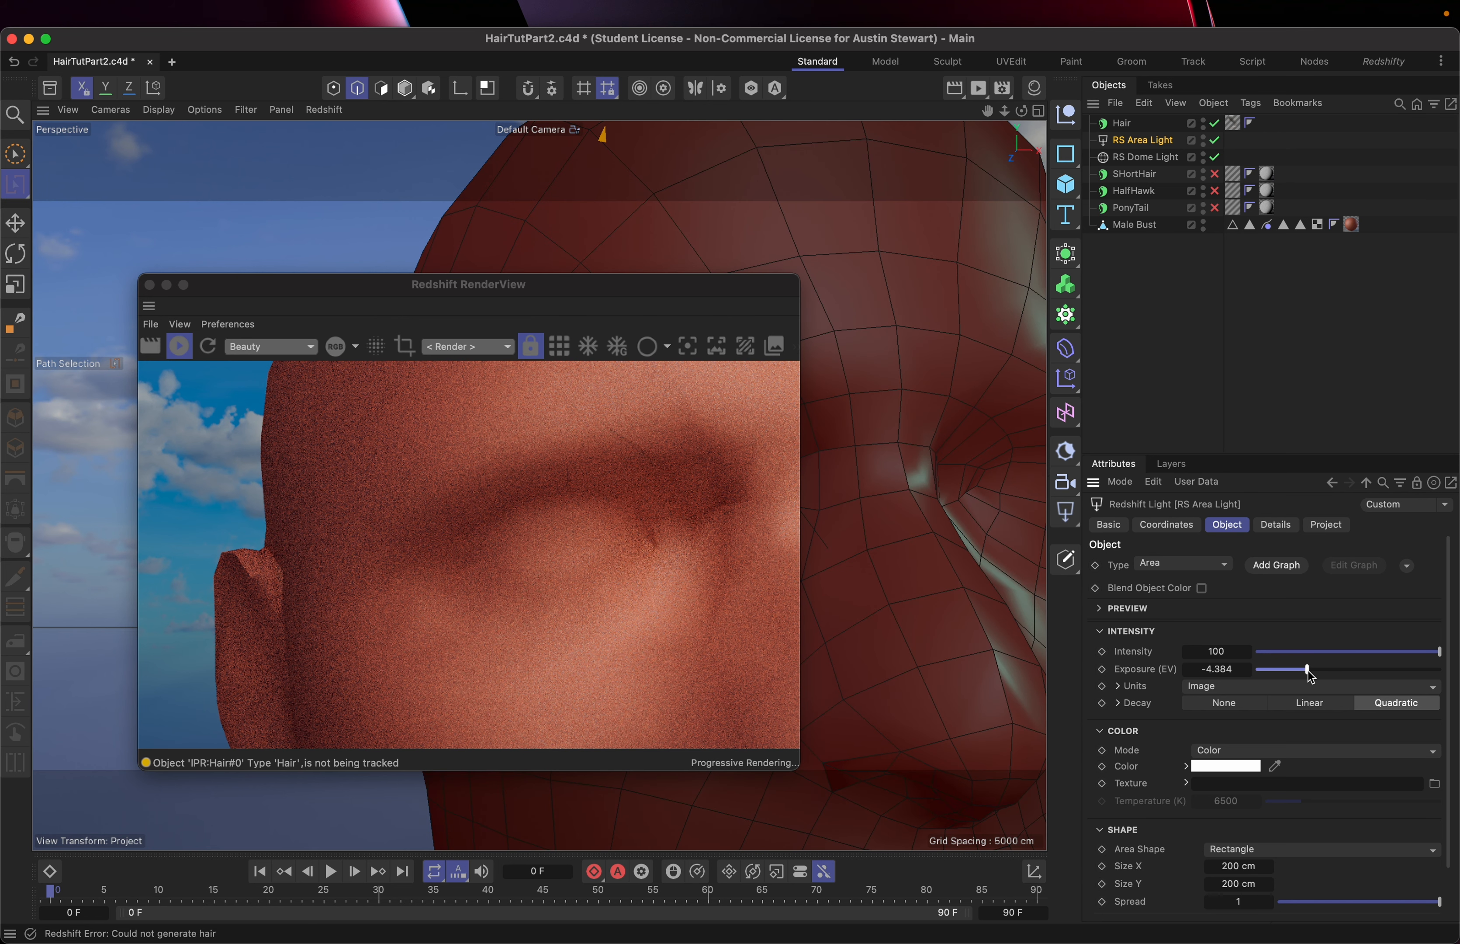
click(461, 292)
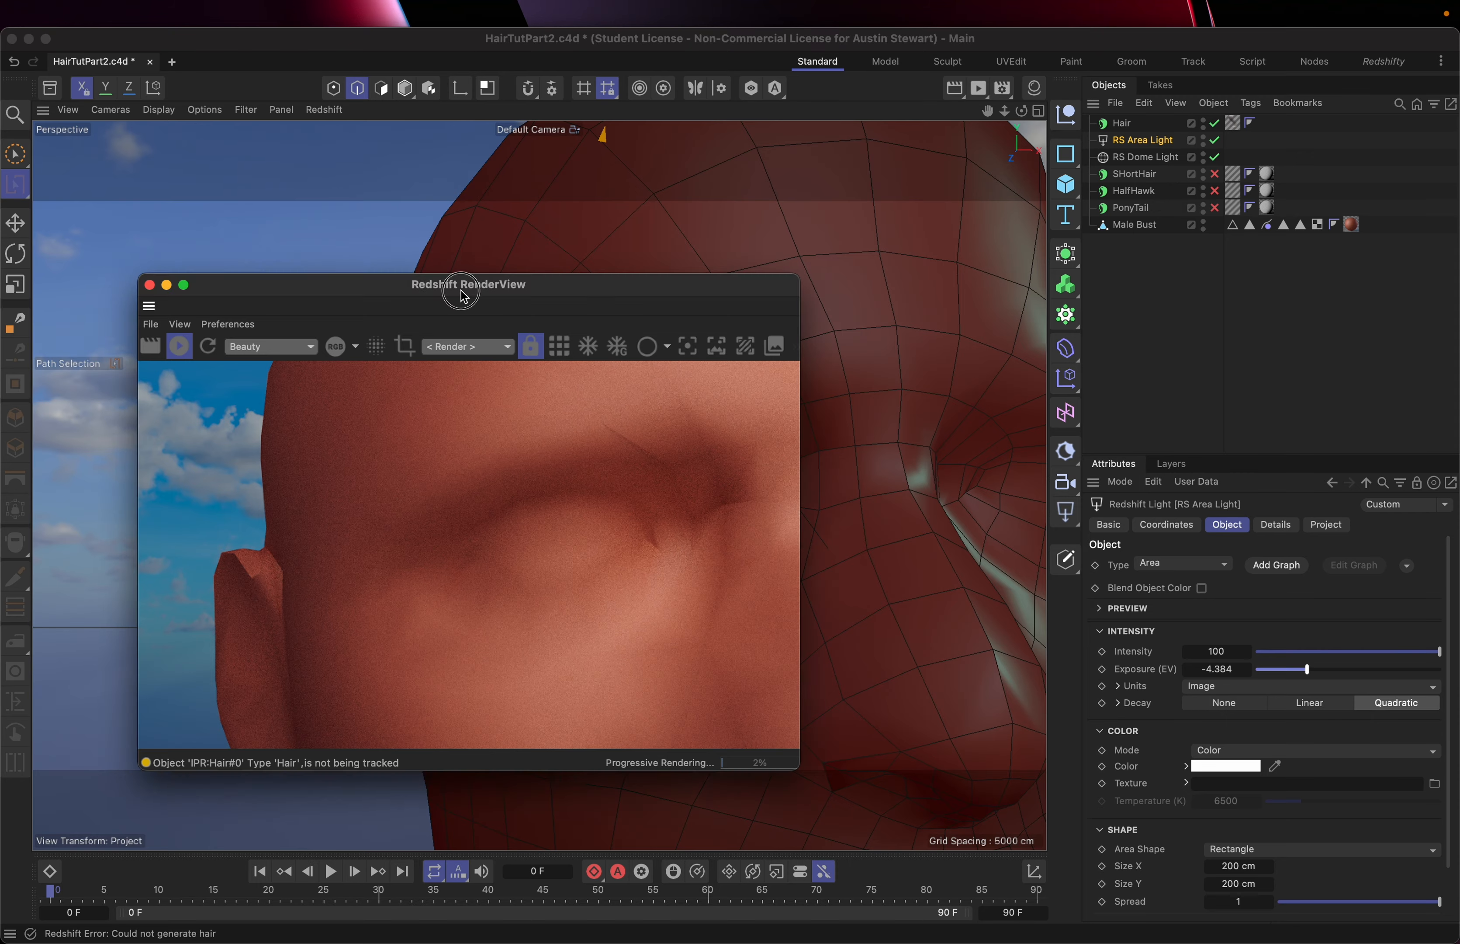
mouse_move(462, 296)
mouse_down()
mouse_move(745, 297)
mouse_move(247, 278)
mouse_move(183, 586)
mouse_move(931, 234)
mouse_move(531, 328)
mouse_move(441, 288)
mouse_up()
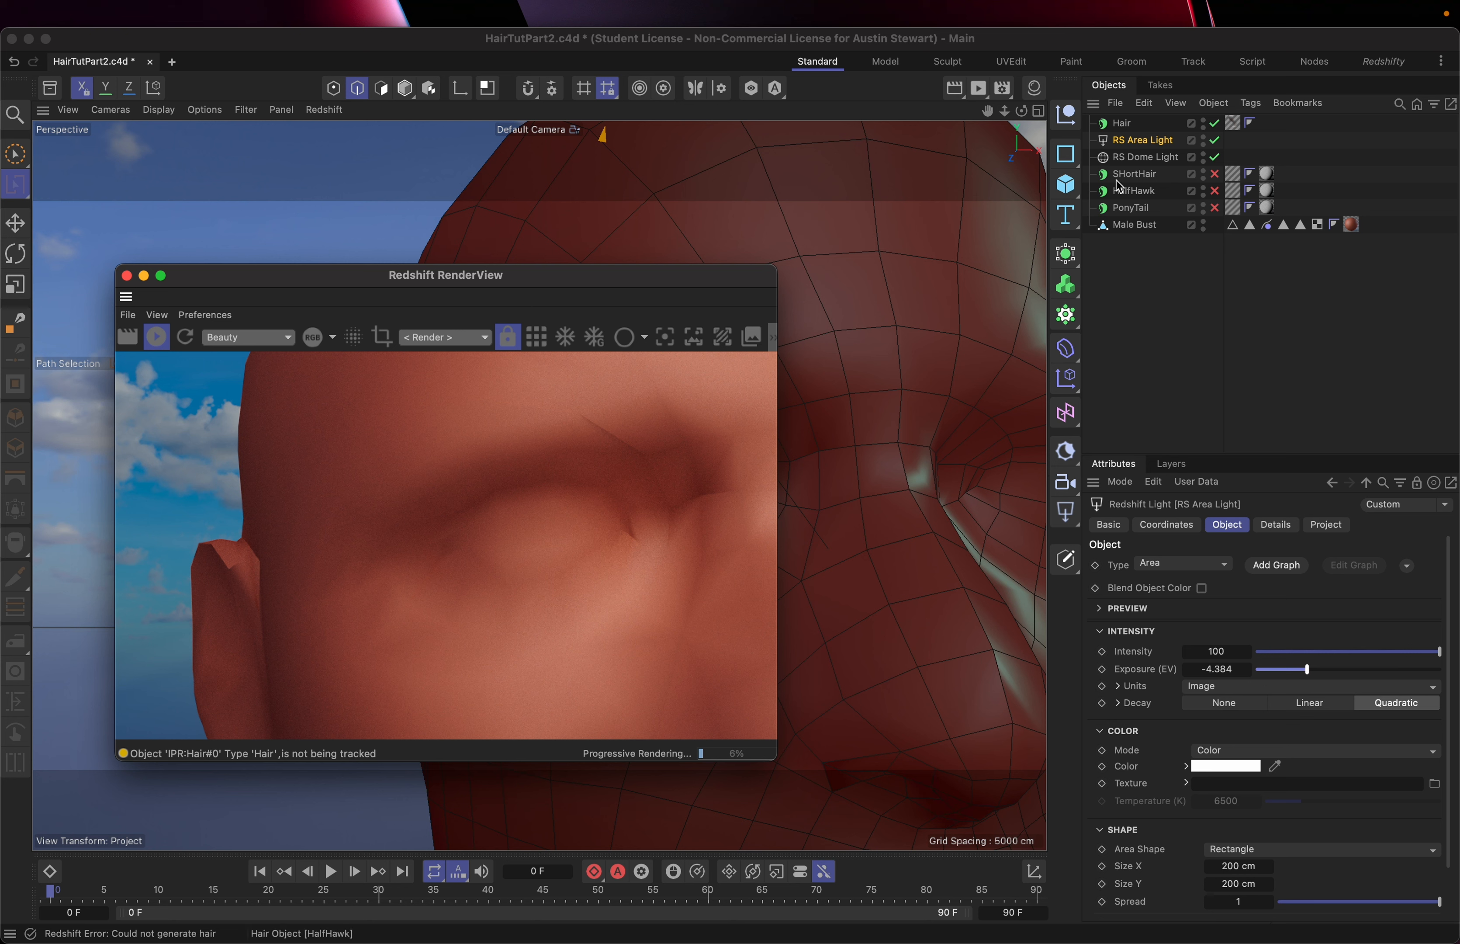
Stop the live render, switch the eyelid hair's guide root to Polygon Edge and save the project.
click(1121, 124)
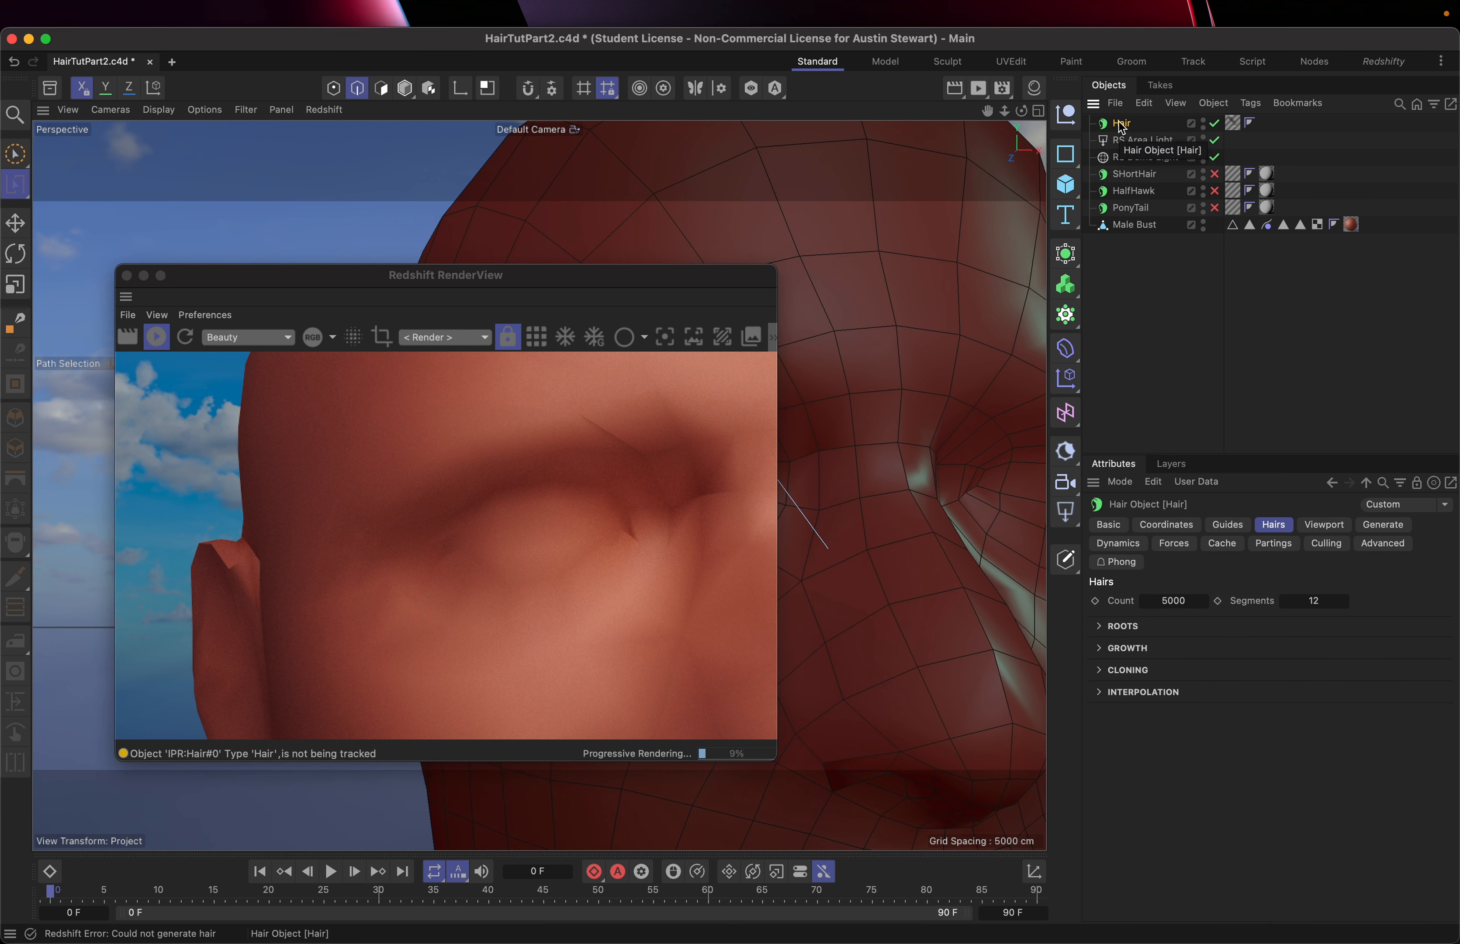
click(156, 337)
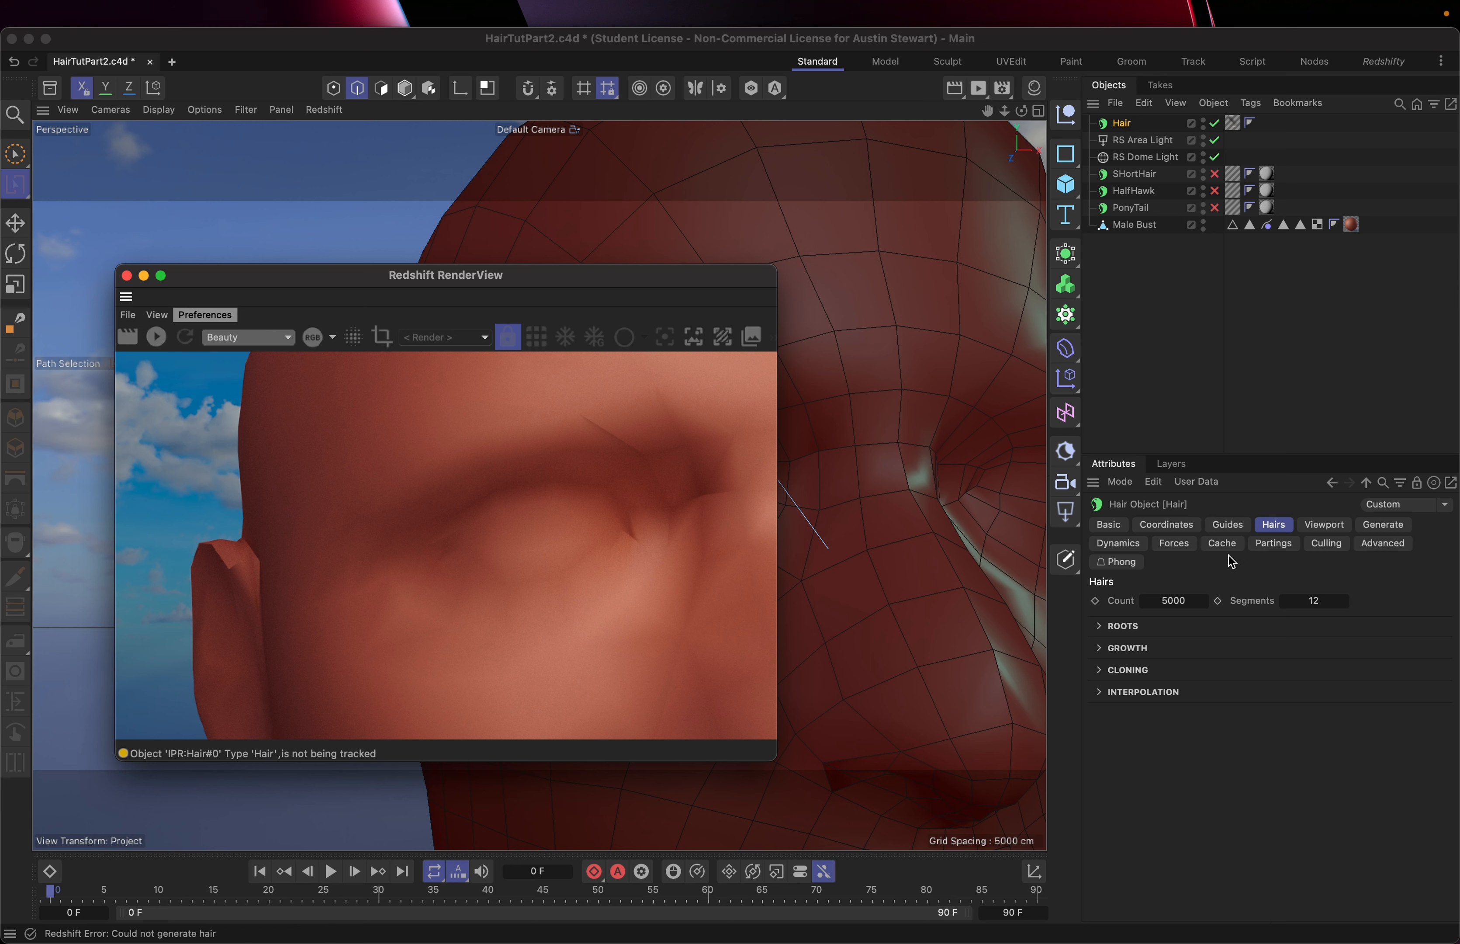
click(1226, 529)
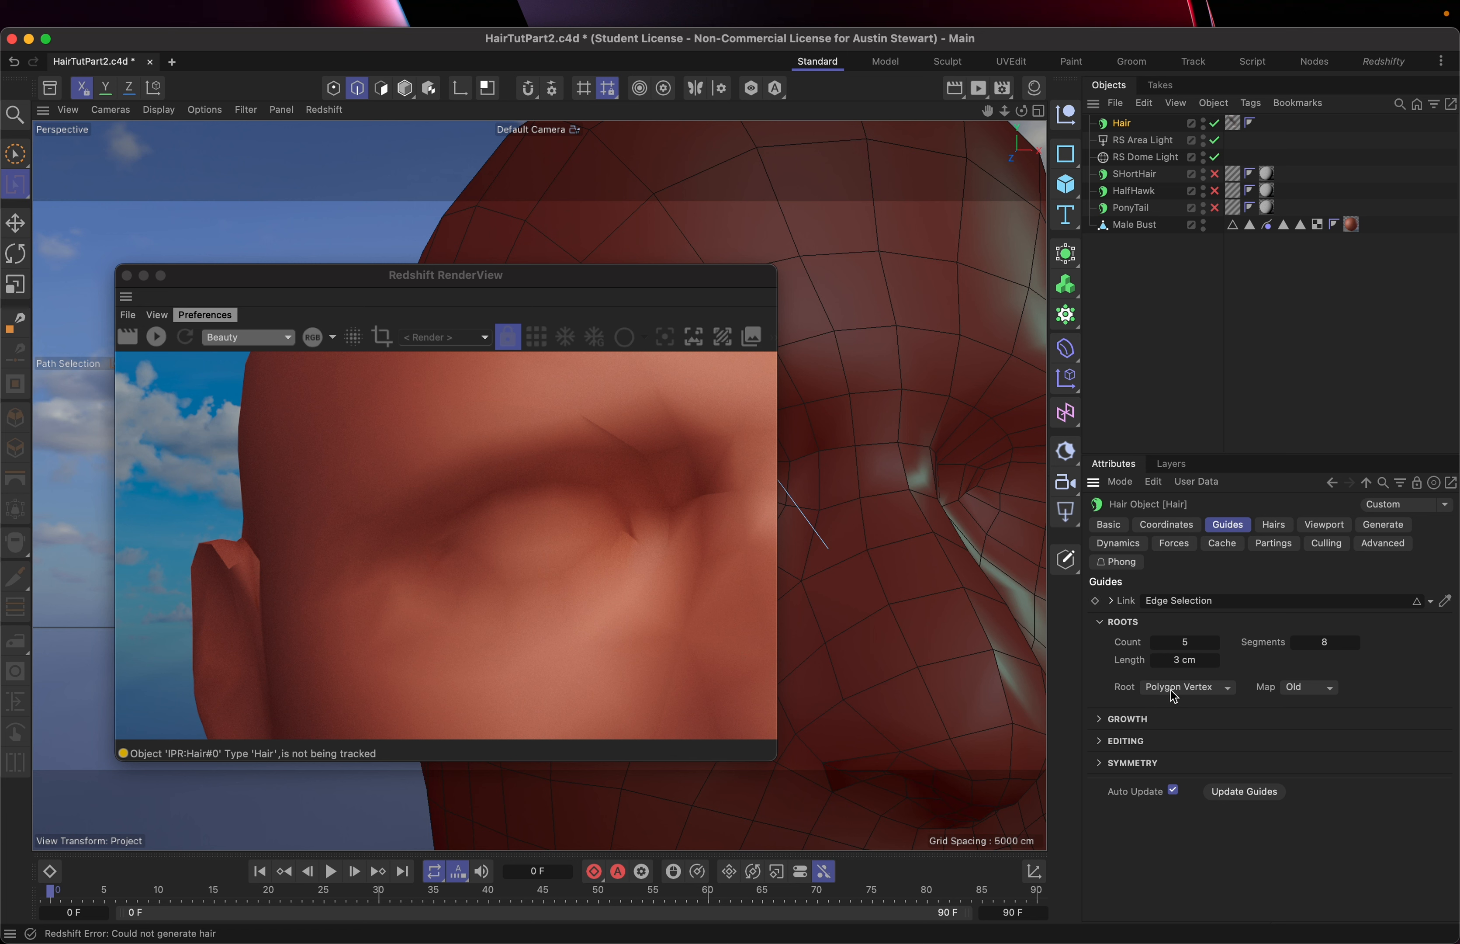
click(1201, 688)
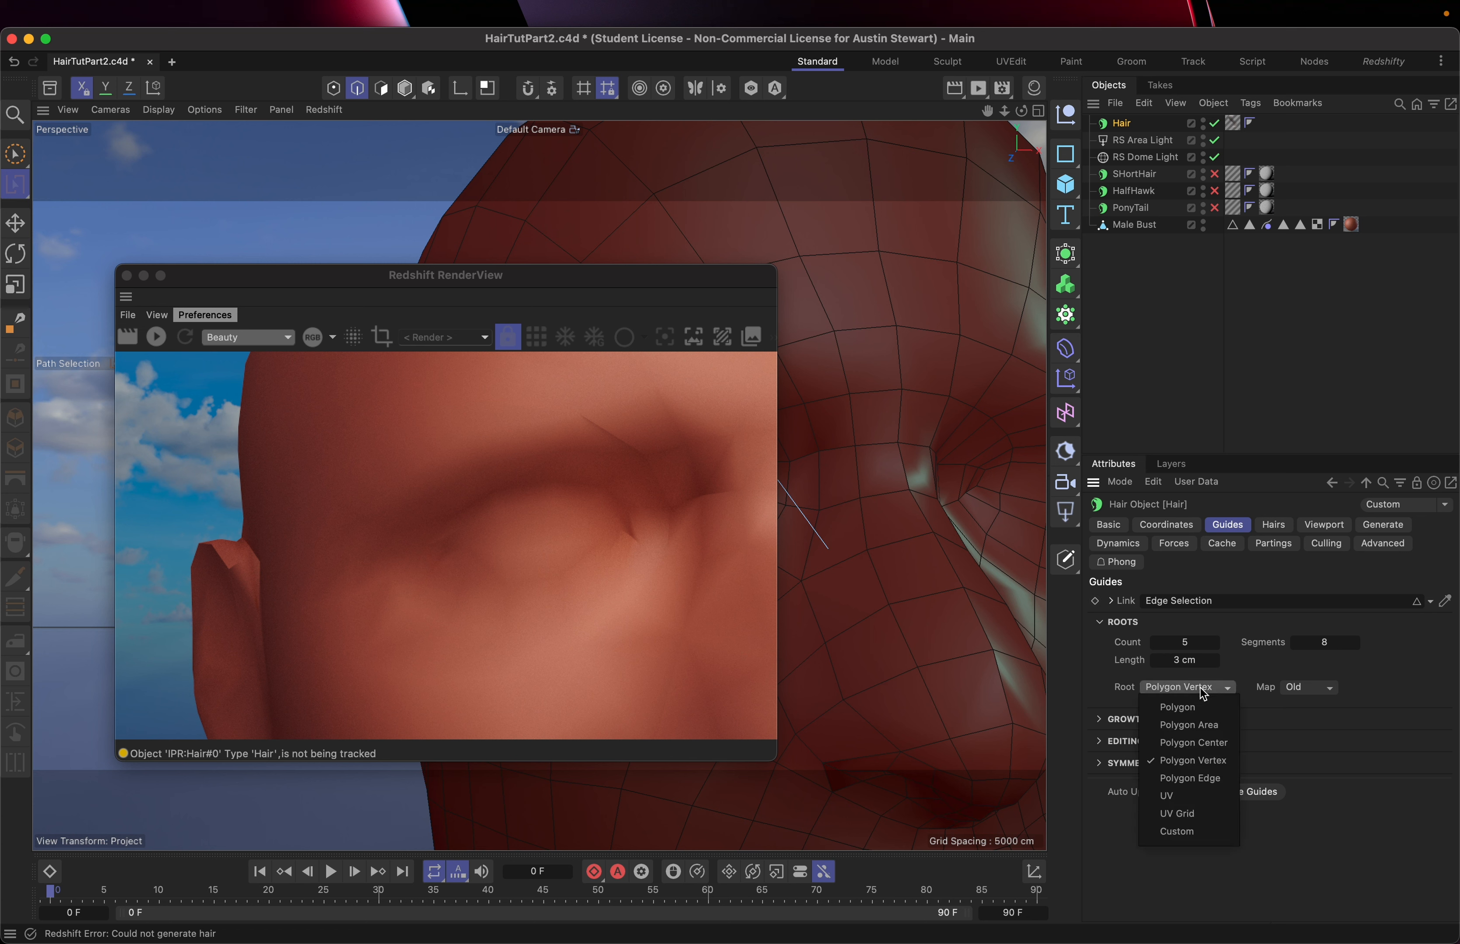
click(1216, 780)
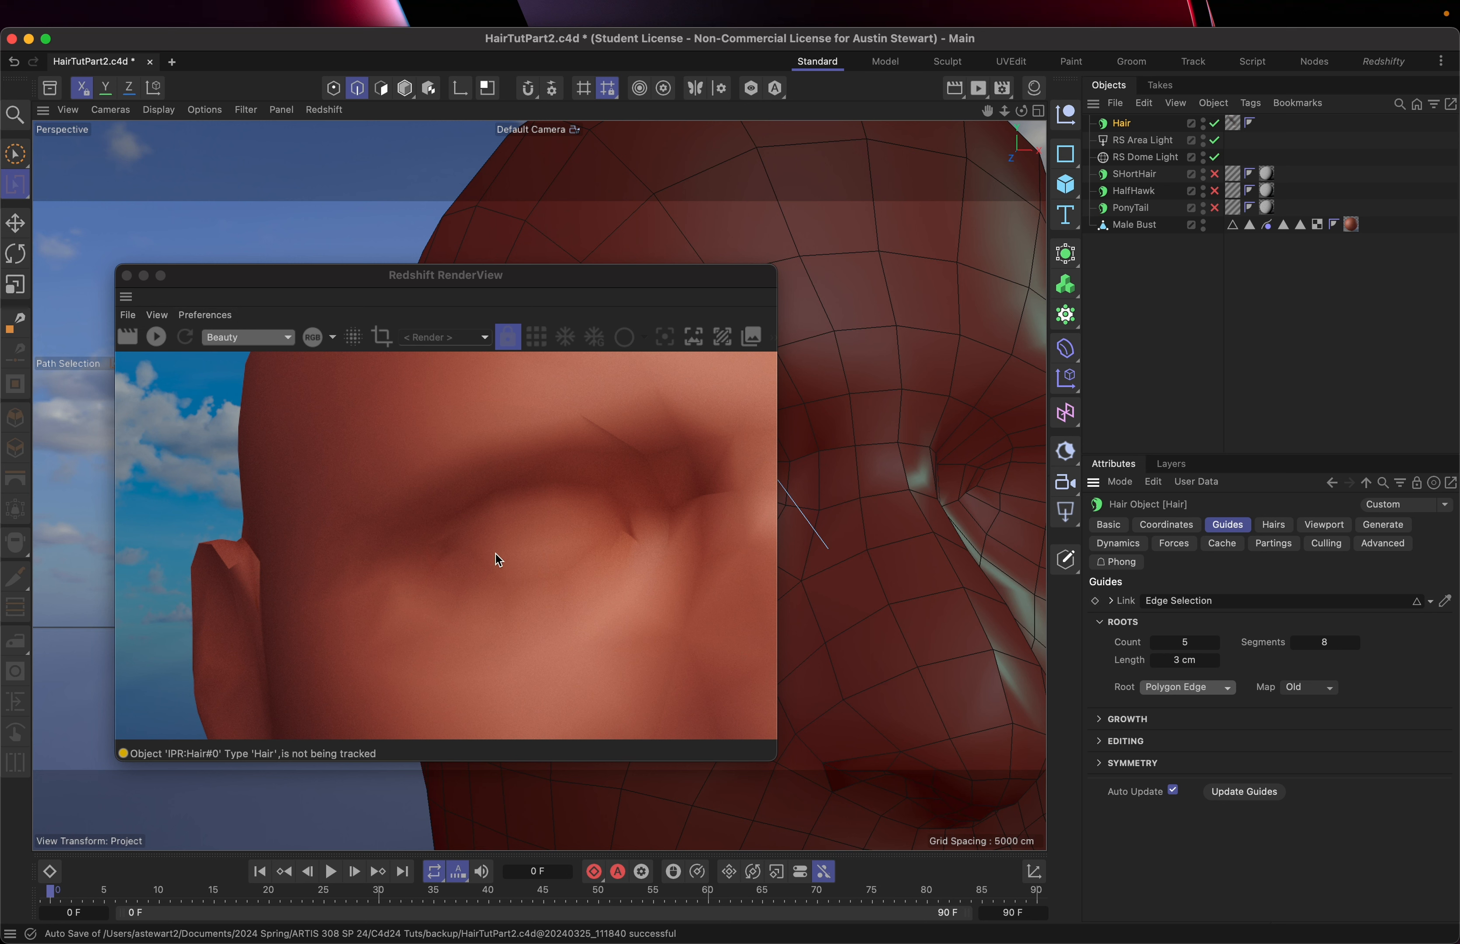
key(super+s)
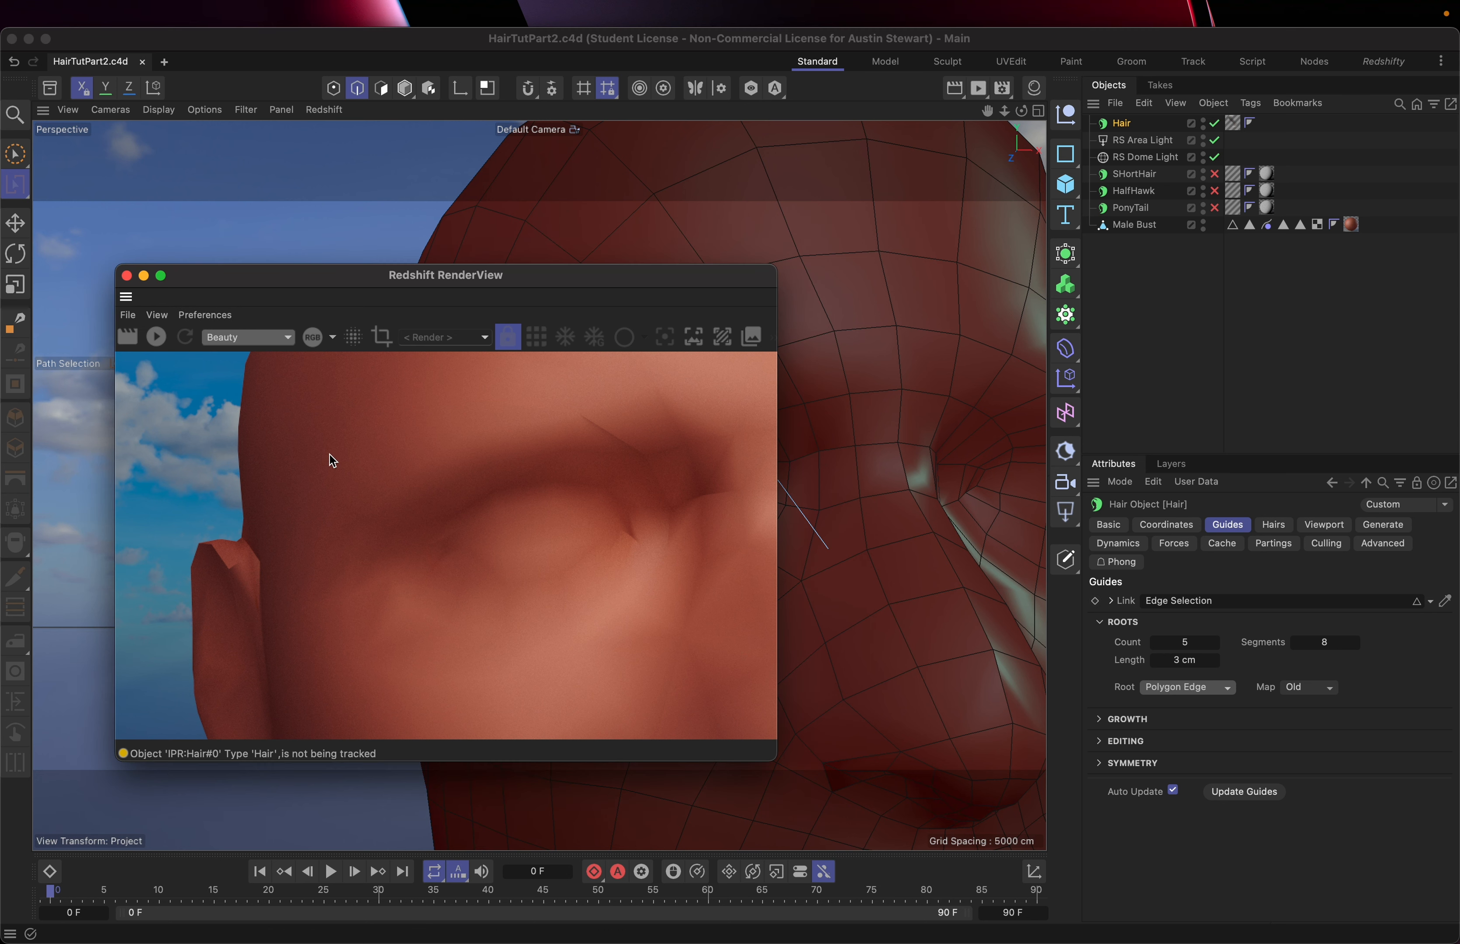
Restart the live render and set the eyelid hair's count to 200.
click(157, 341)
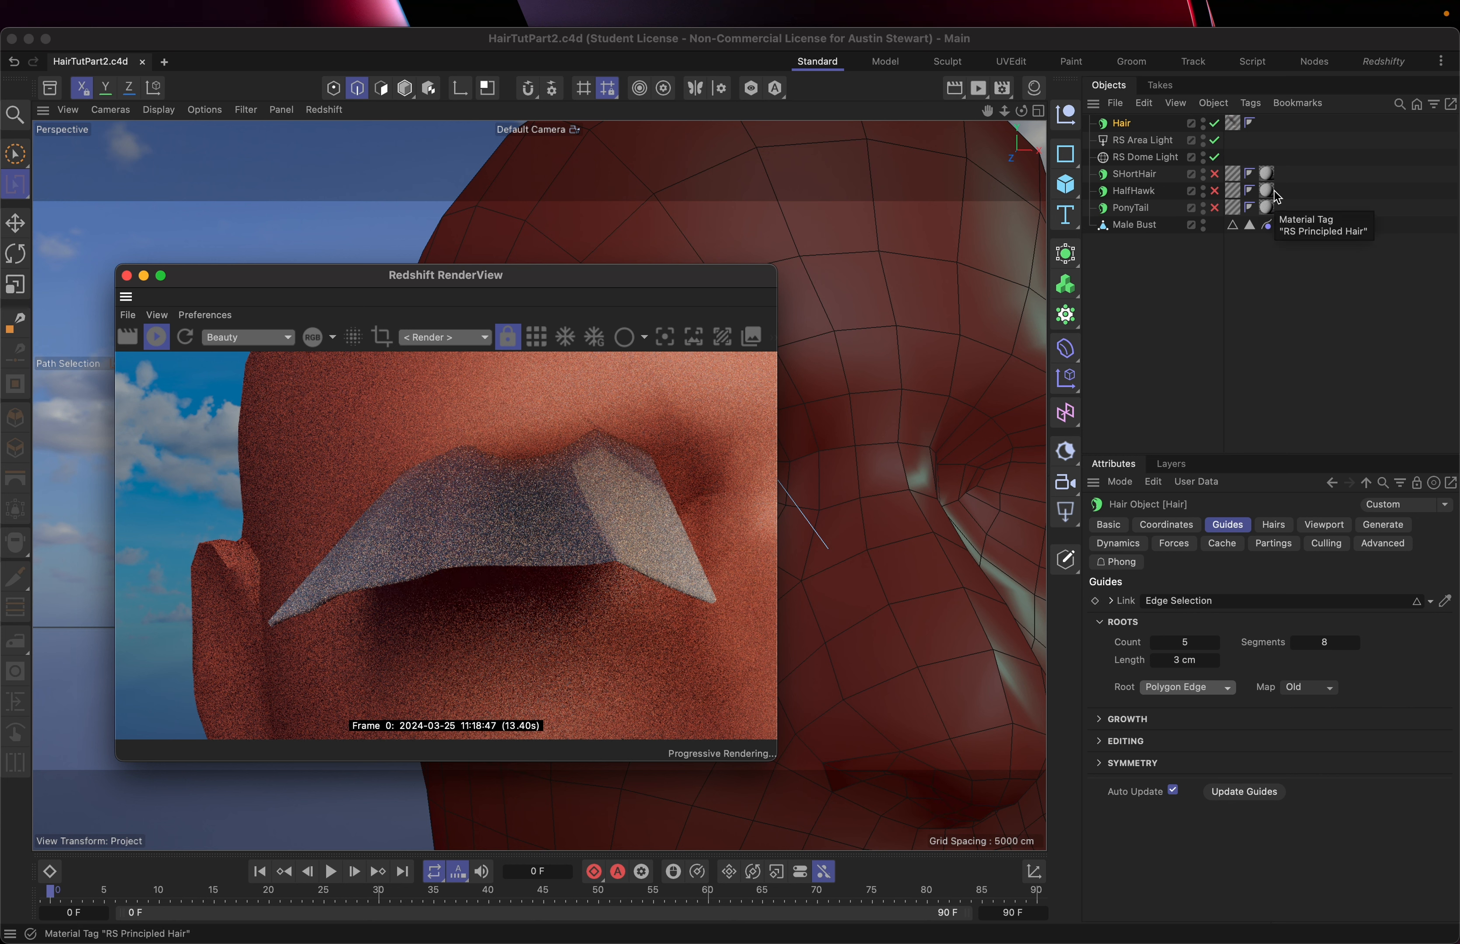
click(1275, 525)
click(1174, 601)
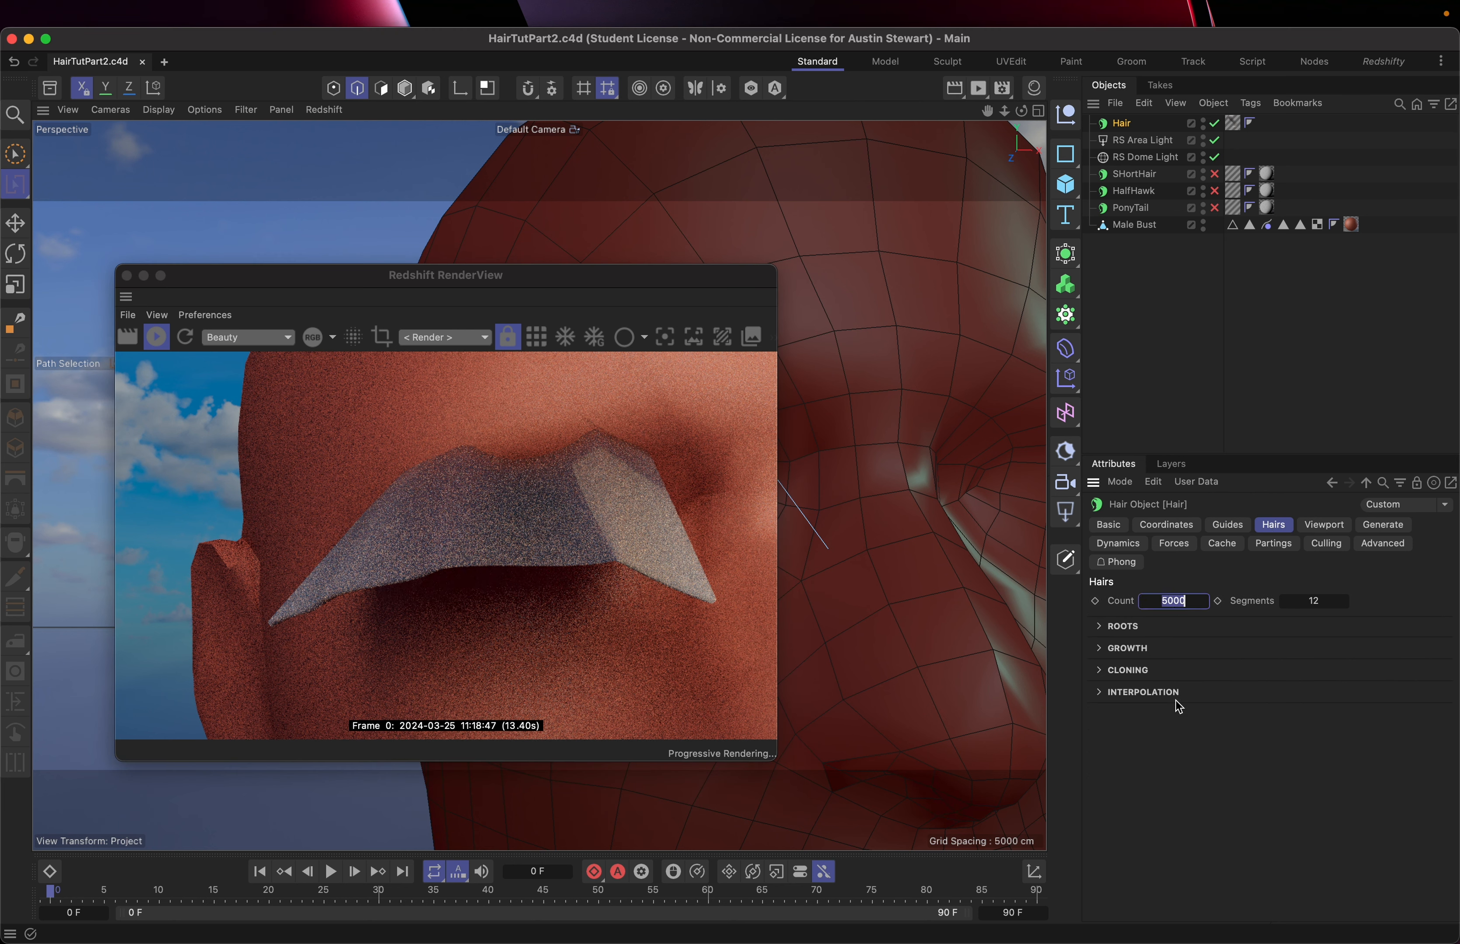
text(200)
key(Return)
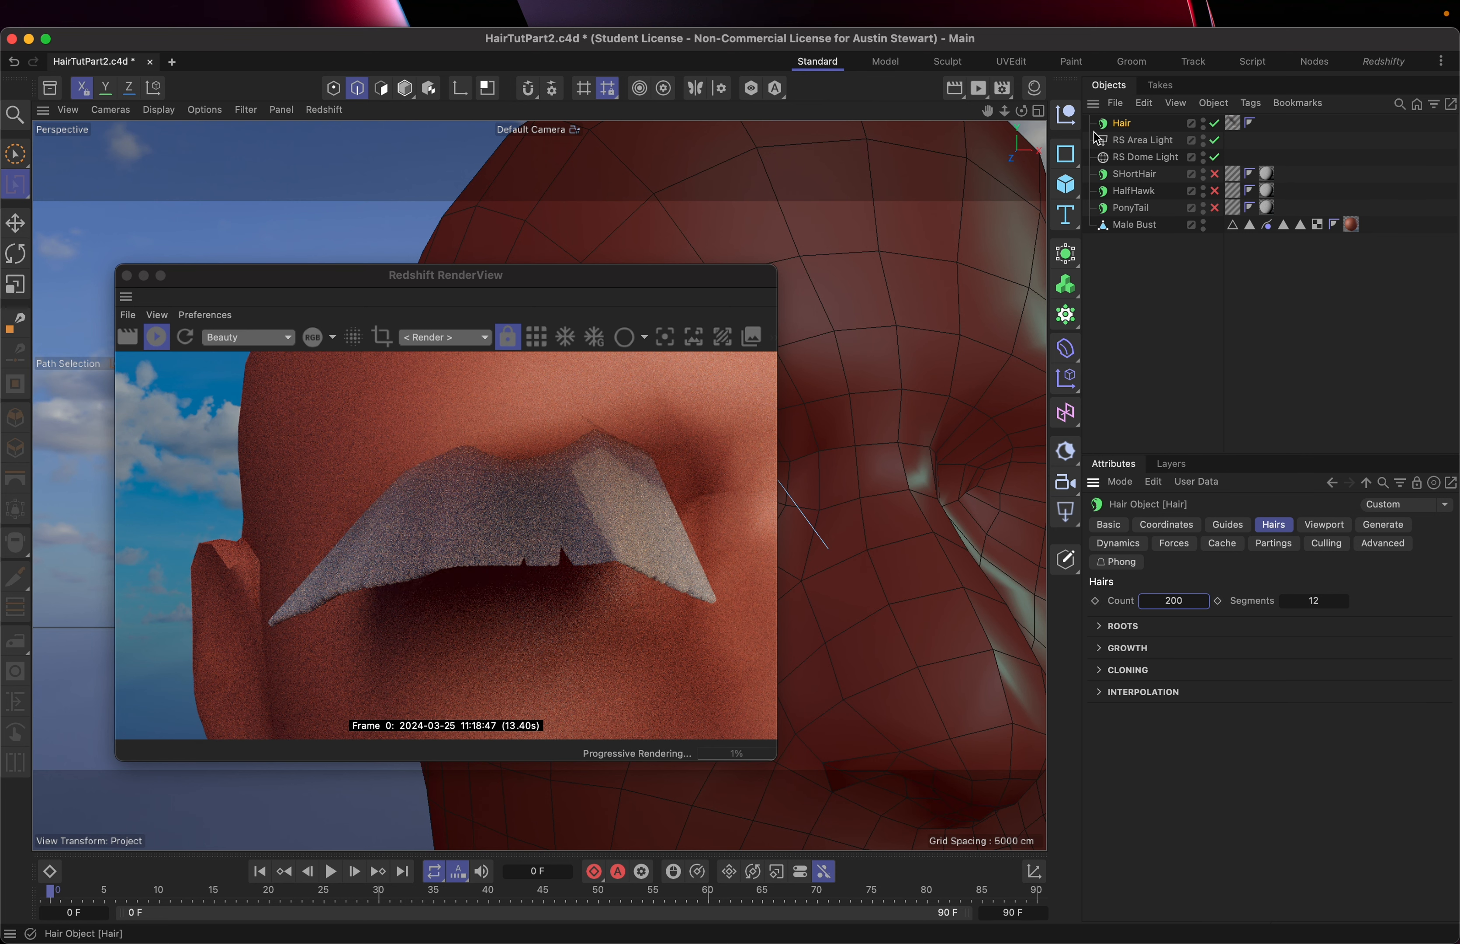
Set the Hair Mat material's thickness to 0.01 cm at the root and 0.01 cm at the tip.
click(1036, 91)
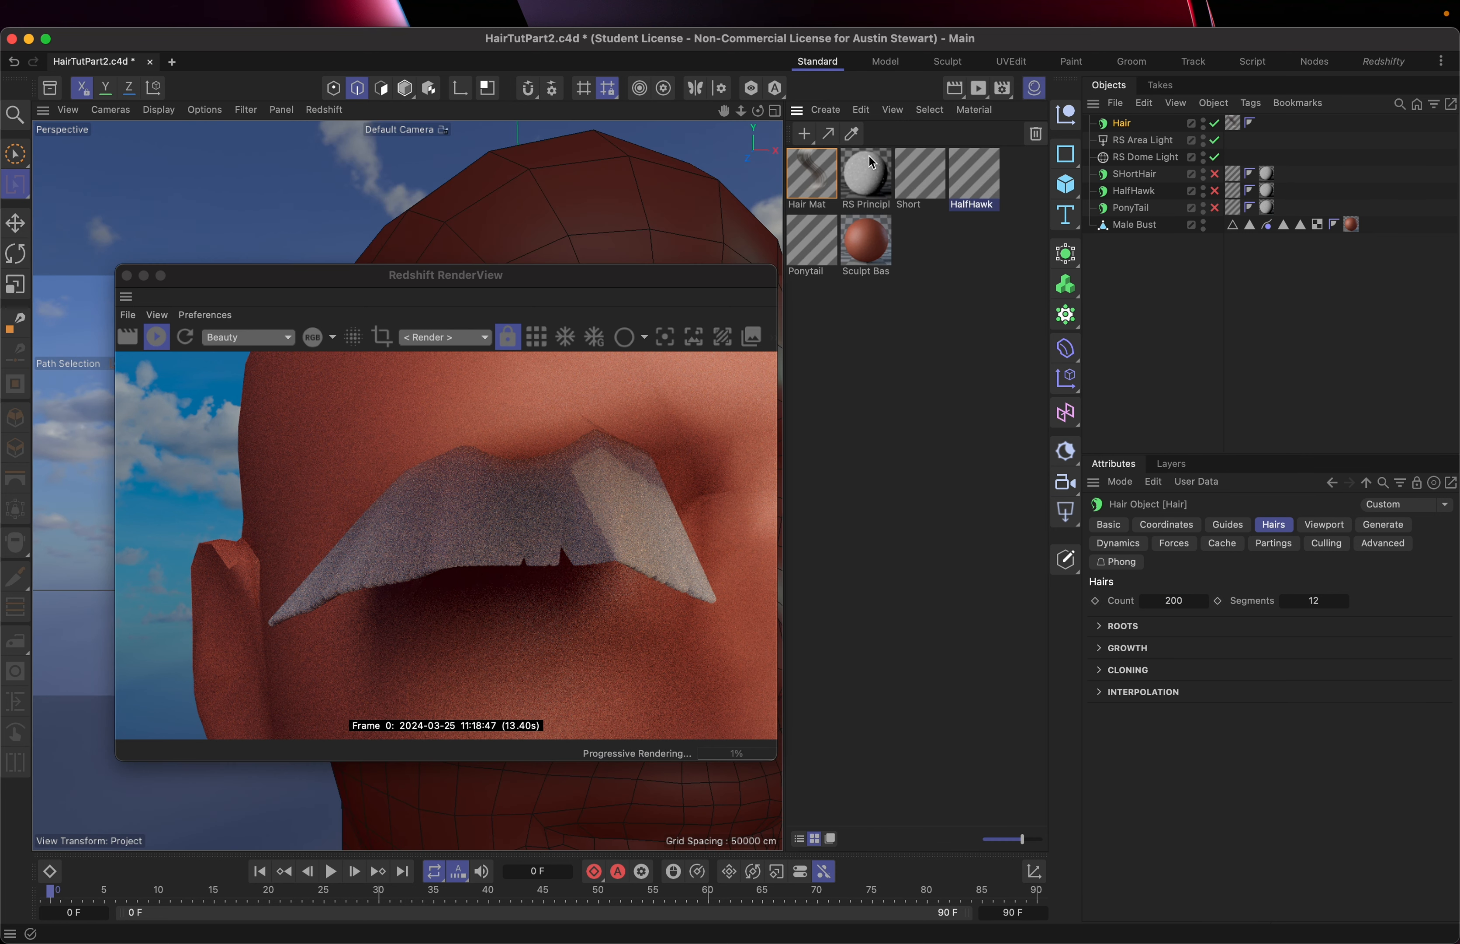
double_click(811, 164)
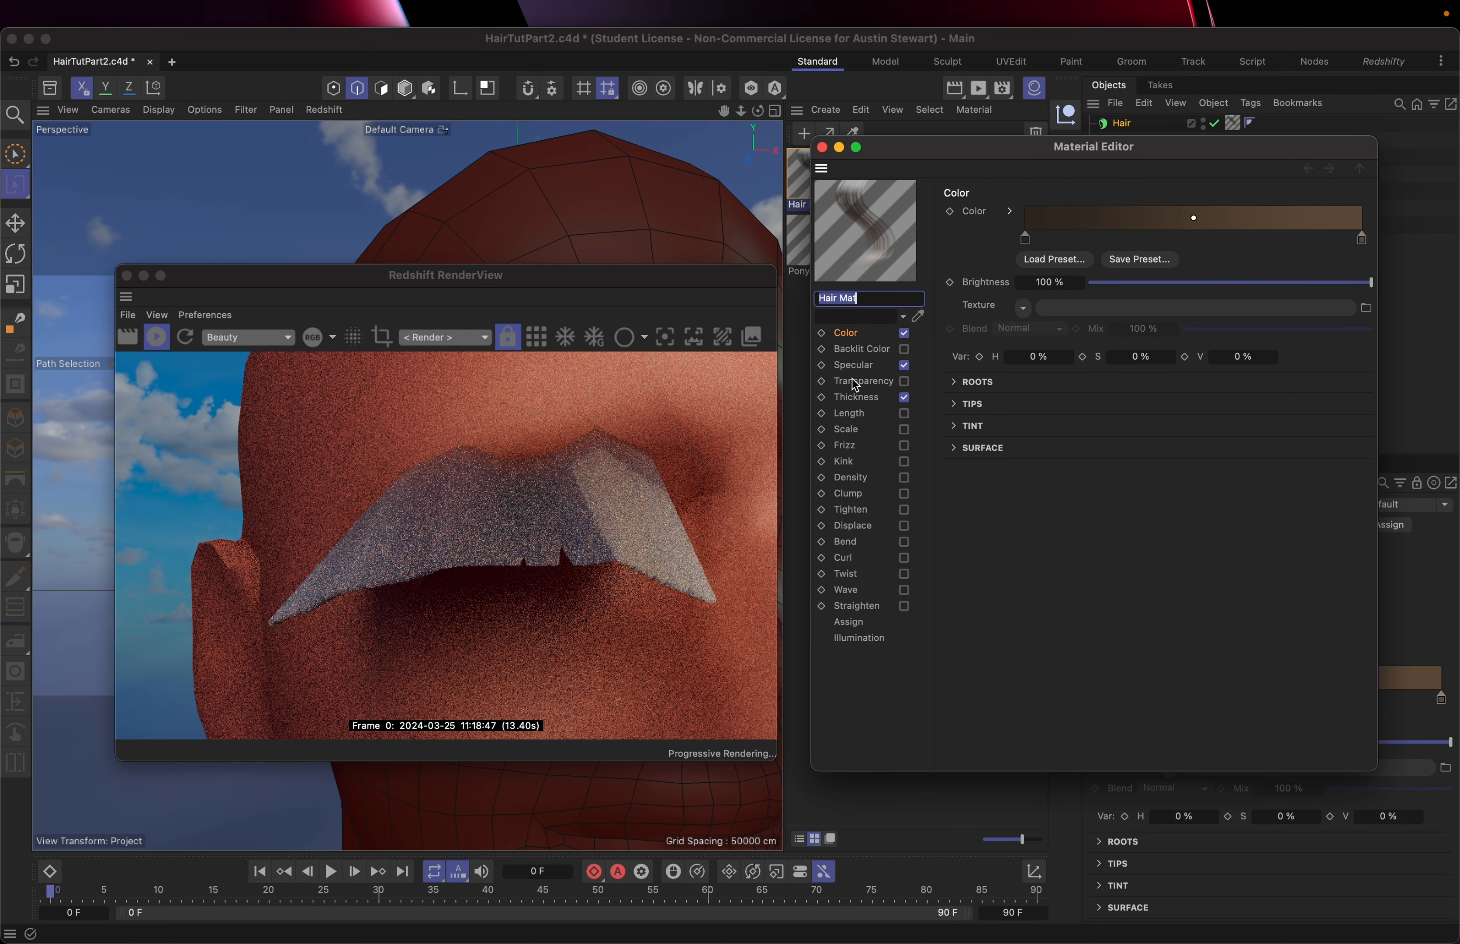
click(856, 397)
click(1036, 213)
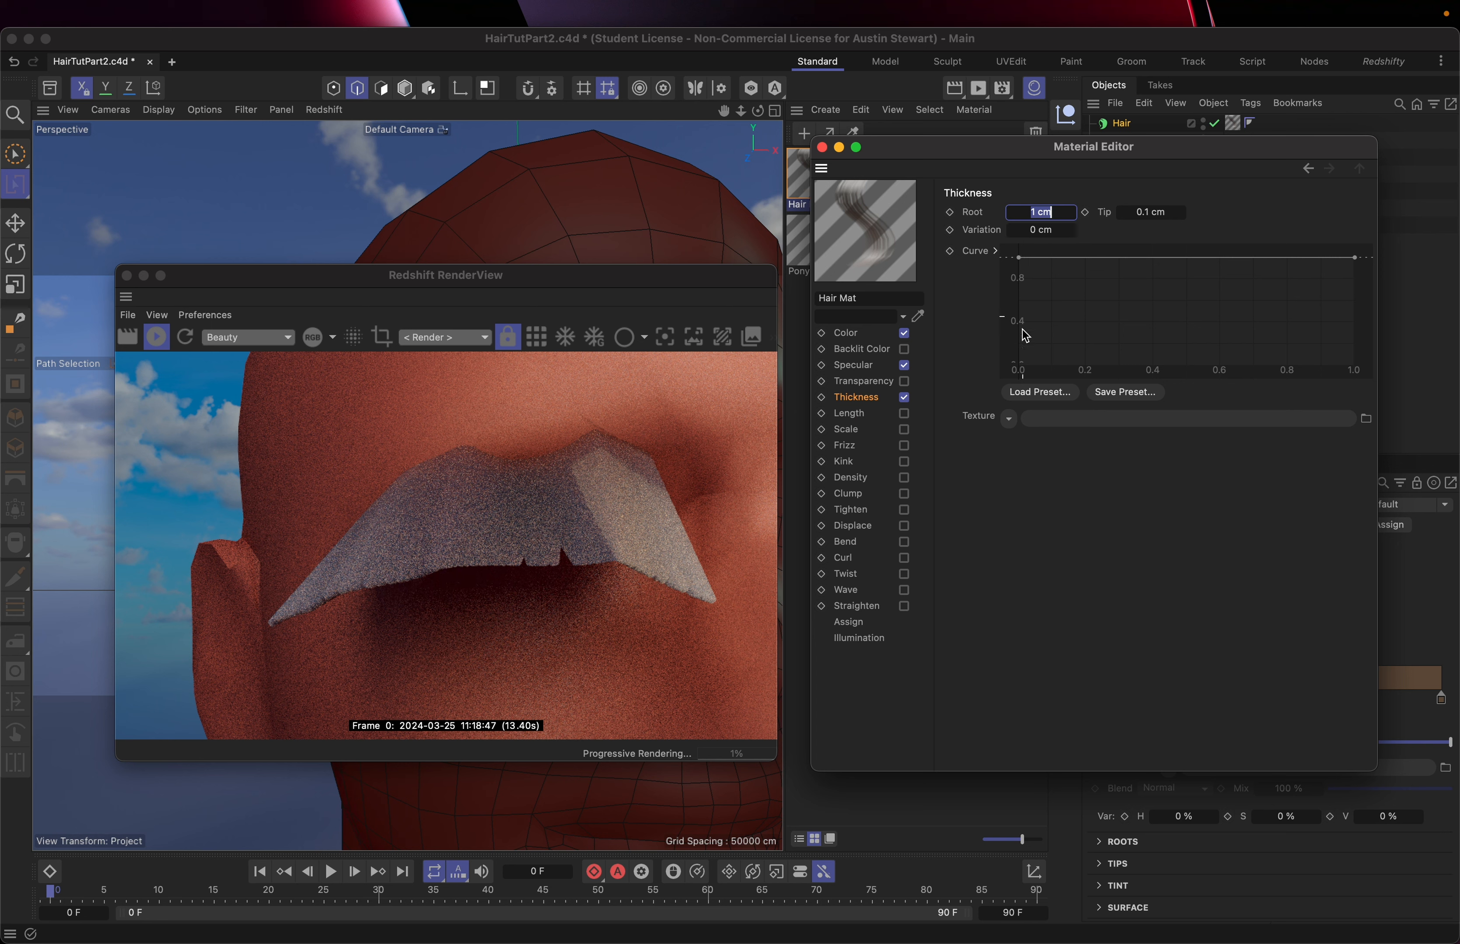
text(0.01)
click(1155, 213)
text(0.01)
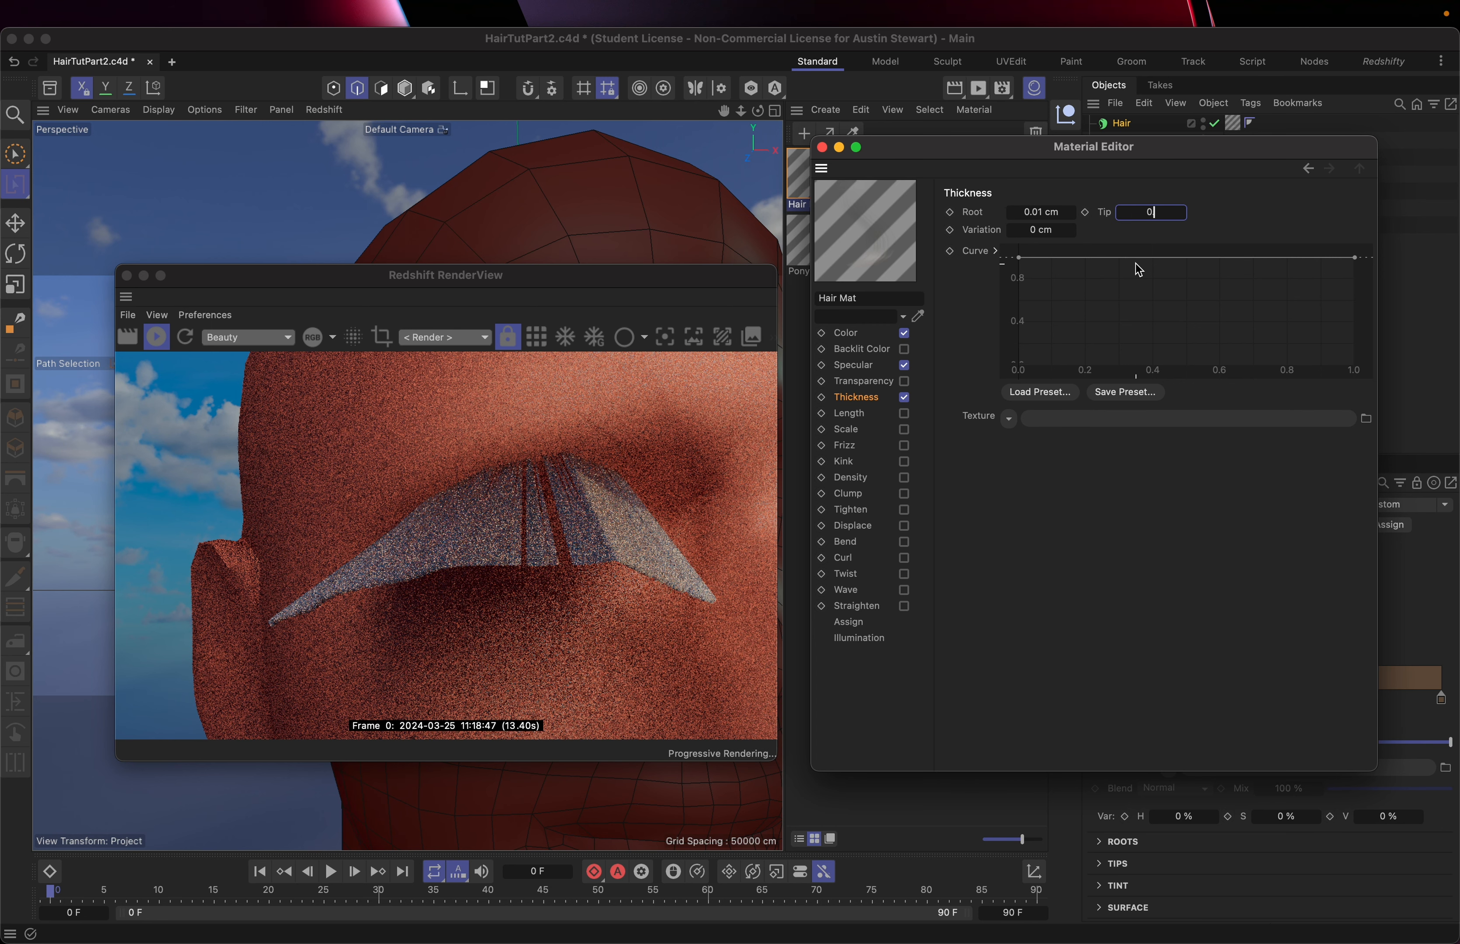
Enable Curl on the Hair Mat material, setting its direction to Local and its axis to Z.
click(1147, 721)
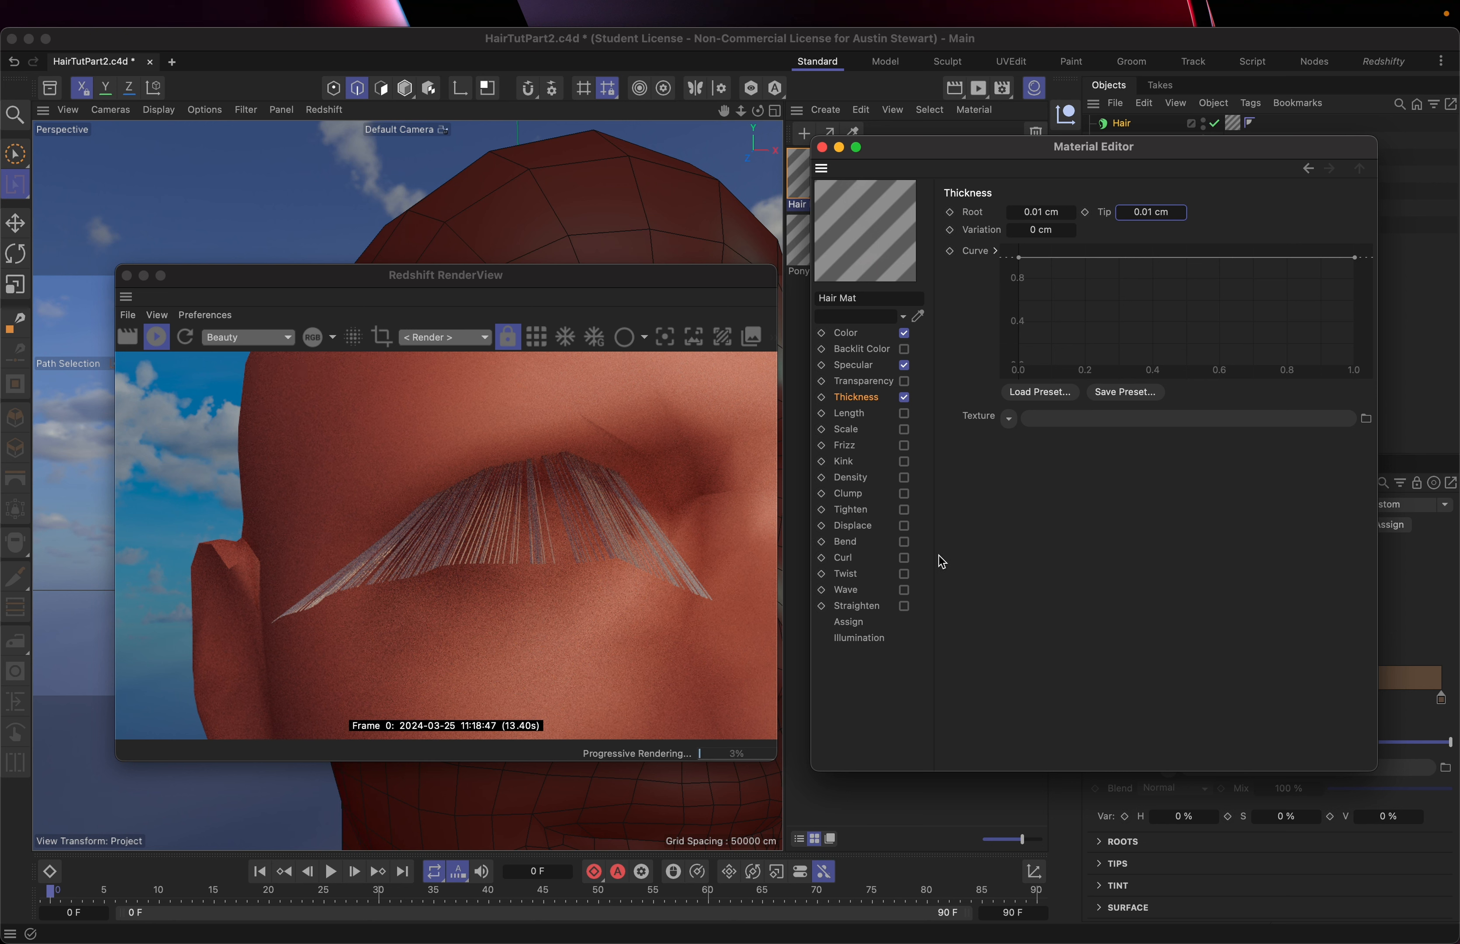
click(904, 558)
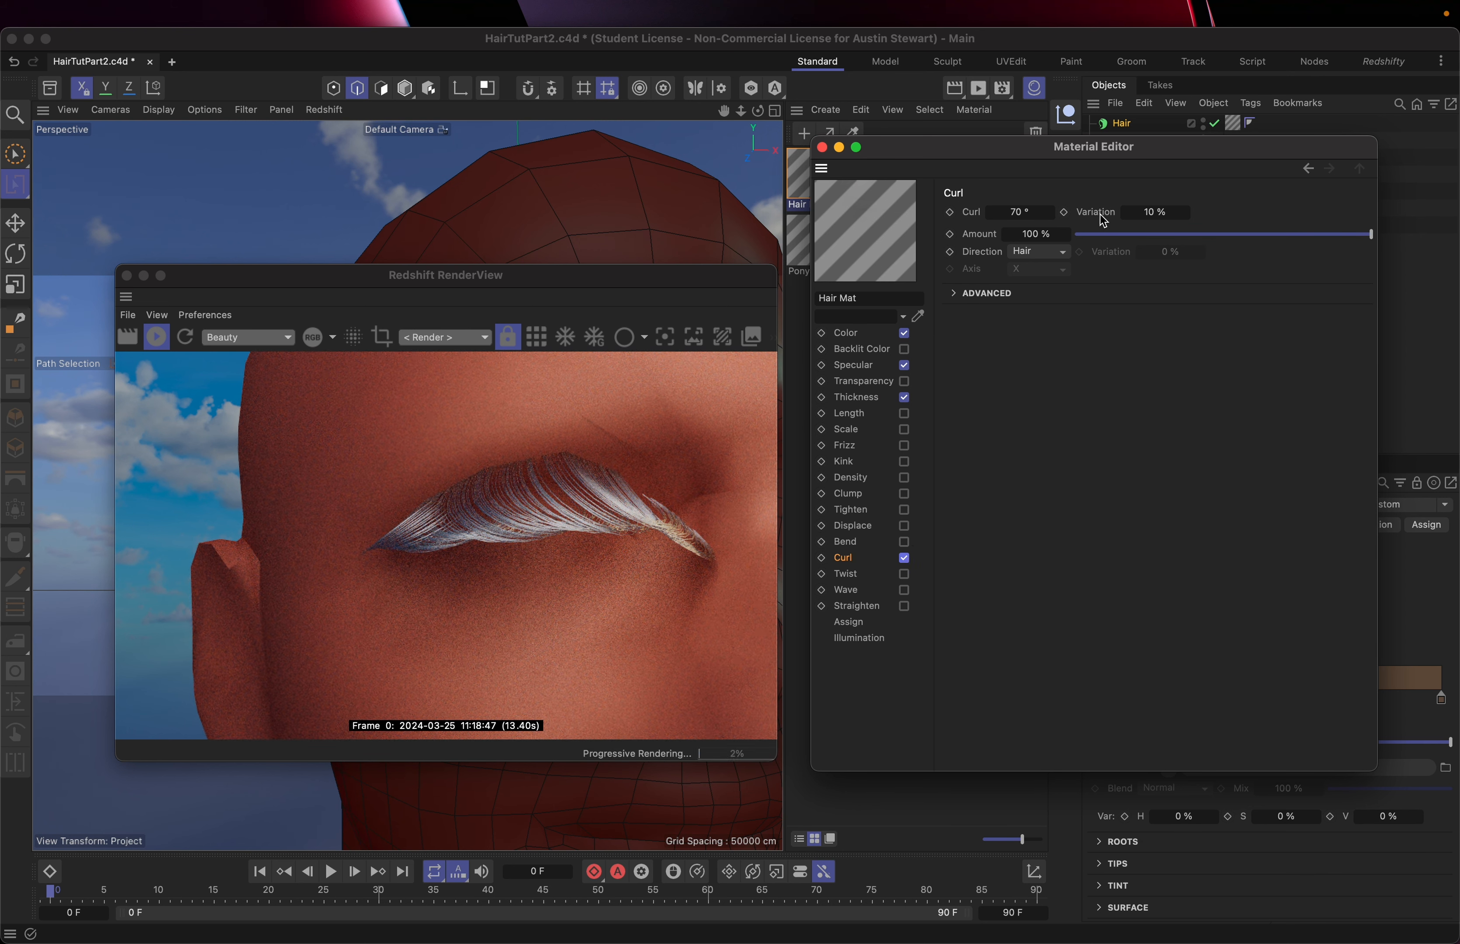
click(1061, 253)
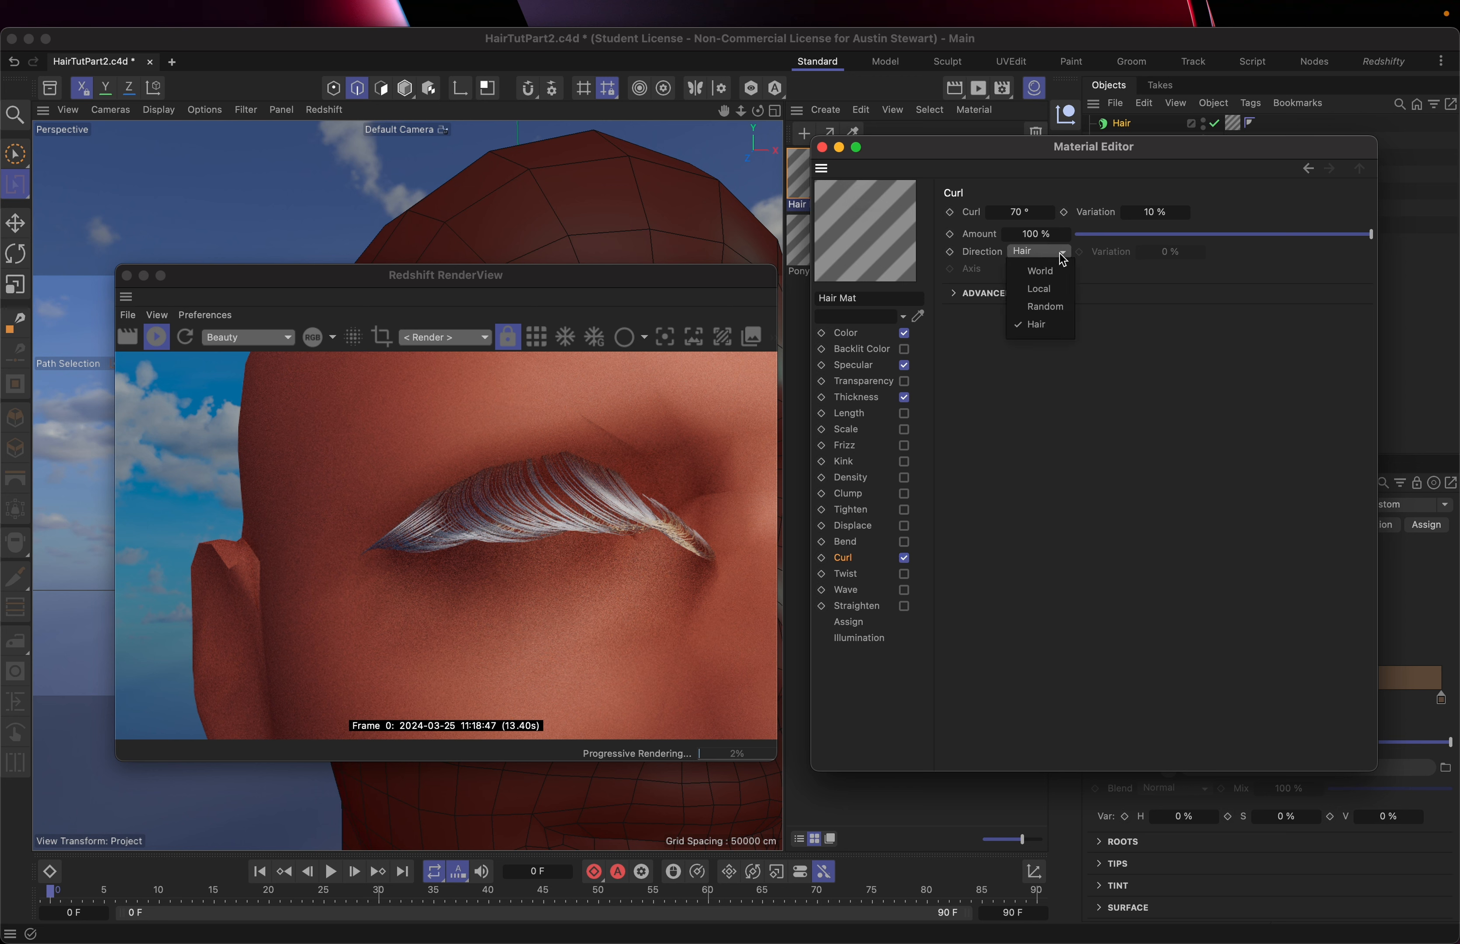
click(1061, 276)
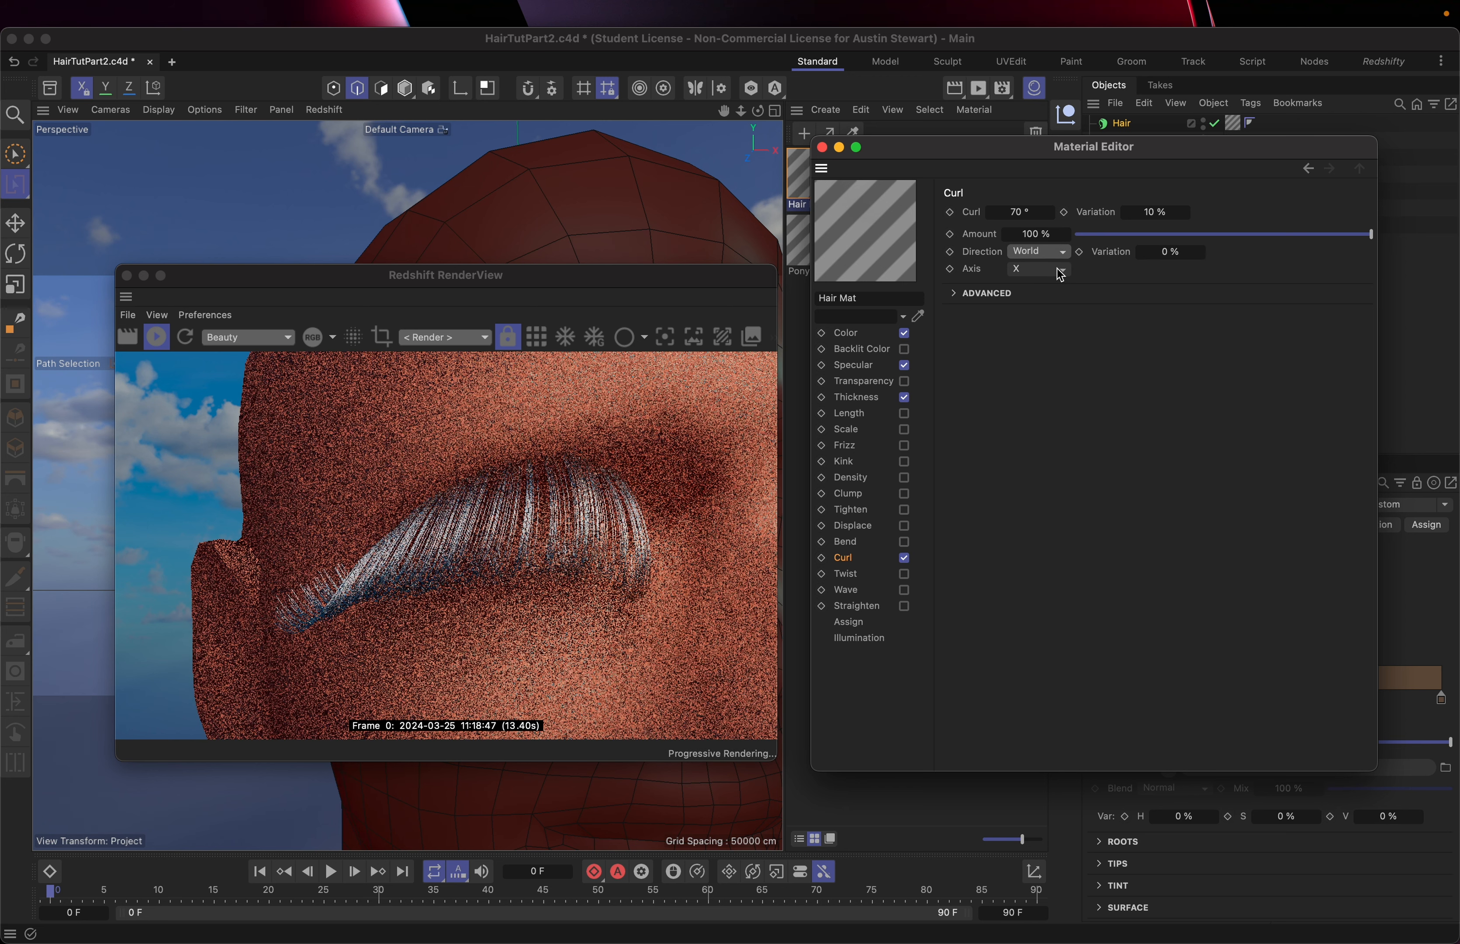
click(1060, 272)
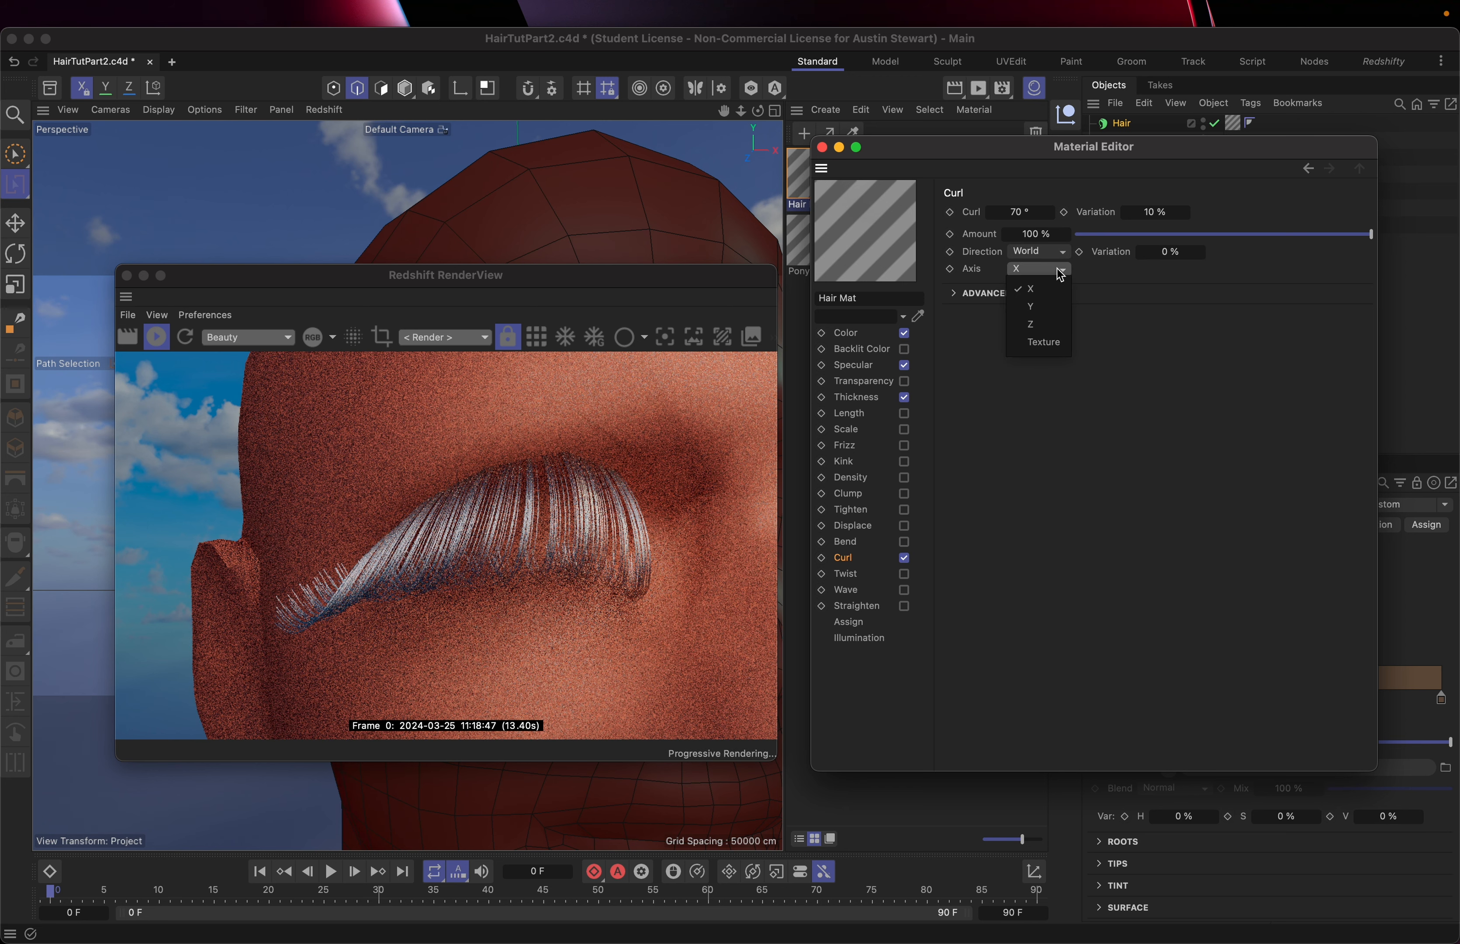
click(1050, 324)
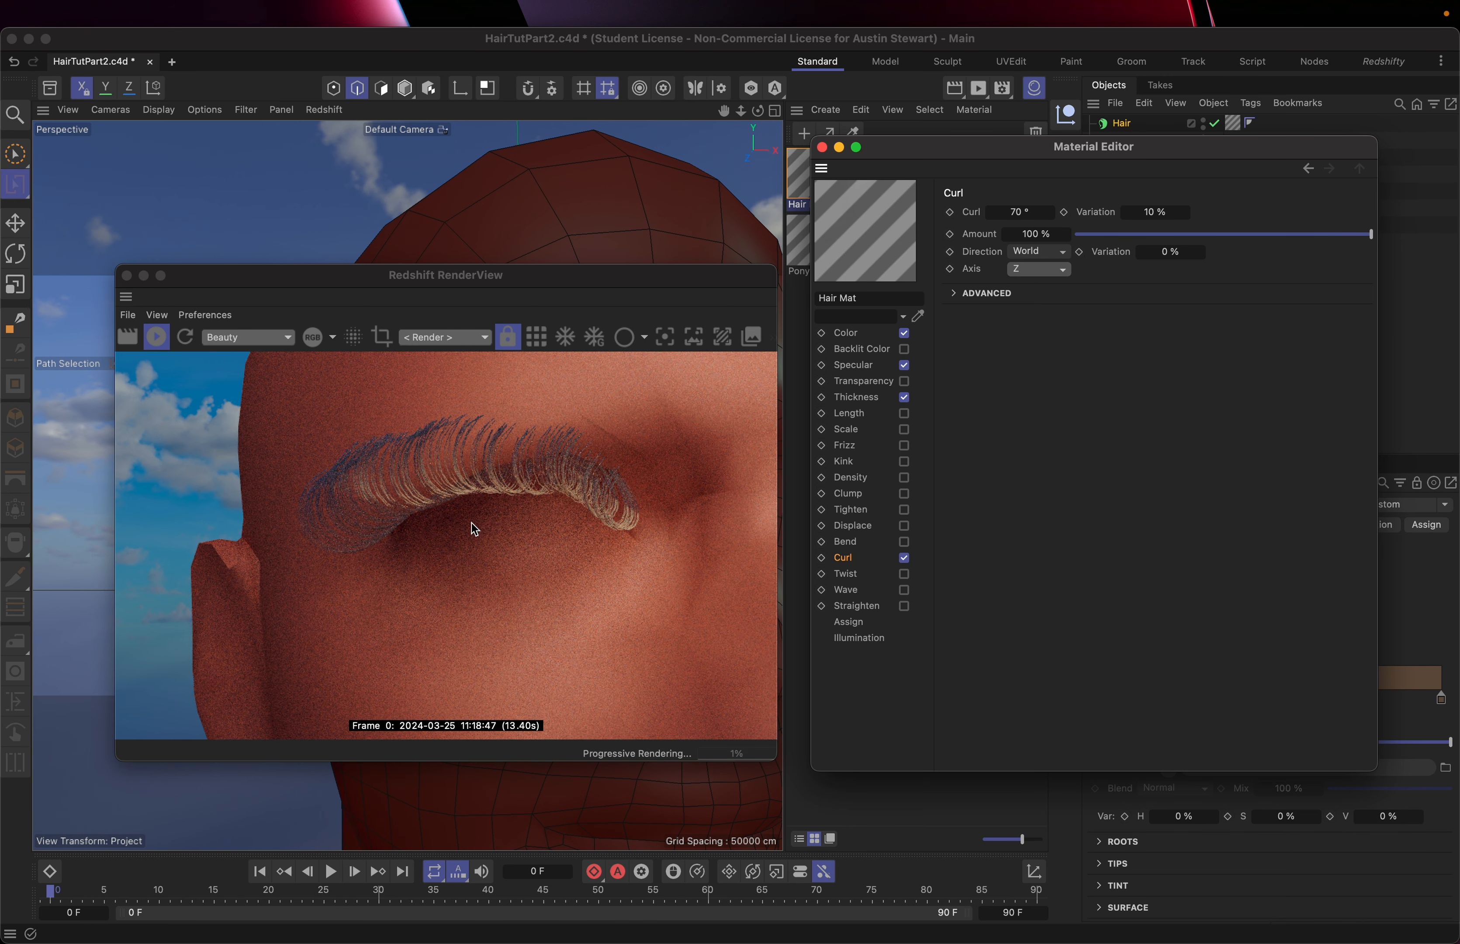
click(1054, 252)
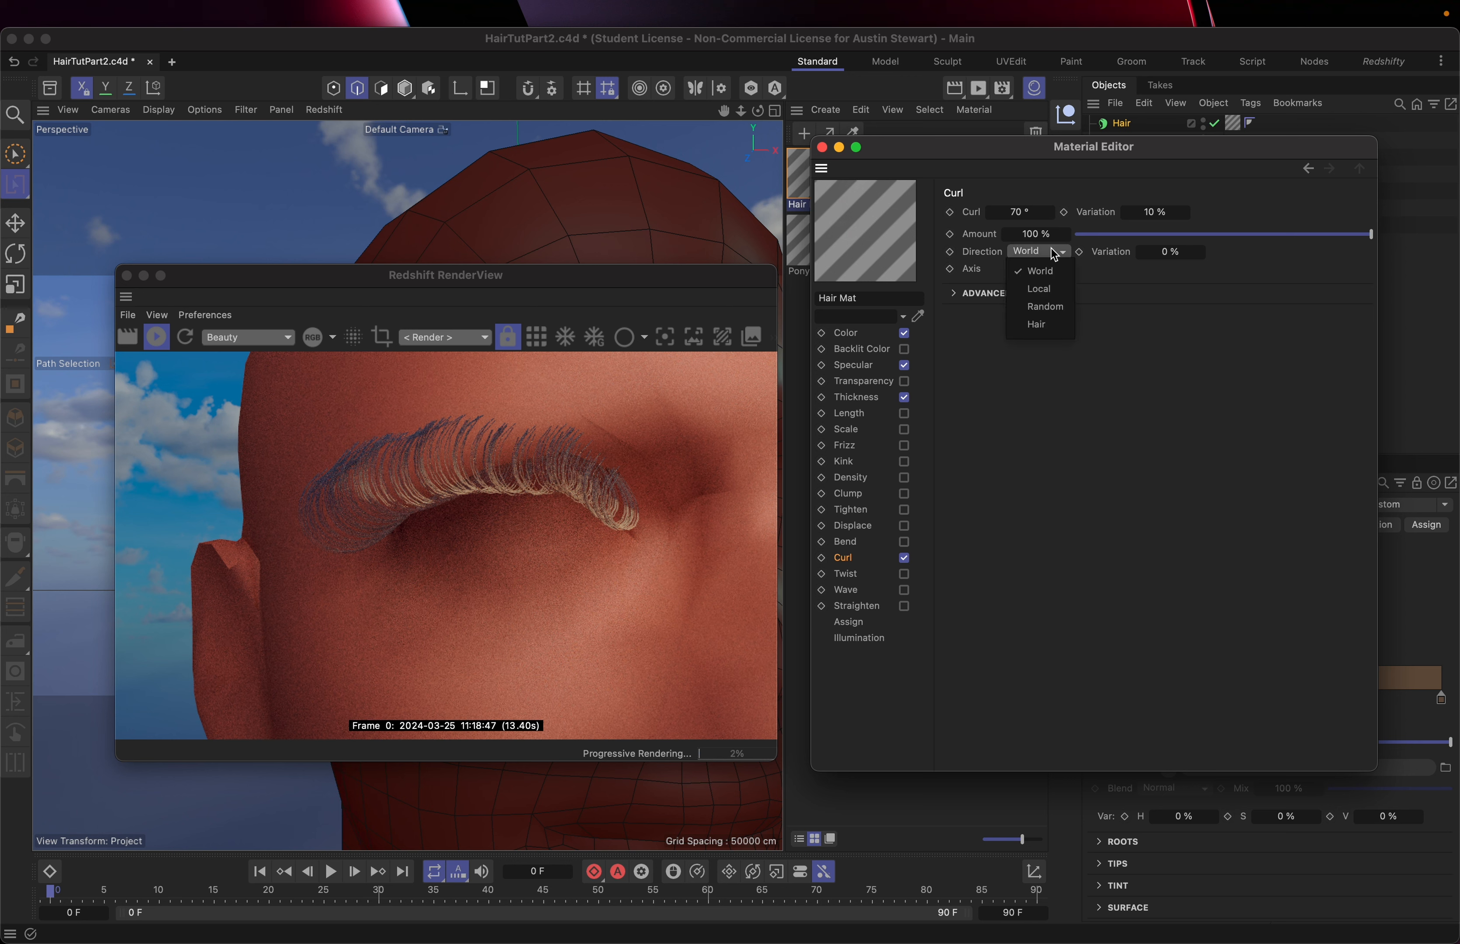
click(1048, 290)
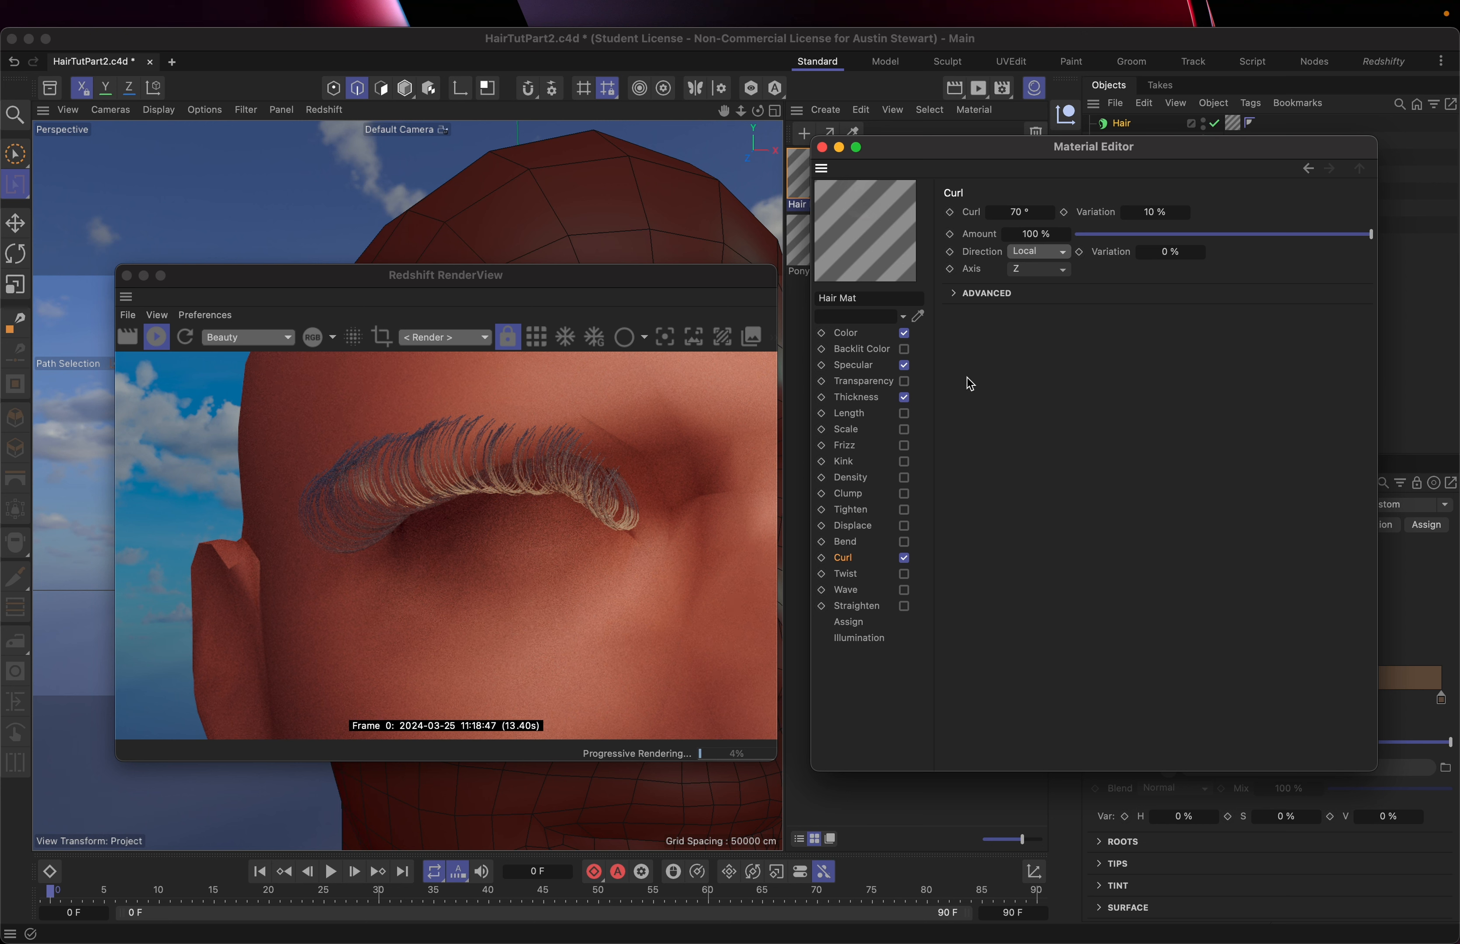
Compare the Texture, Y and X curl axes on the eyelashes and return the axis to Z.
click(1066, 271)
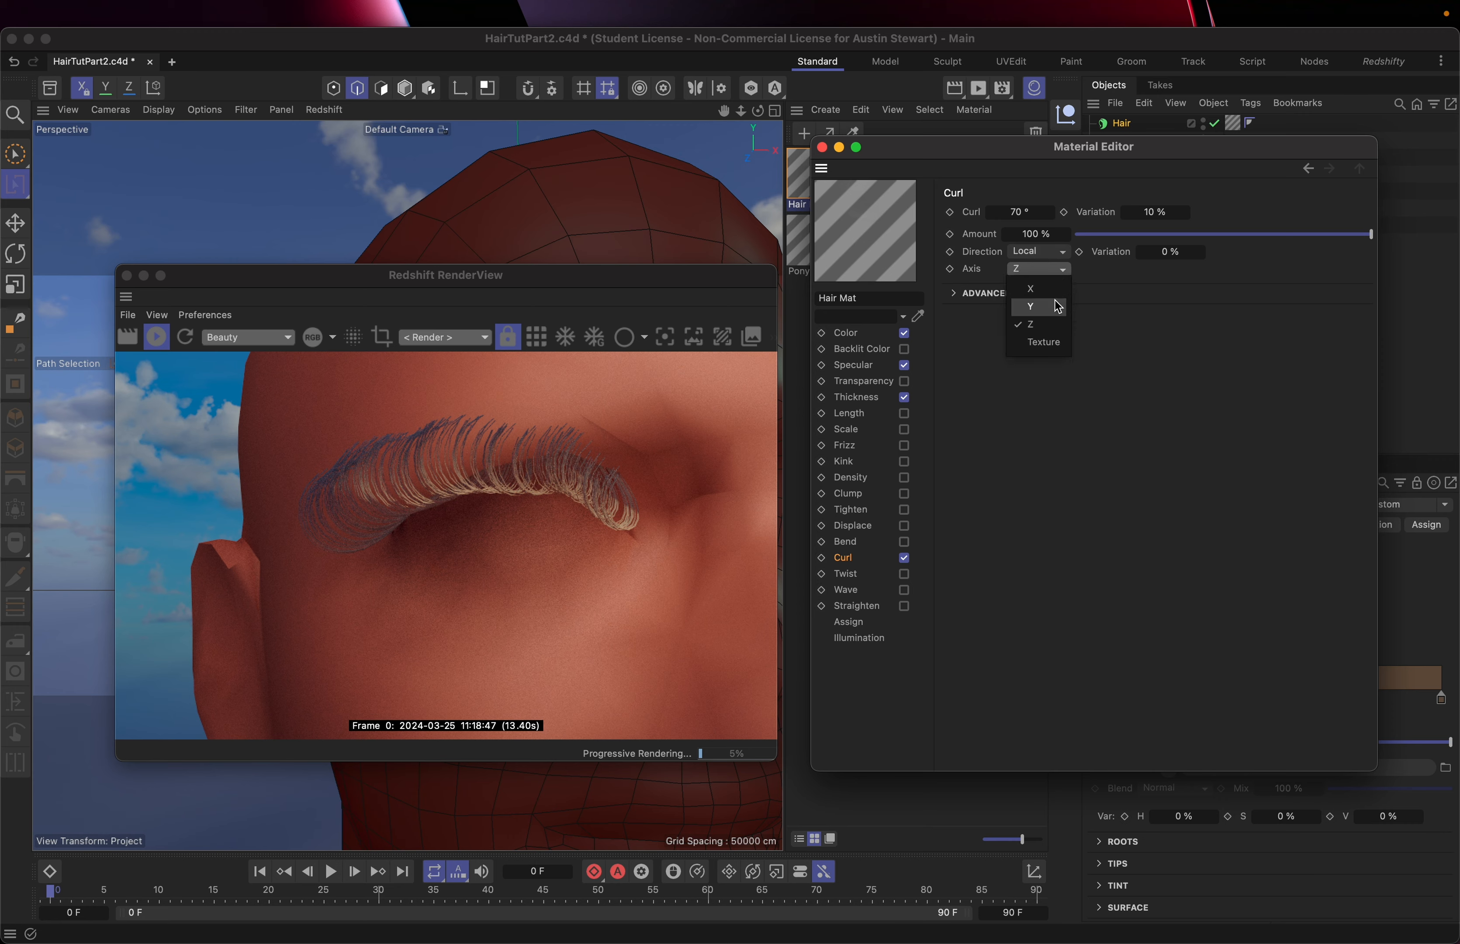
click(1049, 344)
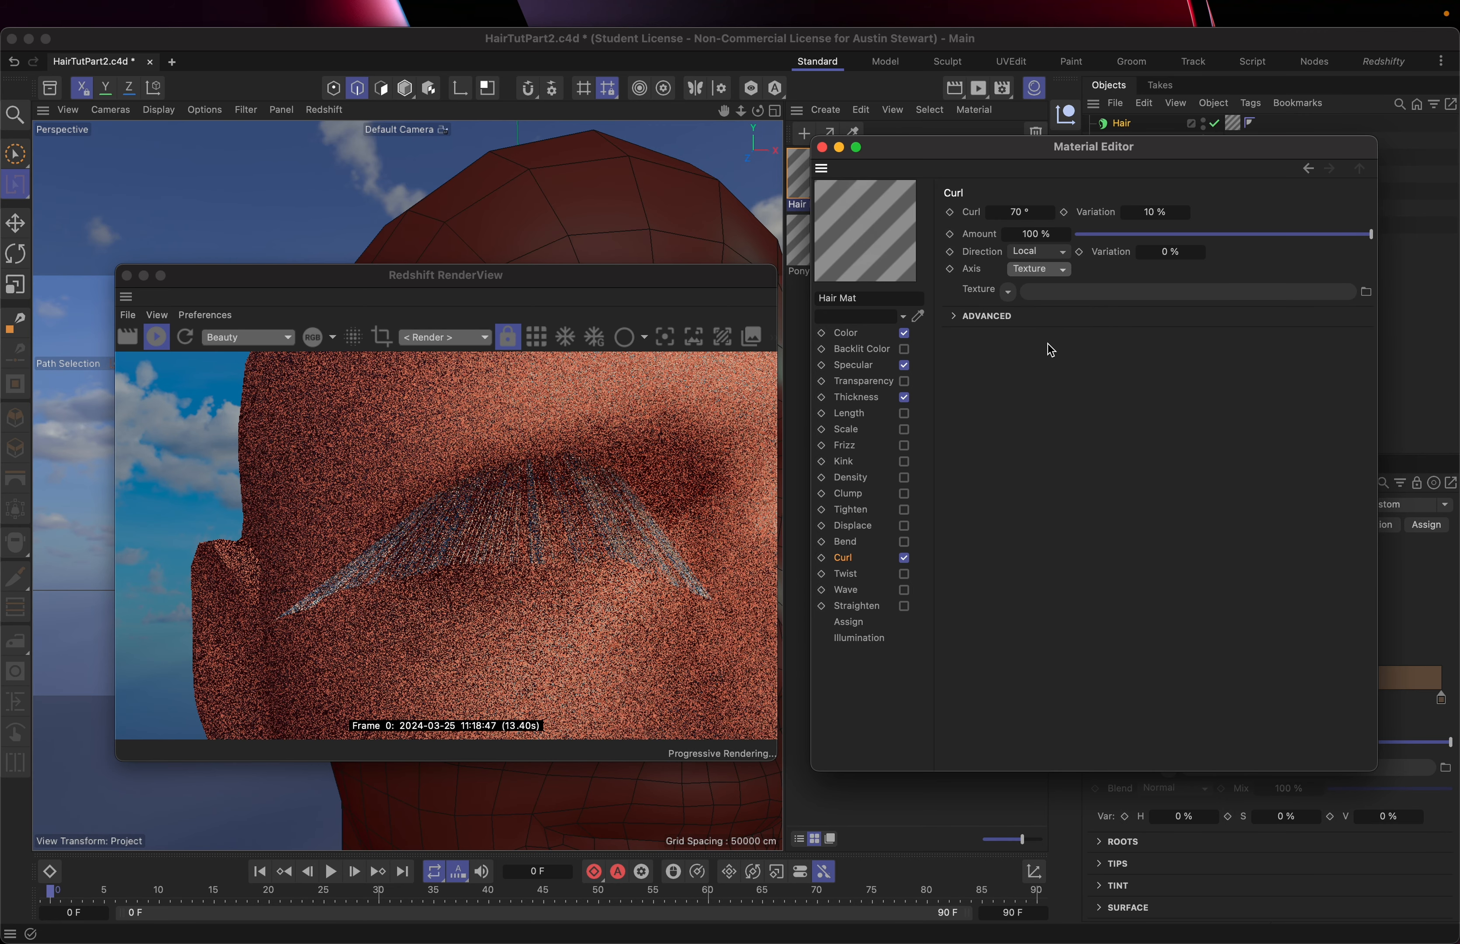
click(1051, 270)
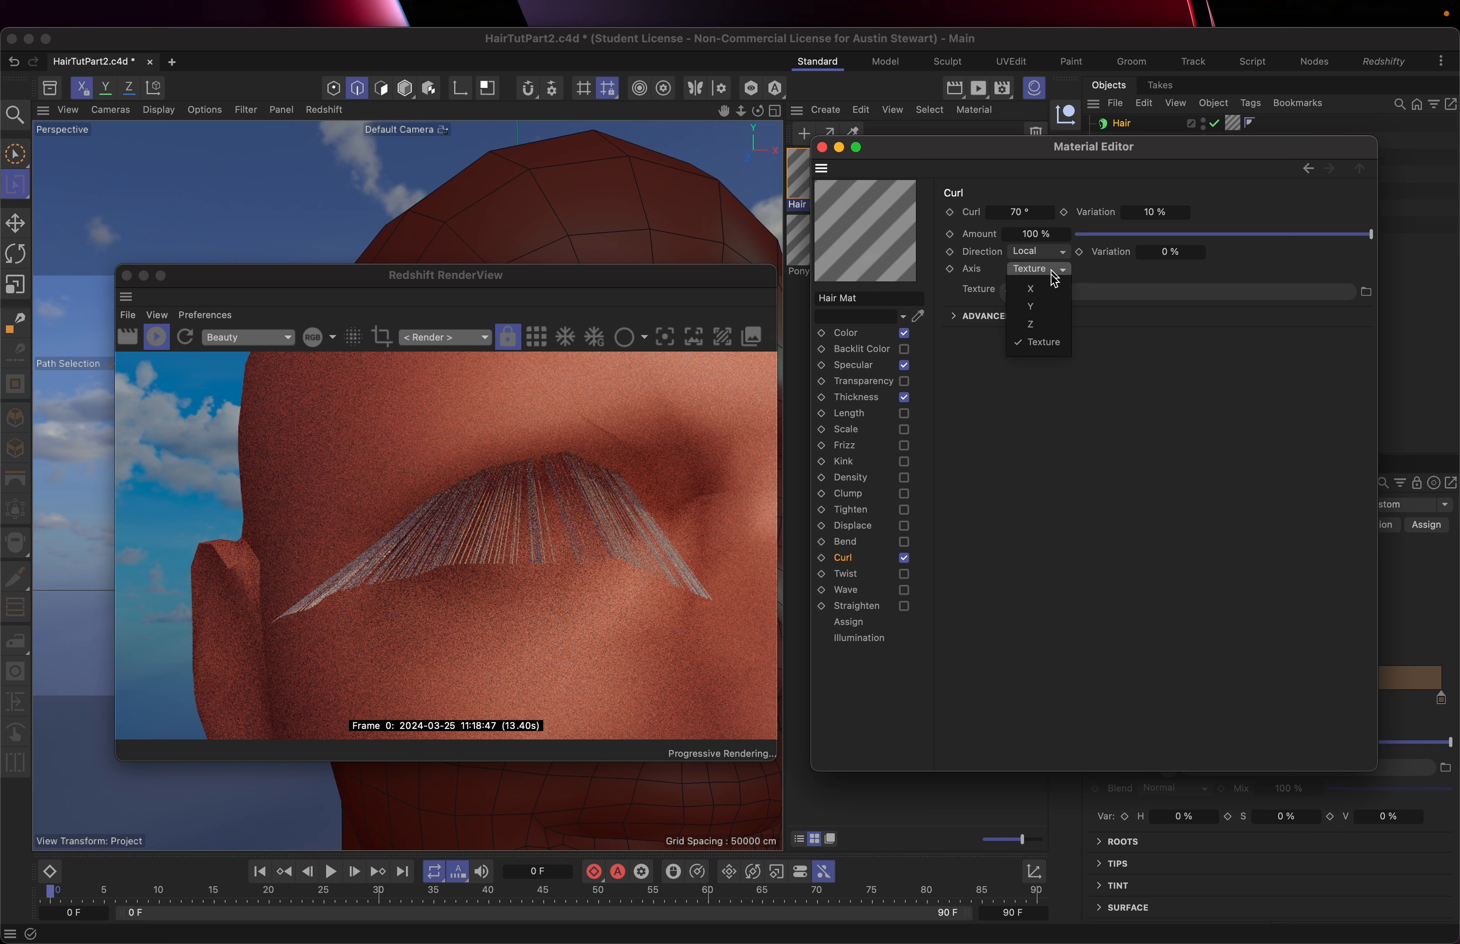
click(1048, 306)
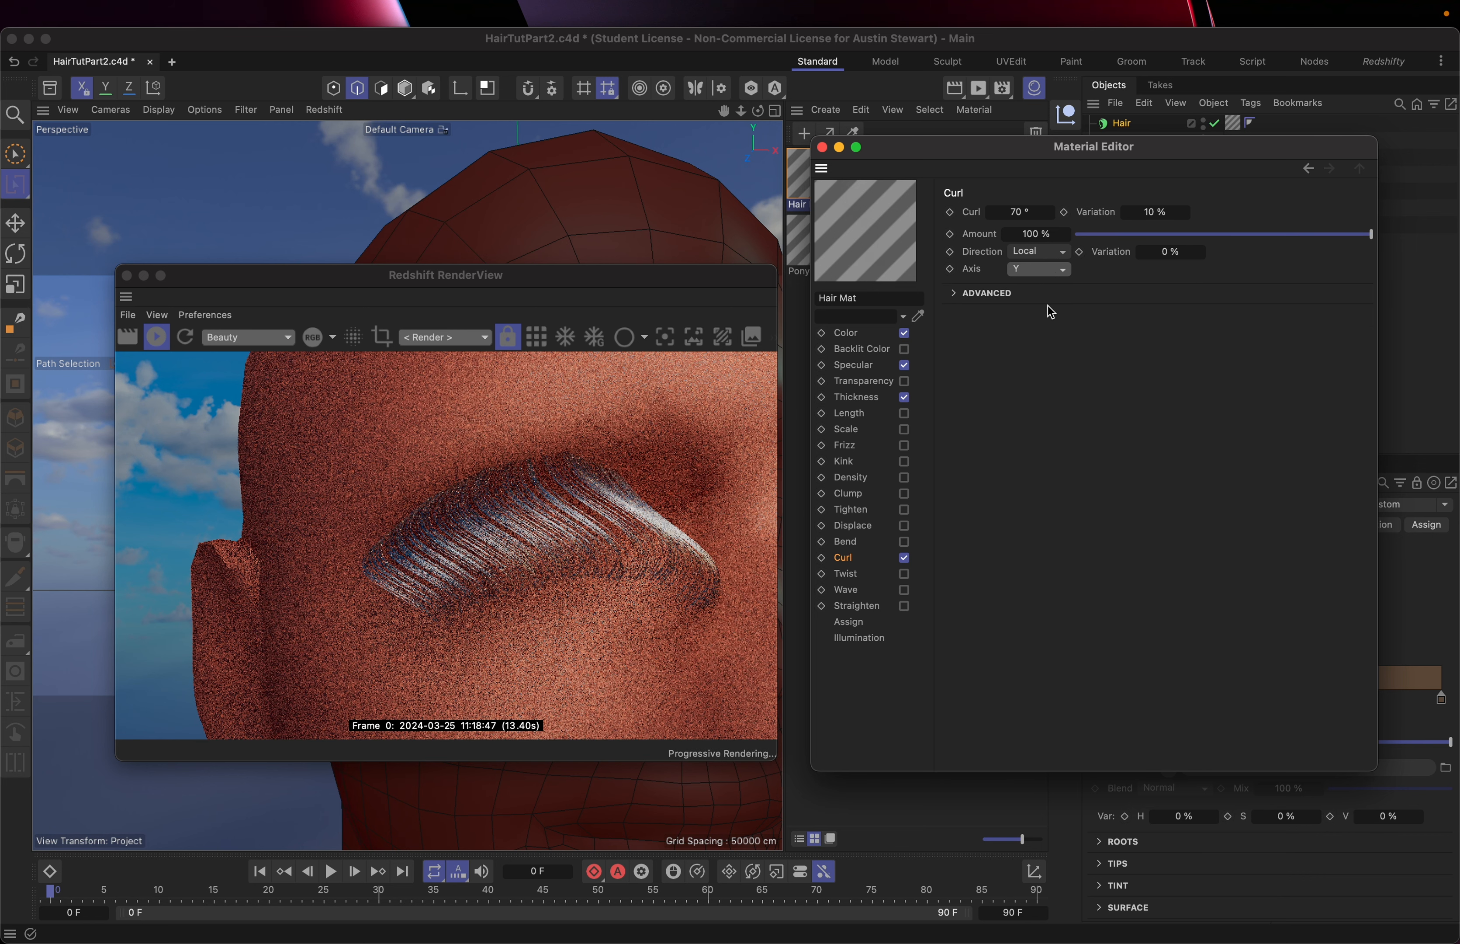
click(1049, 270)
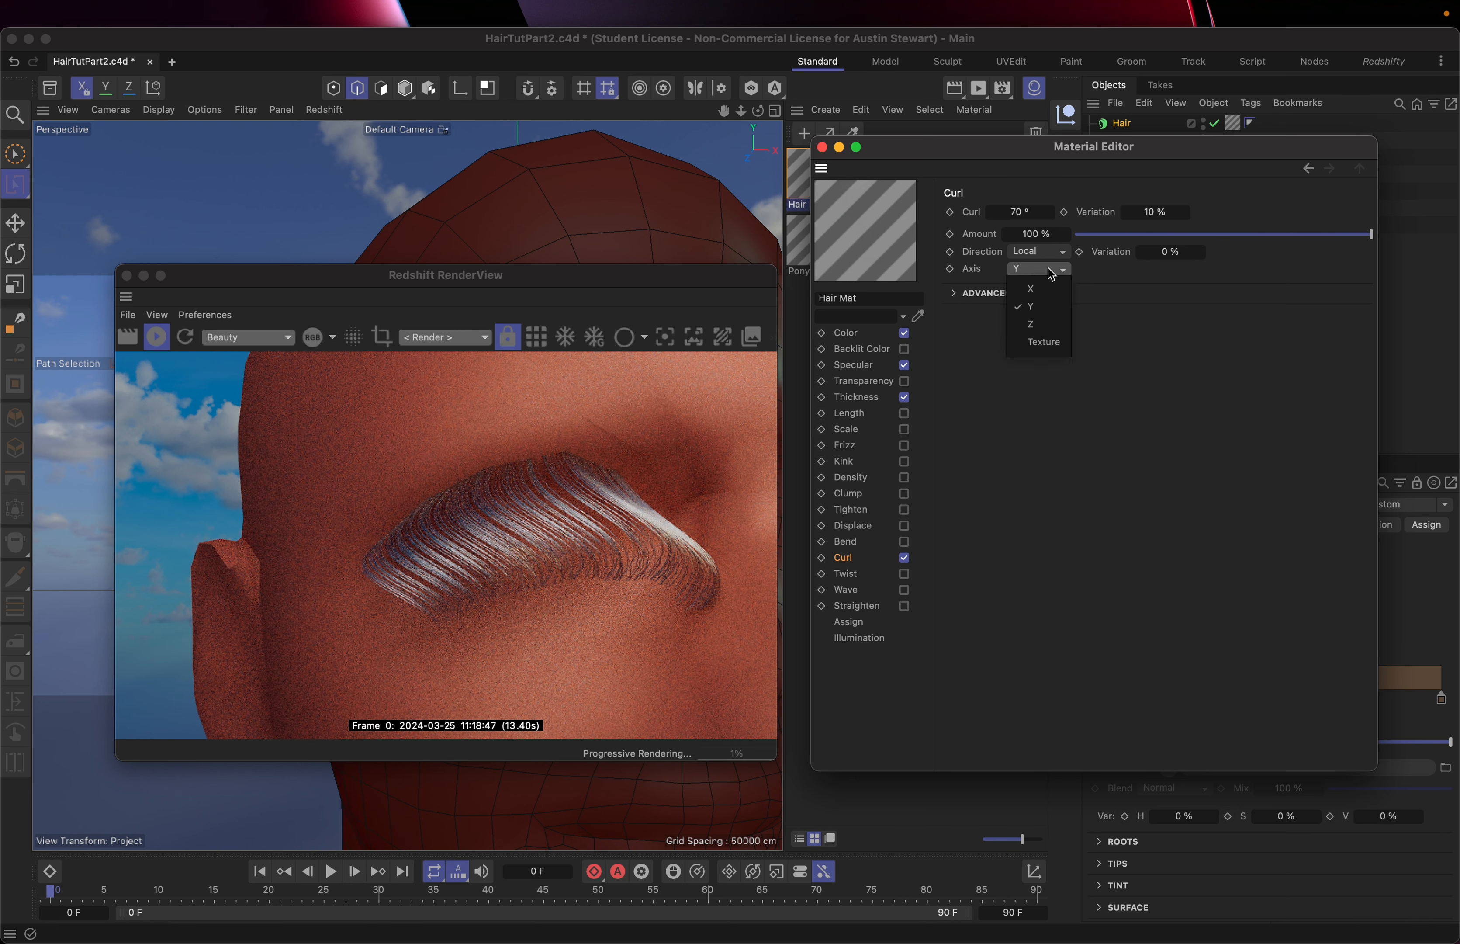
click(1050, 297)
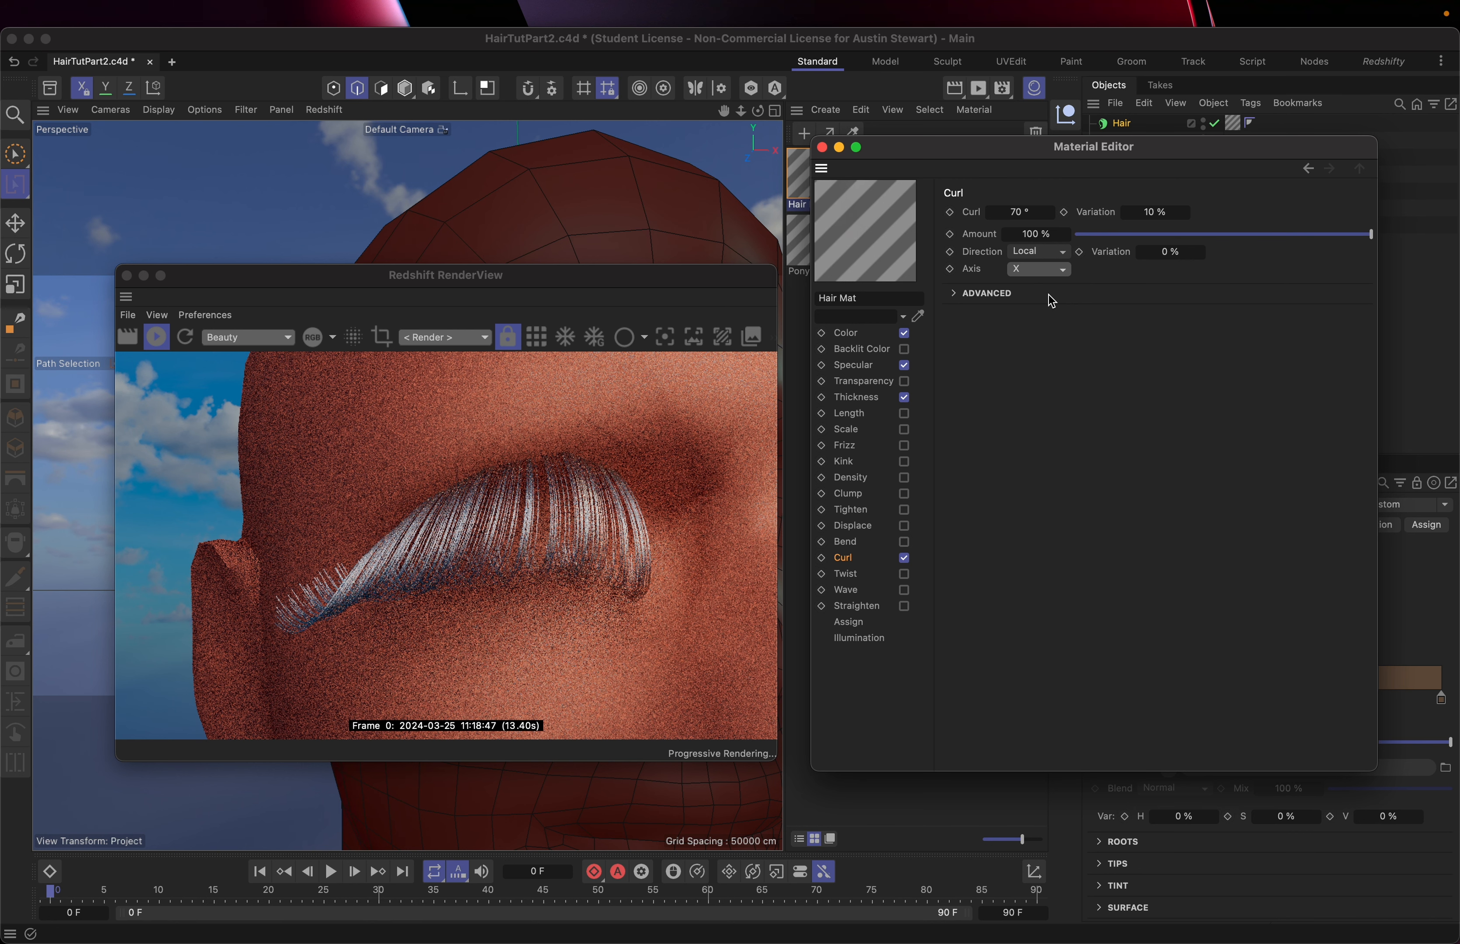
click(1048, 269)
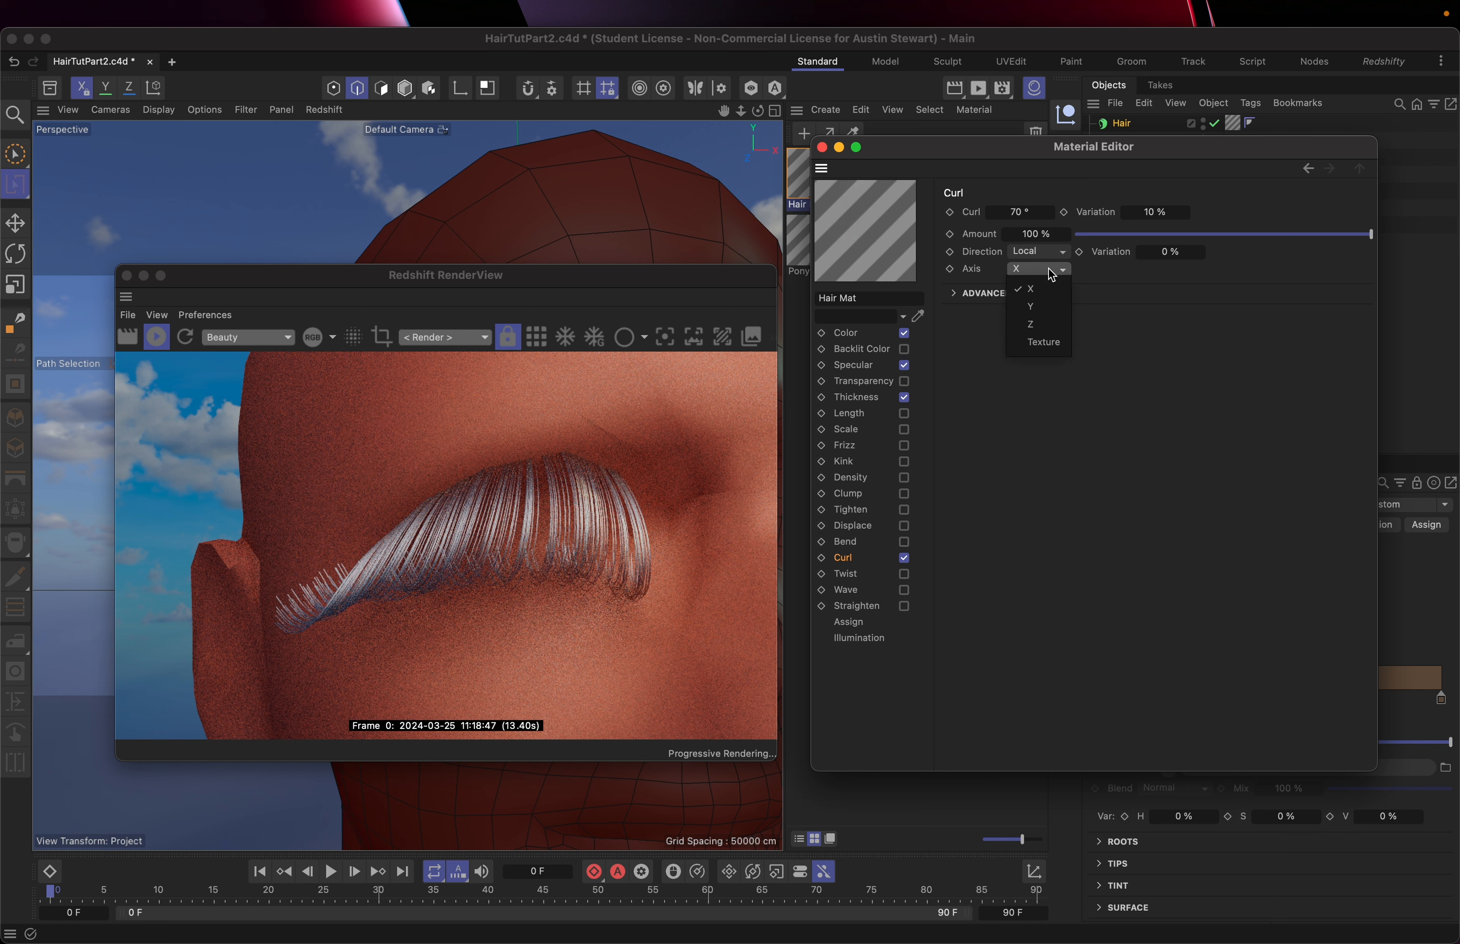
click(1051, 299)
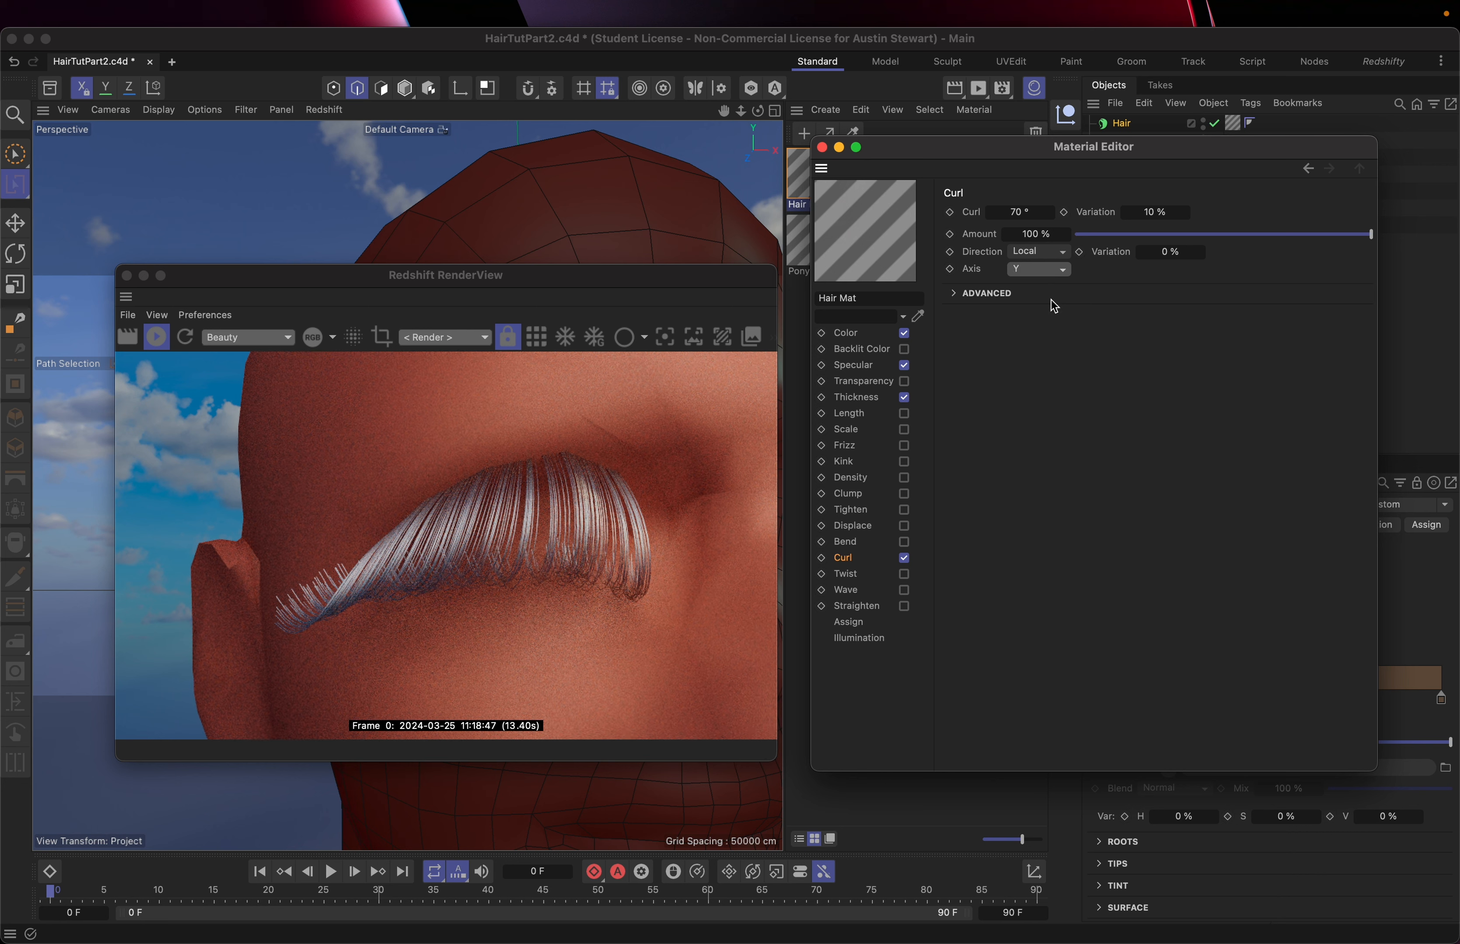
click(1047, 267)
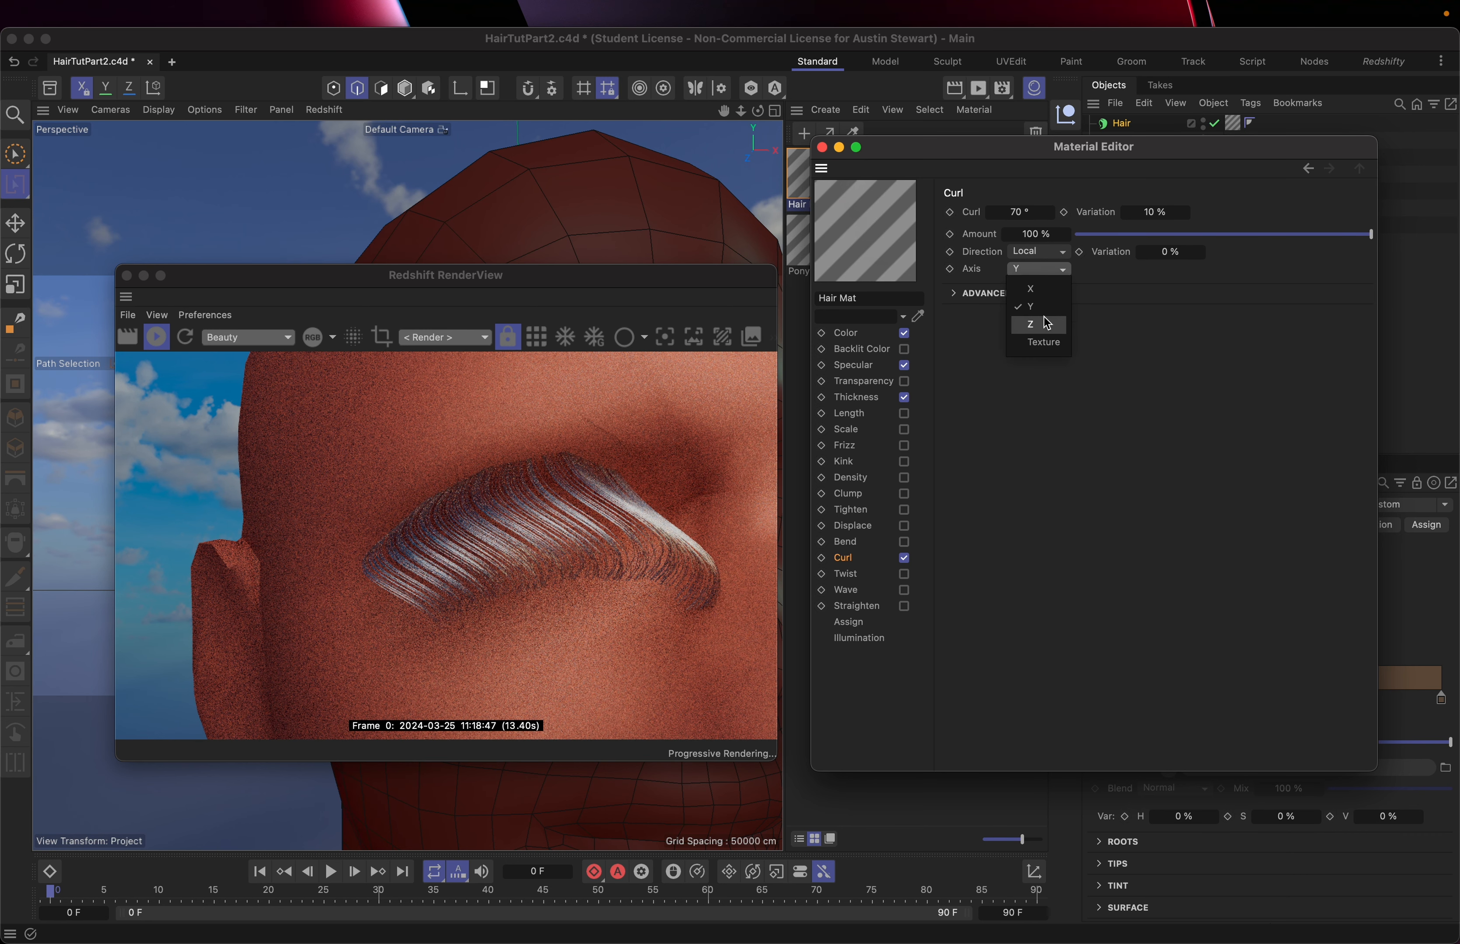
click(1047, 324)
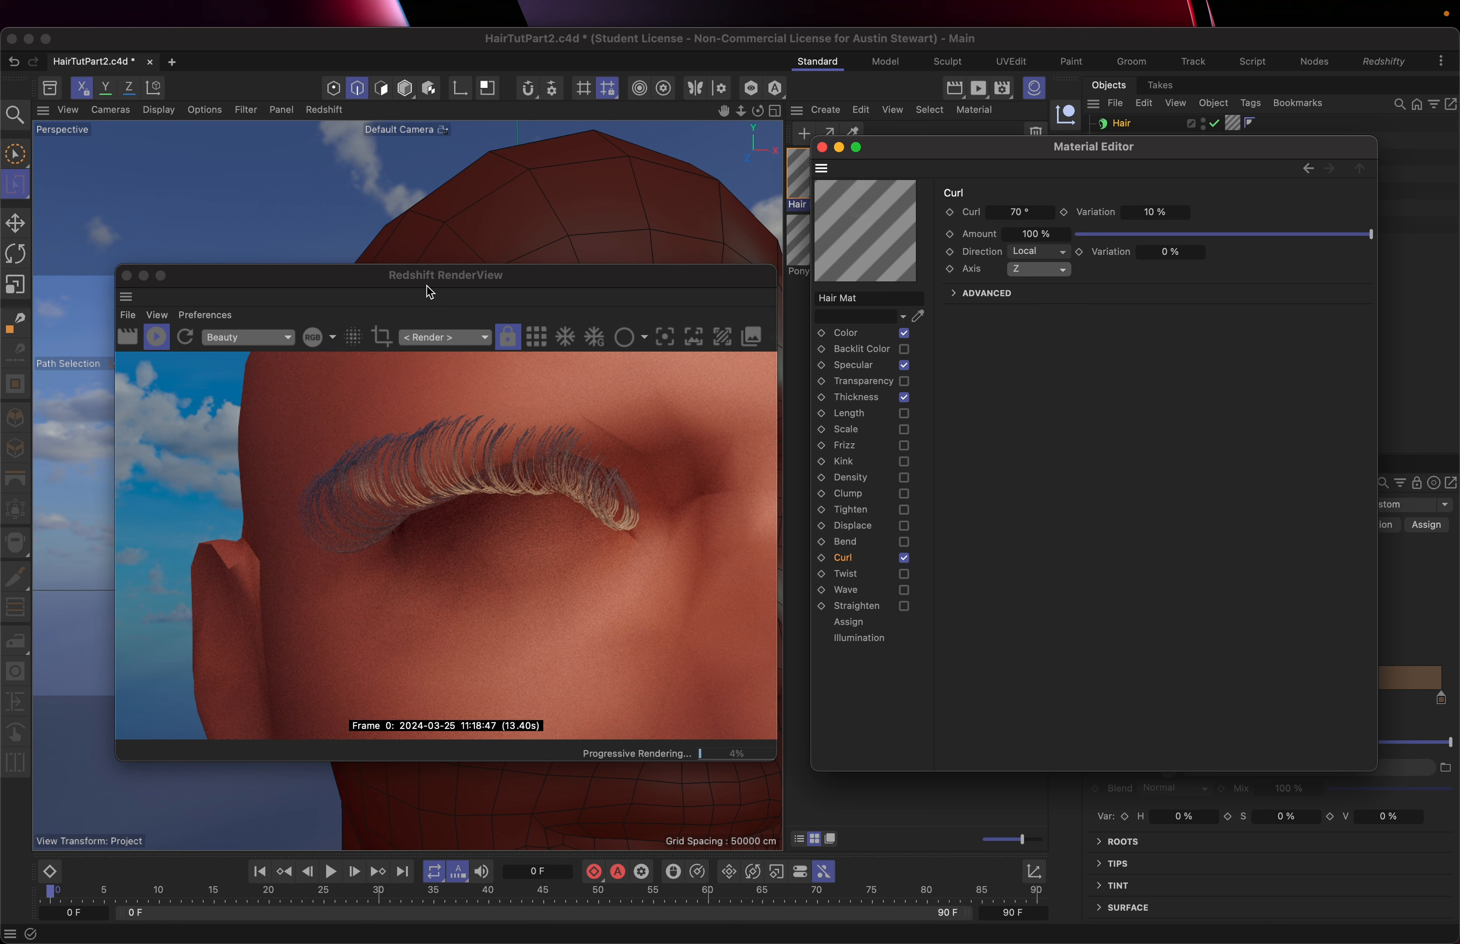
Close the Material Editor and enable the SHortHair, HalfHawk and PonyTail hair objects.
drag(409, 269, 993, 270)
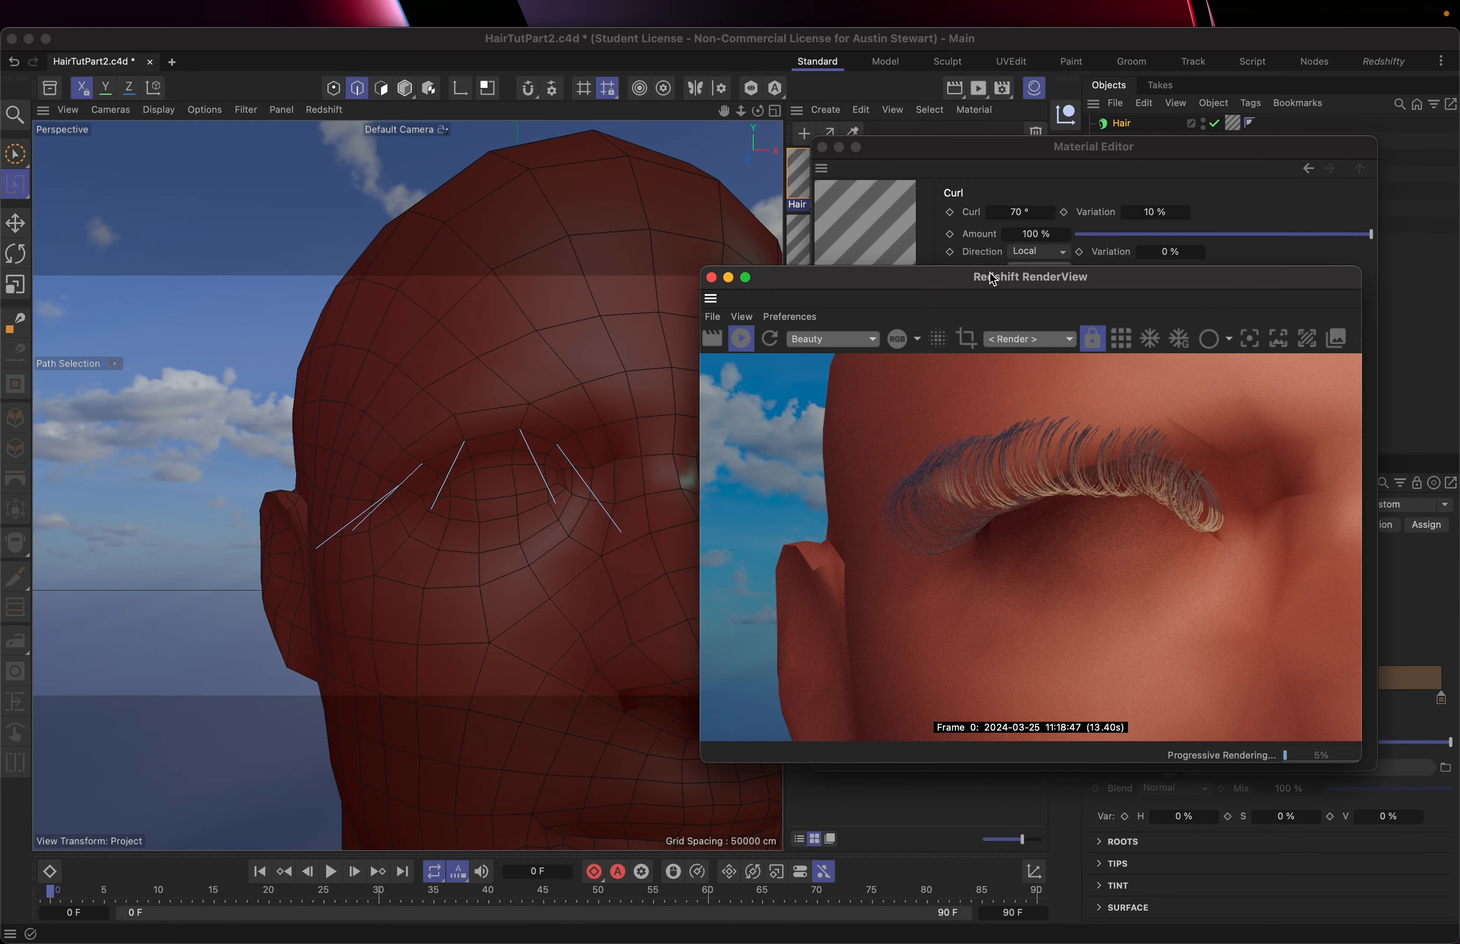
click(484, 416)
scroll(483, 416, down, 10)
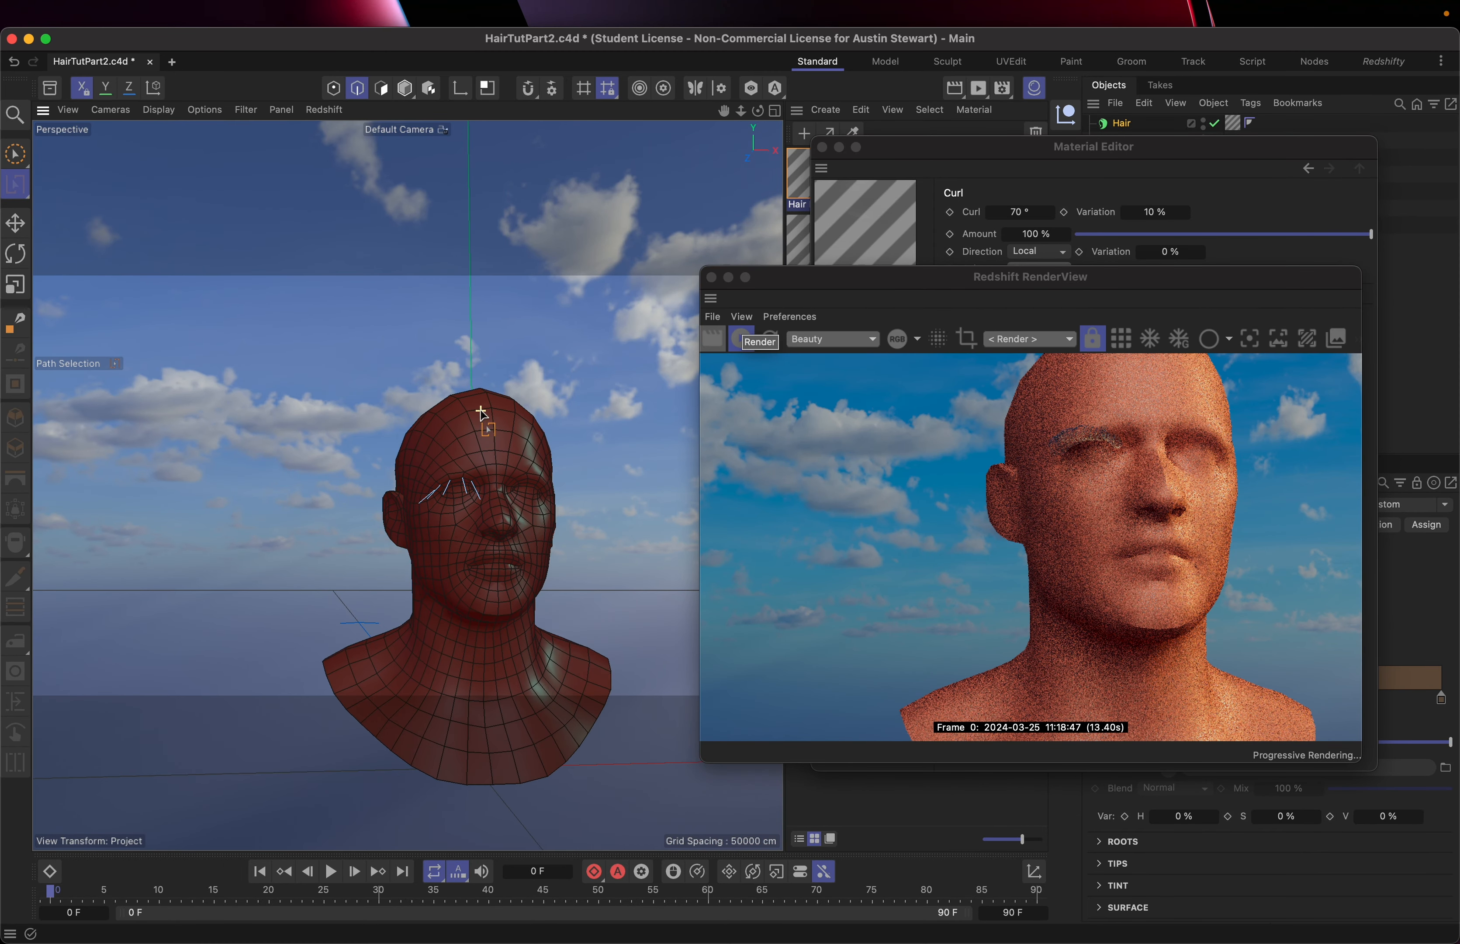
scroll(484, 416, up, 8)
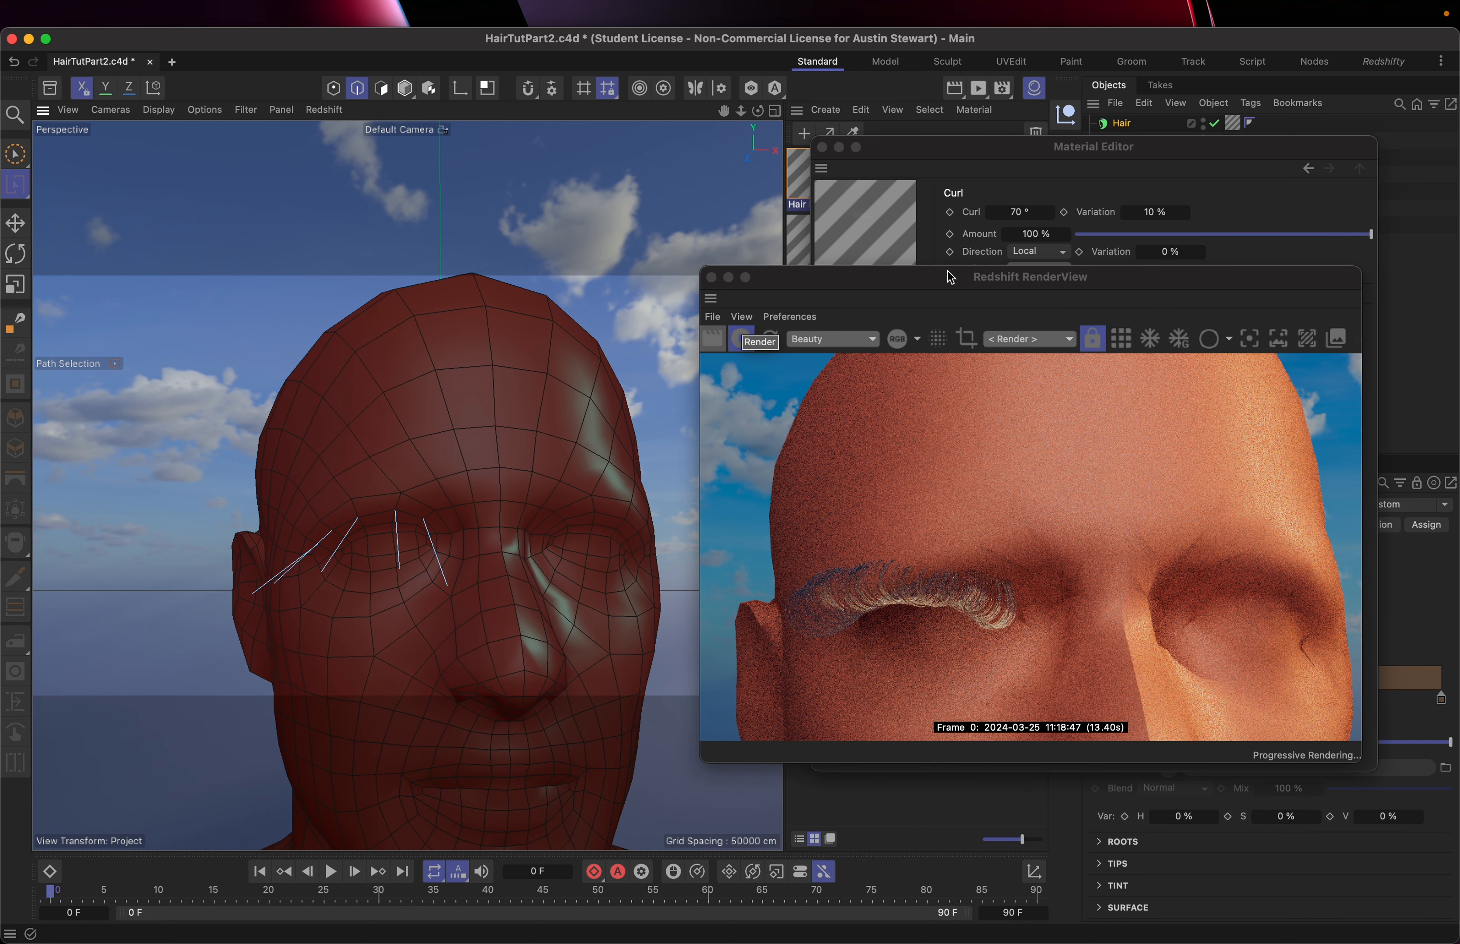
click(822, 148)
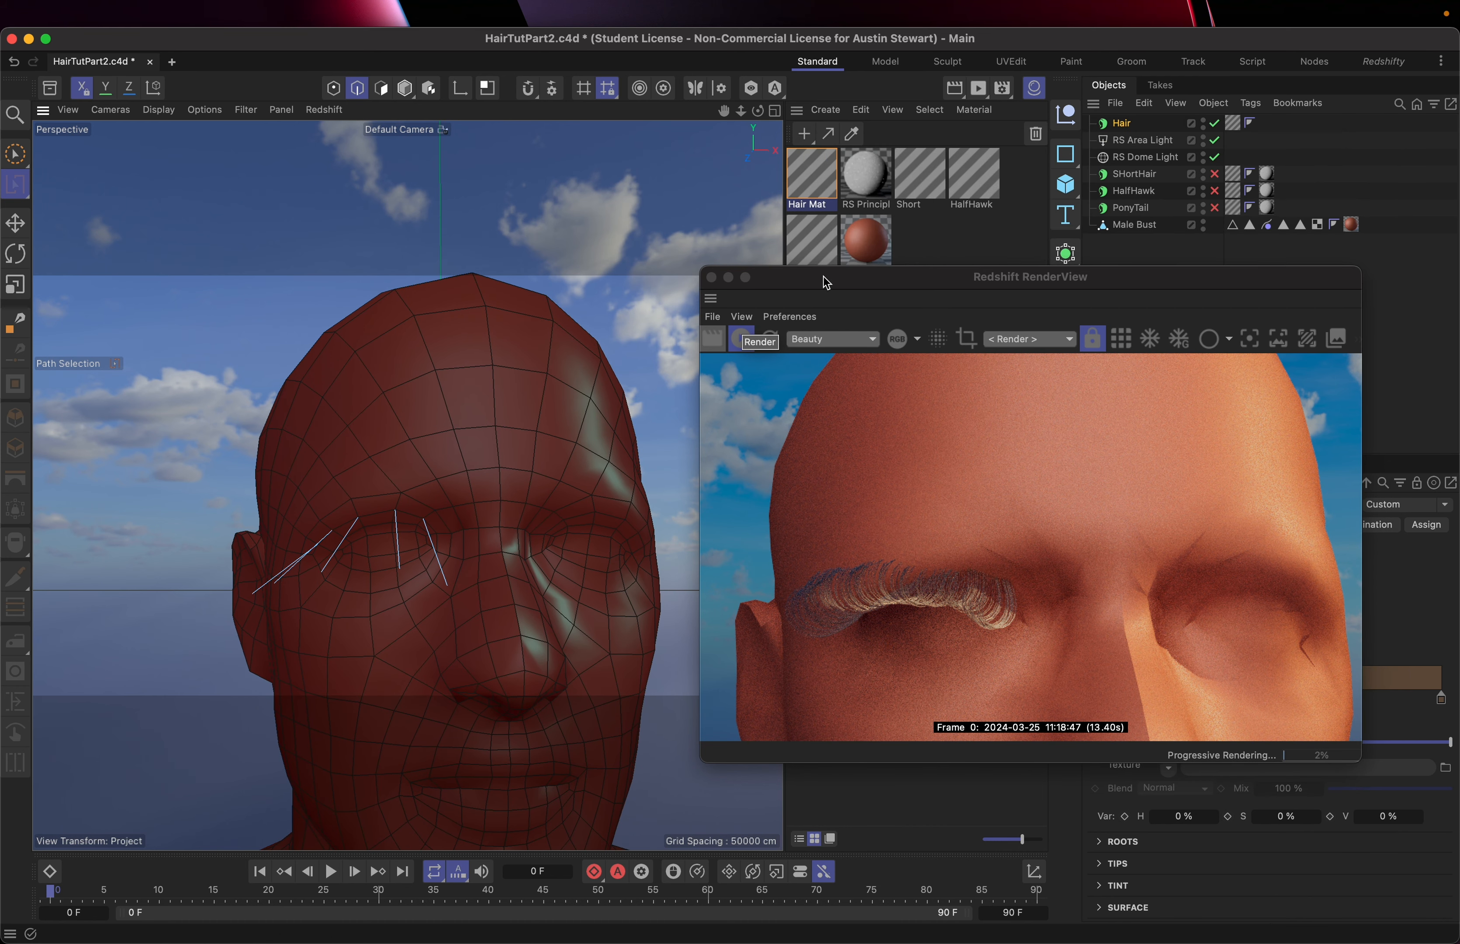
drag(827, 279, 805, 500)
drag(1214, 175, 1215, 211)
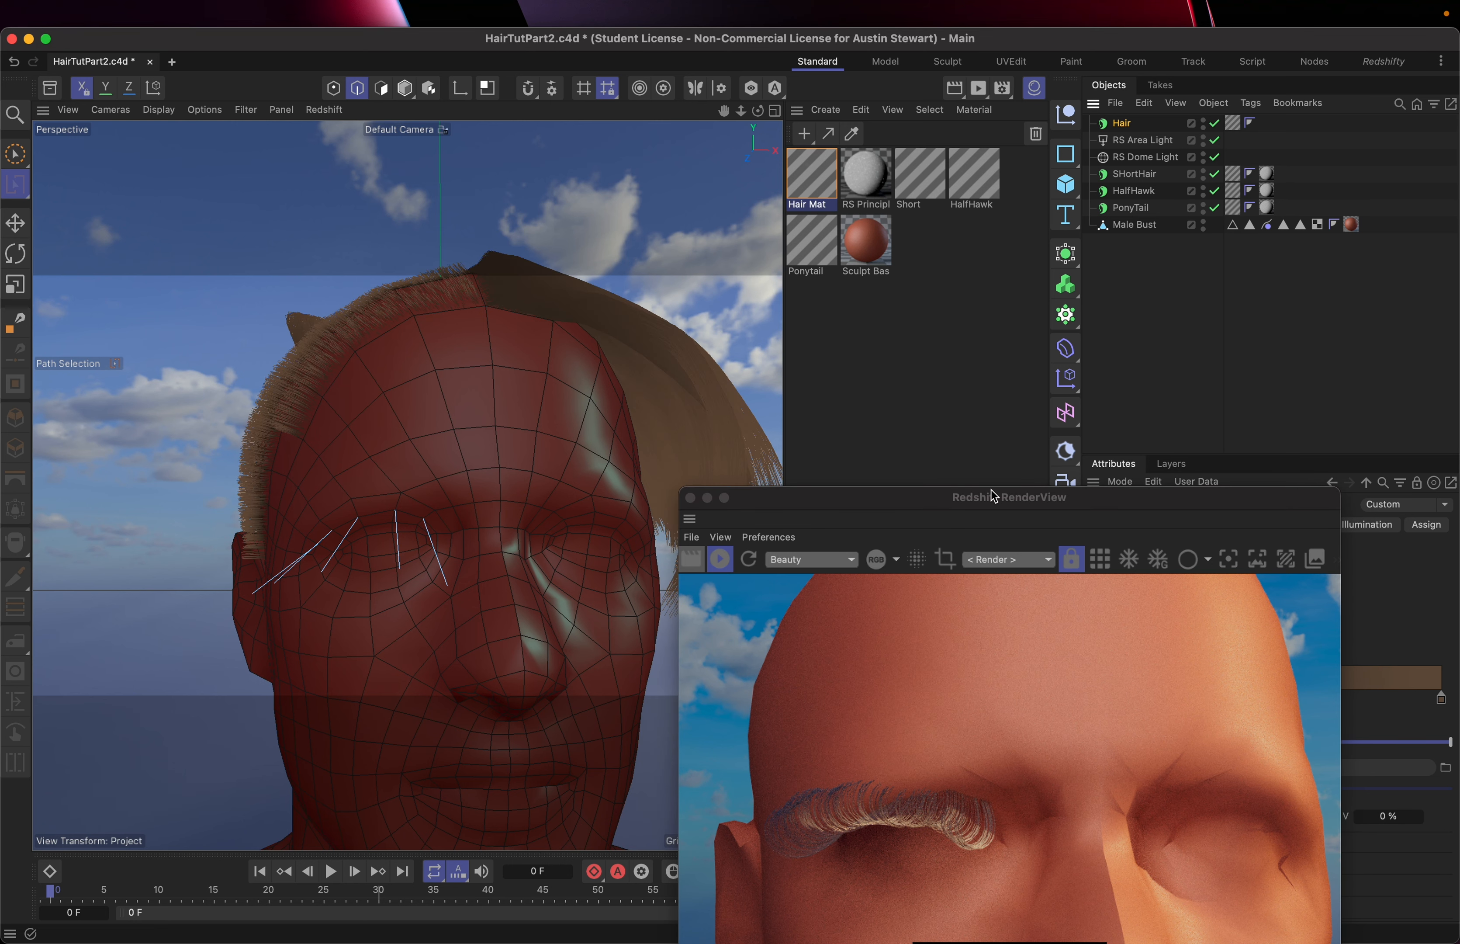
drag(994, 496, 974, 314)
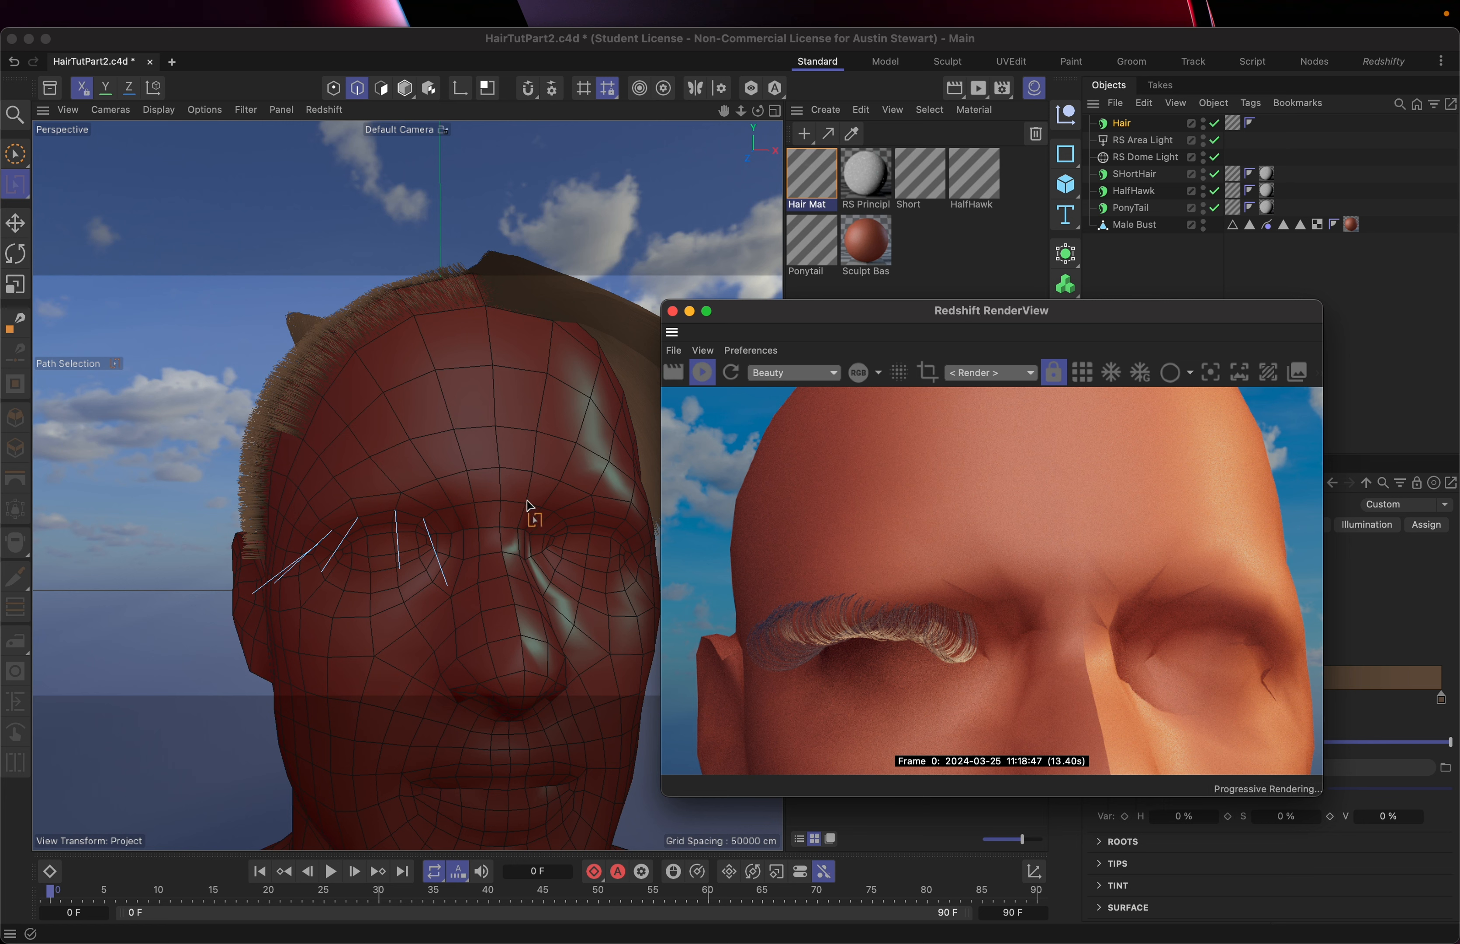
Open the HalfHawk material and enable its Frizz.
click(526, 500)
scroll(529, 504, down, 10)
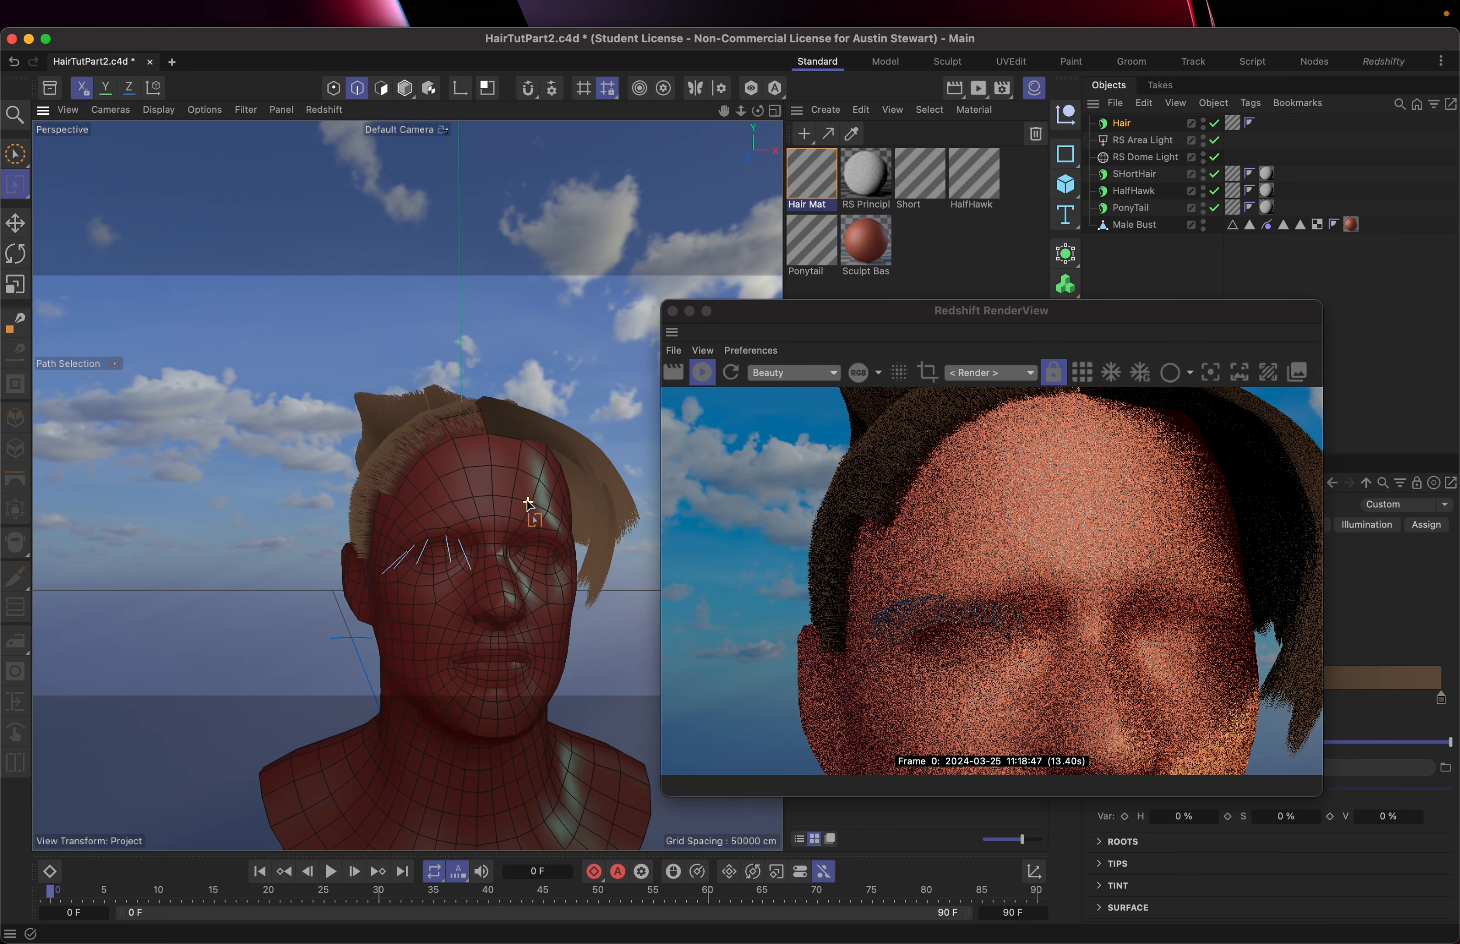
alt+middle_drag(527, 503, 510, 527)
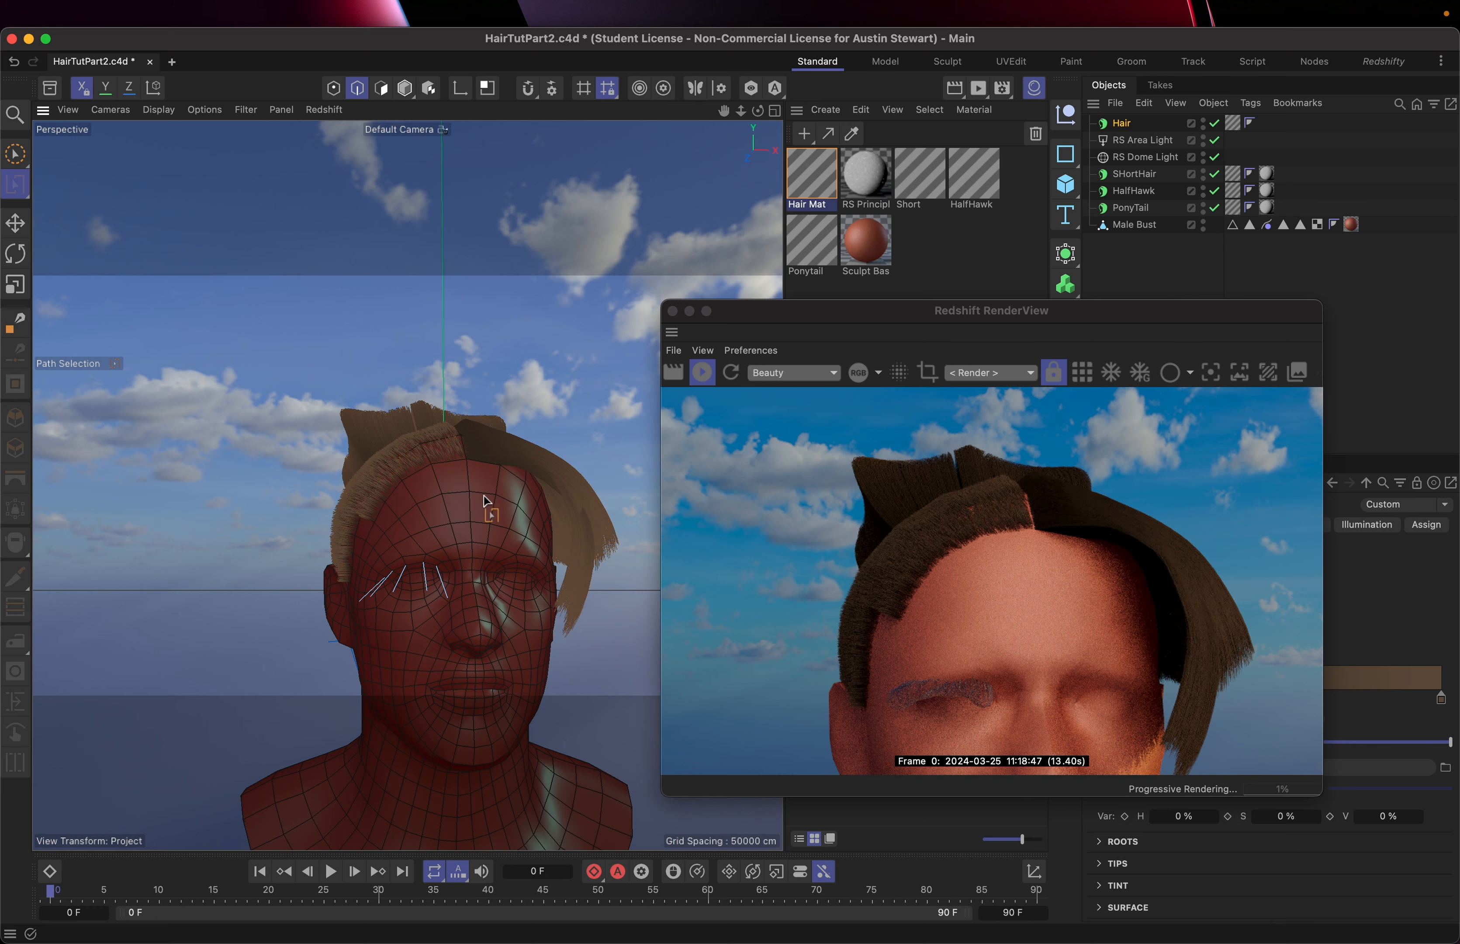
alt+drag(495, 506, 391, 512)
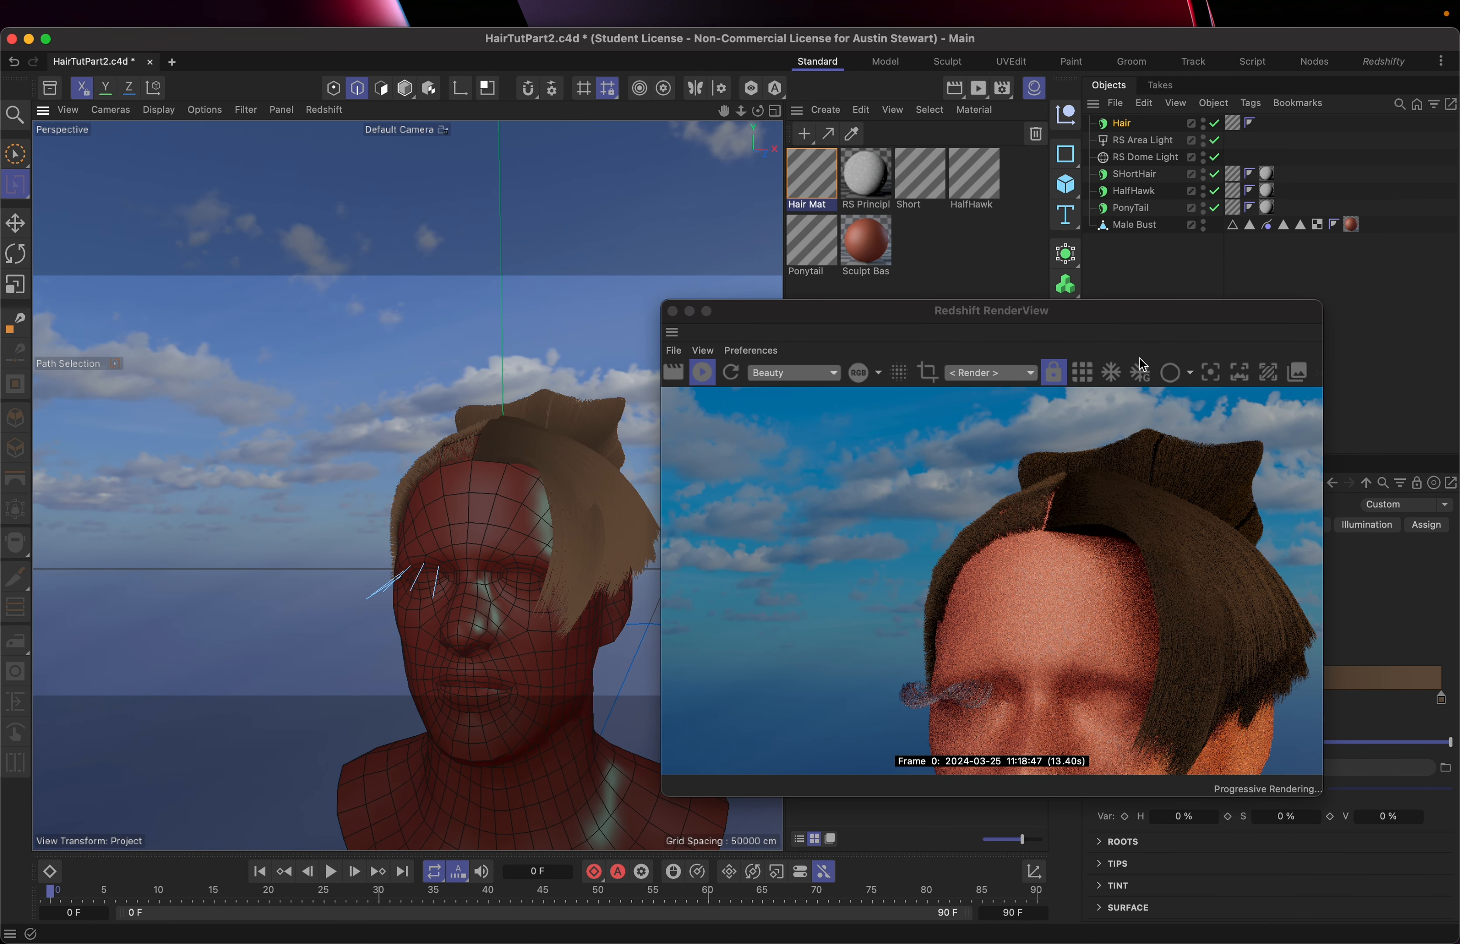
drag(1124, 311, 784, 449)
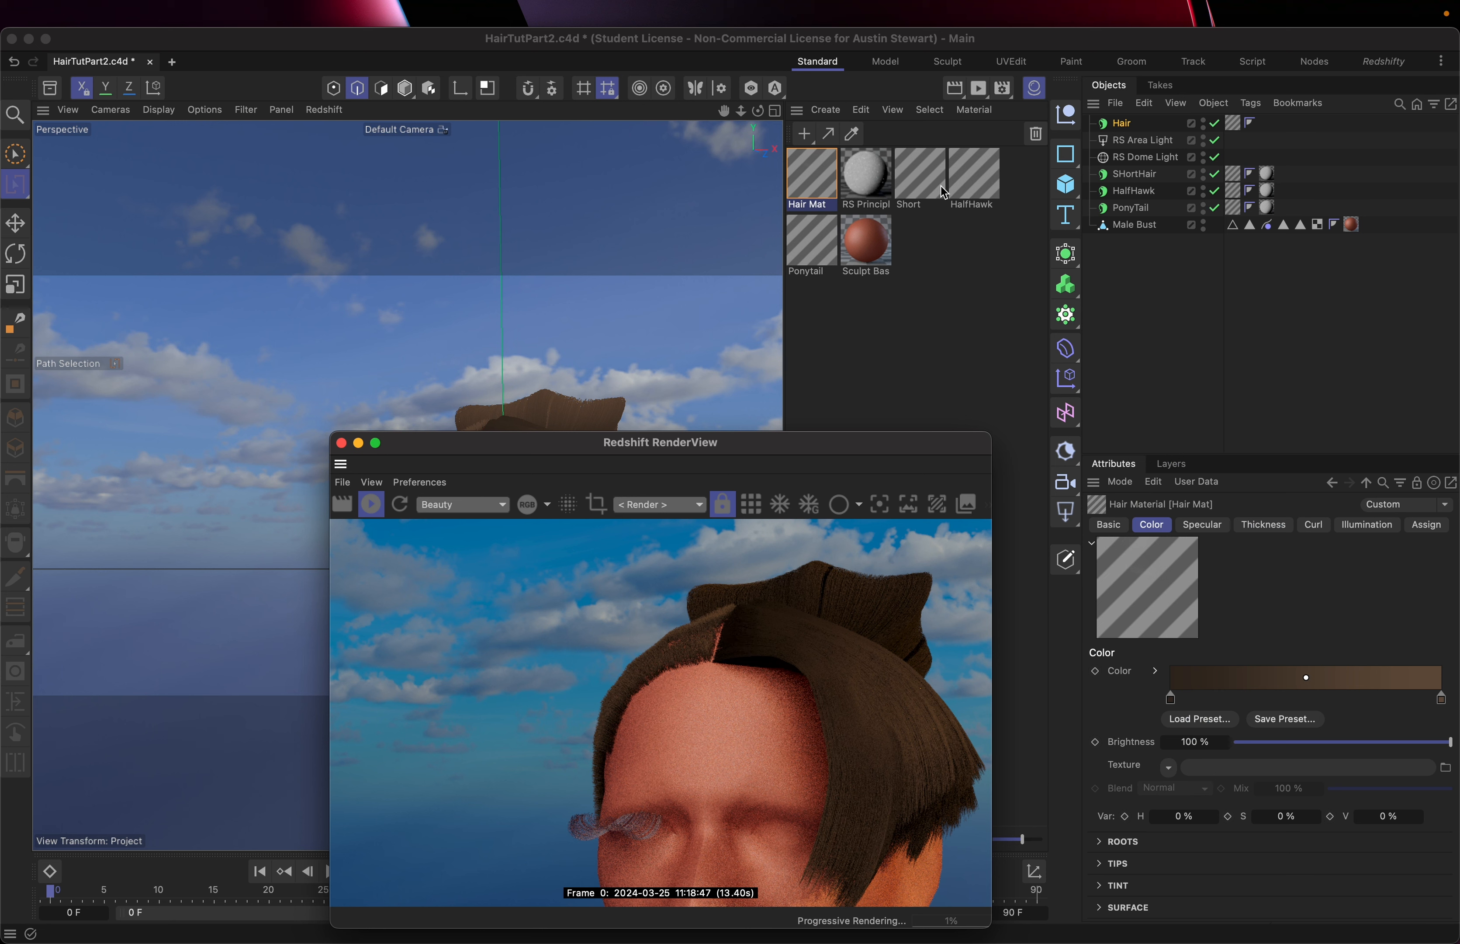
double_click(969, 174)
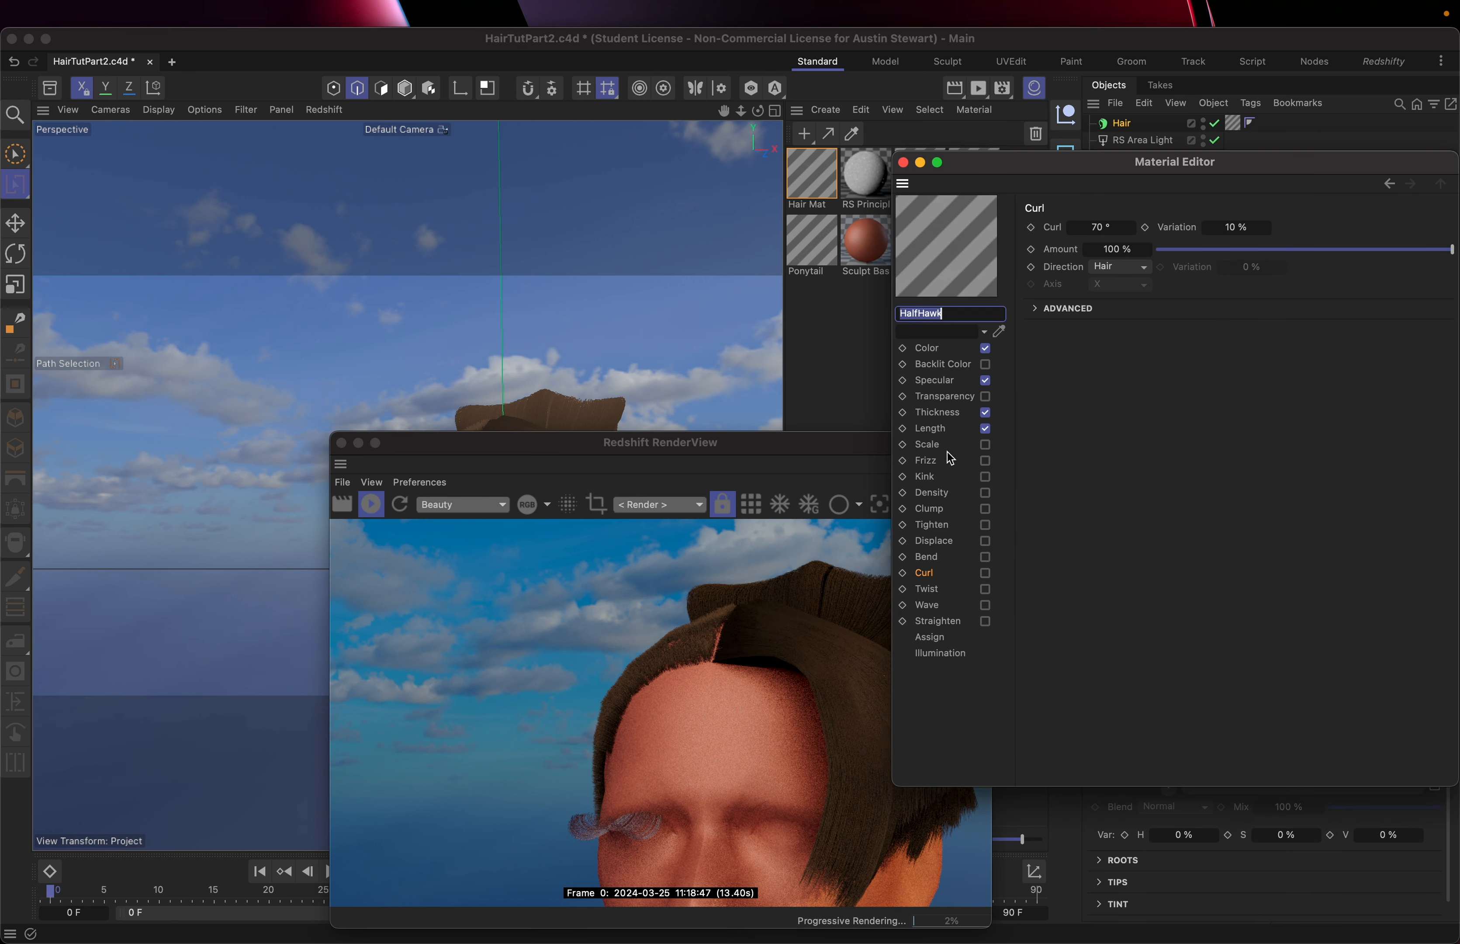
click(985, 461)
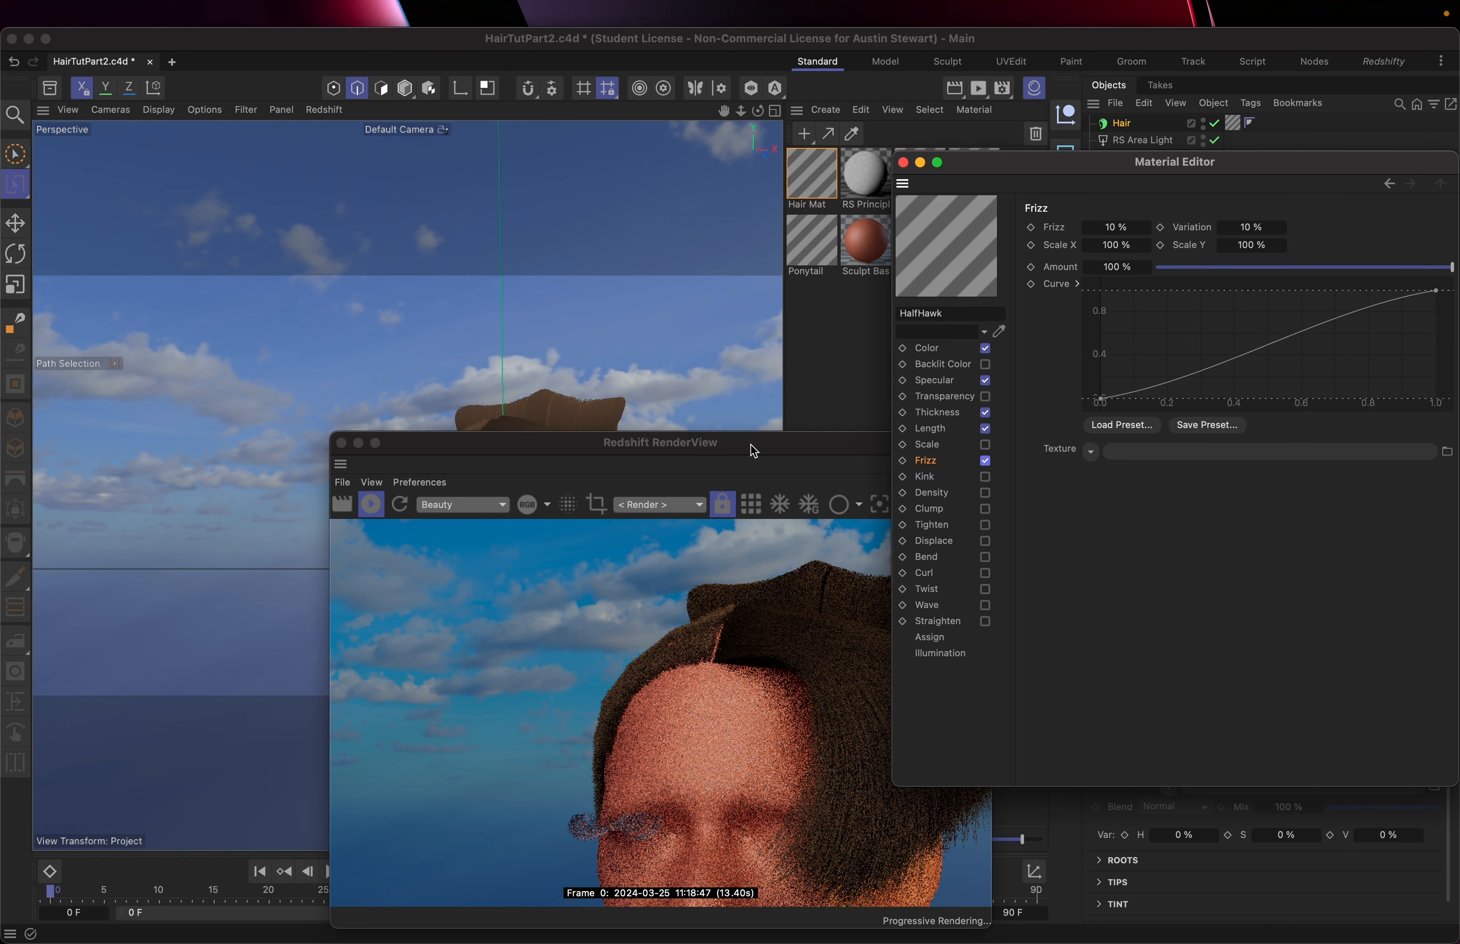
Try Curl on the HalfHawk material, turn it back off and enable Wave instead.
drag(750, 442, 537, 356)
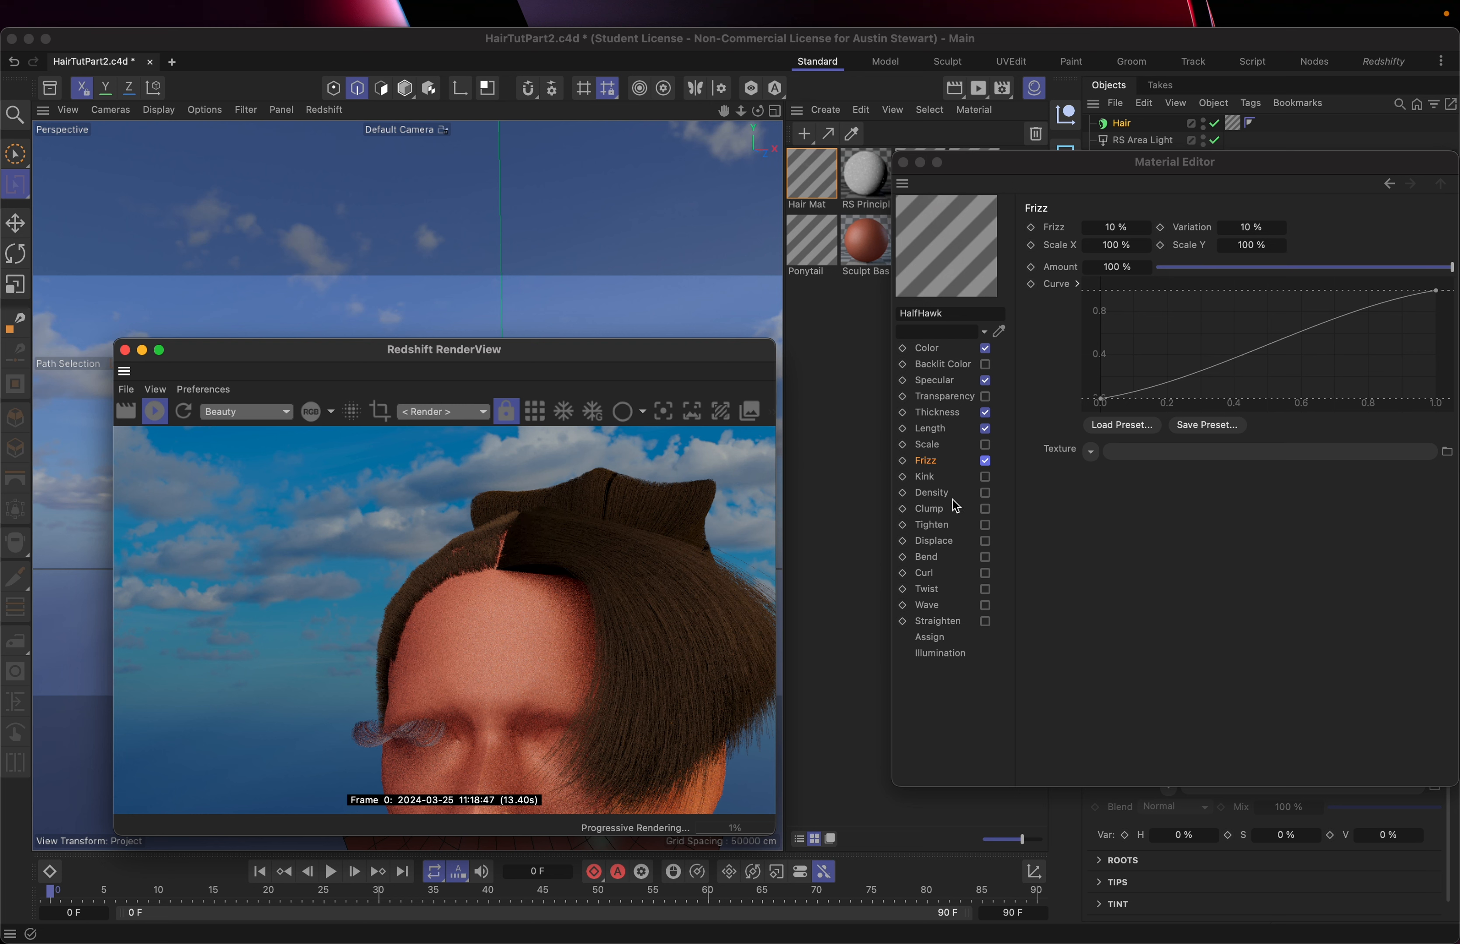
click(985, 574)
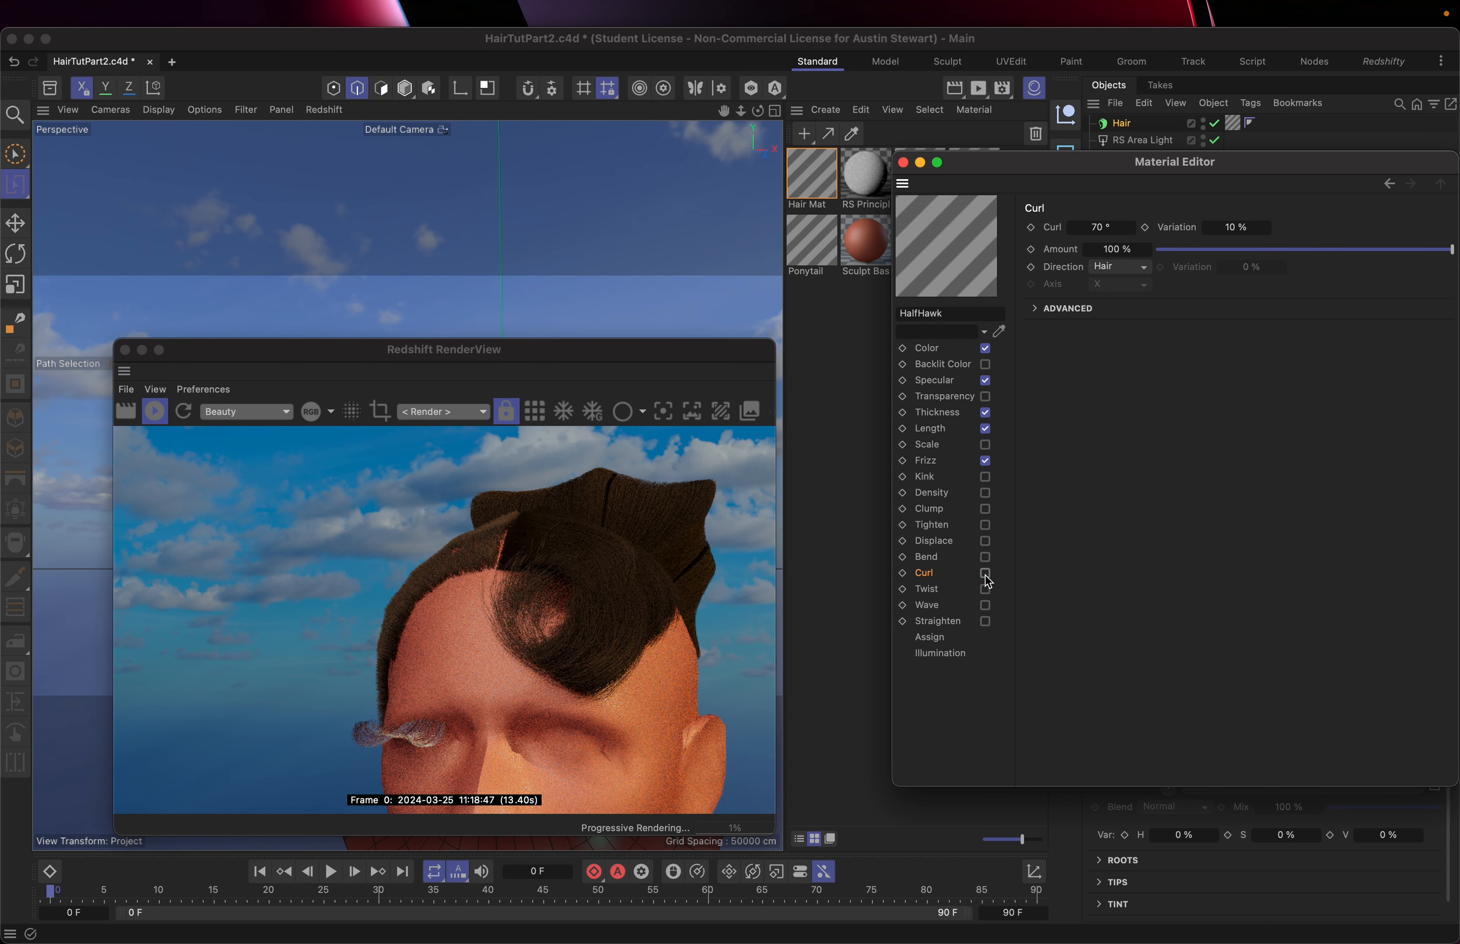
click(985, 605)
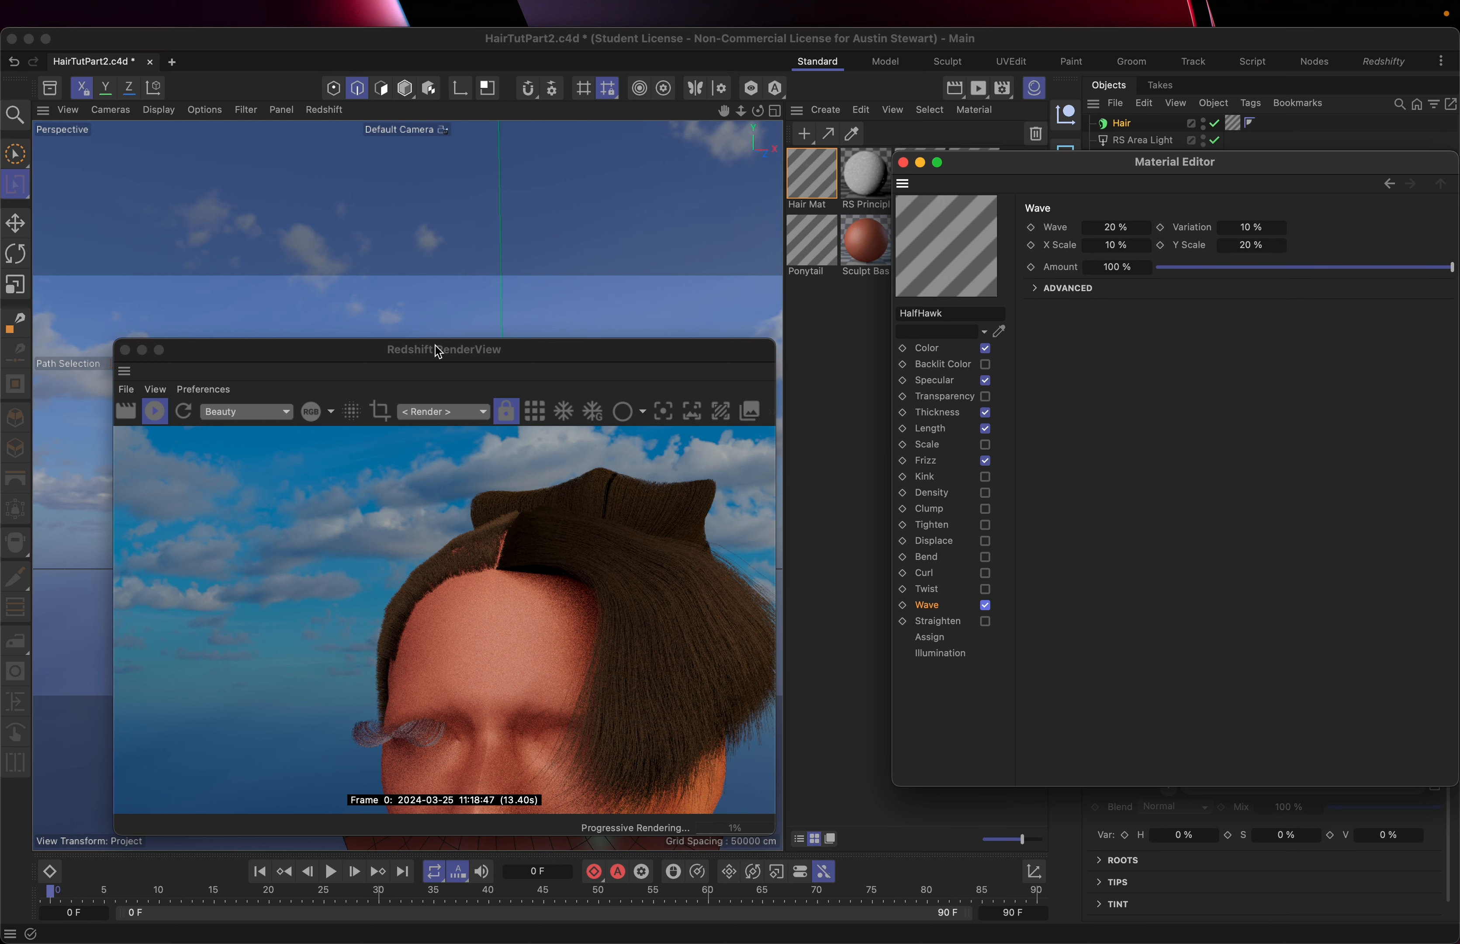
drag(454, 347, 928, 162)
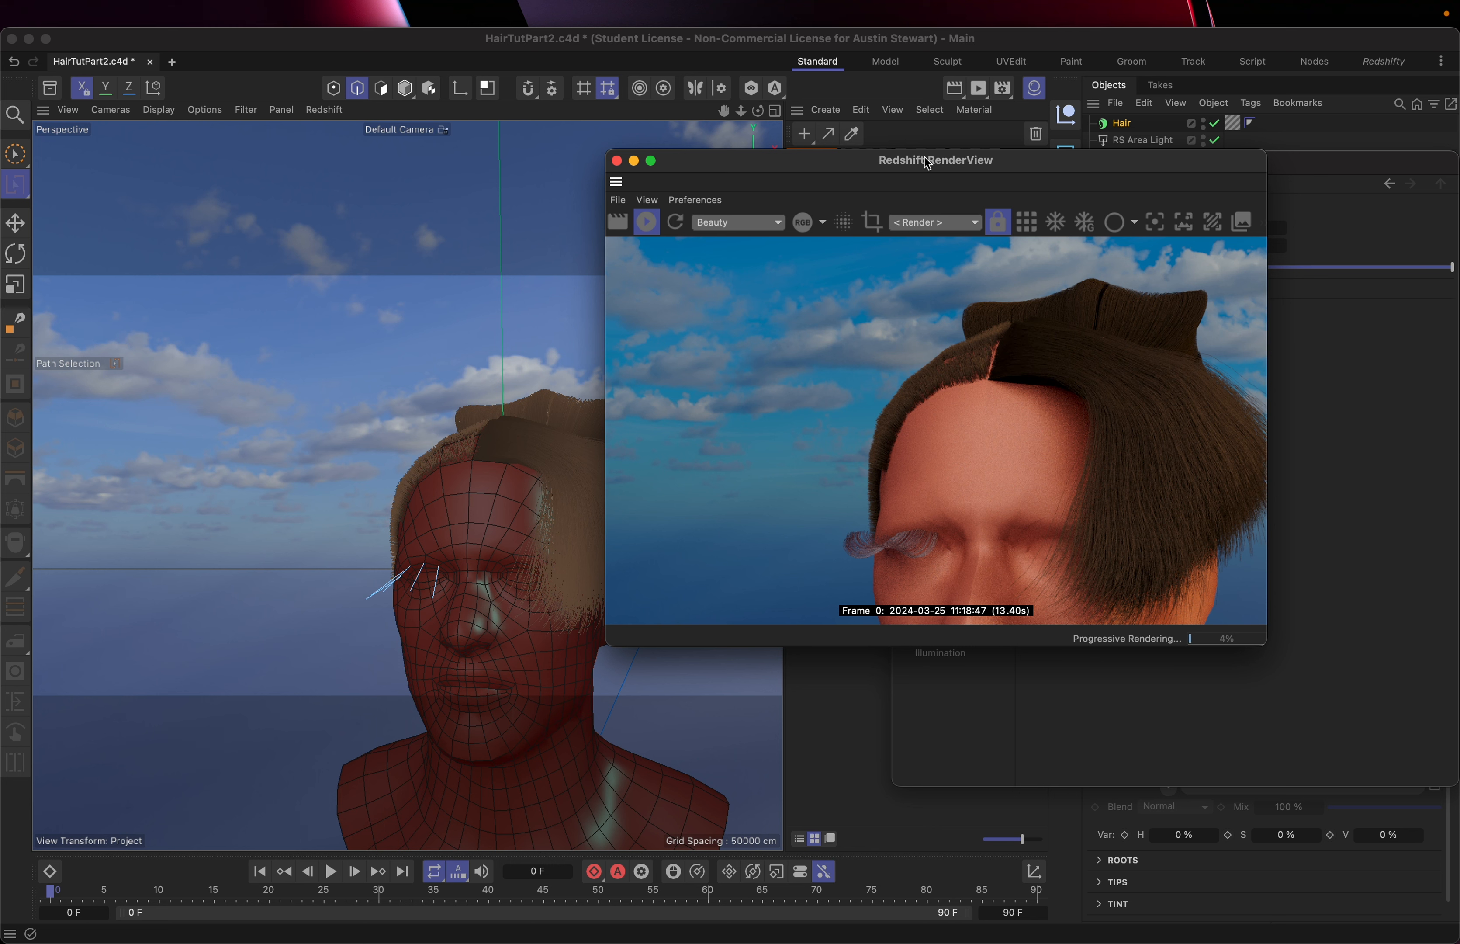
mouse_move(1270, 11)
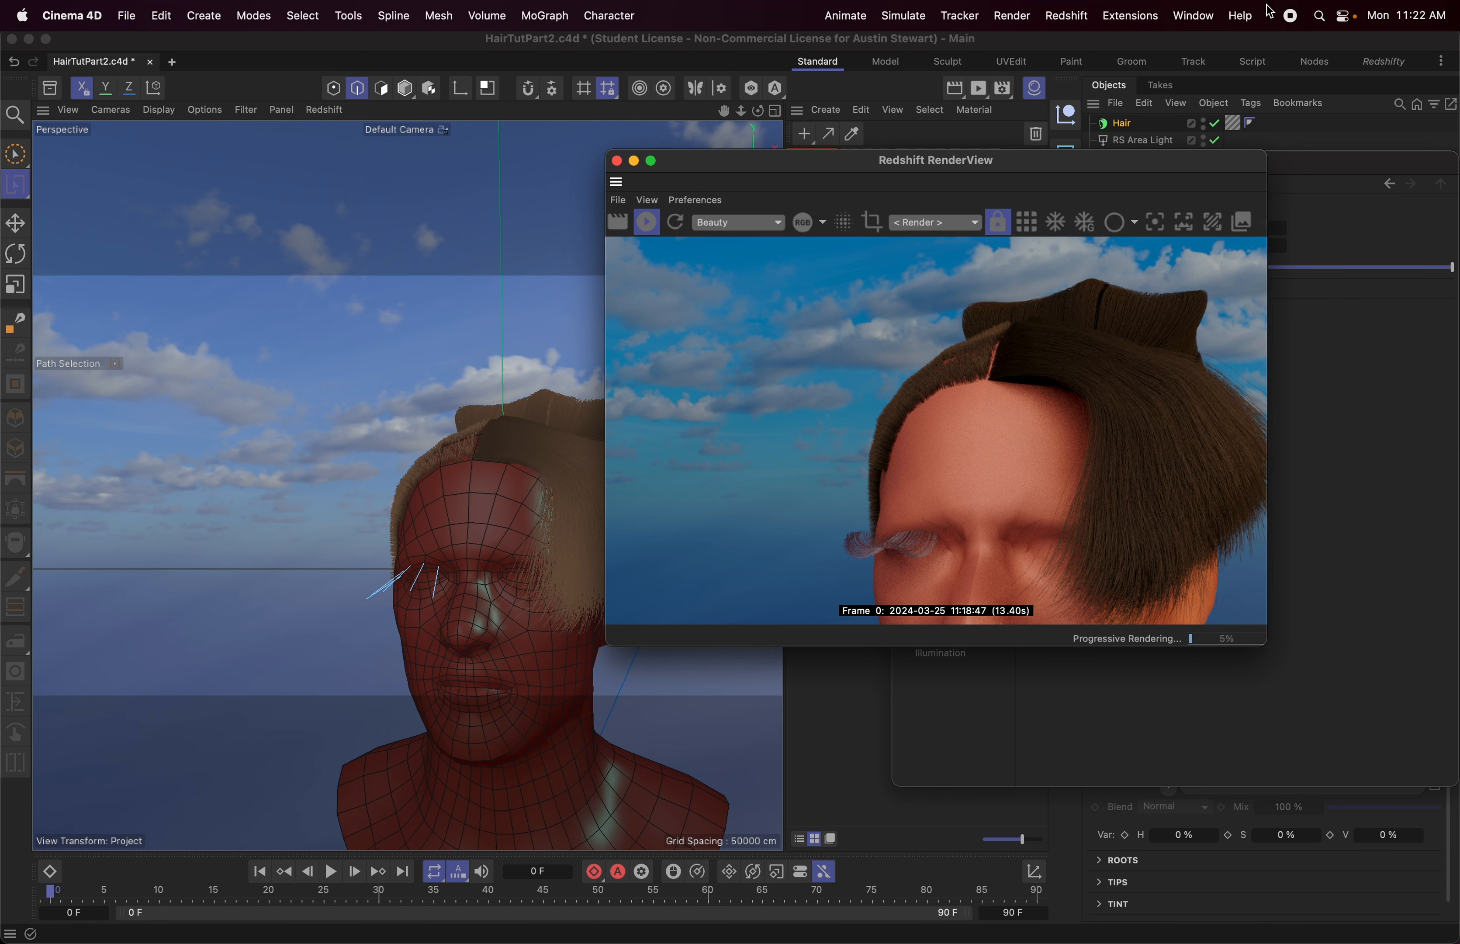